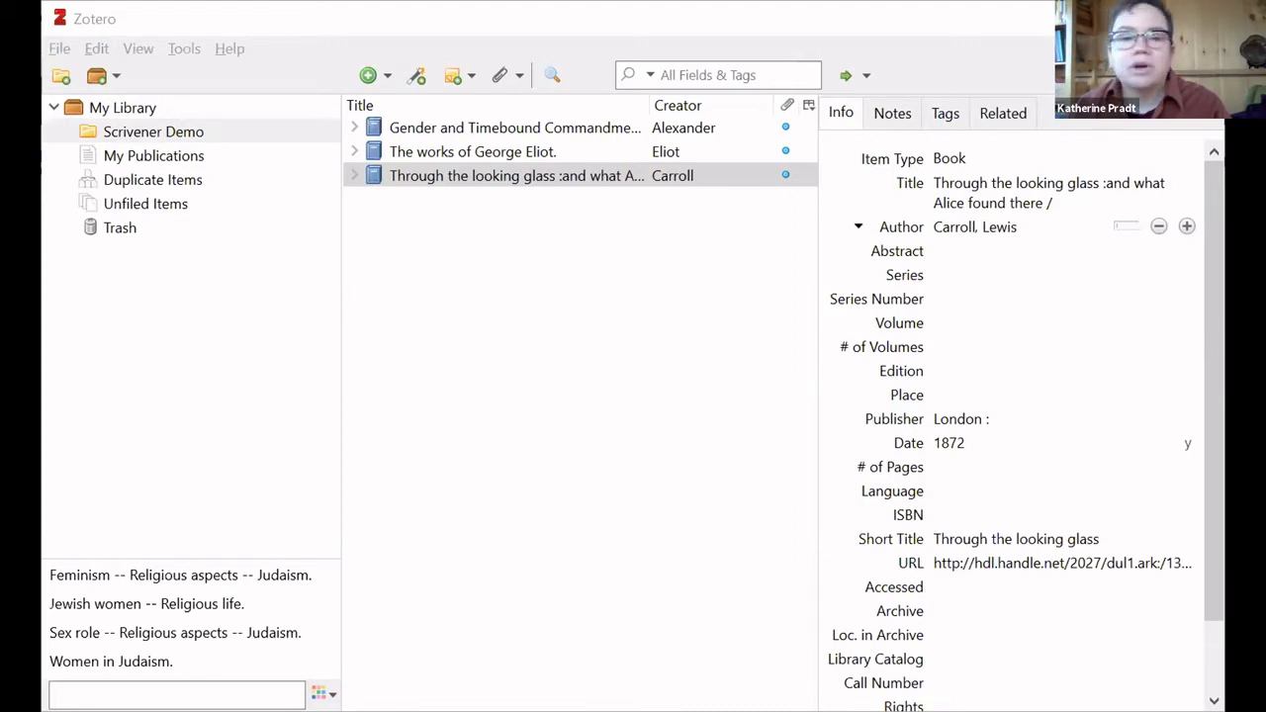
Switch to Scrivener and add an empty footnote to "dapibus." at the end of Part One's second paragraph.
key("alt+Tab")
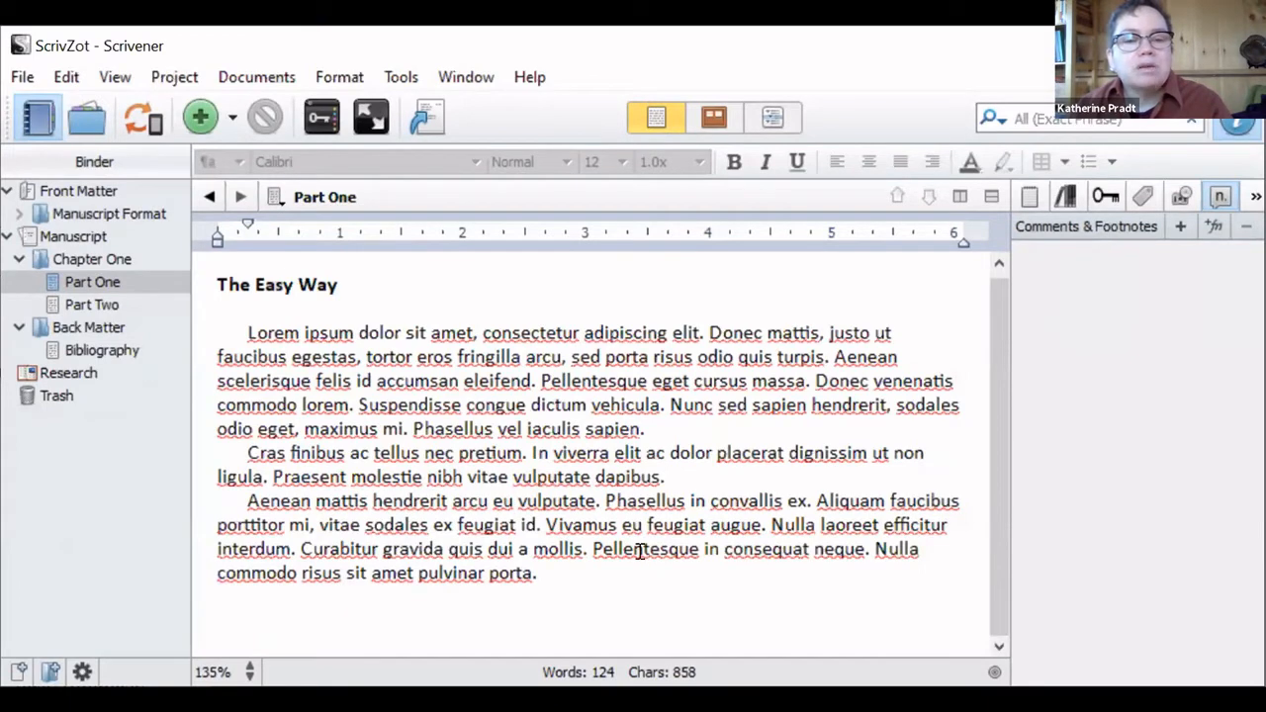
left_click(610, 475)
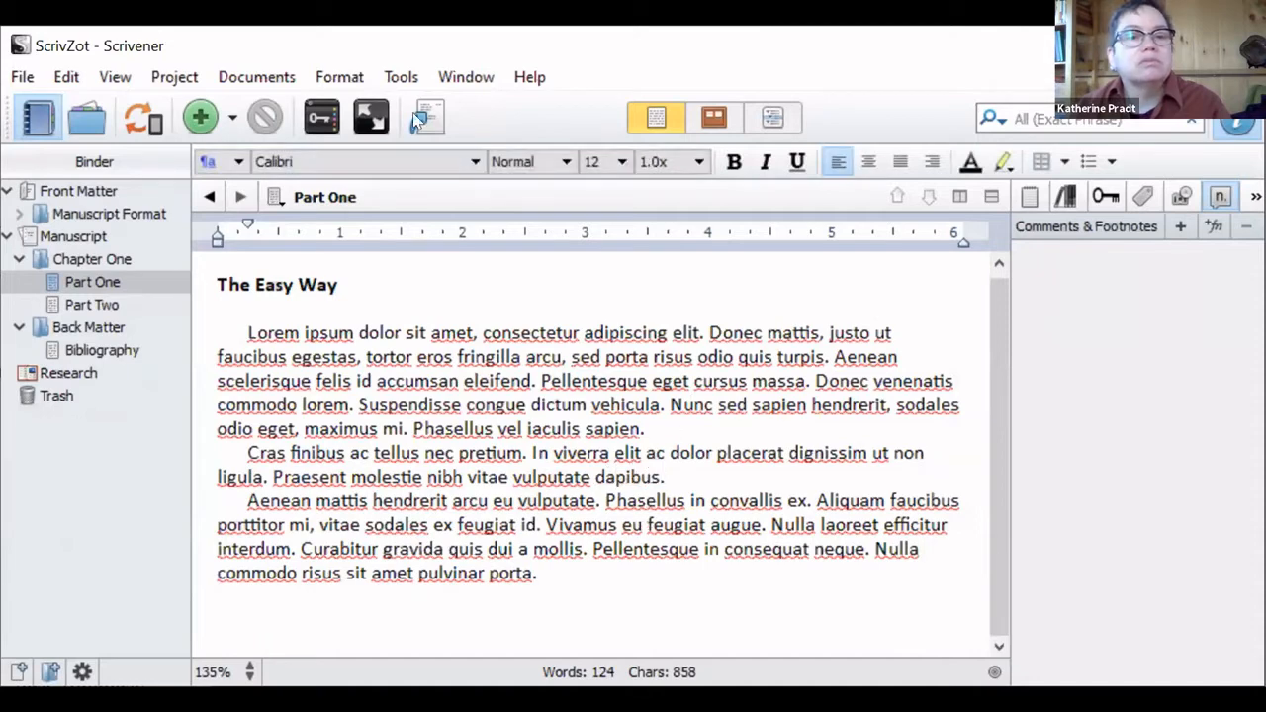
left_click(354, 76)
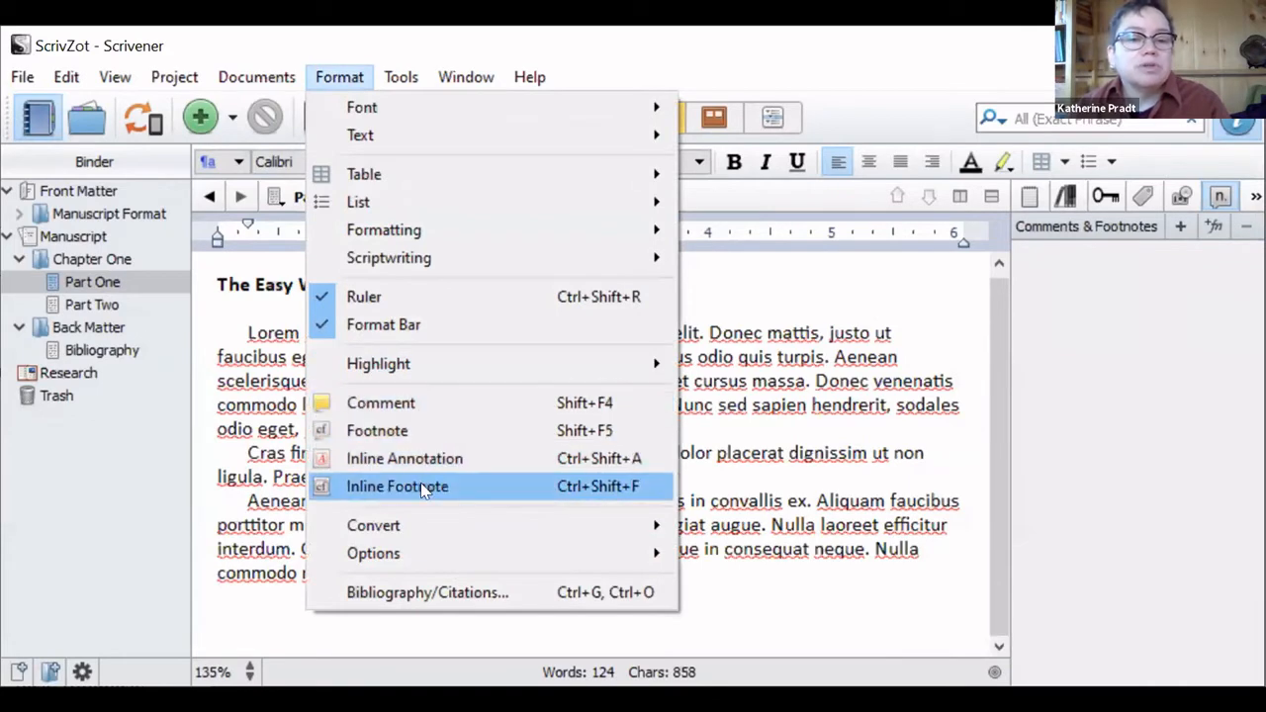
left_click(377, 431)
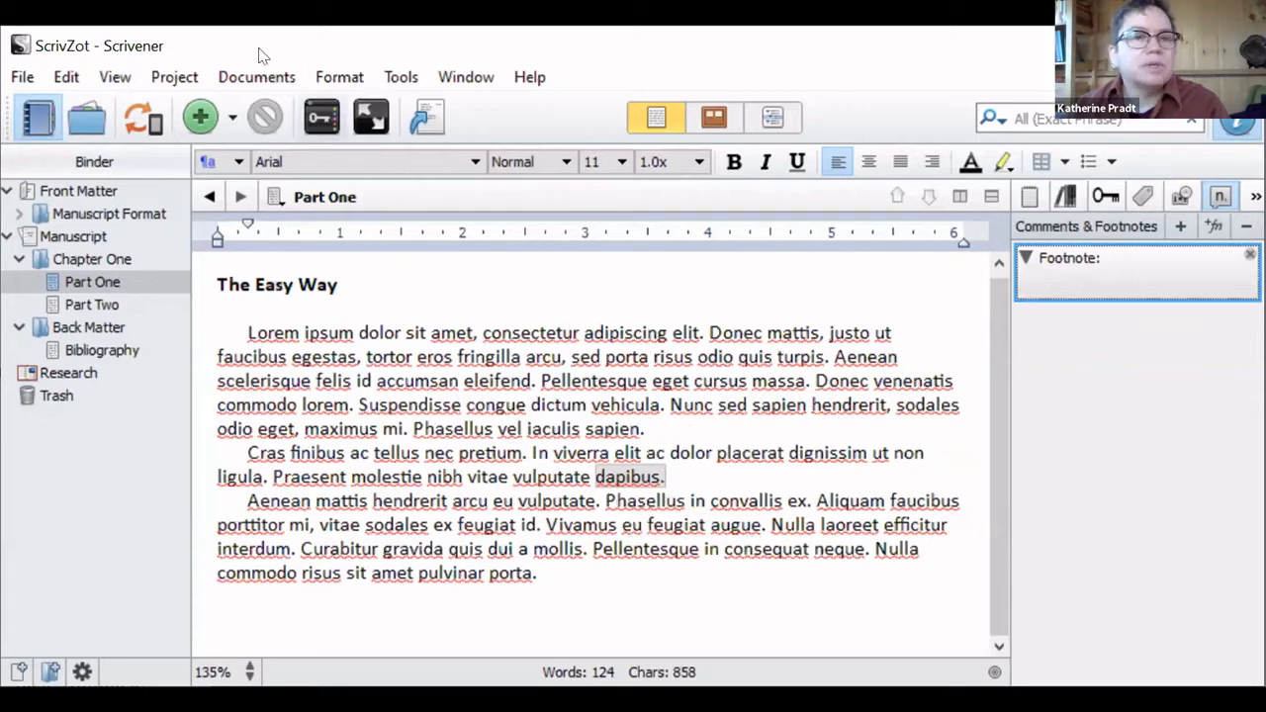
left_click(339, 77)
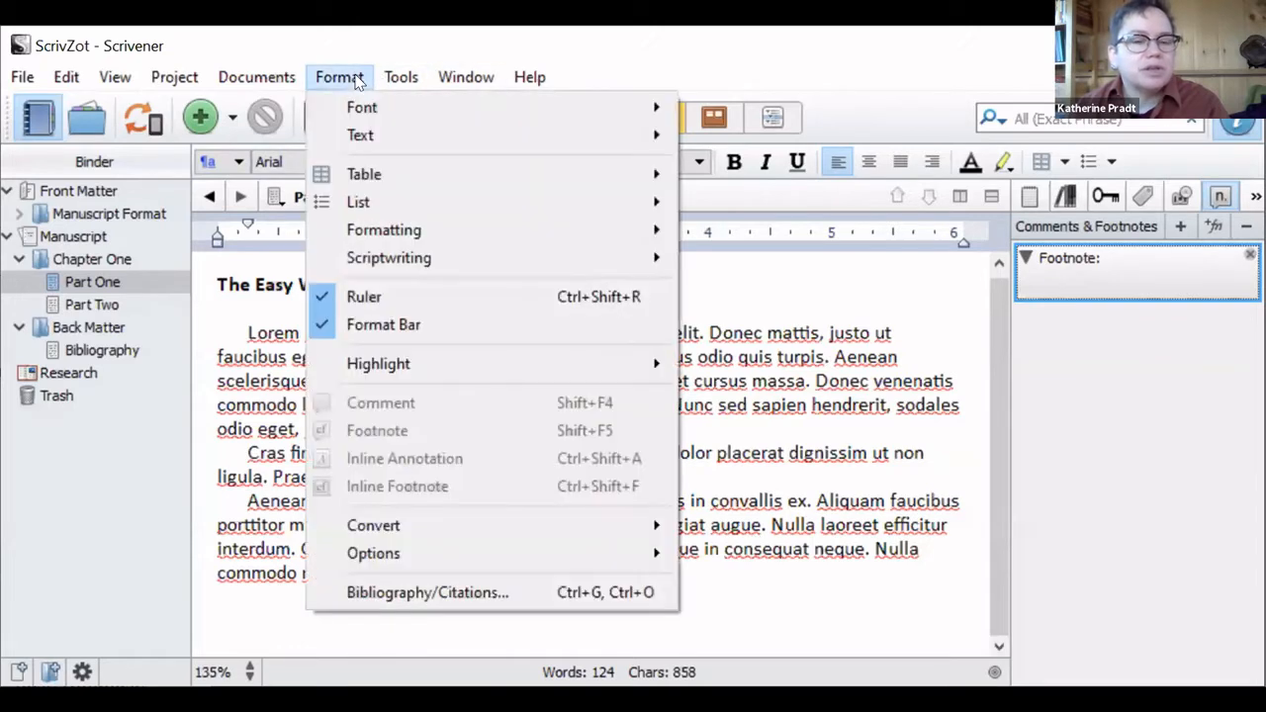
left_click(1103, 277)
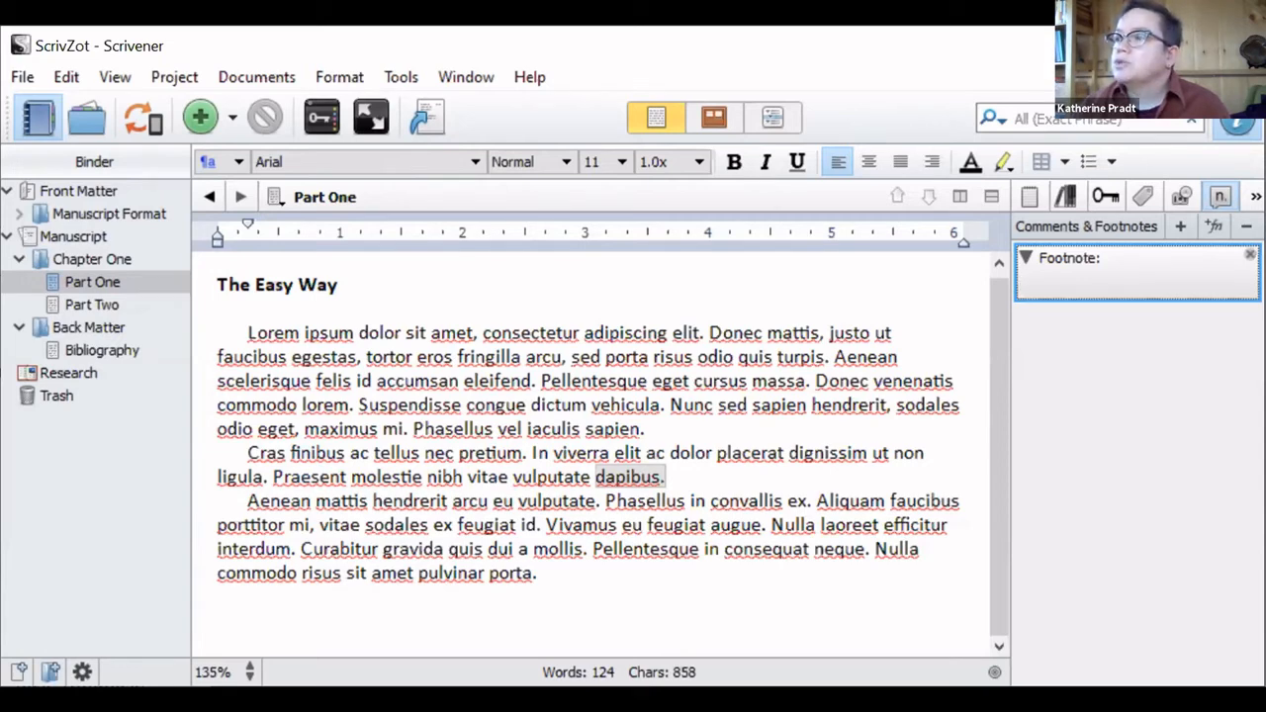
Insert the Zotero citation for "Through the looking glass" into the empty footnote in Scrivener.
key("alt+Tab")
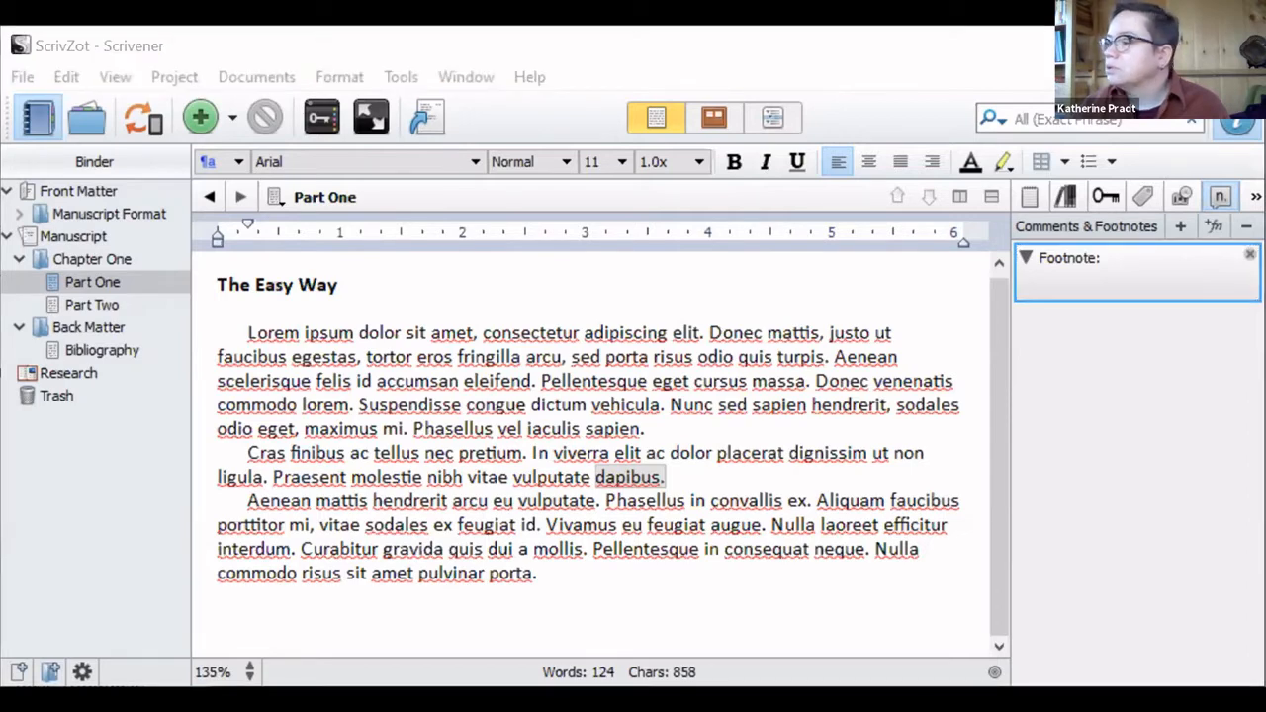
key("alt+Tab")
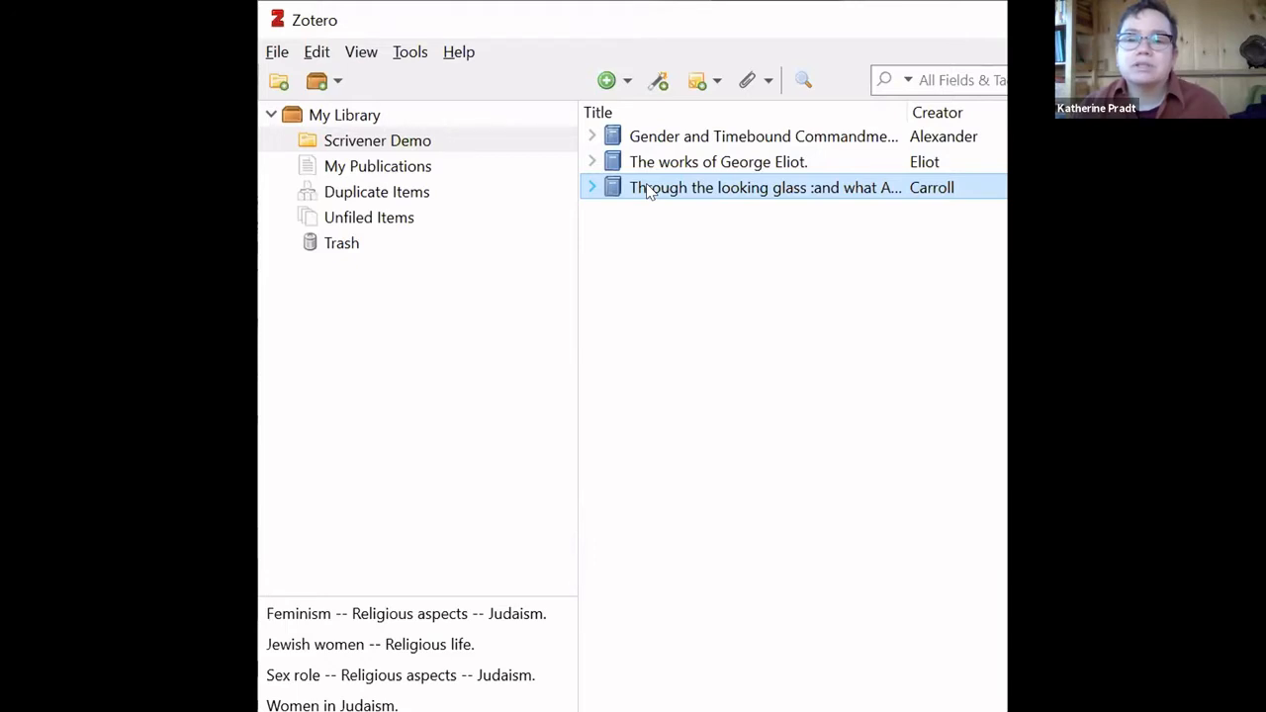
key("alt+Tab")
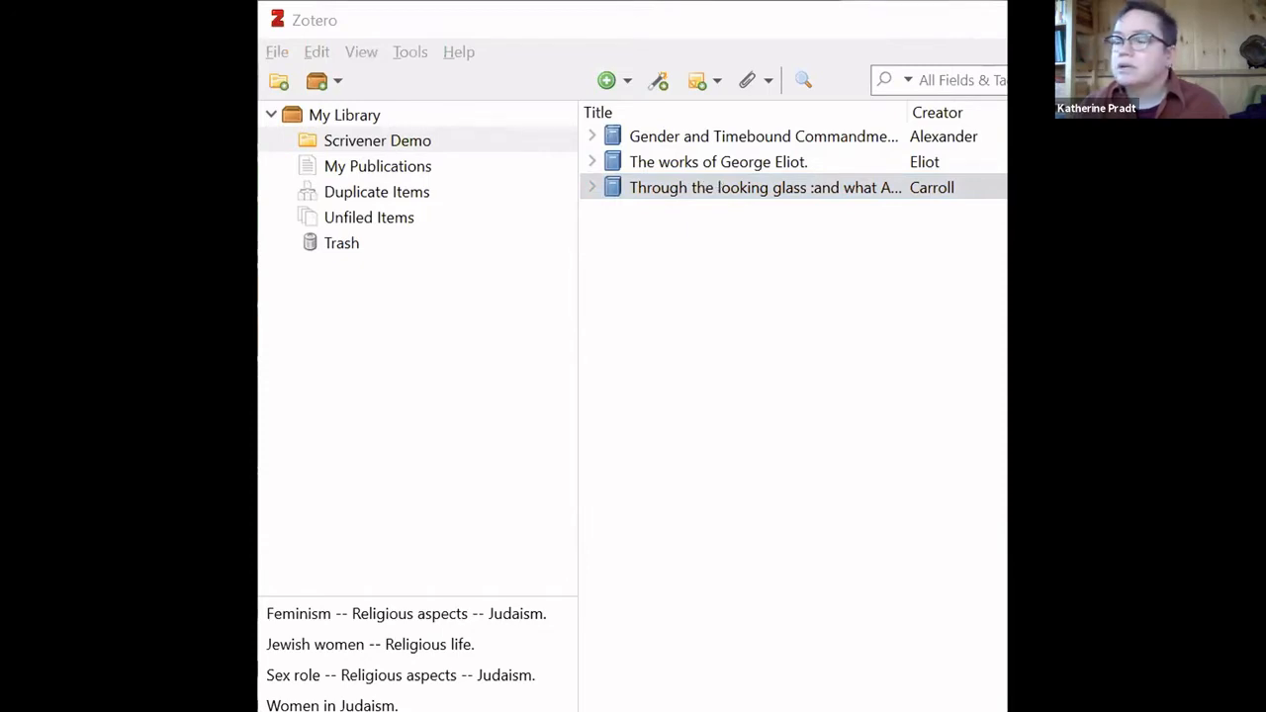
left_click(779, 191)
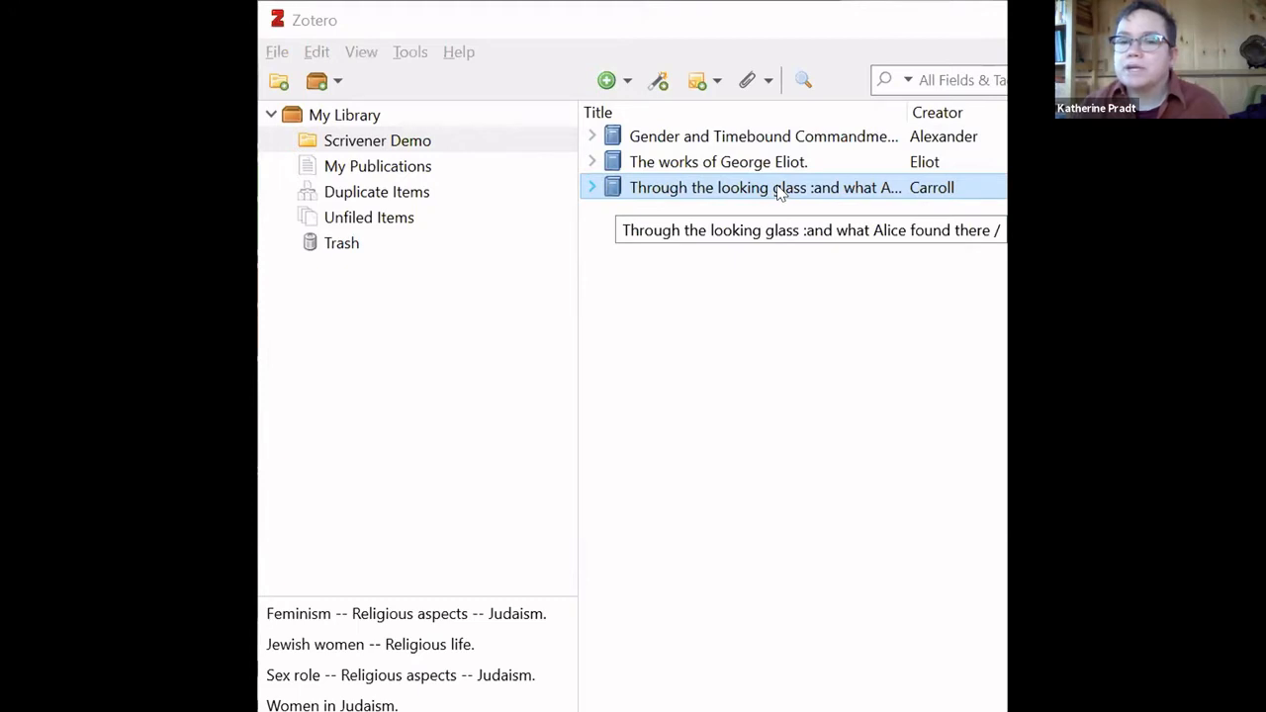
left_click_drag(657, 197, 724, 184)
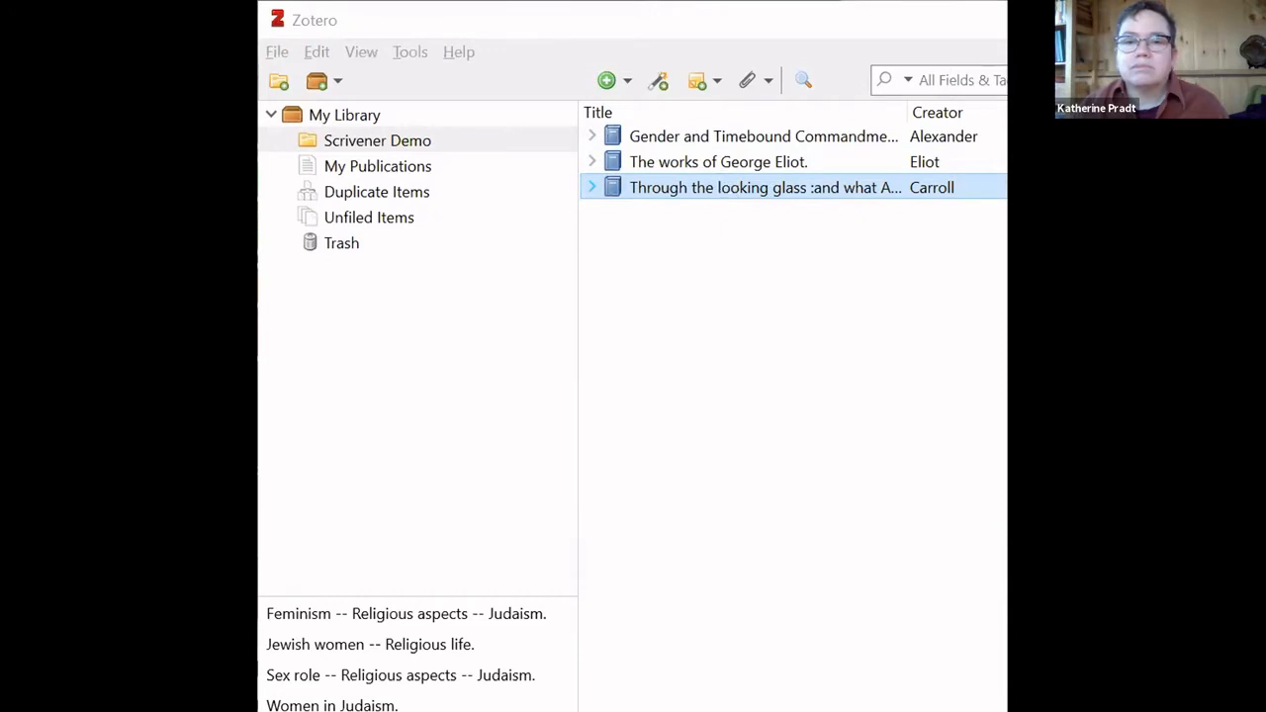
left_click(355, 13)
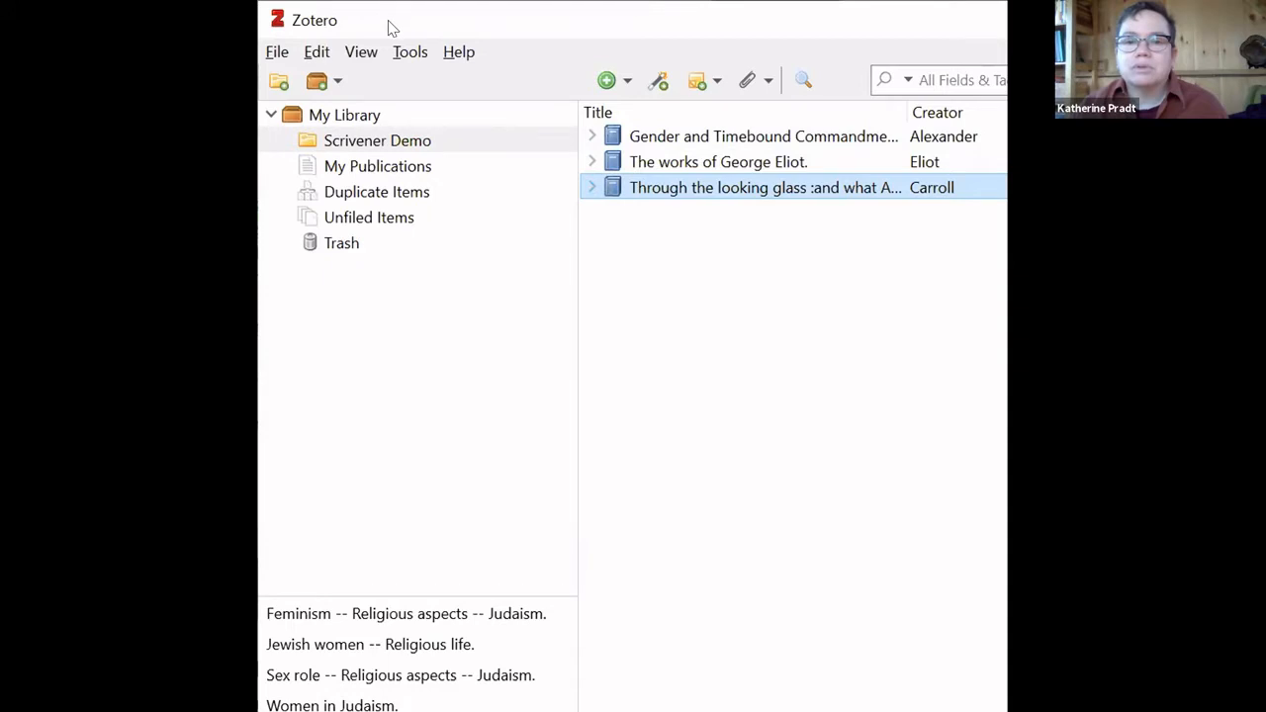
double_click(388, 21)
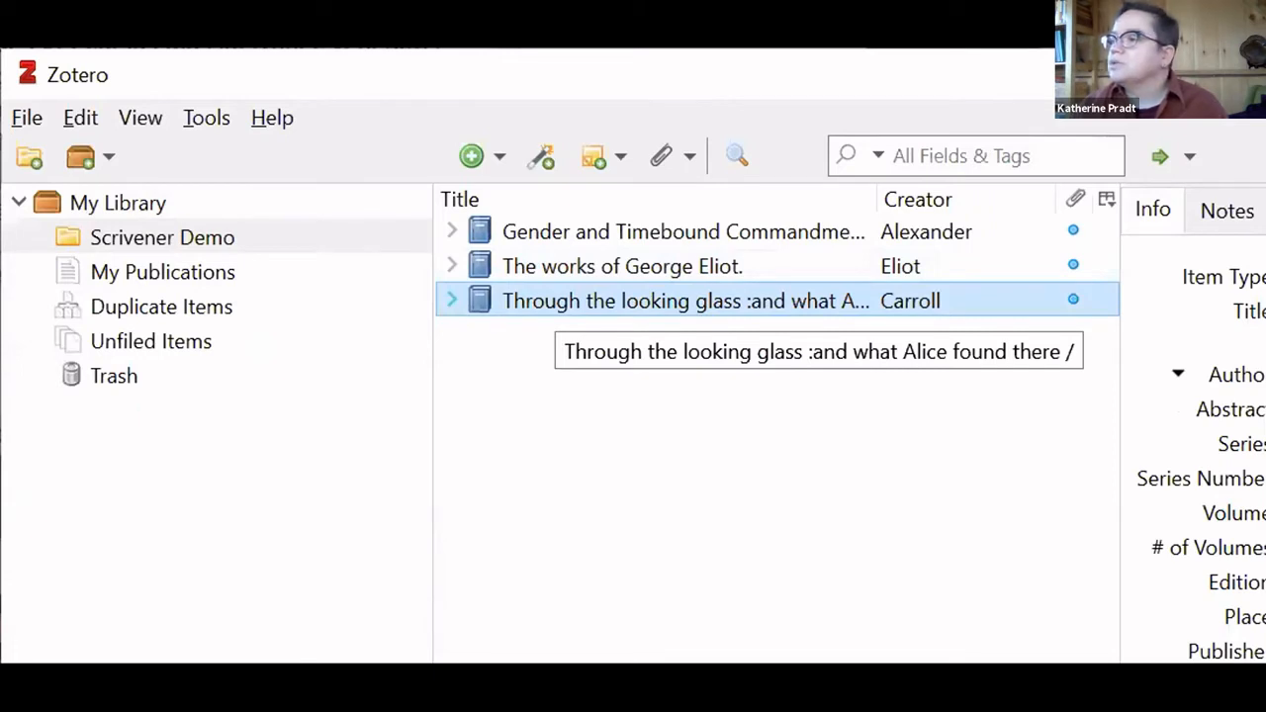
key("alt+Tab")
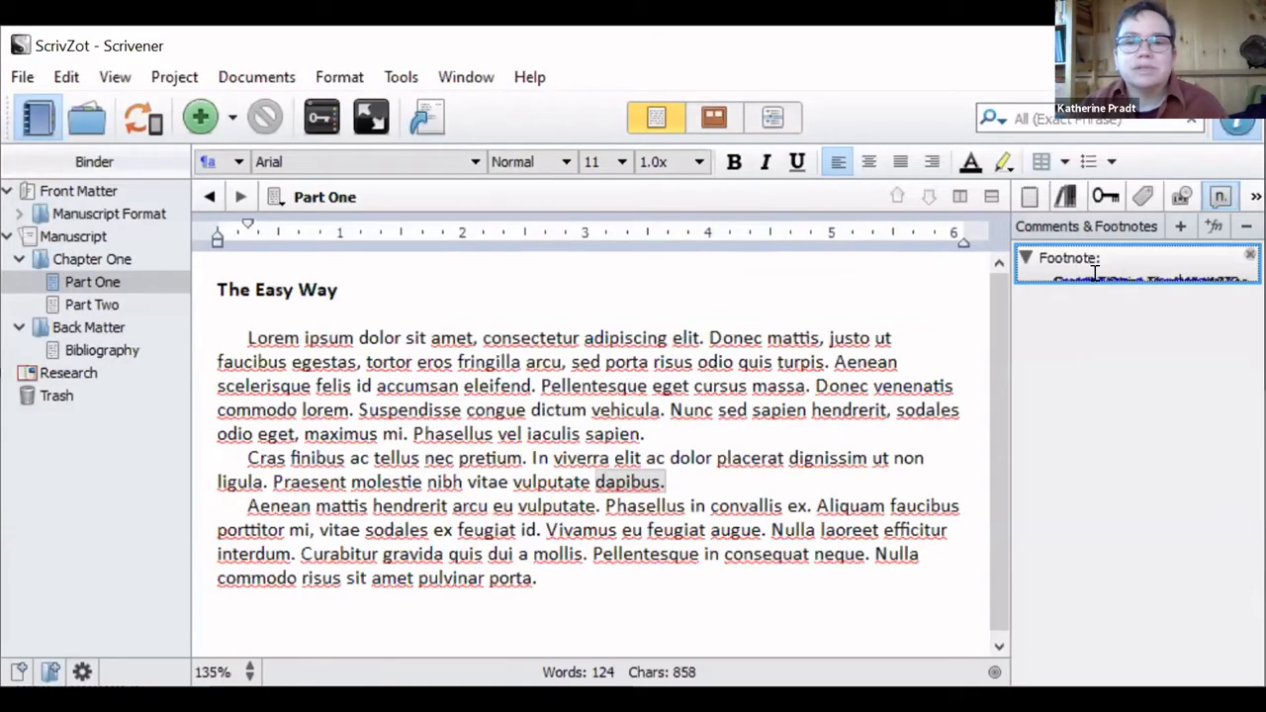
Try to reveal the full citation inside the footnote attached to "dapibus.".
left_click_drag(1095, 274, 1102, 314)
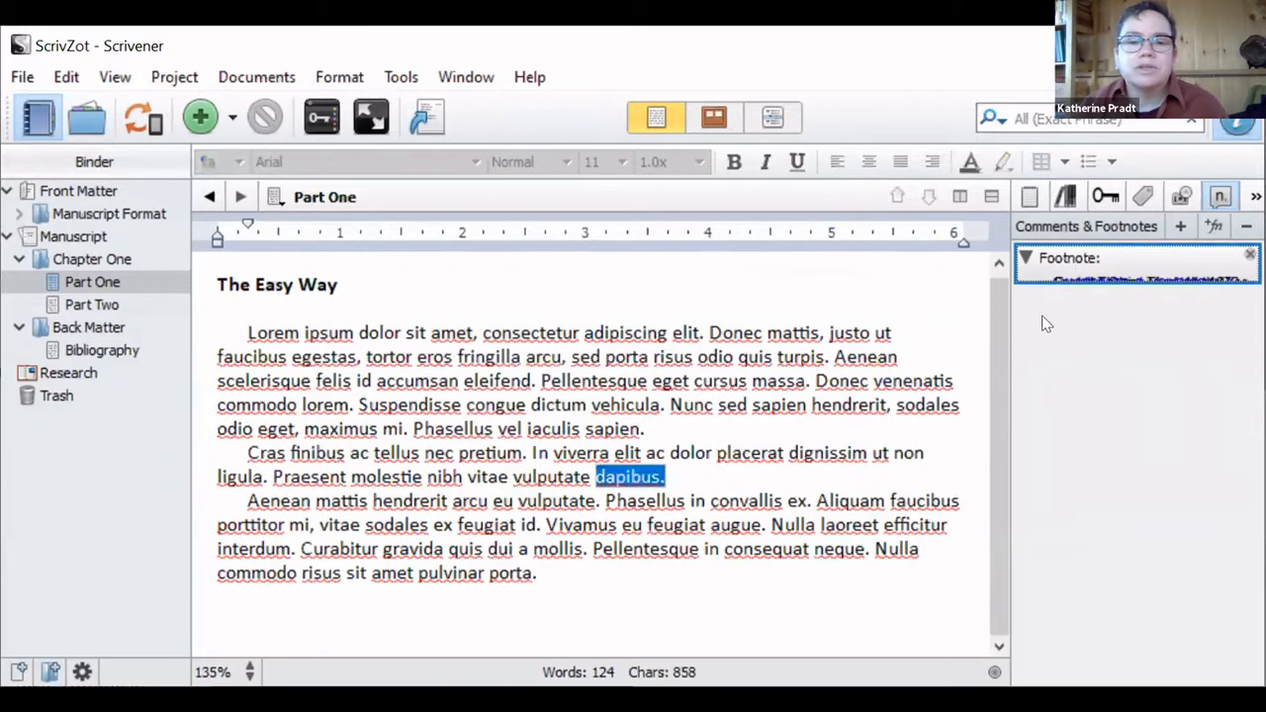
left_click(699, 485)
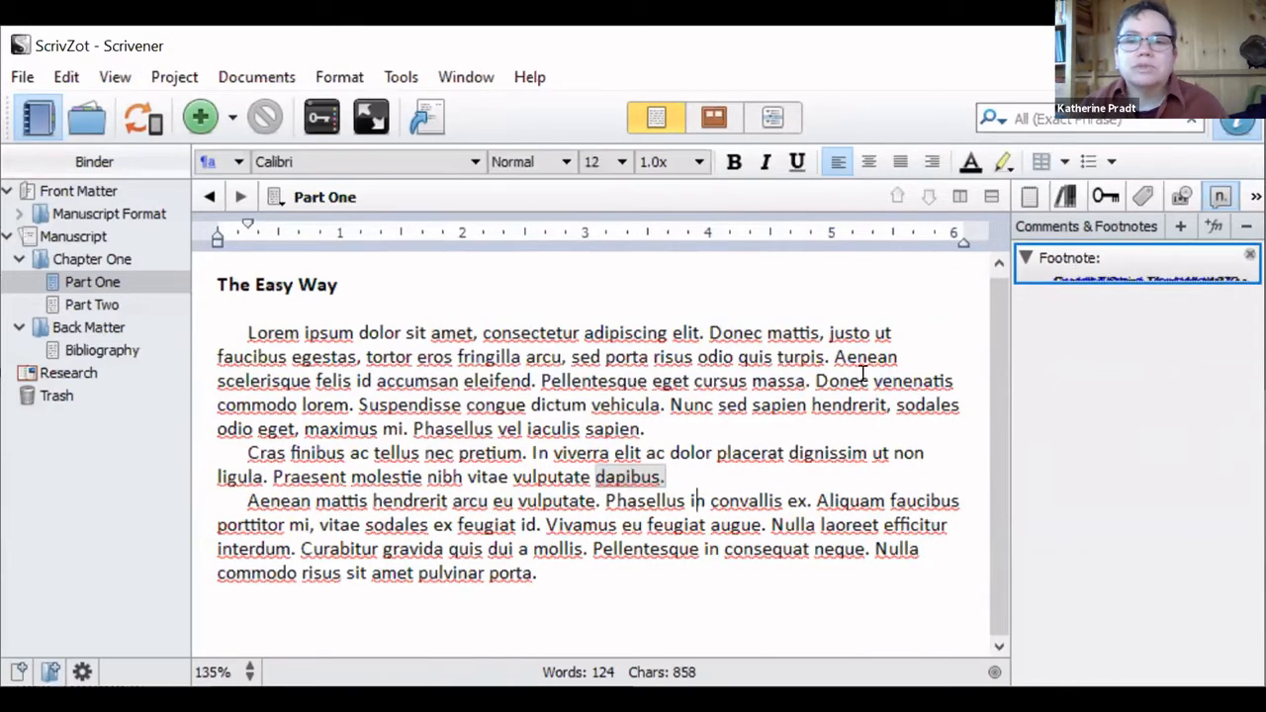
mouse_move(644, 481)
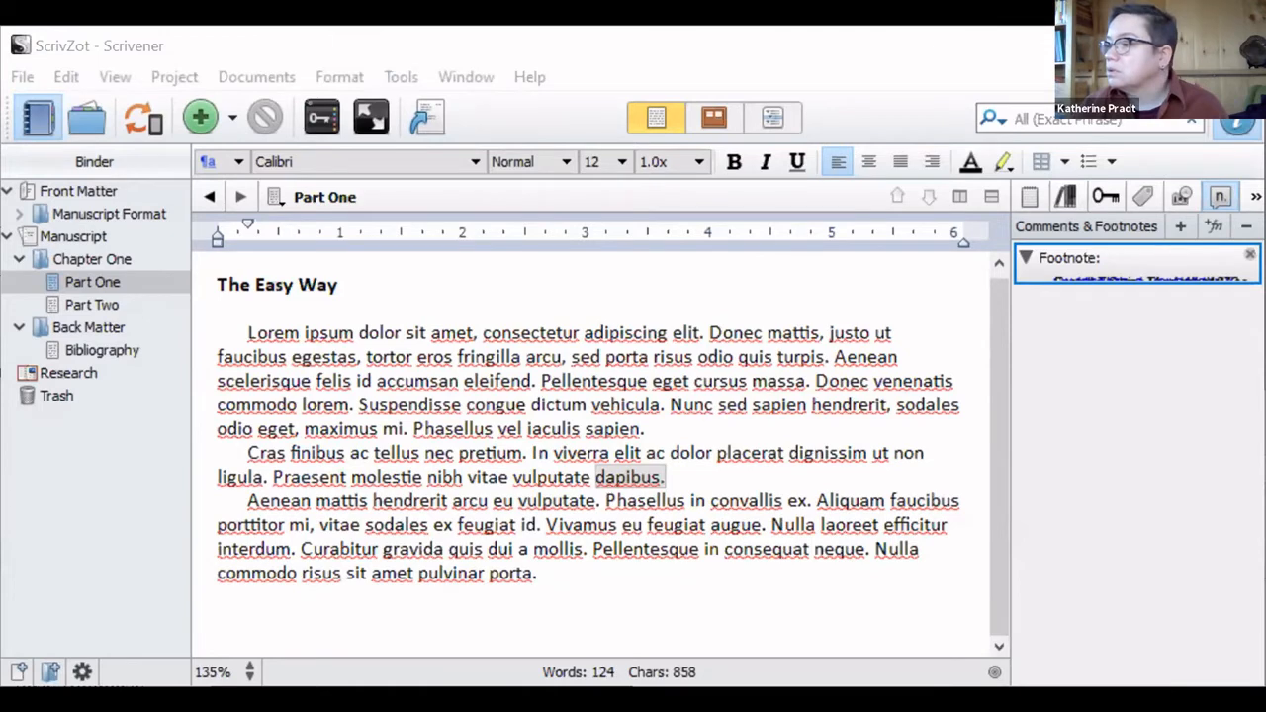
Switch to Zotero, check the Quick Copy default format in the export preferences, and close them.
key("alt+Tab")
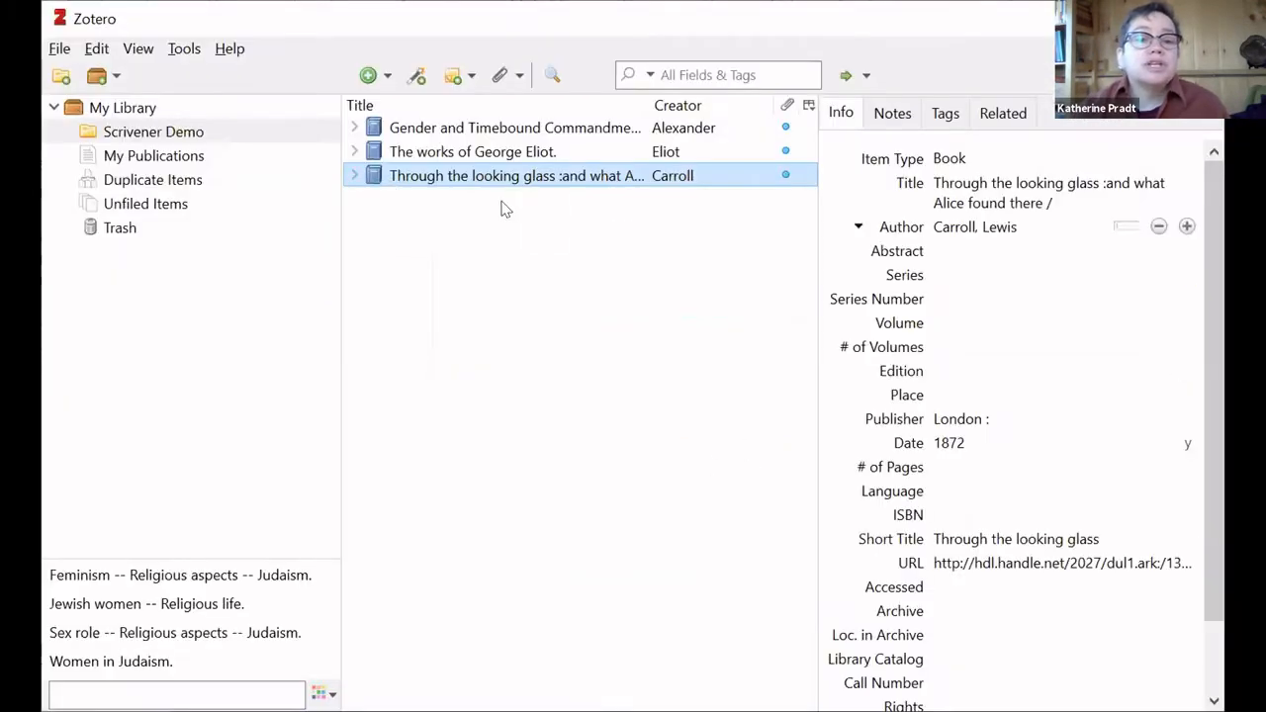
left_click(180, 50)
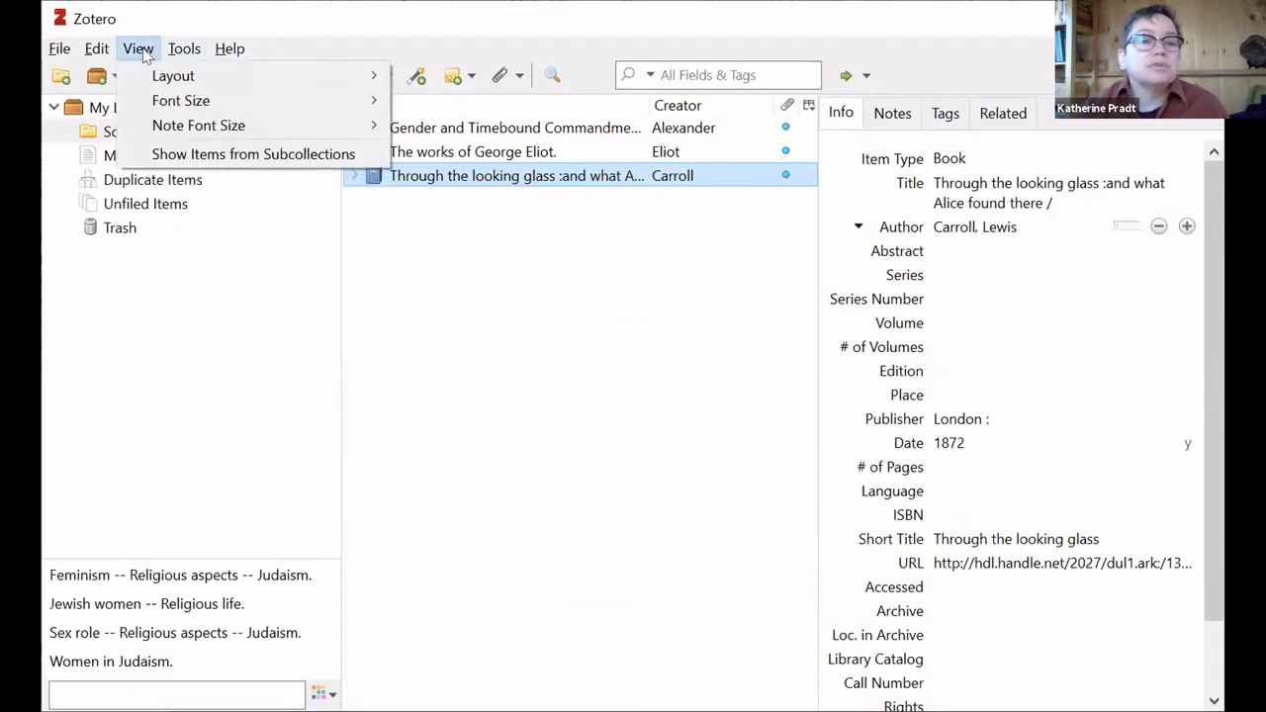
mouse_move(89, 55)
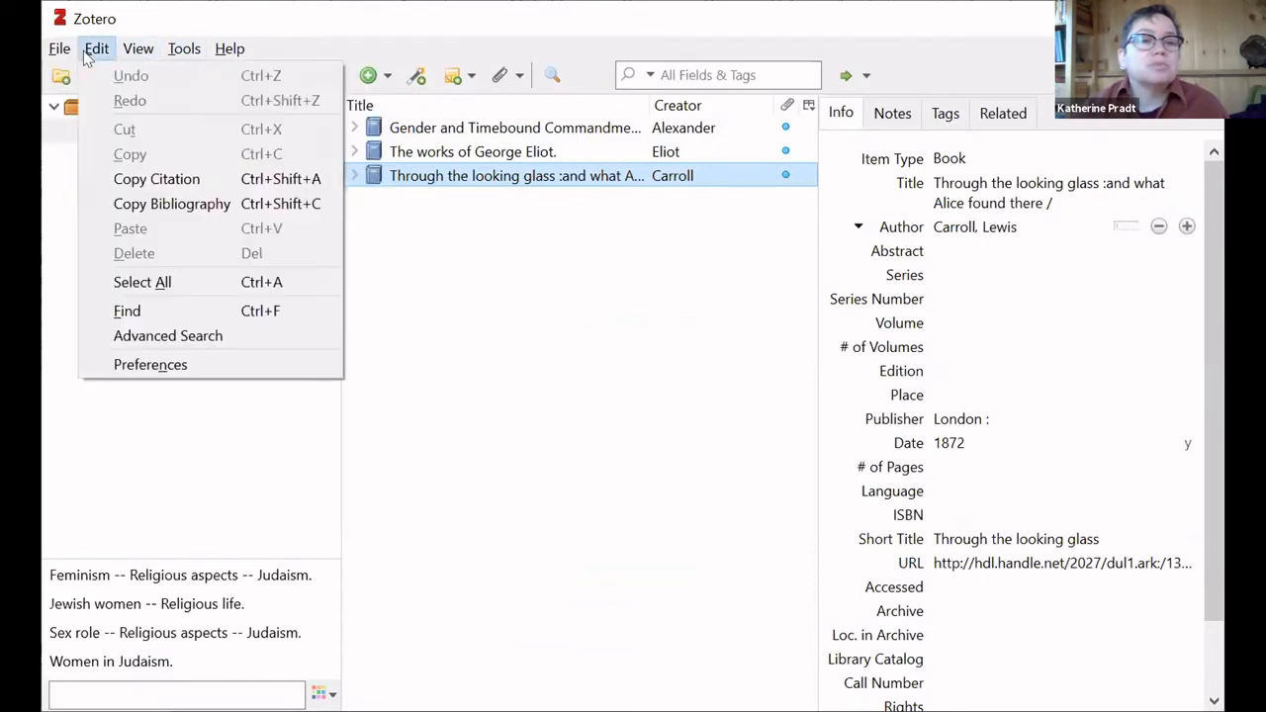
left_click(166, 376)
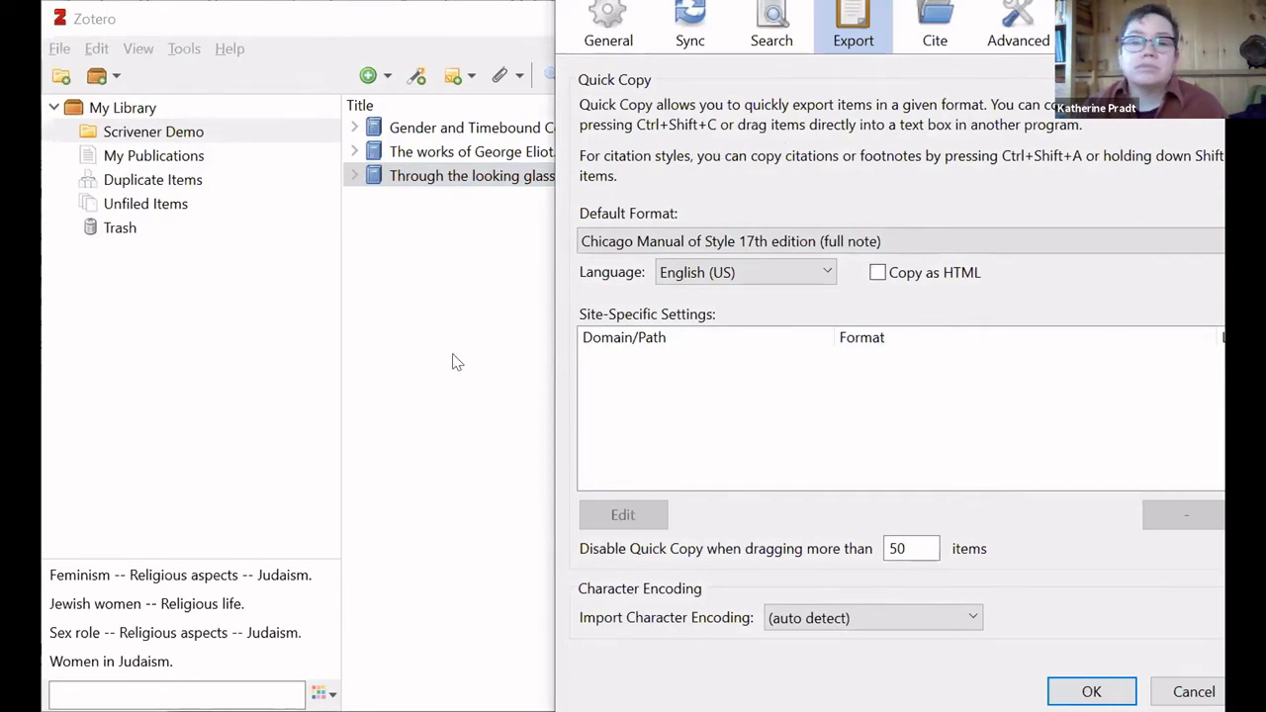
left_click(421, 432)
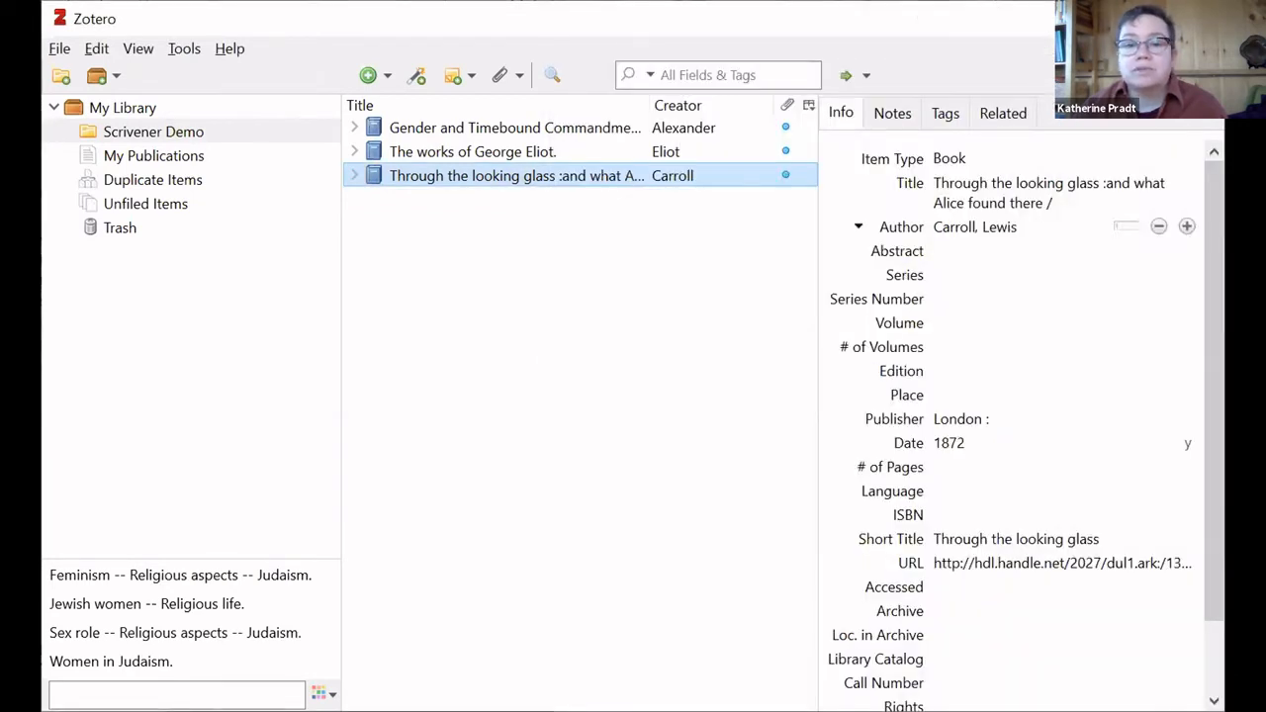
Return to Scrivener and try to fix the footnote's display by collapsing and expanding it.
key("alt+Tab")
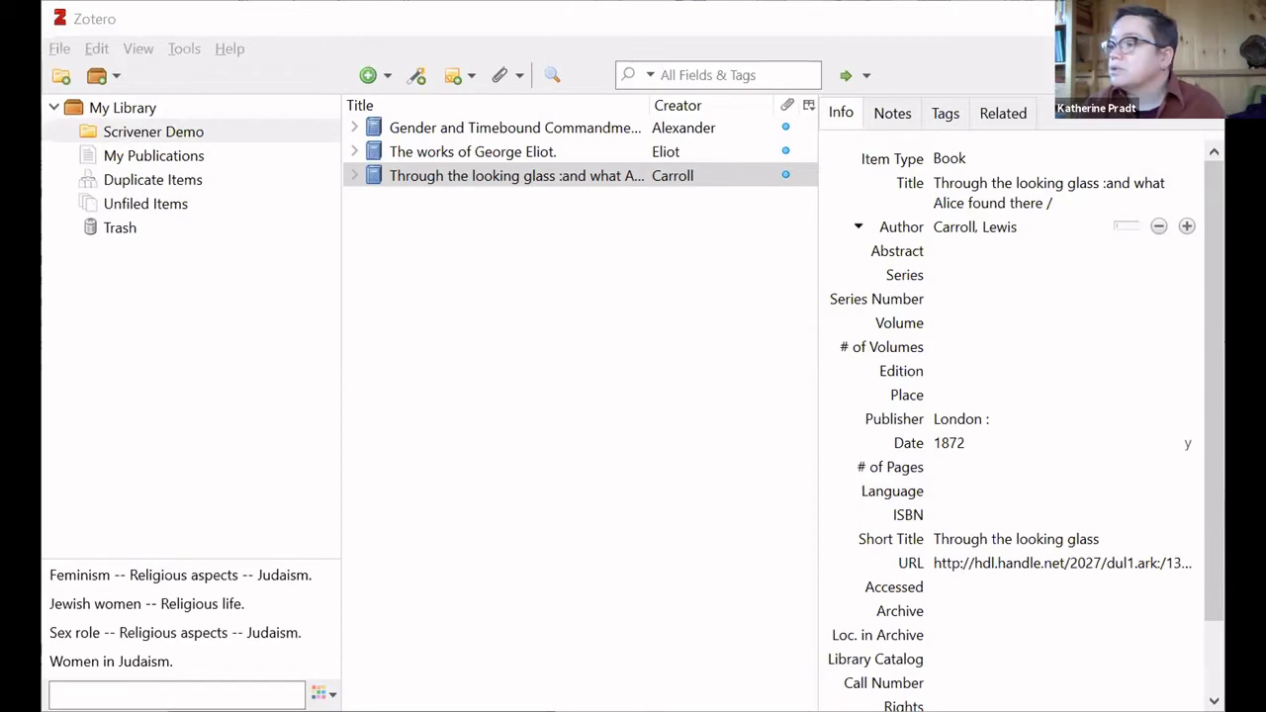
key("alt+Tab")
left_click(1088, 271)
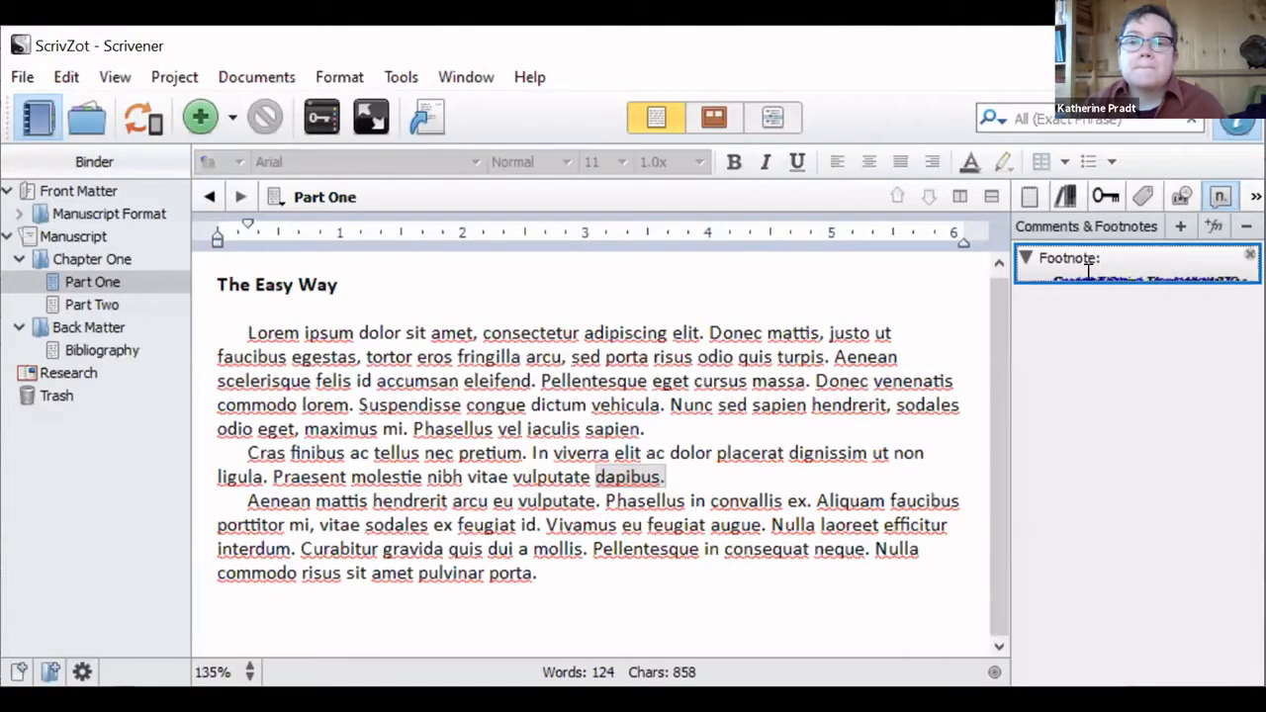
left_click(1069, 263)
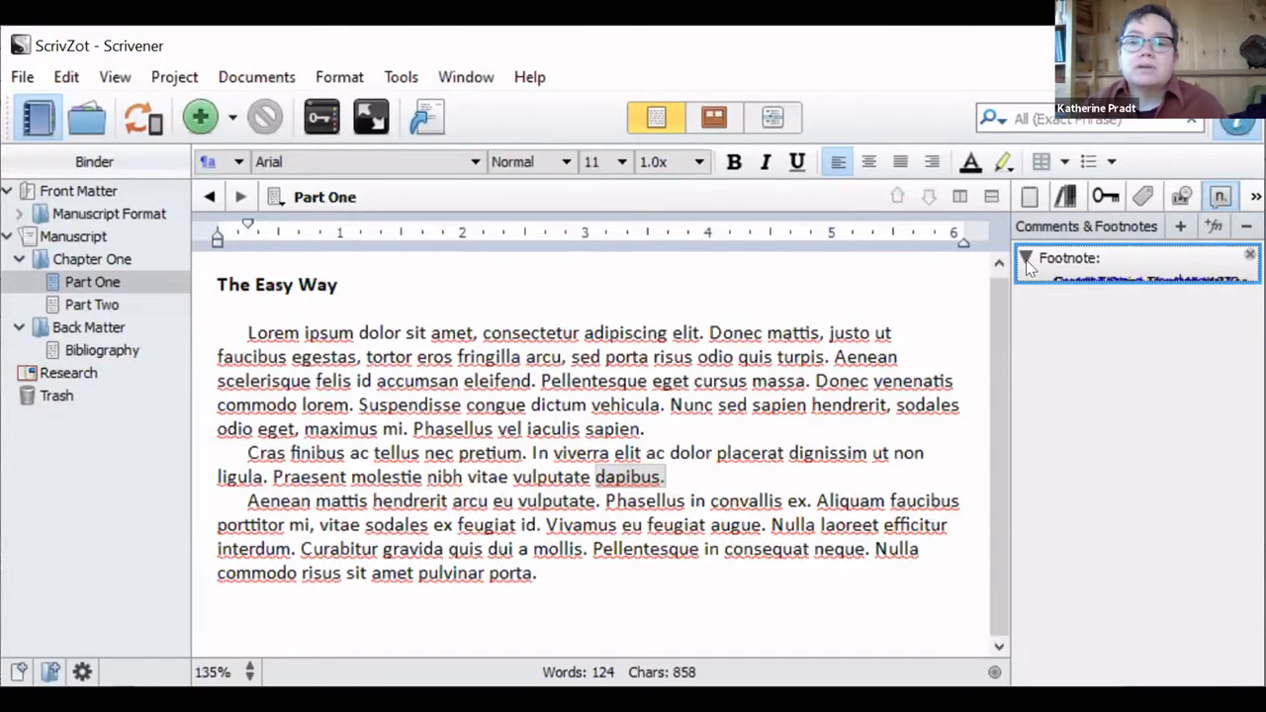
left_click(1028, 262)
left_click(1028, 262)
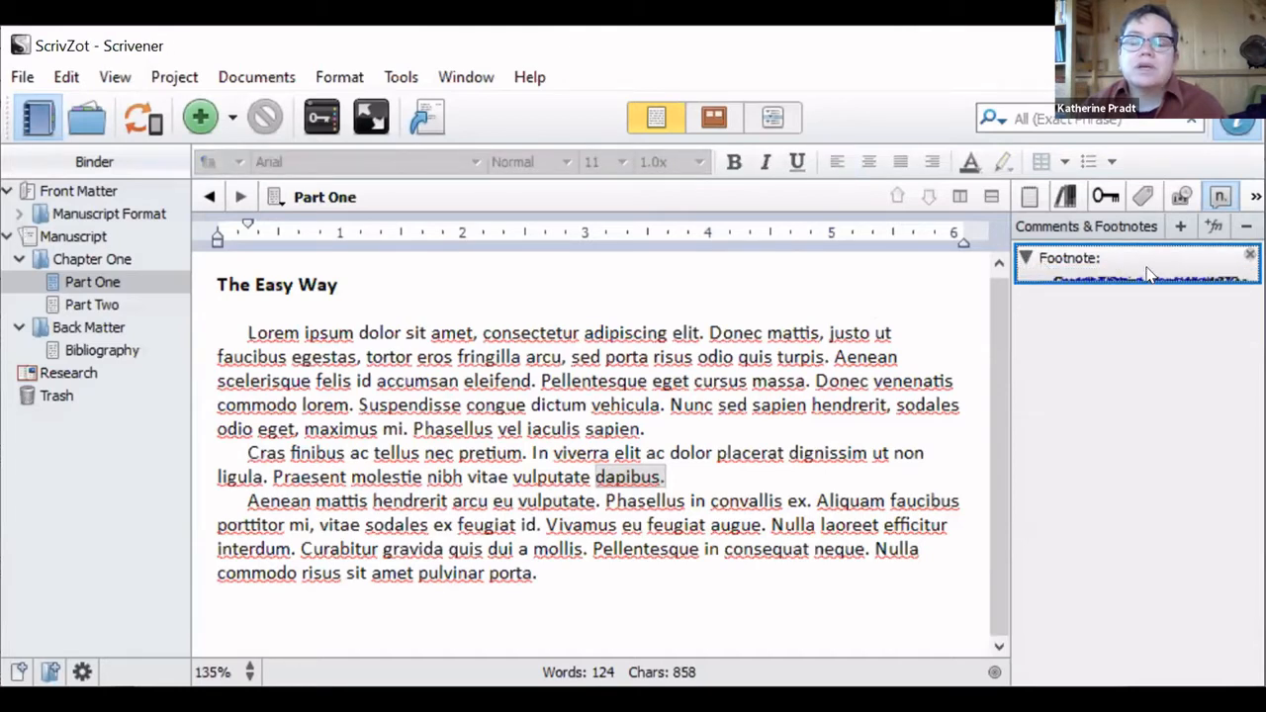
Refresh the footnote display by opening the Part Two document and returning to Part One.
left_click(87, 288)
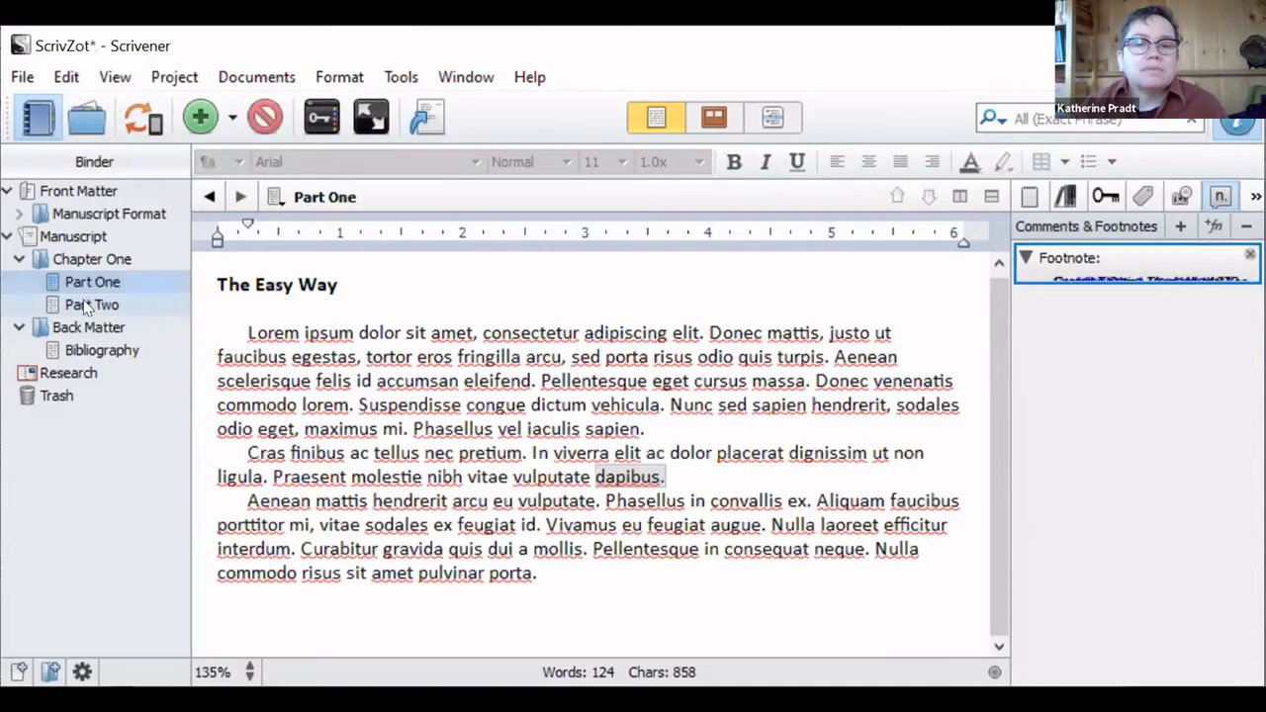
left_click(89, 300)
left_click(88, 288)
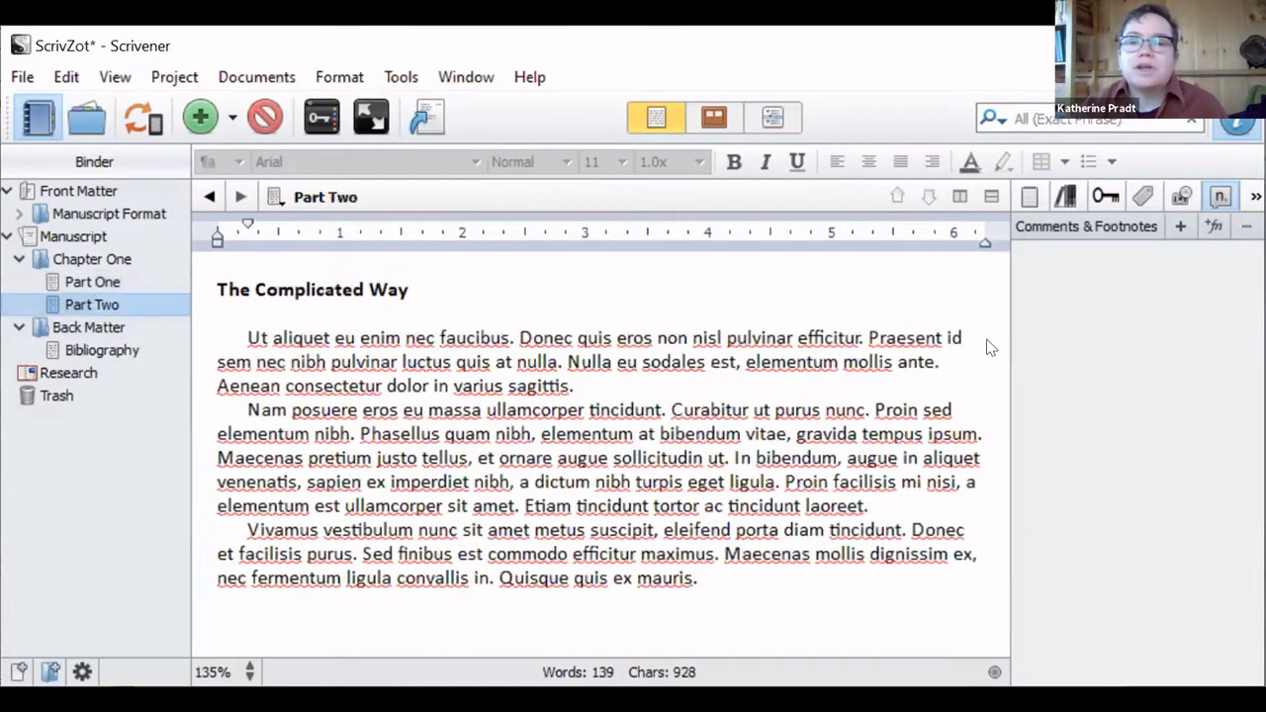
Append the sentence "And this is the definitive edition." after the citation in the footnote.
left_click(1146, 353)
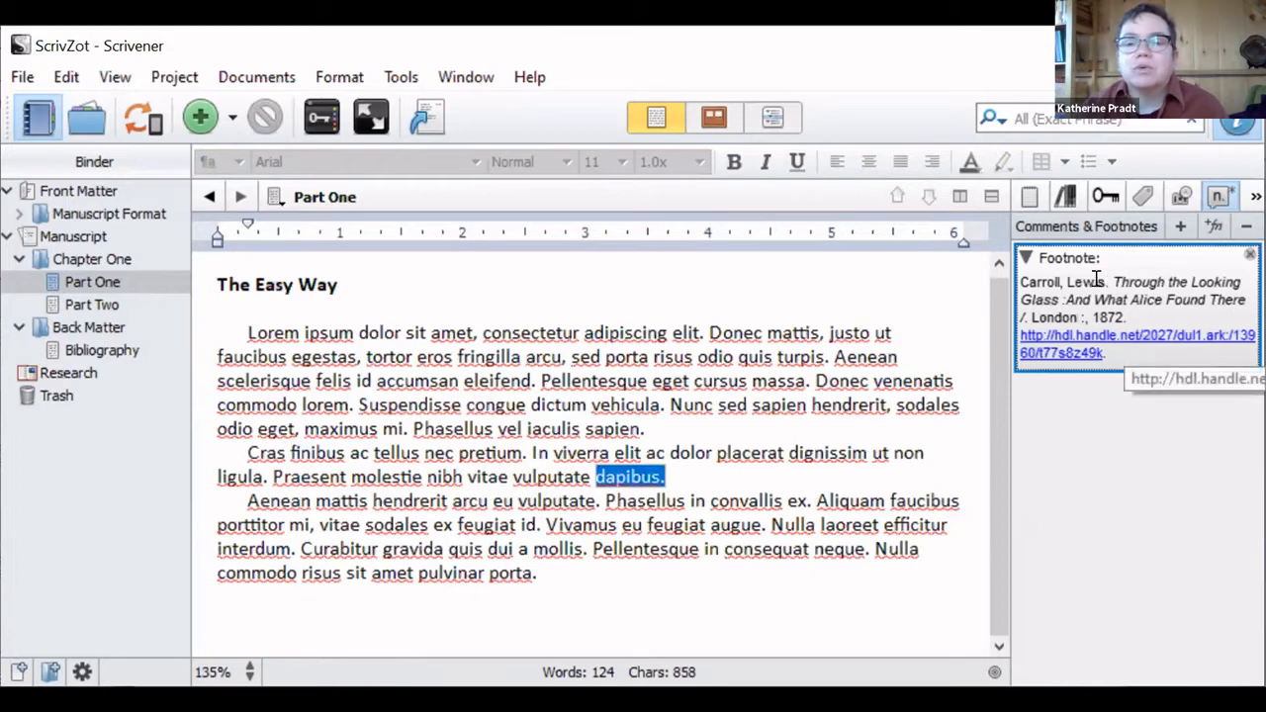
left_click(1136, 354)
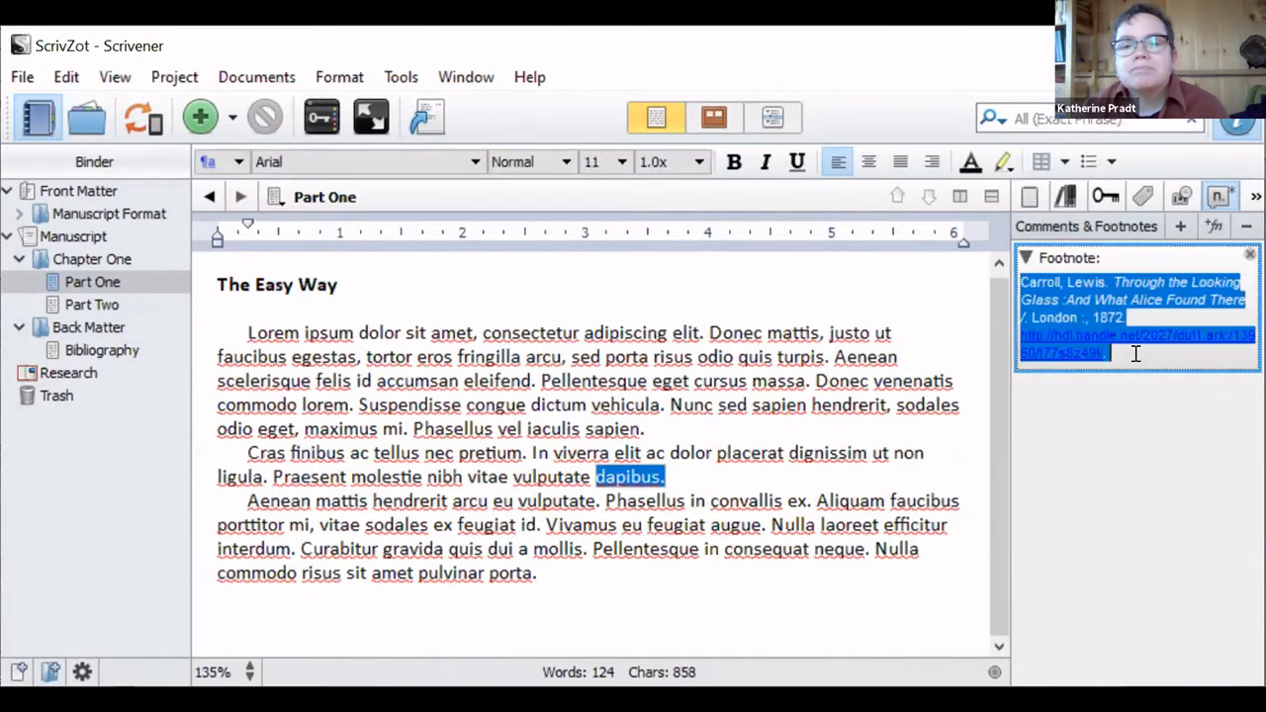
type("An")
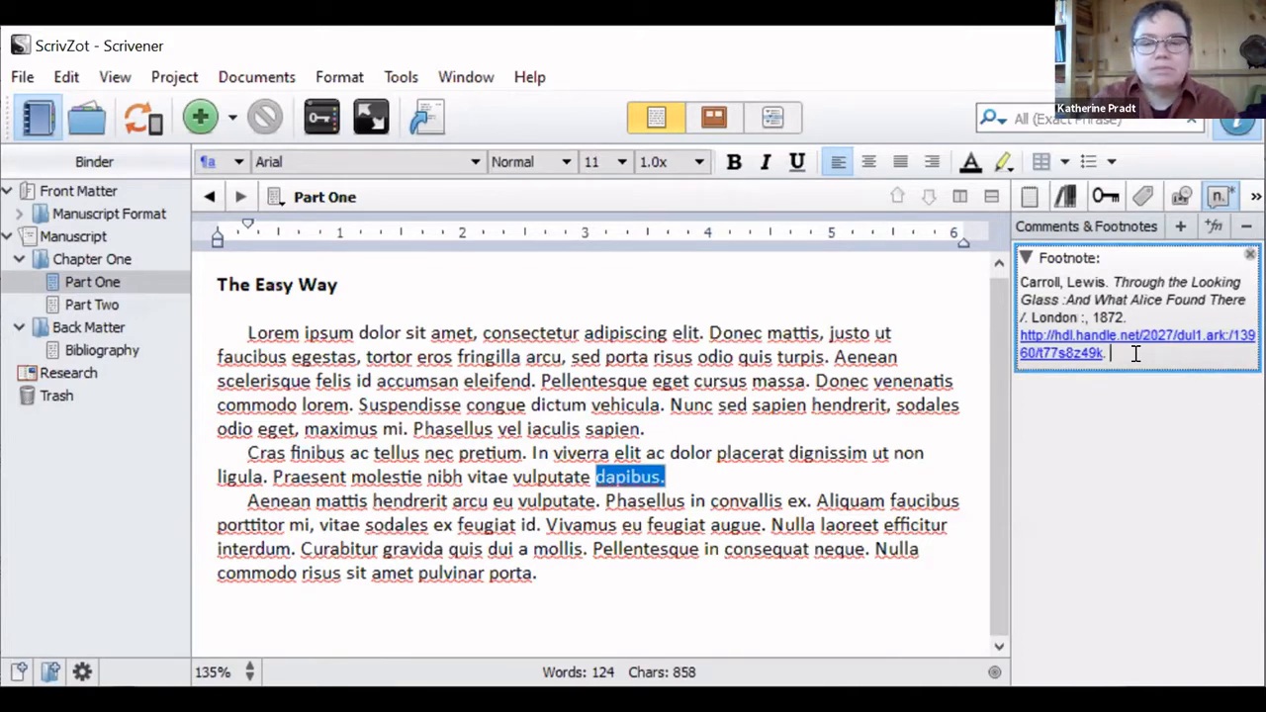
type("d this is the")
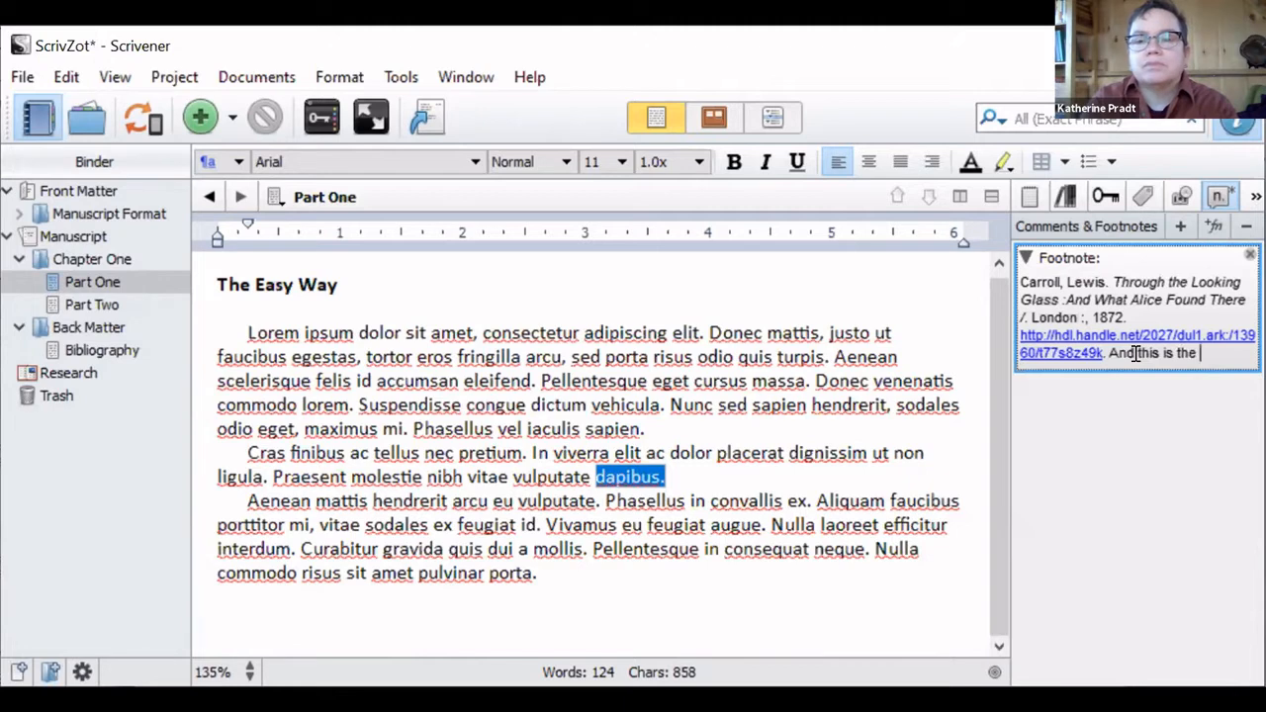
type(" defini")
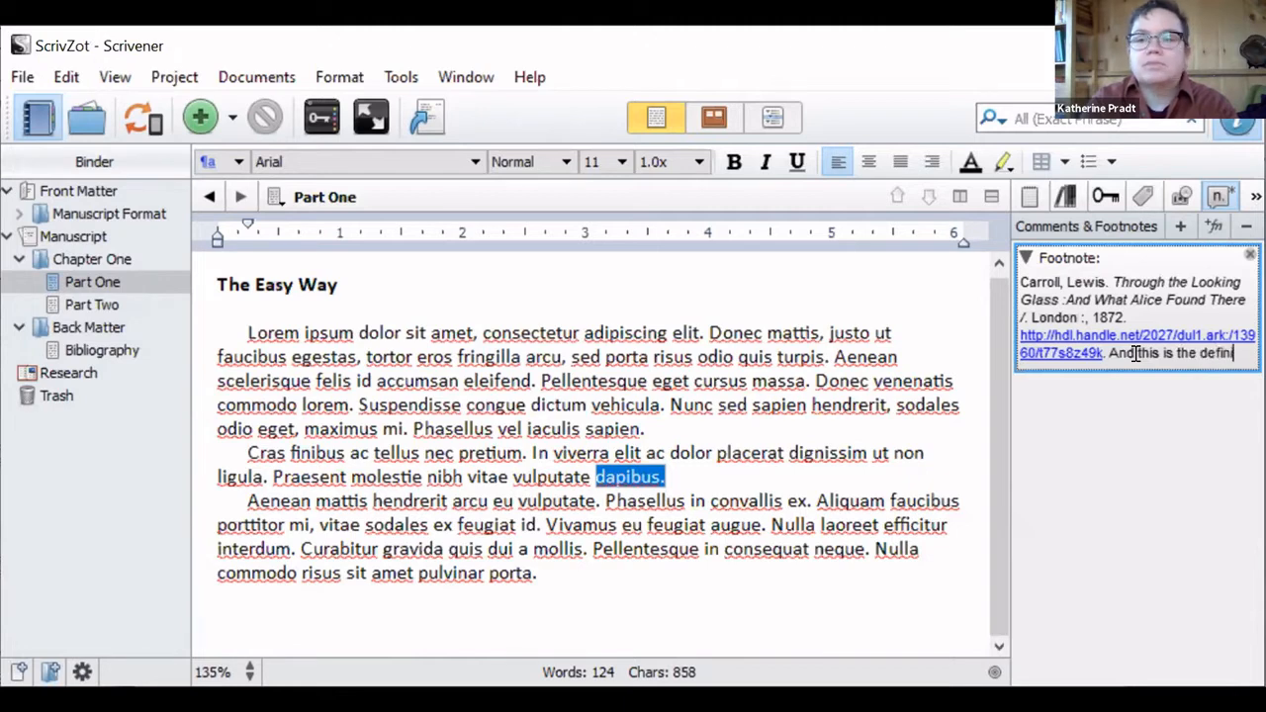
type("ti")
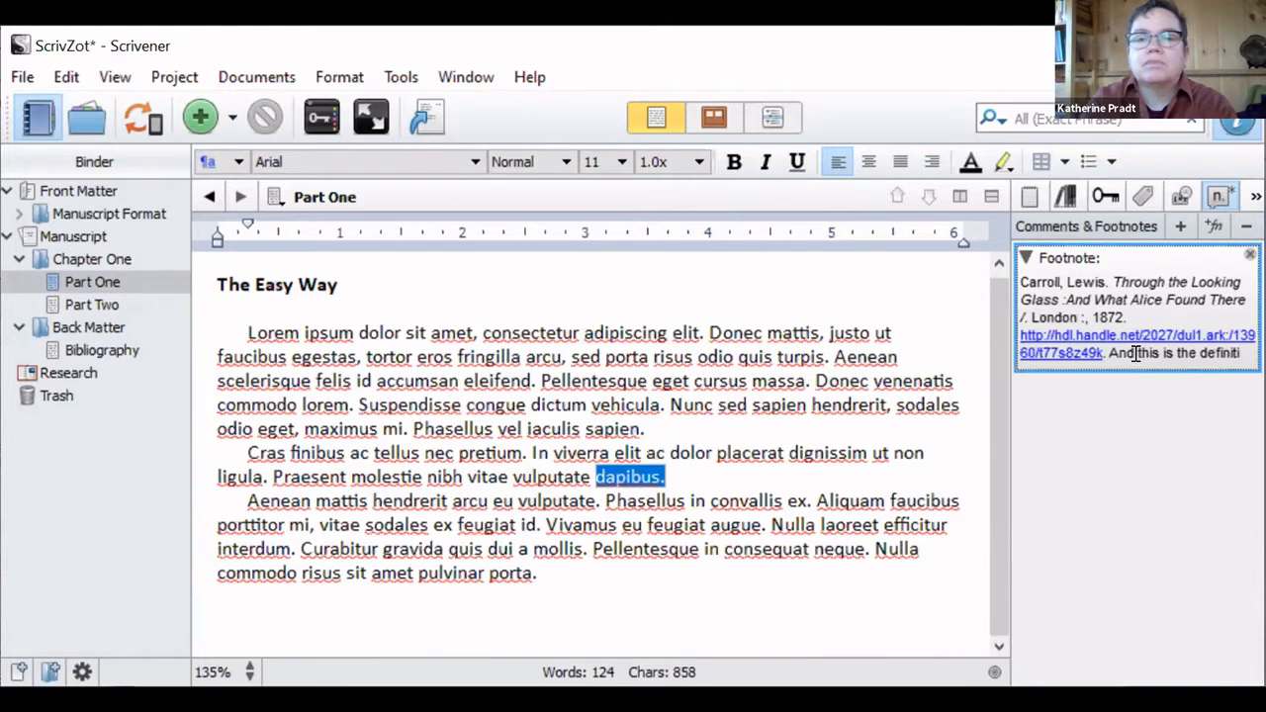
type("ve edition.")
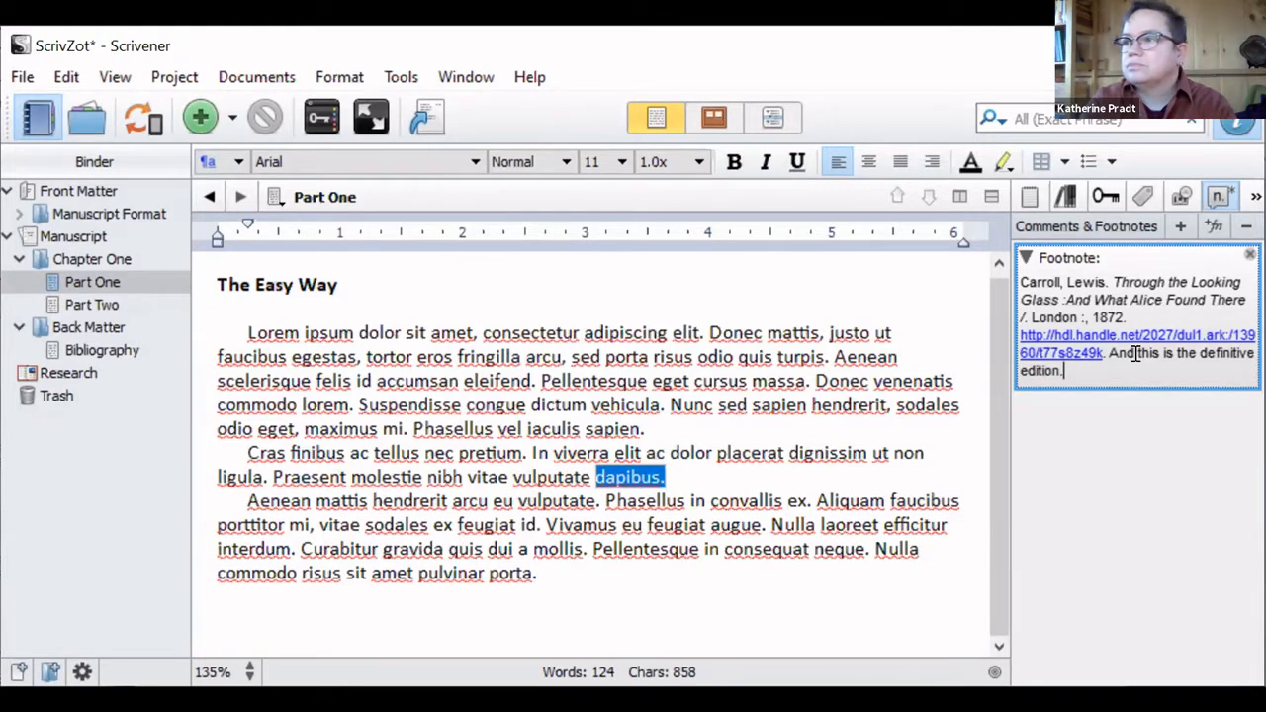
Finish editing the first footnote and add a new footnote at "porta." at the end of the last paragraph.
left_click(1132, 414)
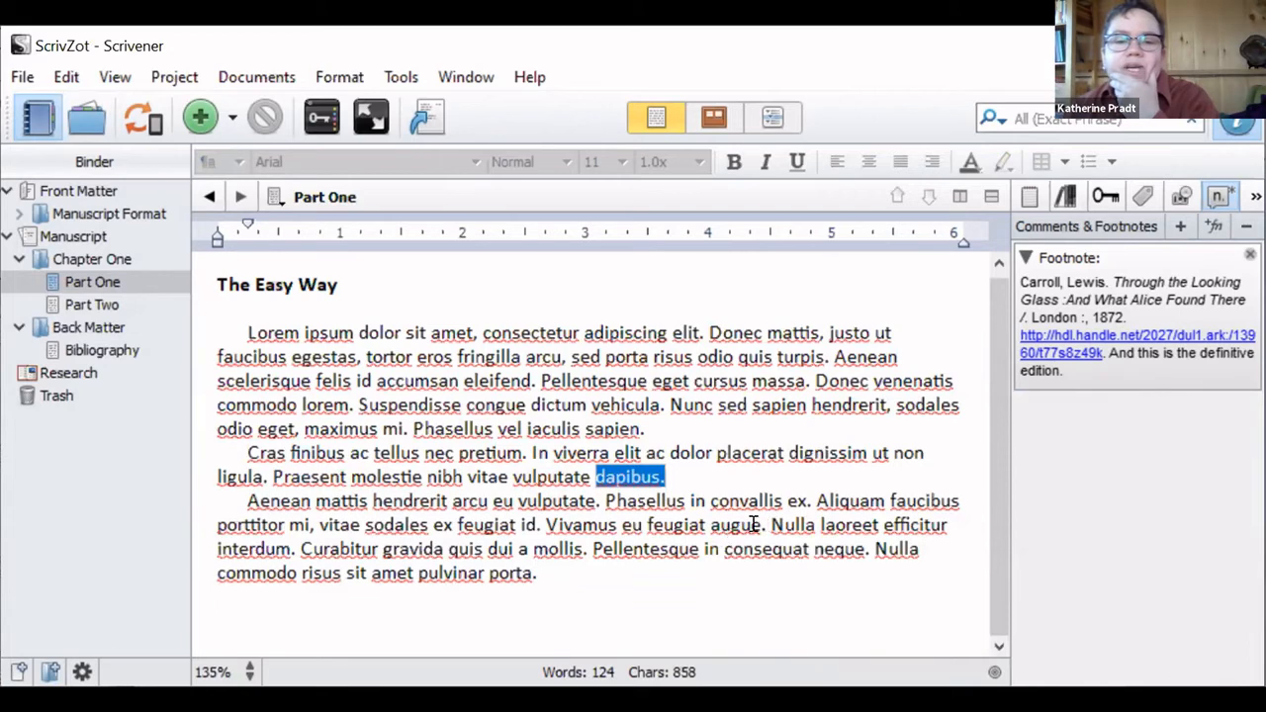
left_click(584, 549)
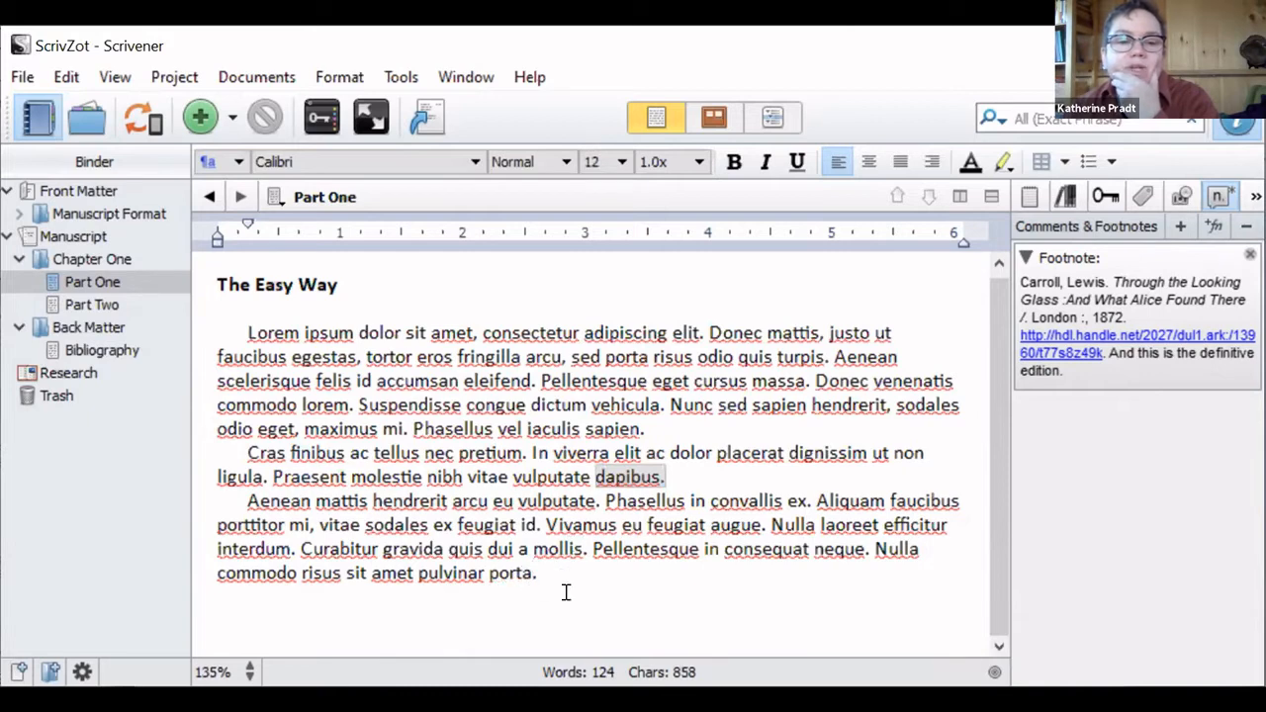
left_click(557, 582)
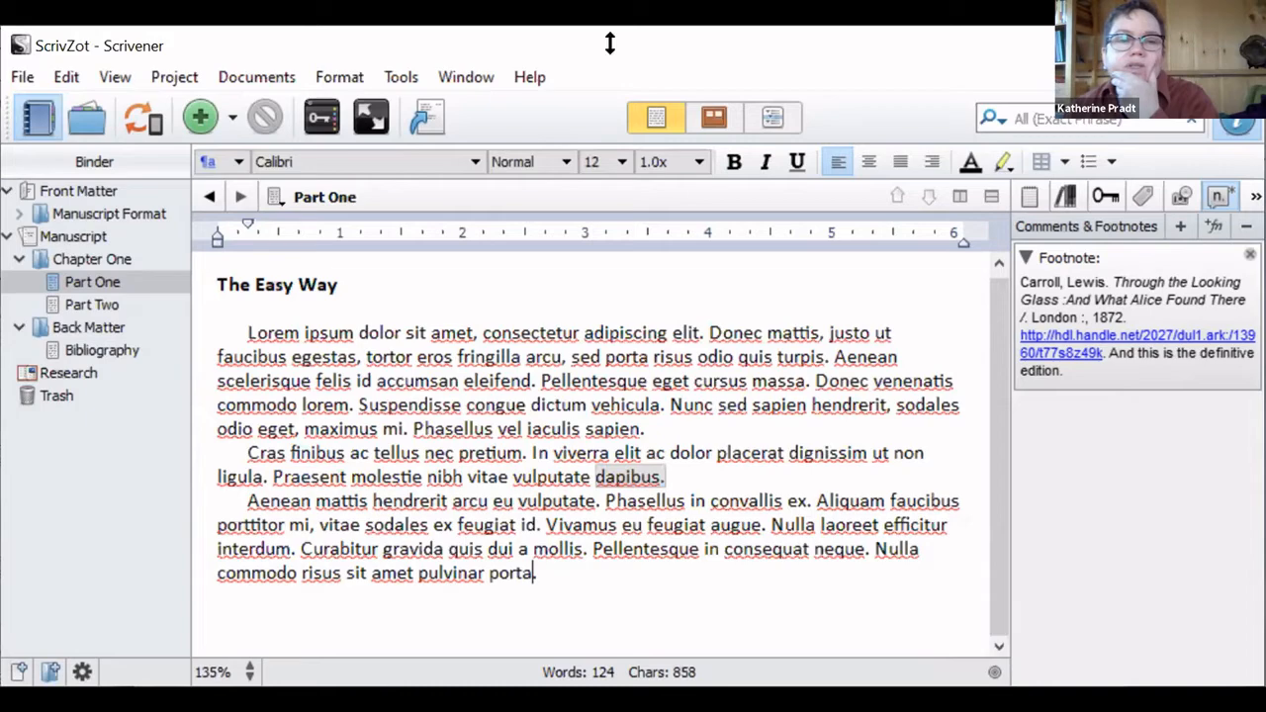
left_click(335, 68)
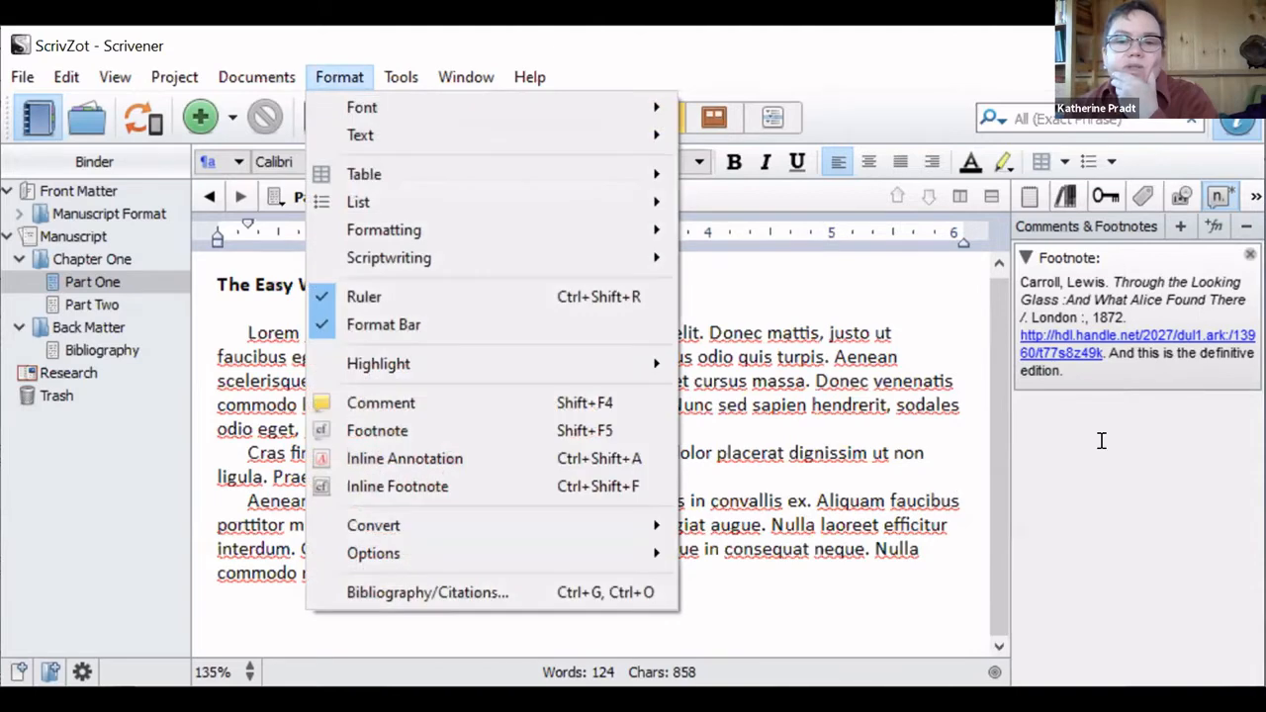
key("shift+F5")
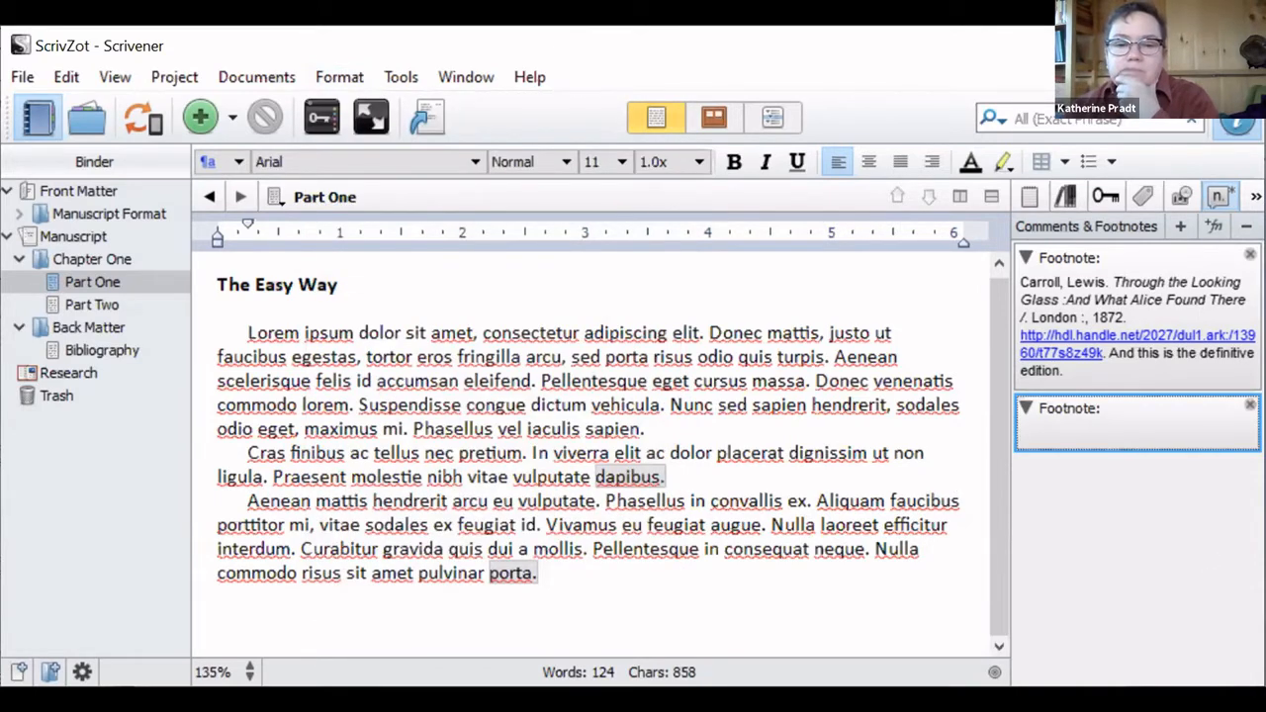
Bring the citation for The Works of George Eliot from Zotero into the new footnote and refresh Part One to display it.
key("alt+Tab")
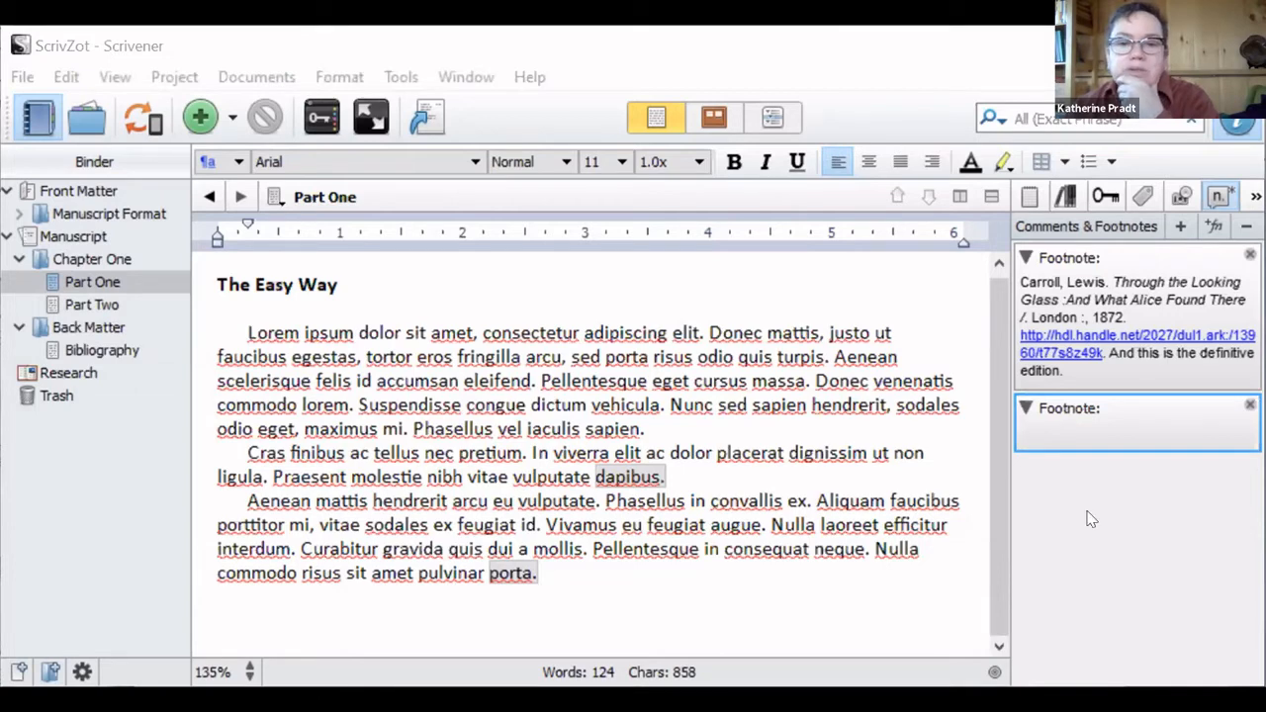
left_click_drag(1093, 518, 1078, 435)
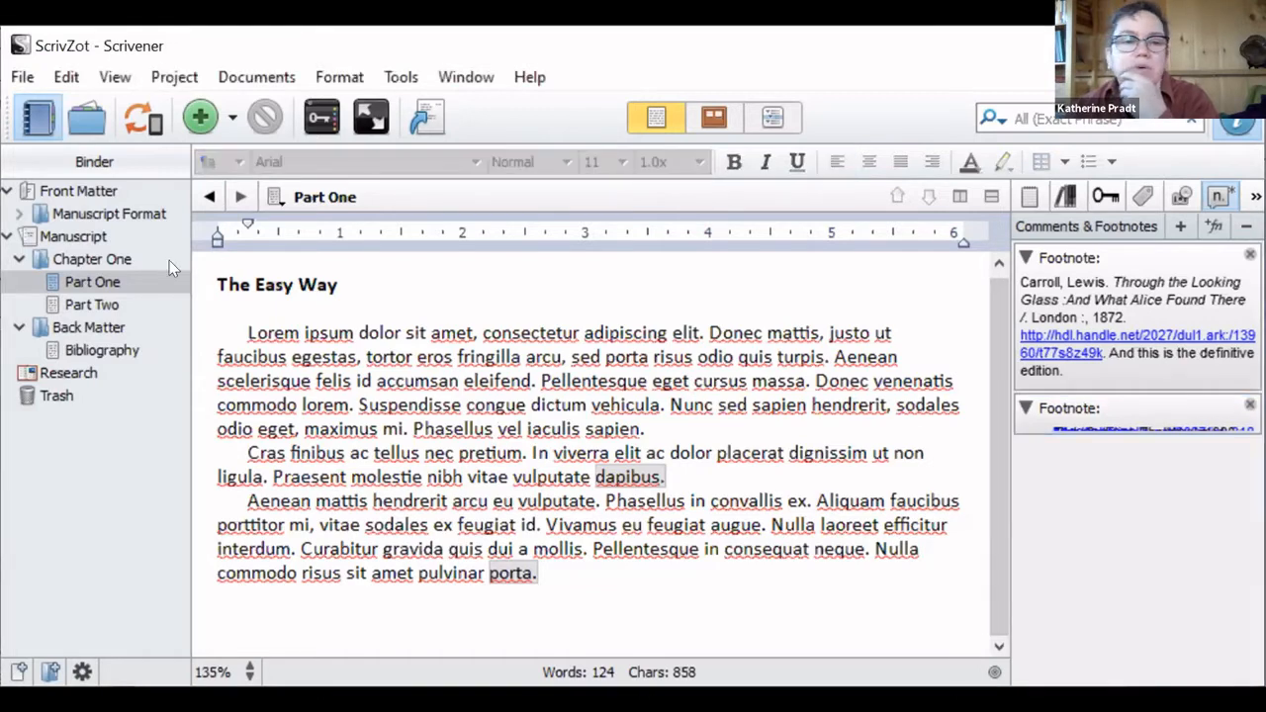
left_click(87, 287)
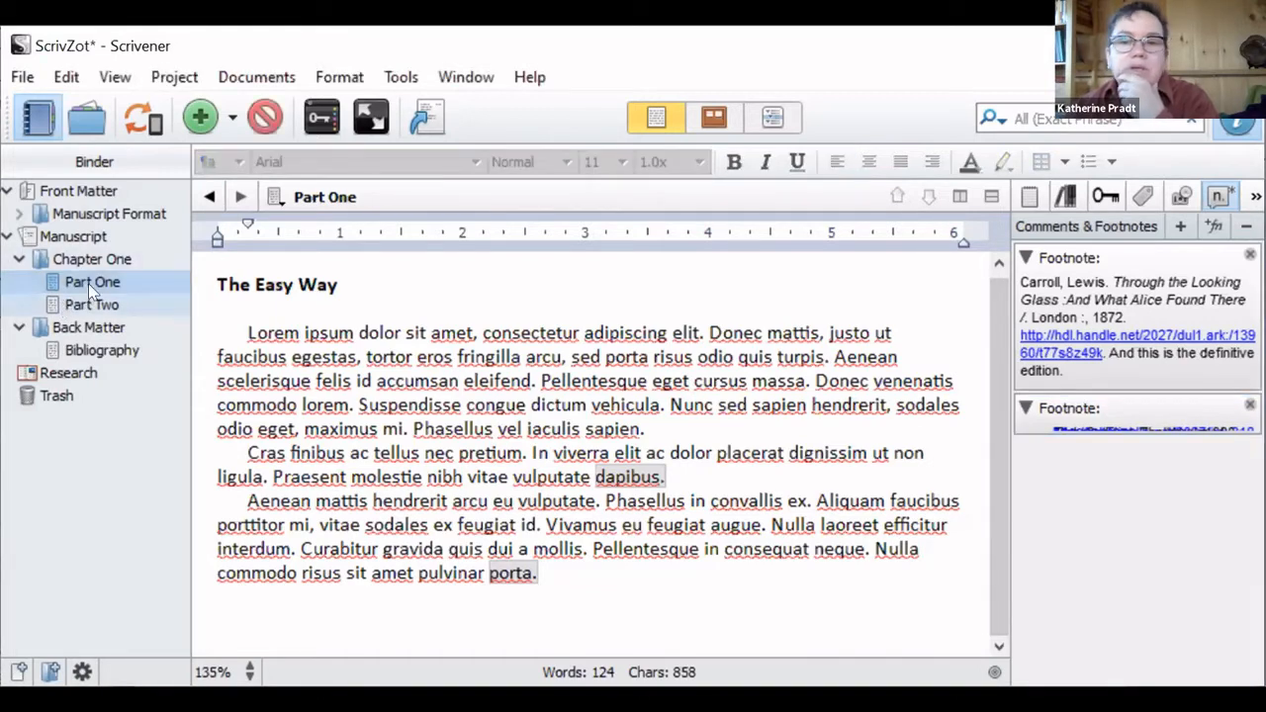
left_click(91, 304)
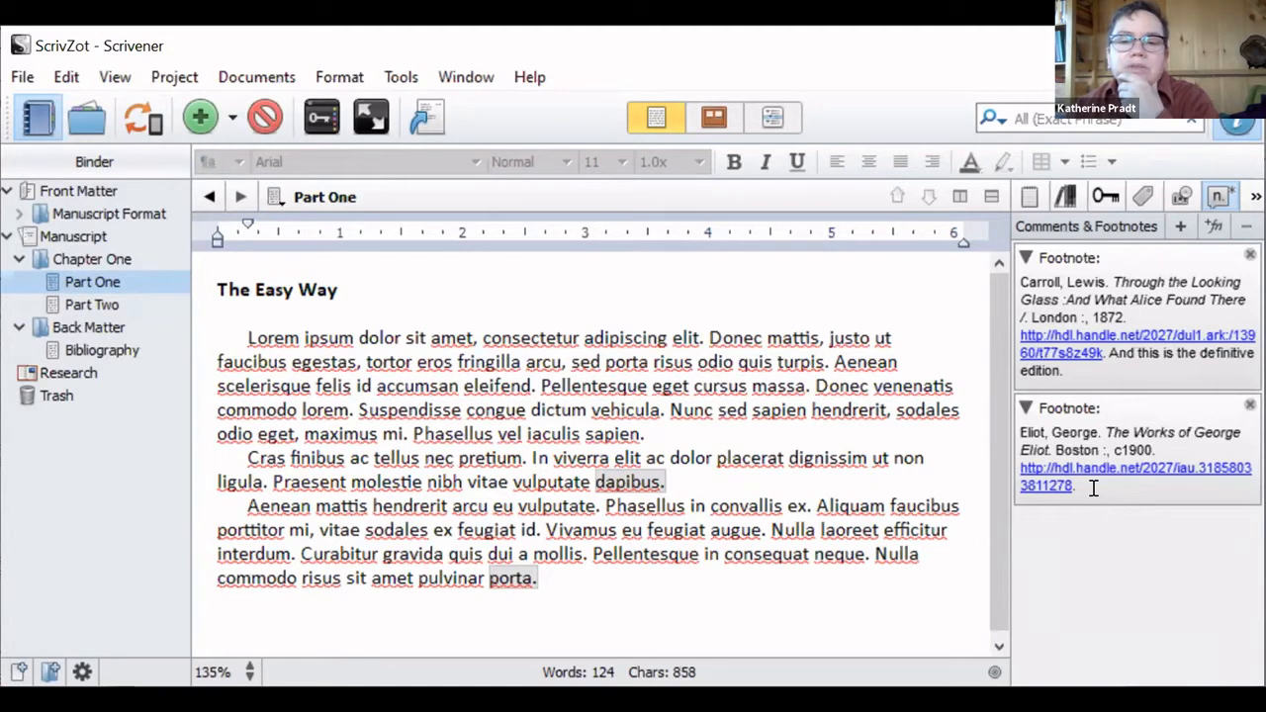
left_click(641, 485)
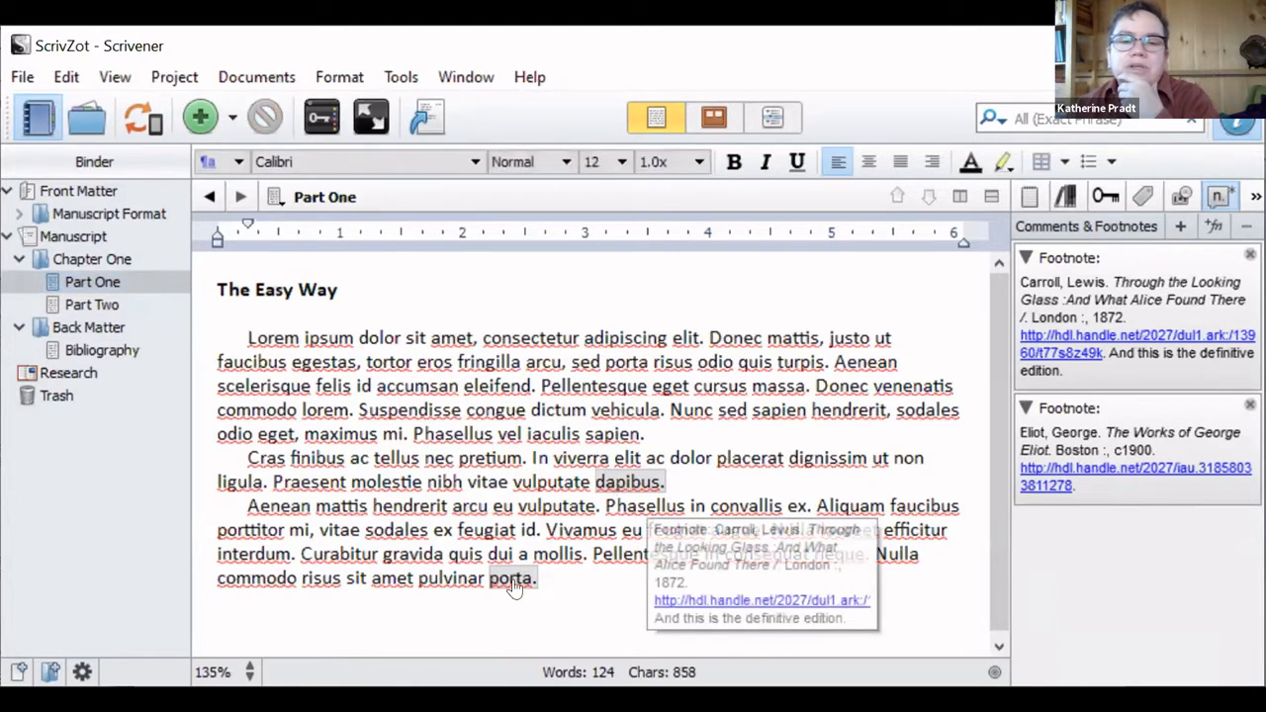
left_click(639, 580)
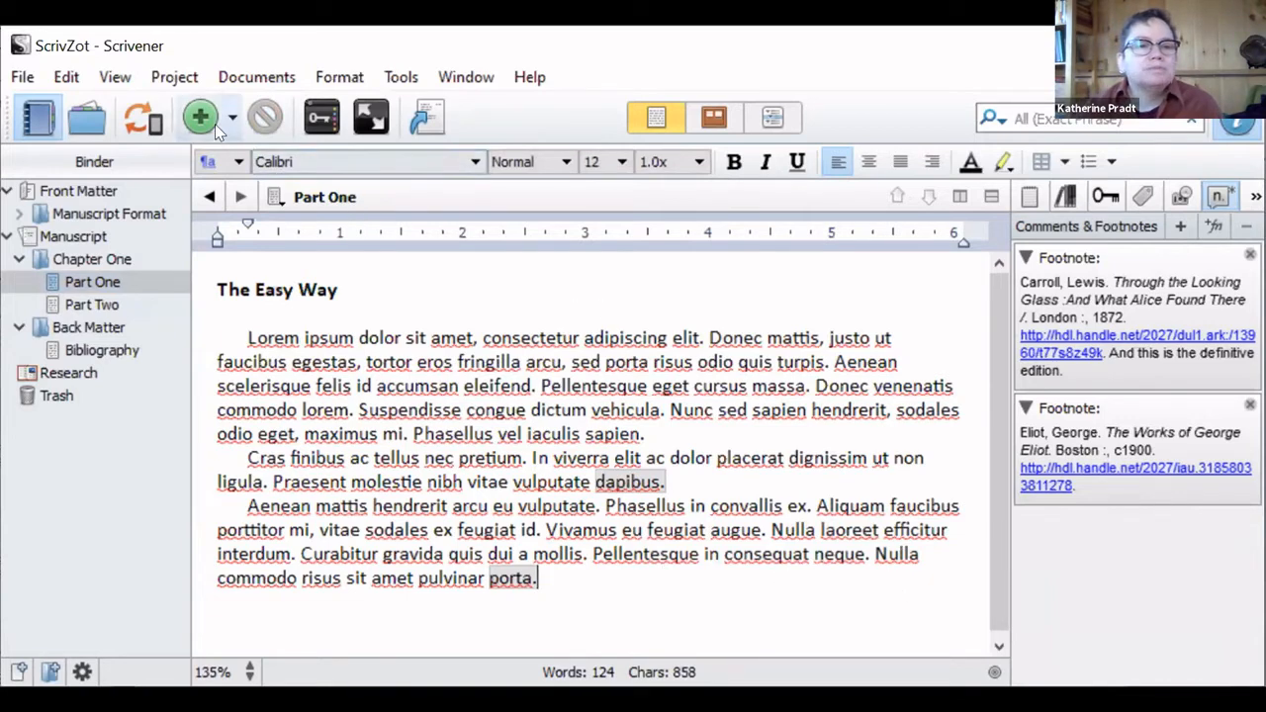
Start compiling the ScrivZot project and set its format to Times 12pt with Bold Folder Titles.
left_click(21, 77)
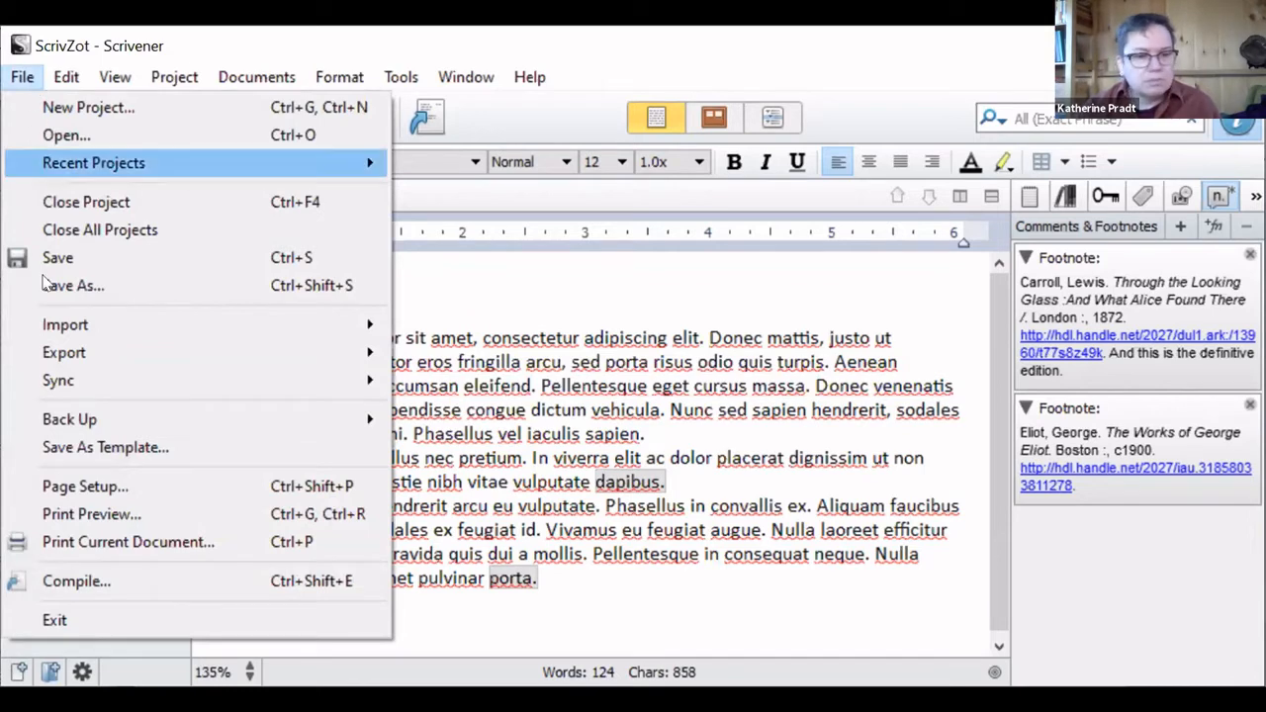
left_click(60, 589)
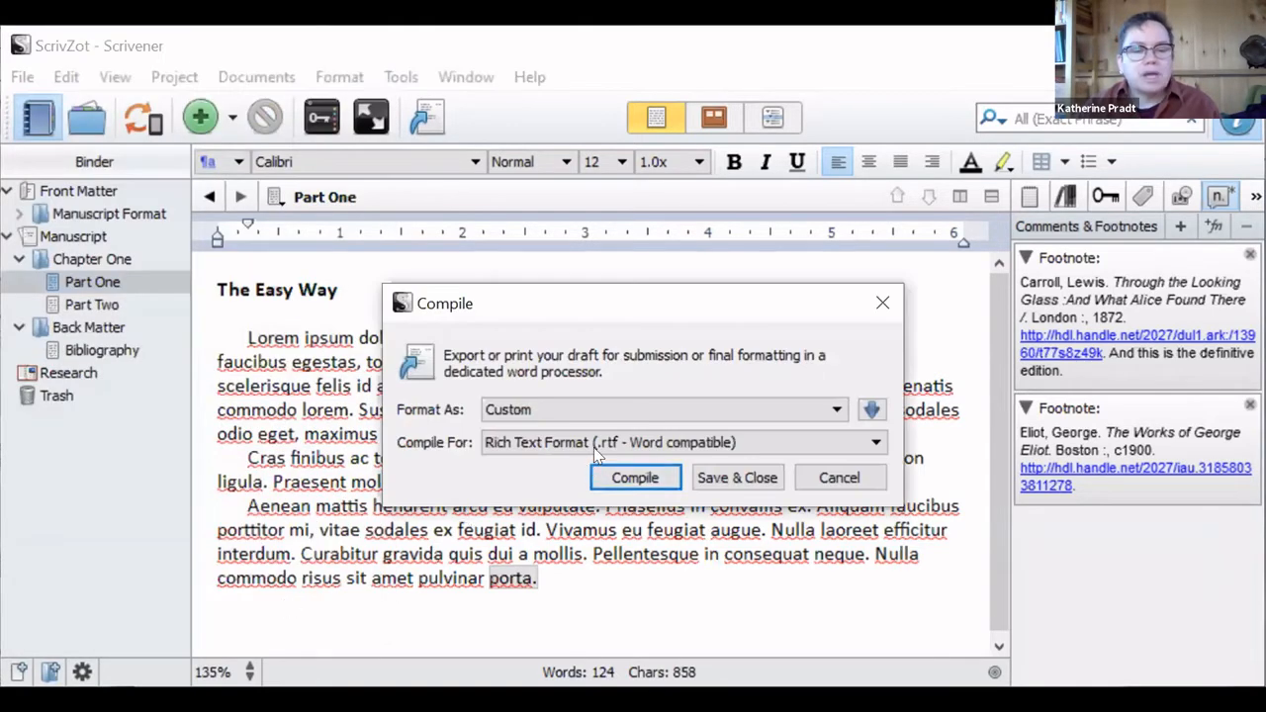
left_click(537, 411)
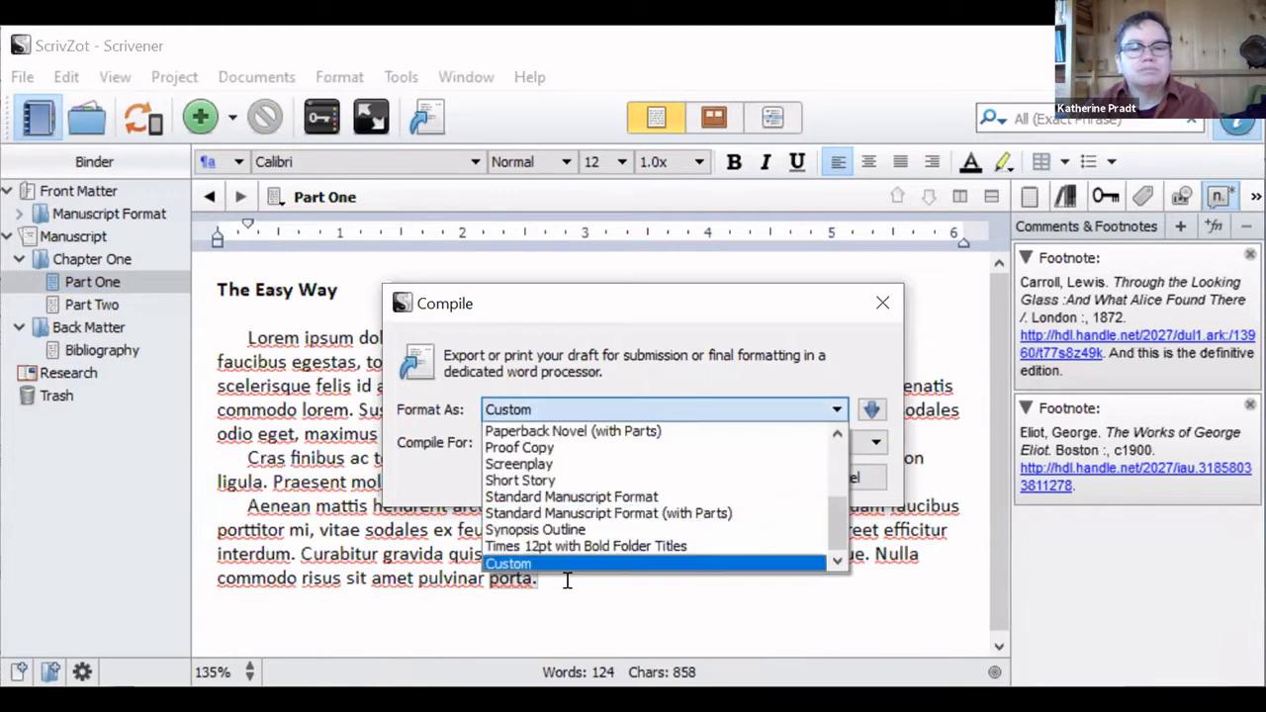
scroll(582, 518, "up", 1)
scroll(581, 518, "up", 2)
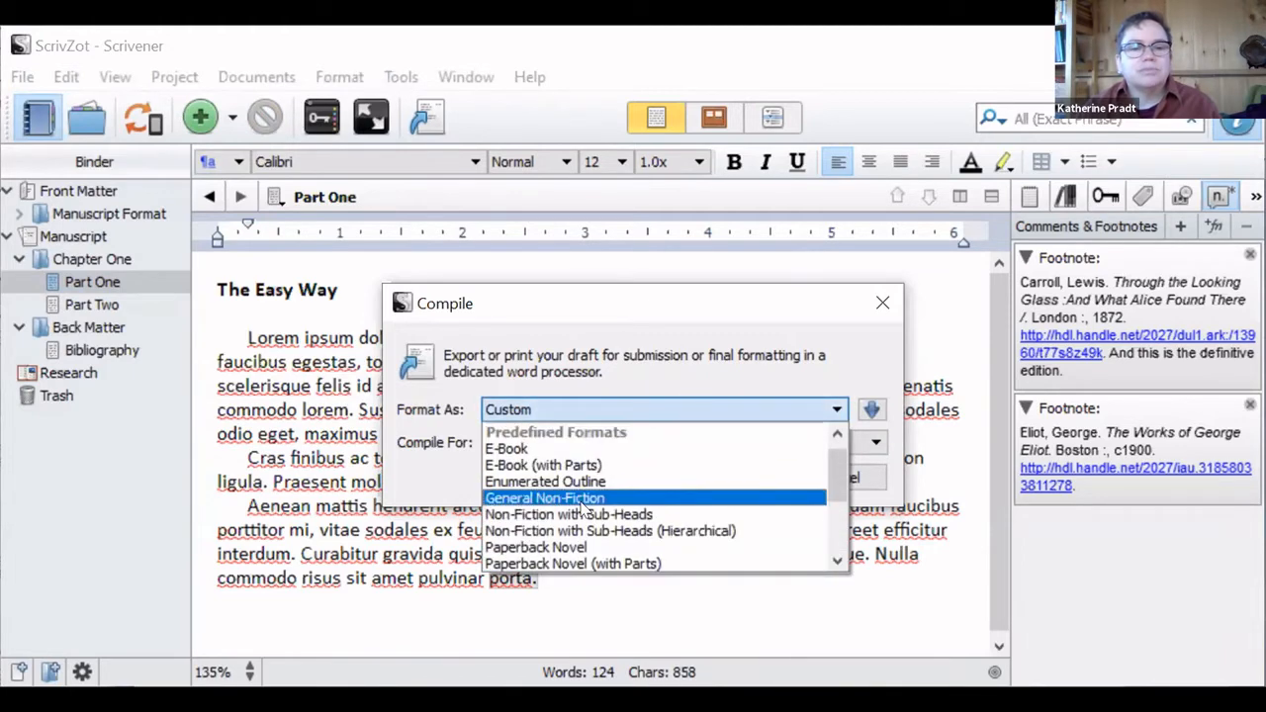
scroll(584, 510, "down", 3)
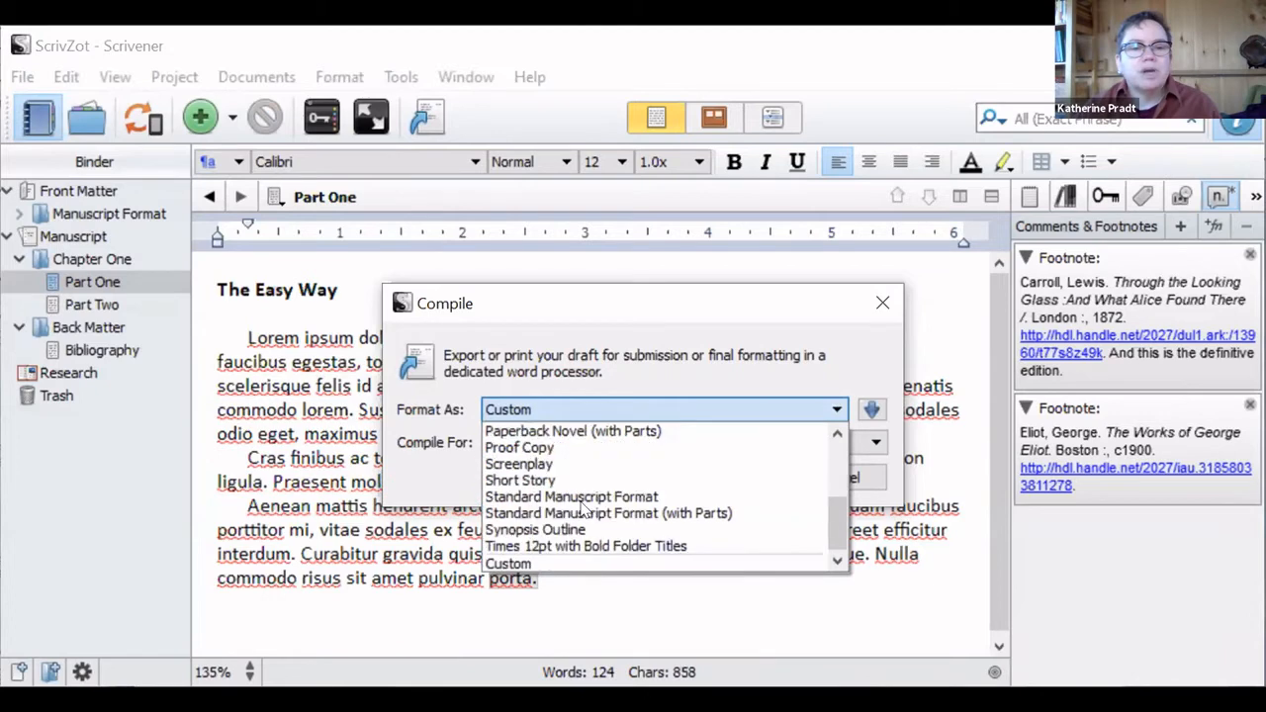
left_click(572, 550)
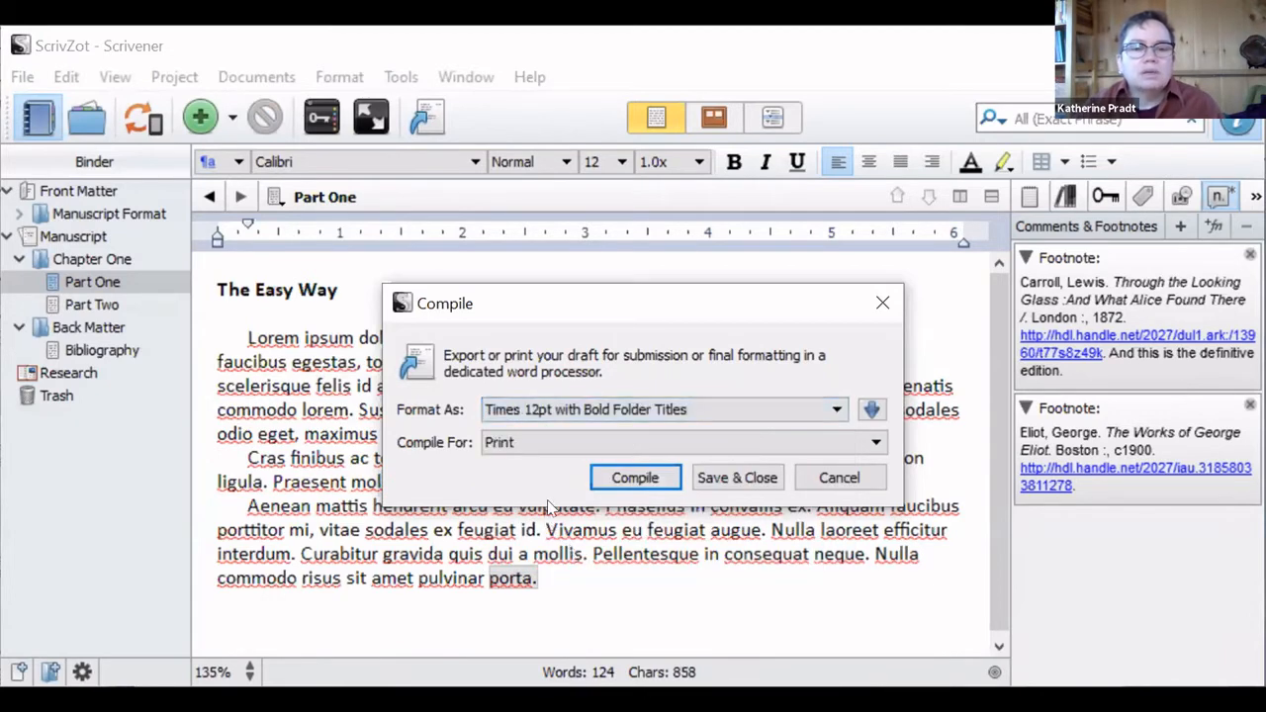
Cancel printing the compiled draft and set the compile output to Rich Text Format (.rtf - Word compatible).
left_click(653, 478)
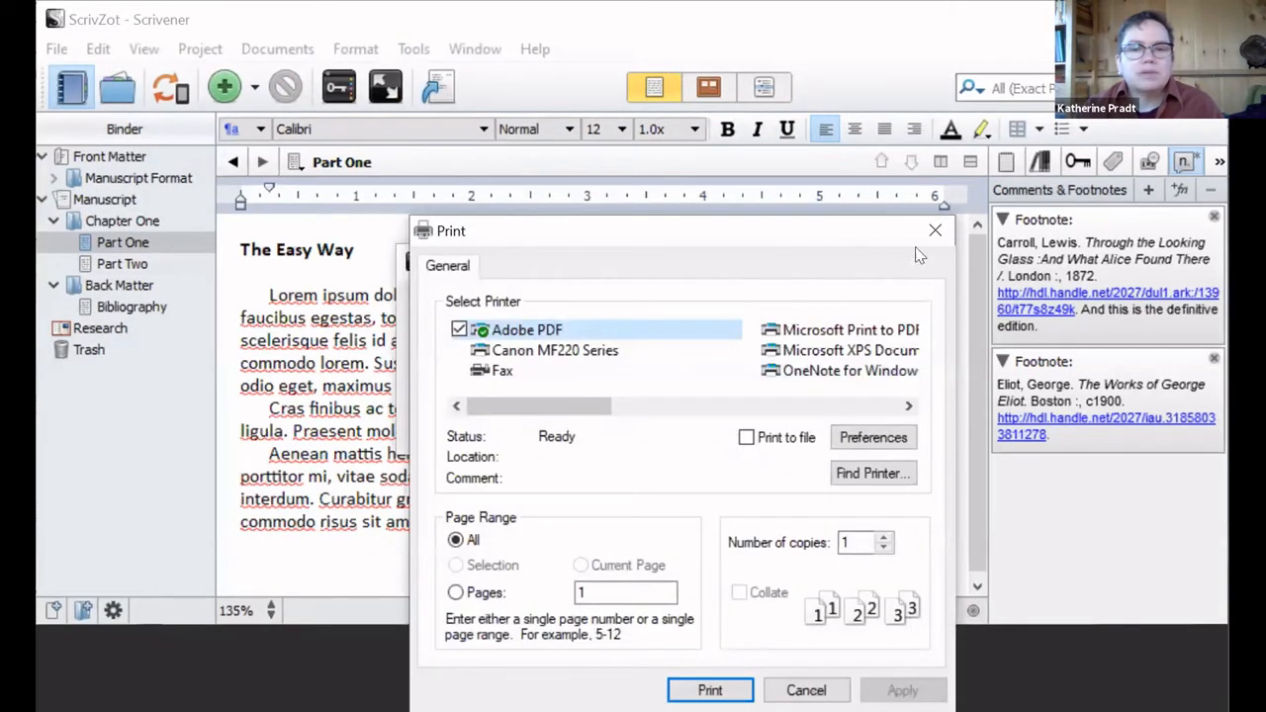
left_click(811, 690)
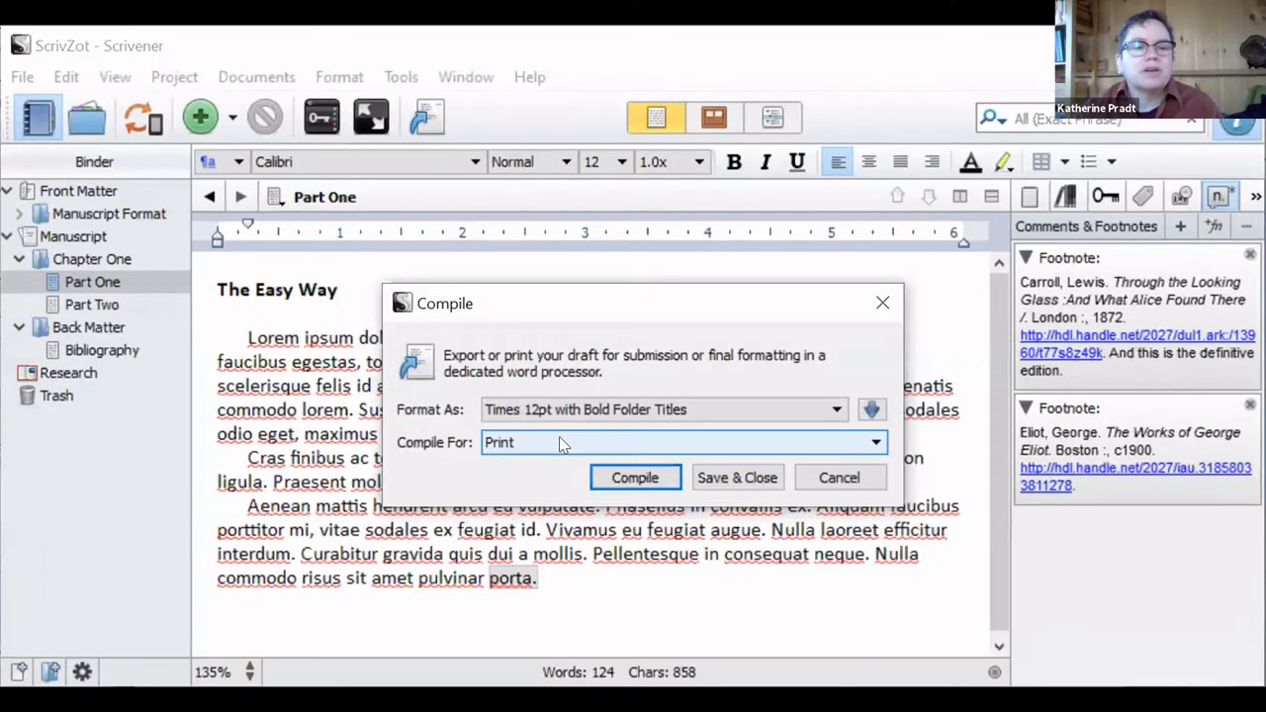
left_click(578, 442)
scroll(578, 574, "down", 2)
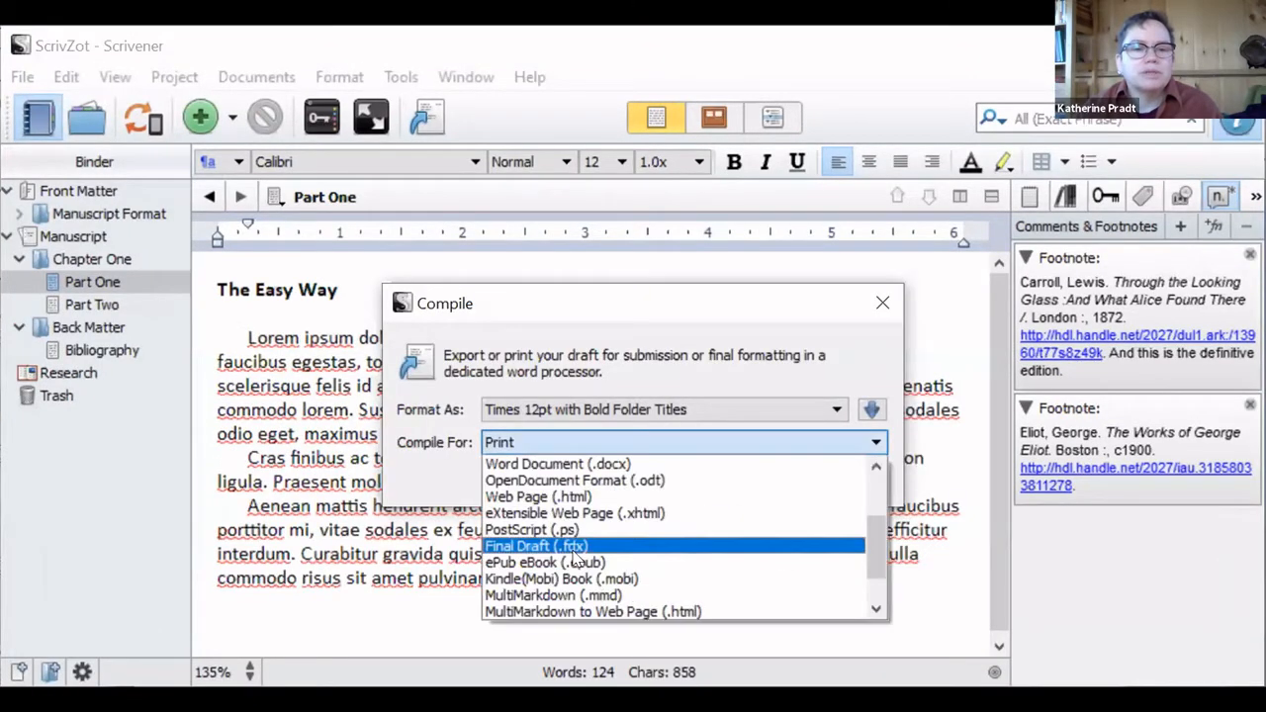
scroll(554, 485, "up", 1)
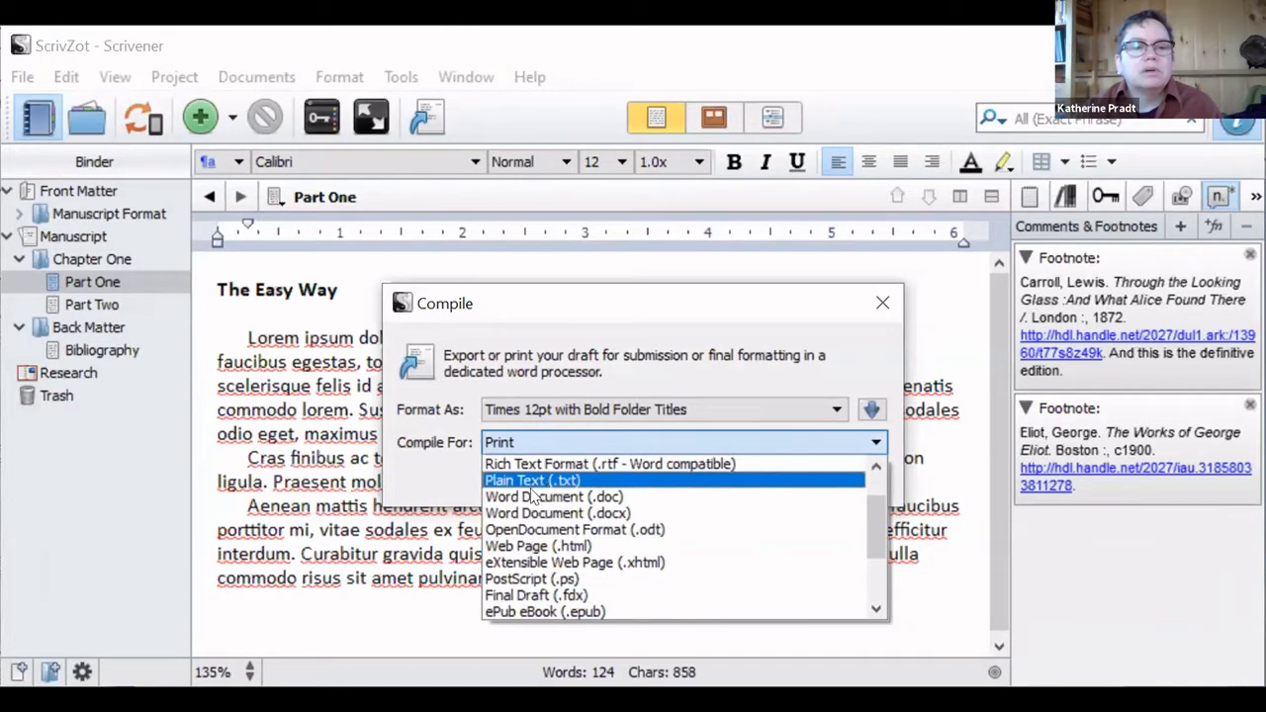
left_click(523, 465)
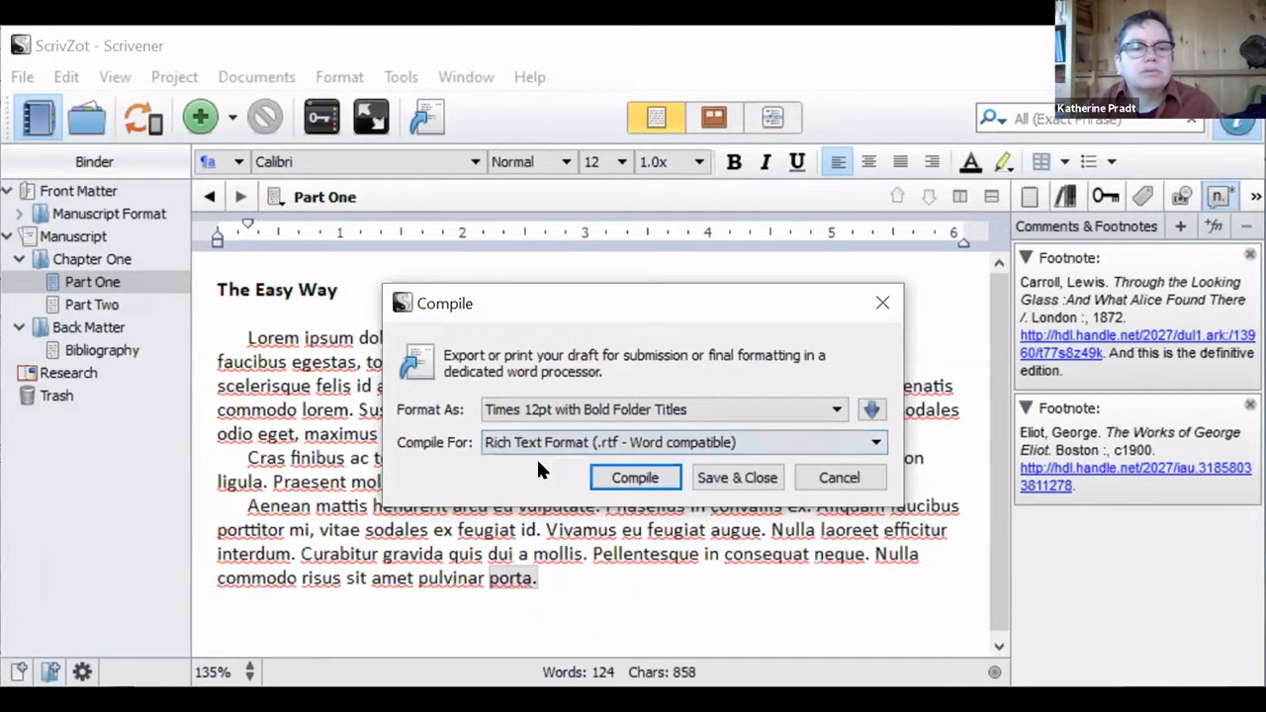
Compile the draft and save it as manual-compiled in the Scrivener-Zotero folder.
left_click(641, 478)
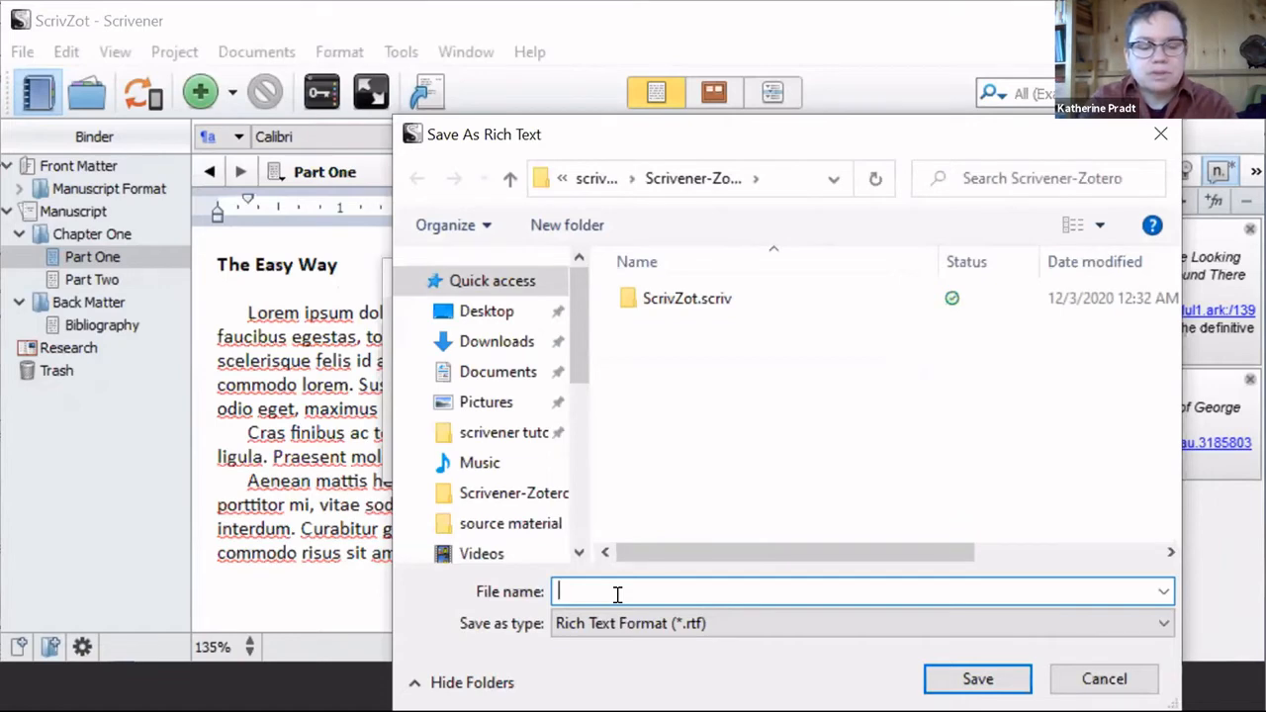
type("manual")
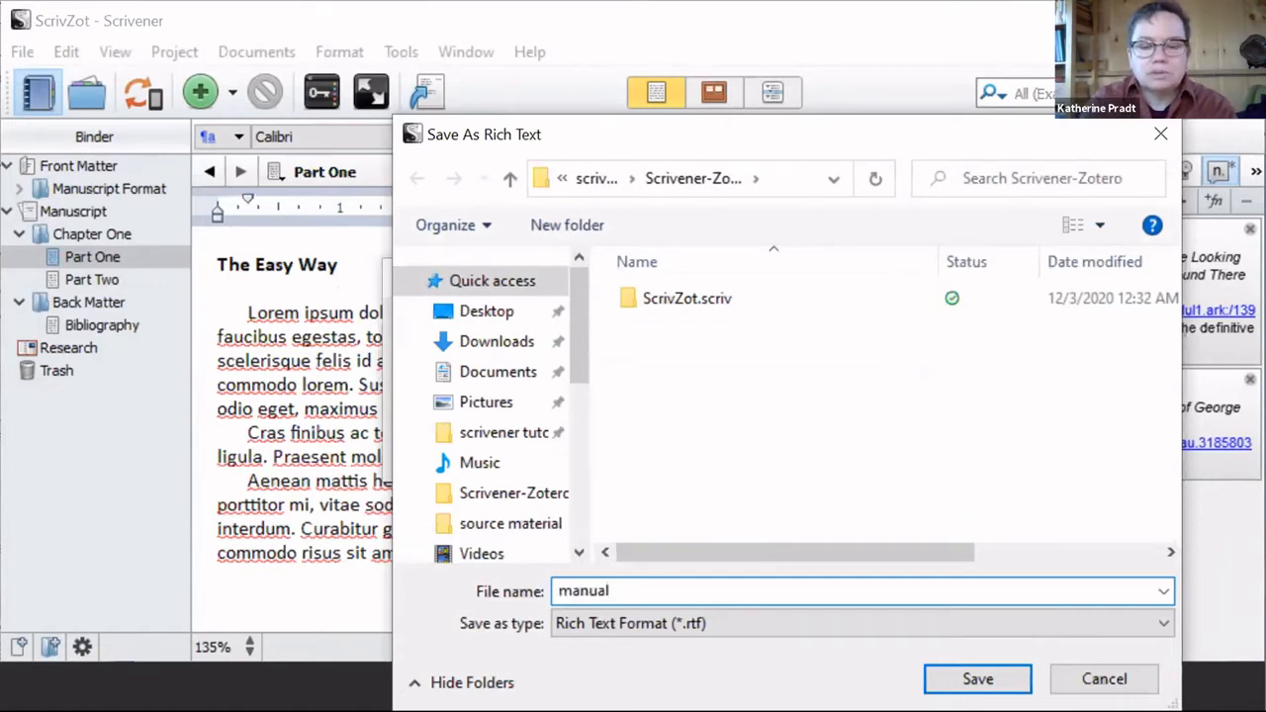
type("-com")
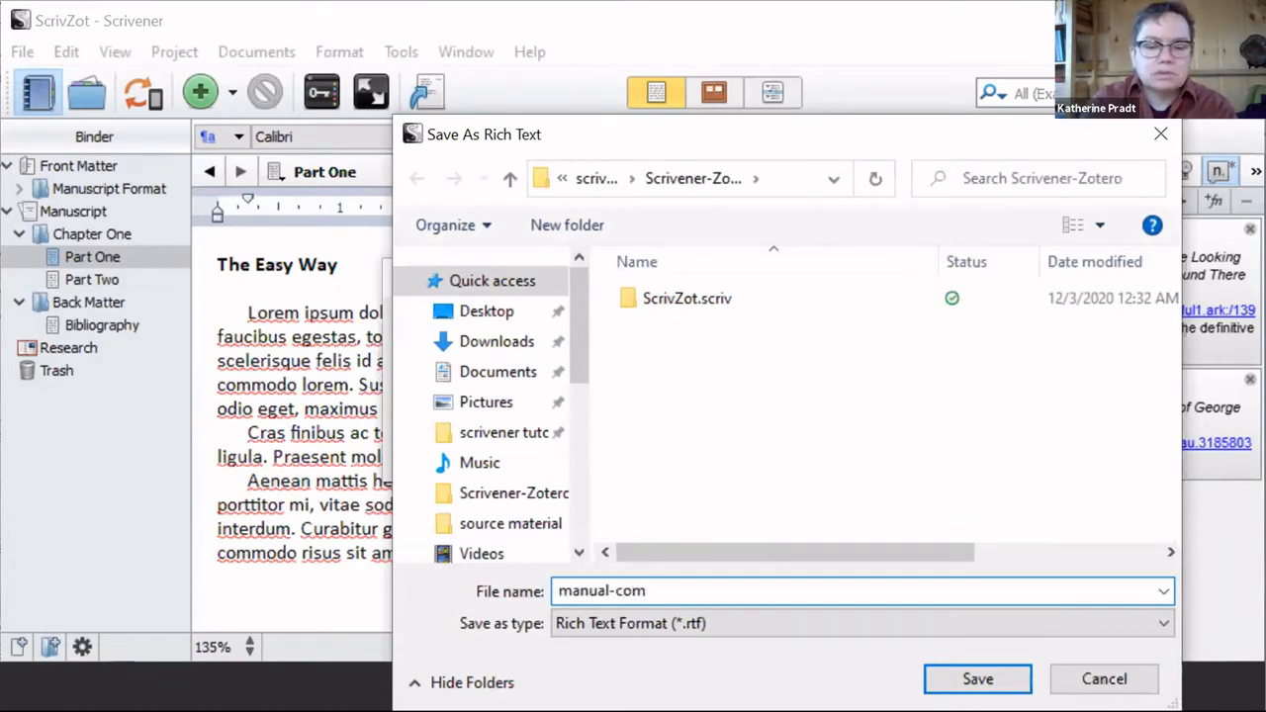
type("piled")
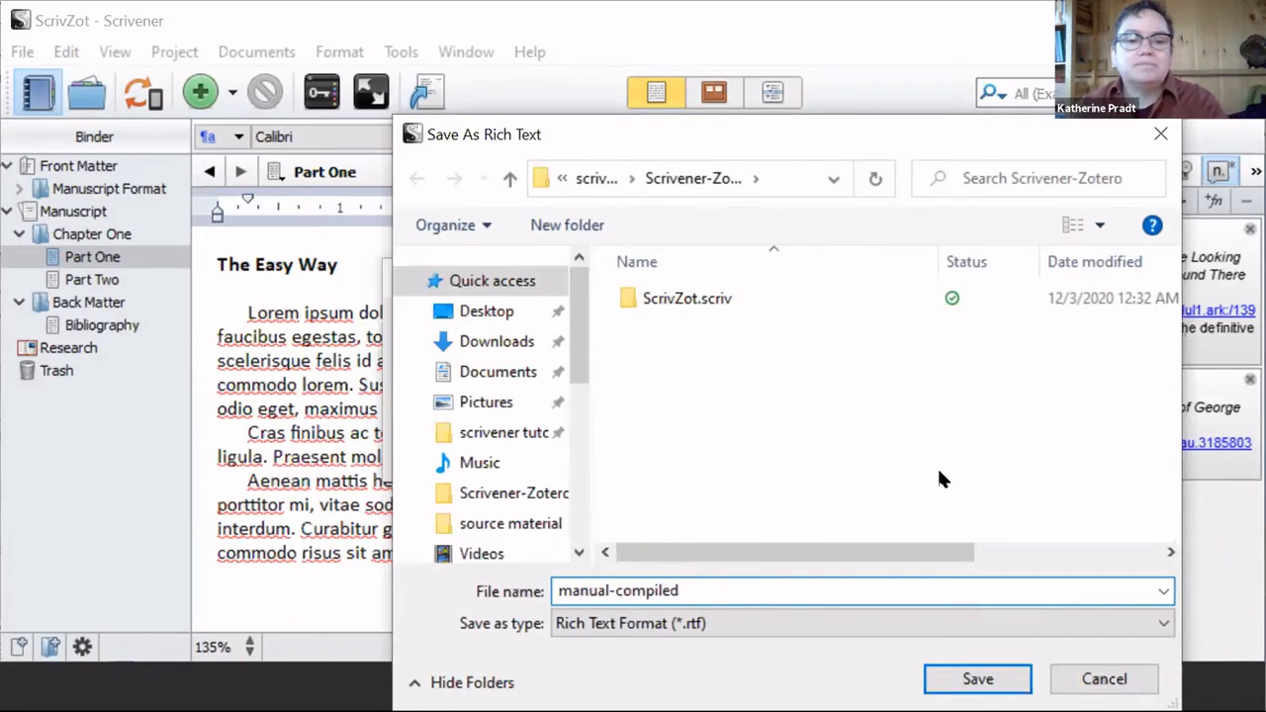
key("Return")
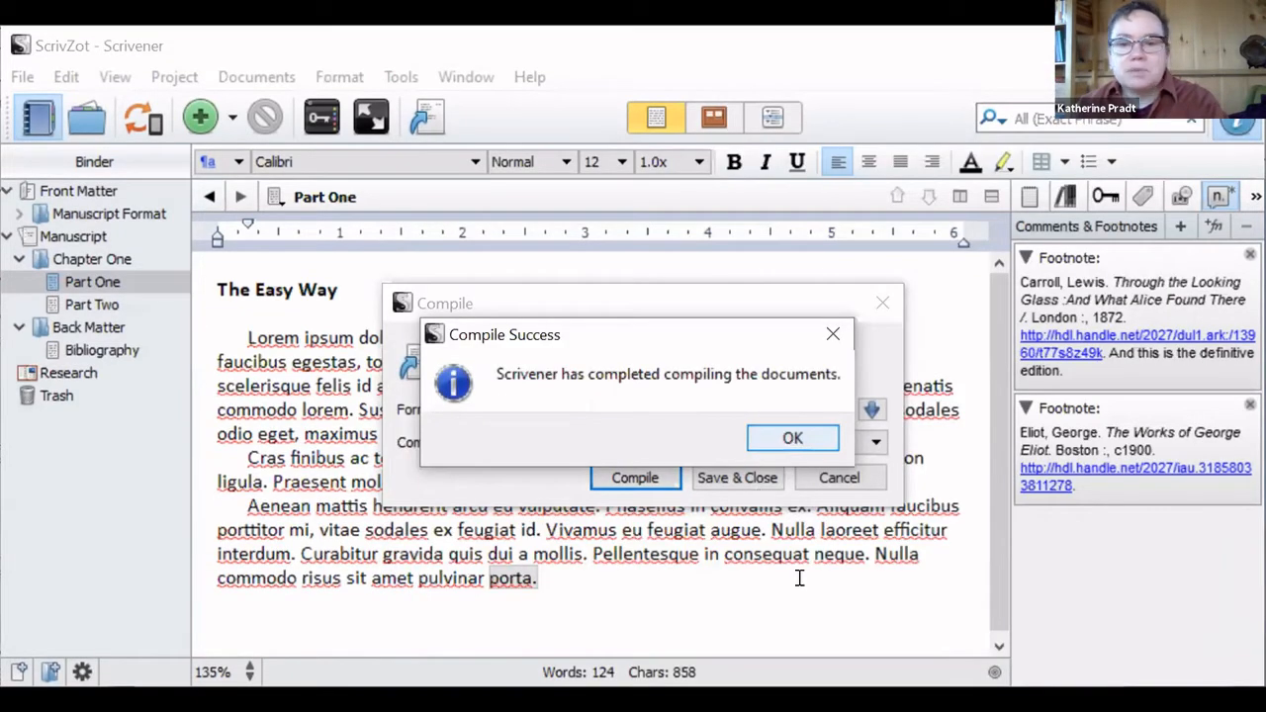
key("Return")
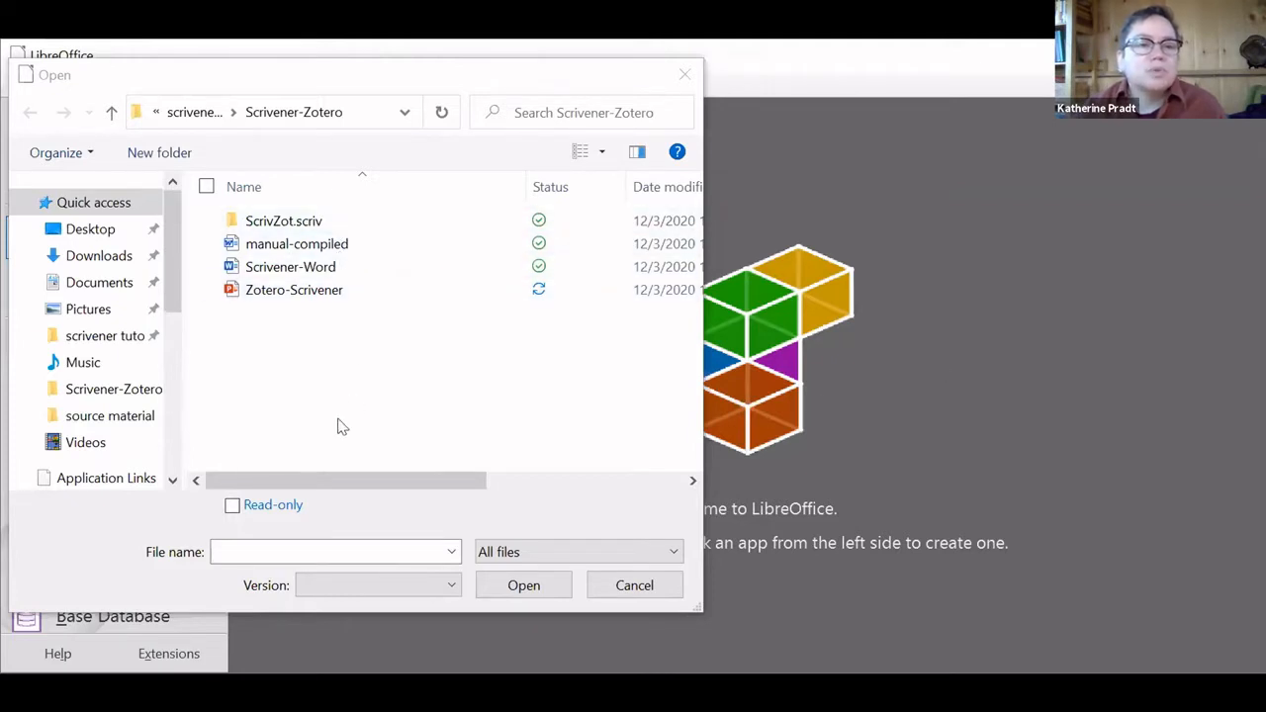
Open the manual-compiled file from the Scrivener-Zotero folder in LibreOffice.
left_click(285, 246)
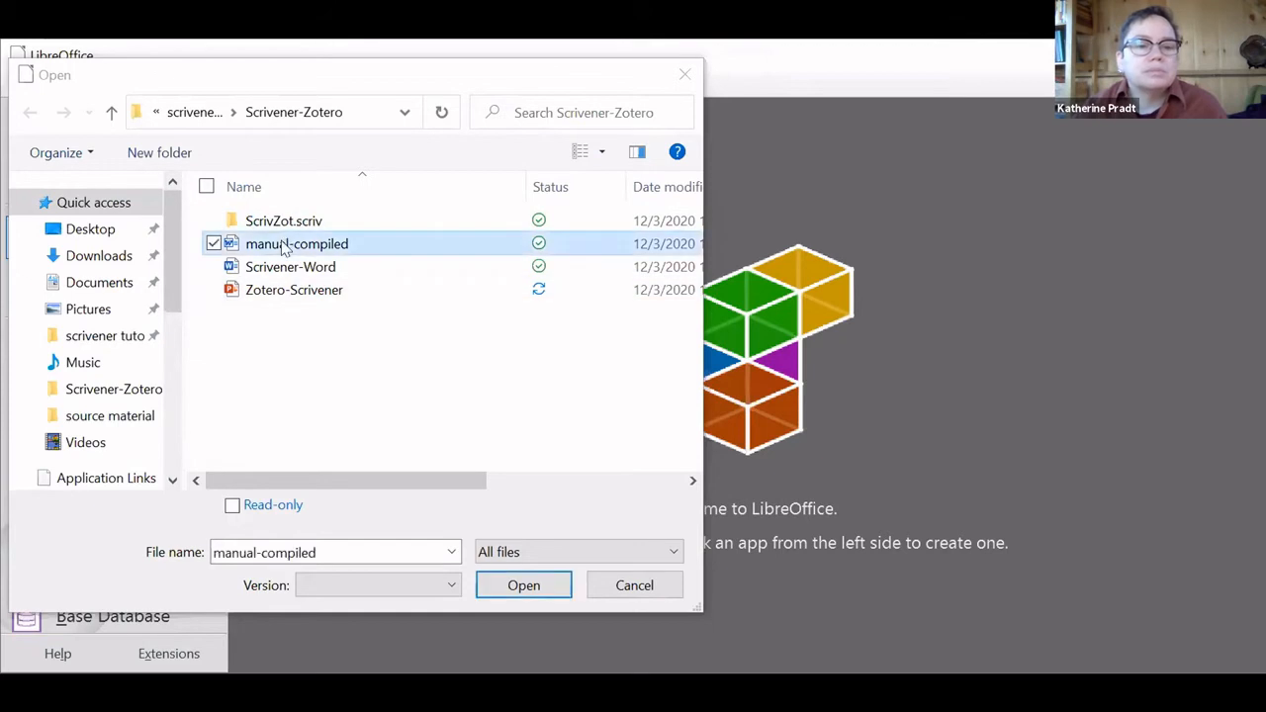
left_click(523, 585)
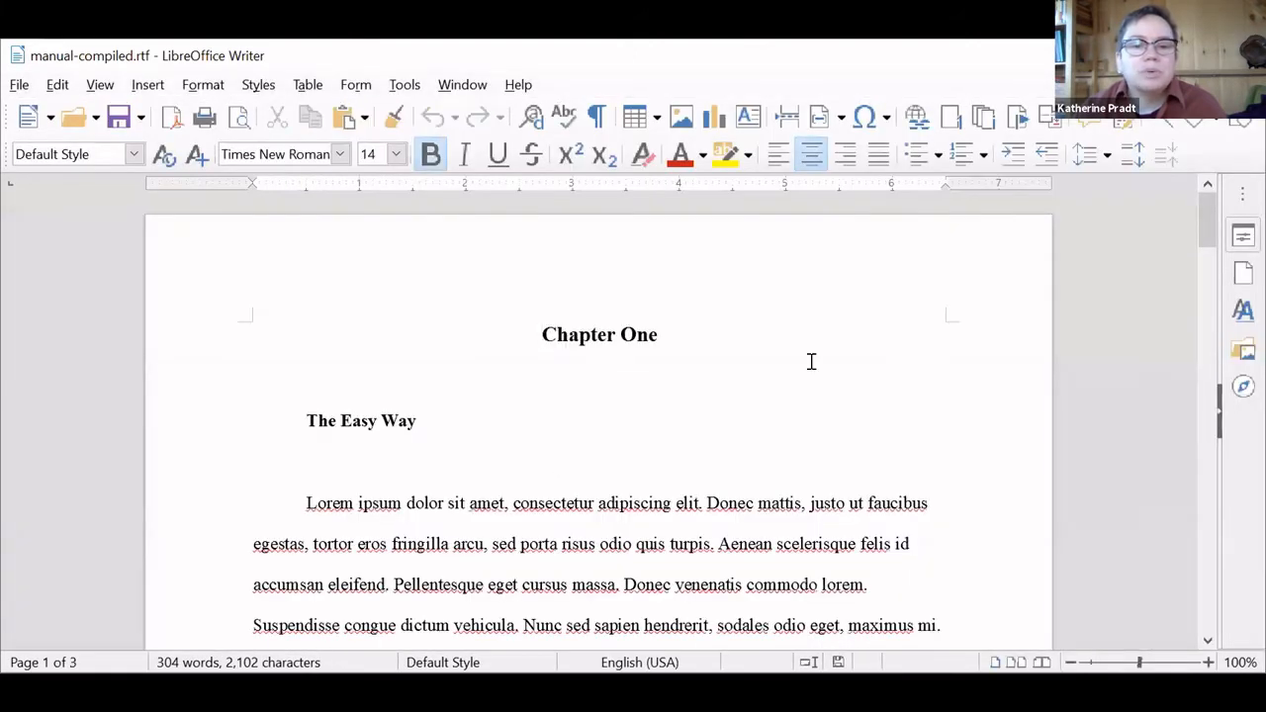
Examine the footnote markers in The Easy Way section and the footnote text at the foot of page one.
left_click_drag(1205, 225, 1213, 290)
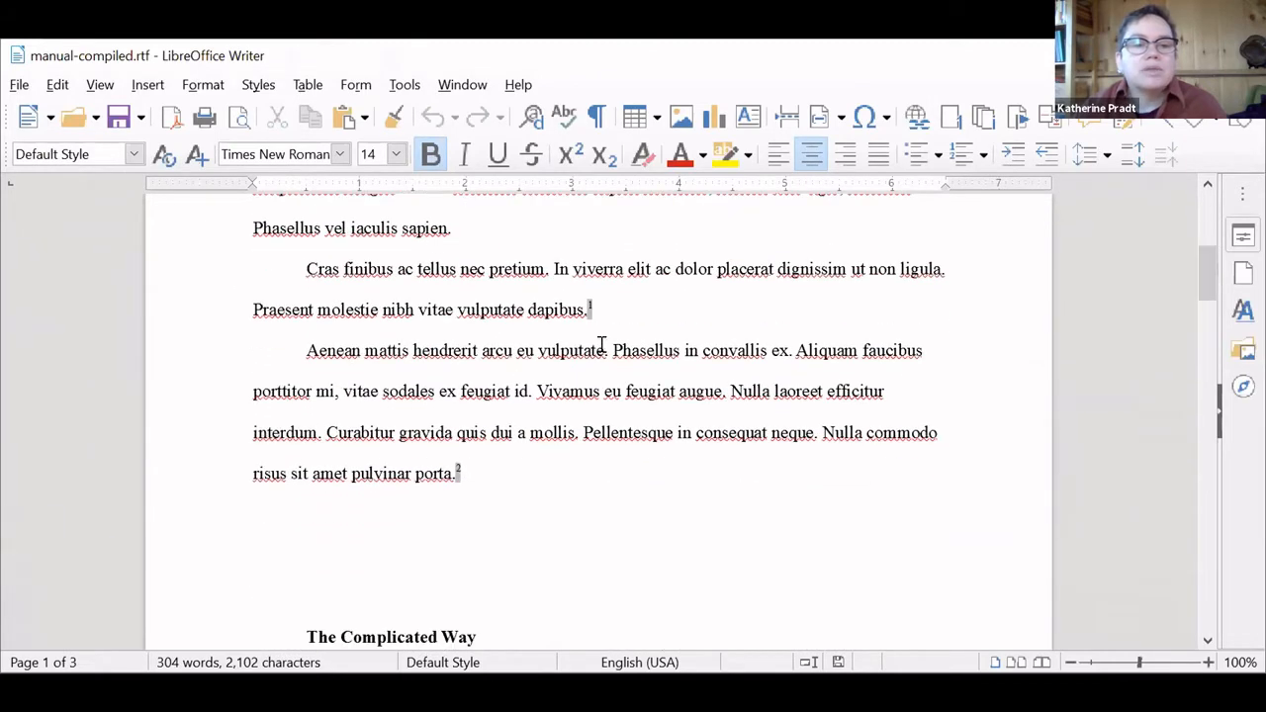
left_click(699, 315)
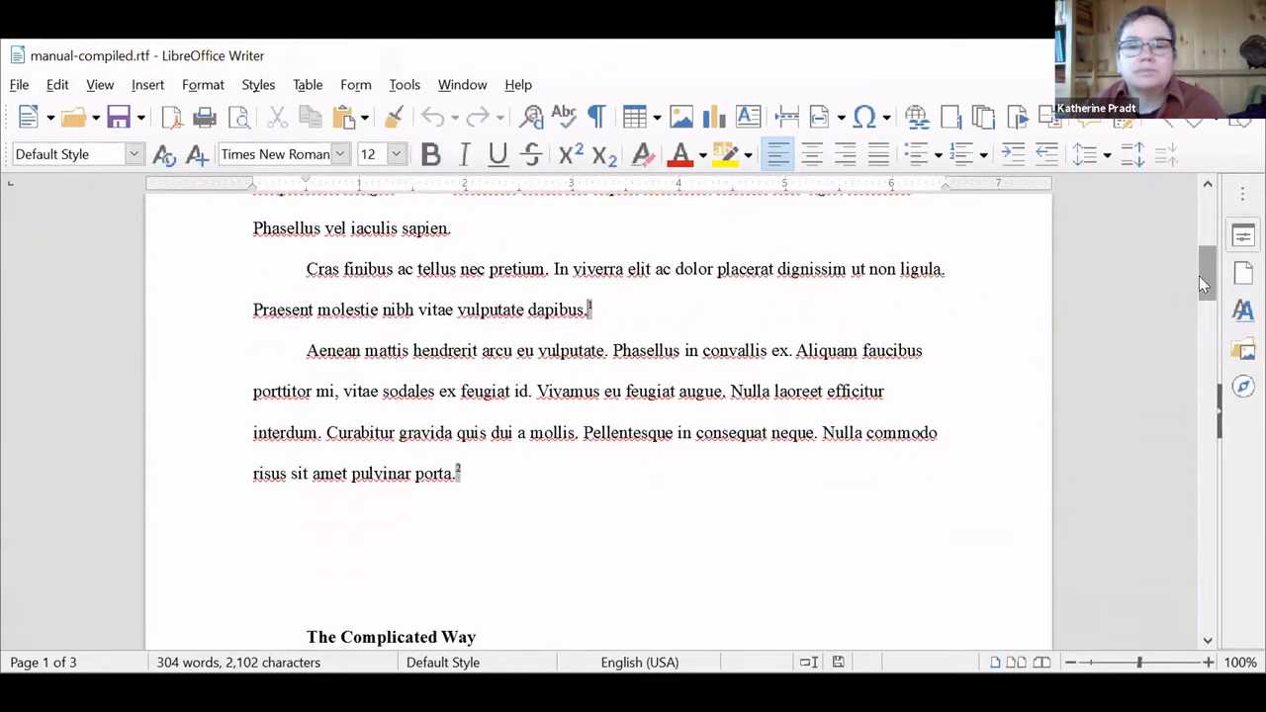
scroll(1199, 276, "down", 3)
scroll(1211, 351, "down", 12)
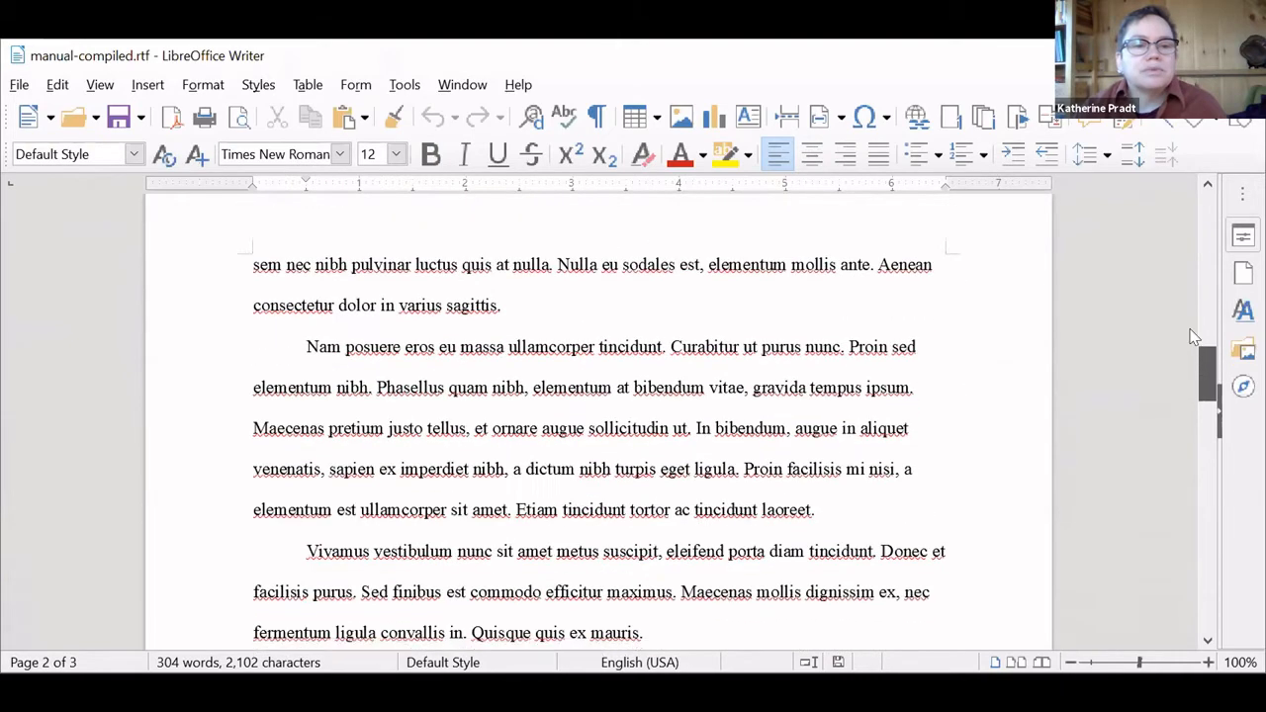
scroll(1187, 315, "up", 10)
scroll(1189, 315, "down", 1)
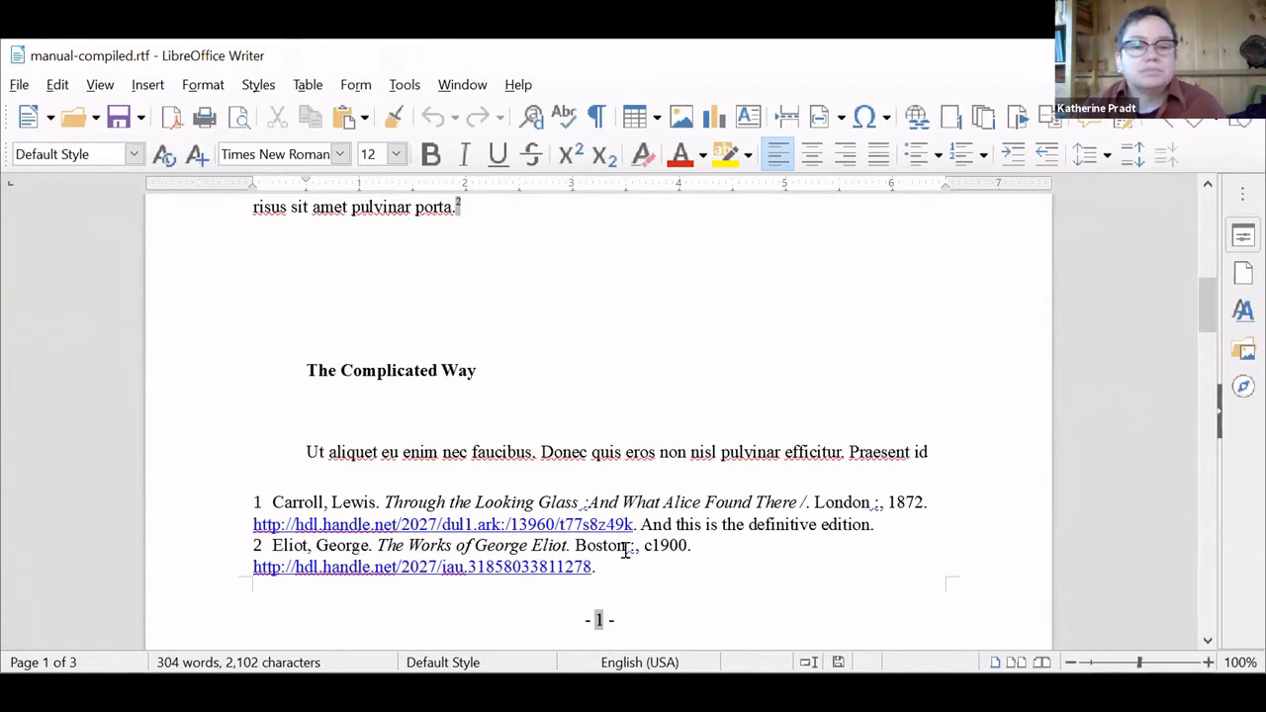
left_click(599, 621)
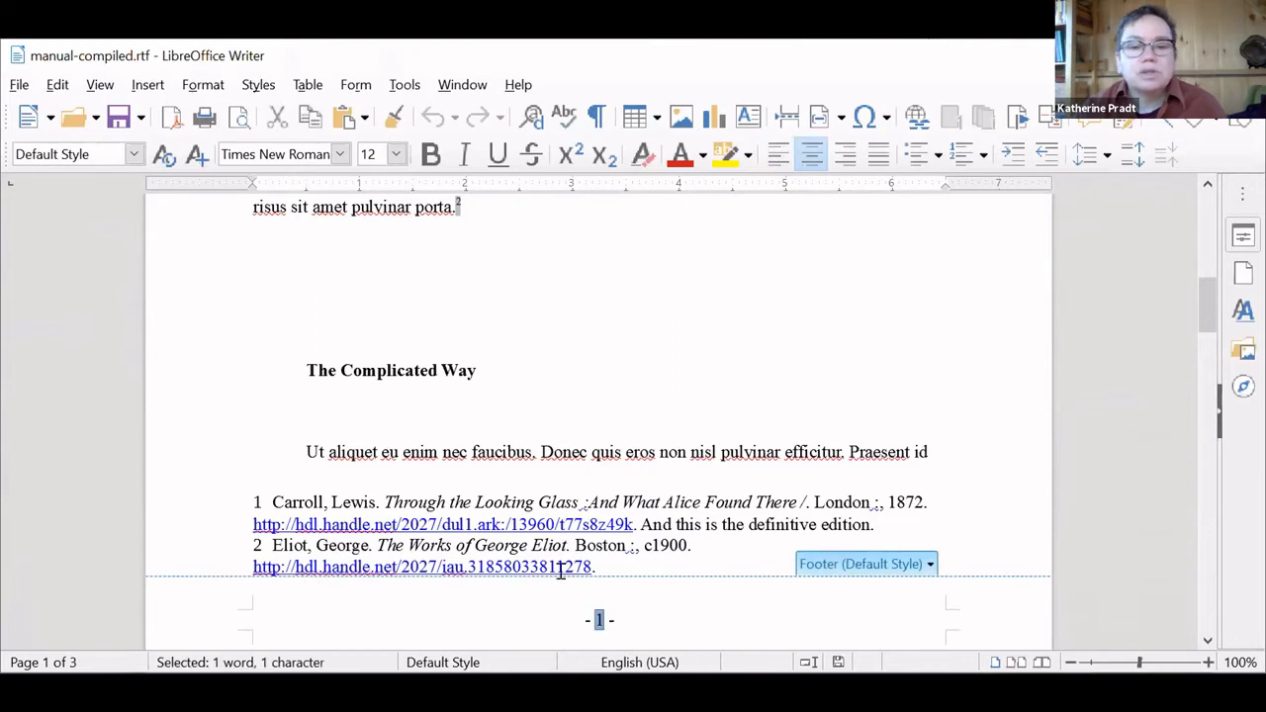
Check the link and the title punctuation in the first footnote of the compiled document.
left_click(591, 520)
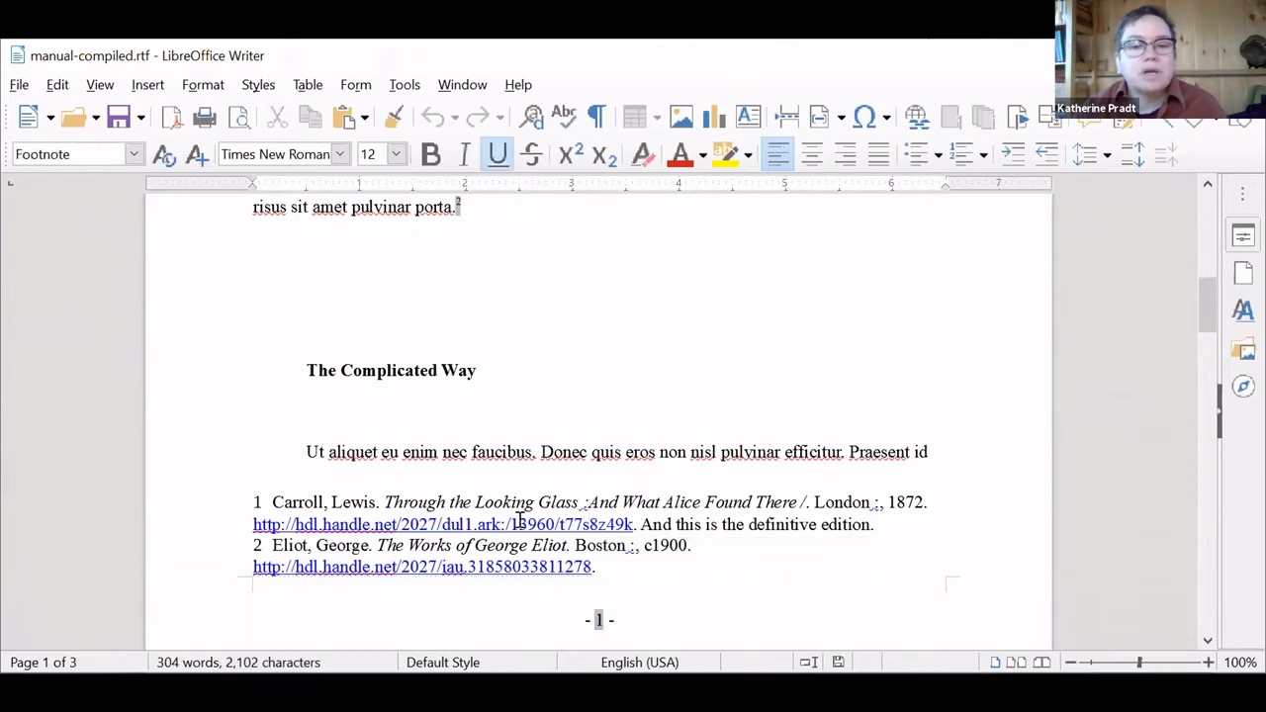
left_click(584, 503)
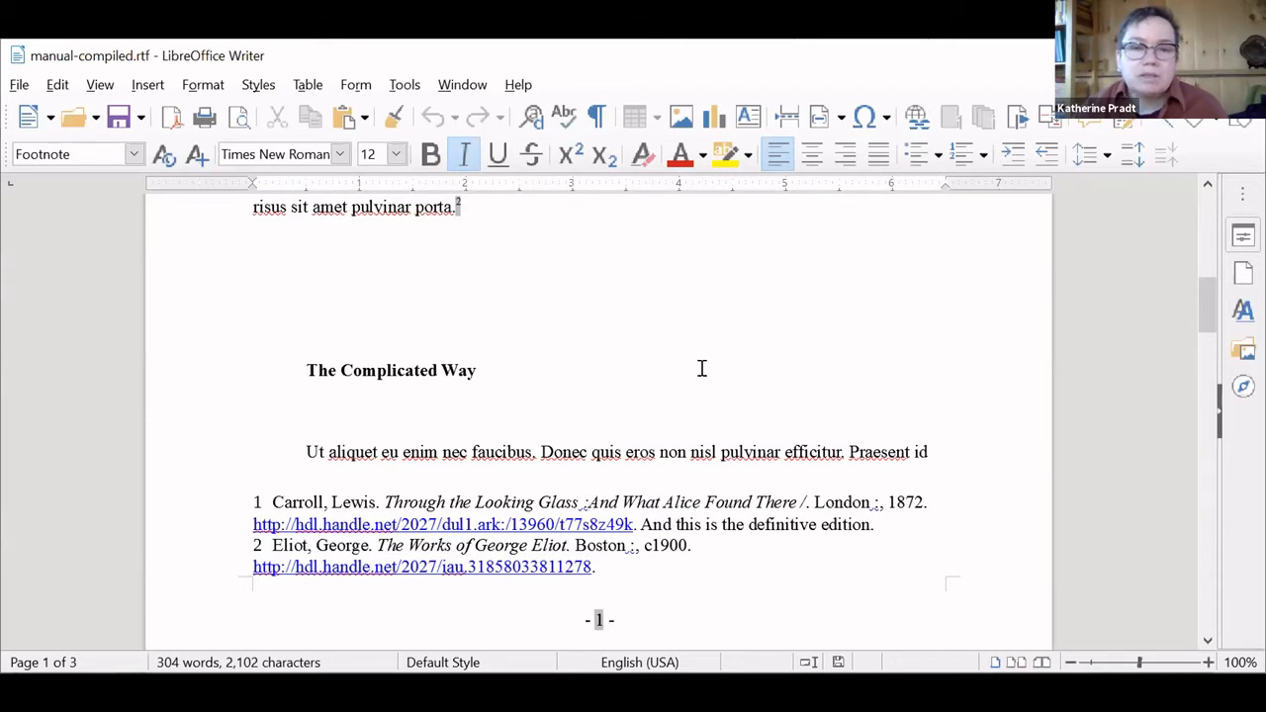
scroll(702, 368, "up", 2)
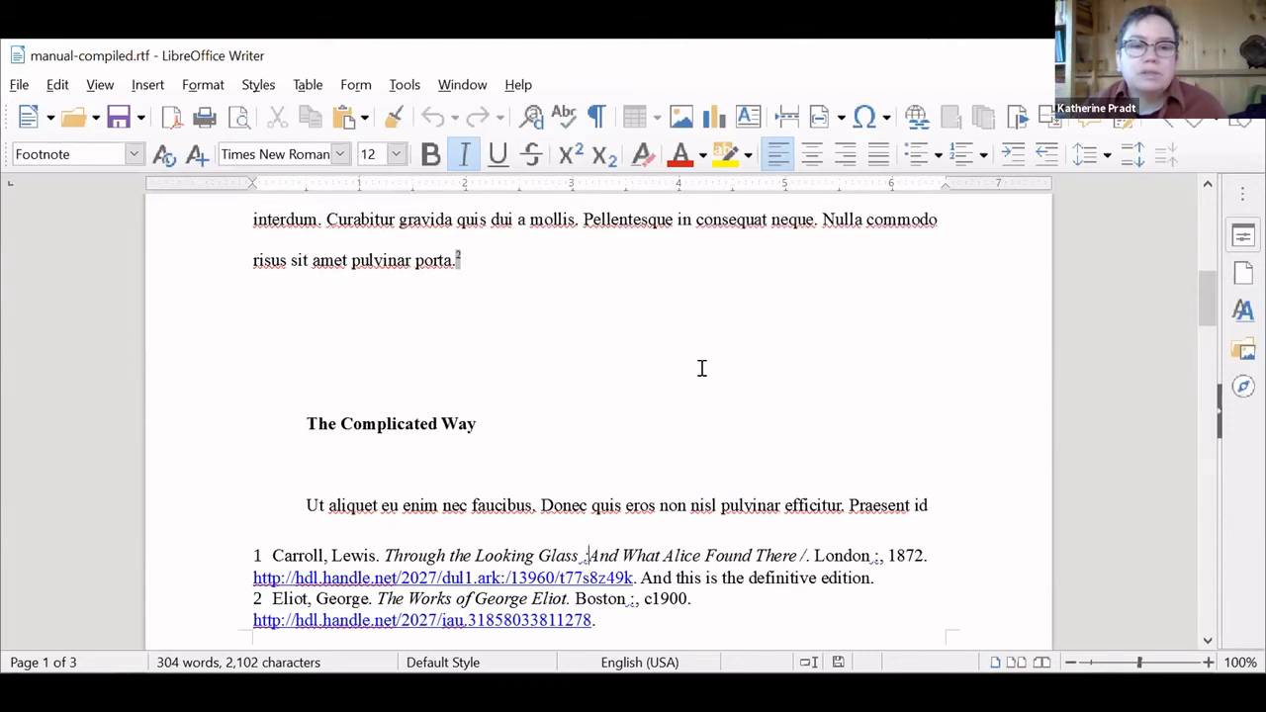
scroll(702, 368, "down", 1)
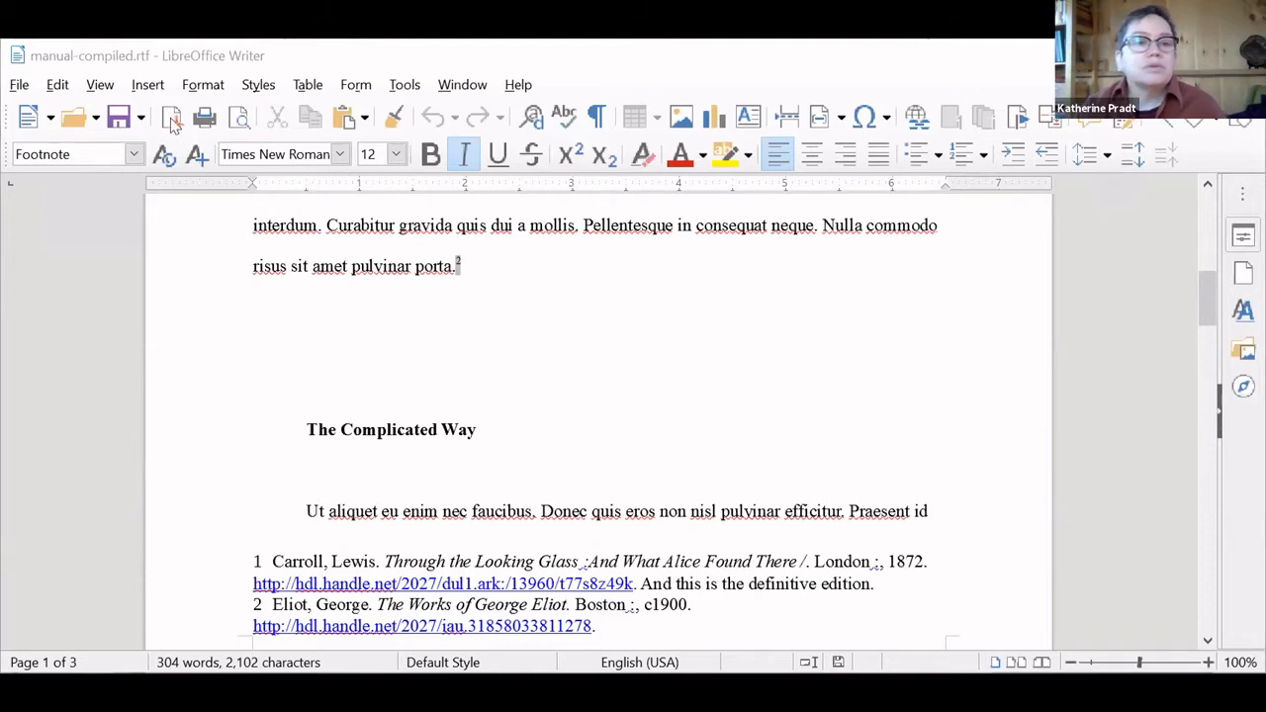
Switch to Scrivener and reopen the compile settings for the draft.
key("alt+Tab")
left_click(22, 79)
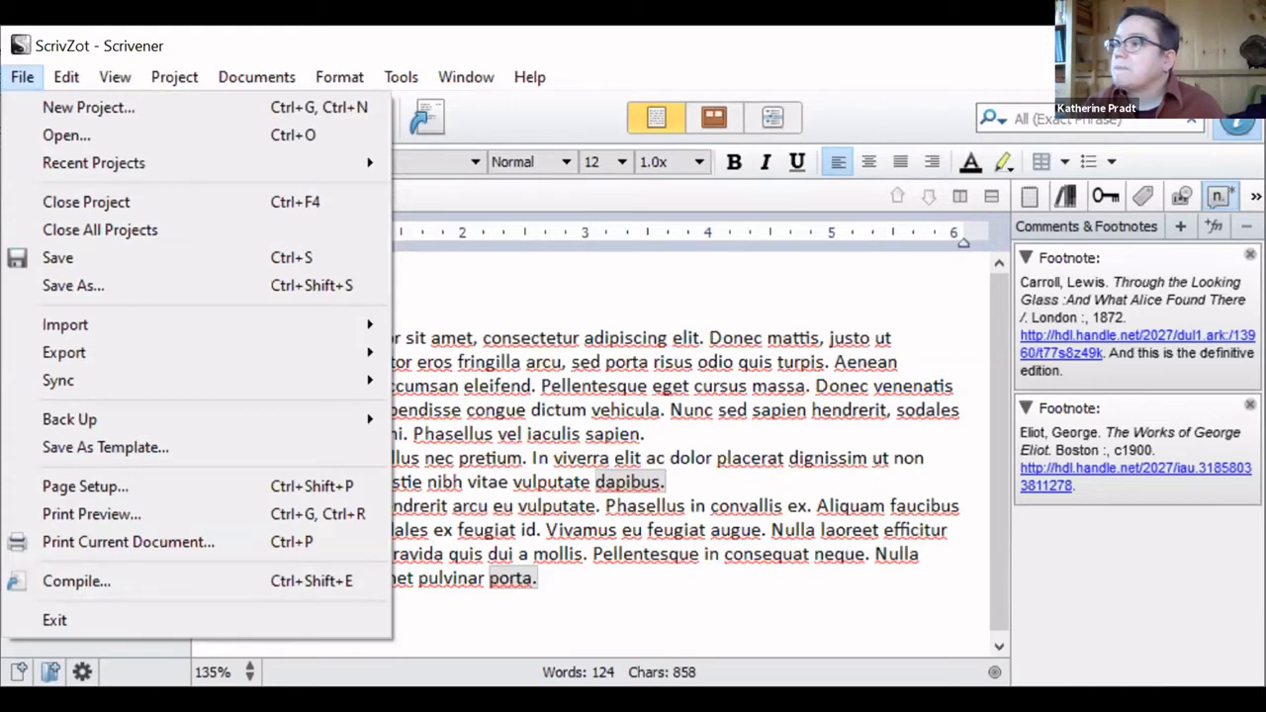
left_click(76, 581)
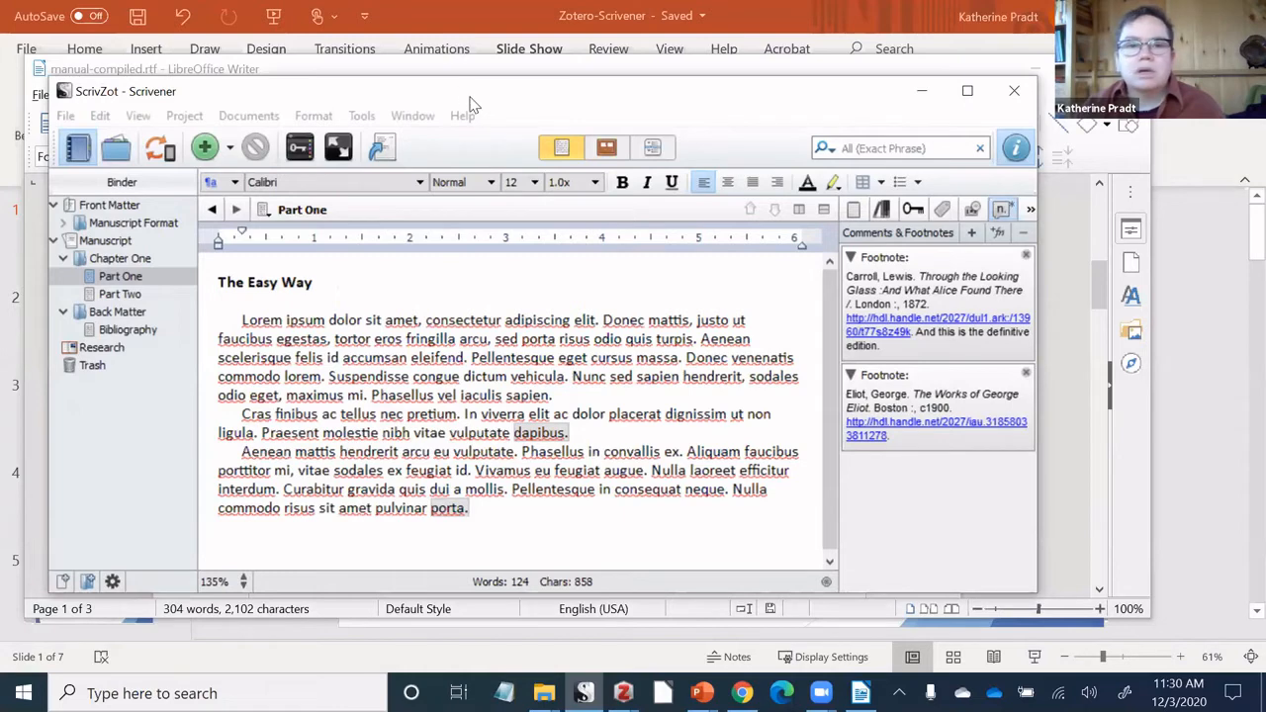
Return to the compiled document in LibreOffice Writer, at The Complicated Way heading.
left_click_drag(484, 96, 470, 97)
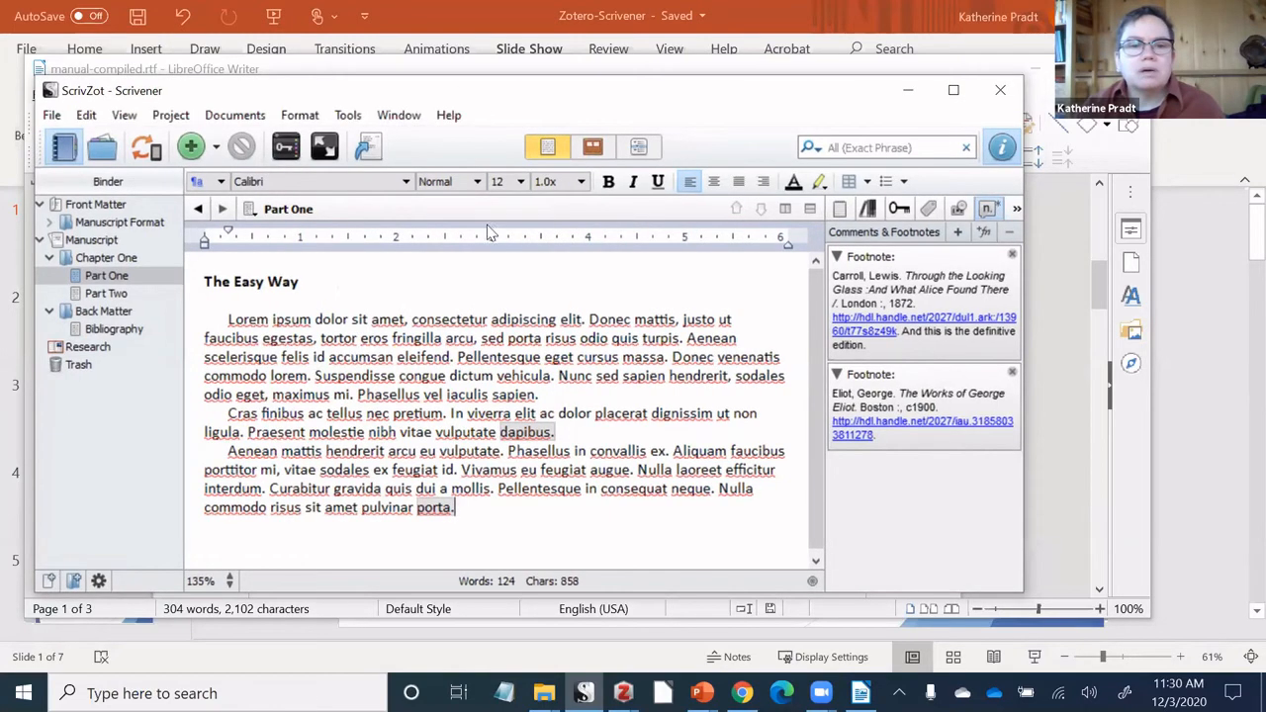
left_click(487, 69)
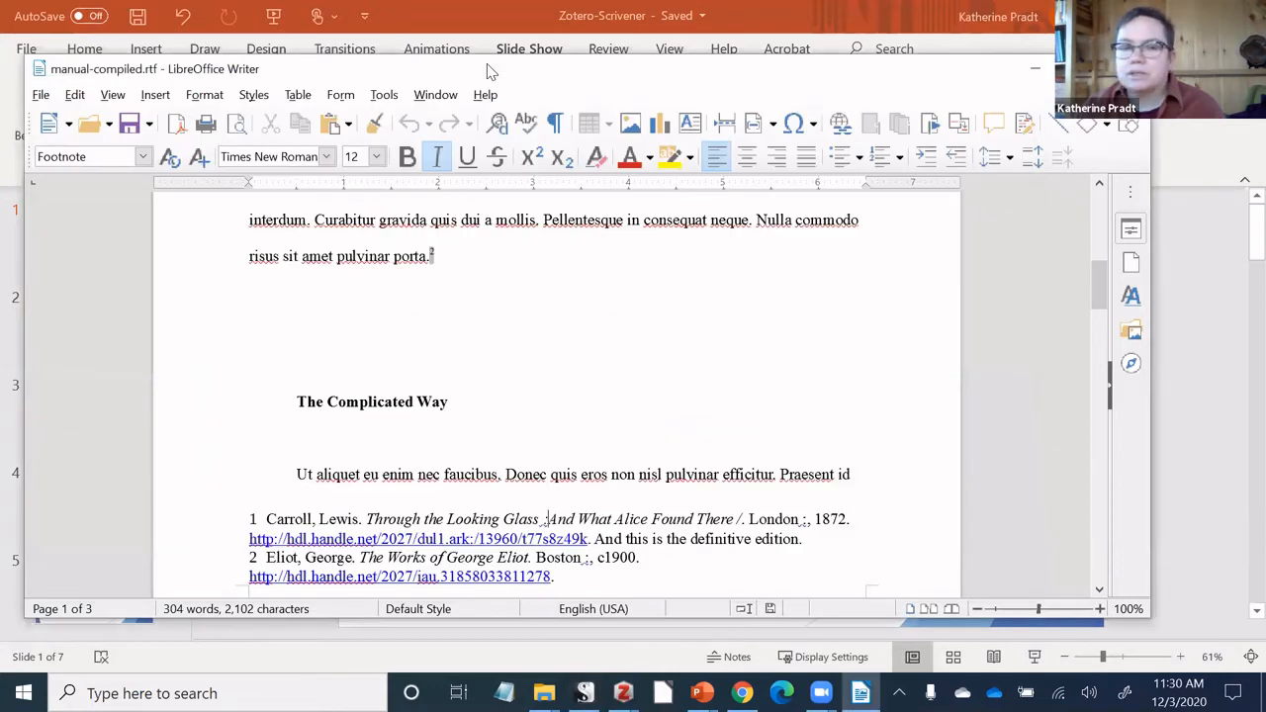
left_click(606, 413)
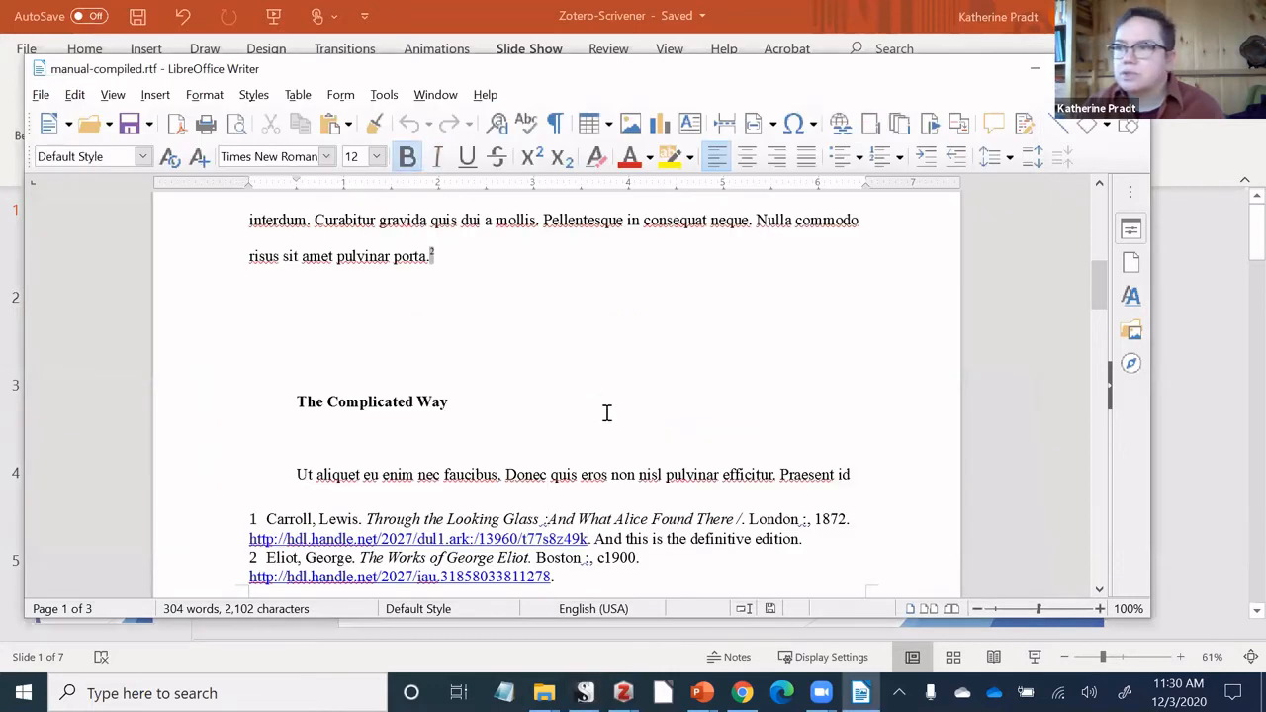
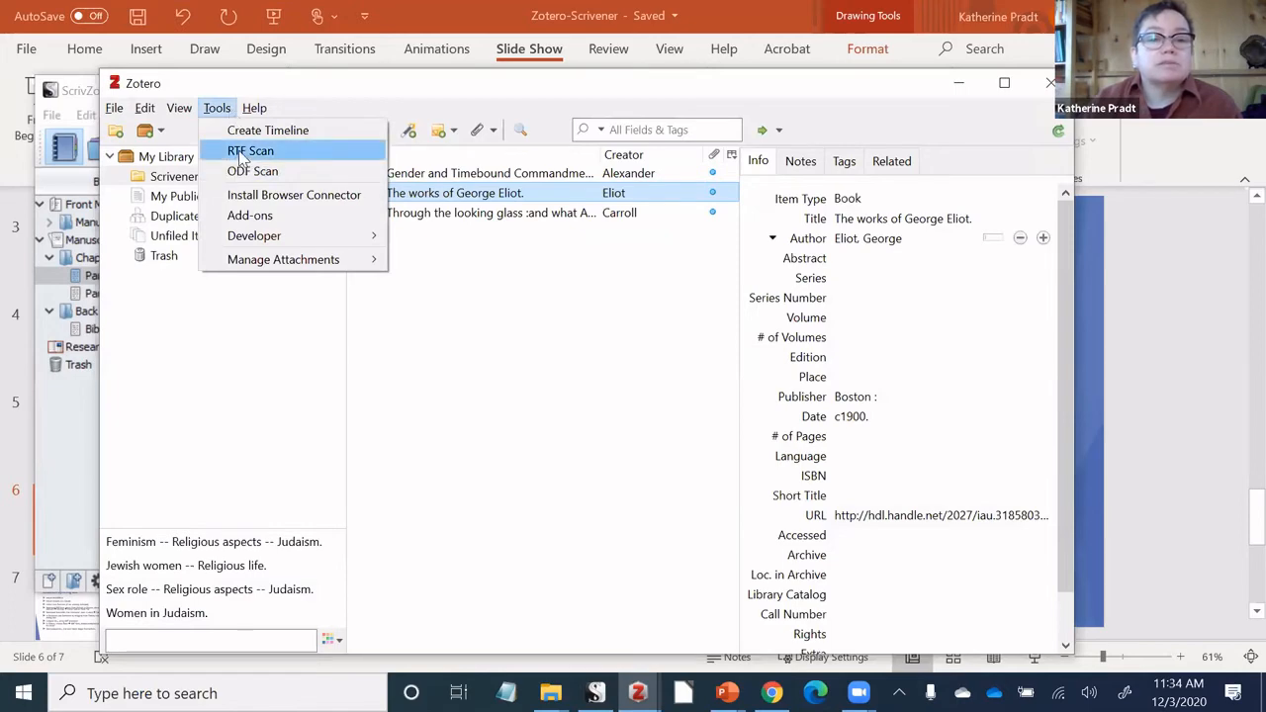
Start an RTF Scan in Zotero with rtfscan-compiled as the input file and rtfscan-compiled (Scanned) as the output file.
left_click(243, 154)
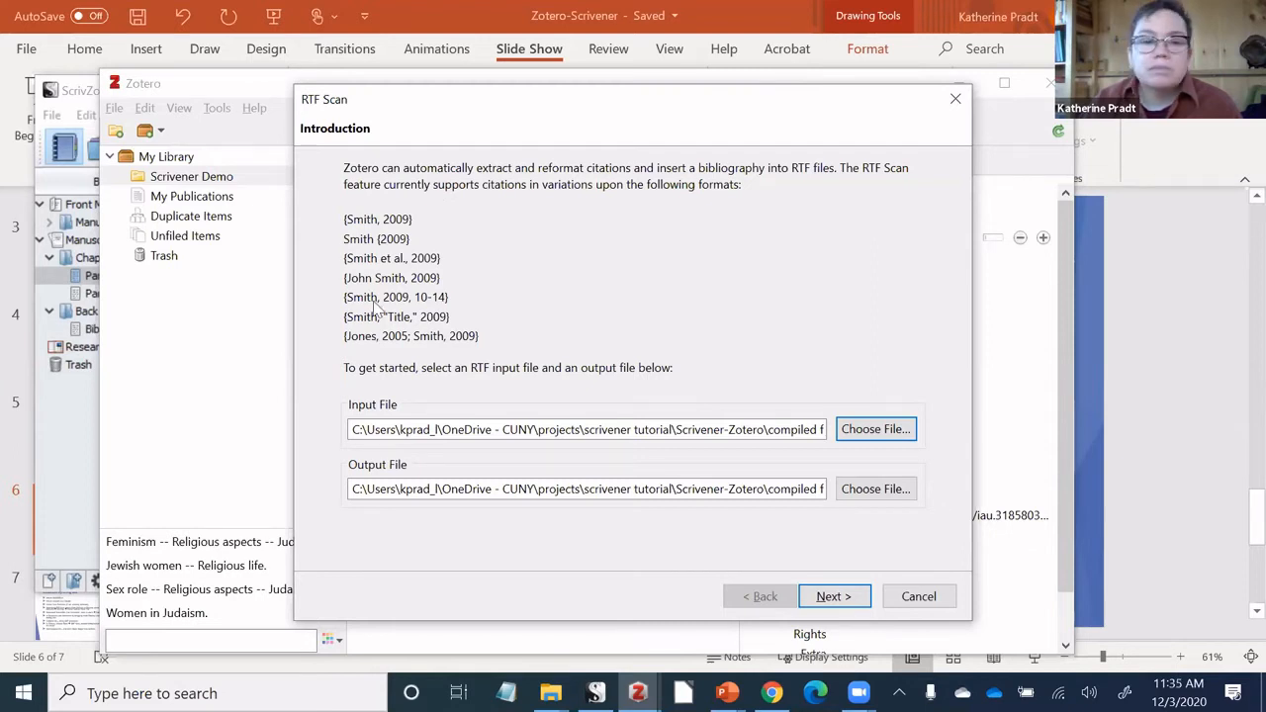
left_click(864, 429)
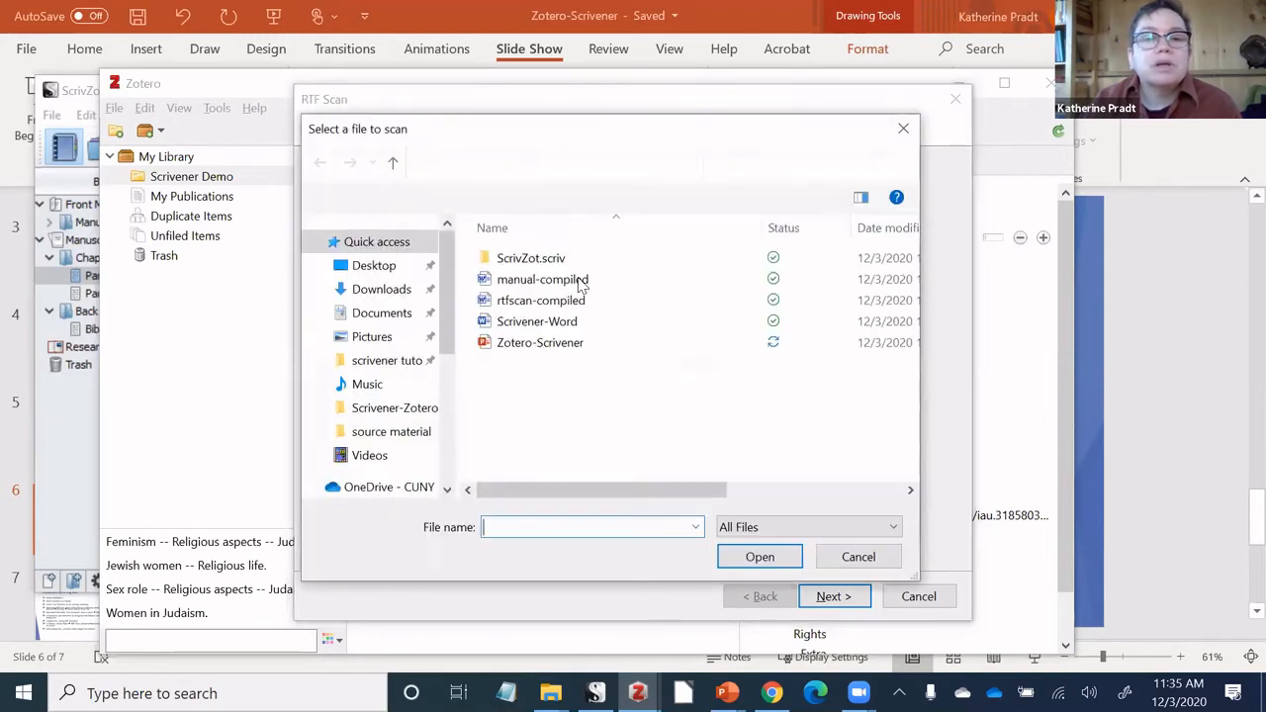
left_click(564, 305)
left_click(730, 557)
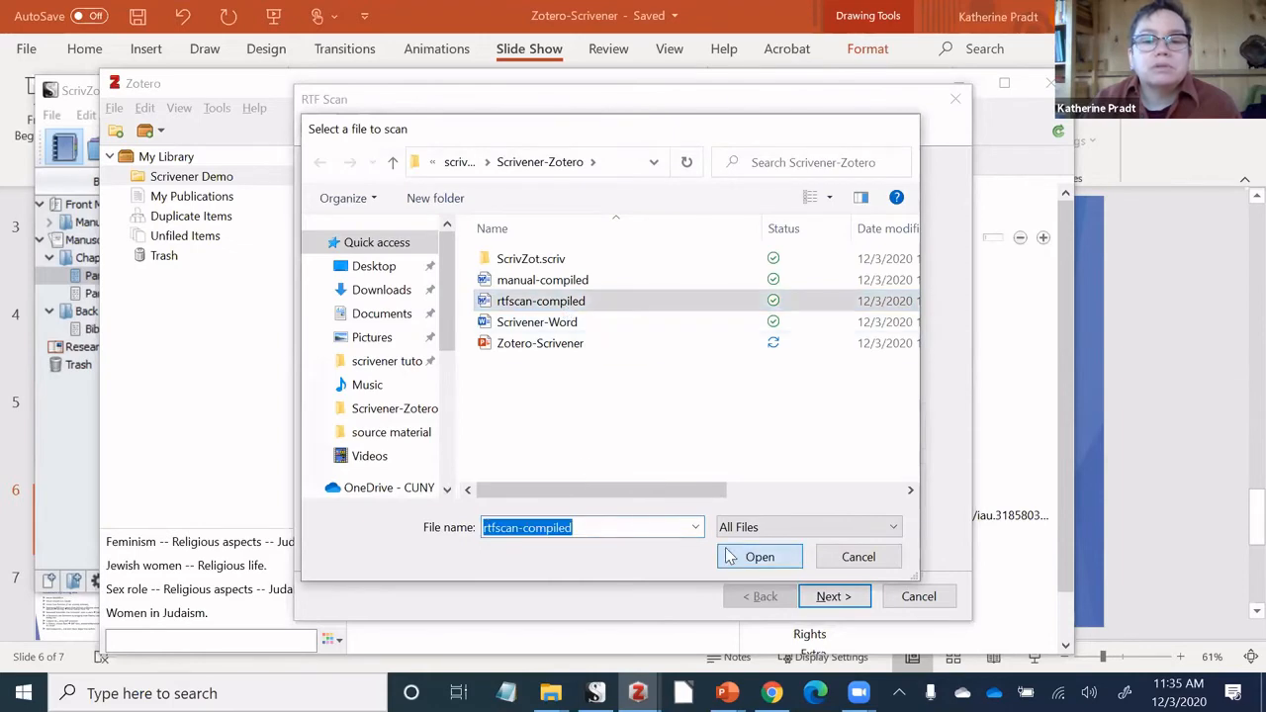
left_click(792, 489)
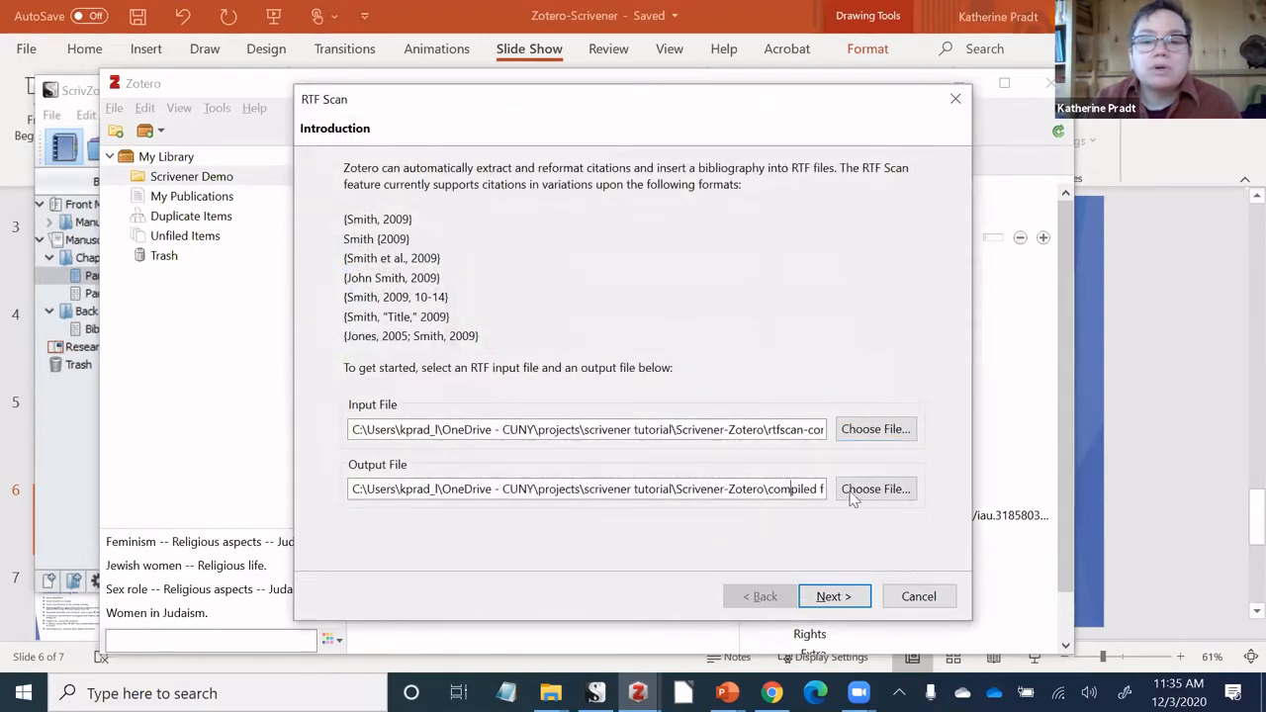
left_click(857, 499)
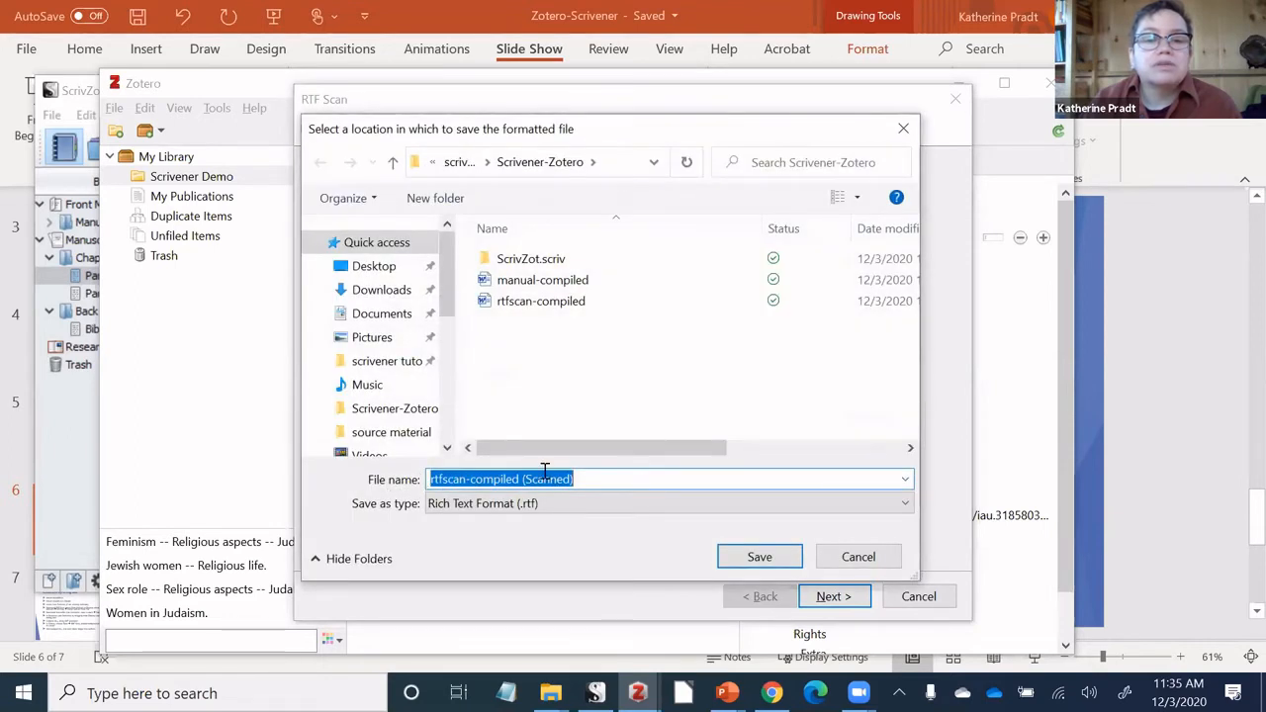
left_click(762, 558)
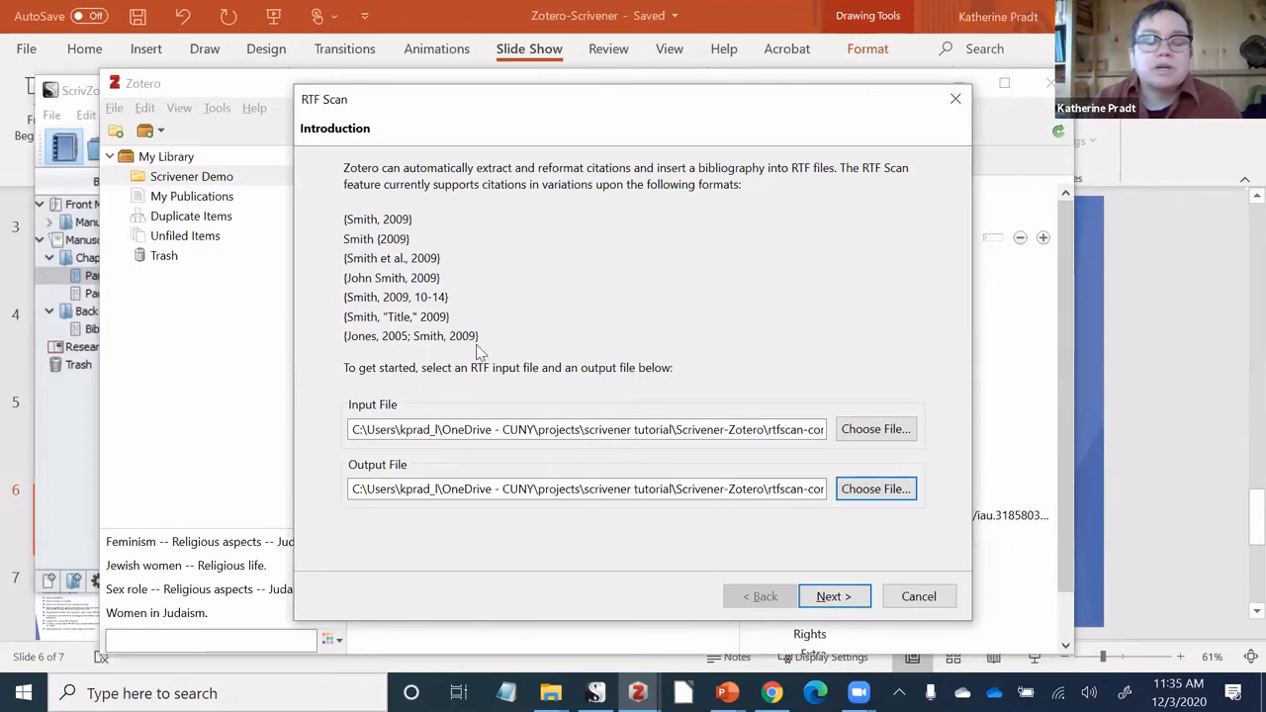
Accept the mapped citations and complete the scan with the Chicago Manual of Style 17th edition (author-date) citation style.
left_click(836, 598)
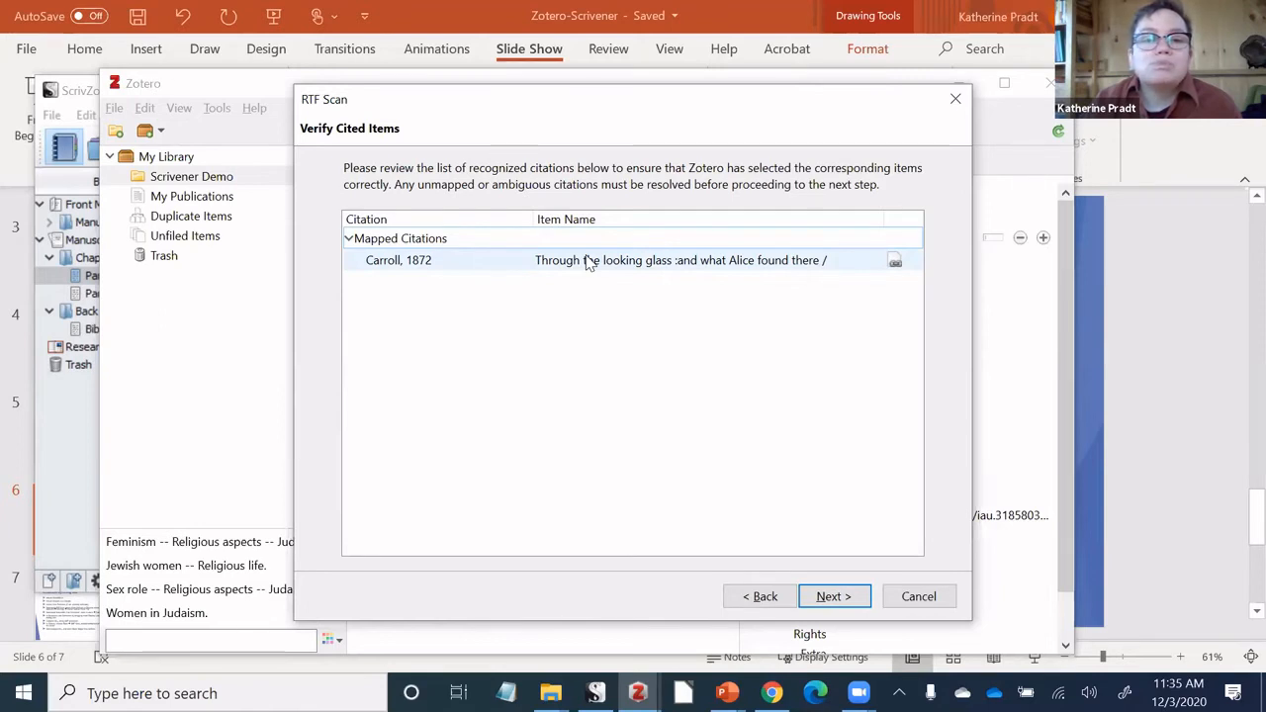
left_click(834, 600)
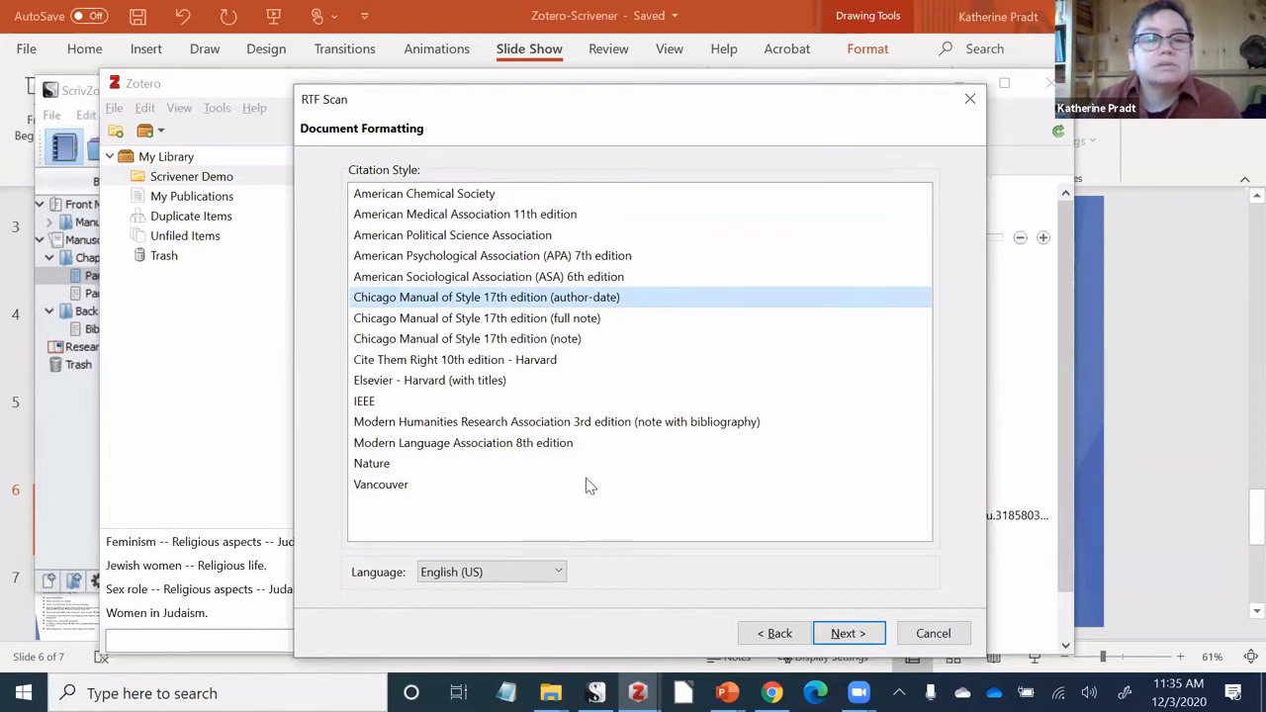
left_click(846, 633)
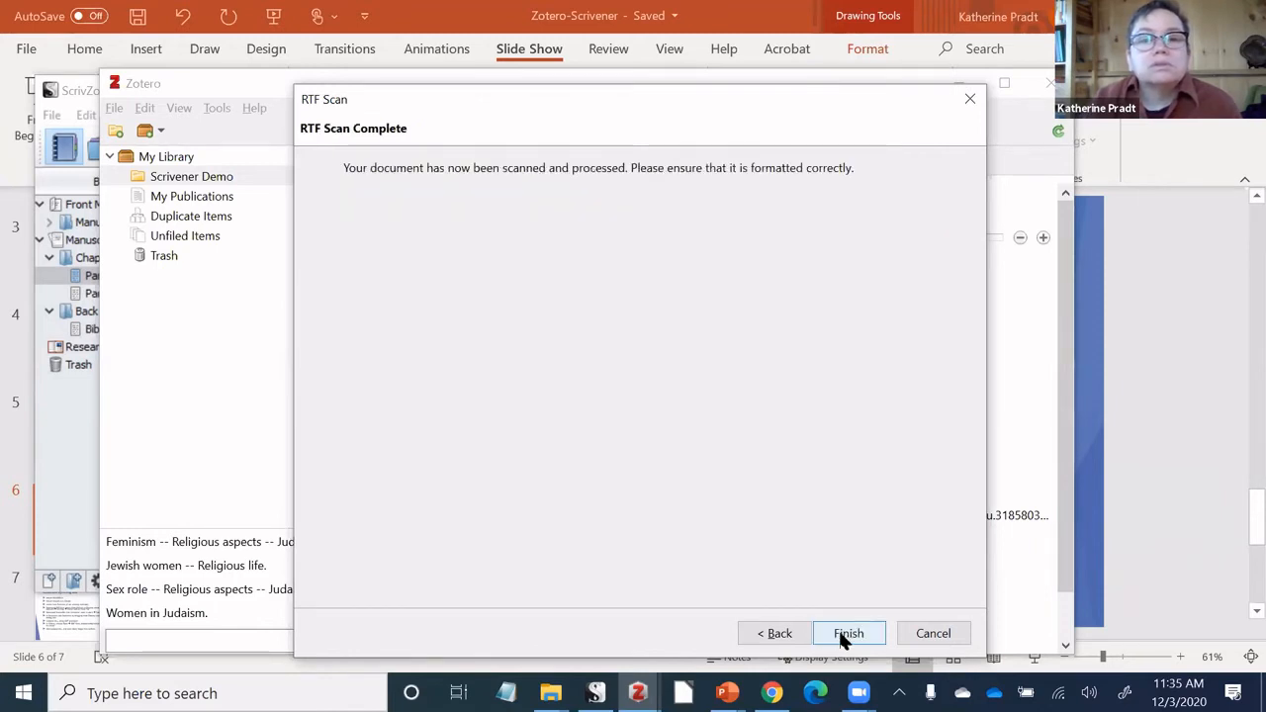
left_click(841, 633)
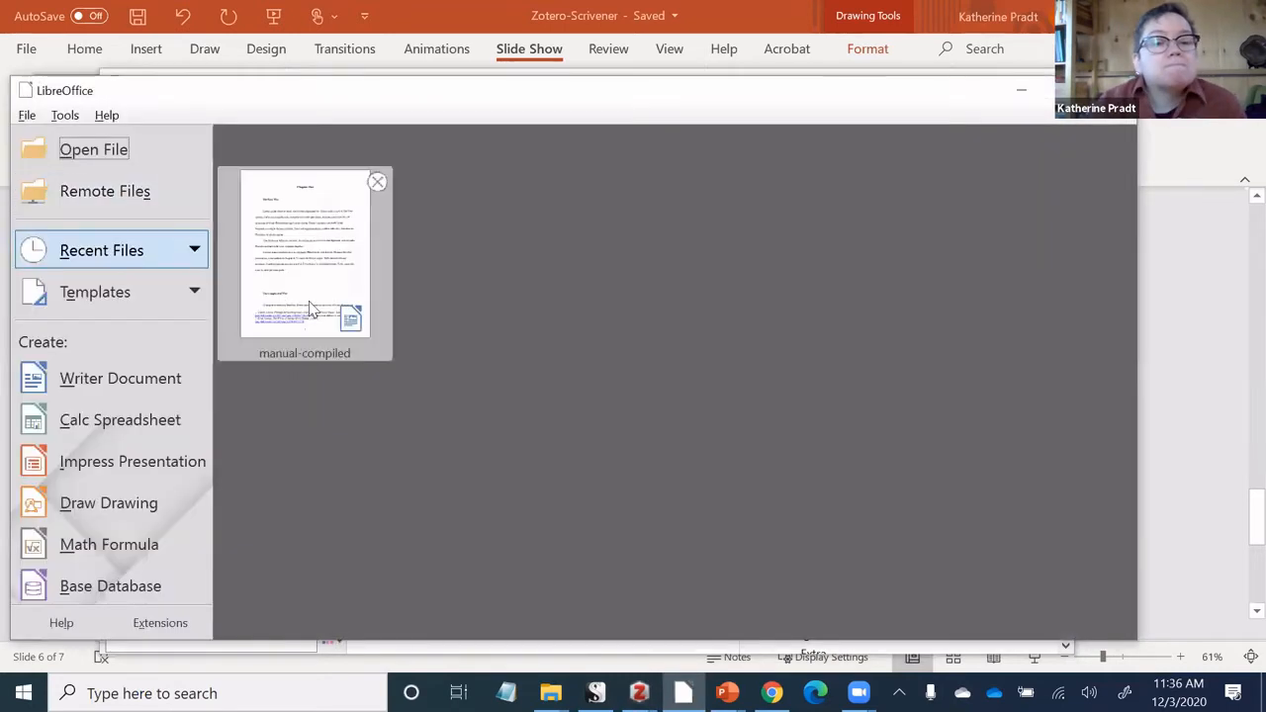
Open rtfscan-compiled (Scanned) from the Scrivener-Zotero folder in LibreOffice.
left_click(102, 161)
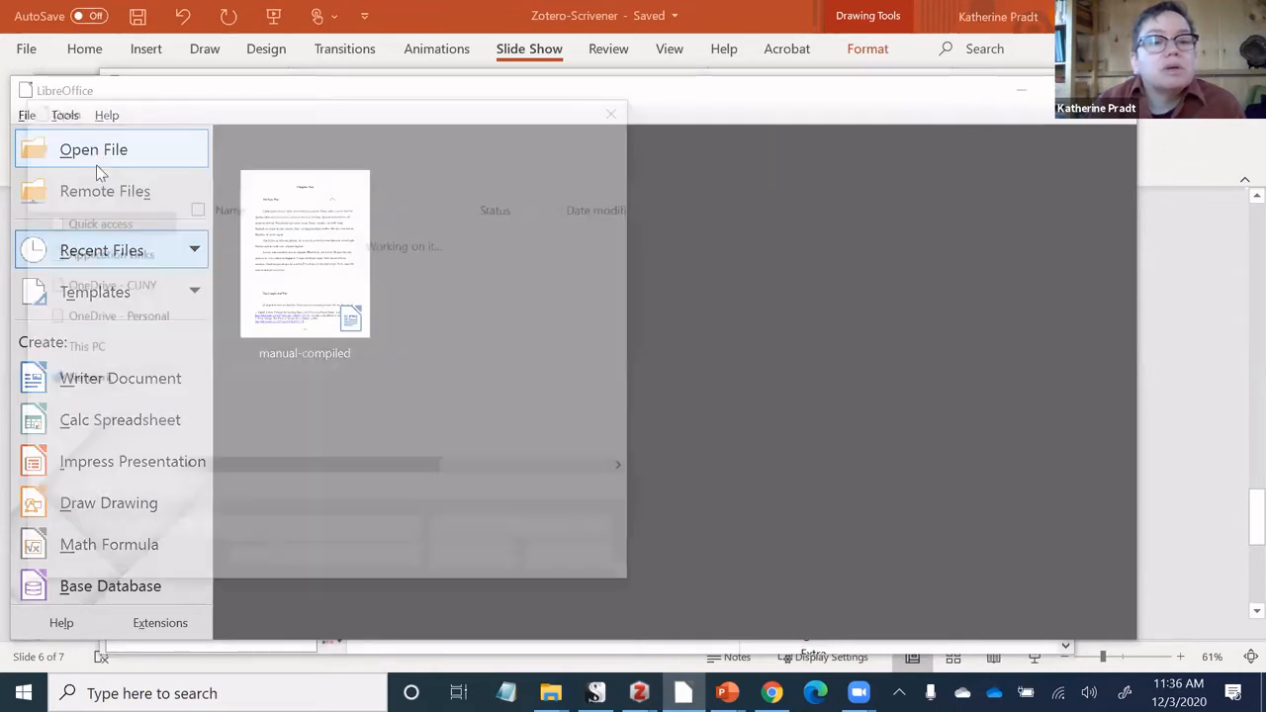
left_click(241, 281)
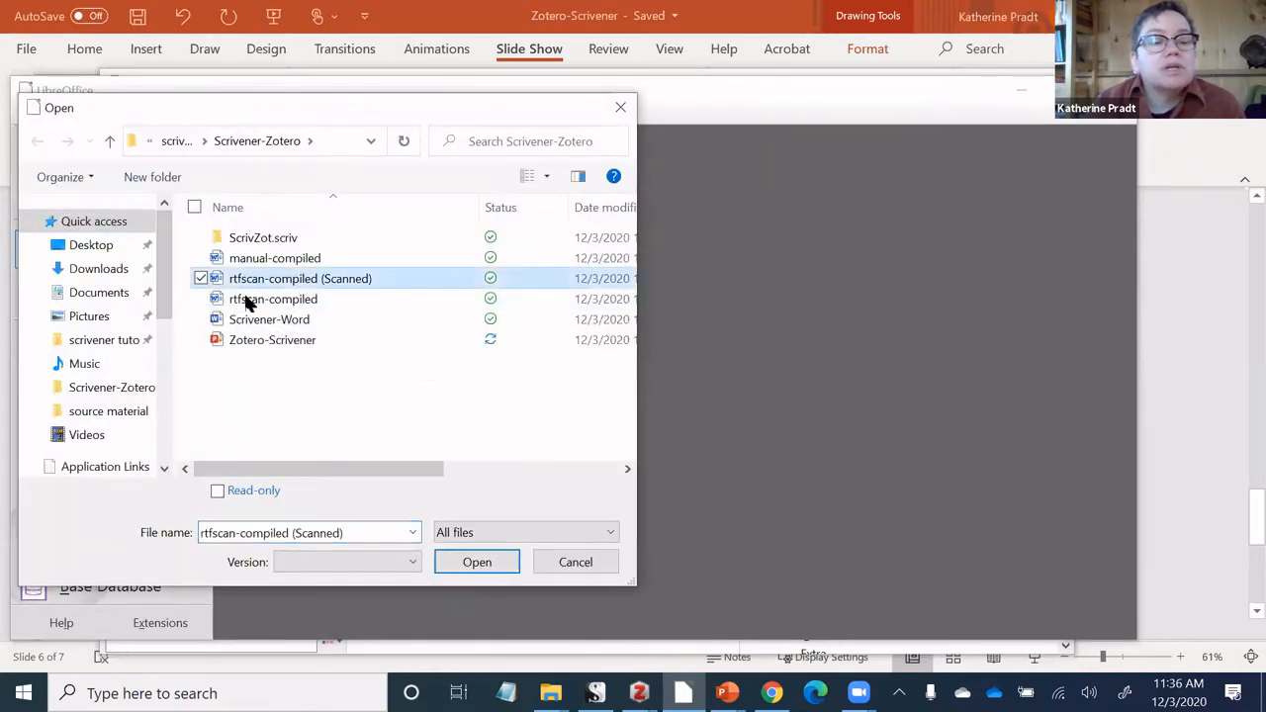
left_click(444, 564)
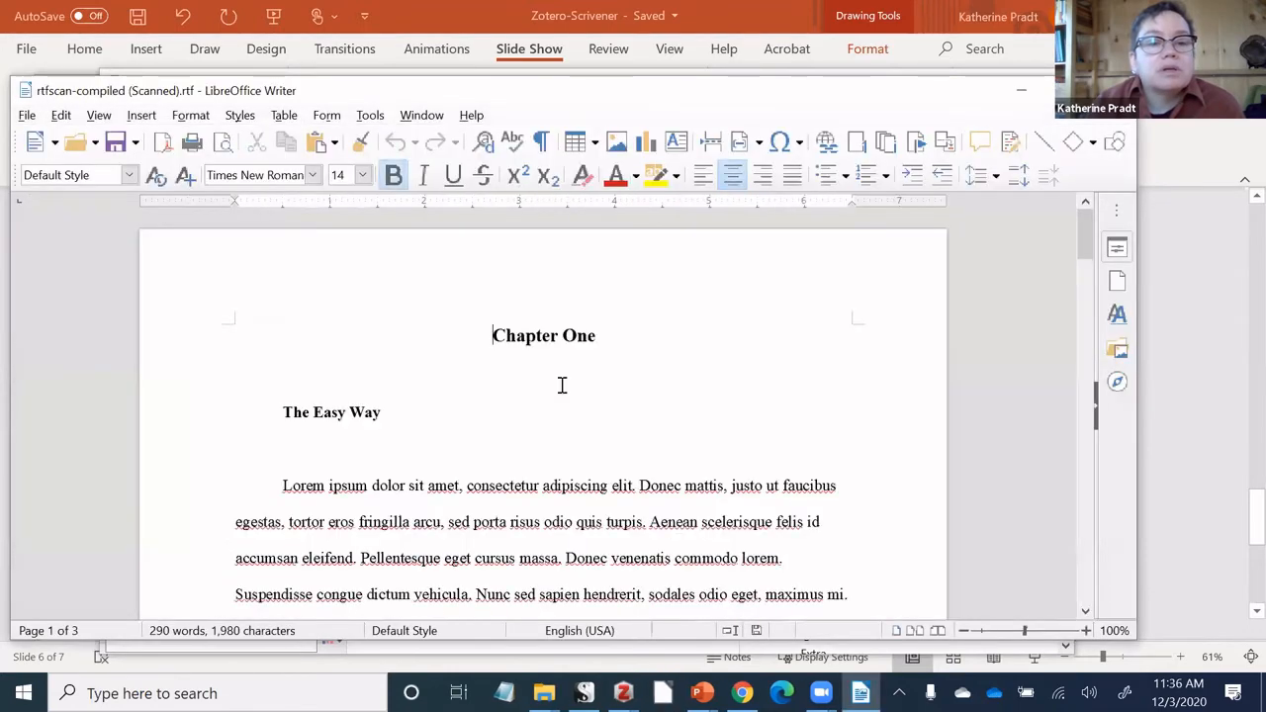
Check the in-text citations and the Bibliography section of the scanned document, and close it.
scroll(561, 385, "down", 4)
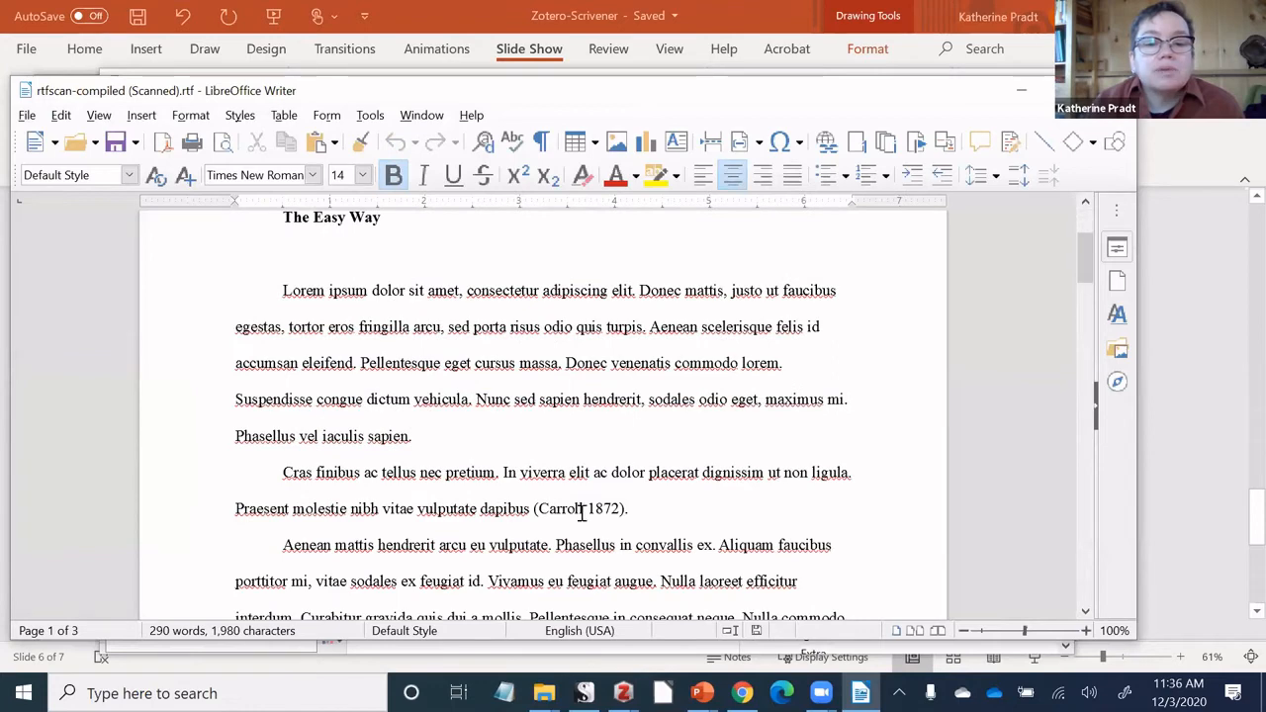
scroll(616, 500, "down", 6)
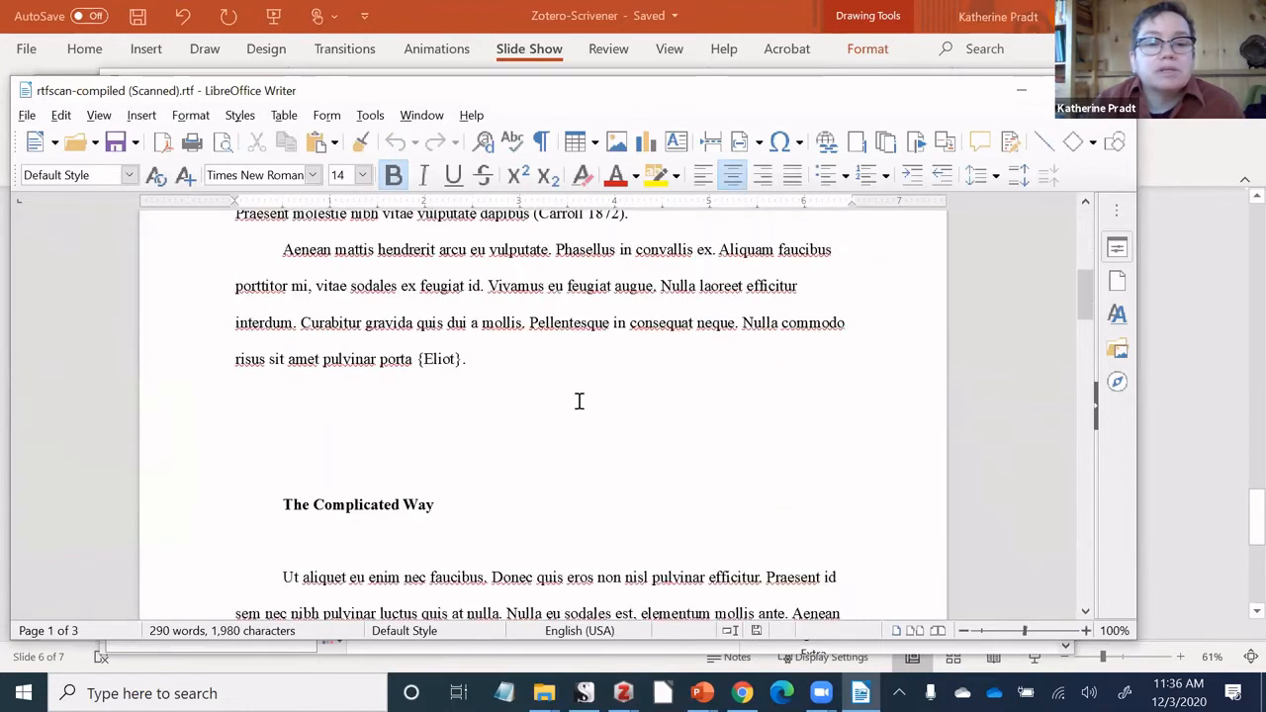
left_click_drag(1085, 307, 1092, 492)
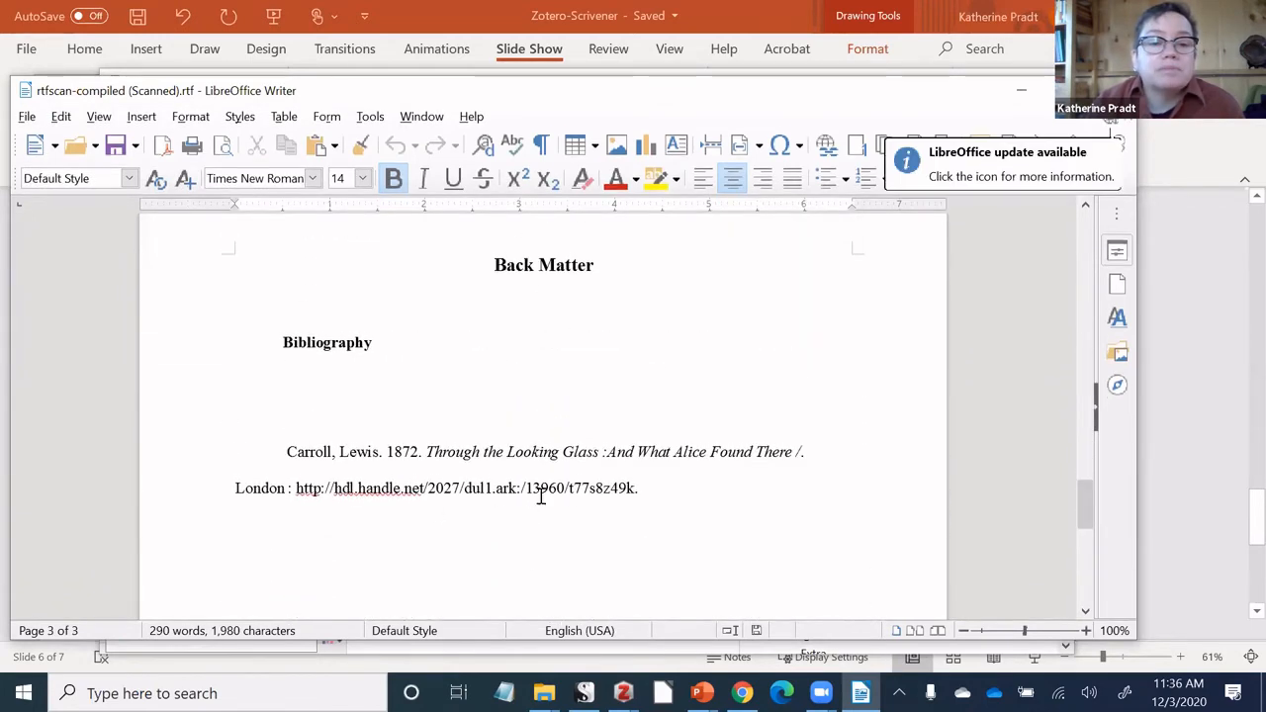
left_click(373, 453)
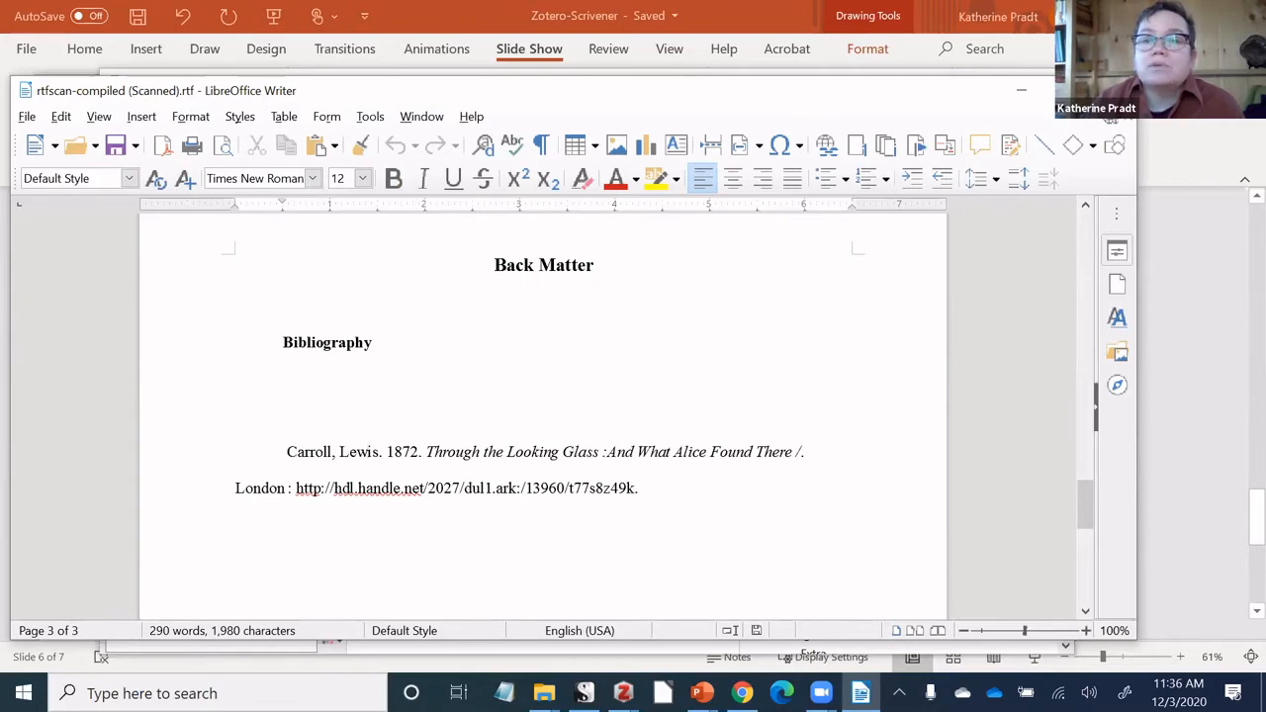
left_click(1114, 90)
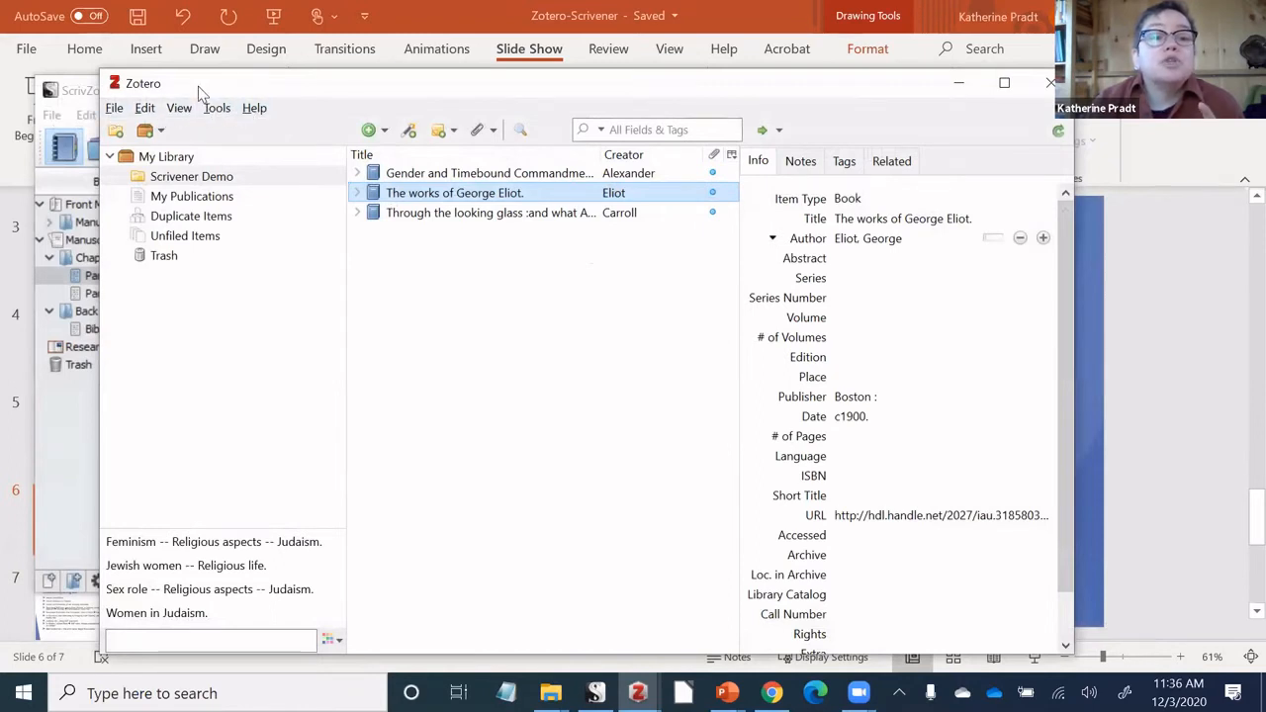
View the LibreOffice and Word integration extensions in Zotero's Add-ons Manager, and close the manager.
left_click(216, 110)
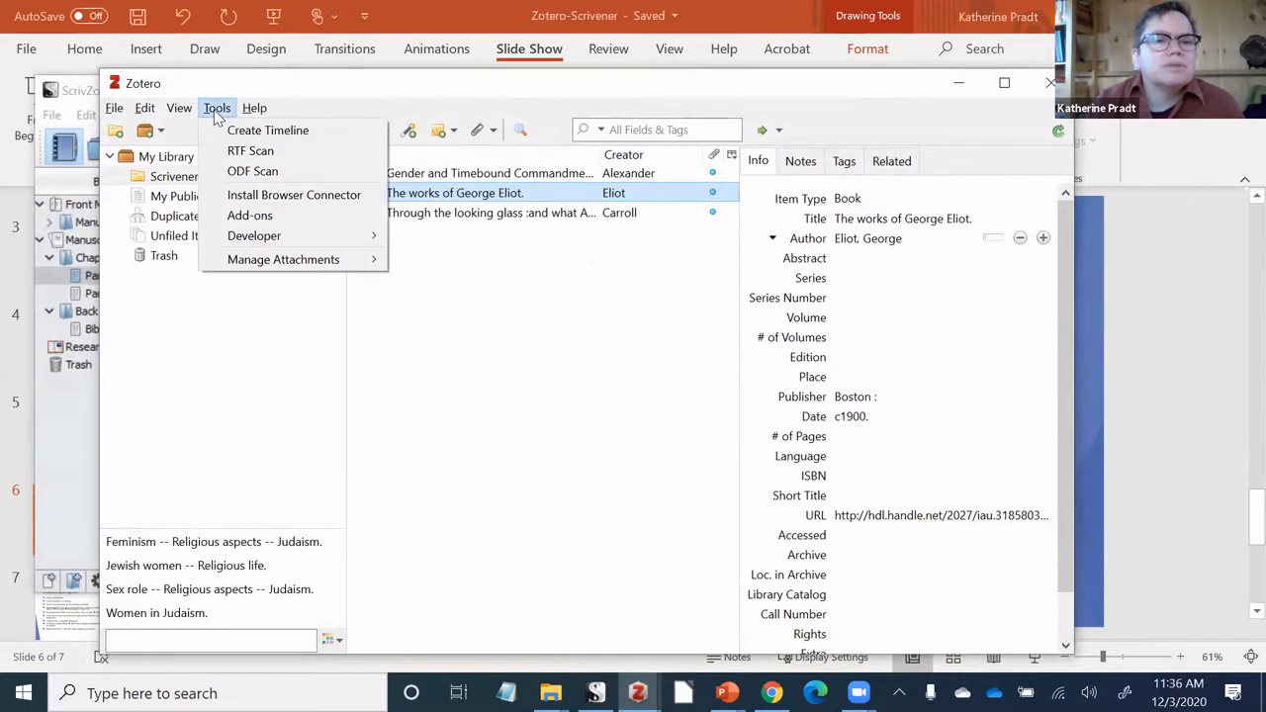
left_click(250, 217)
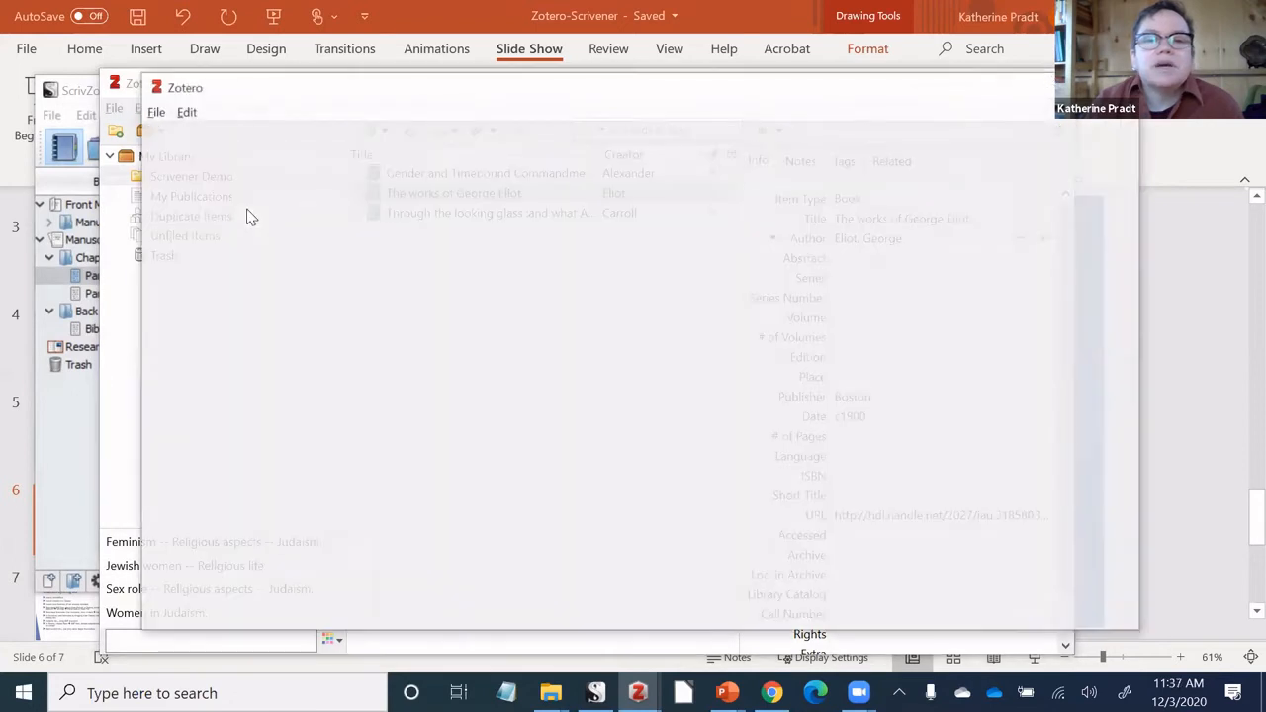
left_click(763, 232)
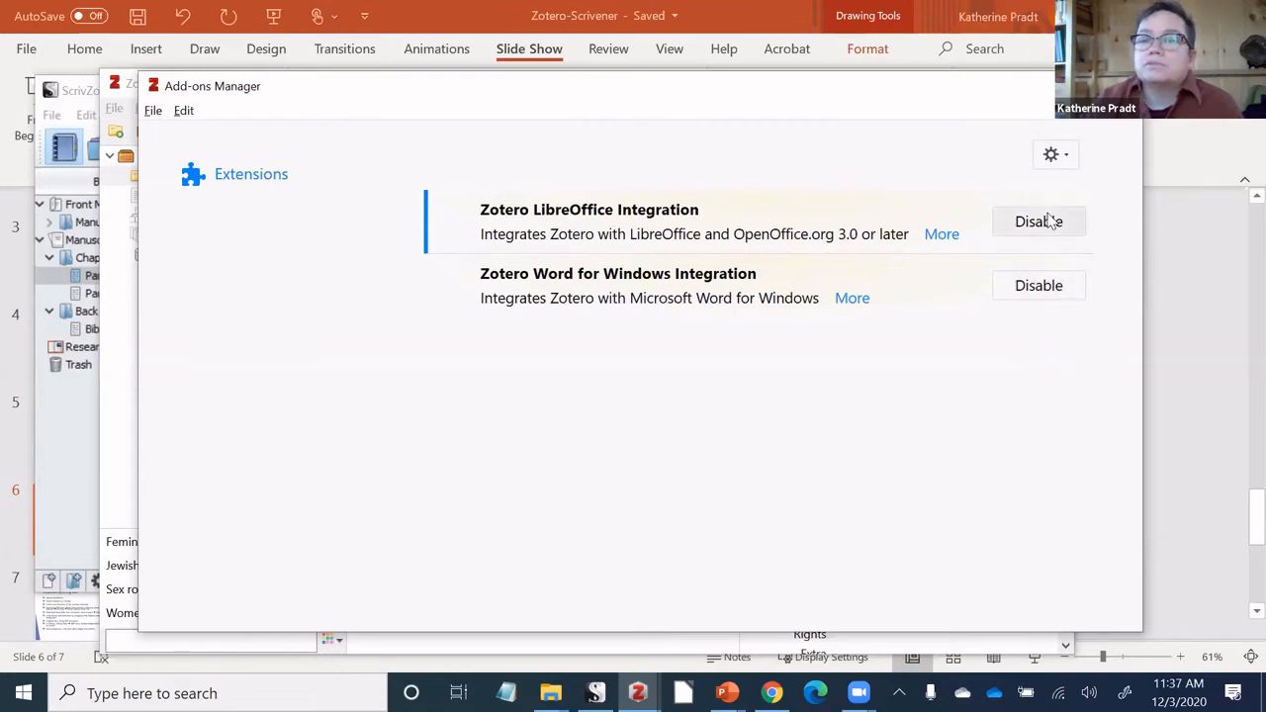
left_click(1119, 87)
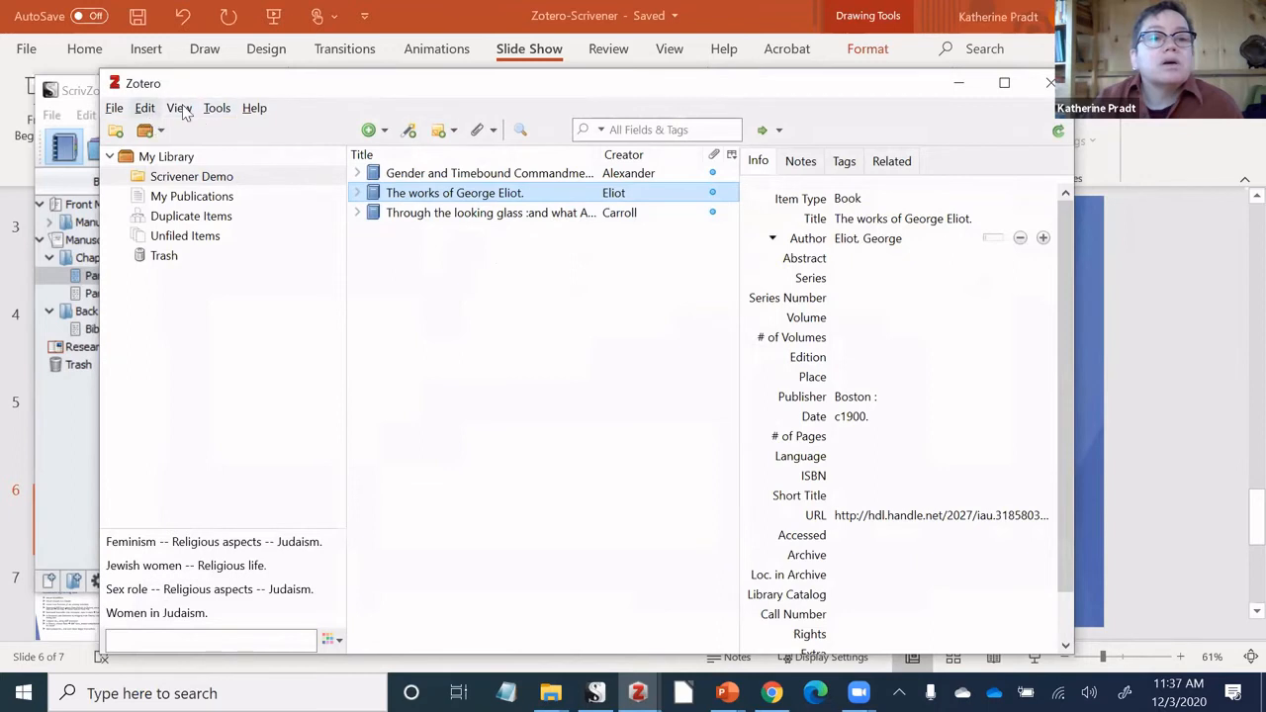
left_click(218, 111)
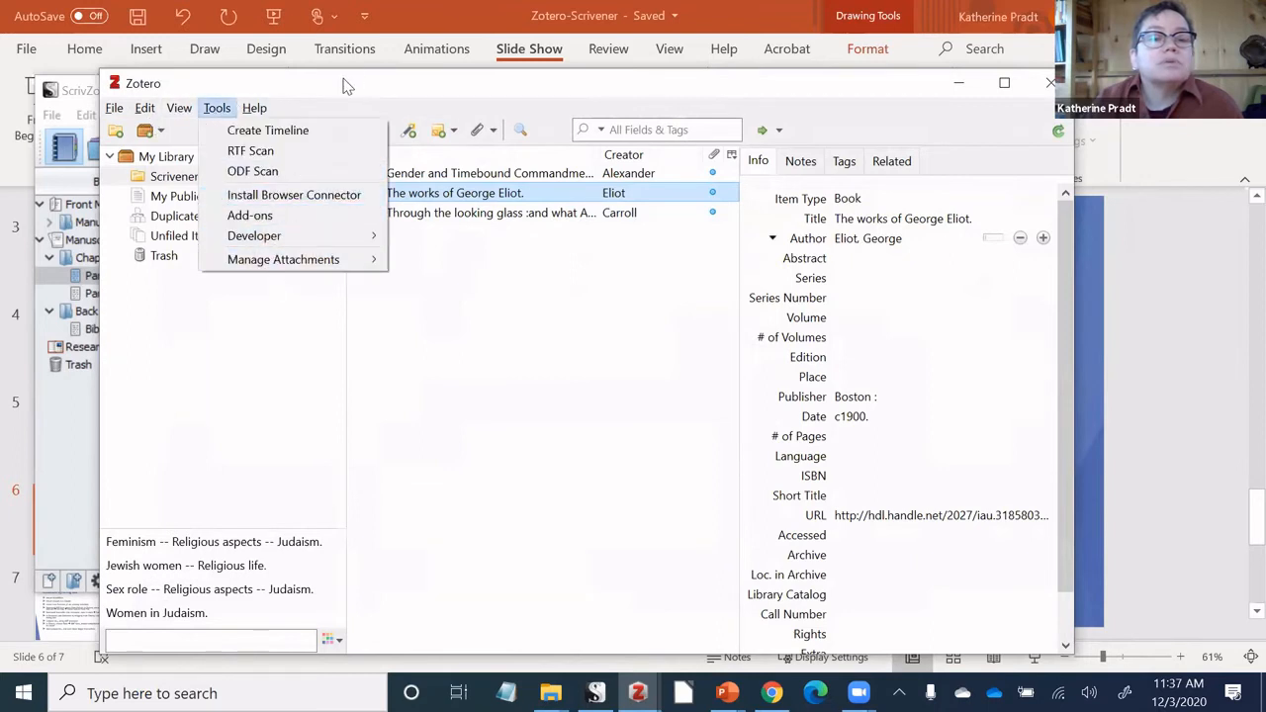
left_click(347, 86)
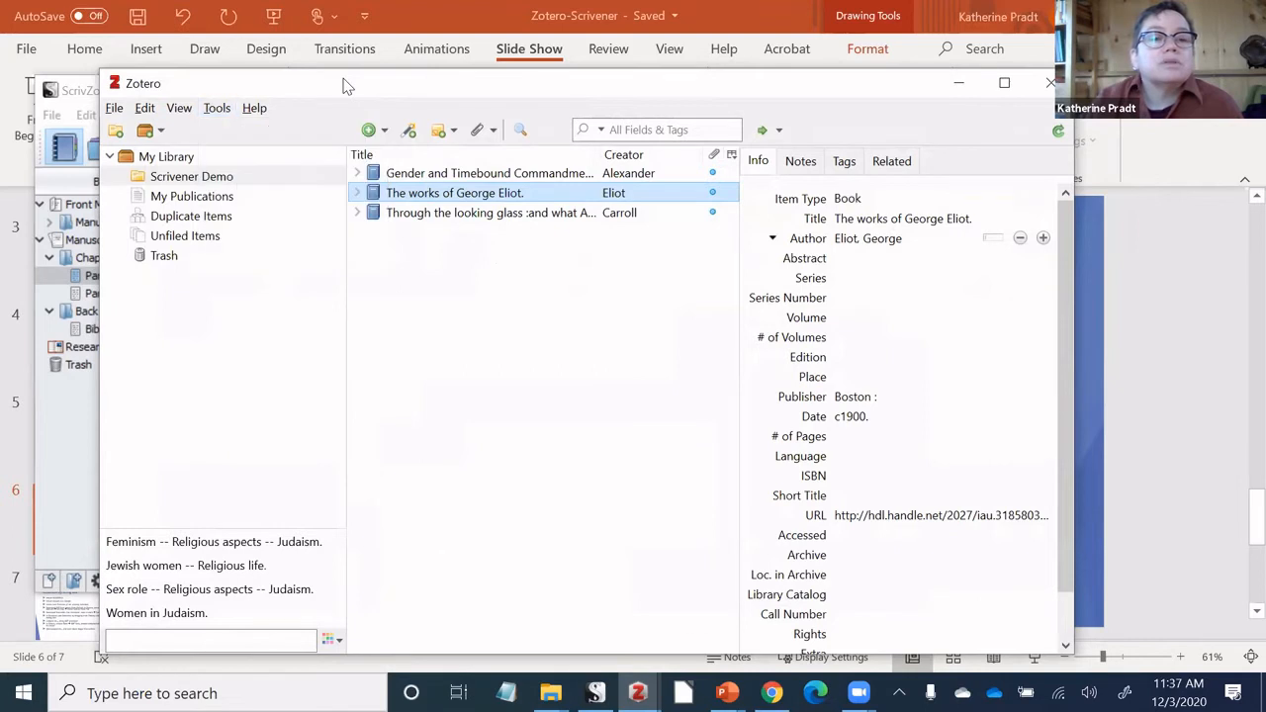
left_click(115, 111)
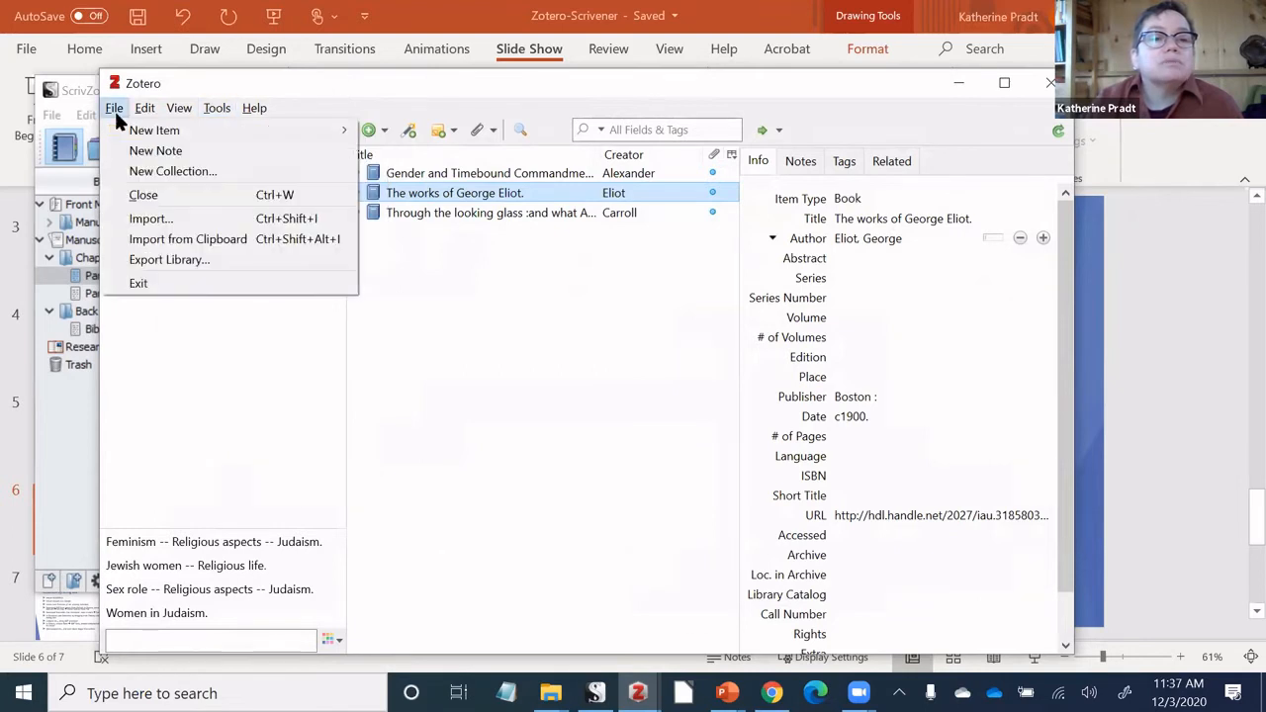
View the details of the Zotero LibreOffice Integration extension in the Add-ons Manager, and close the manager.
left_click(217, 107)
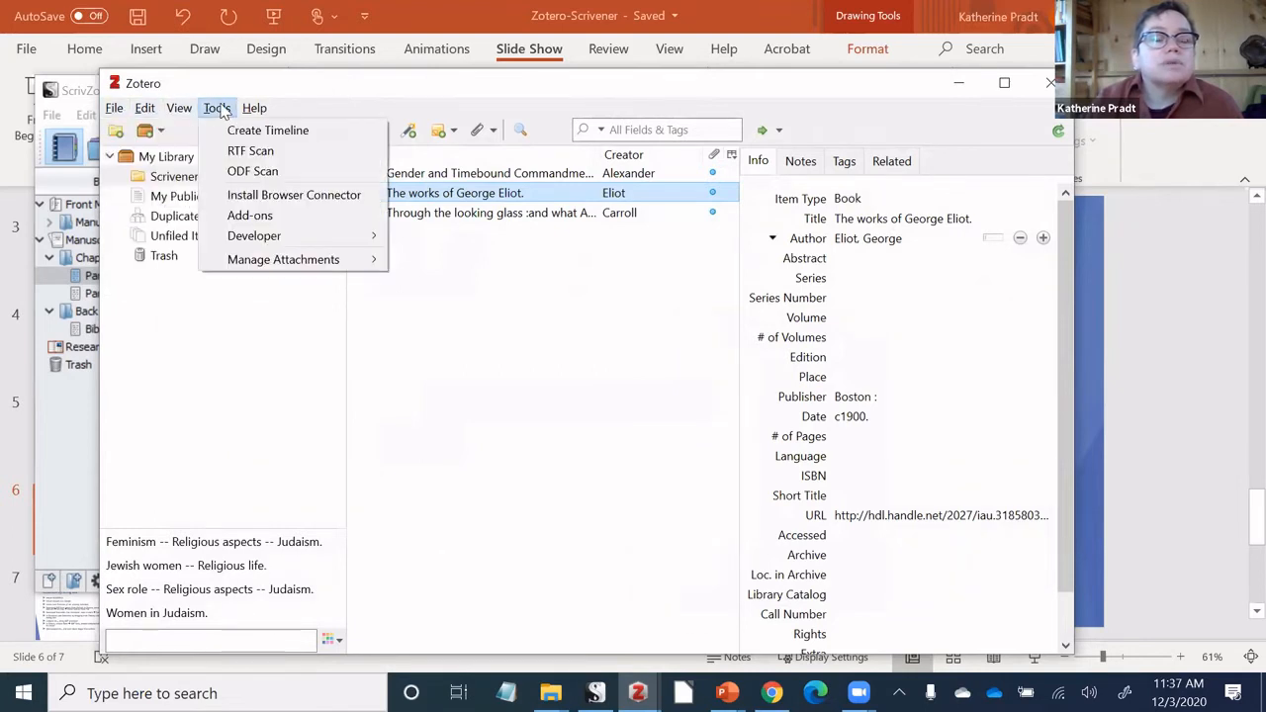
left_click(256, 215)
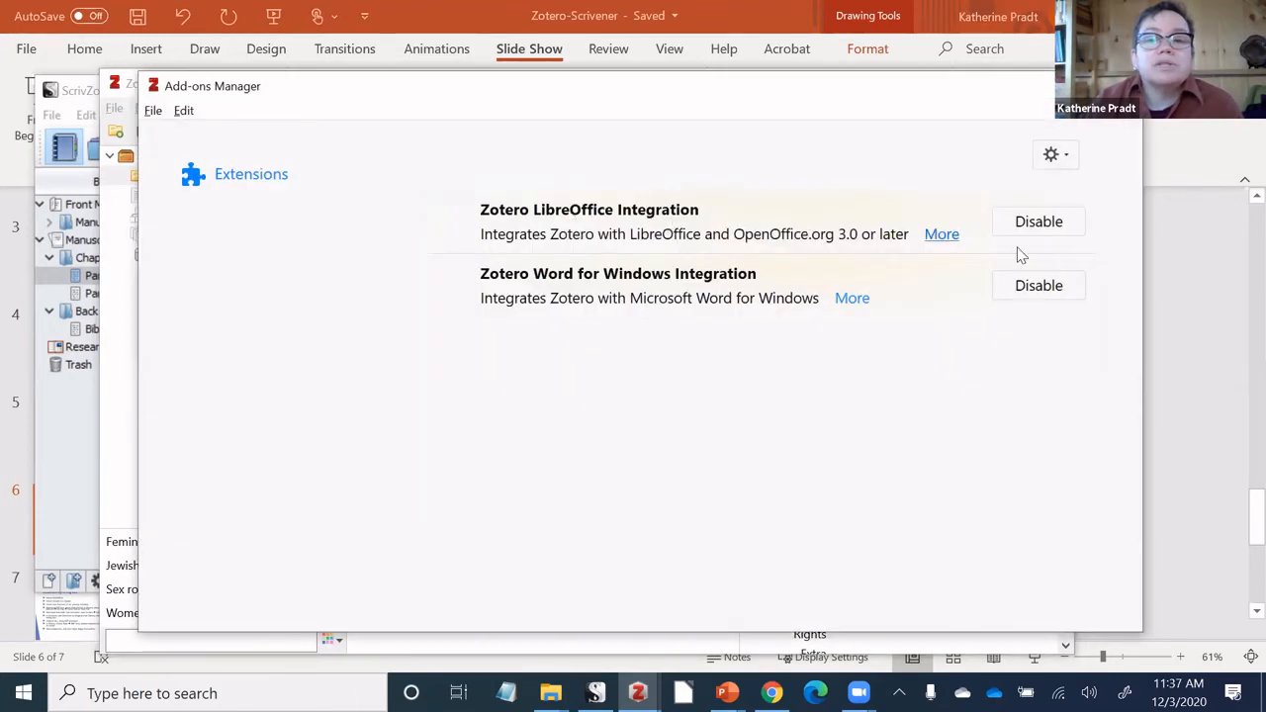
left_click(941, 235)
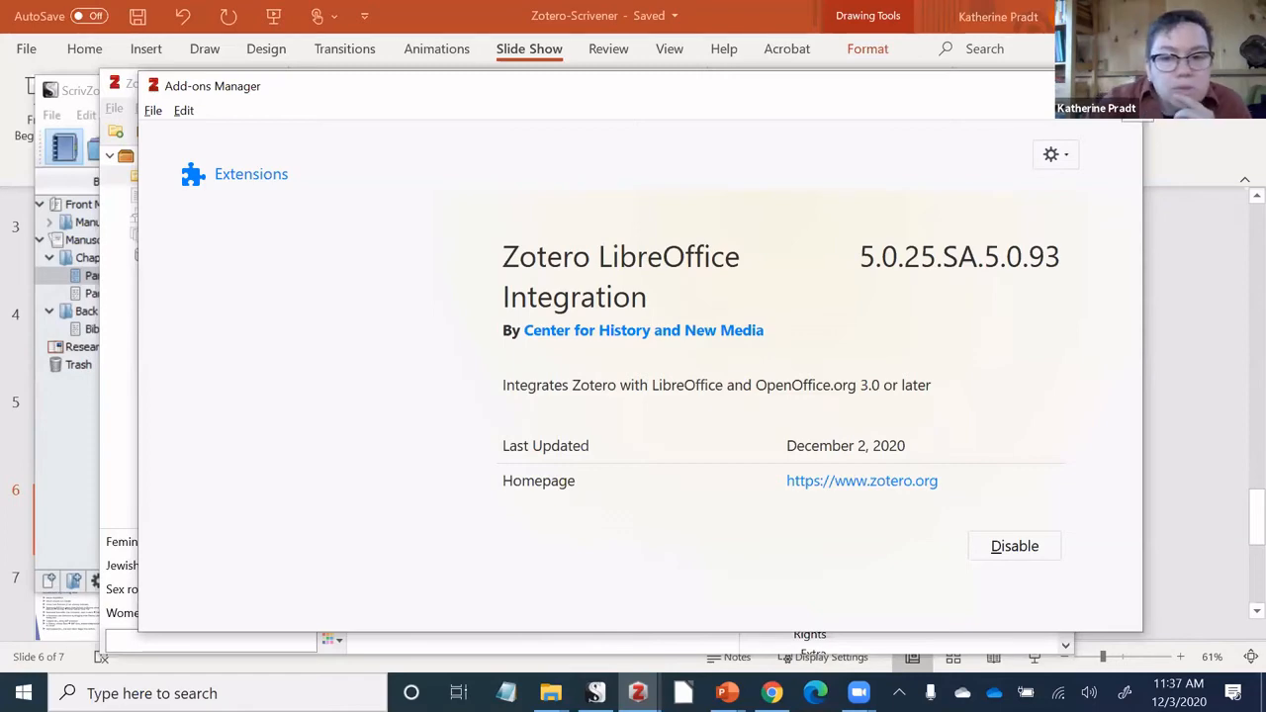
left_click(1120, 86)
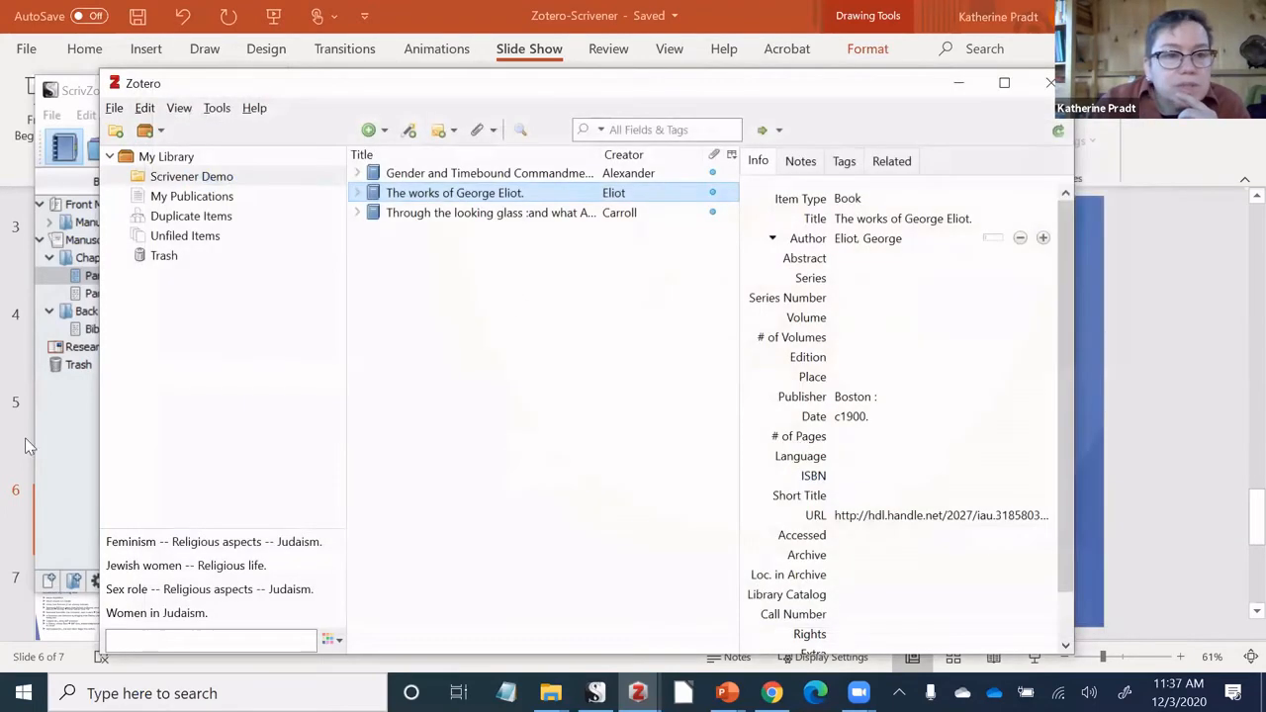
Minimize the Scrivener and PowerPoint windows and switch to the Chrome browser.
left_click(82, 91)
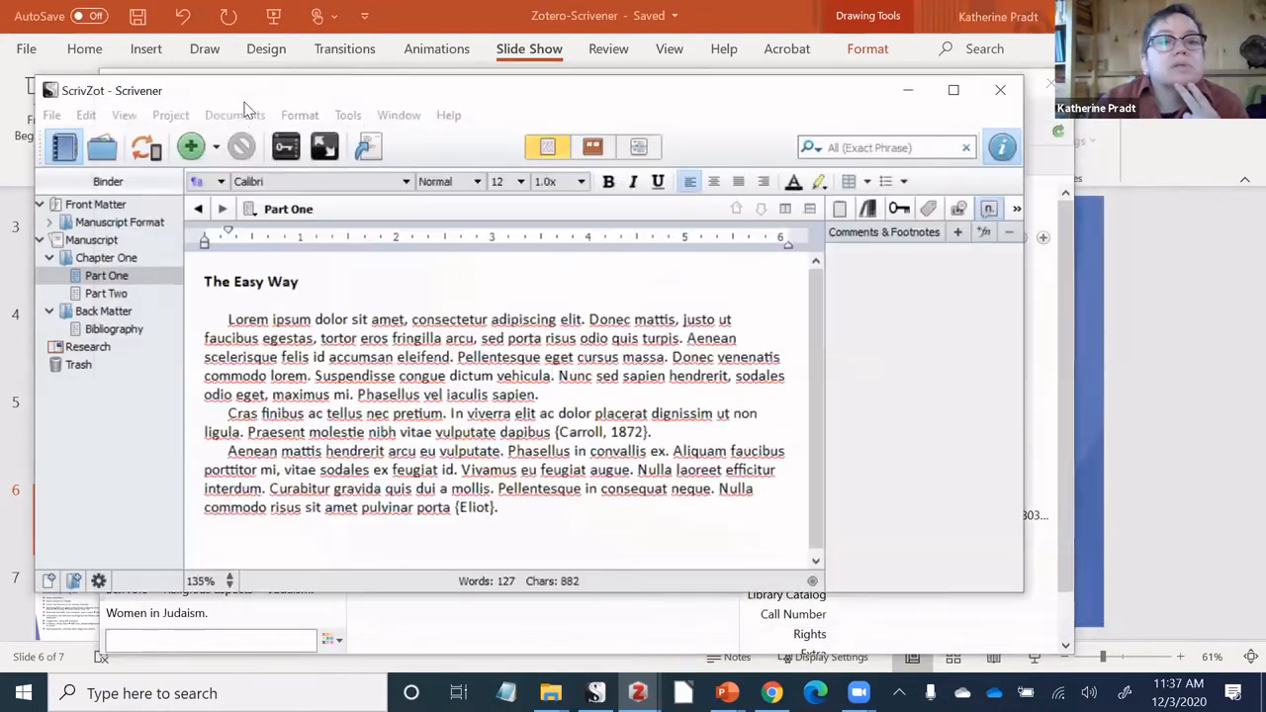
left_click(909, 94)
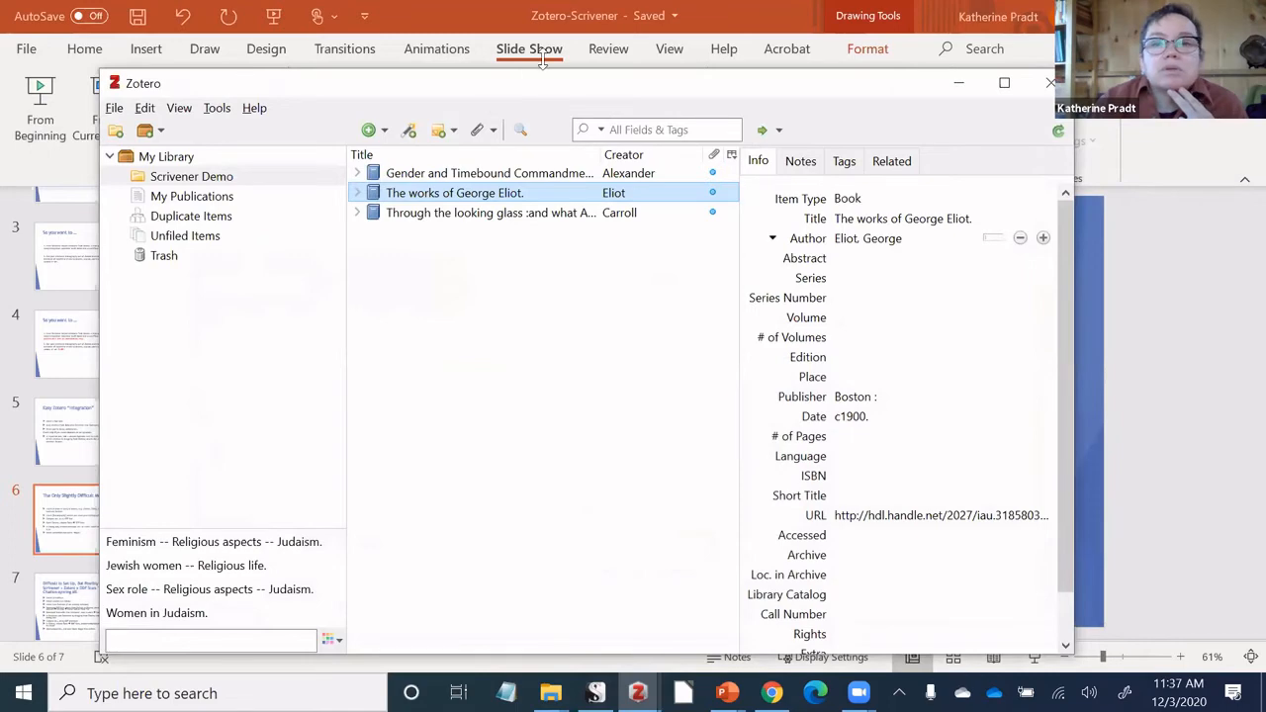
left_click_drag(543, 76, 589, 63)
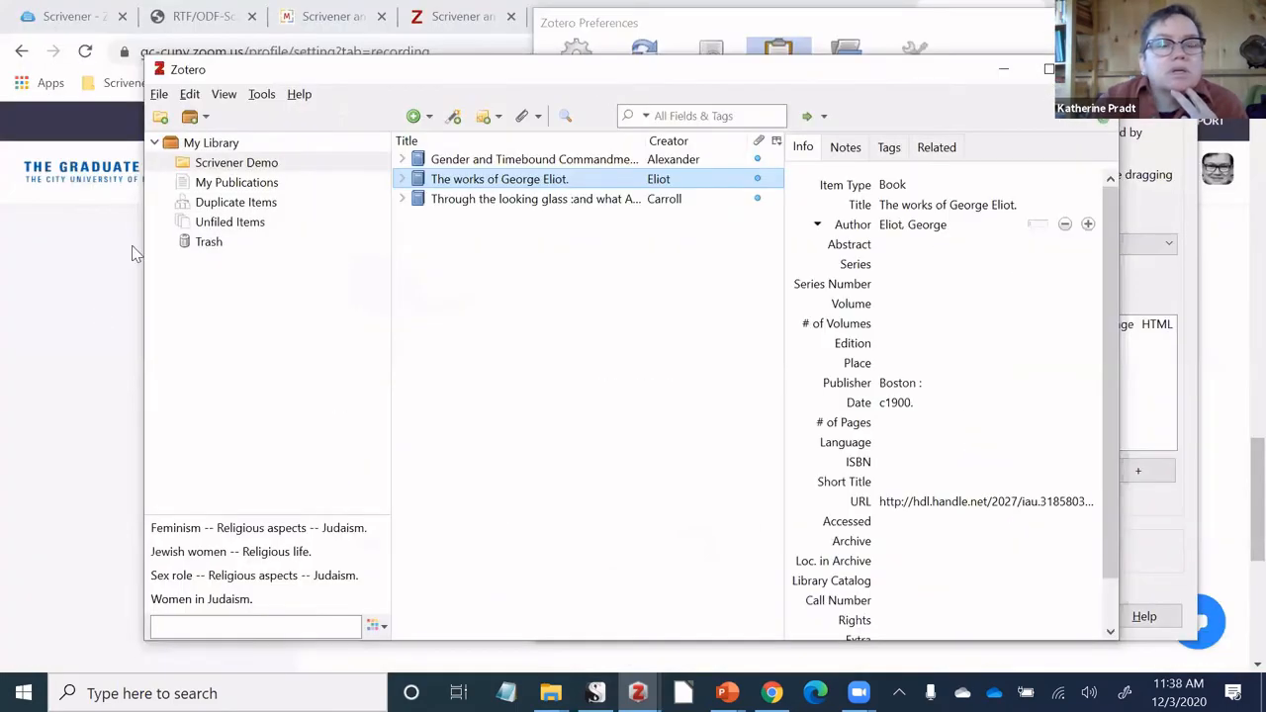
left_click(443, 27)
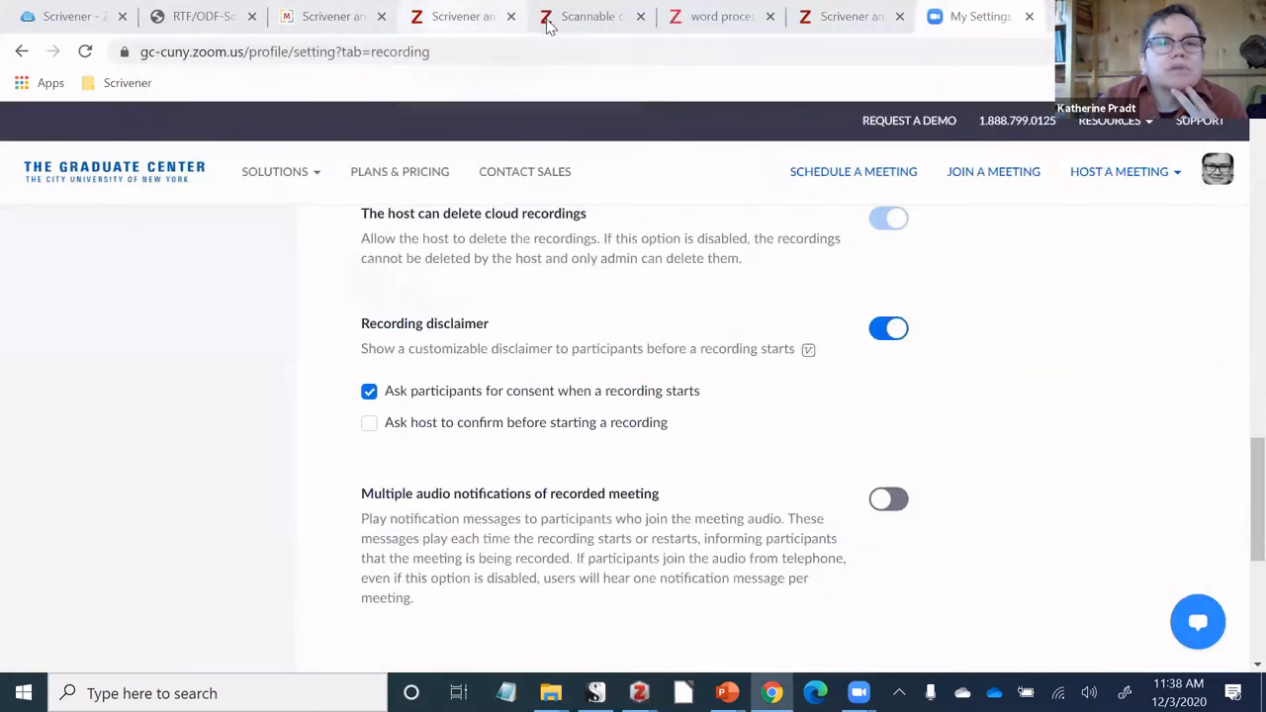
Look through the open Zotero forum and Word plugin pages, and read the forum comment's steps for using RTF Scan with Scrivener.
left_click(569, 23)
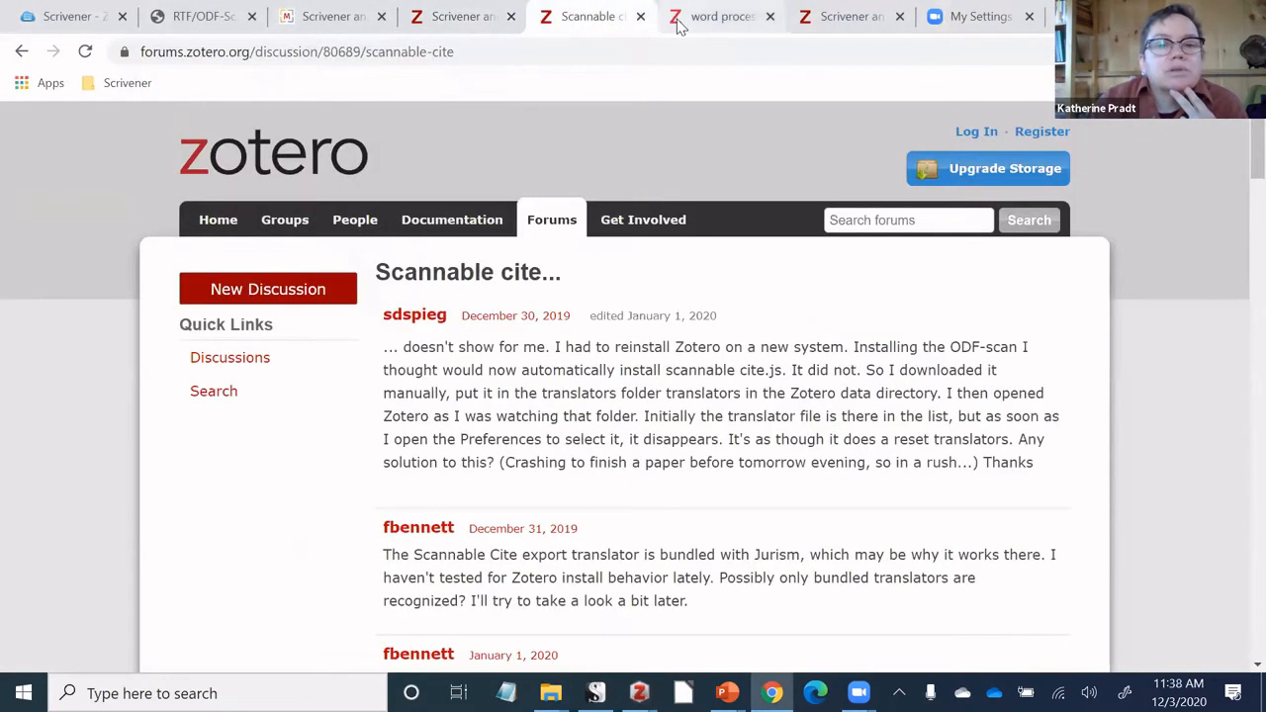
left_click(727, 23)
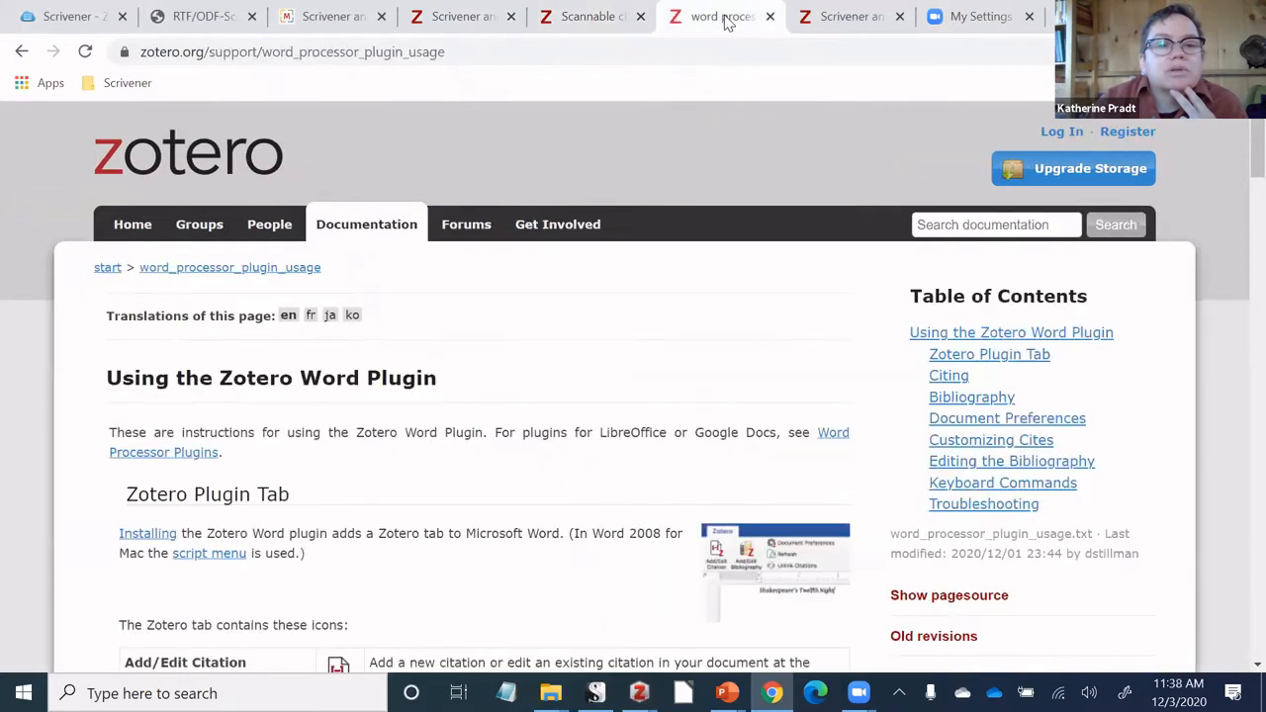
left_click(834, 23)
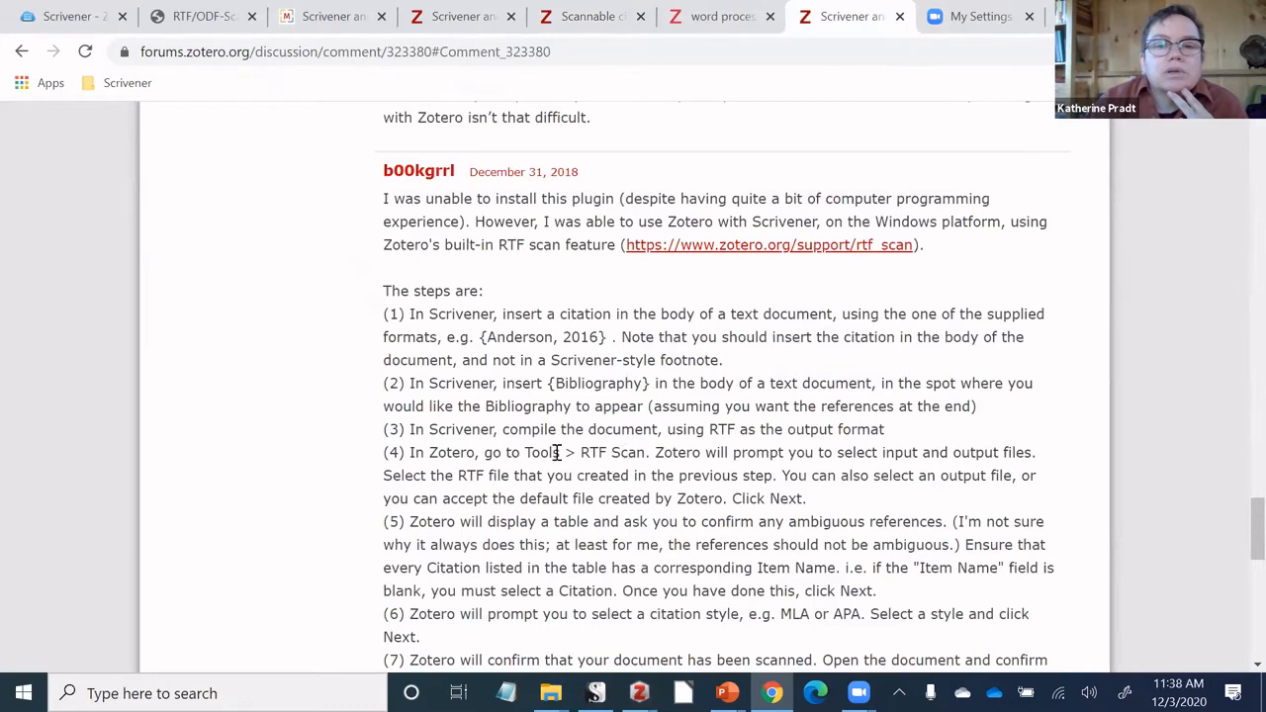
scroll(564, 495, "down", 1)
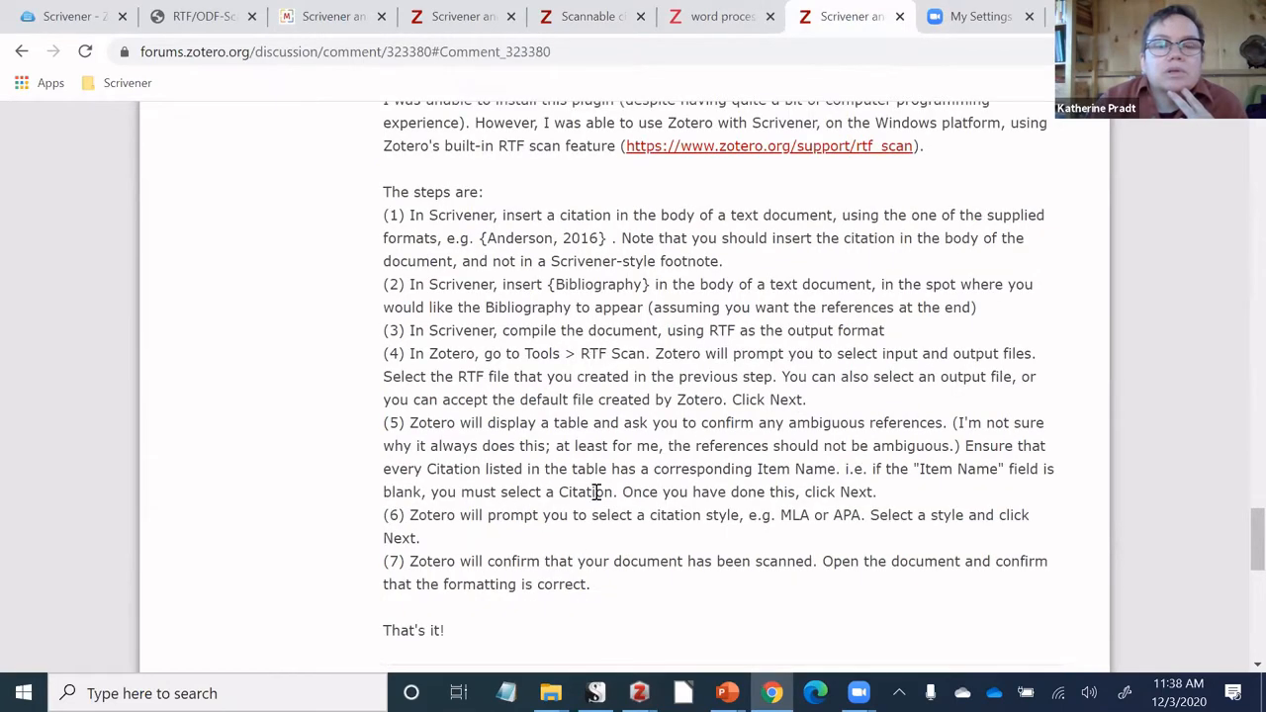
scroll(598, 492, "down", 1)
scroll(593, 499, "up", 1)
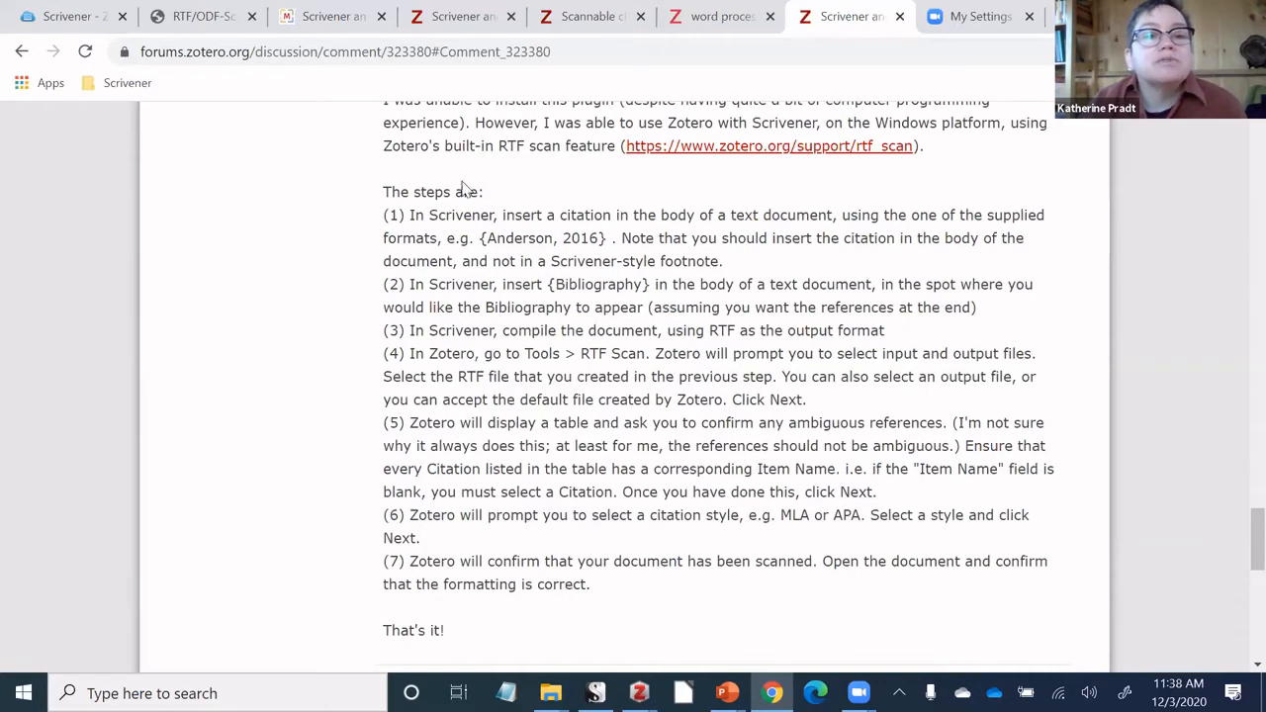
Review the Cornell guide's ODF Scan and RTF Scan methods and the RTF/ODF-Scan add-on page, and close the mossiso.com Scrivener and Zotero article.
left_click(218, 22)
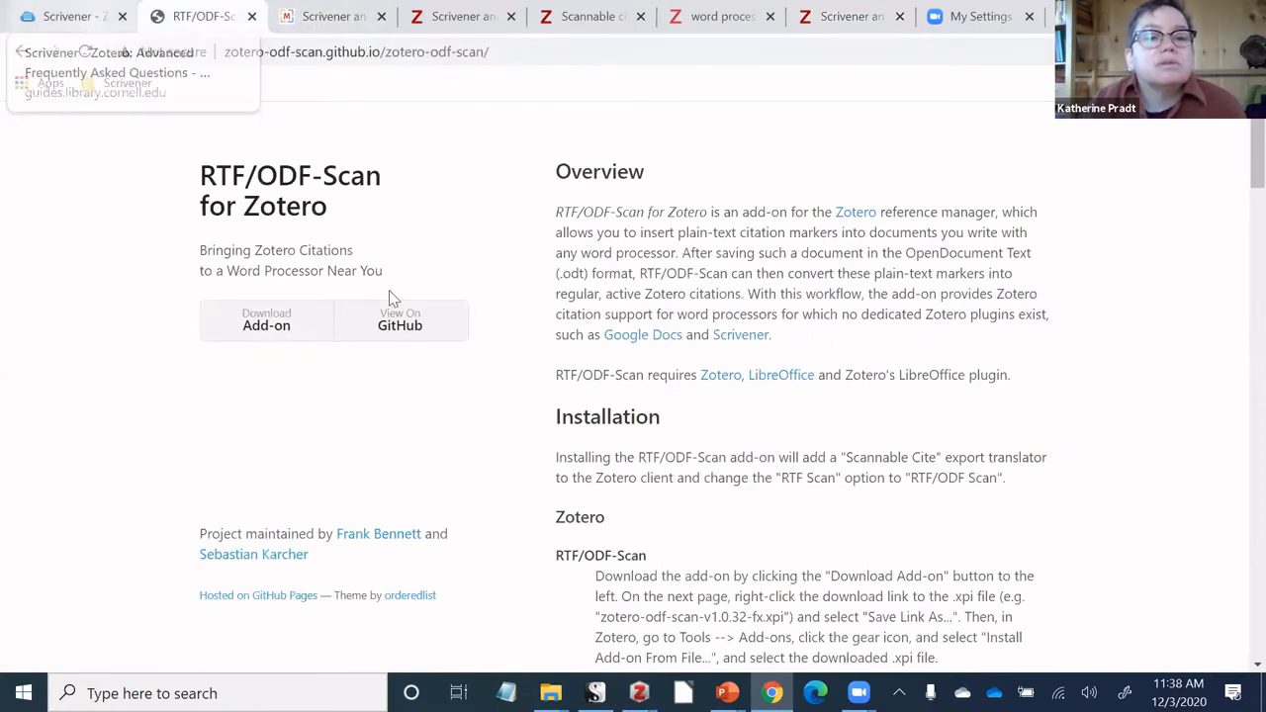
left_click(96, 28)
scroll(349, 359, "up", 1)
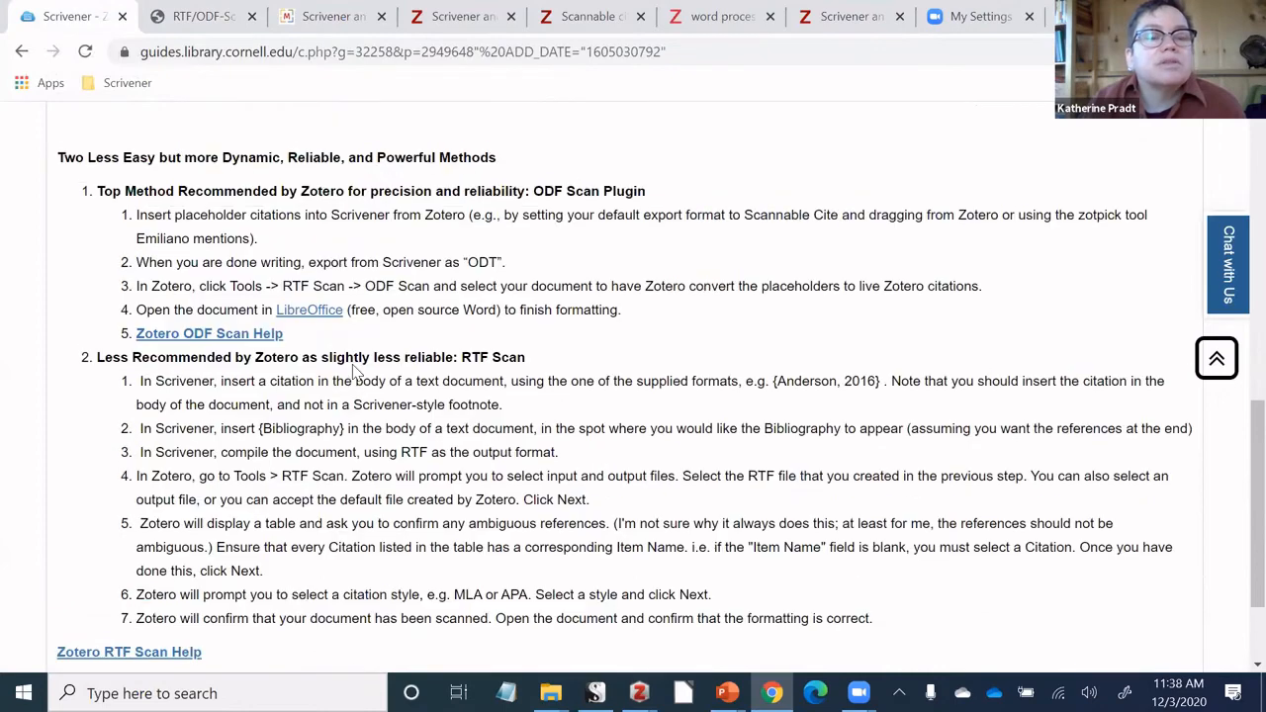
scroll(353, 367, "up", 1)
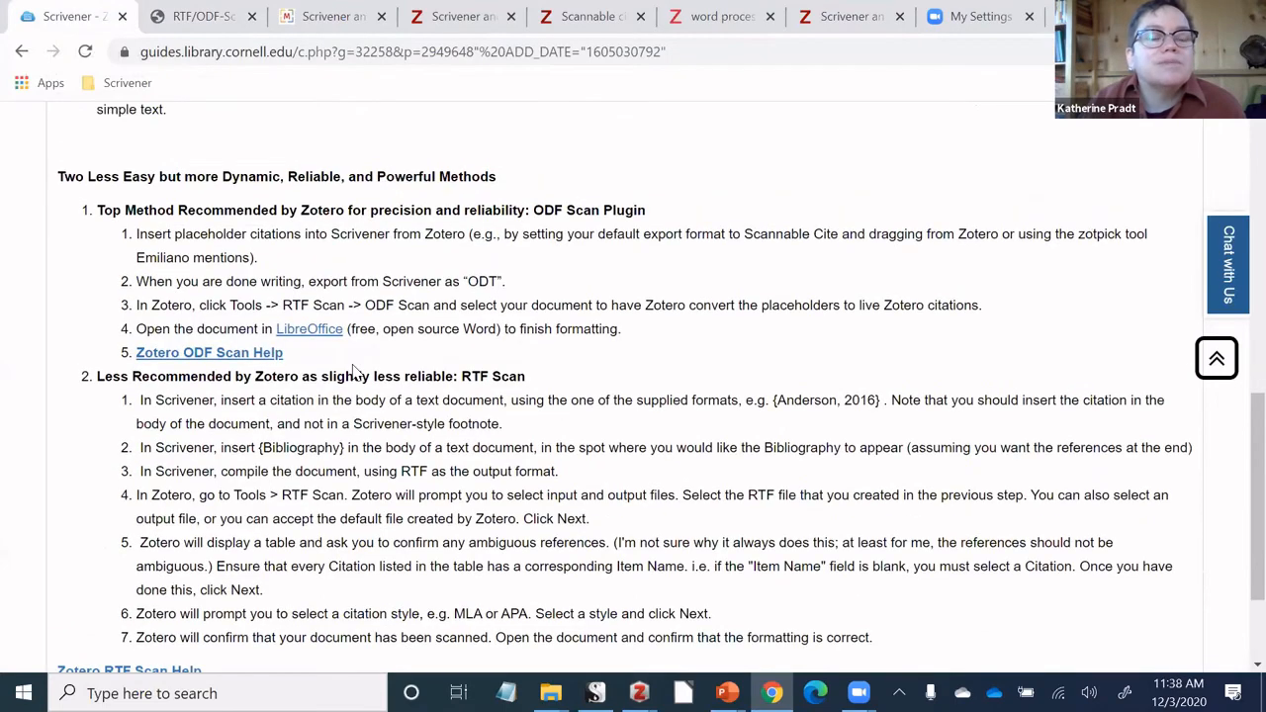
scroll(354, 371, "up", 2)
left_click(230, 18)
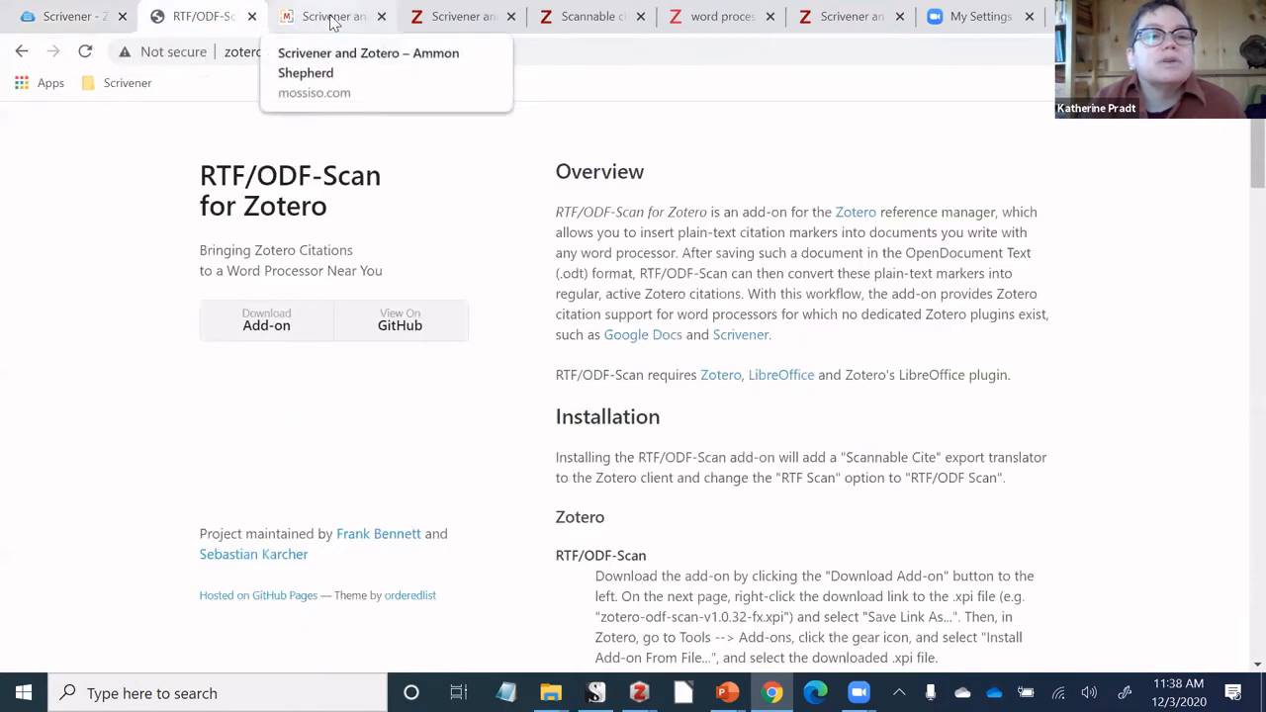
left_click(330, 18)
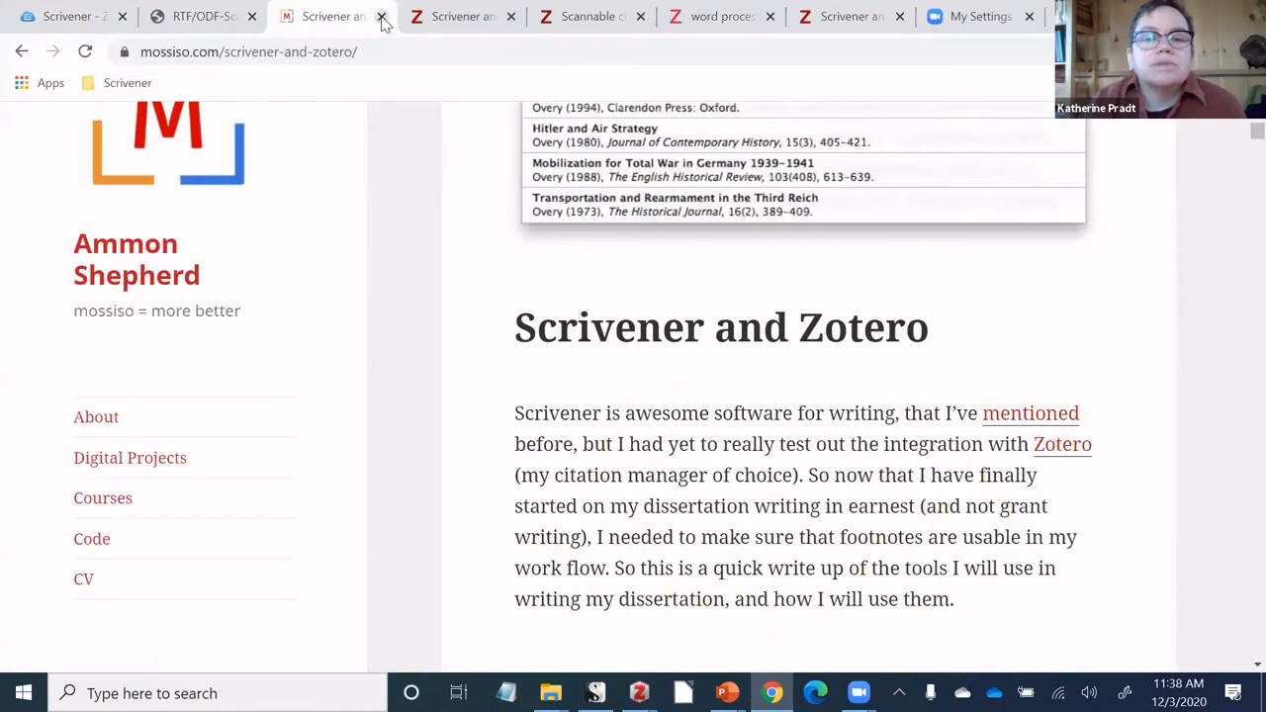
left_click(382, 17)
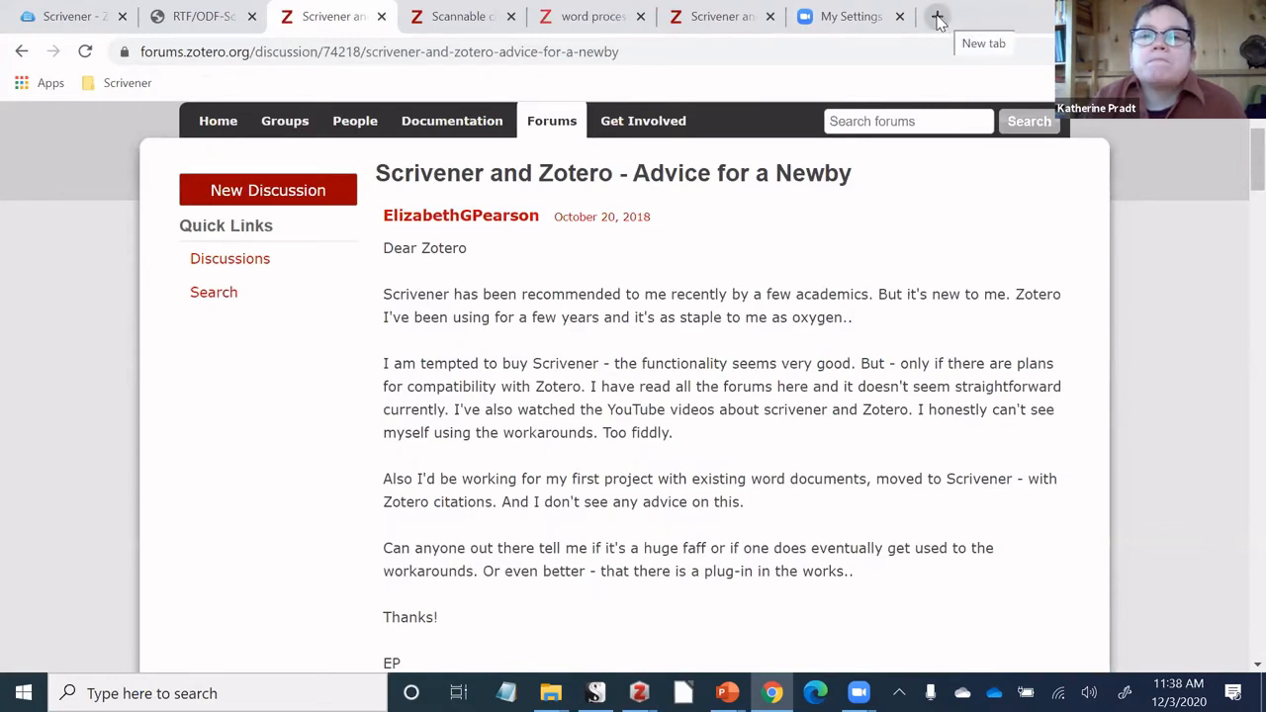
Search Google for "libre office zotero" in a new browser page.
left_click(938, 17)
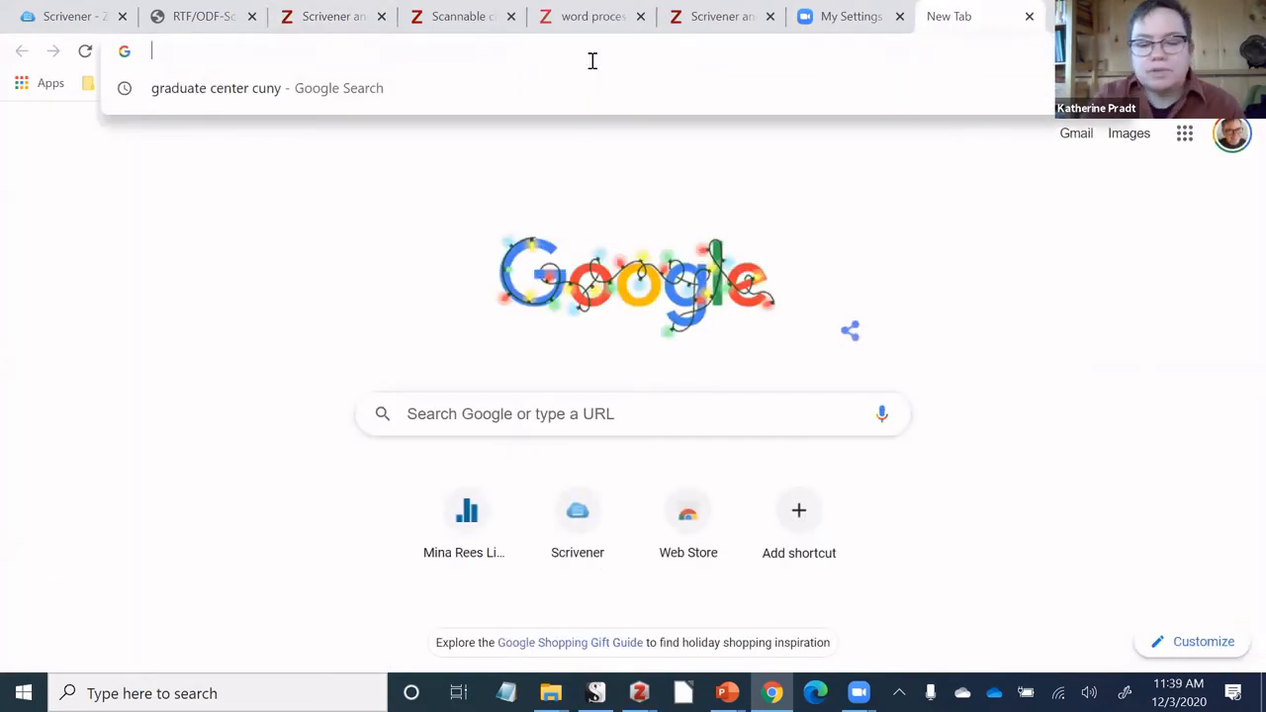
type("libre ")
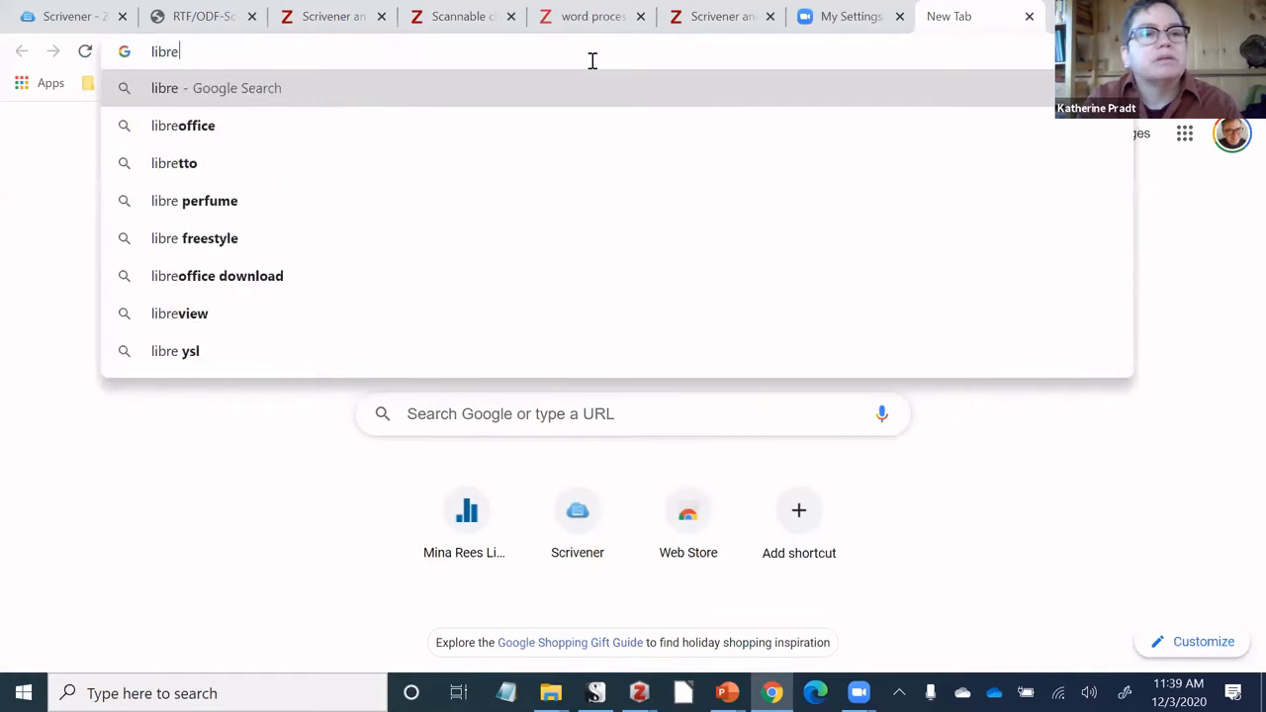
type("office z")
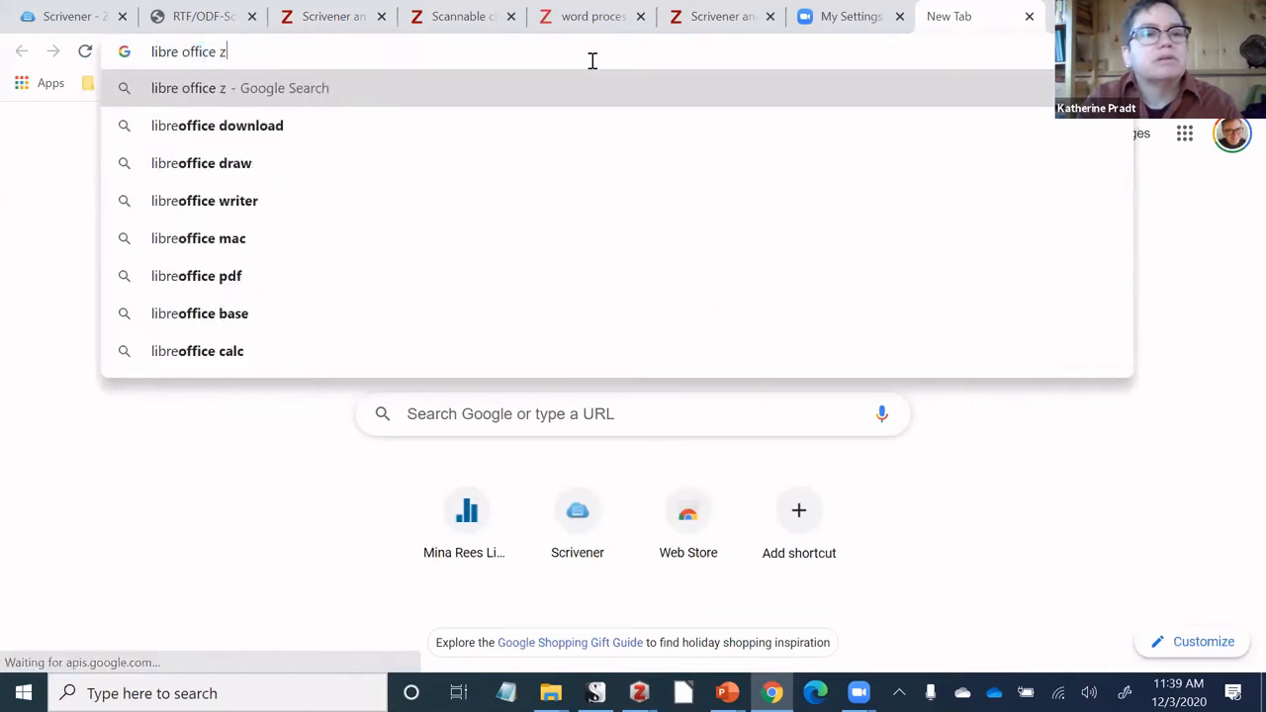
type("otero")
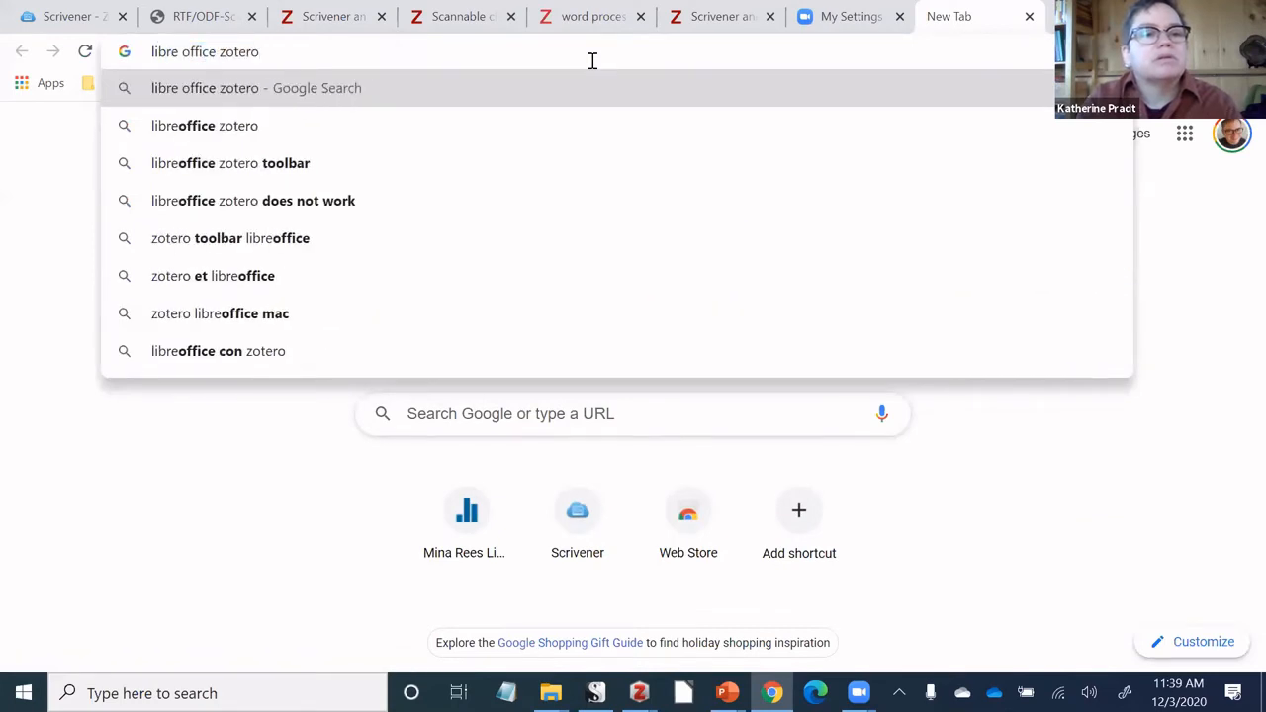
key("Return")
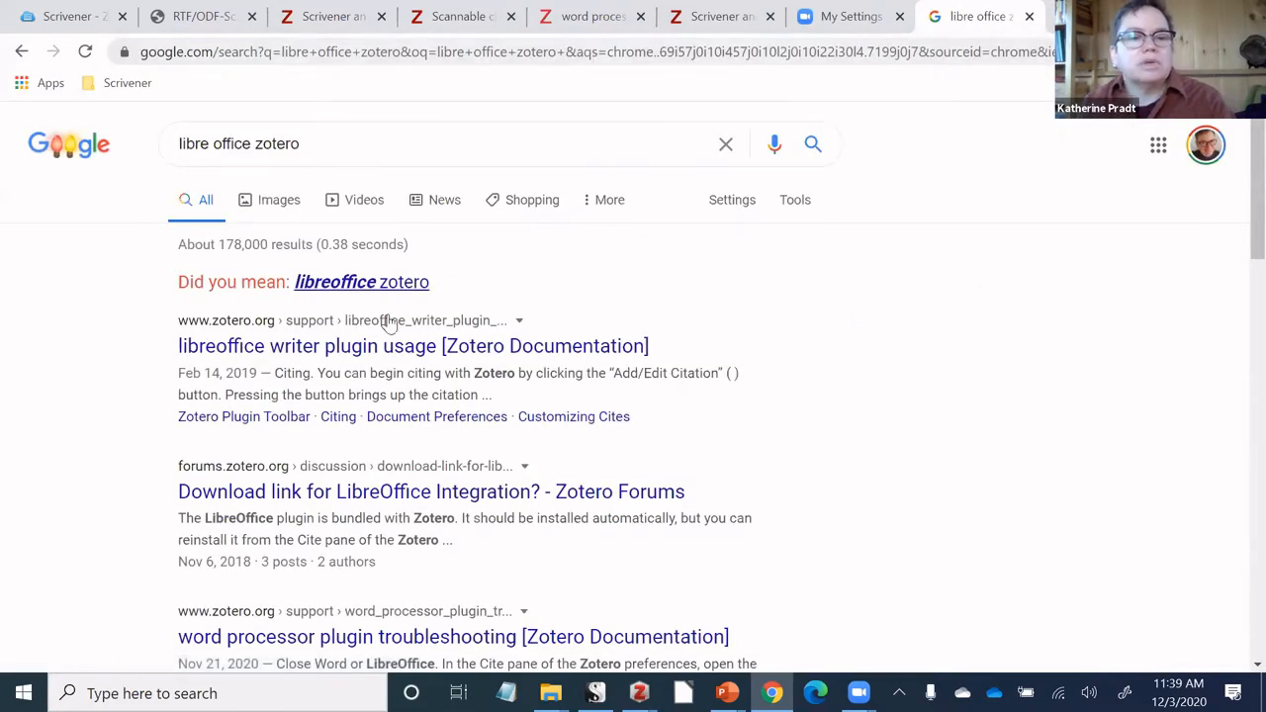
Open Zotero's LibreOffice Writer plugin documentation and follow its link to the plugin installation instructions.
left_click(473, 345)
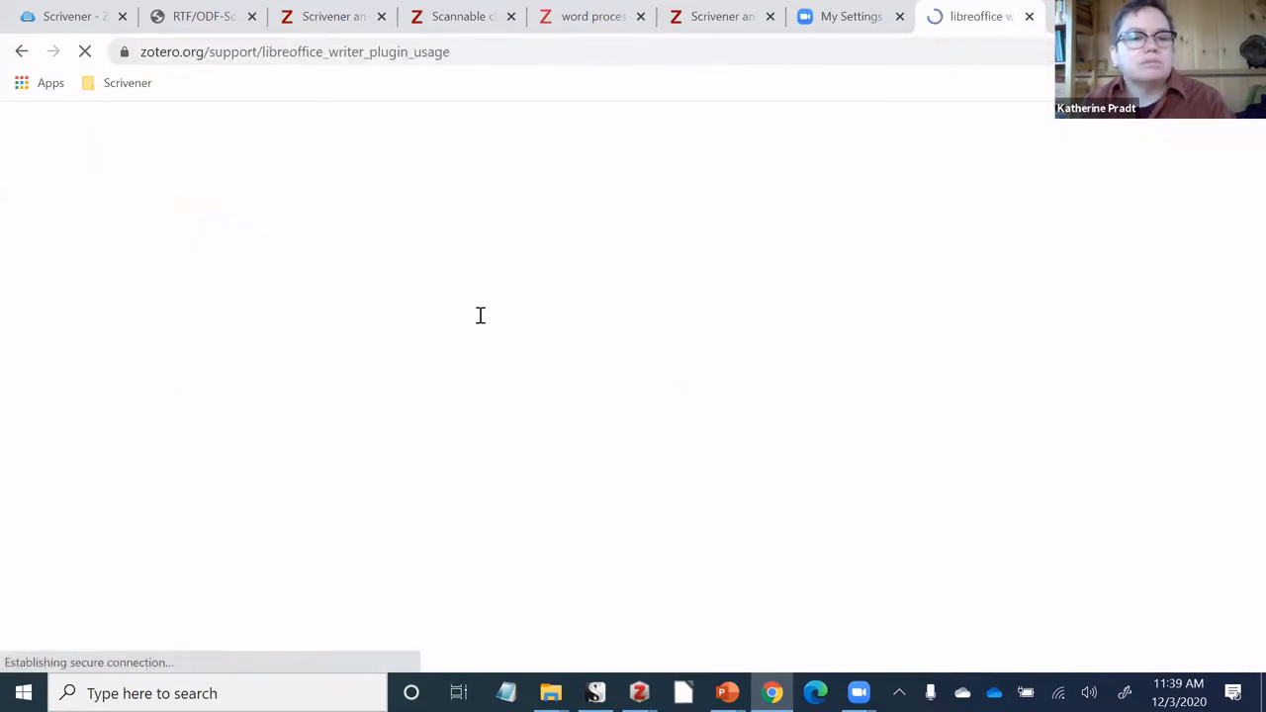
scroll(396, 327, "down", 1)
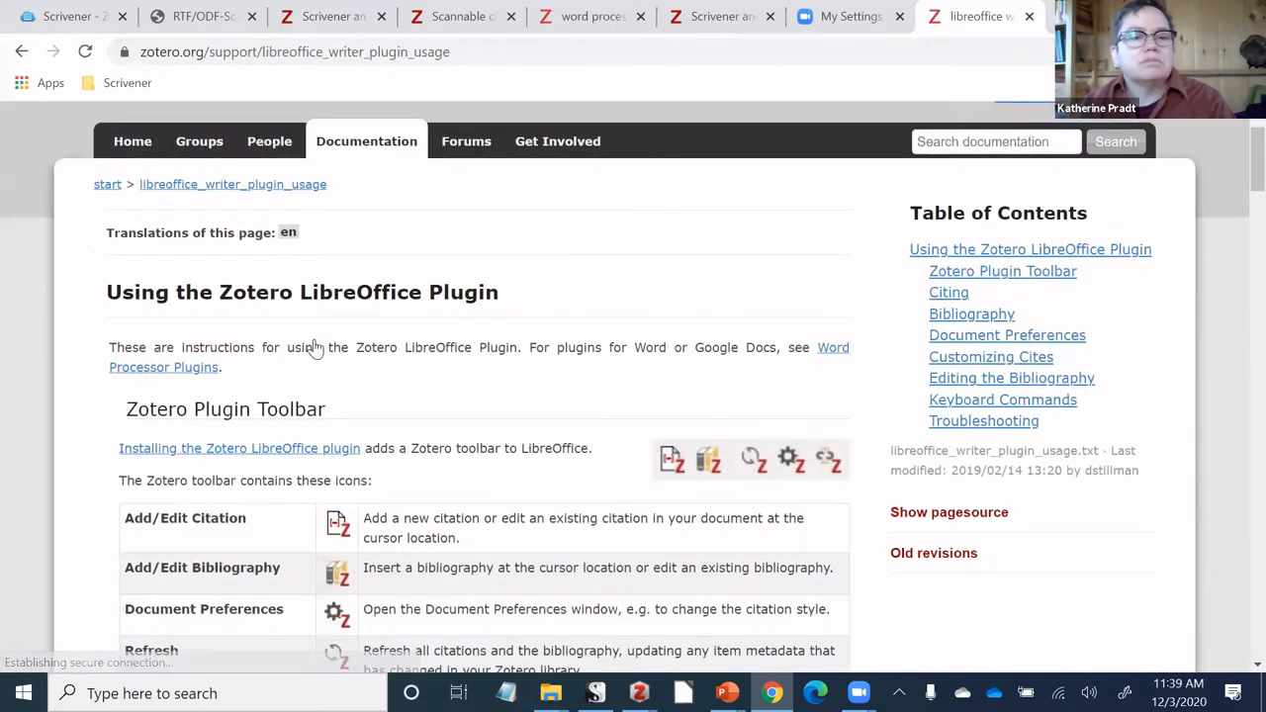
scroll(315, 346, "down", 1)
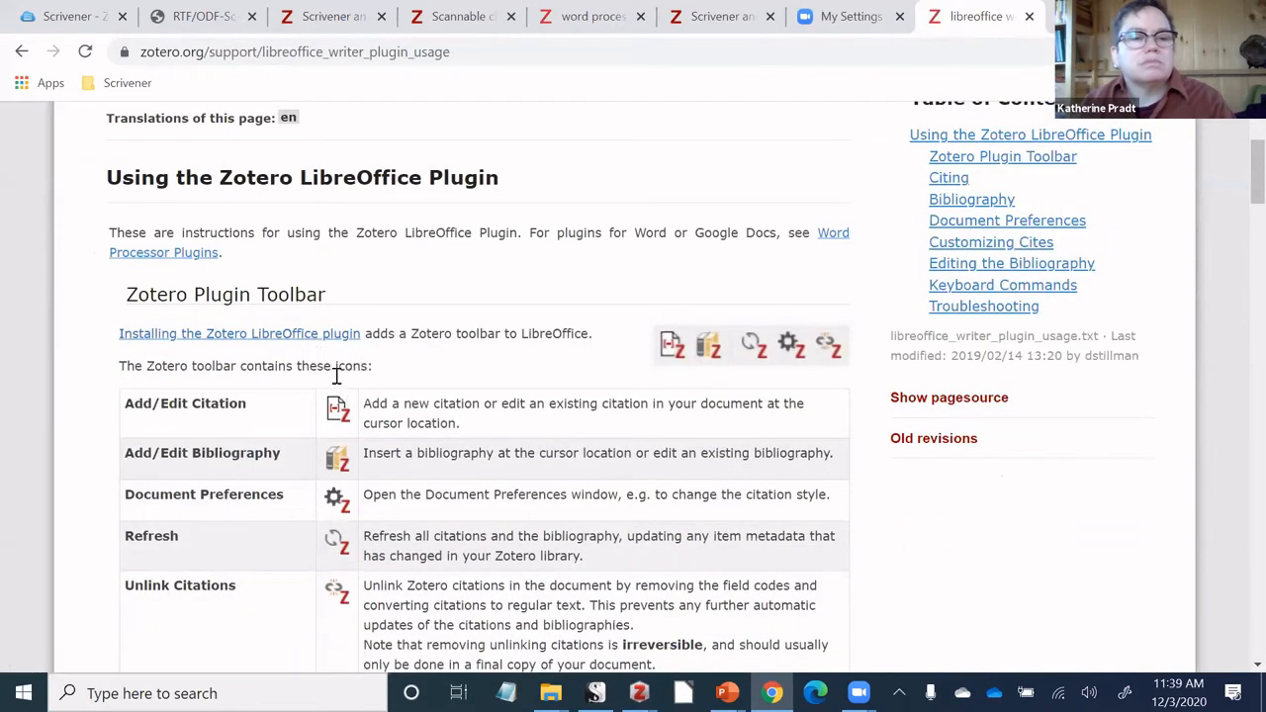
left_click(315, 337)
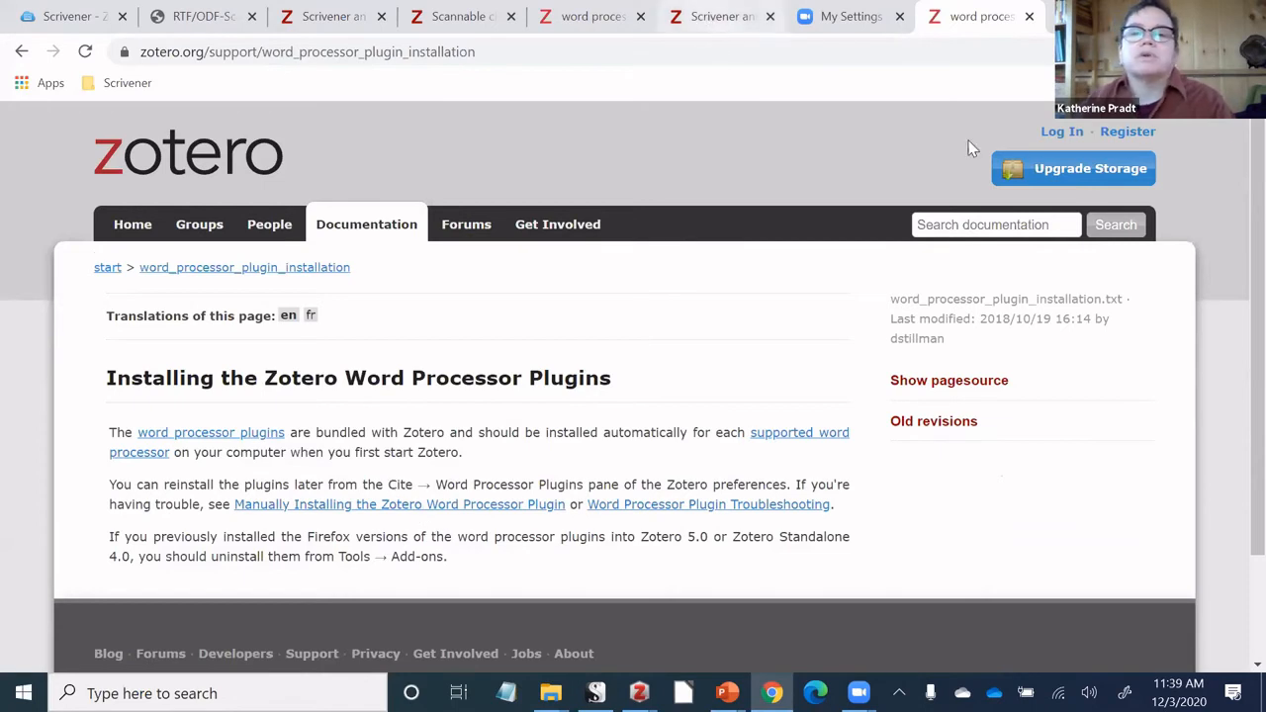
Switch to Zotero and open the word processor add-in settings in its Cite preferences.
mouse_move(637, 693)
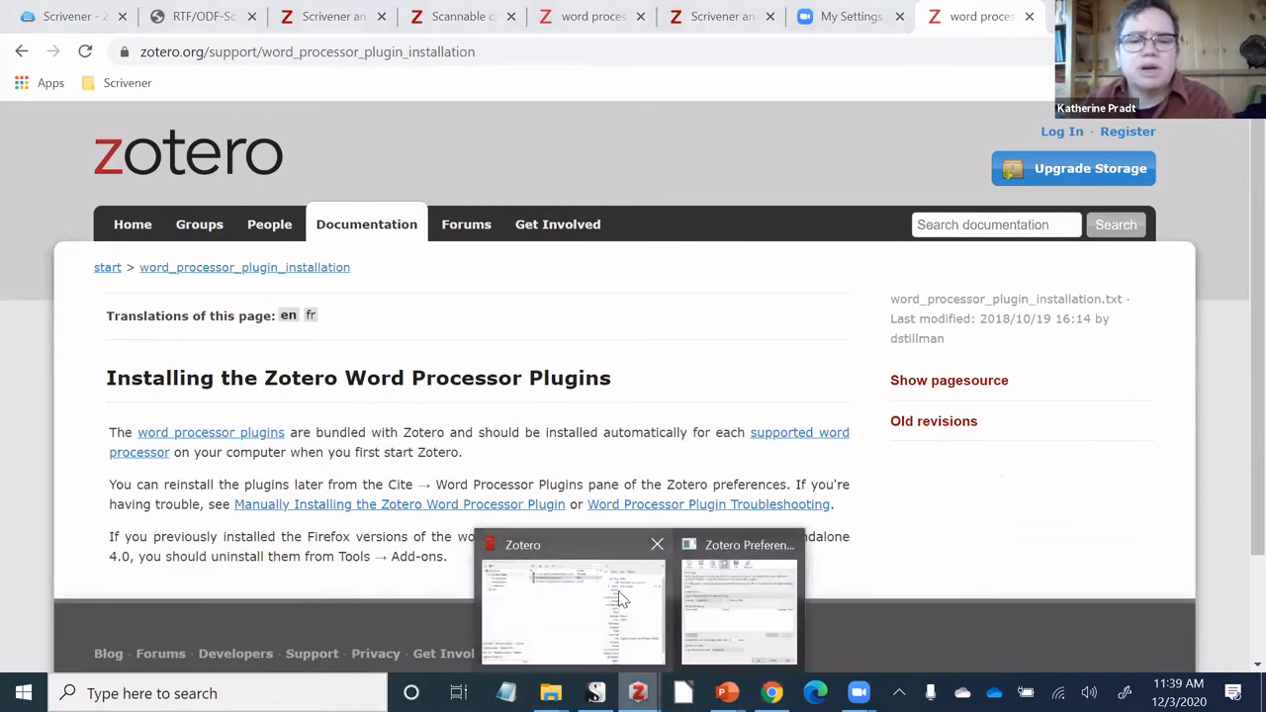
left_click(574, 609)
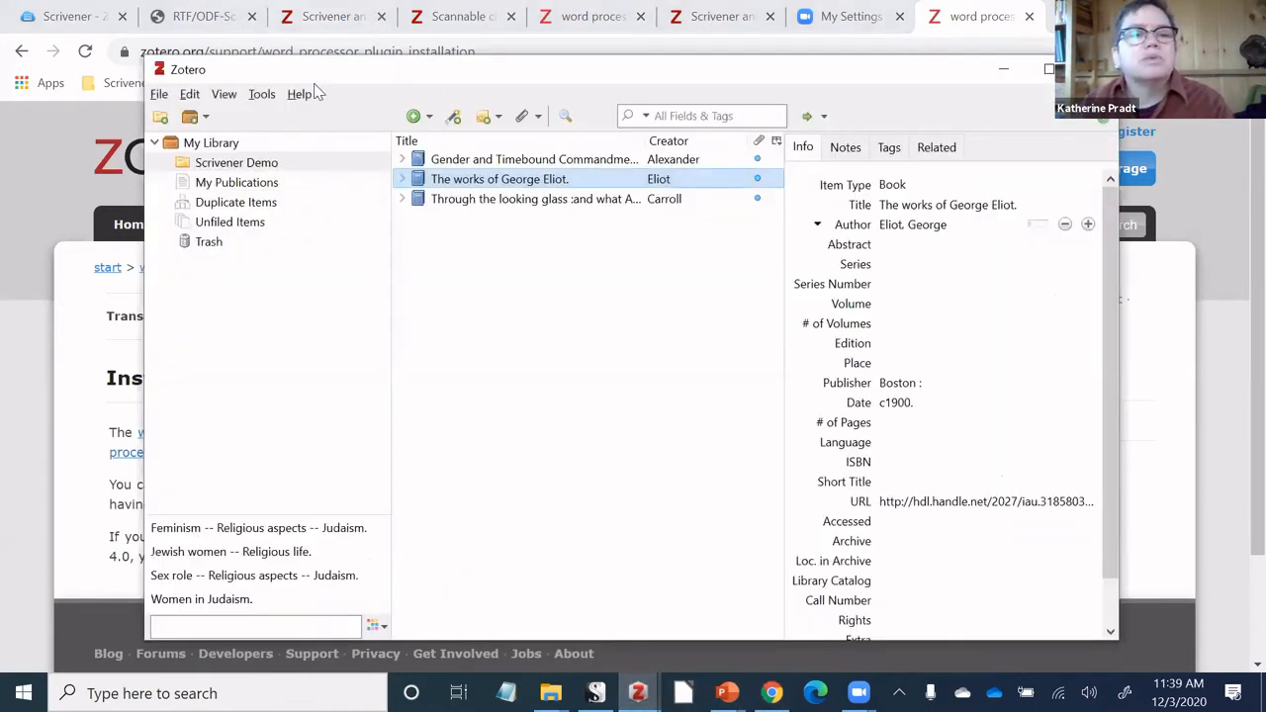
left_click(188, 94)
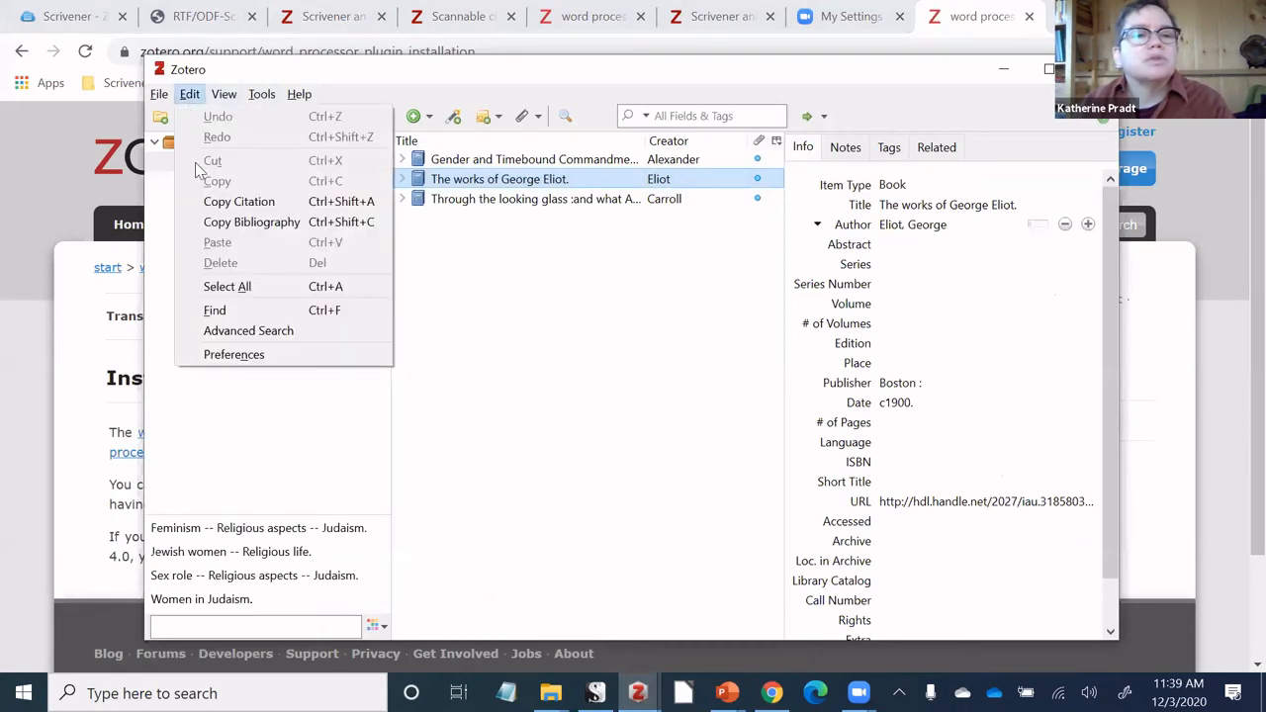
key("Return")
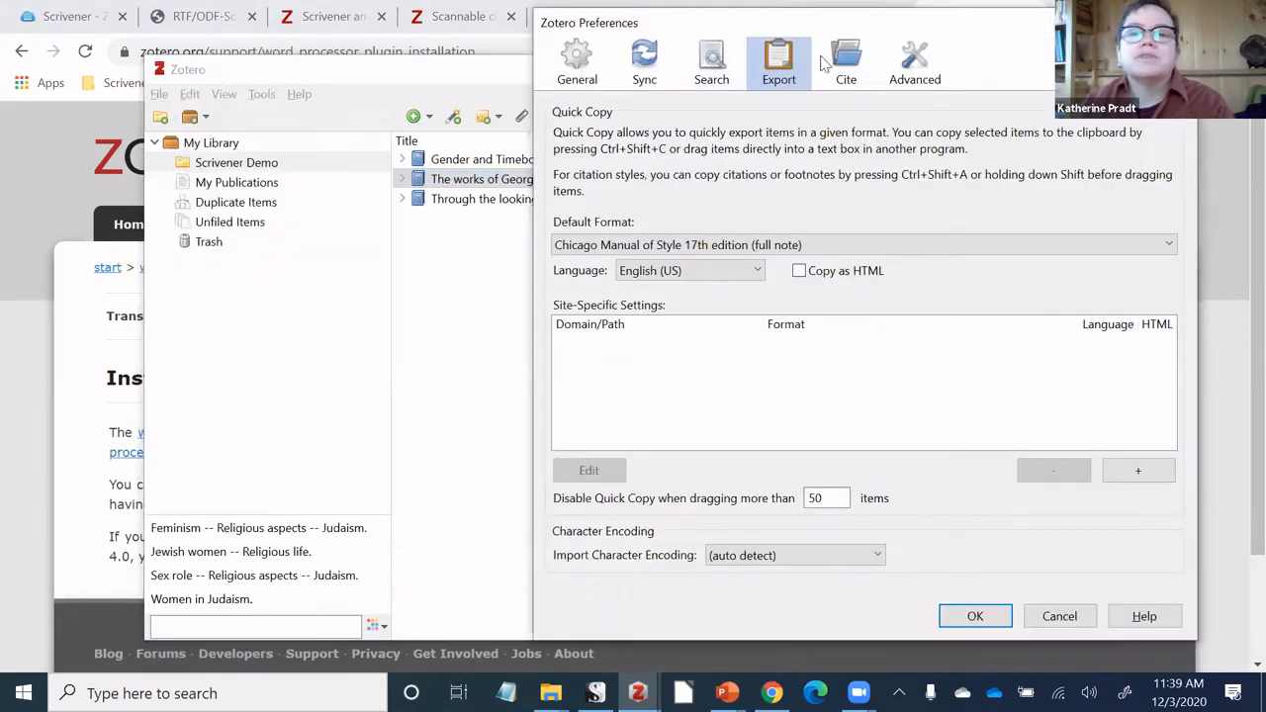
left_click(845, 61)
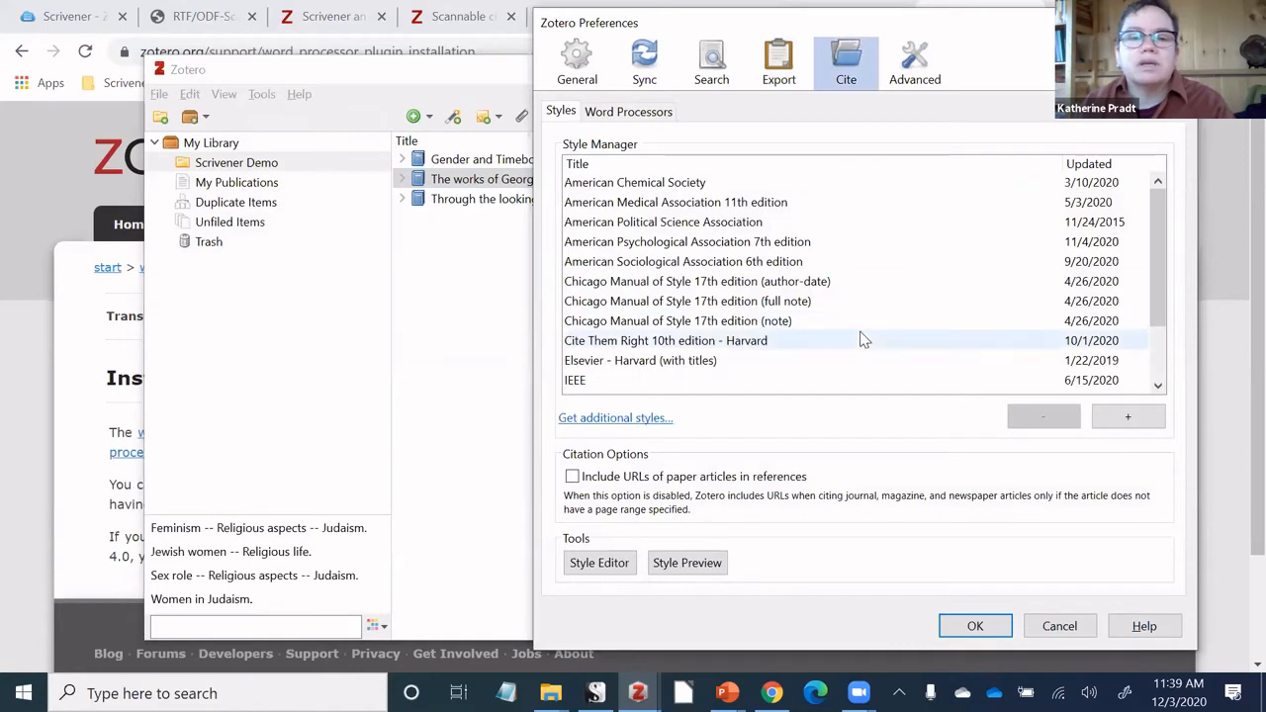
left_click(622, 113)
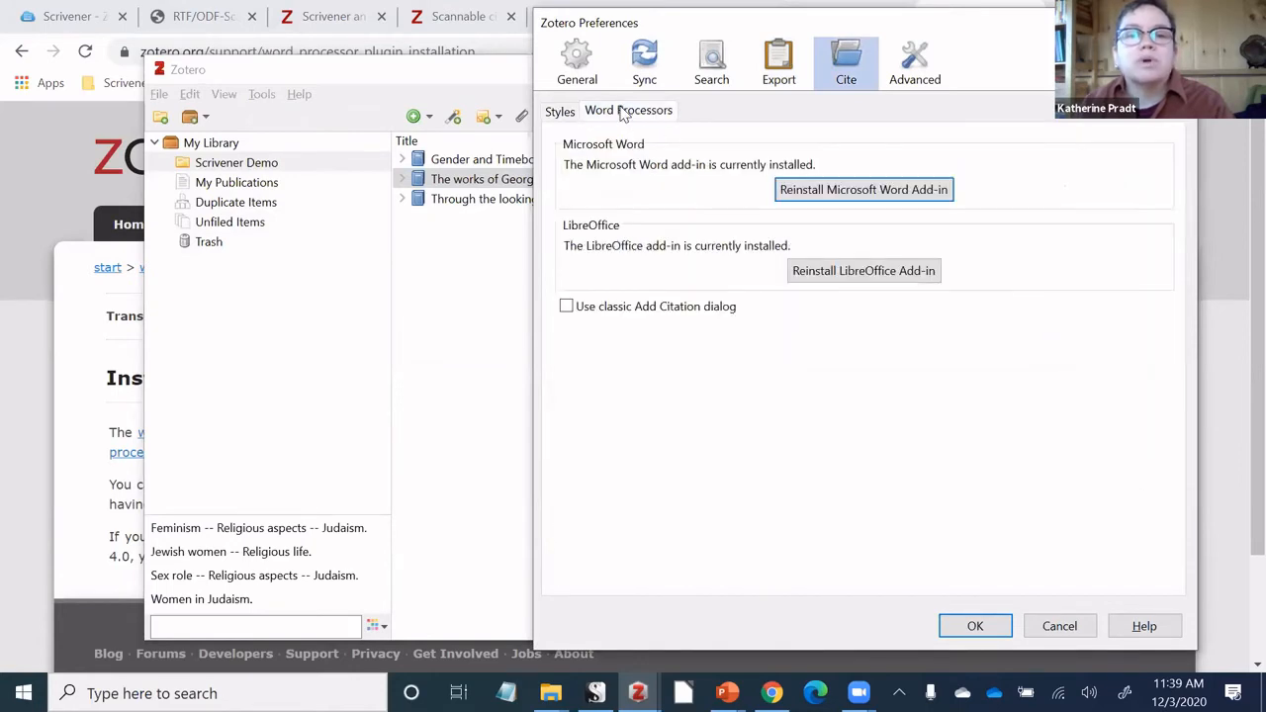
Reinstall the LibreOffice add-in using the installation at C:\Program Files\LibreOffice\program\unopkg.exe, and close the installation wizard.
left_click(866, 273)
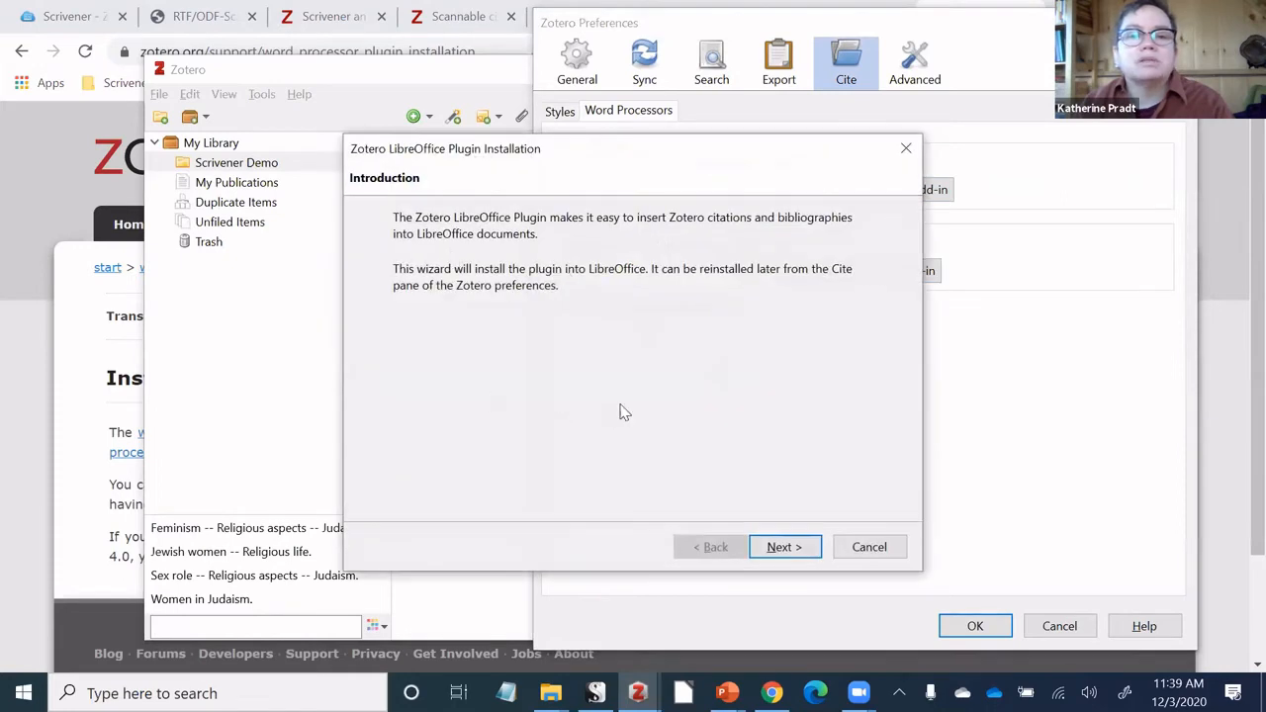
left_click(782, 547)
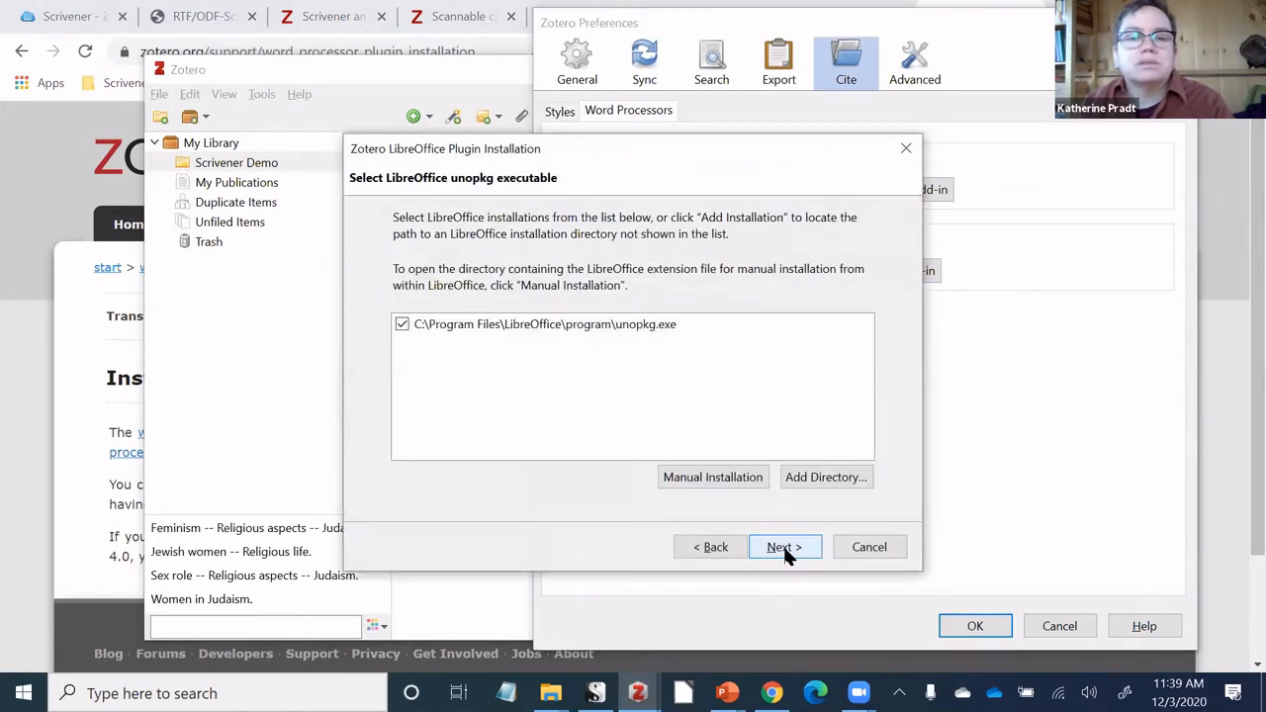
left_click(786, 550)
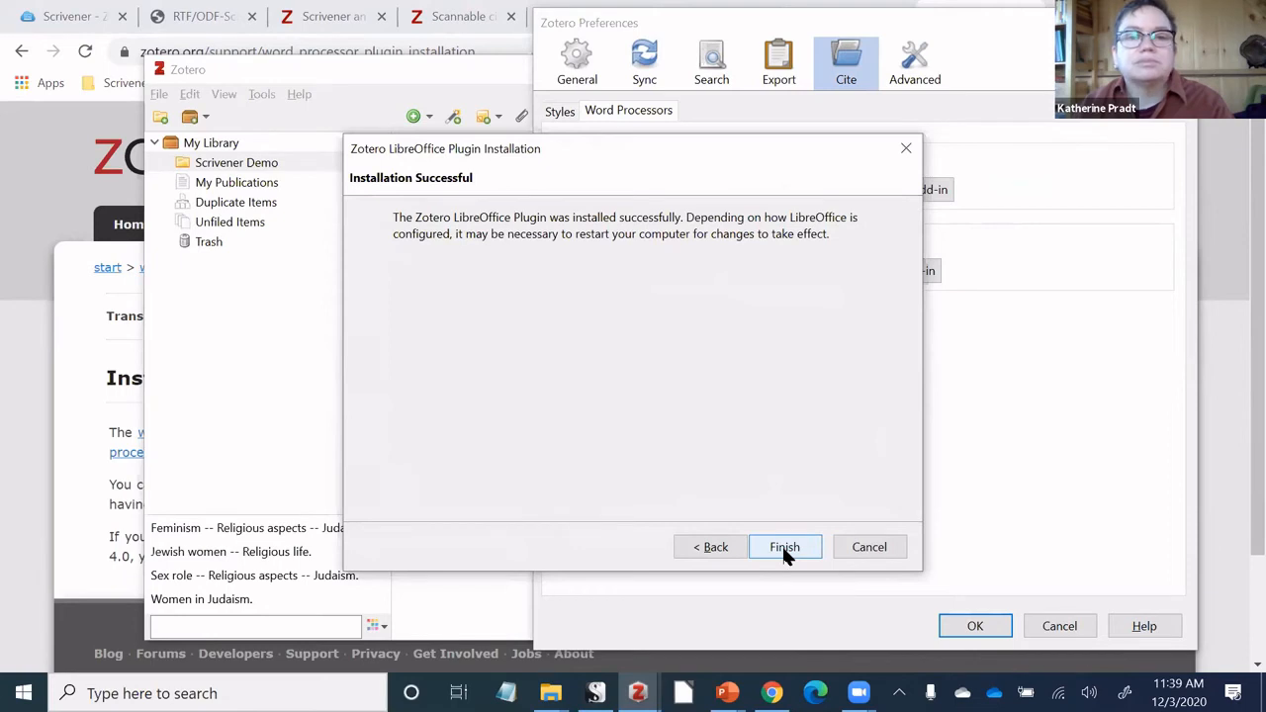
left_click(905, 156)
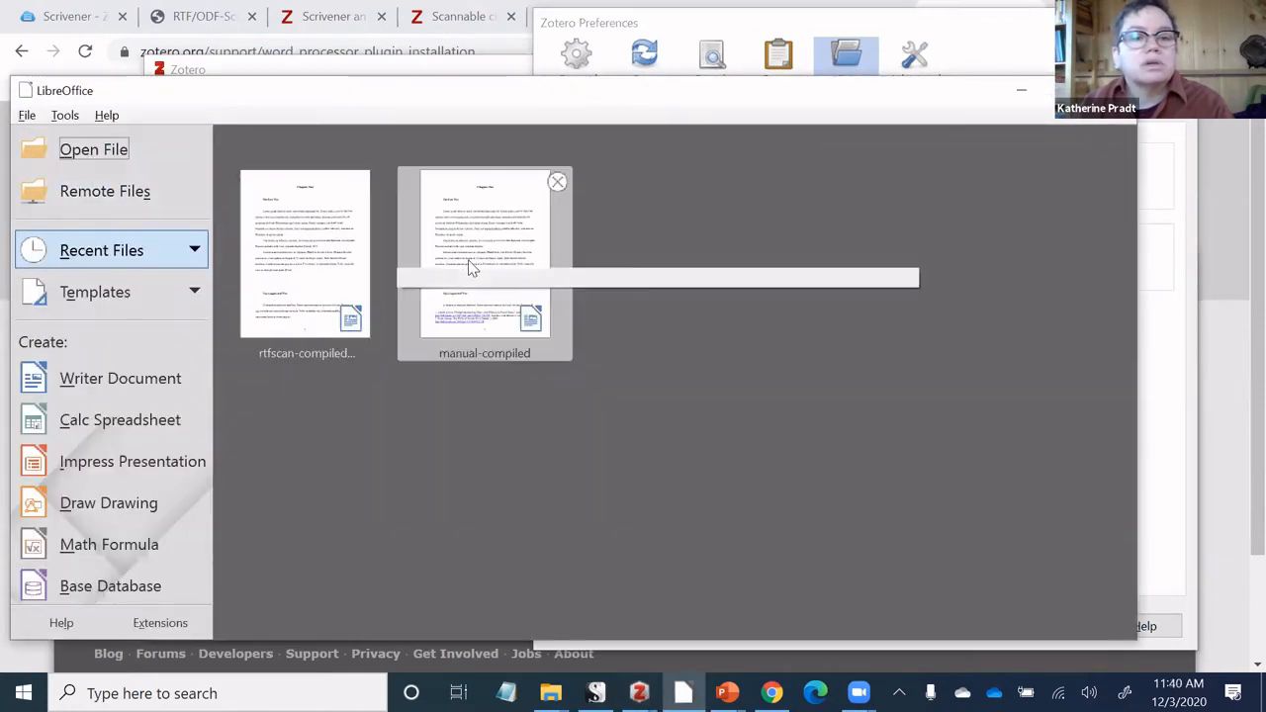
Open rtfscan-compiled (Scanned).rtf in LibreOffice Writer and review its in-text citations and the bibliography in the back matter.
left_click(298, 265)
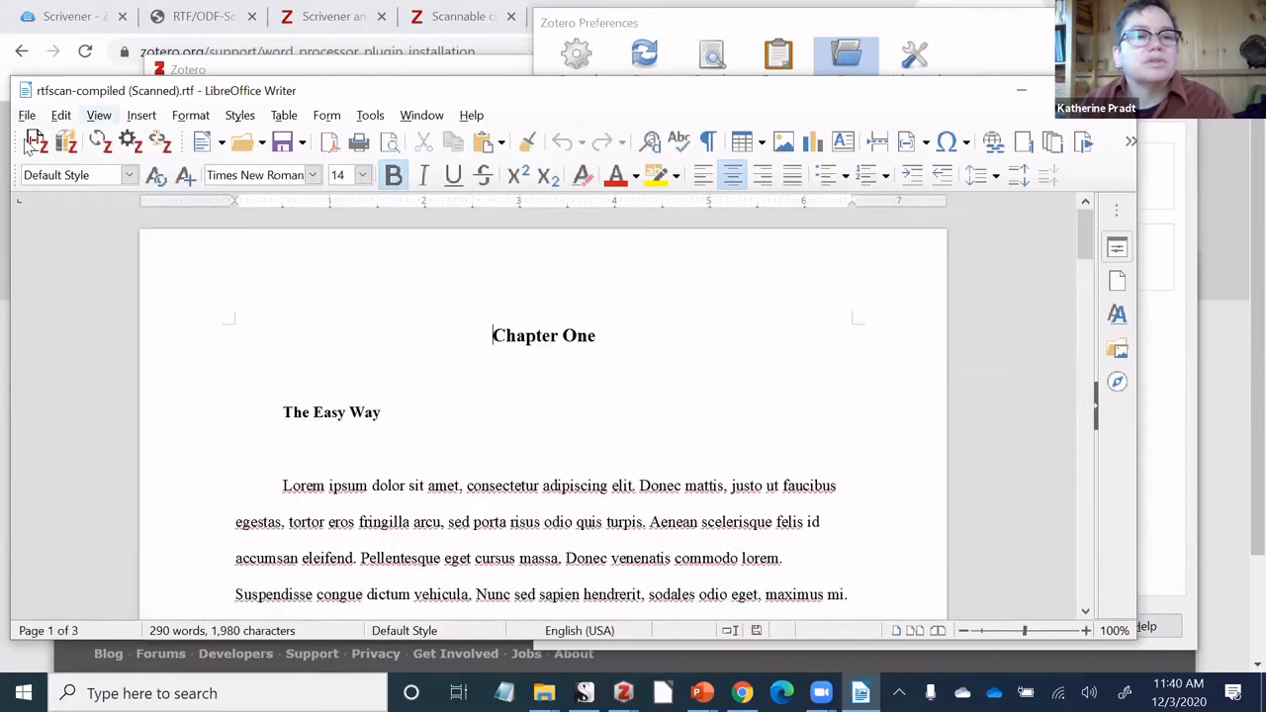
scroll(502, 458, "down", 3)
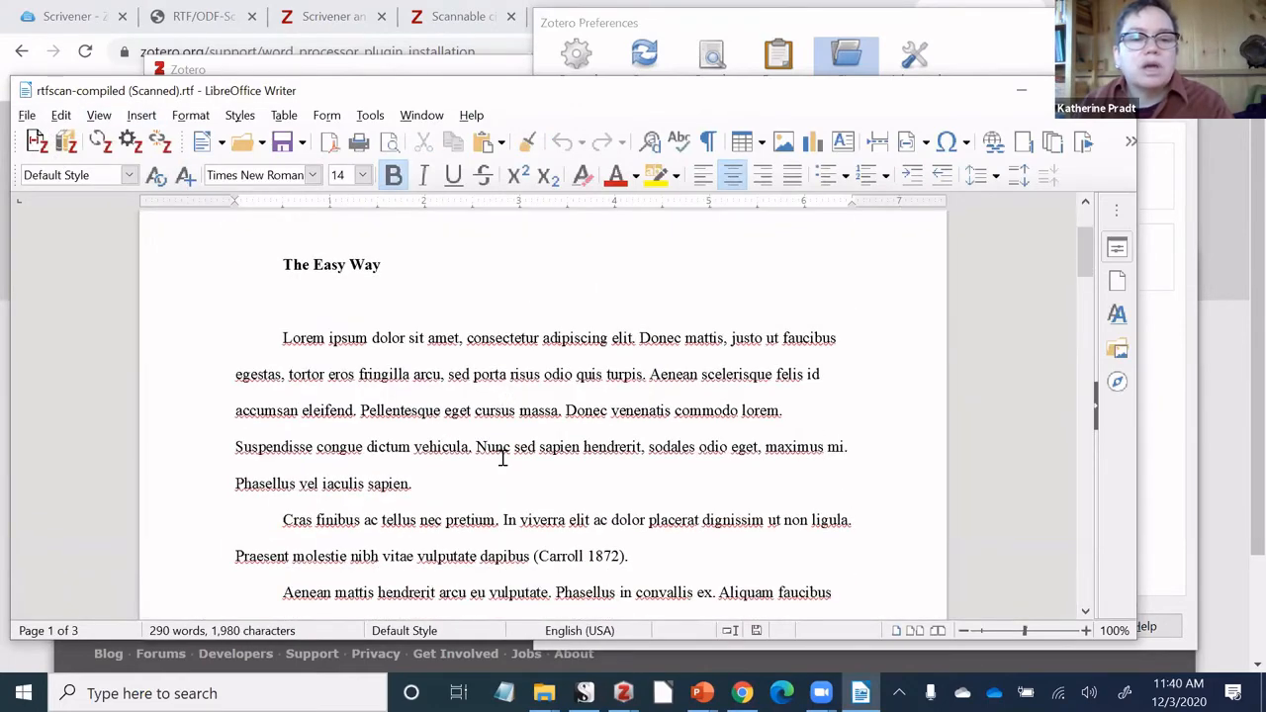
scroll(502, 458, "down", 1)
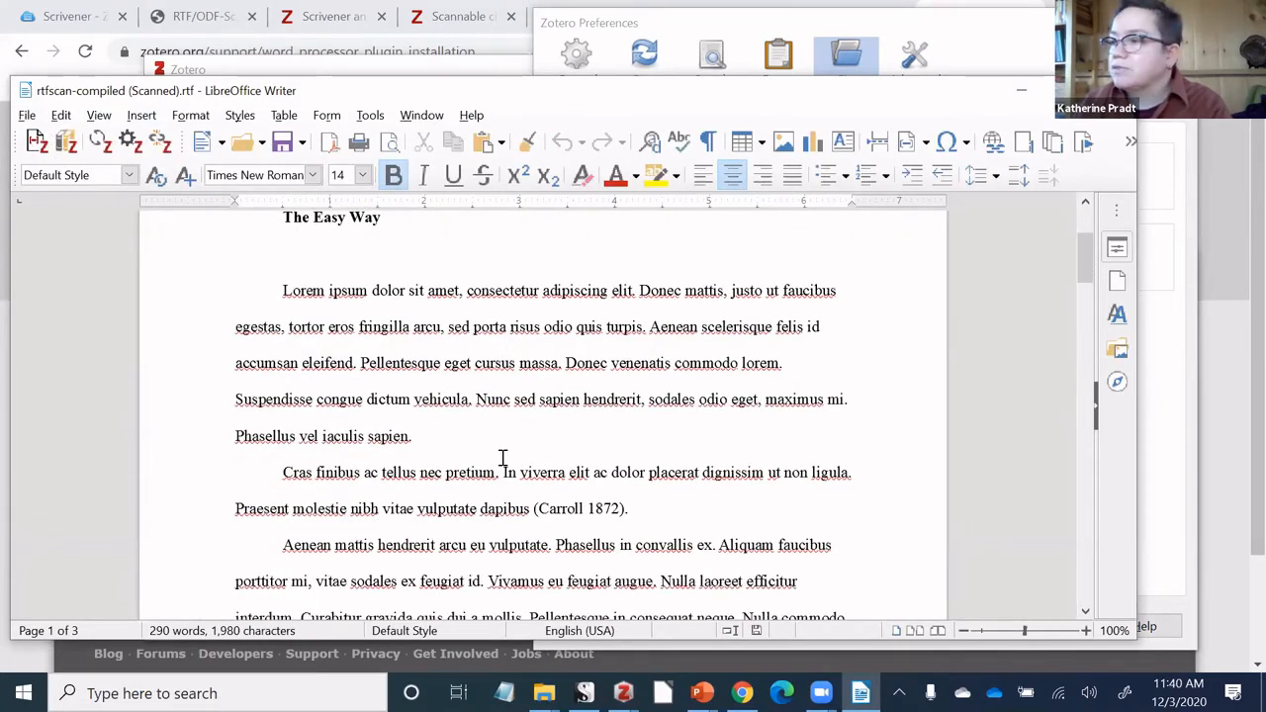
scroll(503, 458, "down", 3)
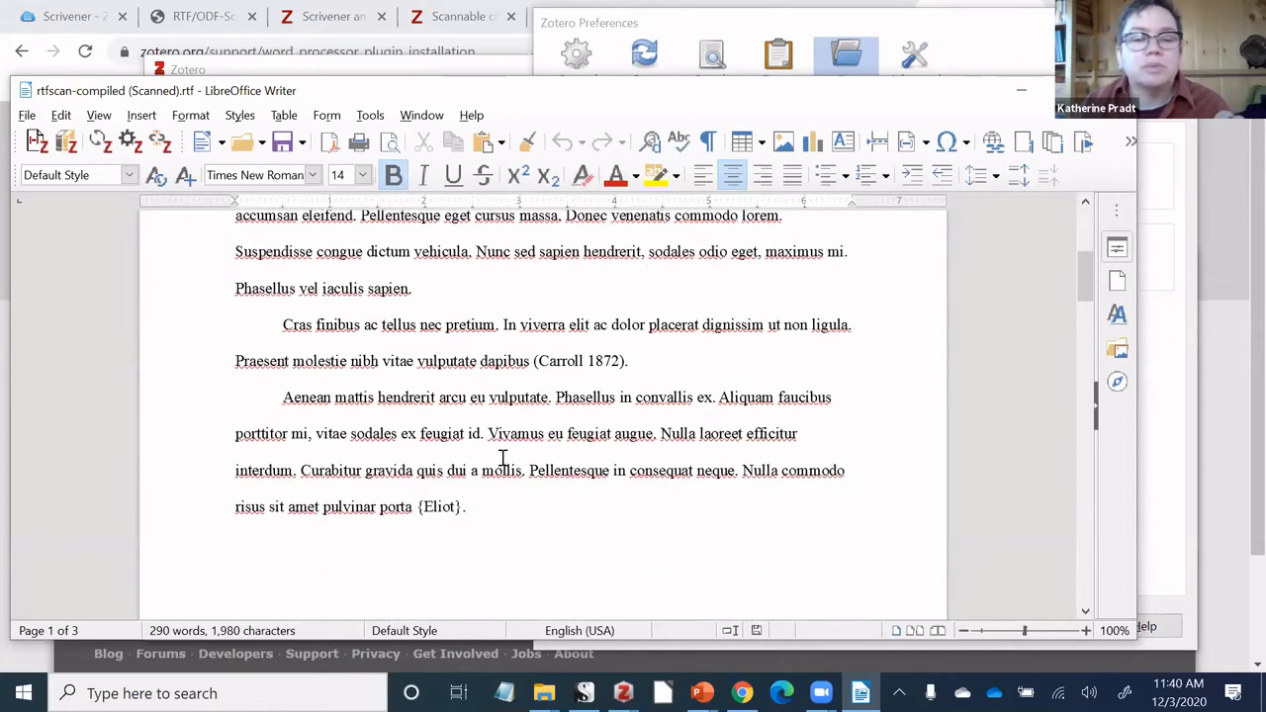
scroll(503, 458, "down", 2)
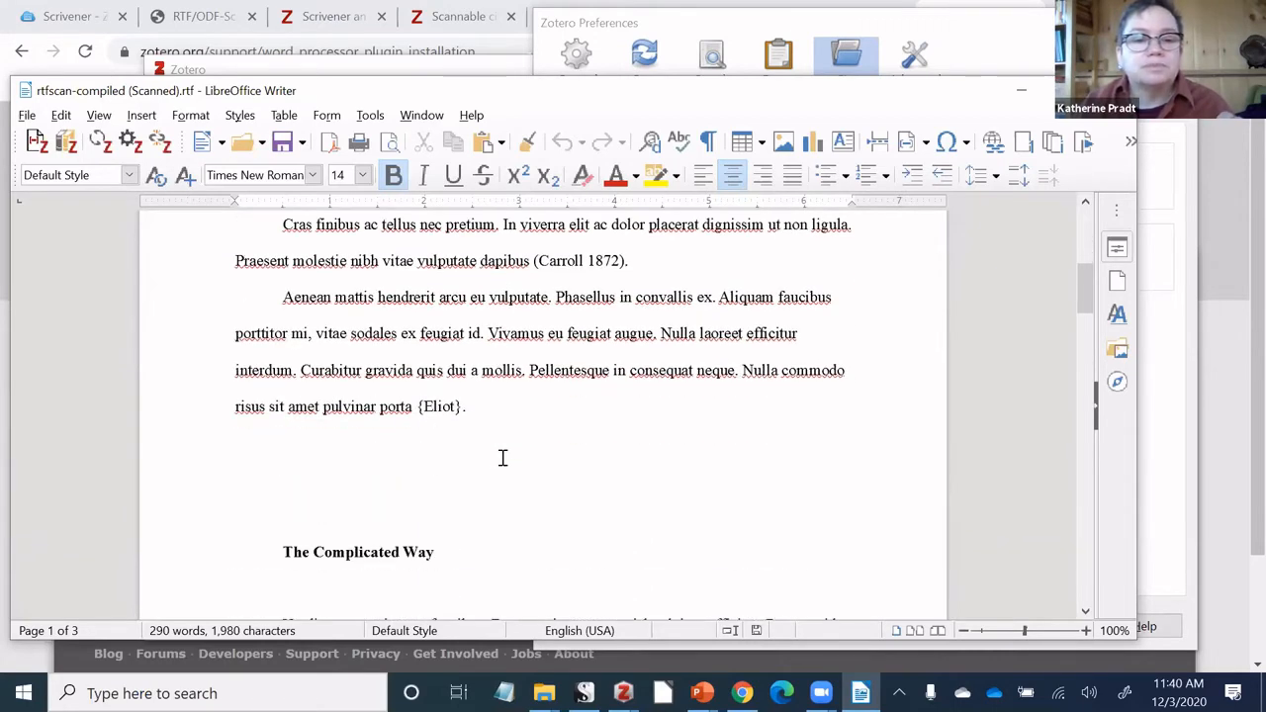
scroll(503, 458, "down", 20)
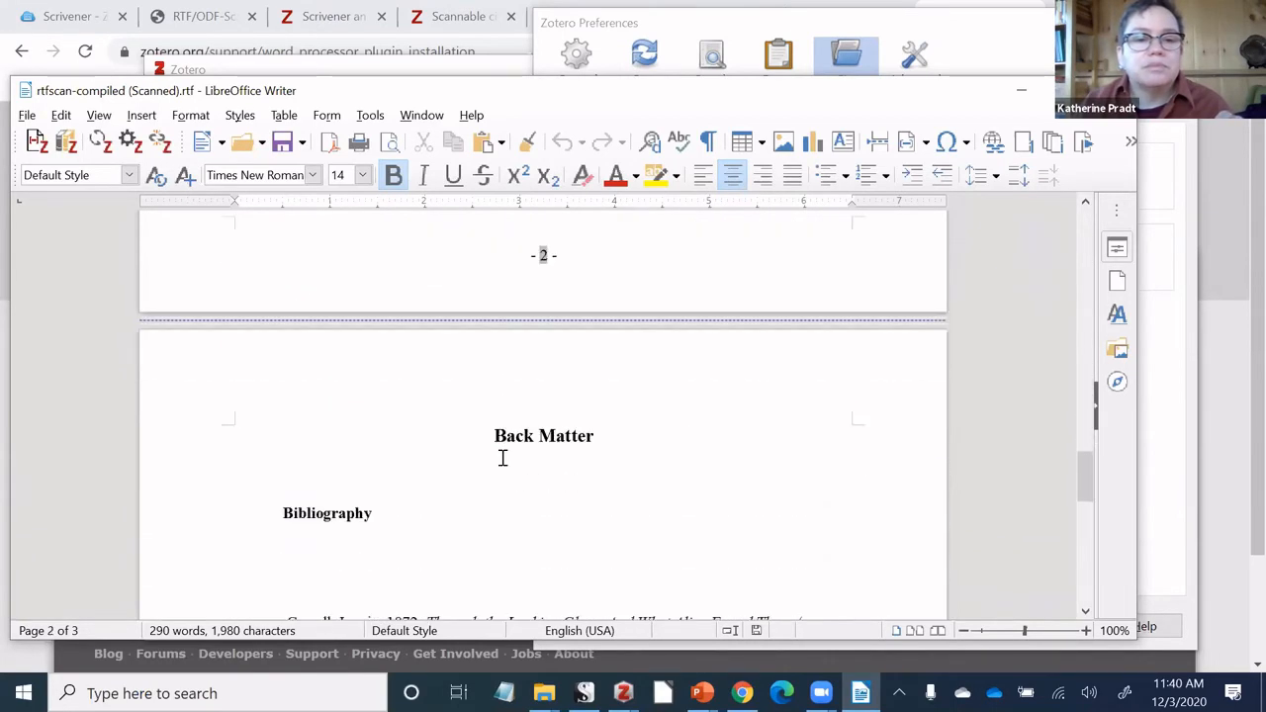
scroll(502, 458, "down", 4)
left_click(410, 427)
left_click(653, 463)
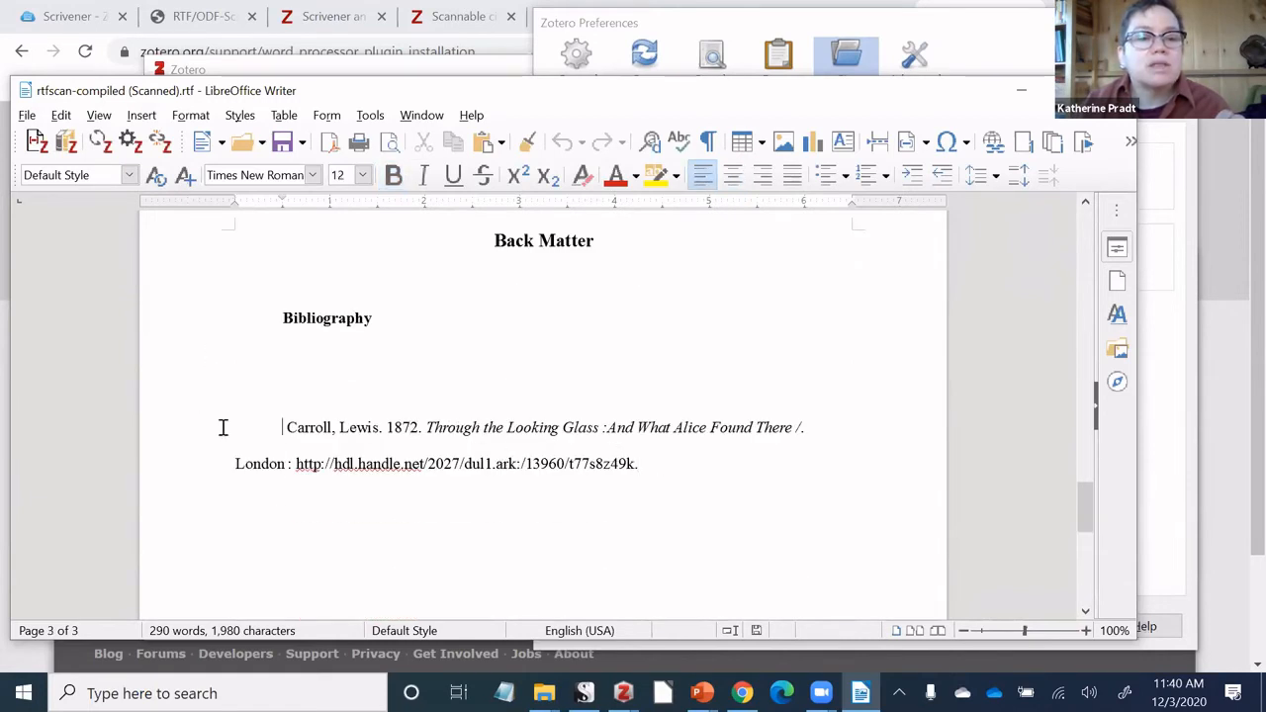
Close Zotero's preferences and correct the Carroll book's title to "Through the looking glass: and what Alice found there".
left_click(967, 54)
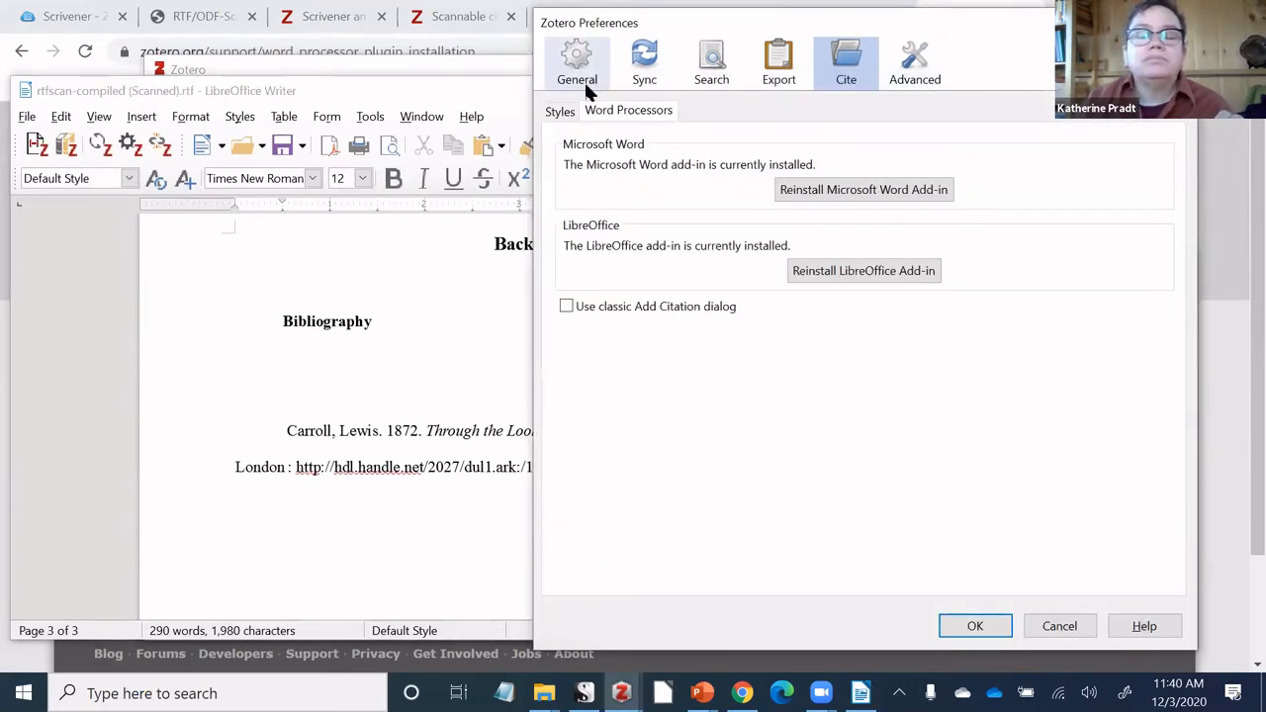
left_click(976, 626)
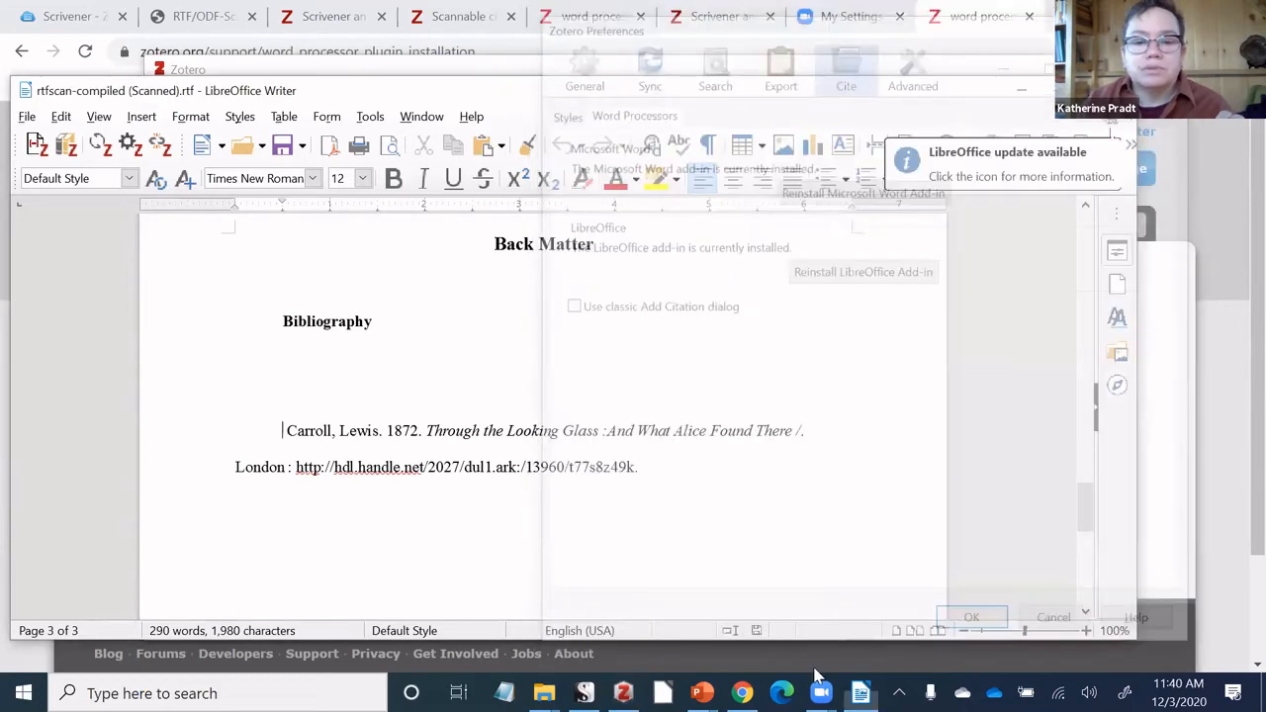
left_click(621, 693)
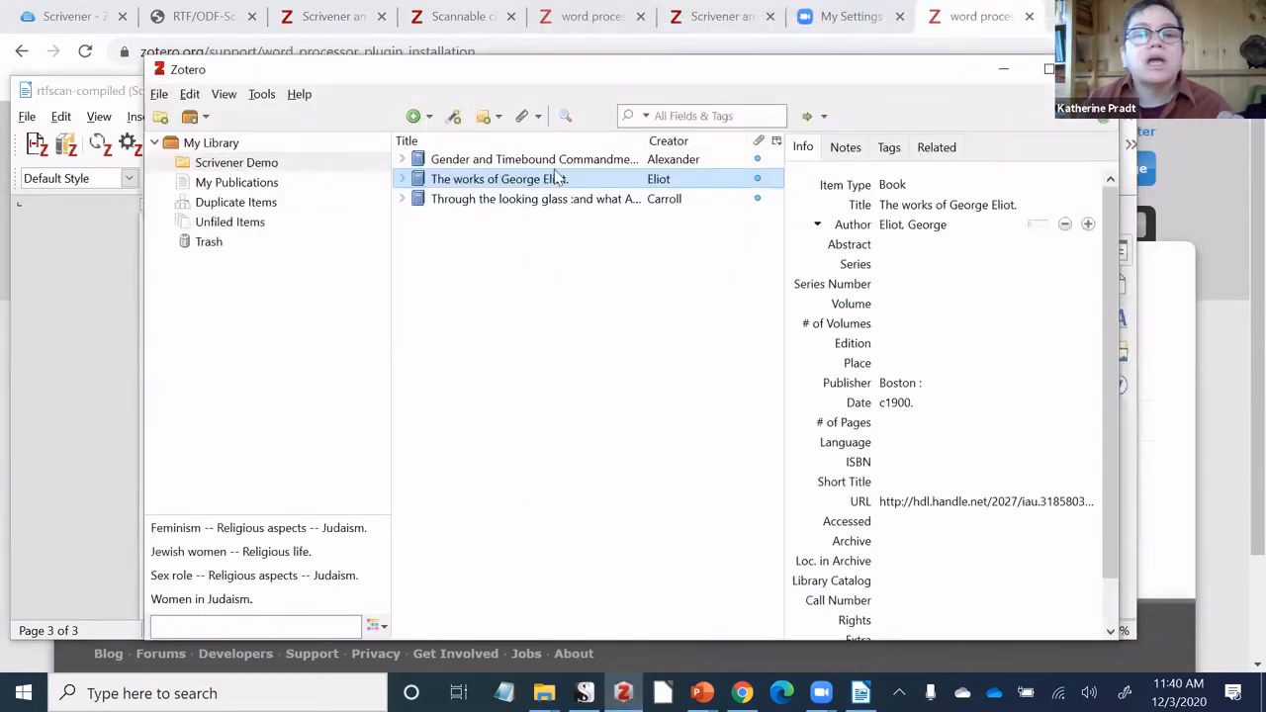
left_click(526, 201)
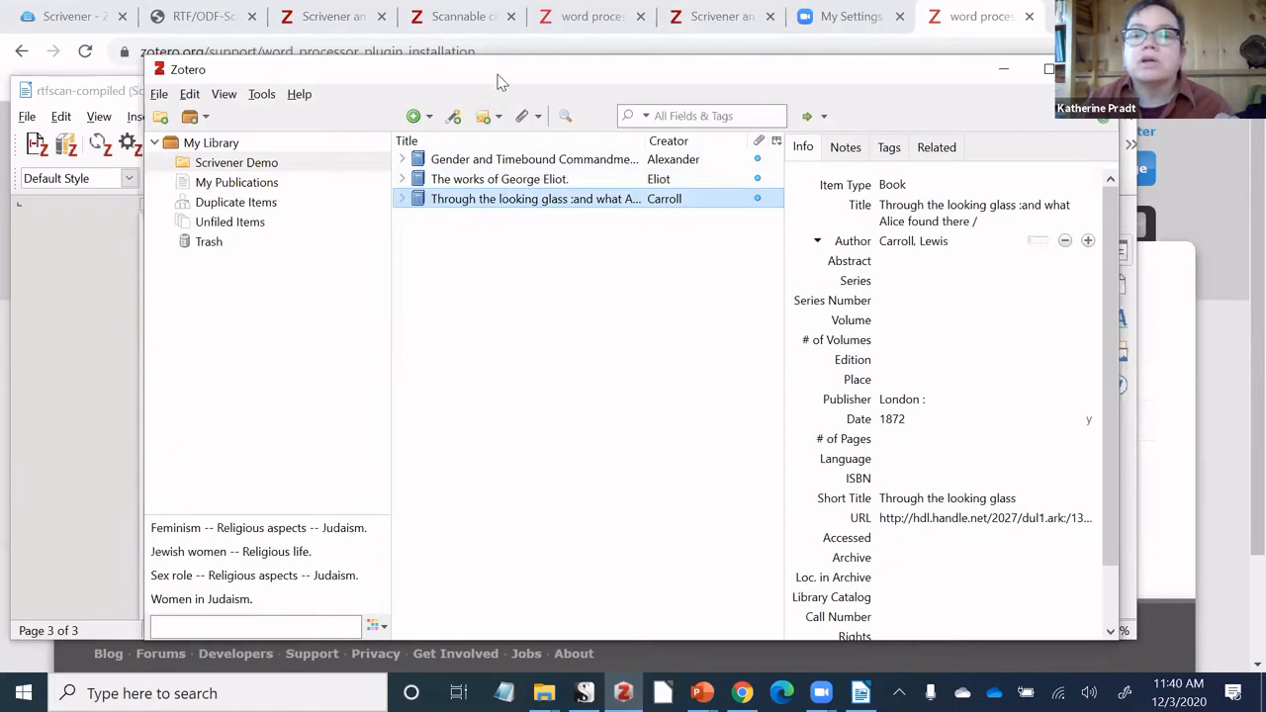
left_click(950, 185)
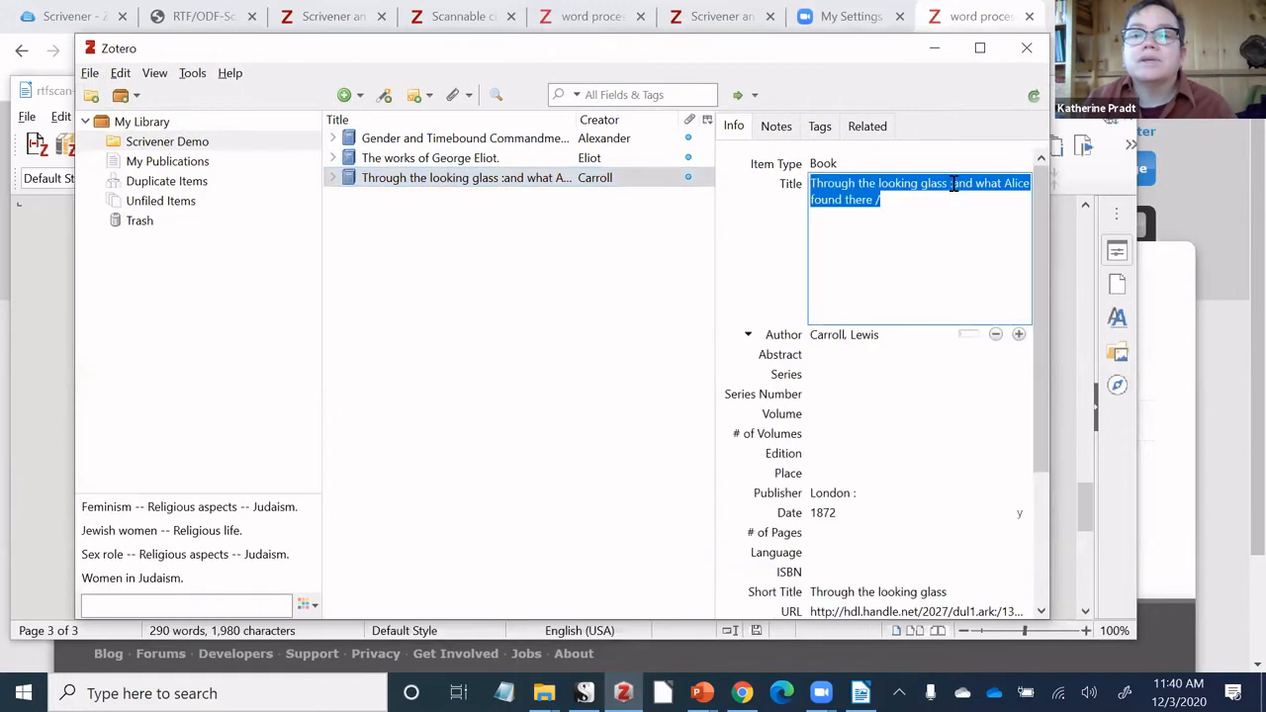
left_click(953, 187)
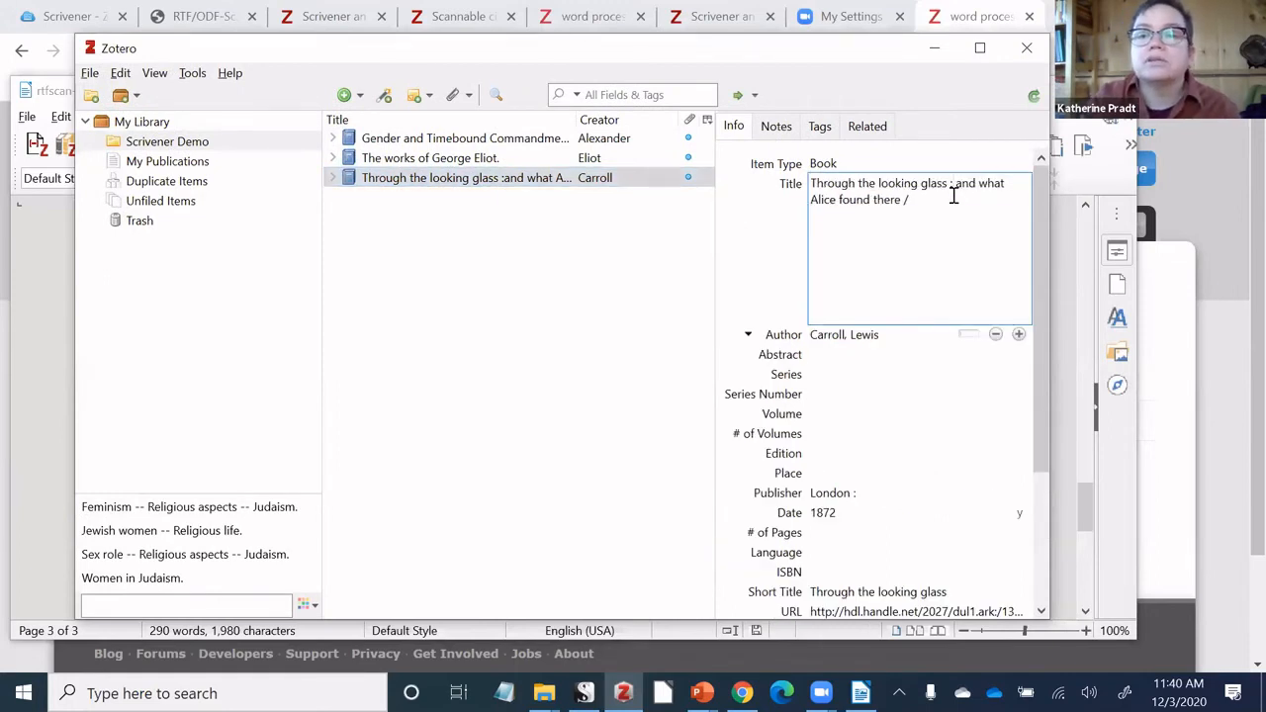
key("BackSpace")
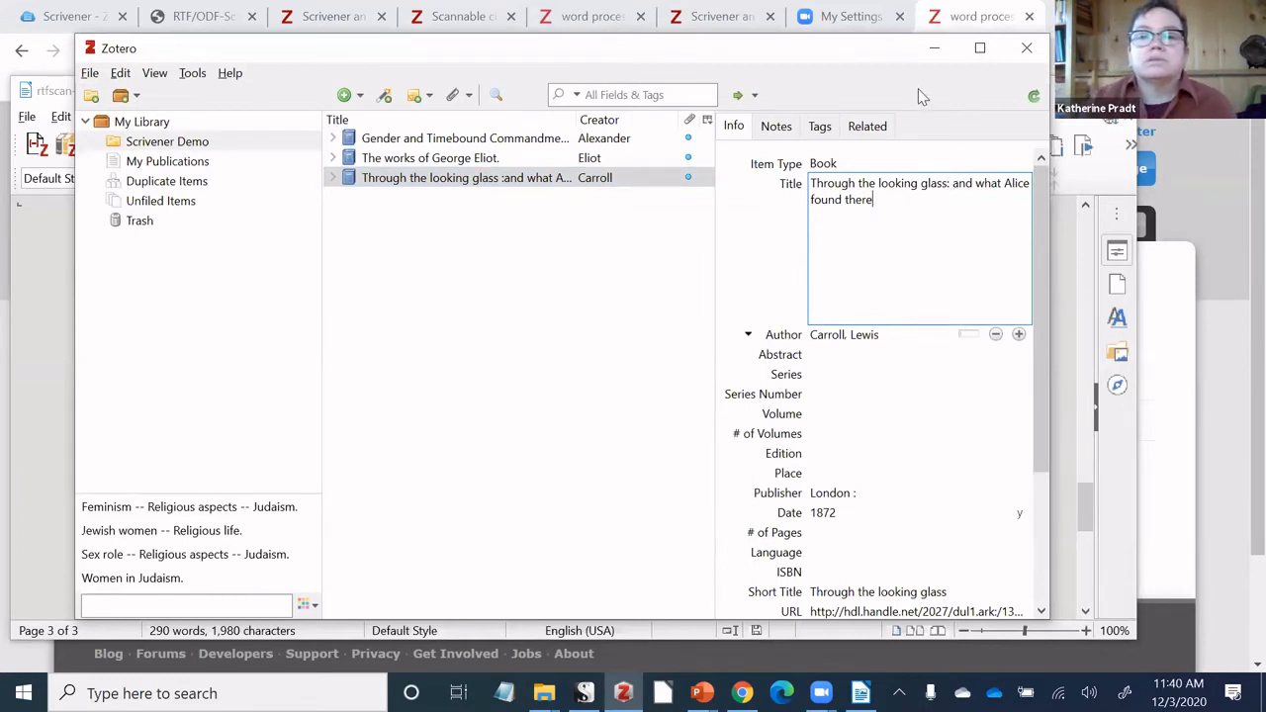
left_click(1036, 96)
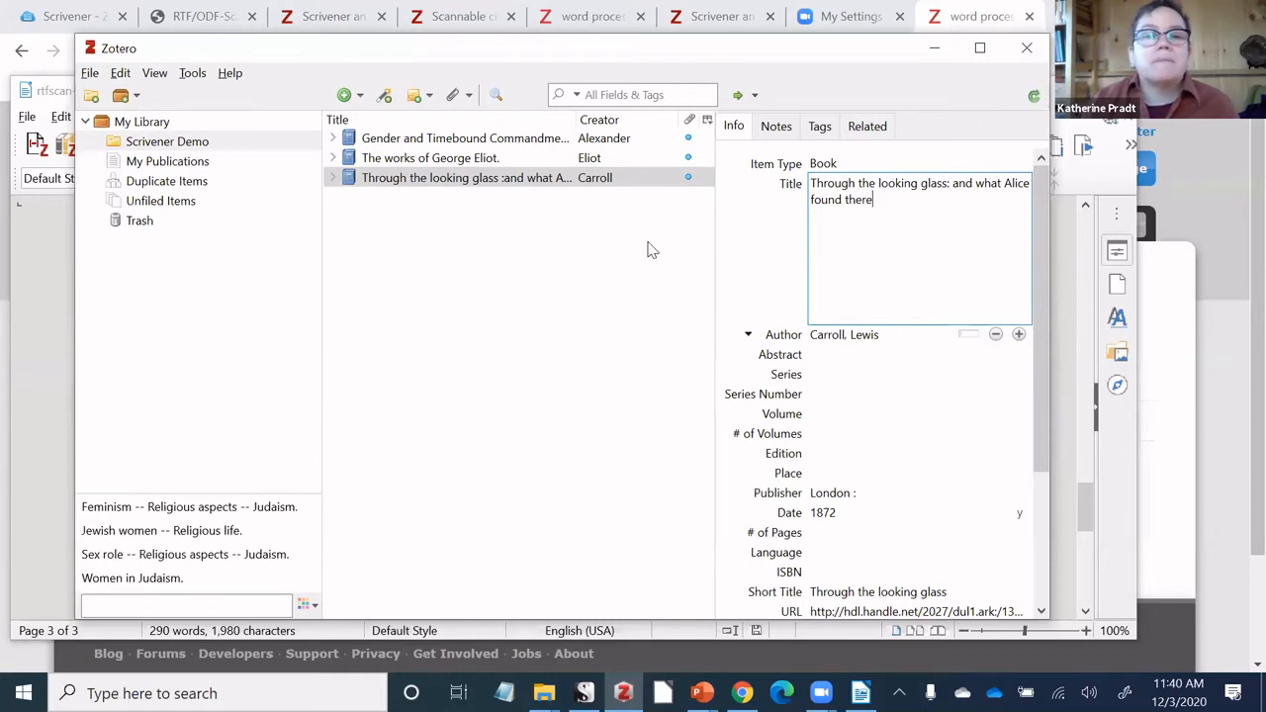
Return to the scanned document in LibreOffice Writer and try to refresh its Zotero citations.
left_click(25, 254)
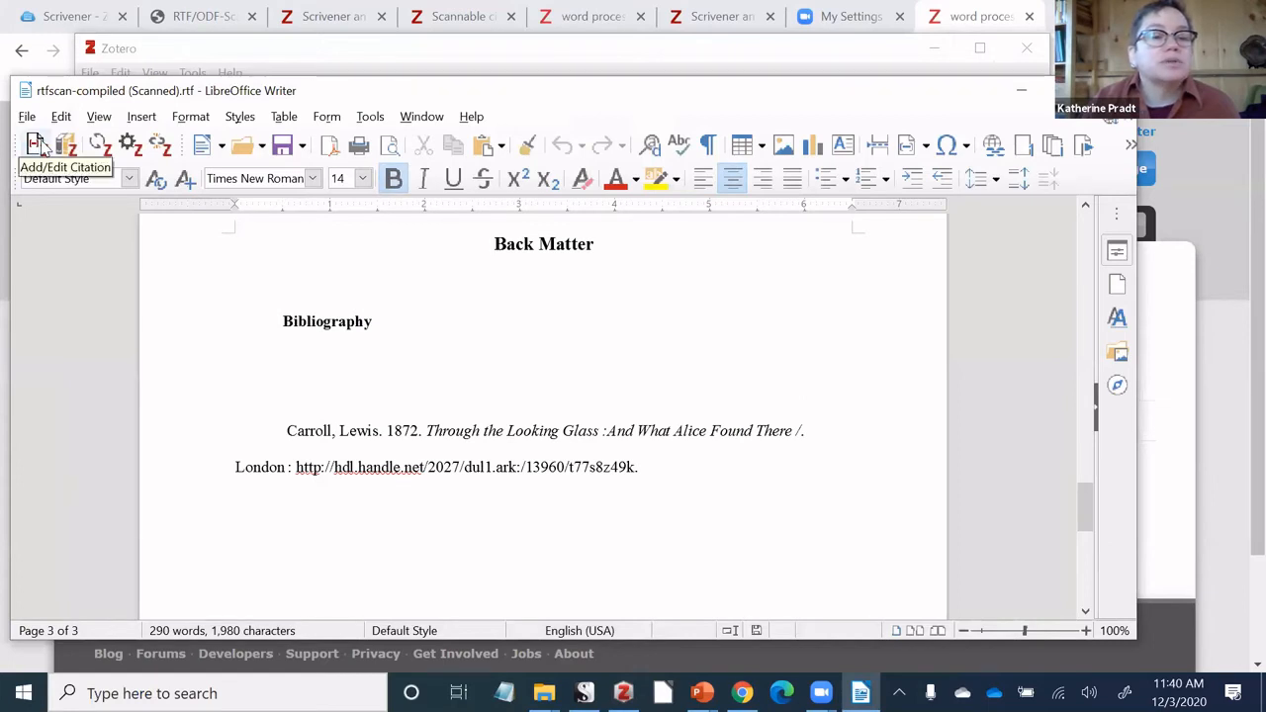
left_click(99, 146)
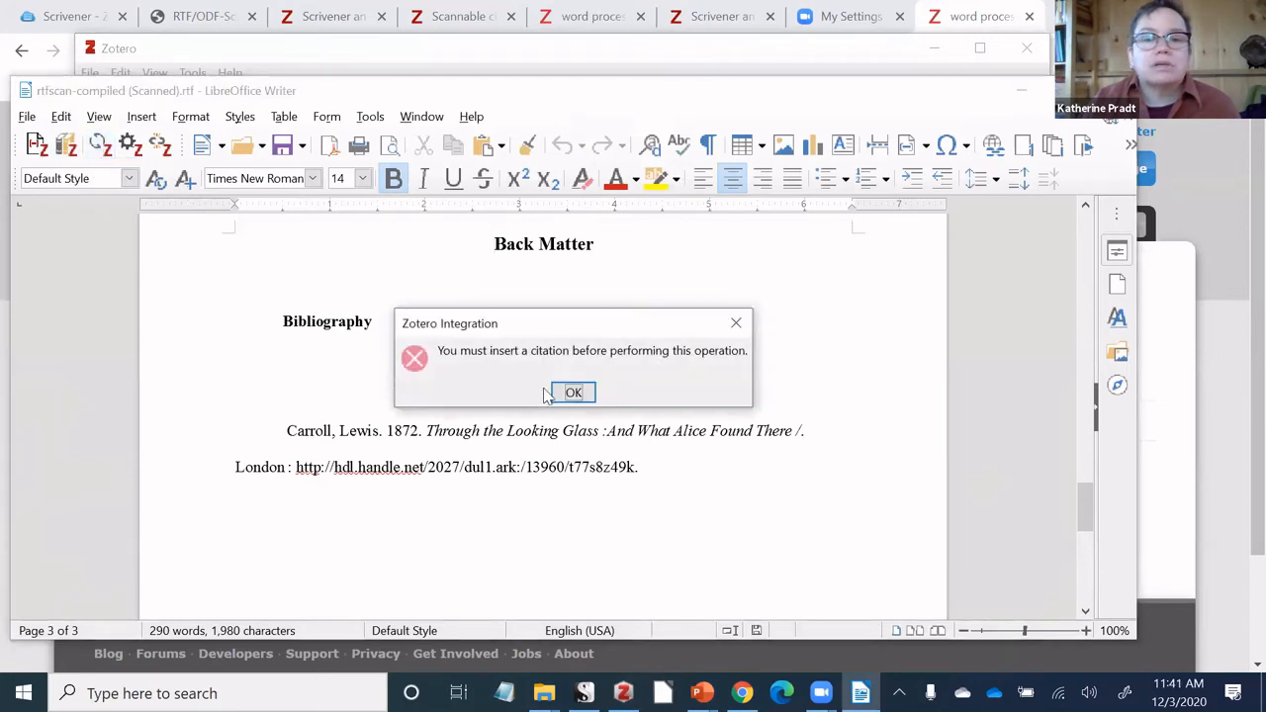
left_click(560, 395)
Examine the Carroll and Eliot citations in the scanned document's section "The Easy Way".
scroll(461, 387, "up", 6)
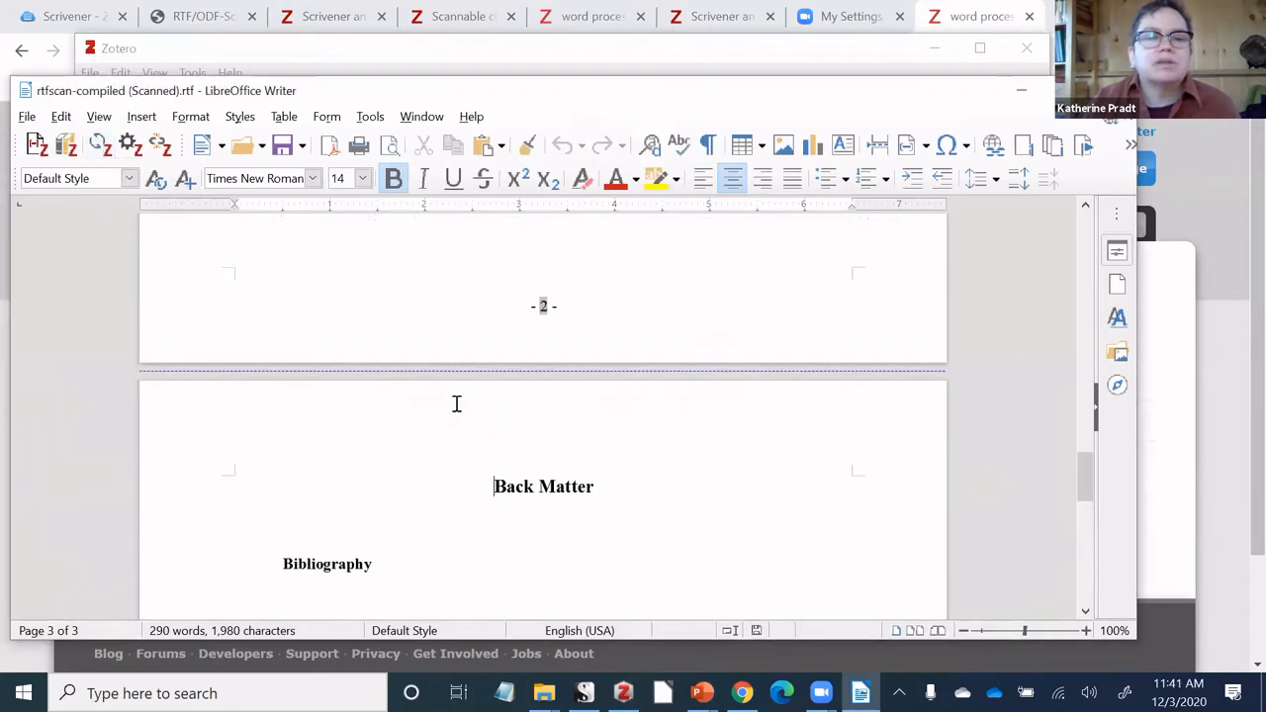
scroll(456, 403, "up", 10)
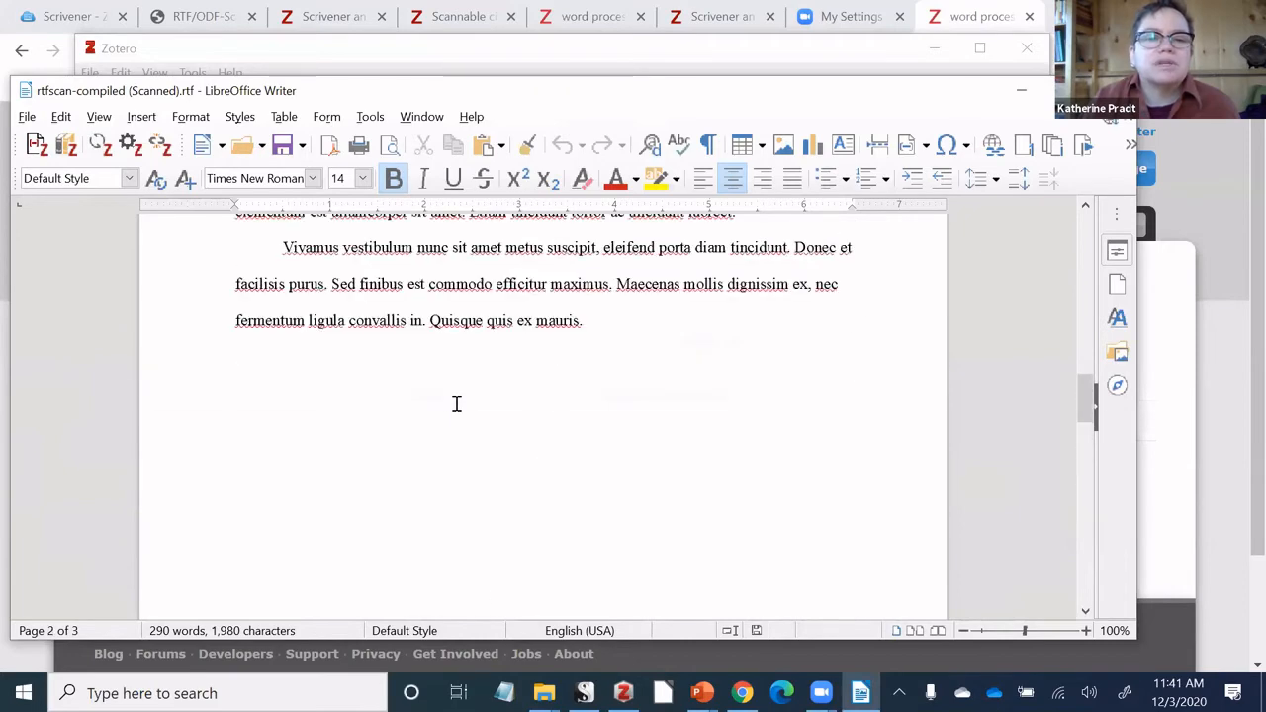
scroll(456, 404, "up", 12)
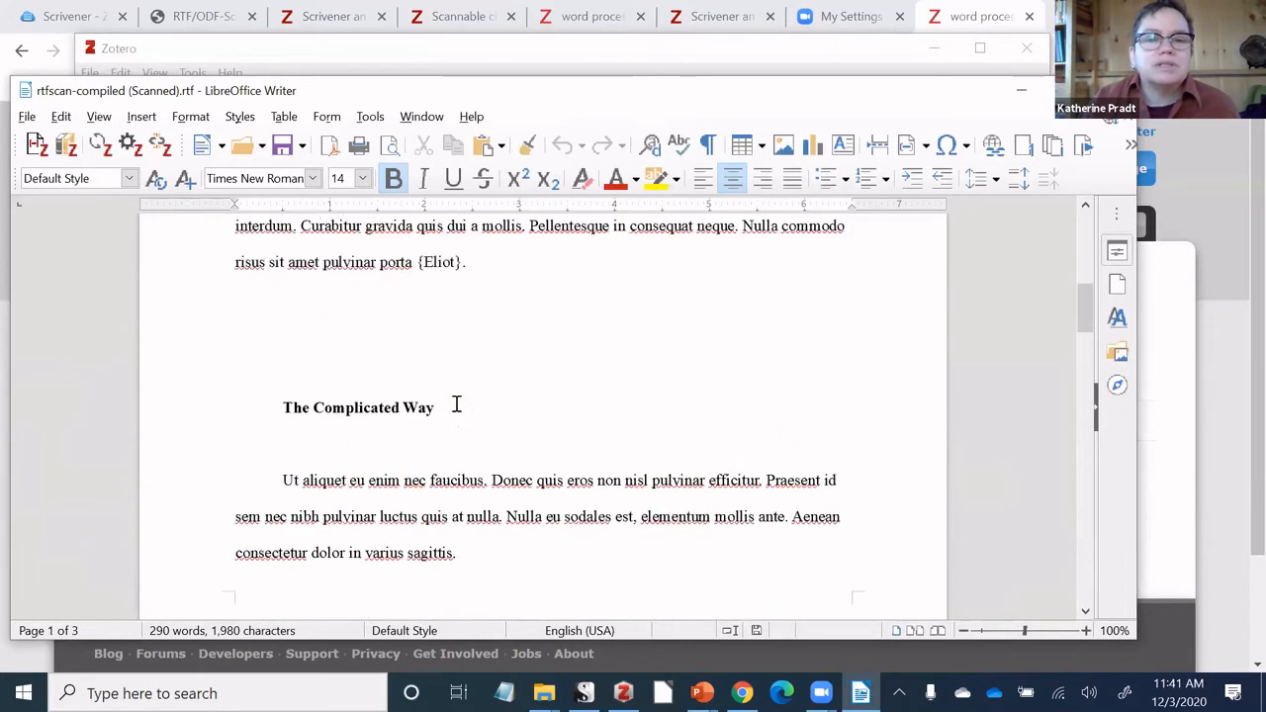
left_click(622, 312)
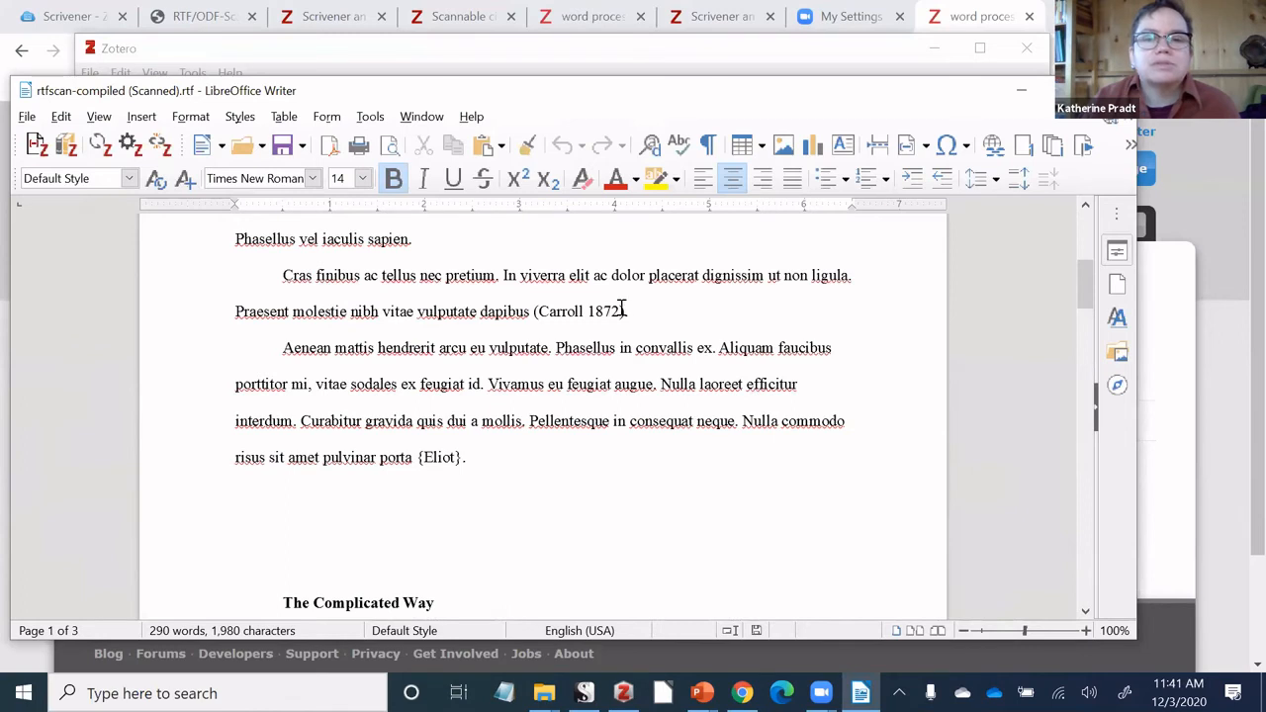
left_click_drag(532, 311, 623, 312)
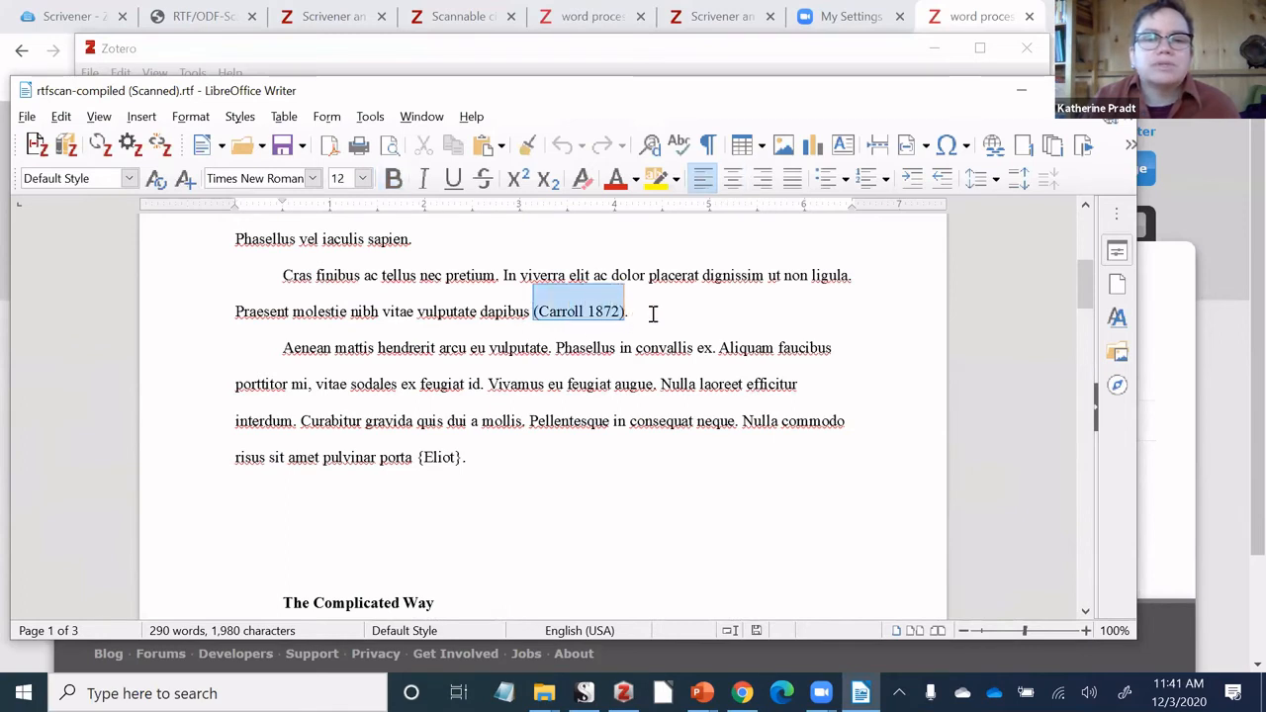
left_click(651, 313)
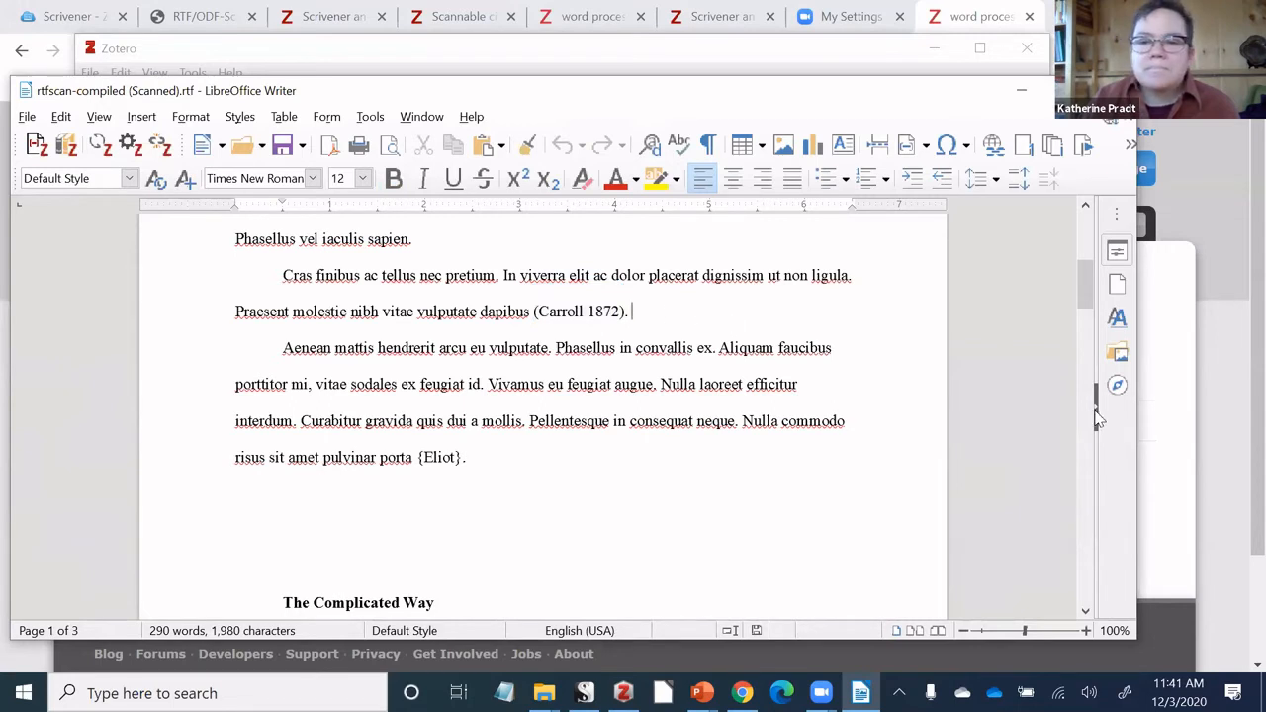
left_click(622, 483)
left_click(558, 451)
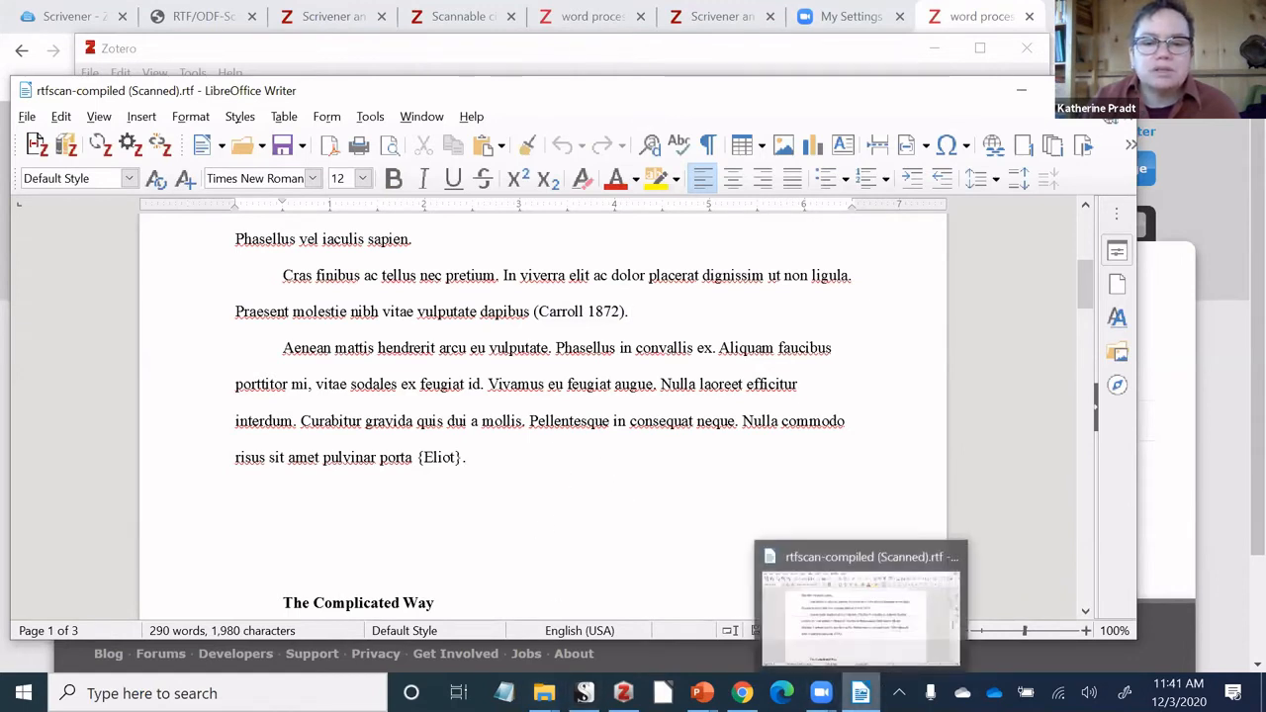
Switch to Scrivener and add a comma after Eliot inside the curly-bracket citation at the end of Part One.
mouse_move(624, 692)
left_click(632, 626)
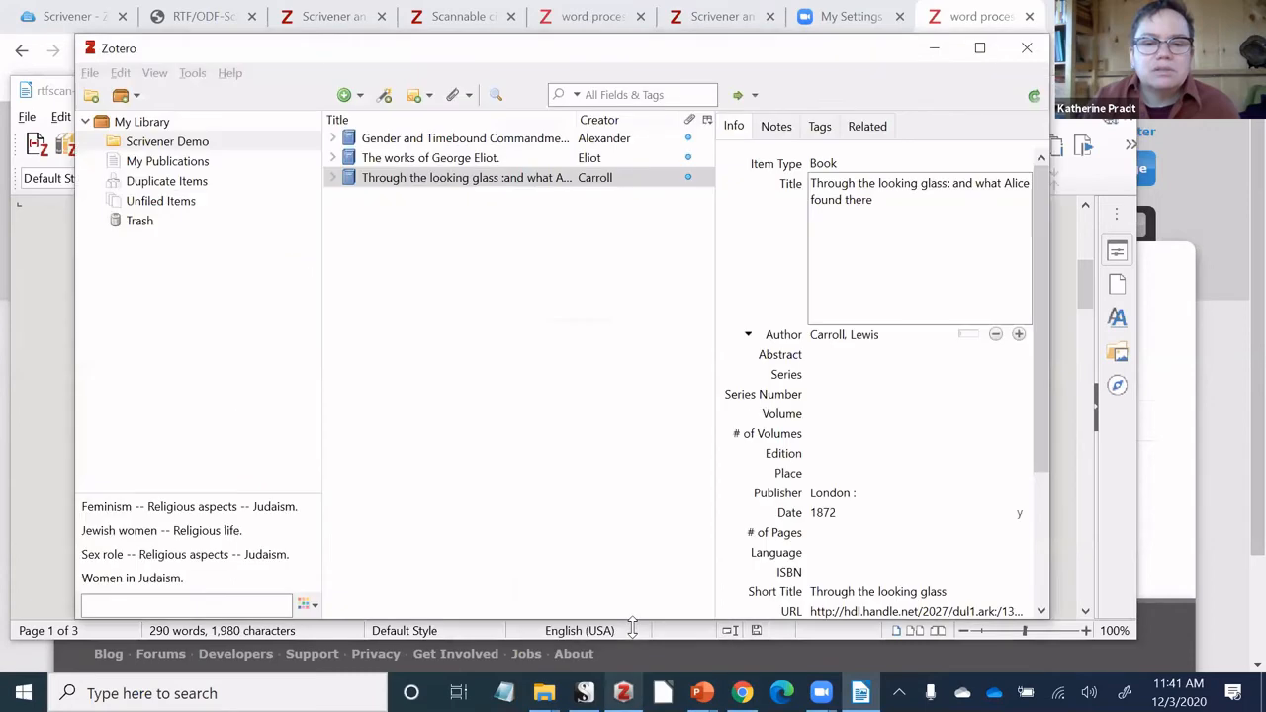
left_click(554, 539)
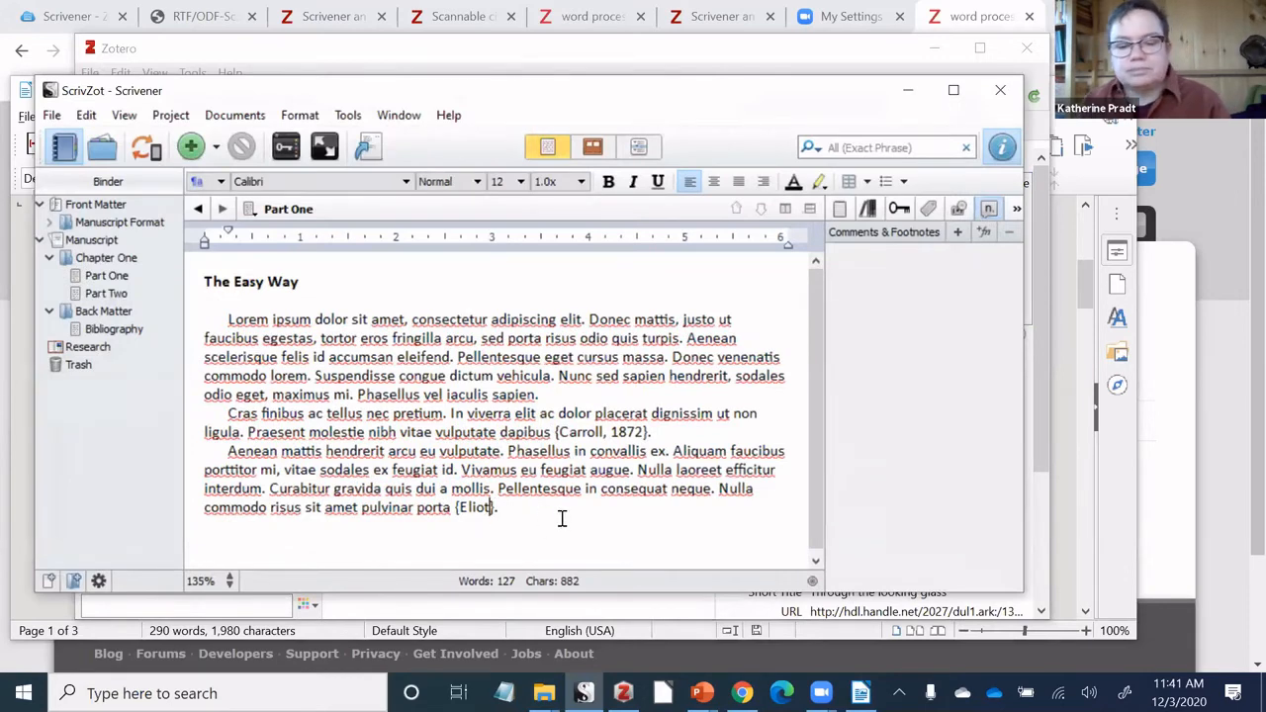
type(",")
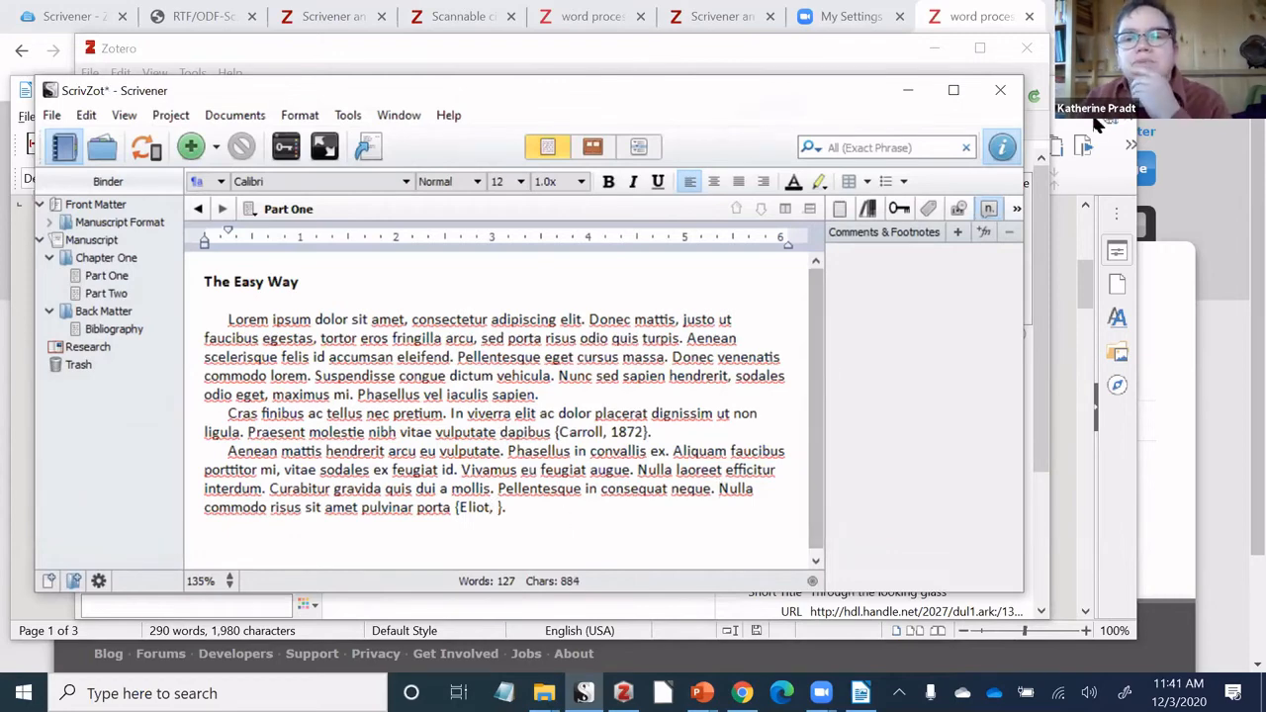
Close the scanned document in LibreOffice Writer and move the Scrivener window slightly up on the desktop.
key("alt+Tab")
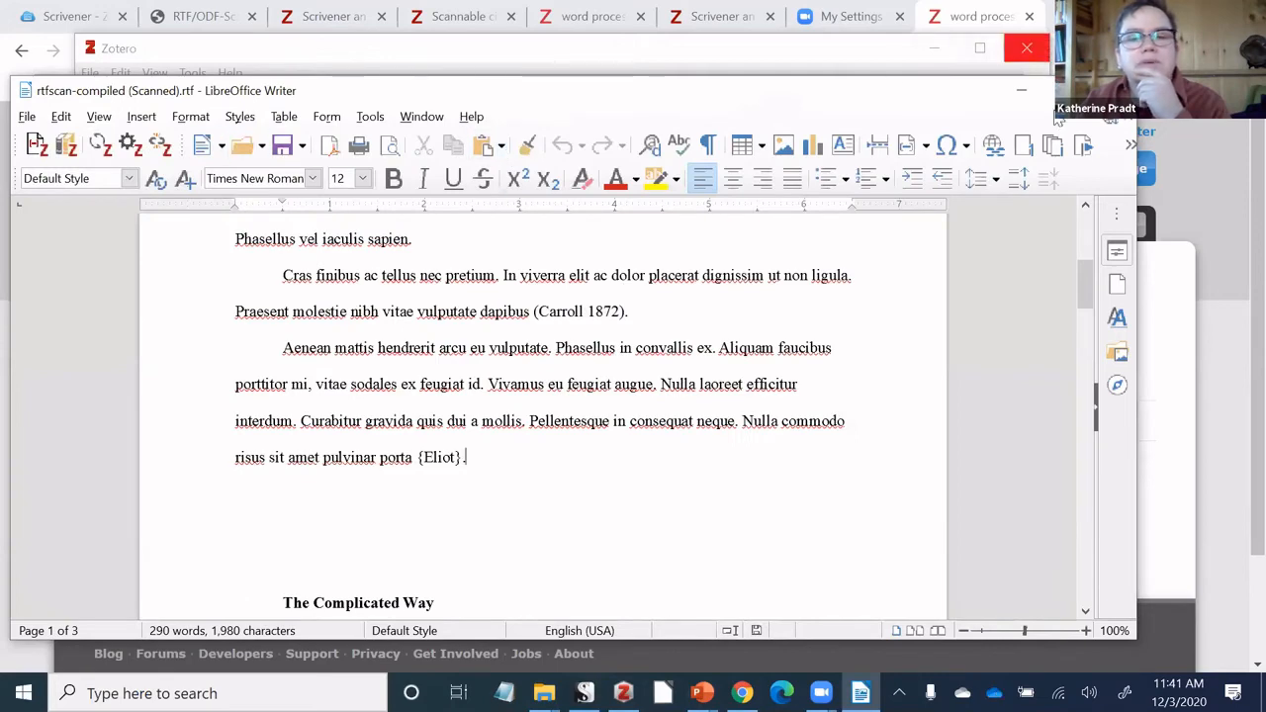
key("alt+Tab")
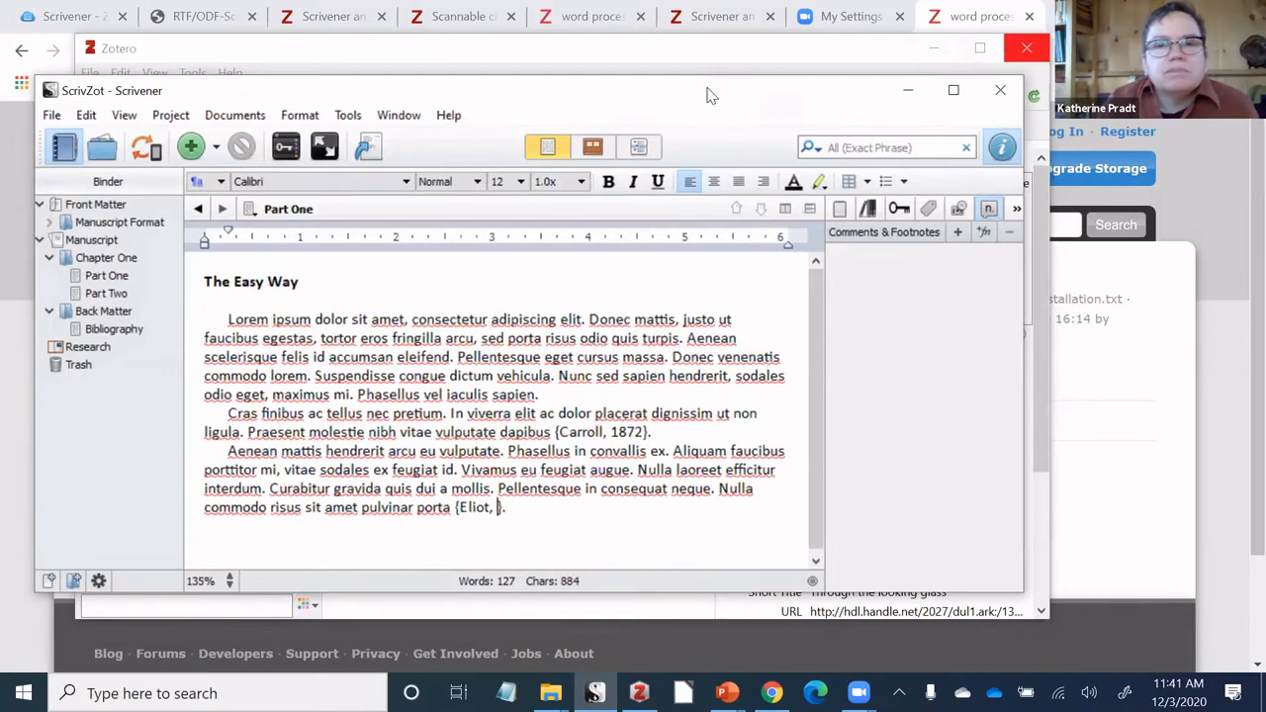
left_click_drag(432, 99, 488, 83)
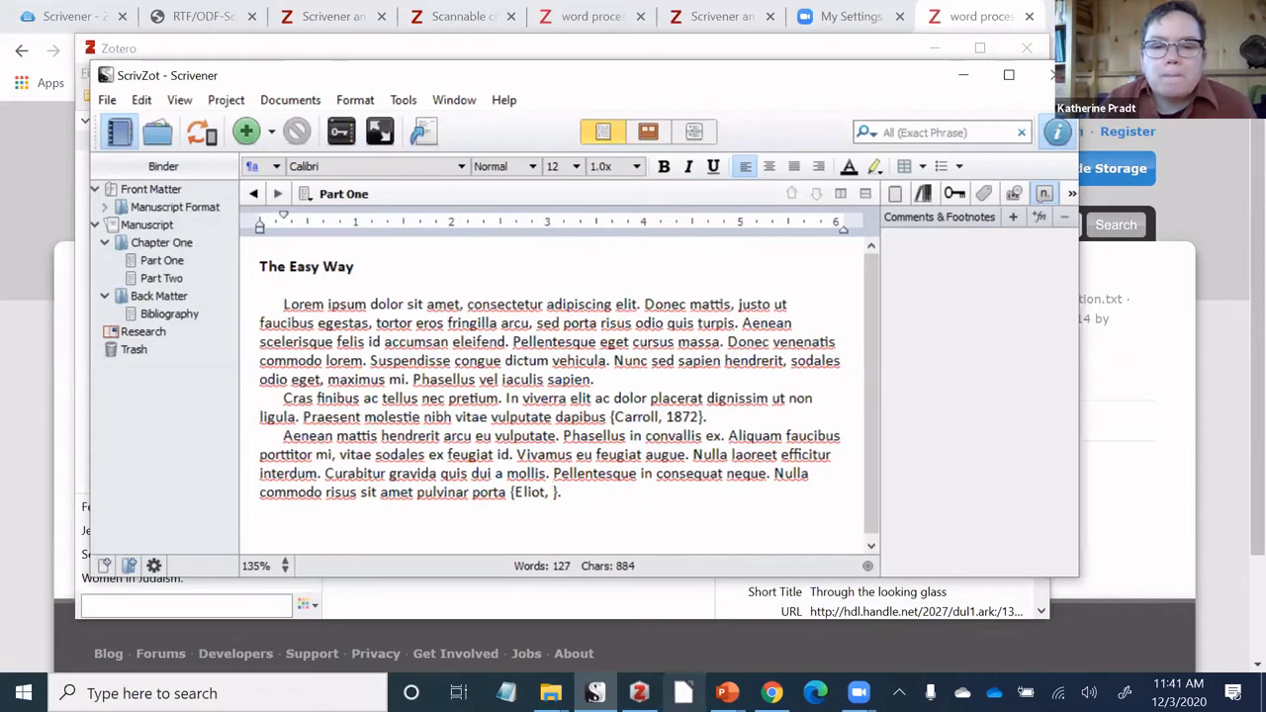
Switch to Zotero, start an RTF Scan with the preset input and output files, and review the mapped Carroll, 1872 citation.
left_click(640, 693)
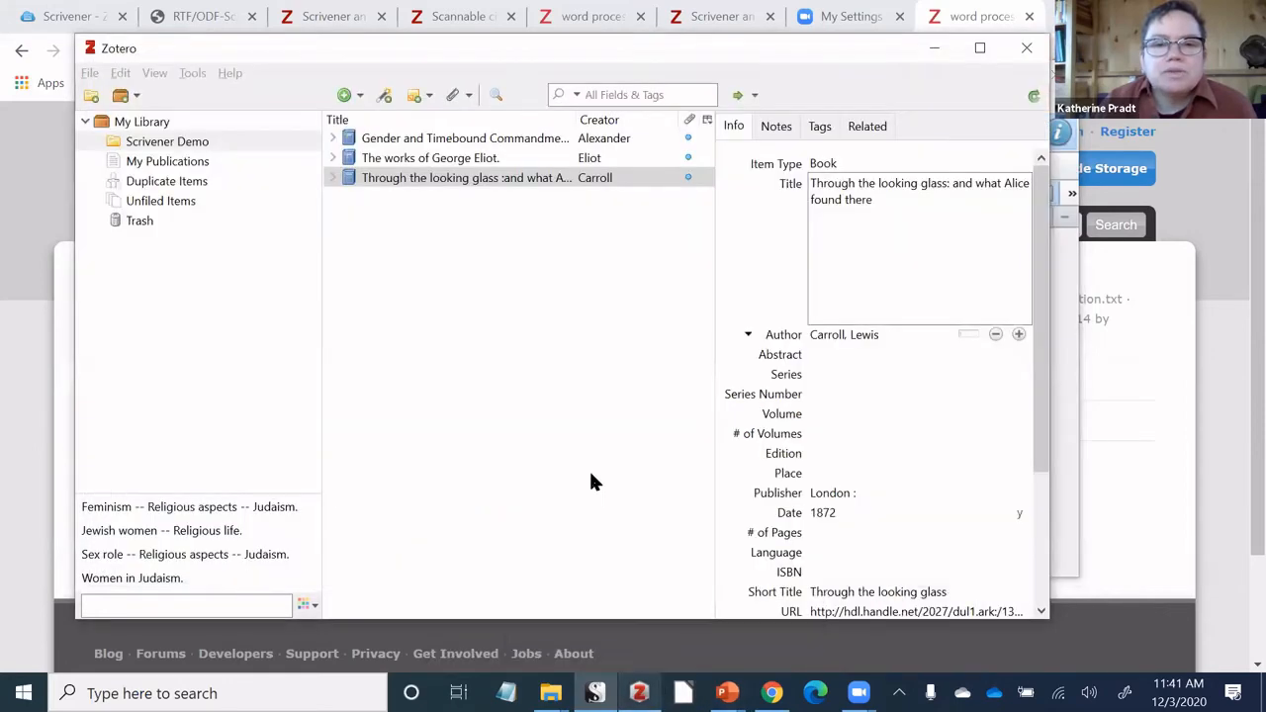
left_click(552, 260)
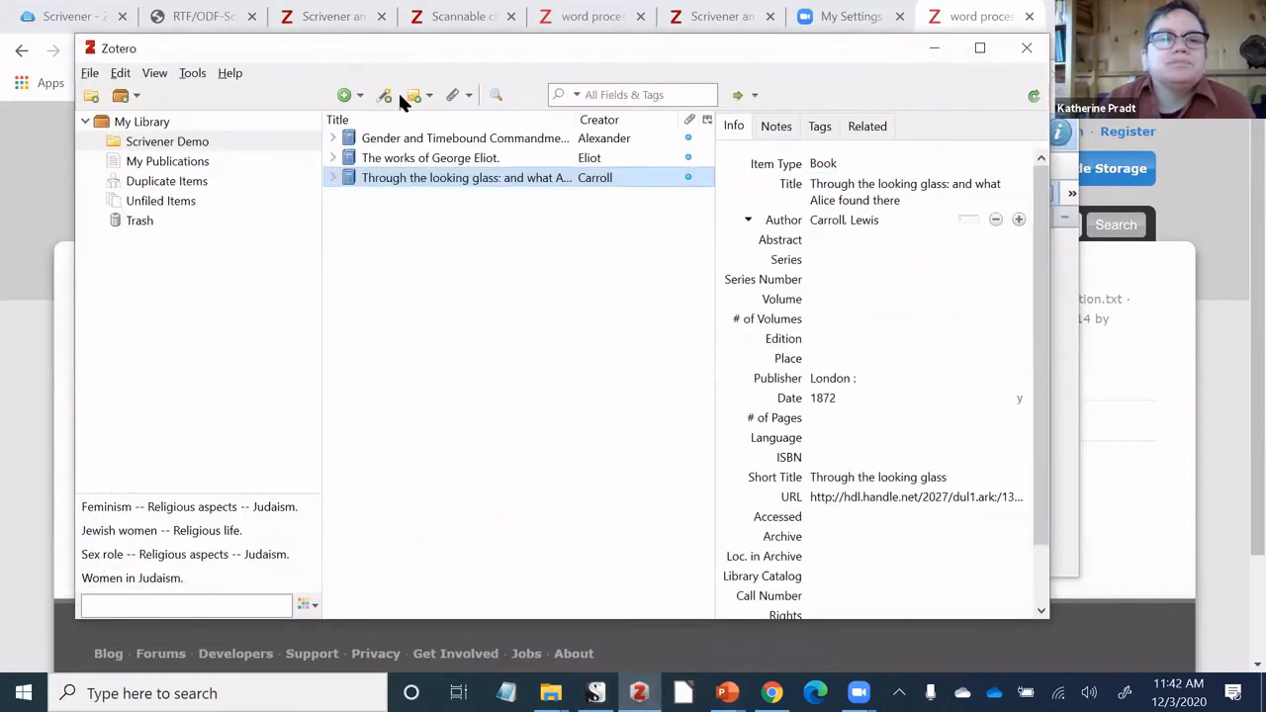
left_click(190, 76)
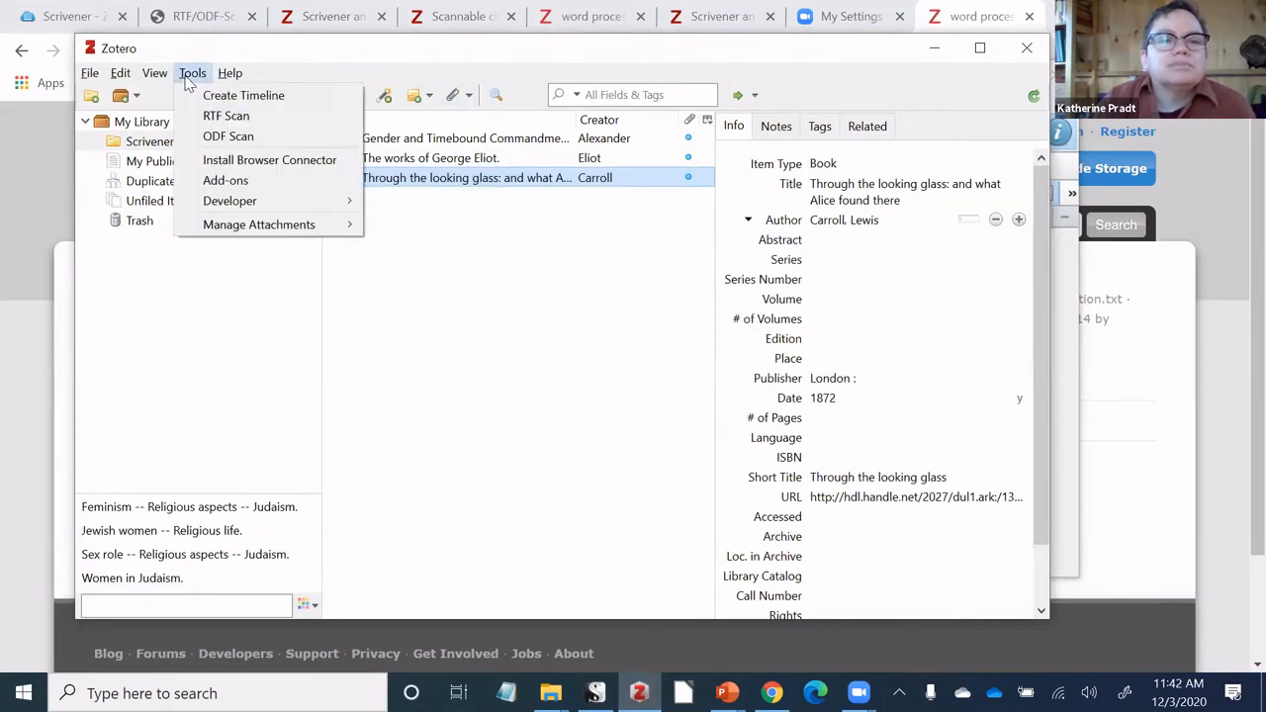
left_click(222, 115)
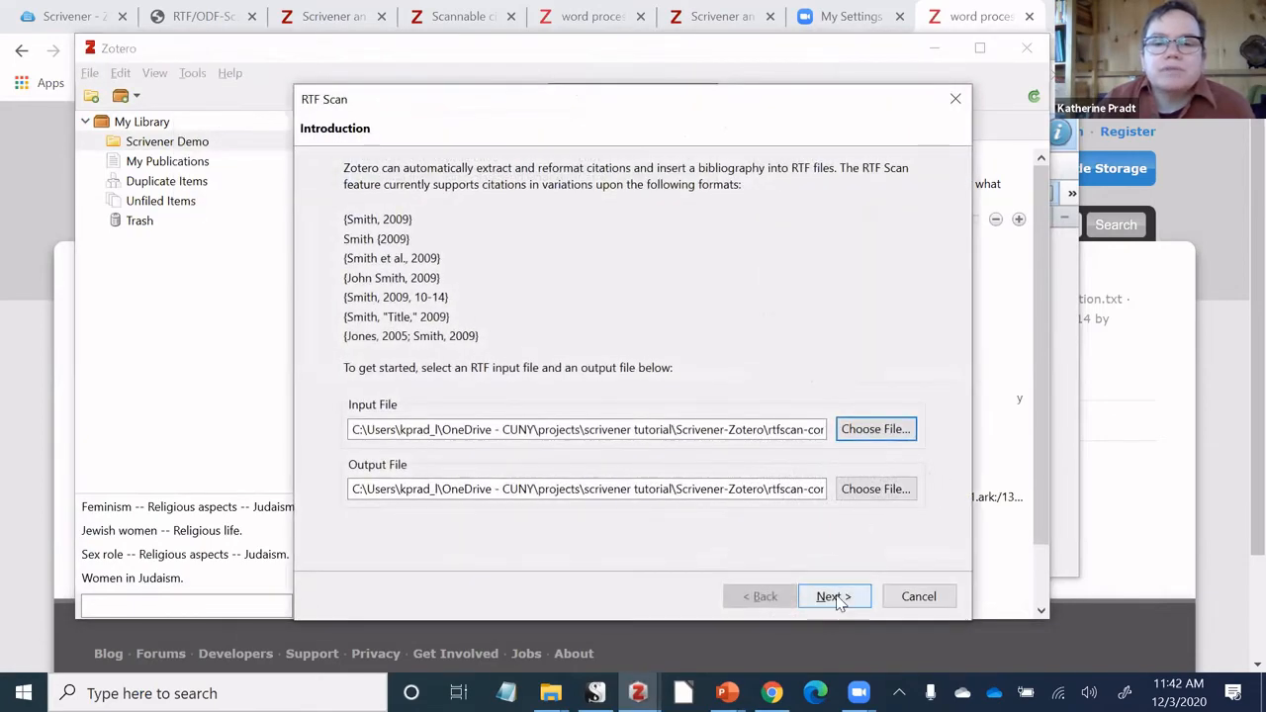
left_click(836, 597)
left_click(507, 265)
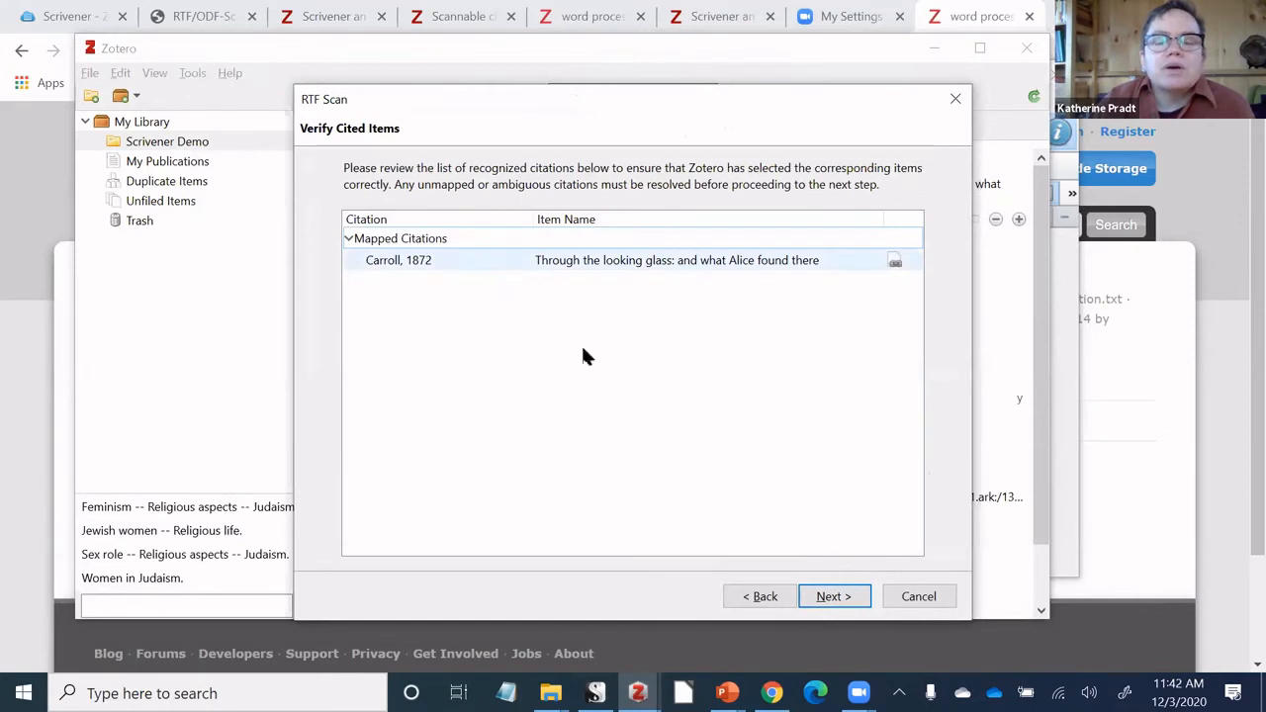
Finish the RTF Scan using the Chicago Manual of Style 17th edition (full note) style with citations displayed as footnotes.
left_click(816, 592)
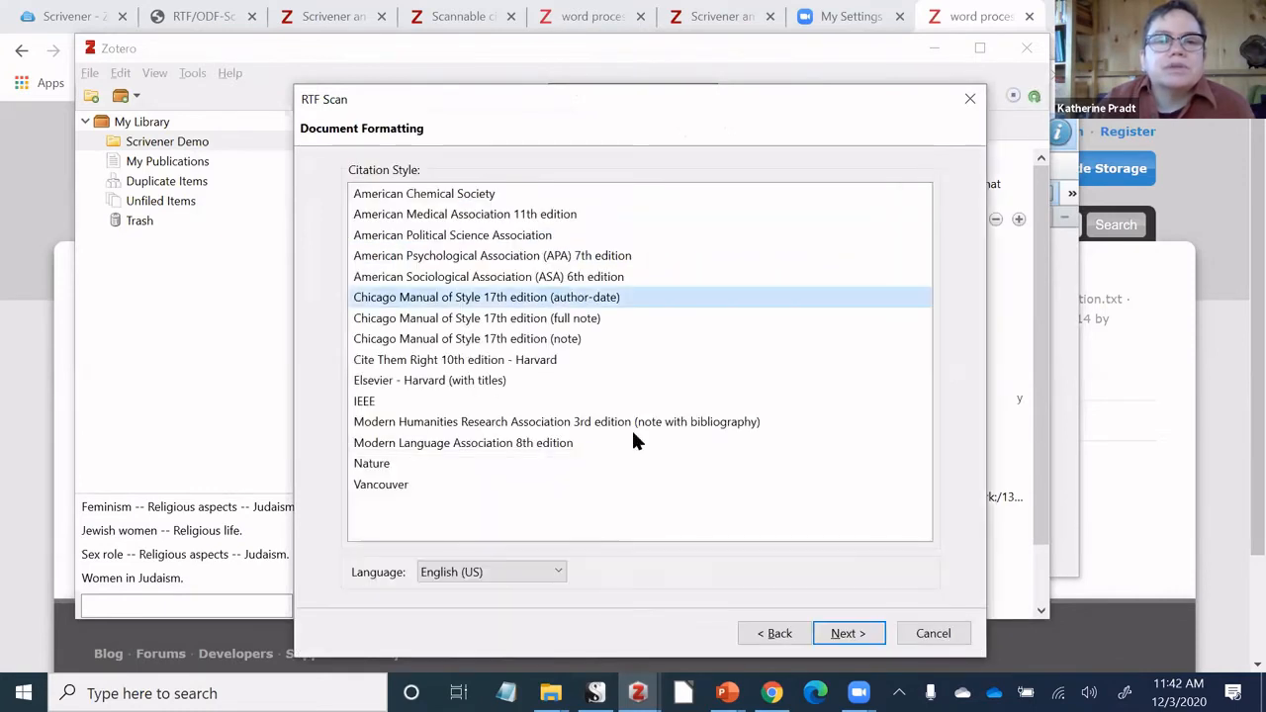
left_click(490, 321)
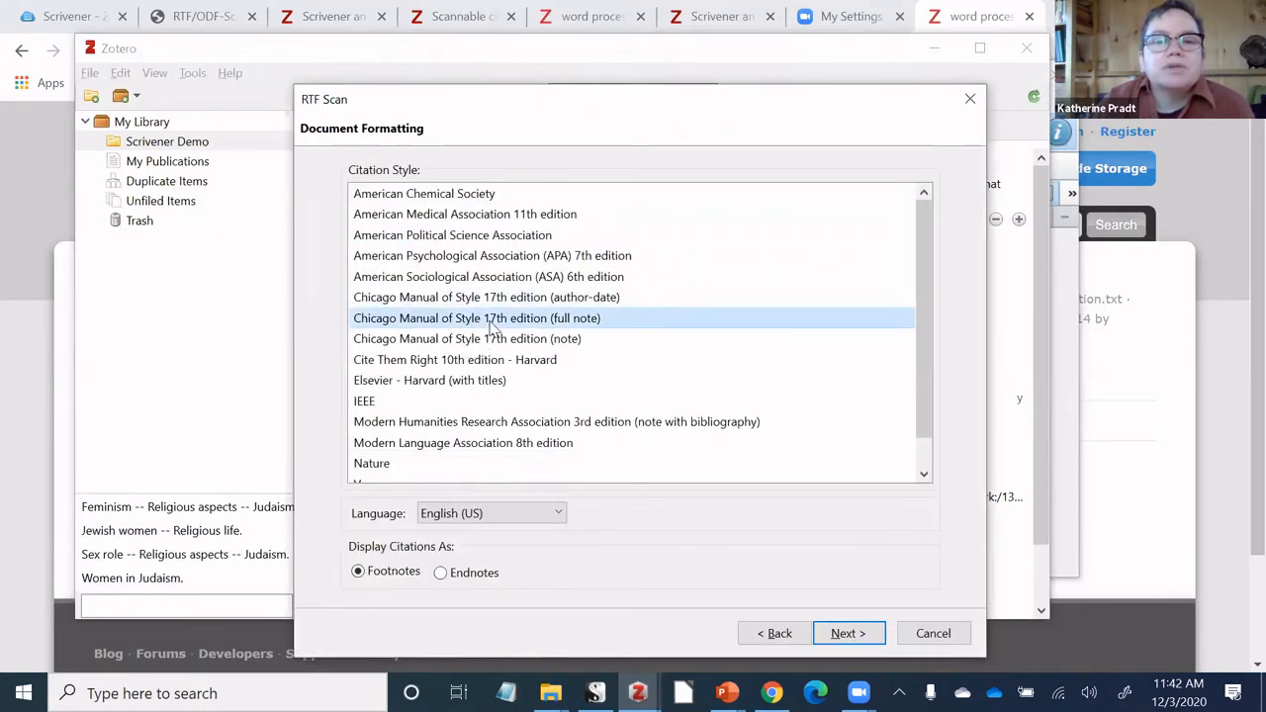
left_click(848, 638)
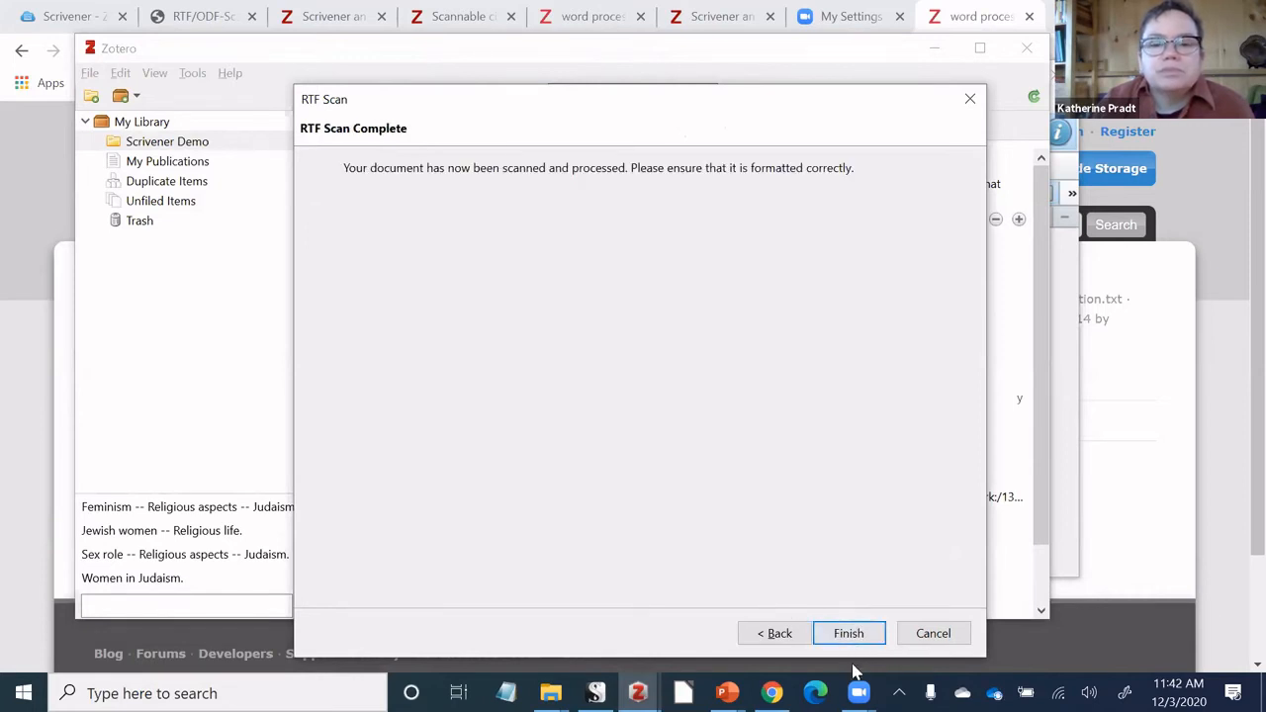
left_click(848, 635)
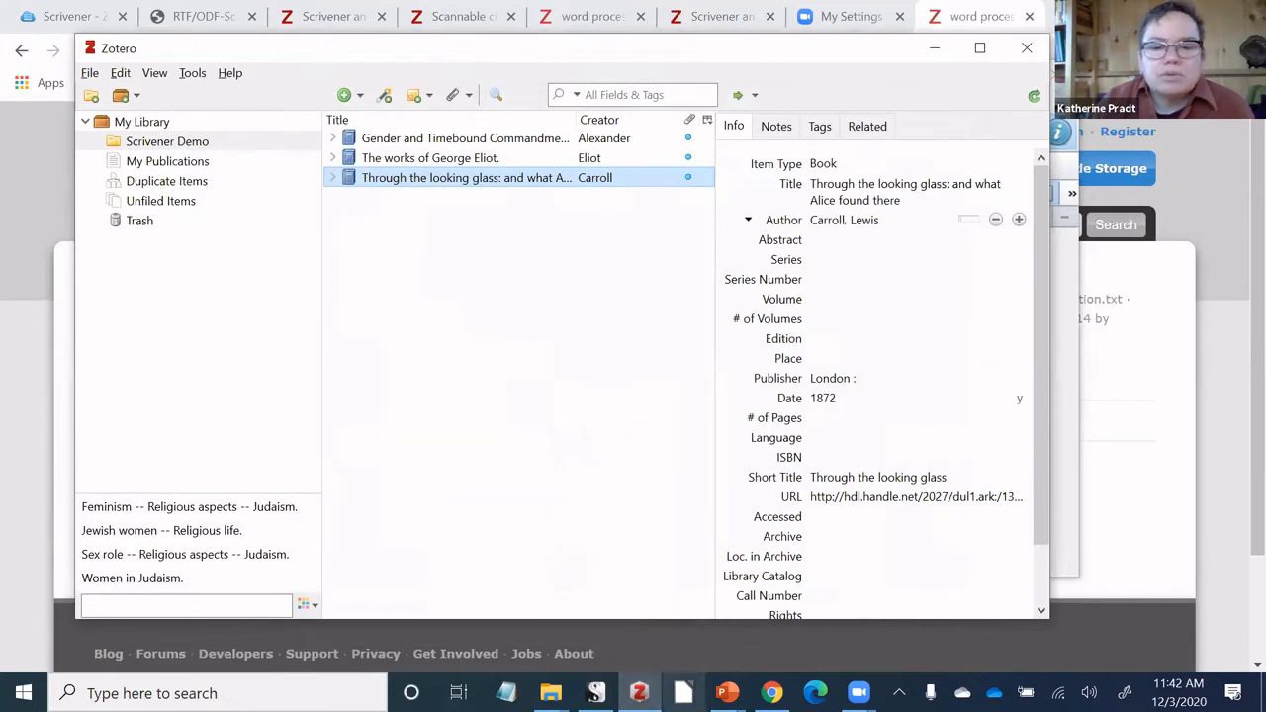
Open rtfscan-compiled (Scanned).rtf from LibreOffice's recent files and examine the Carroll footnote at the end of page 1.
left_click(683, 693)
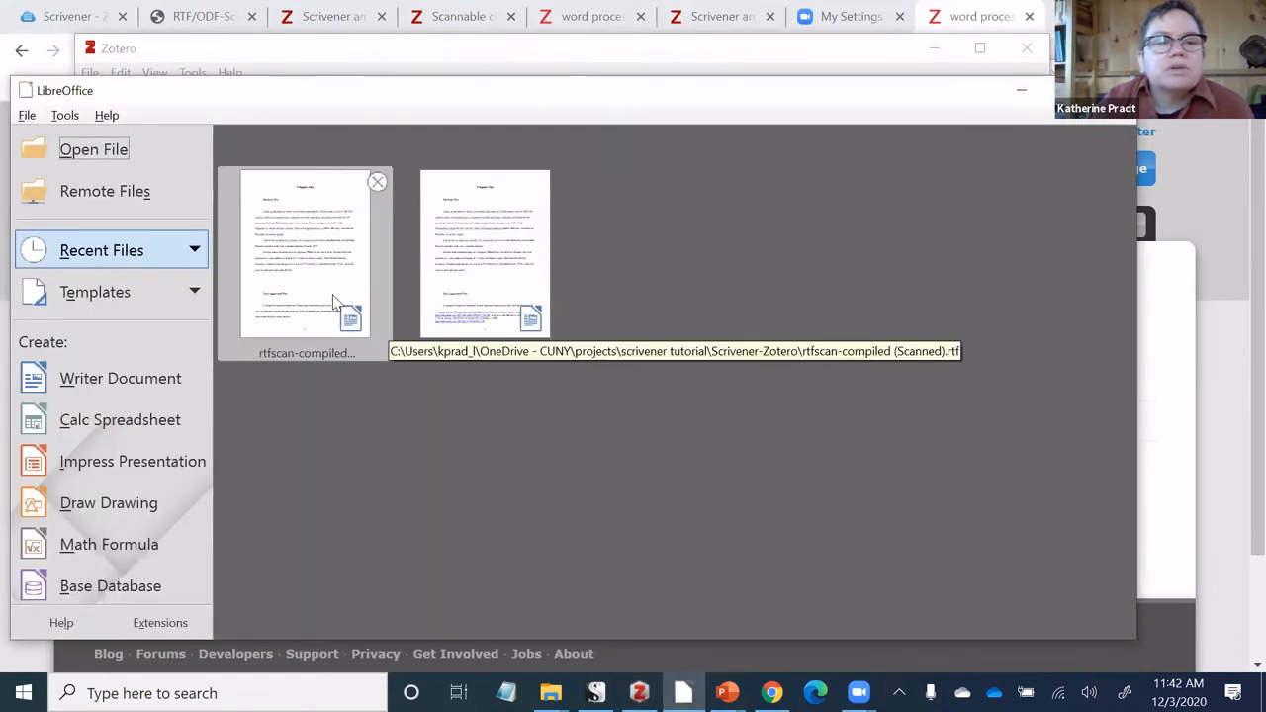
left_click(334, 297)
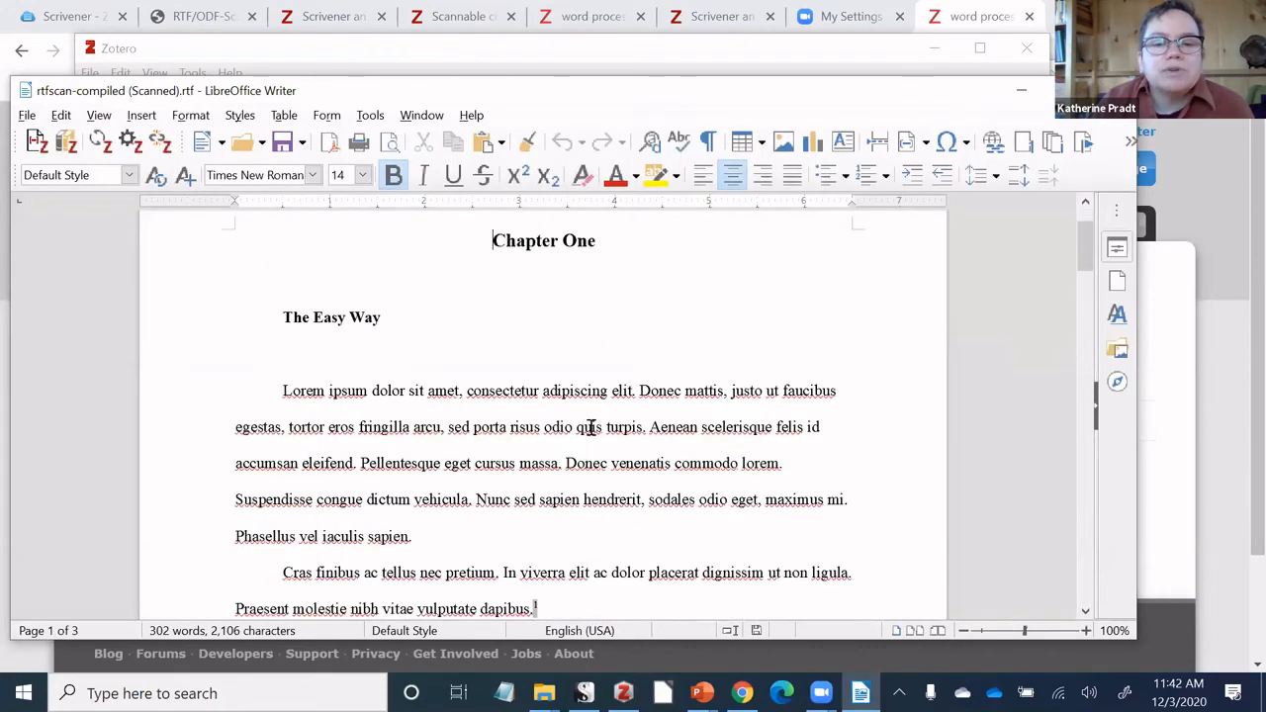
scroll(591, 425, "down", 3)
scroll(554, 457, "down", 4)
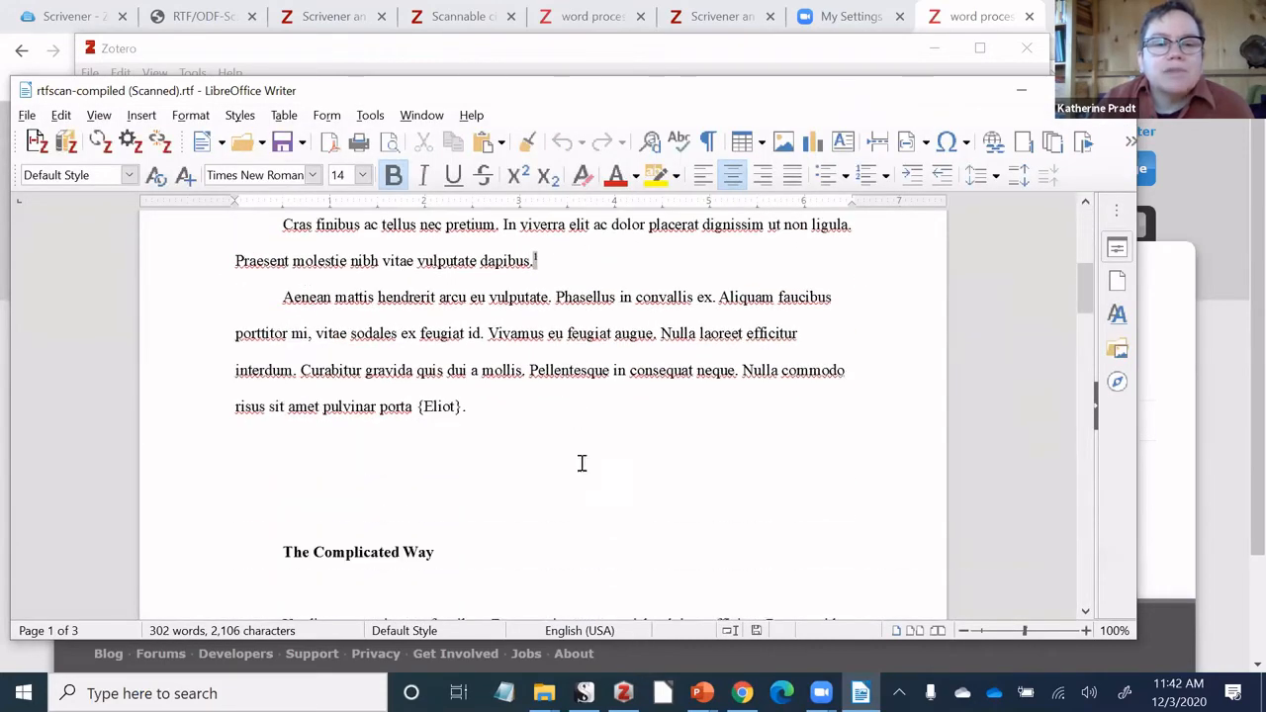
scroll(582, 464, "down", 5)
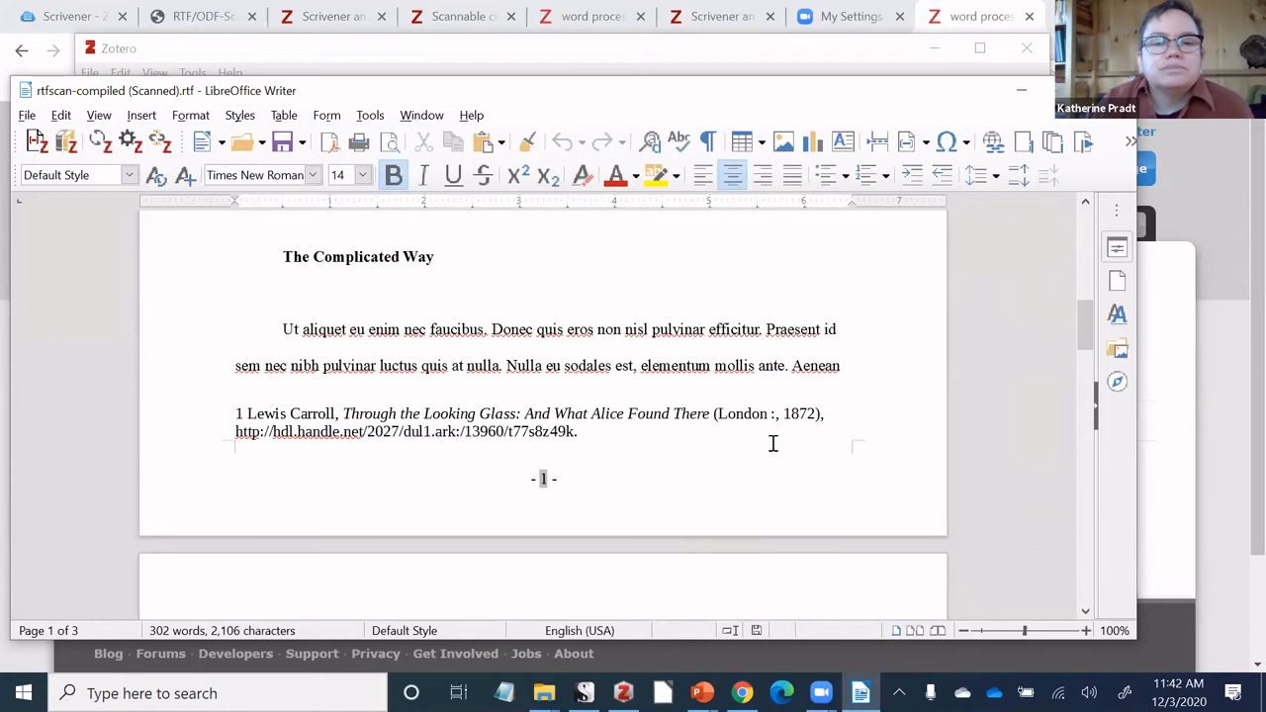
Follow the Carroll footnote's number to its reference mark in the text and back to check that they are linked.
left_click(574, 431)
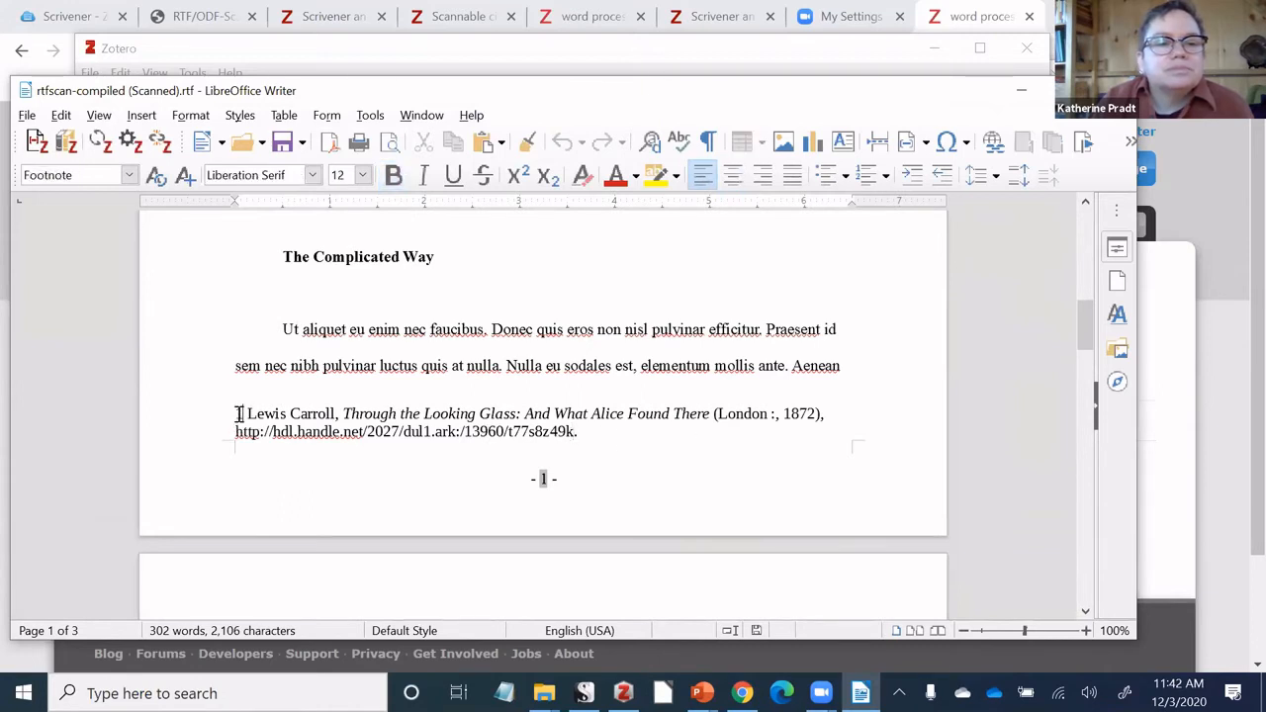
left_click(238, 414)
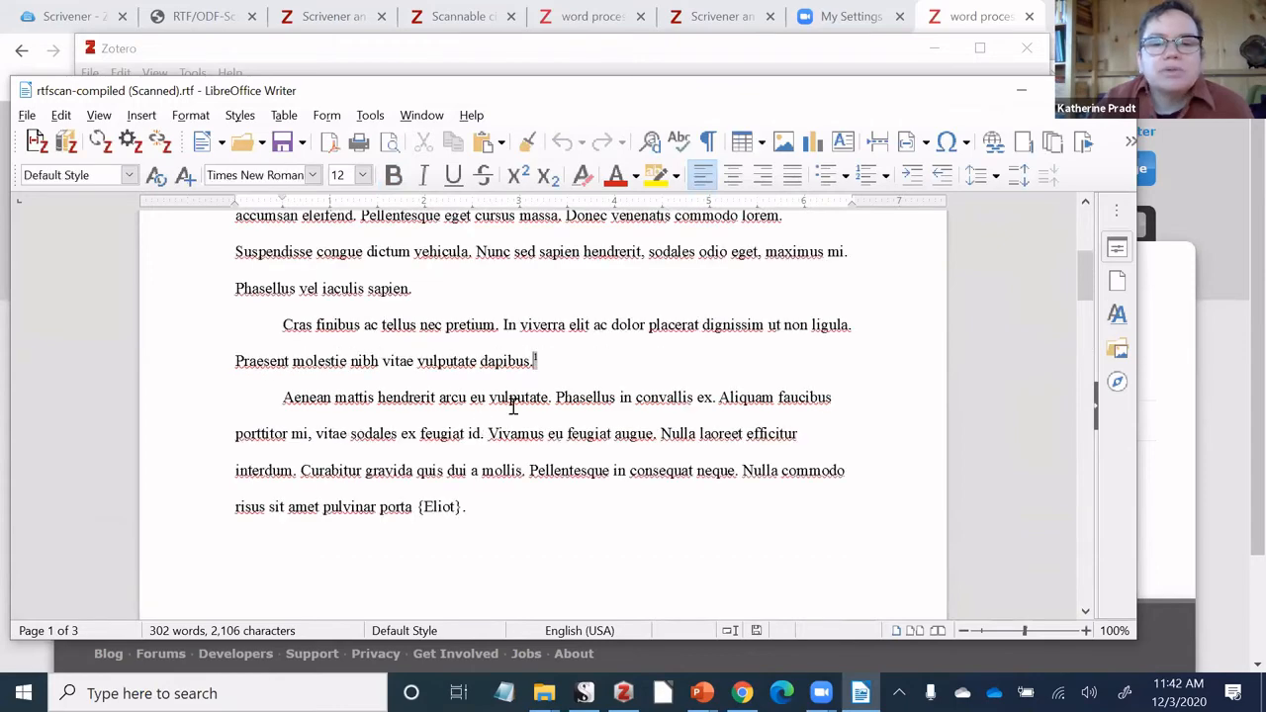
left_click(536, 359)
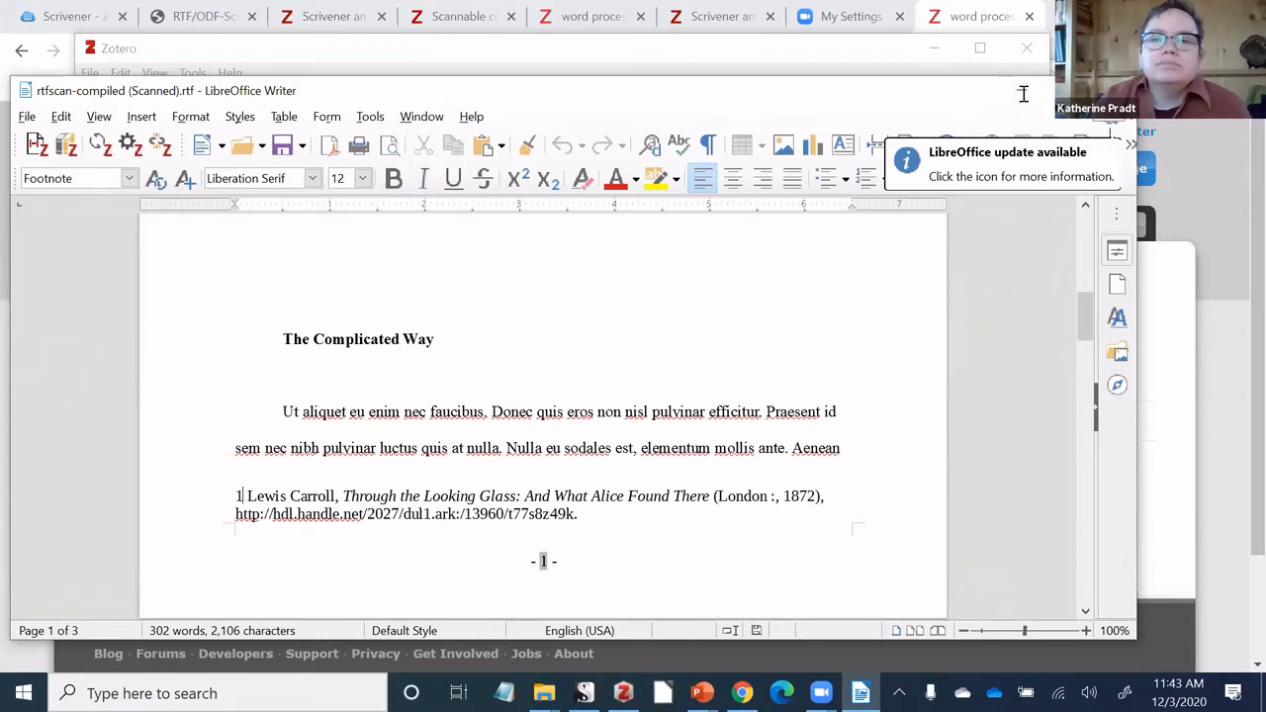
left_click(613, 519)
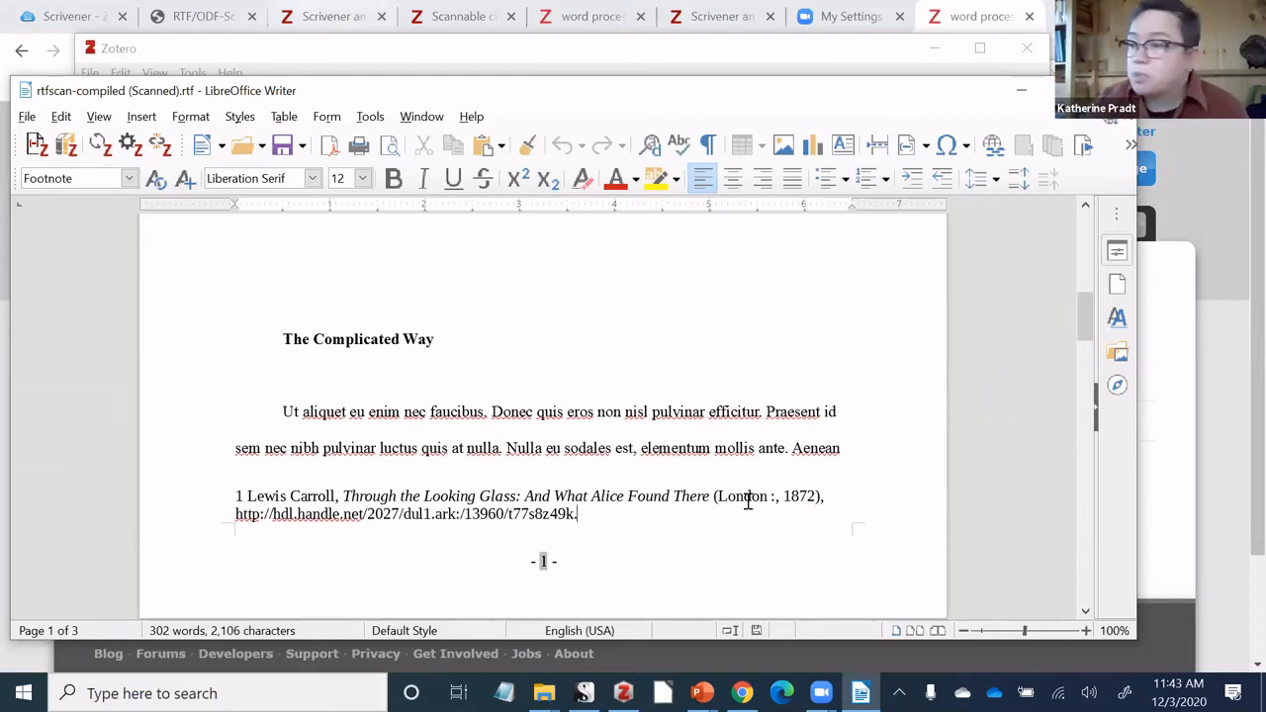
Switch to Chrome and review the numbered RTF Scan instructions in the Zotero forum thread "Scrivener and Zotero - Advice for a Newby".
left_click(333, 17)
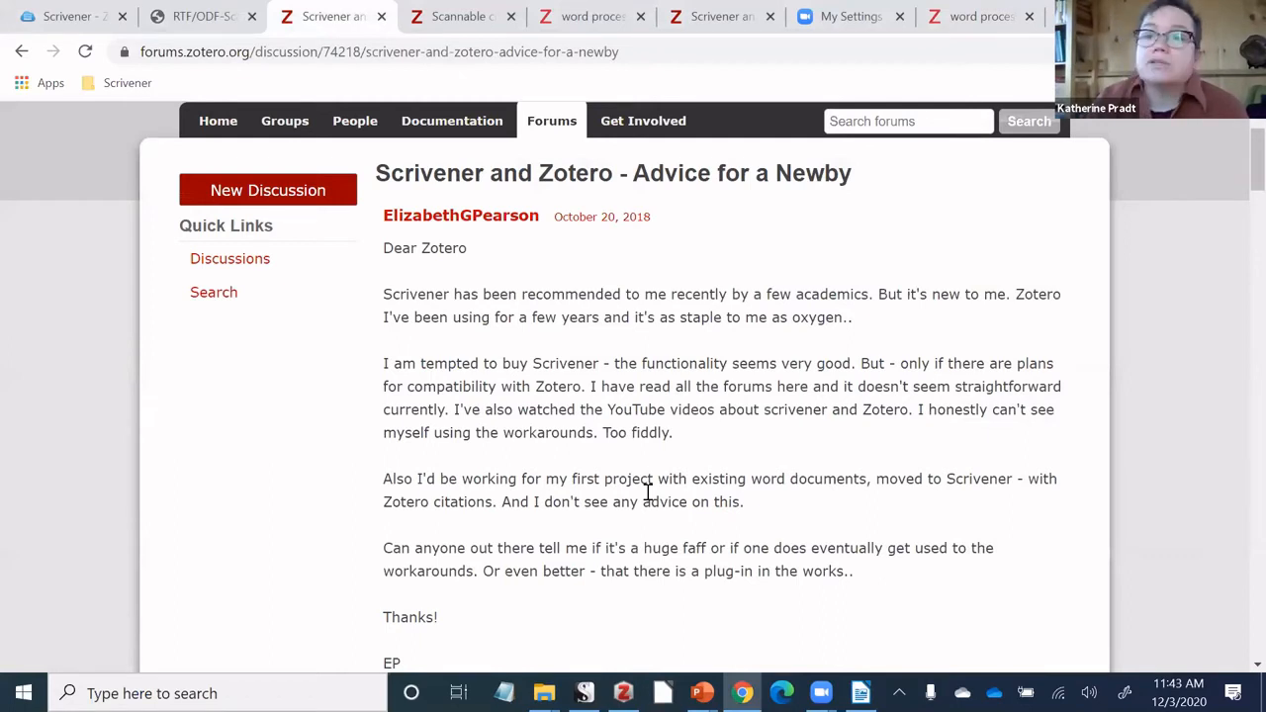
left_click(717, 16)
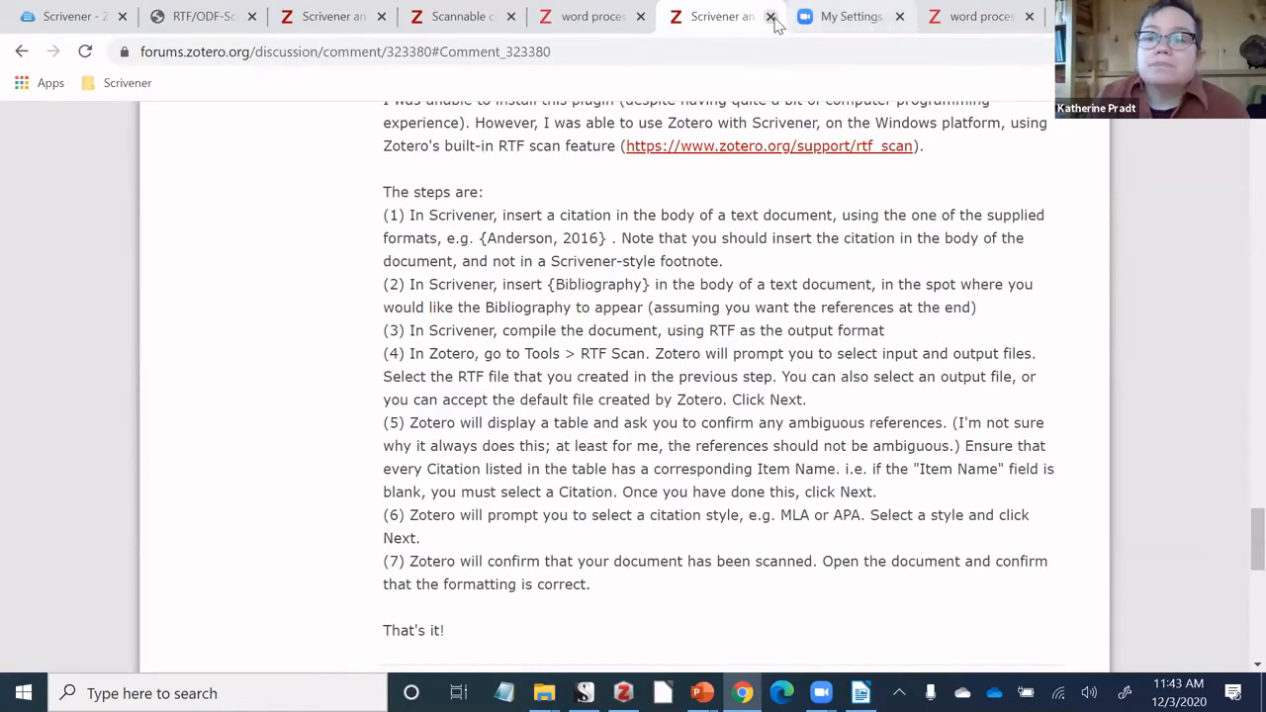
mouse_move(861, 692)
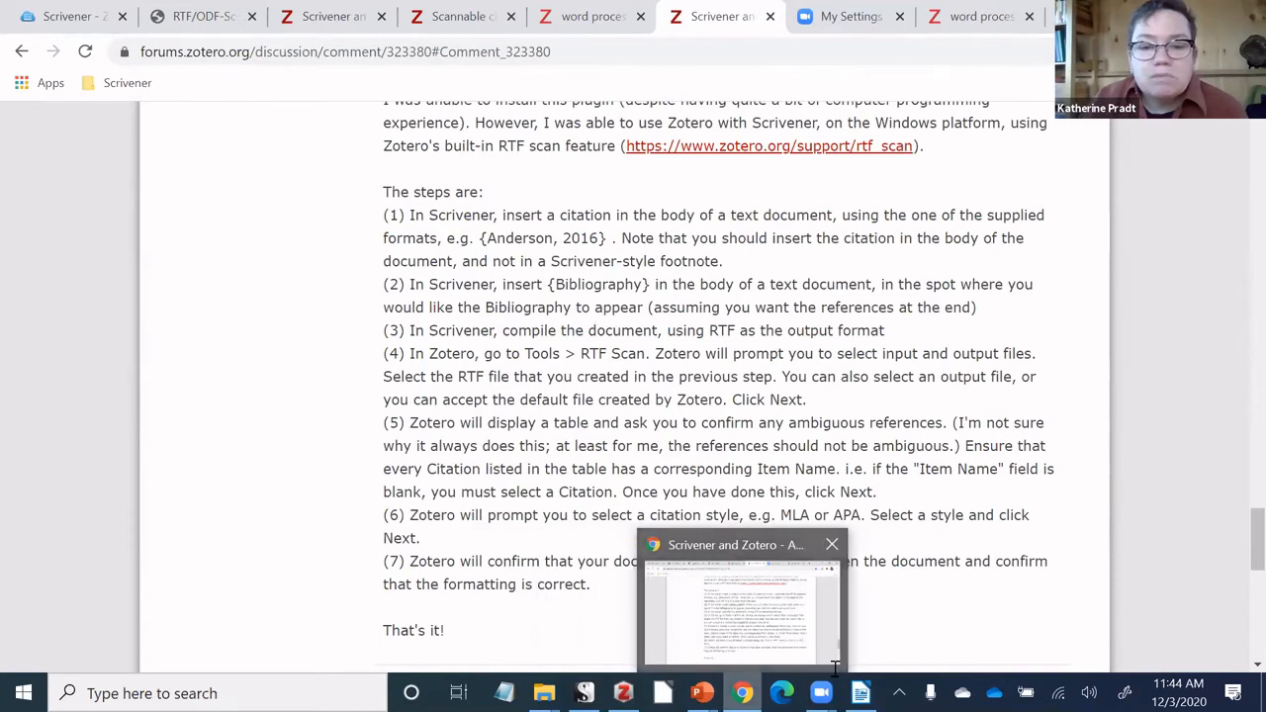
mouse_move(822, 693)
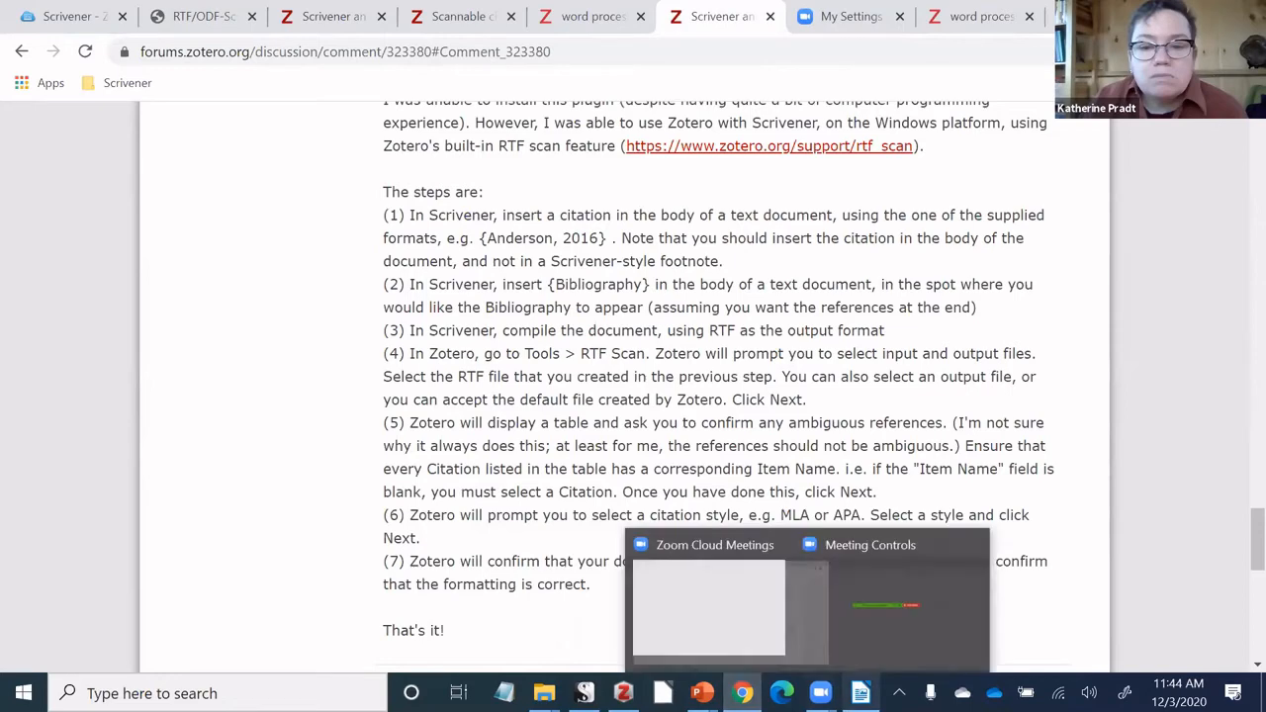
Close the scanned document in LibreOffice Writer, and in Scrivener undo the Carroll and Eliot citations inserted in Part One.
left_click(861, 693)
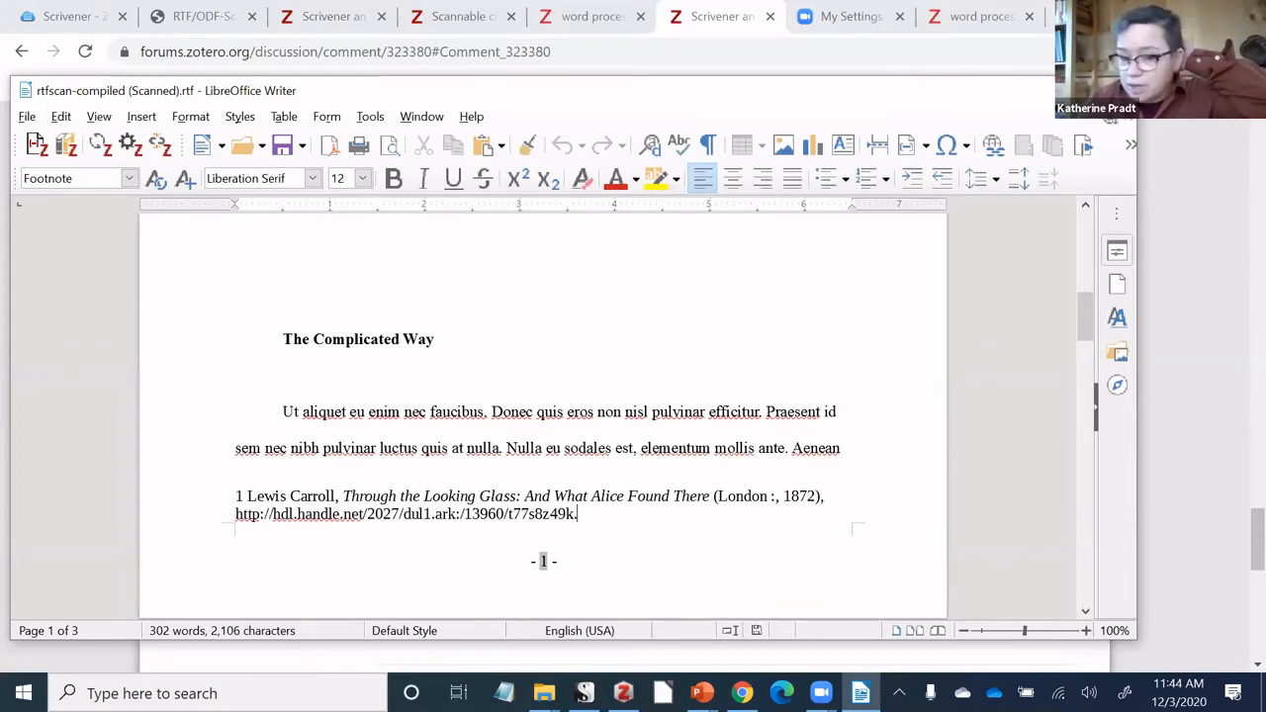
left_click(1115, 90)
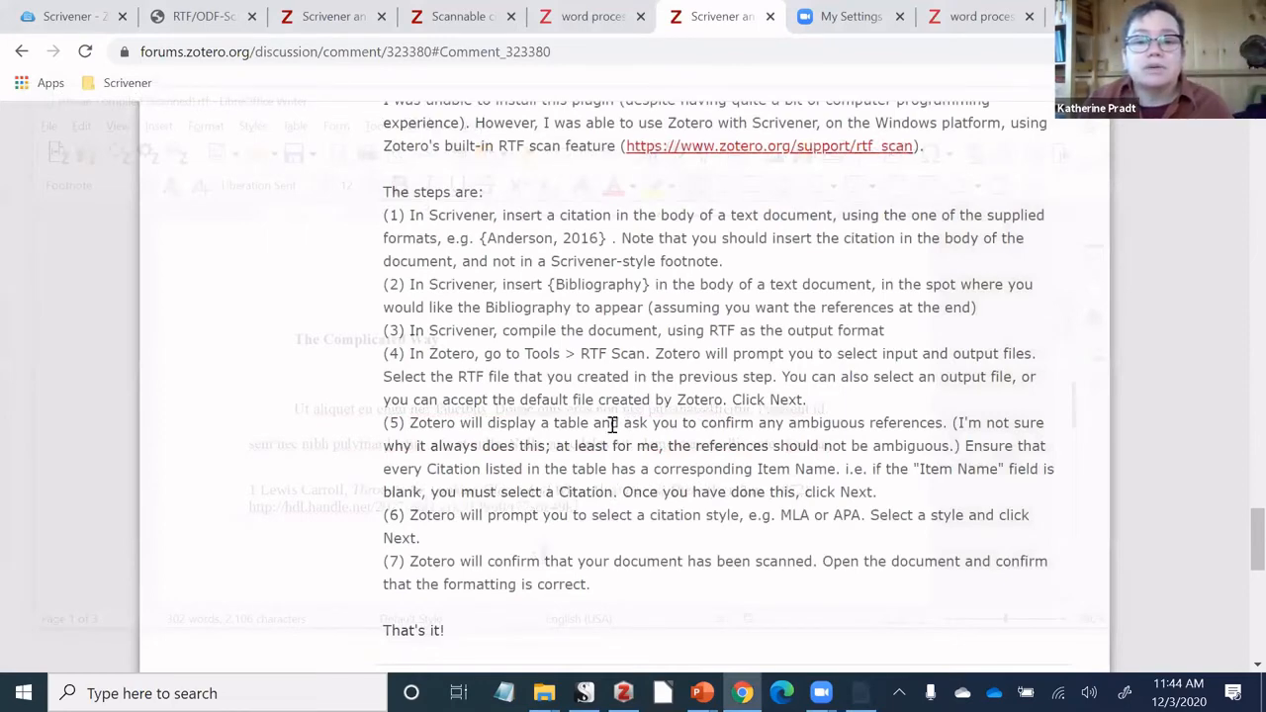
key("alt+Tab")
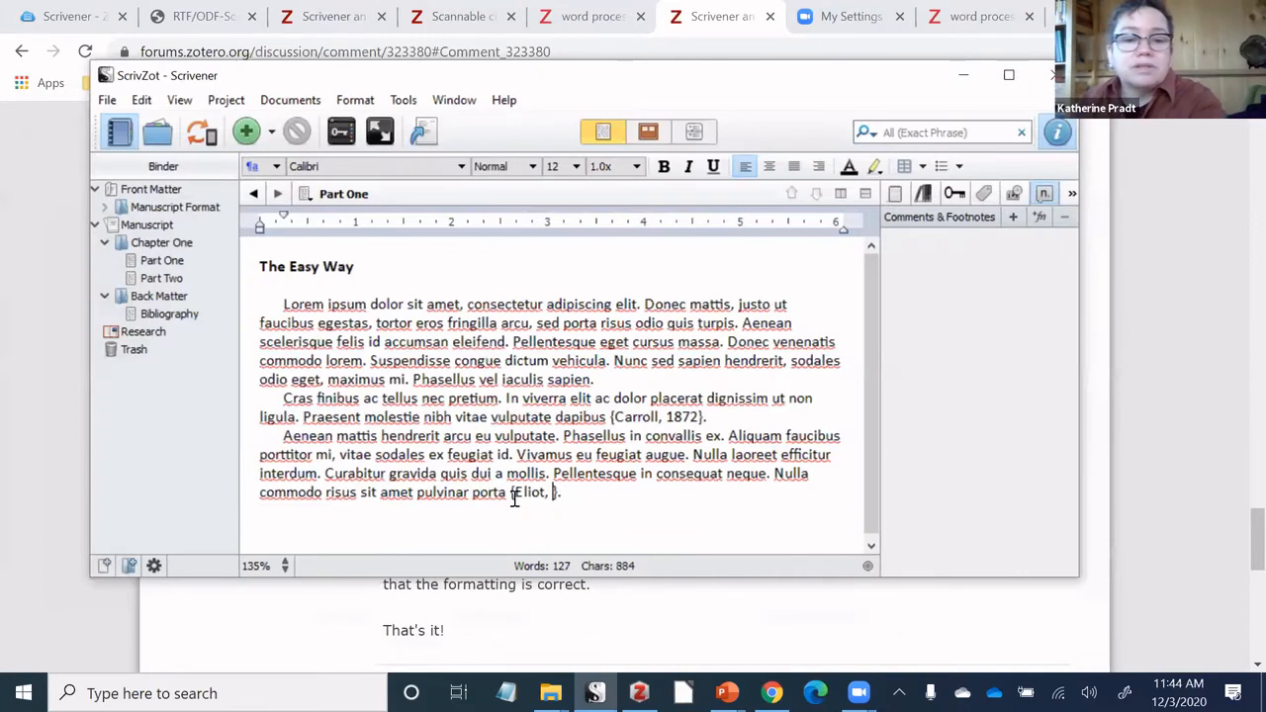
key("ctrl+z")
key("ctrl+z")
key("ctrl+z")
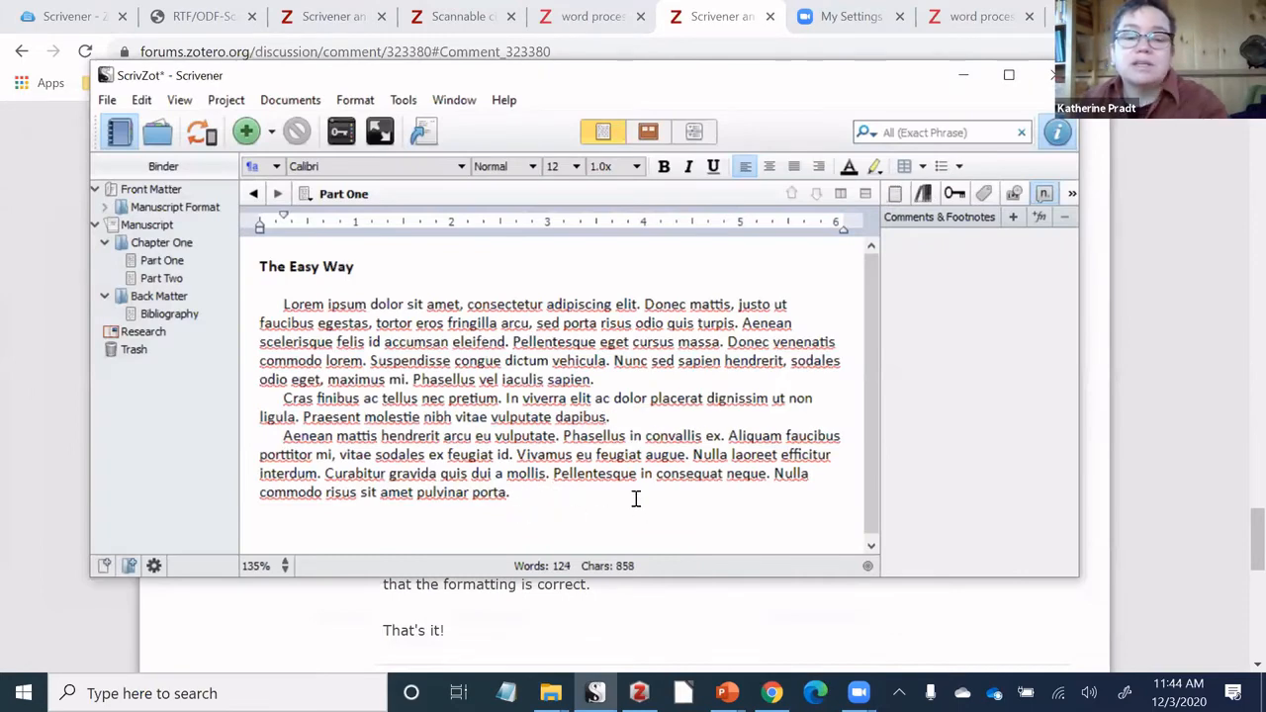
scroll(643, 525, "down", 1)
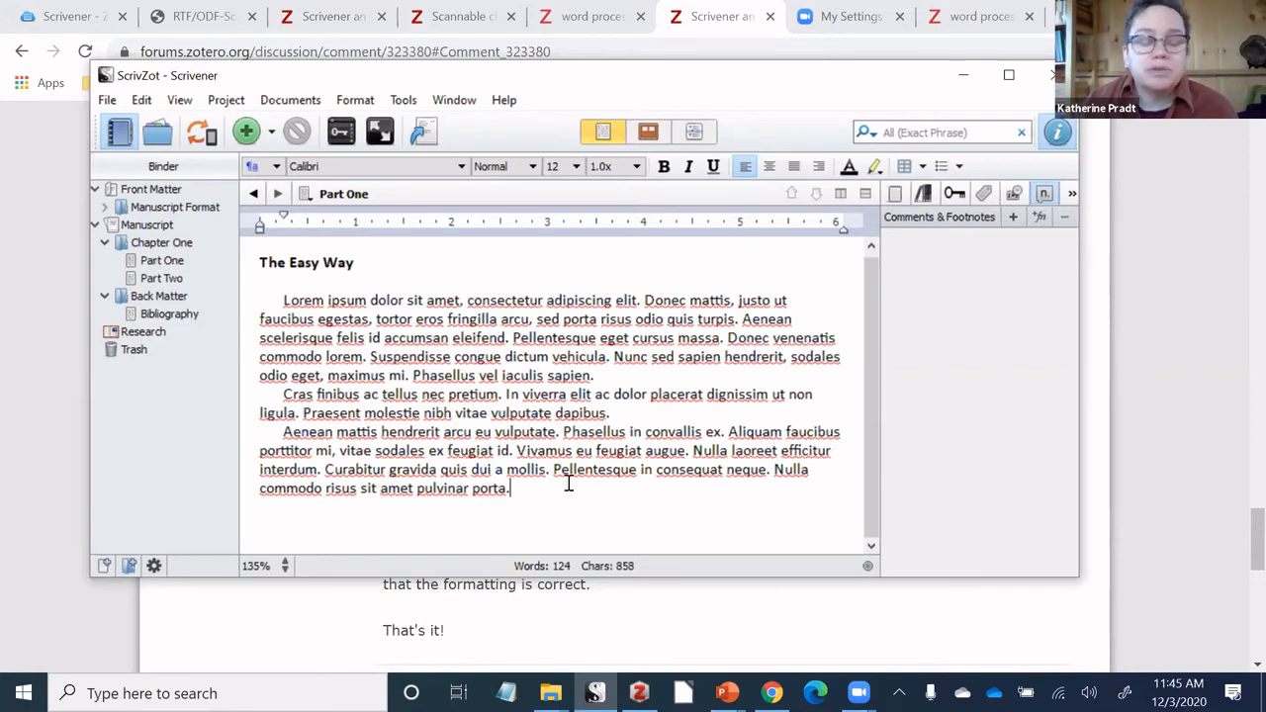
scroll(568, 479, "up", 1)
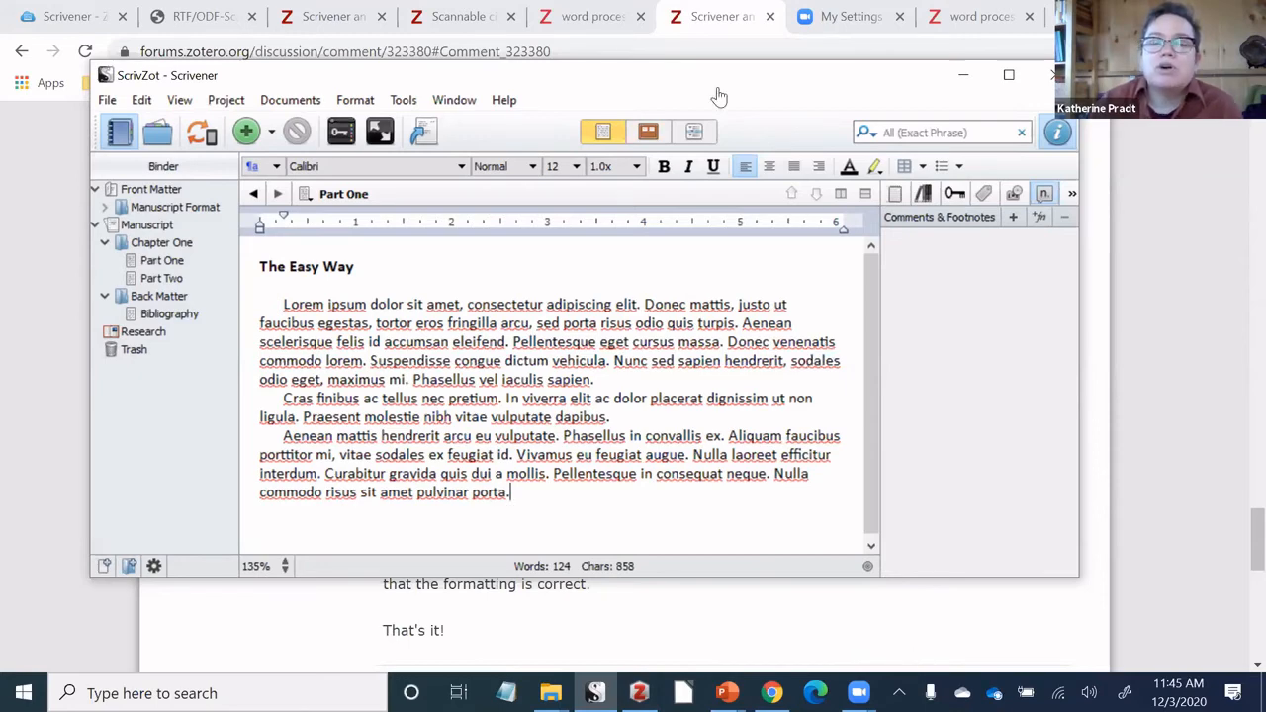
Return to Chrome and show the saved links in the Scrivener bookmarks folder.
key("alt+Tab")
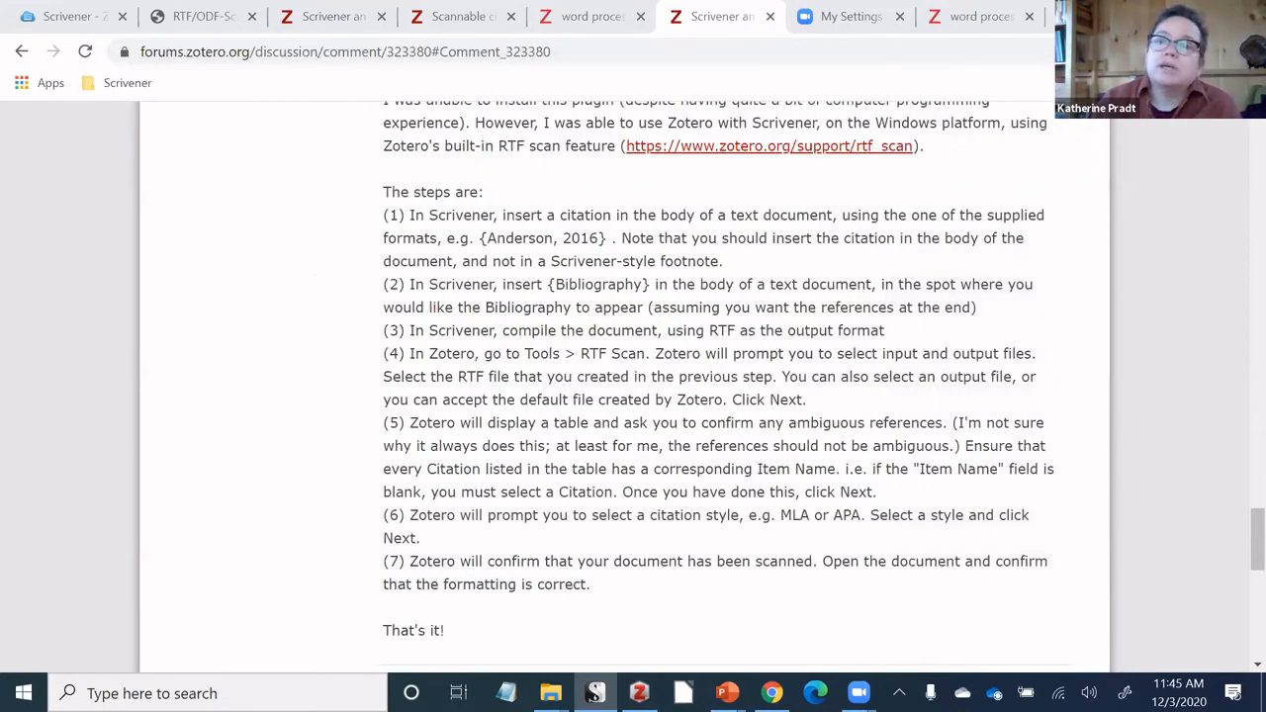
left_click(129, 83)
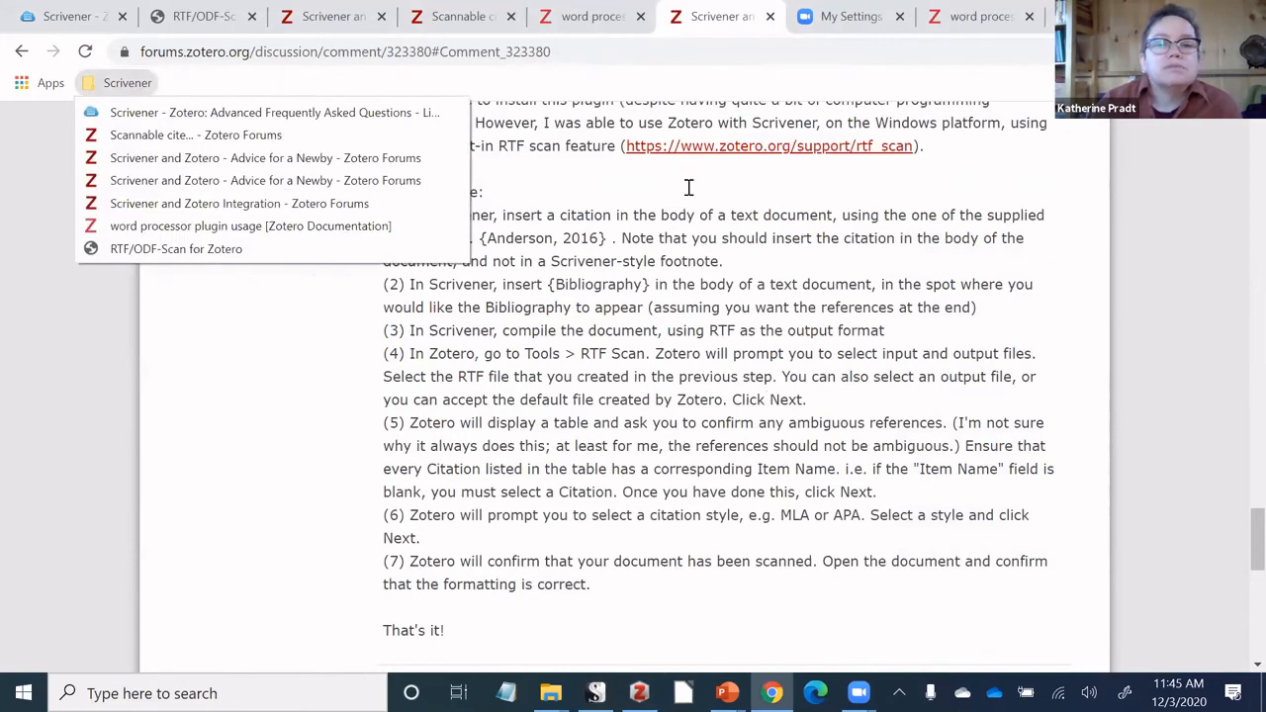
Open the bookmarked "RTF/ODF-Scan for Zotero" page and skim its citation marker and document conversion sections, ending back at the overview.
key("Down")
key("Down")
key("Down")
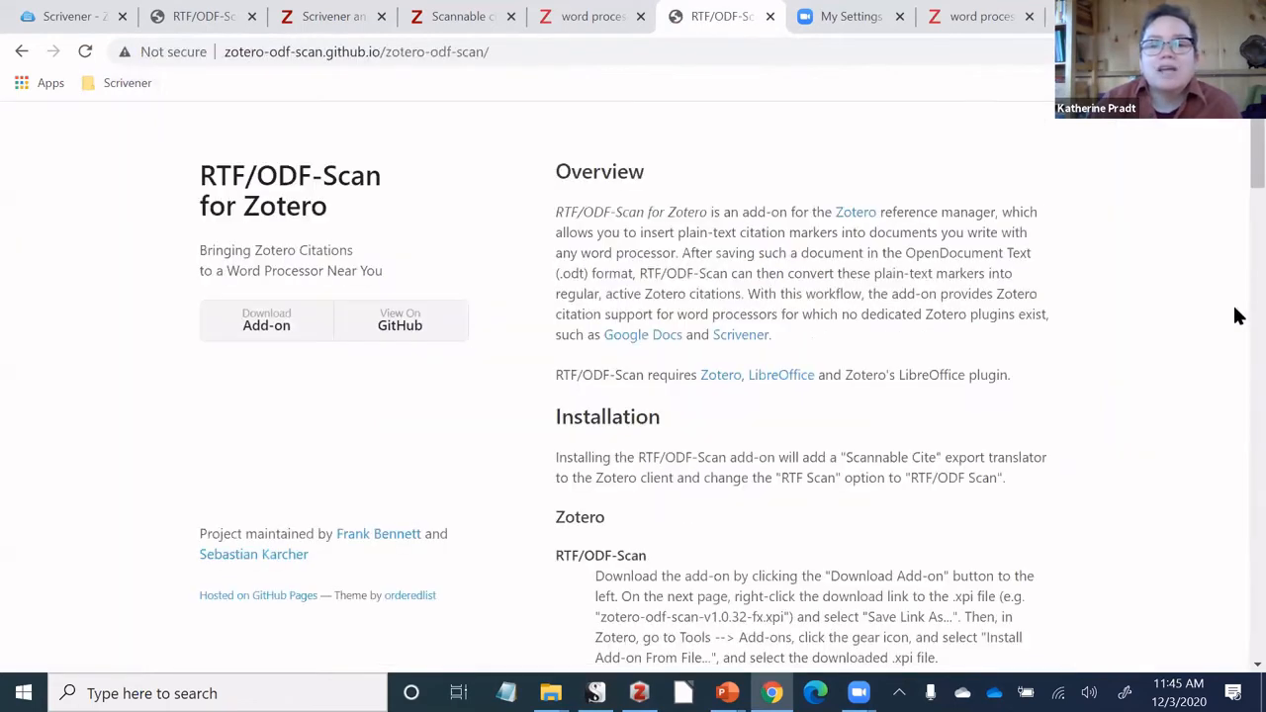
scroll(802, 386, "down", 20)
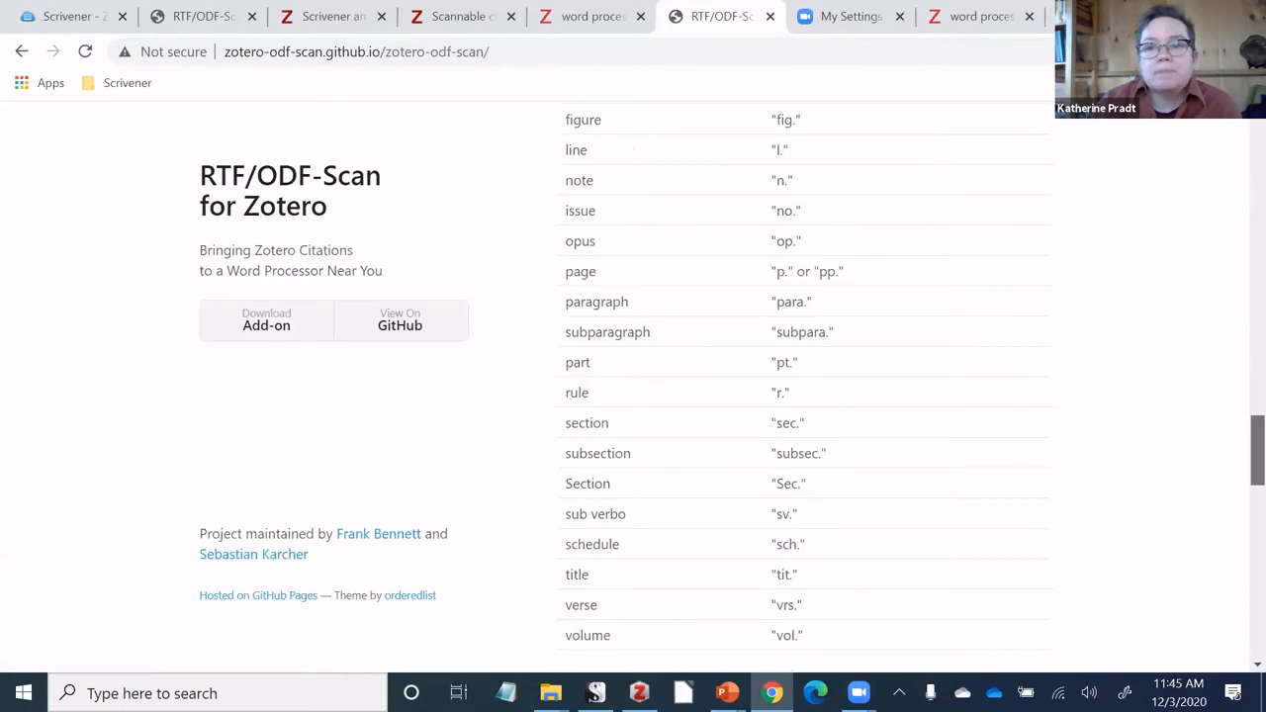
scroll(1236, 132, "down", 10)
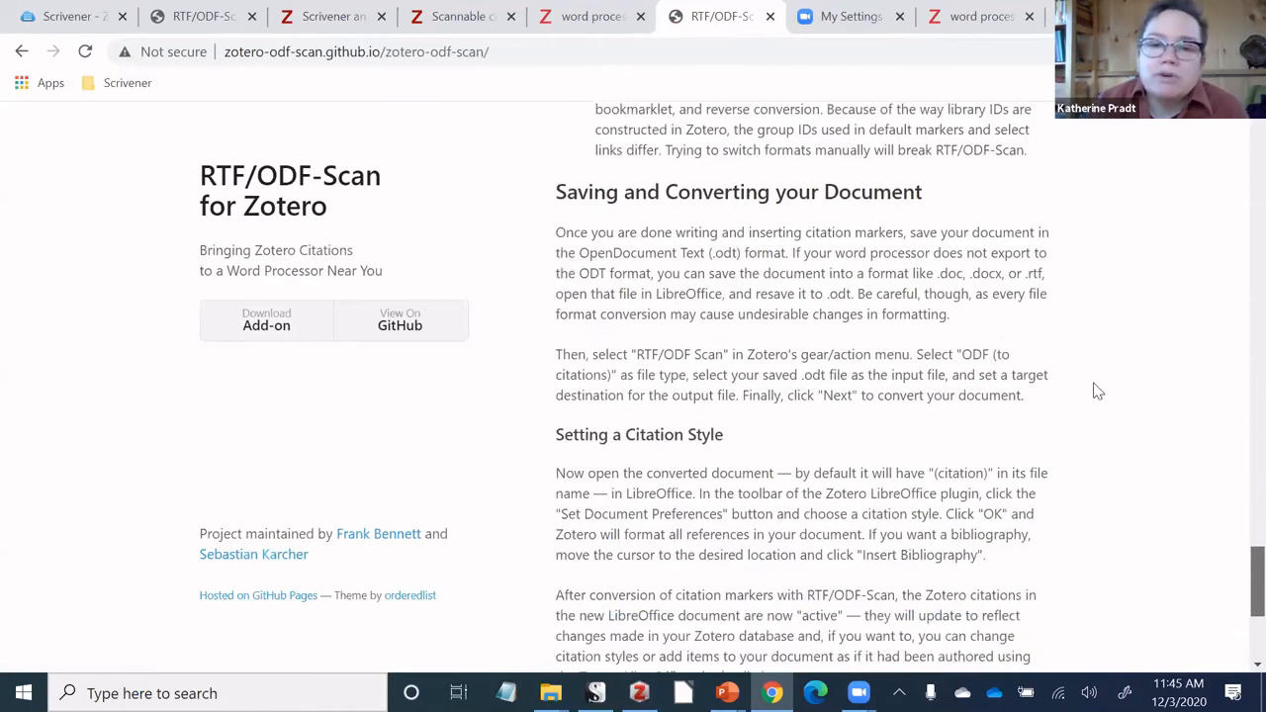
scroll(1098, 392, "up", 20)
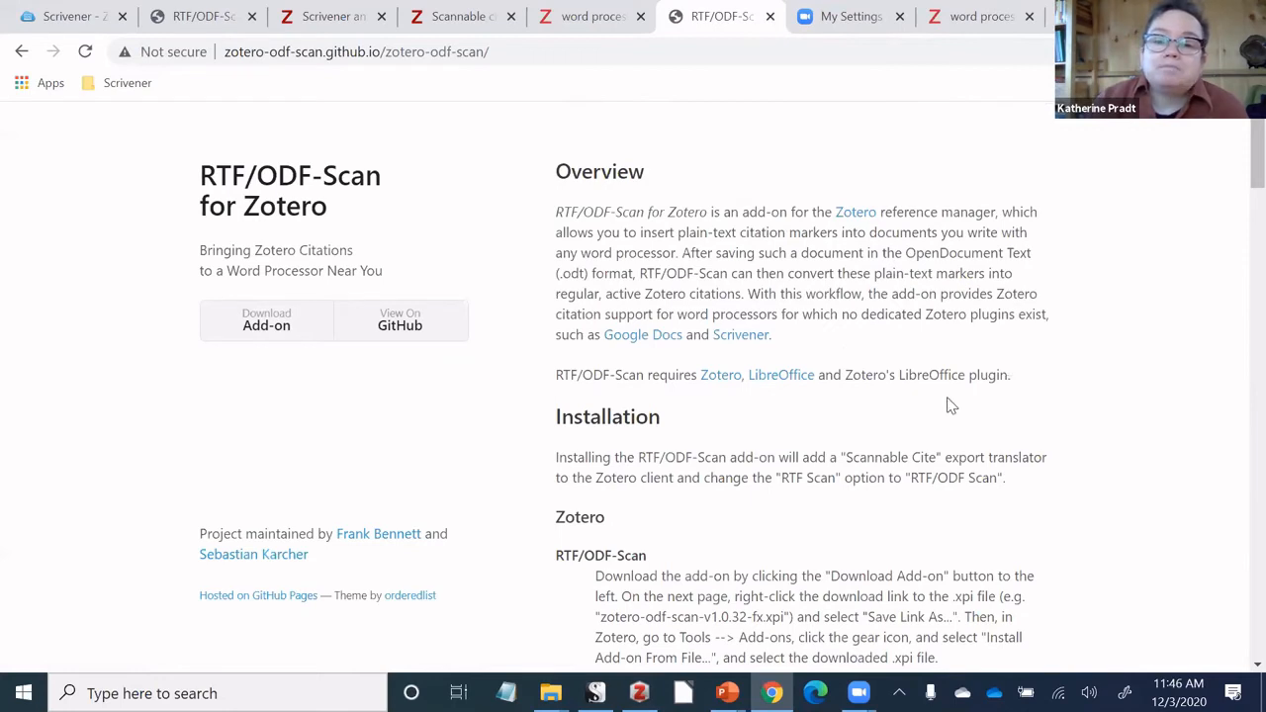
Review the Installation section and temporarily highlight the phrase about the add-on's "Scannable Cite" export translator.
scroll(749, 426, "down", 1)
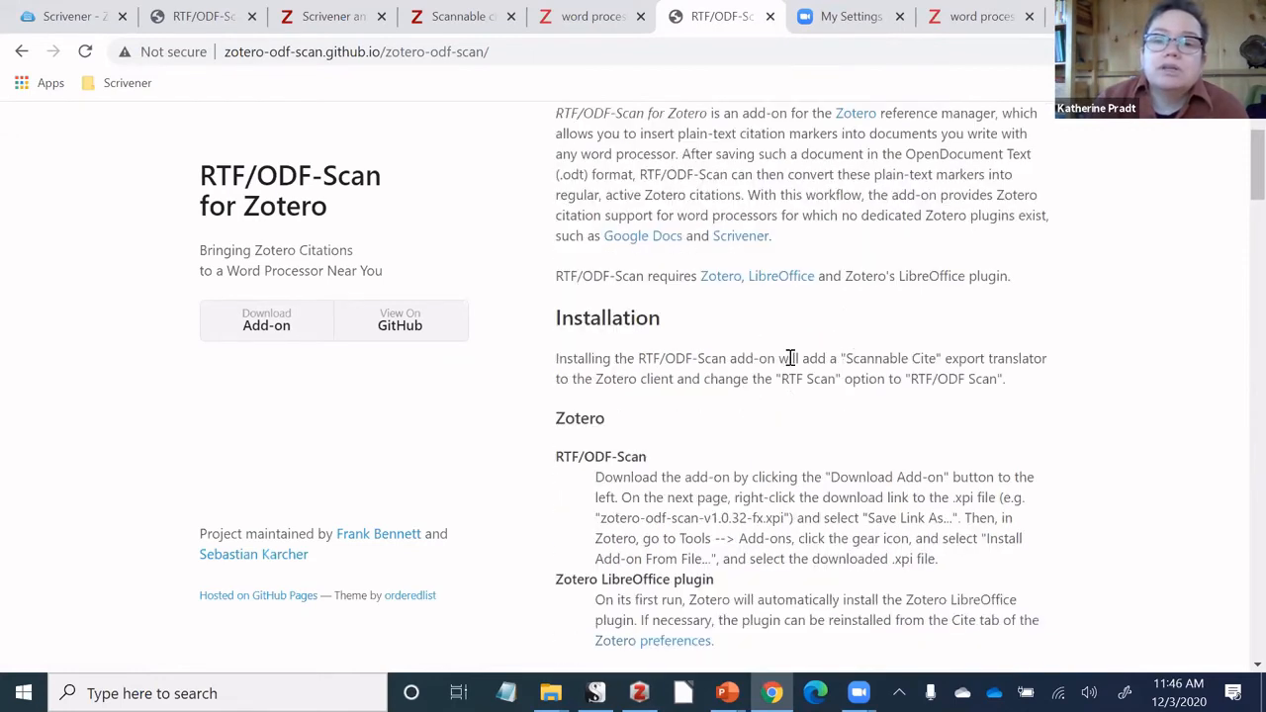
left_click_drag(782, 360, 1066, 368)
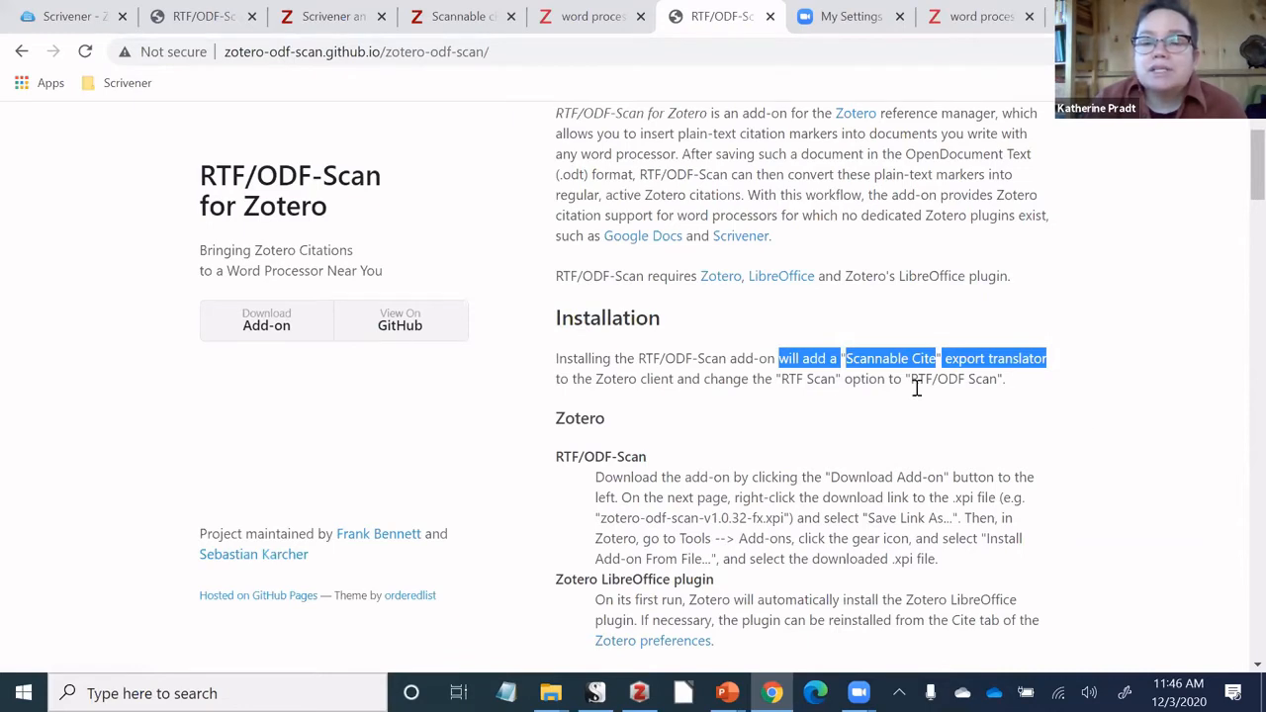
left_click(834, 405)
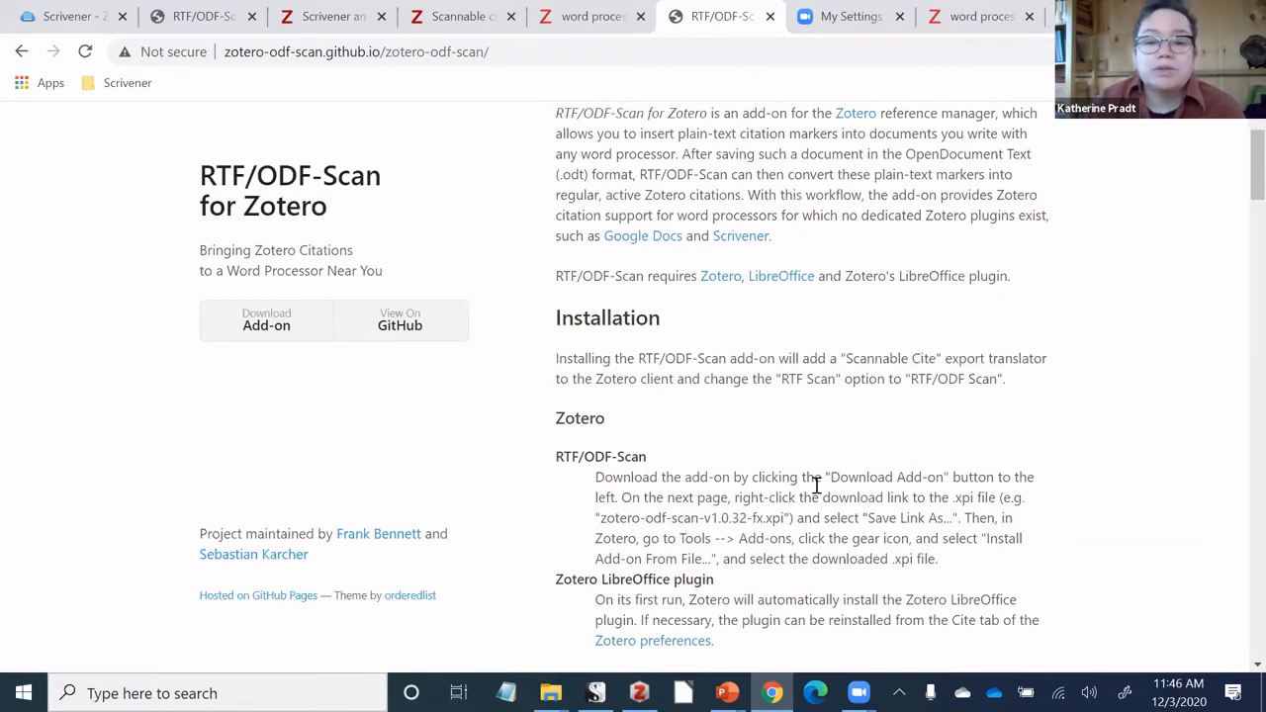
Open the add-on's download page on GitHub and locate the file zotero-odf-scan-v2.0.43.xpi among the release assets.
scroll(758, 502, "down", 1)
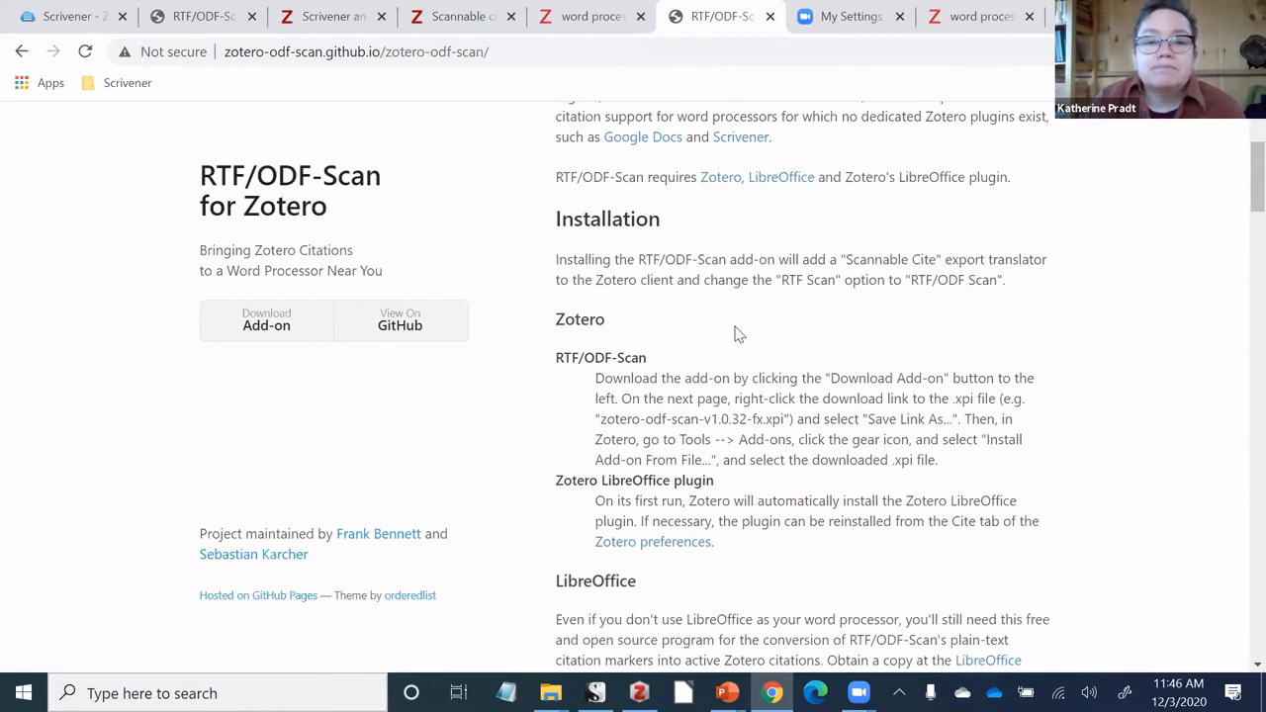
left_click(255, 333)
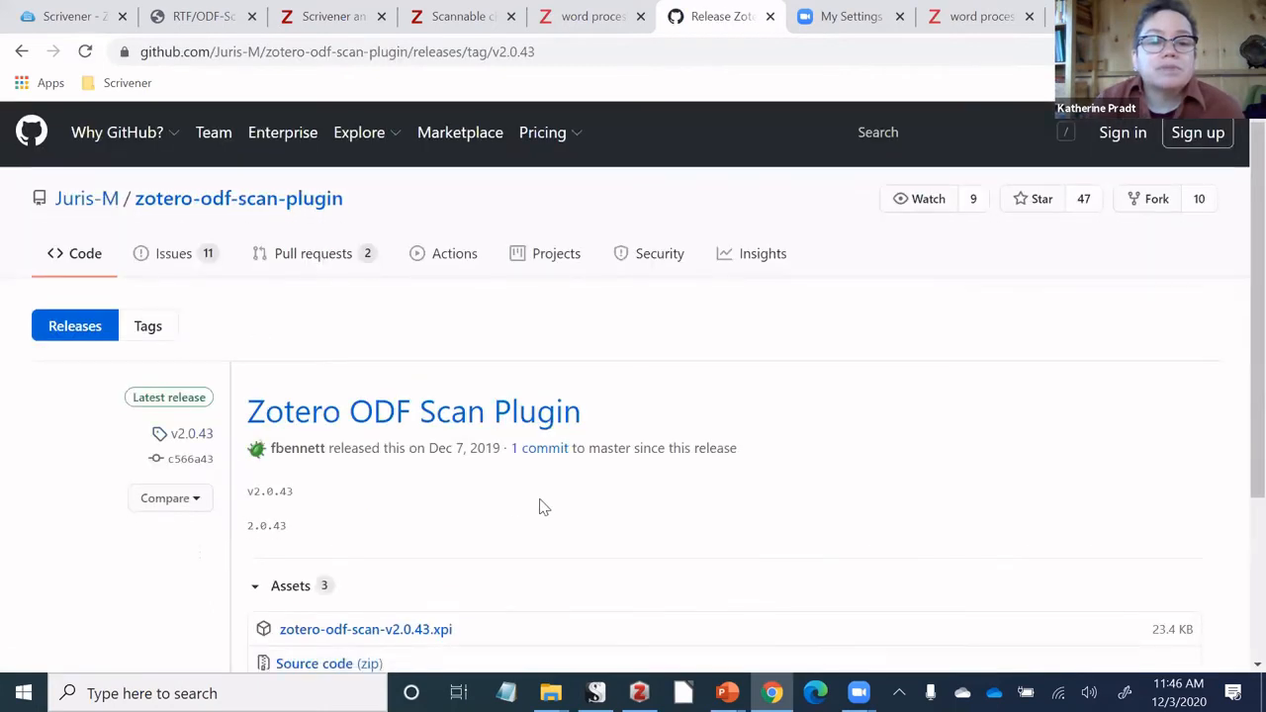
scroll(416, 444, "down", 2)
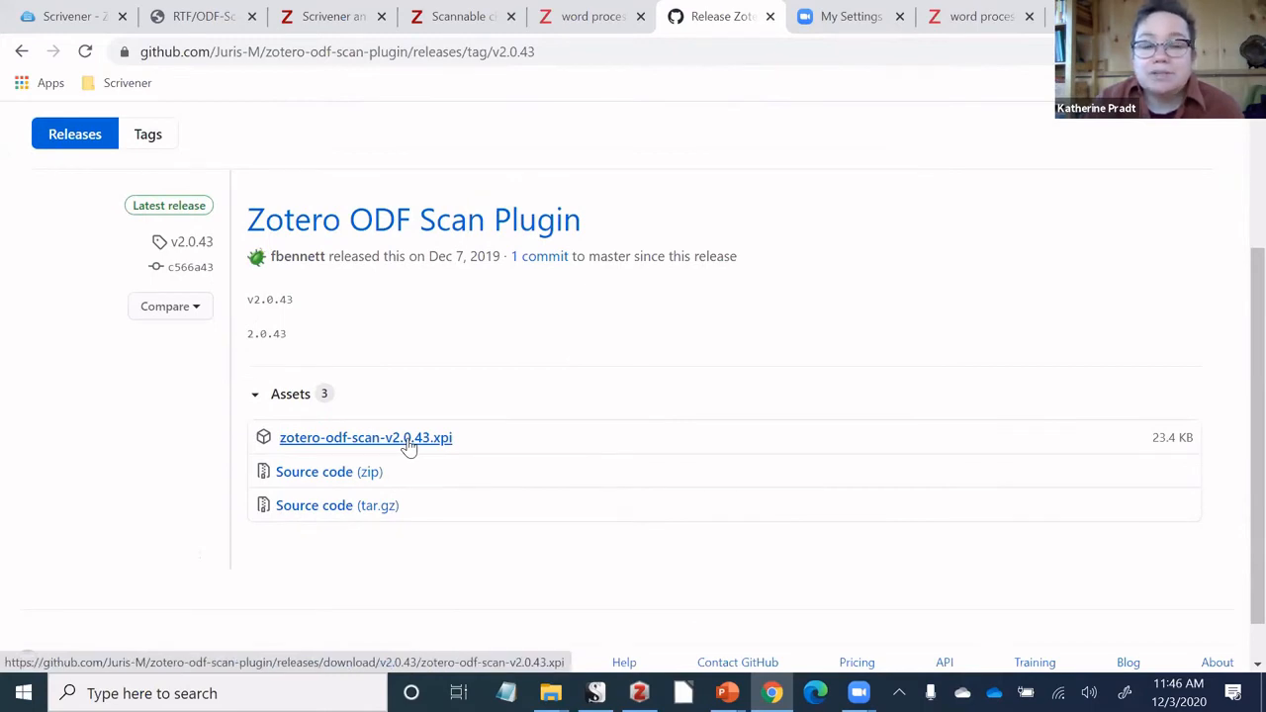
Download zotero-odf-scan-v2.0.43.xpi from the release assets and try to open the downloaded file.
left_click(409, 445)
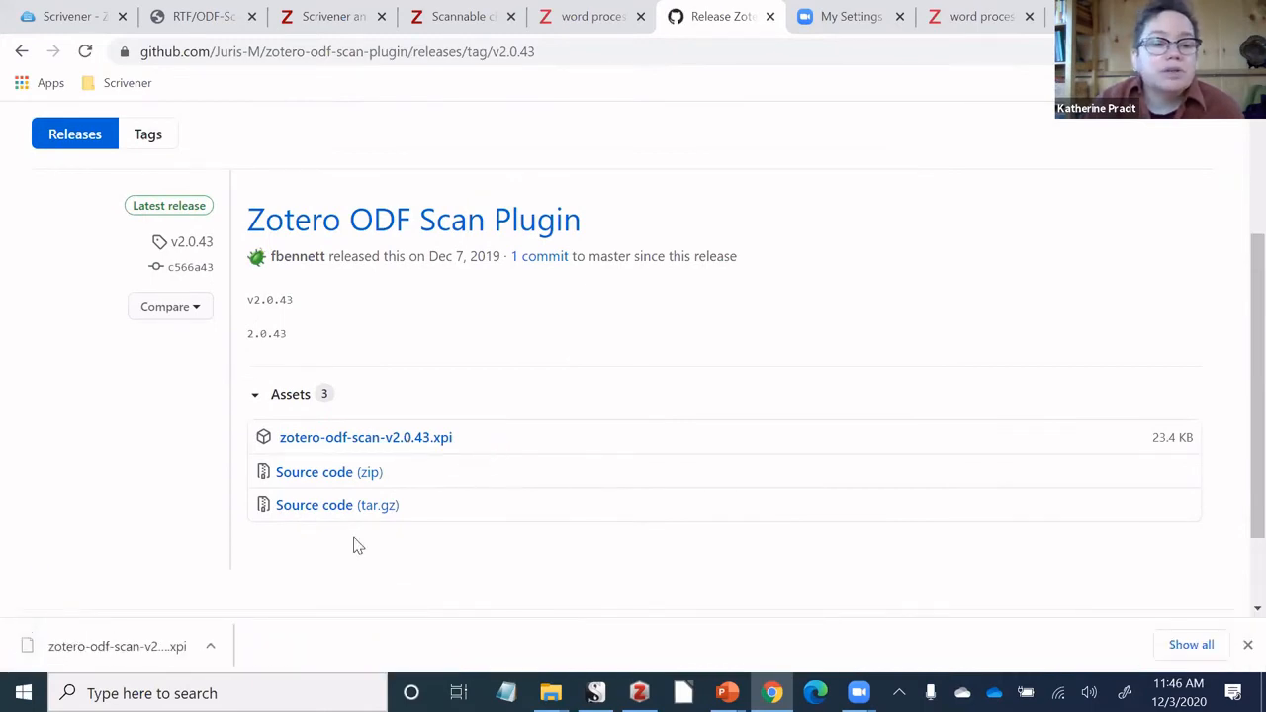
left_click(148, 650)
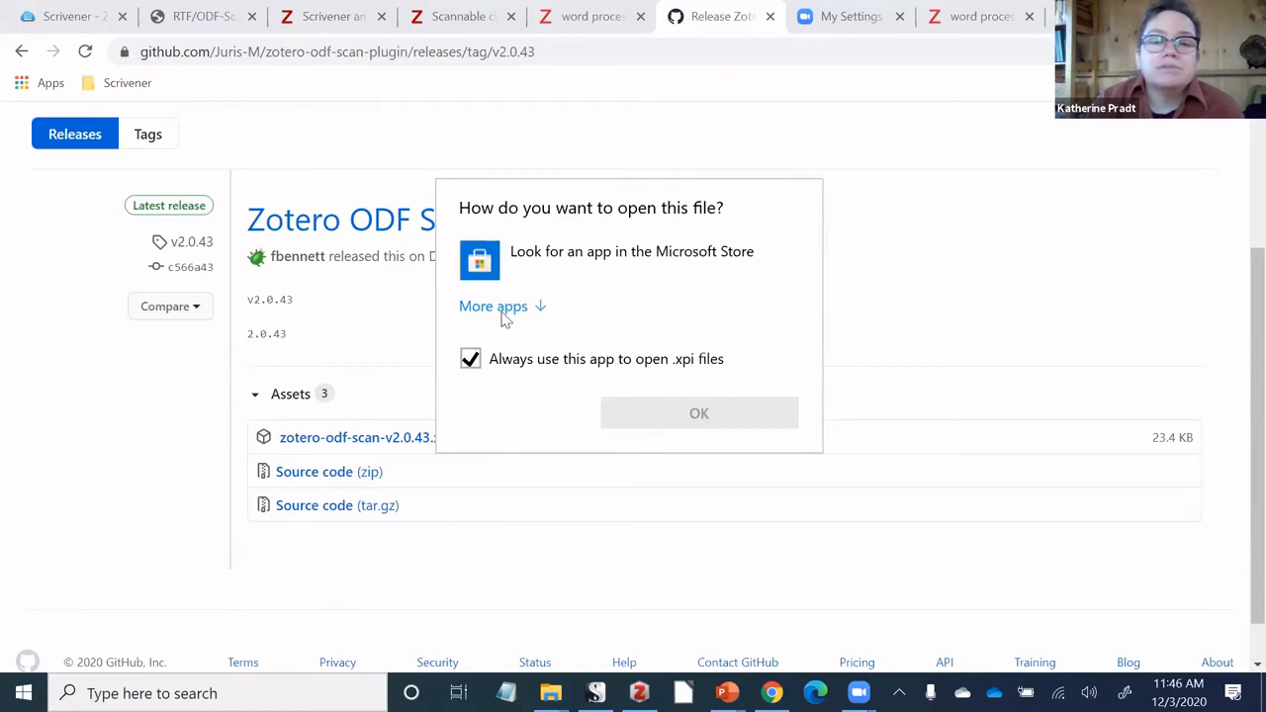
left_click(893, 230)
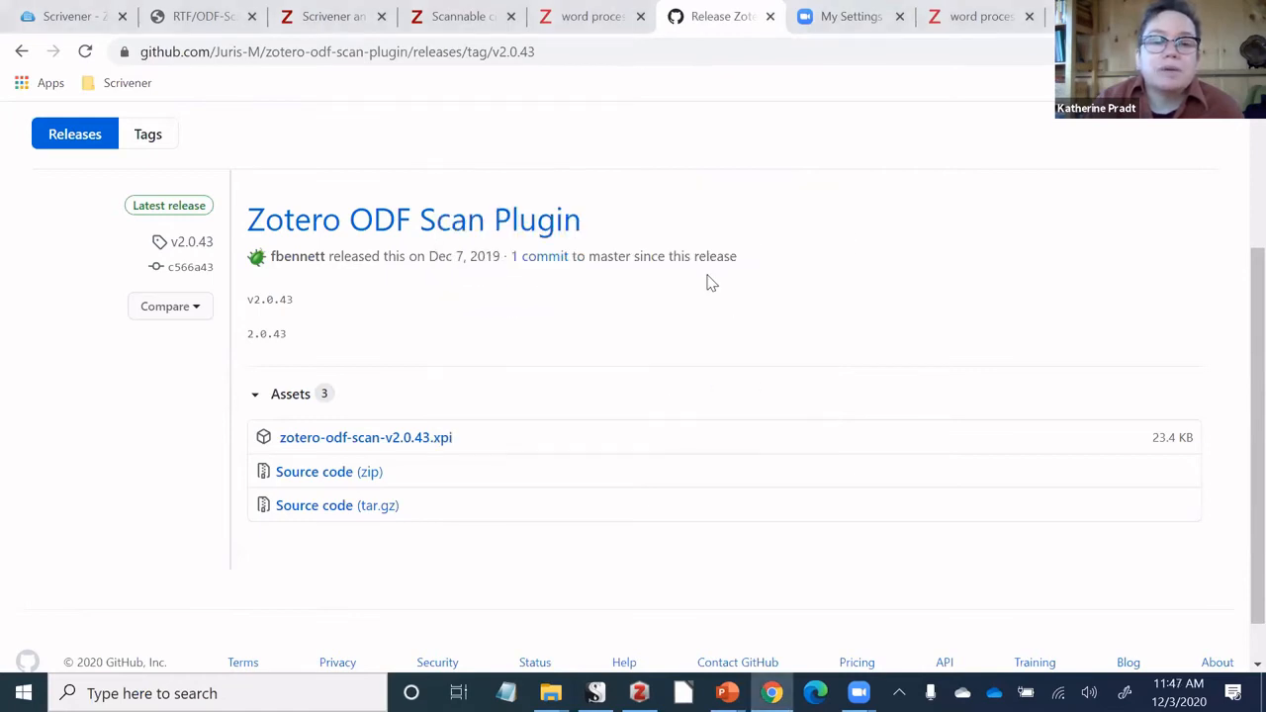
right_click(376, 443)
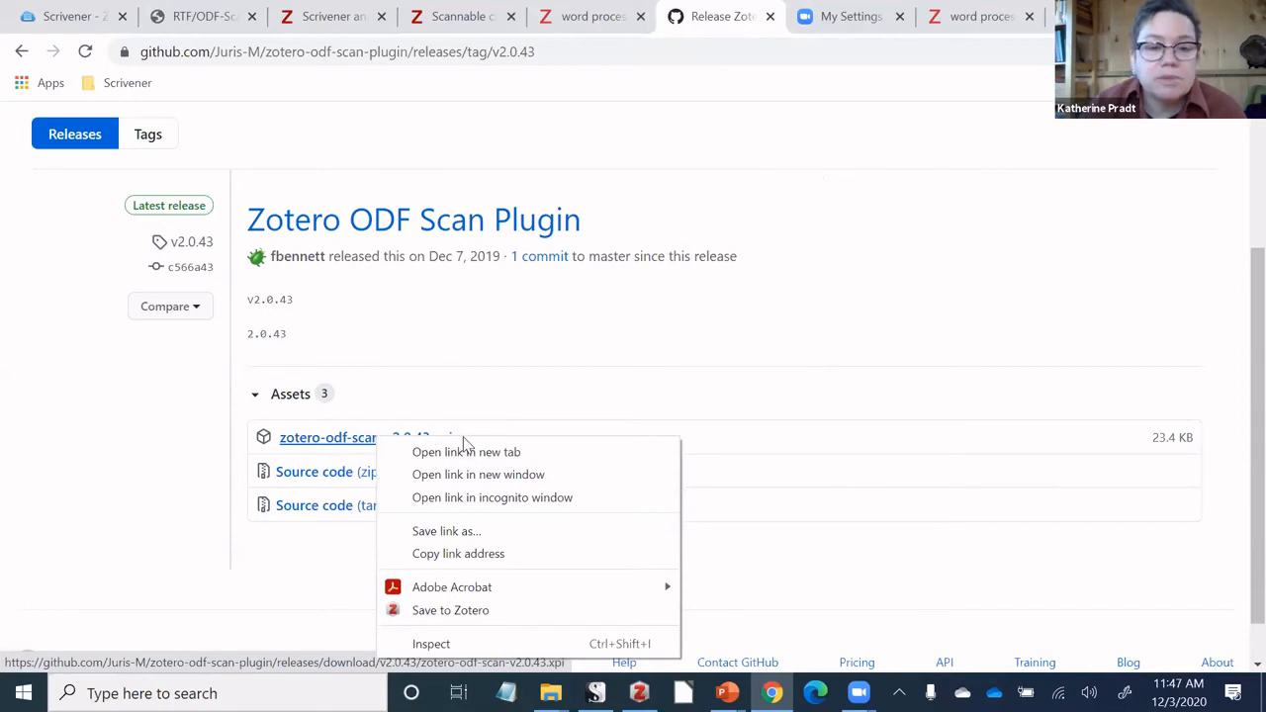
left_click(485, 534)
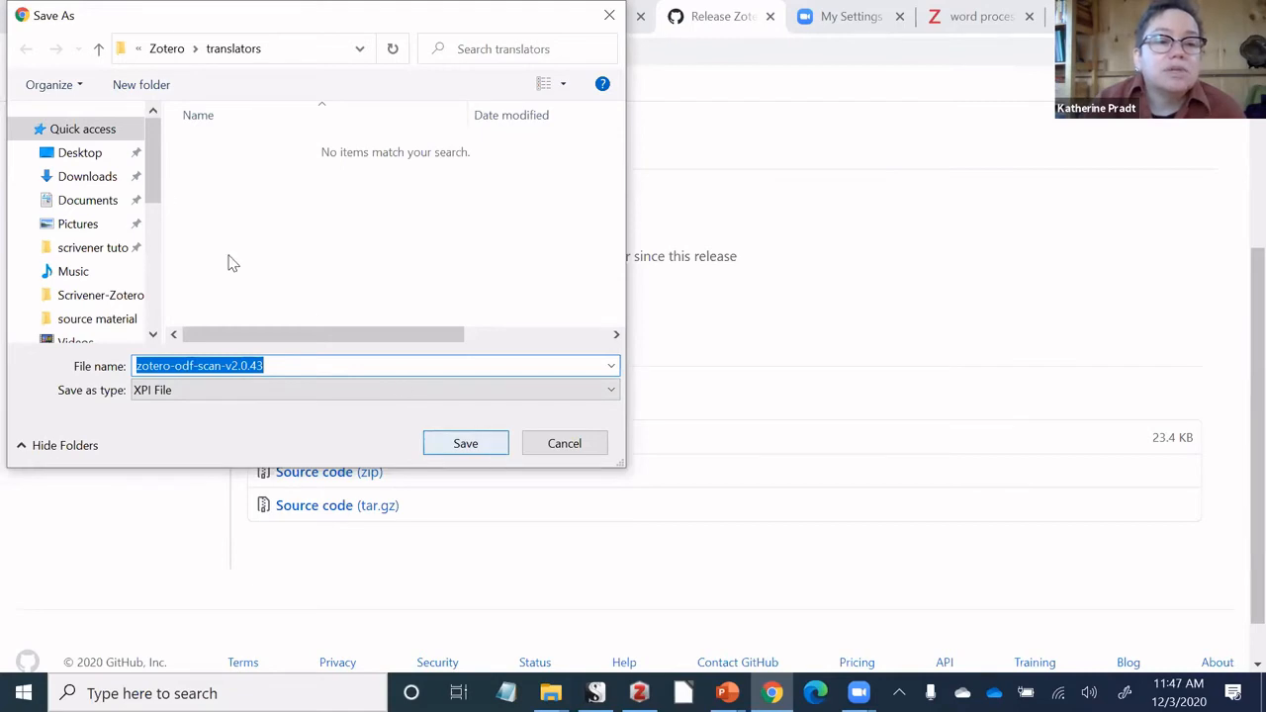
left_click(87, 176)
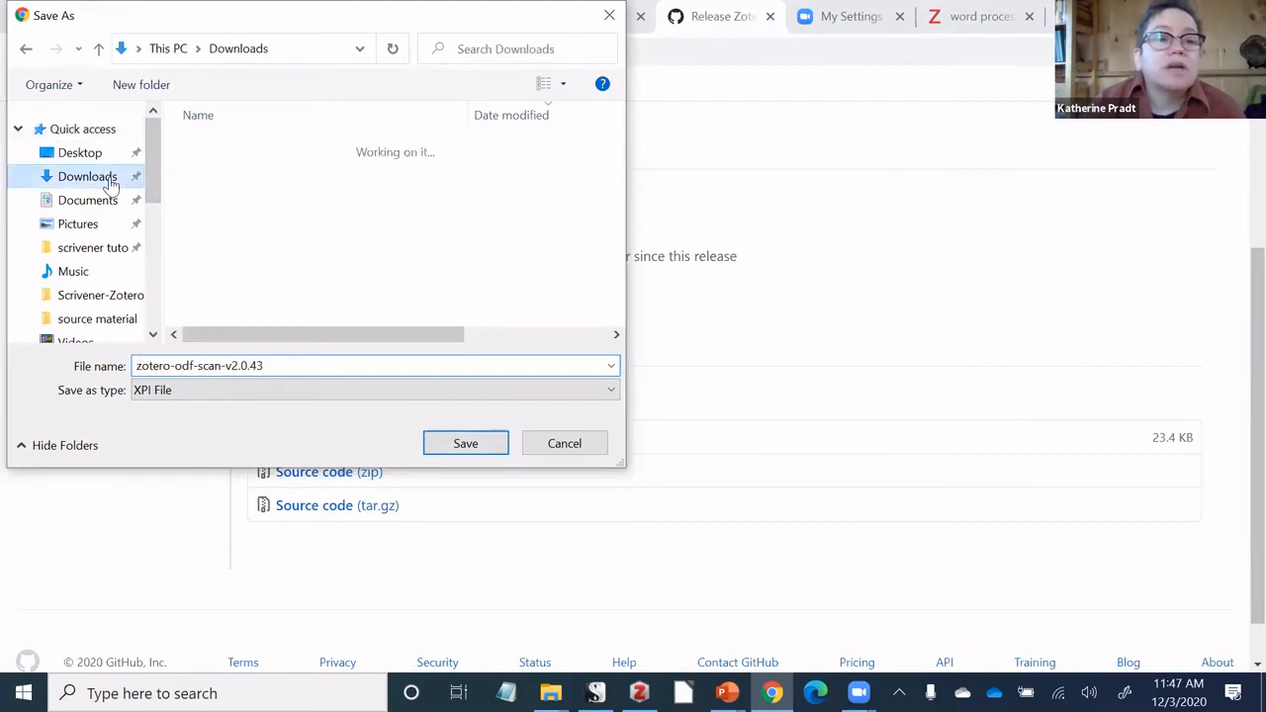
left_click(565, 444)
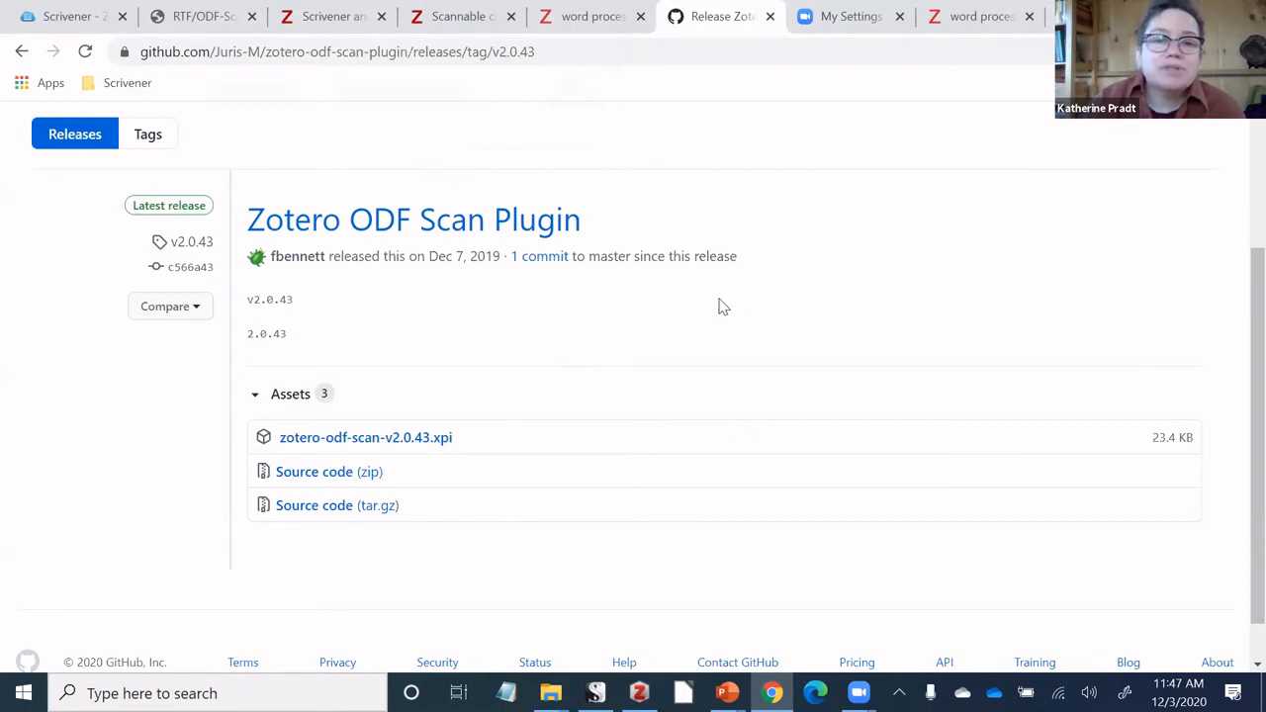
Read the opening posts of the "Scannable cite..." Zotero forum thread about the translator missing from the export formats.
left_click(465, 27)
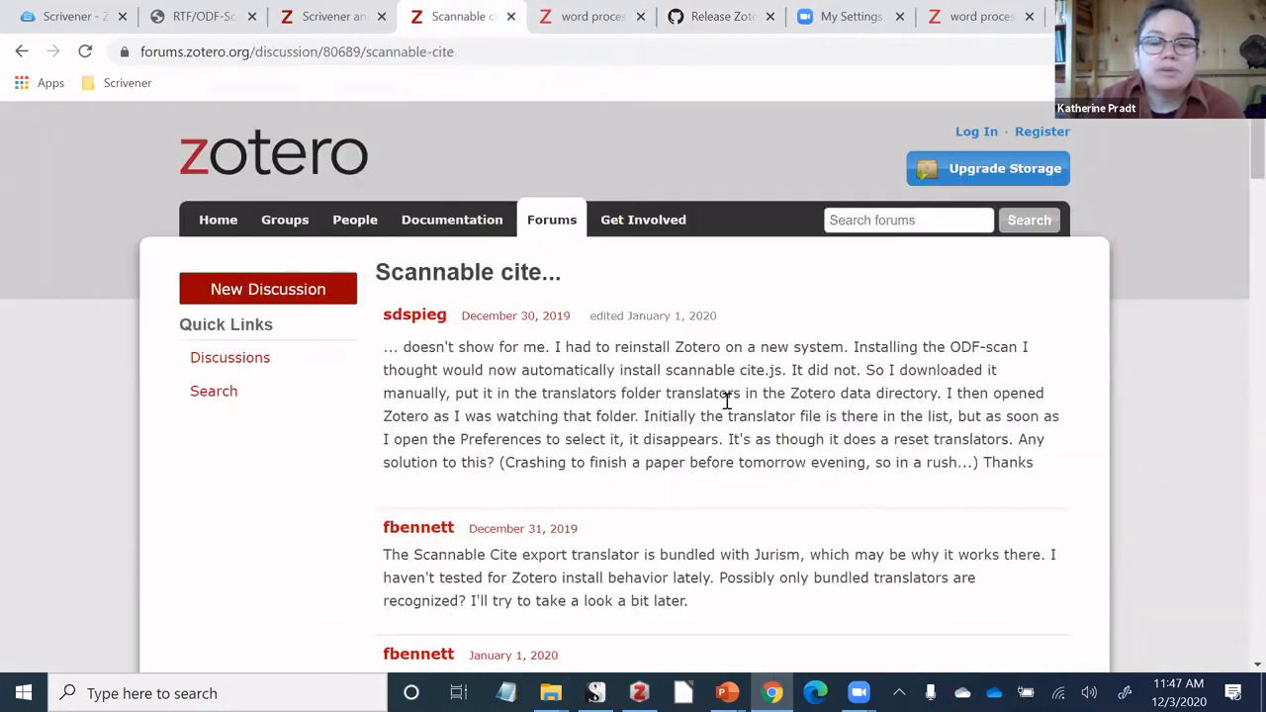
scroll(727, 401, "down", 2)
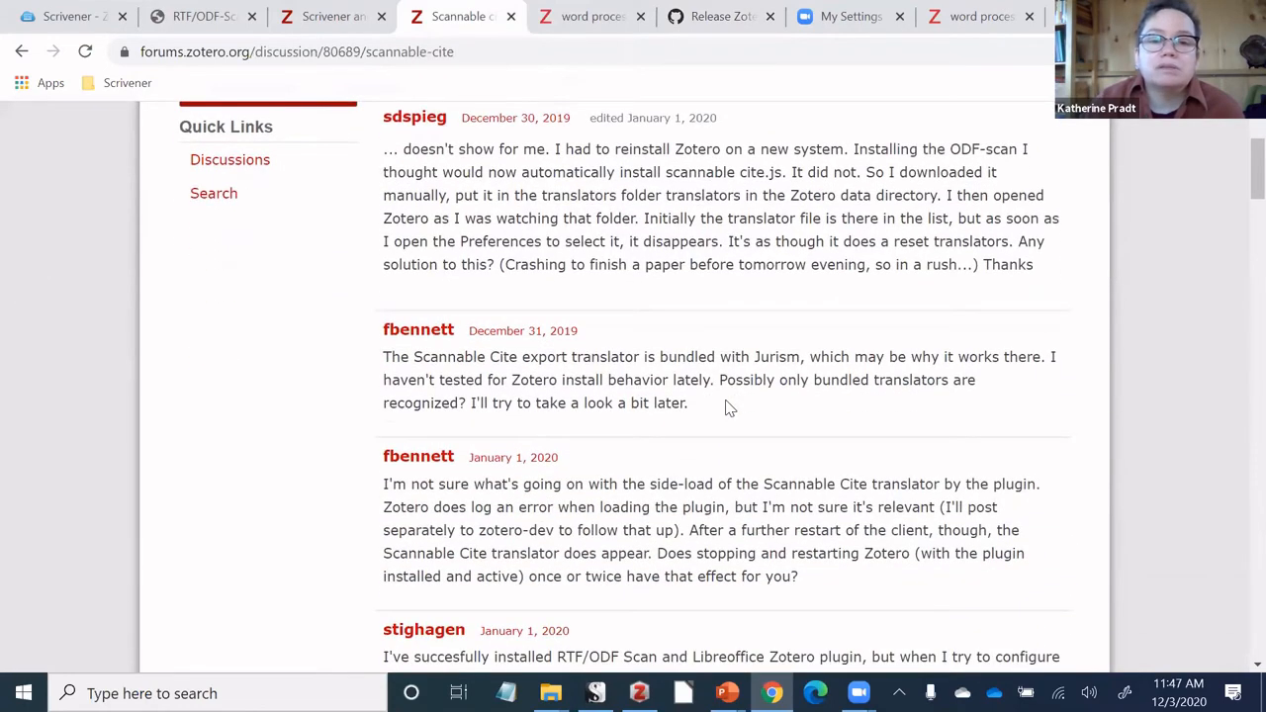
scroll(729, 409, "down", 1)
scroll(729, 409, "down", 2)
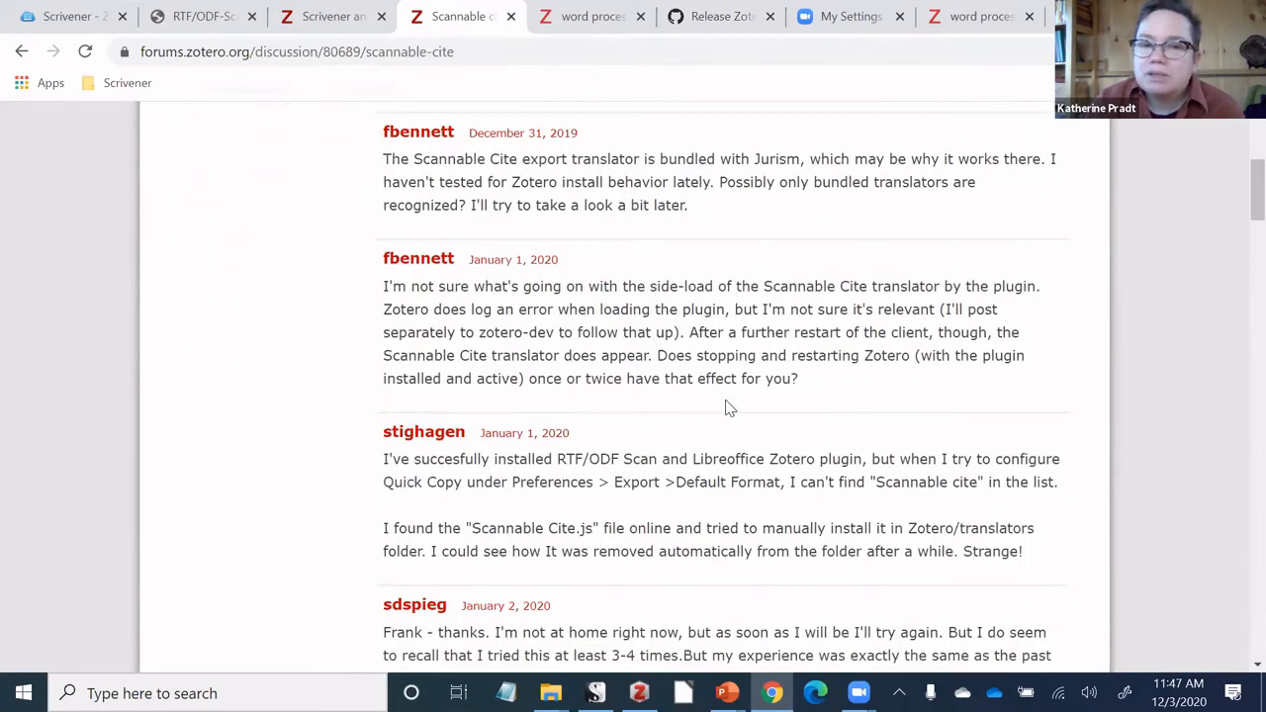
scroll(730, 408, "down", 1)
scroll(682, 343, "down", 3)
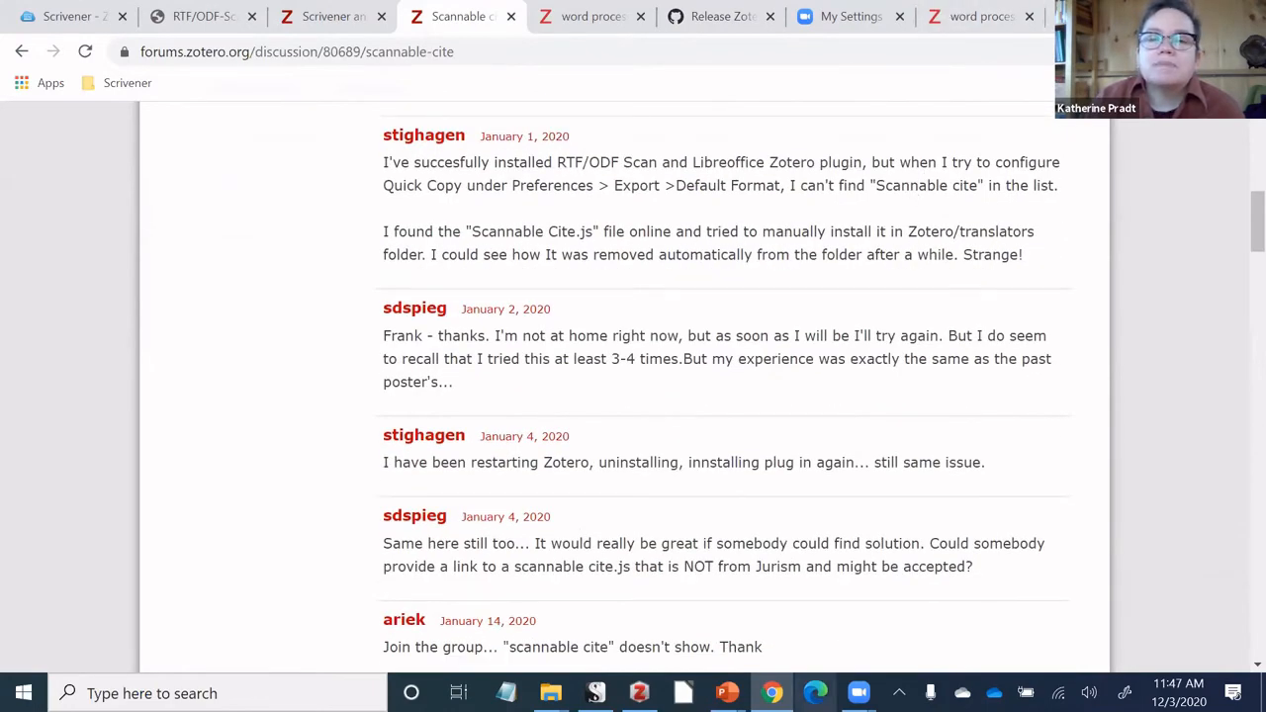
Switch to Zotero and set the Quick Copy default format in the export preferences to Scannable Cite.
left_click(640, 692)
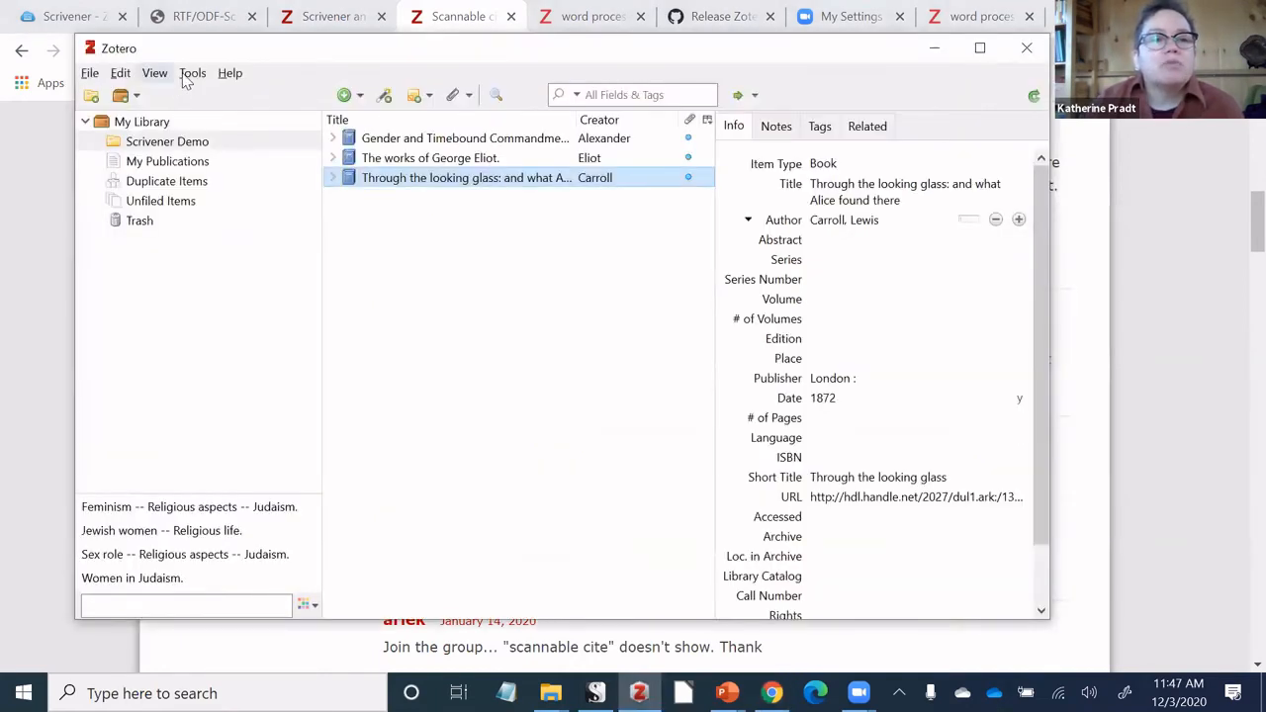
left_click(186, 77)
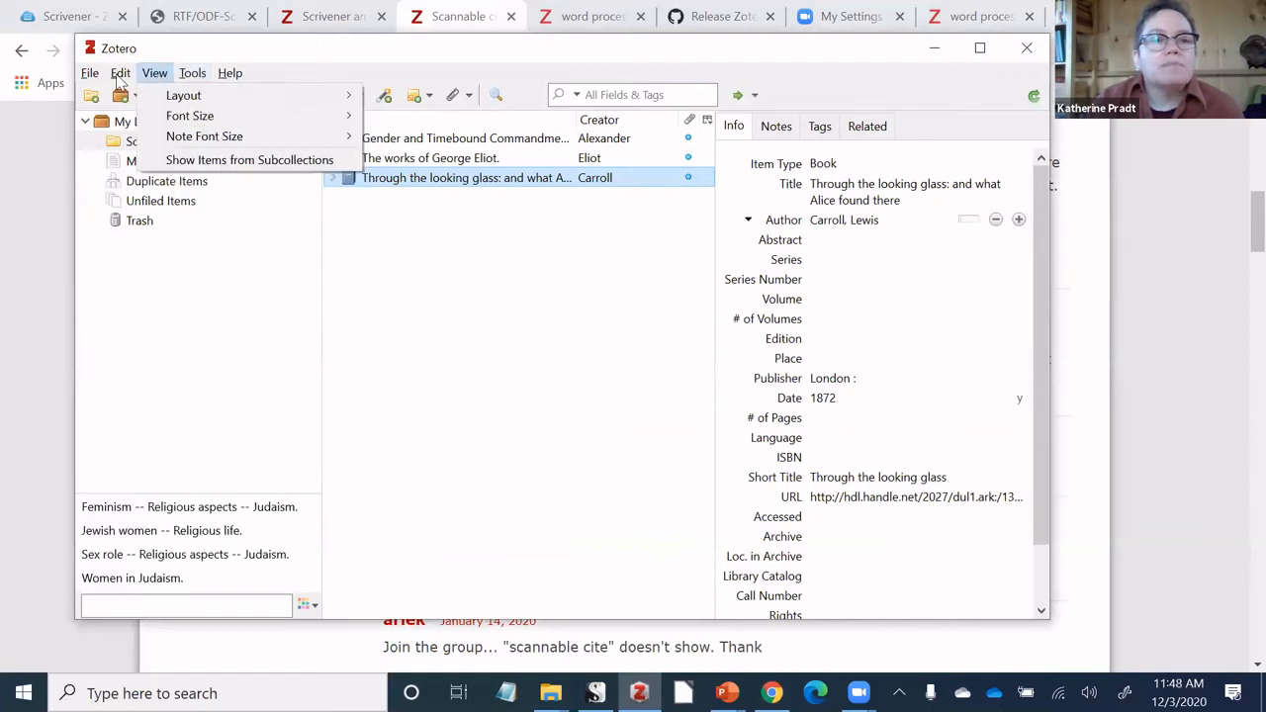
mouse_move(118, 79)
left_click(148, 333)
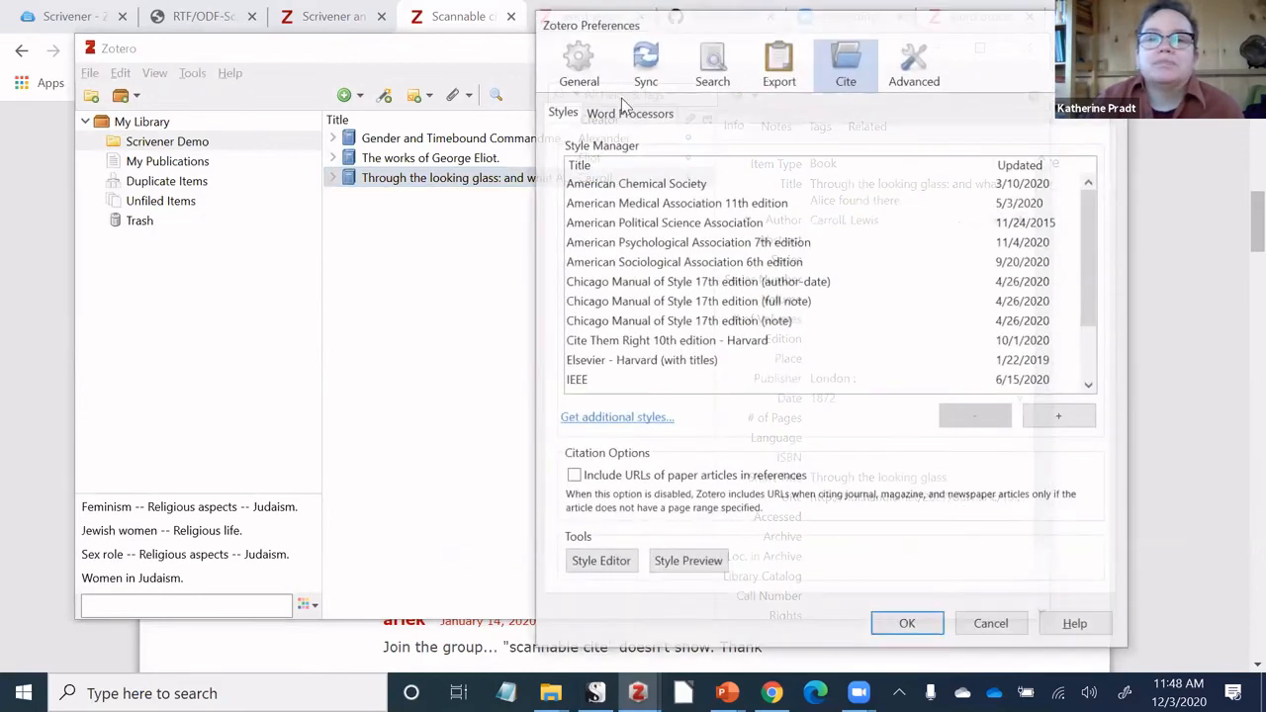
left_click(778, 63)
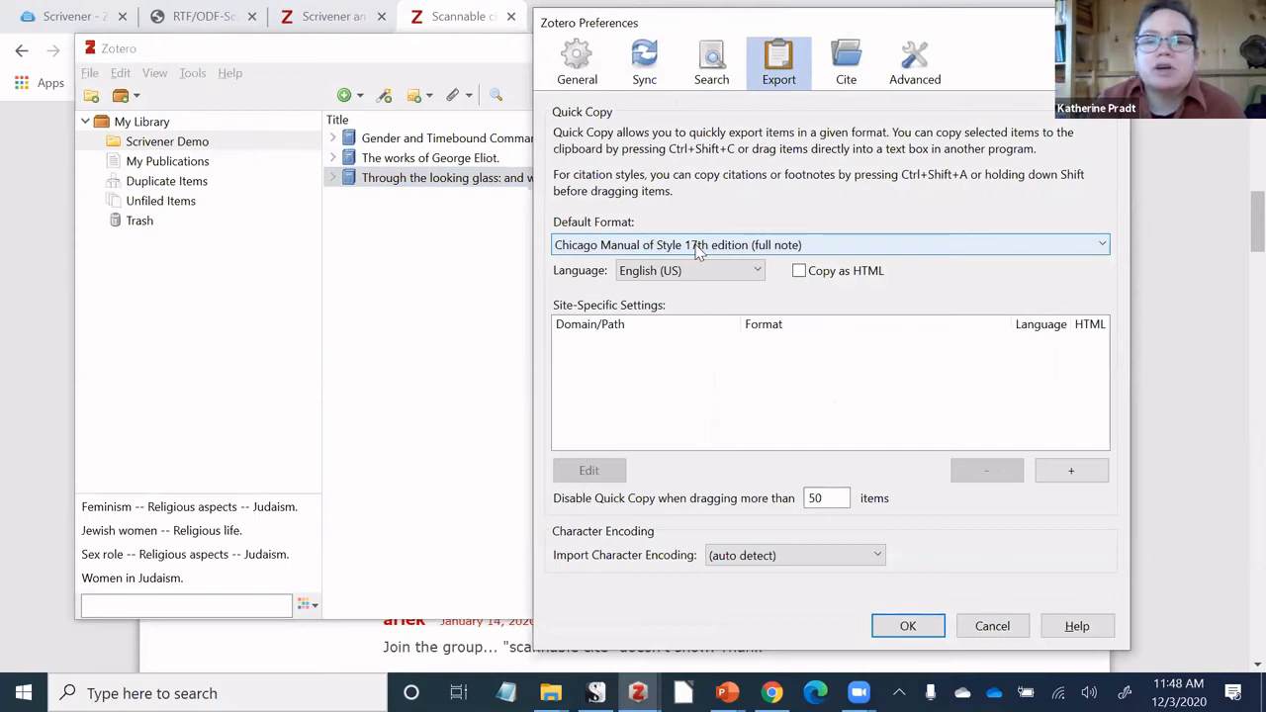
left_click(698, 245)
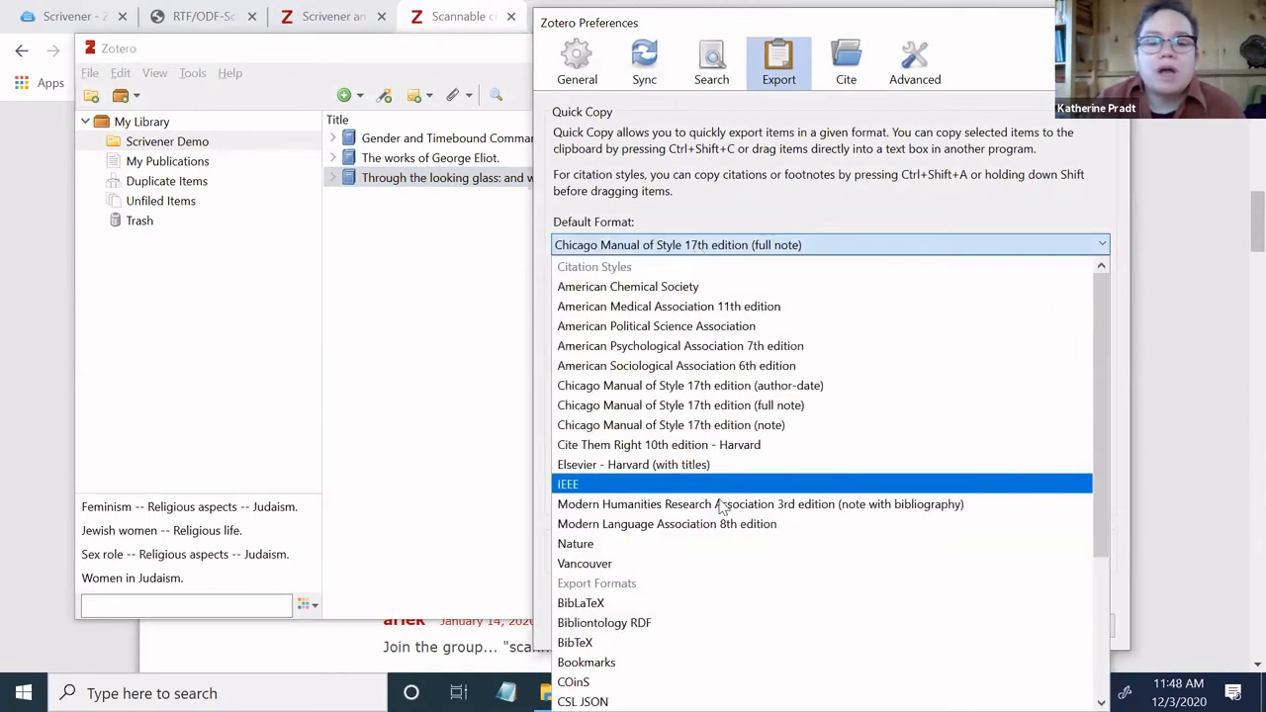
scroll(720, 504, "down", 3)
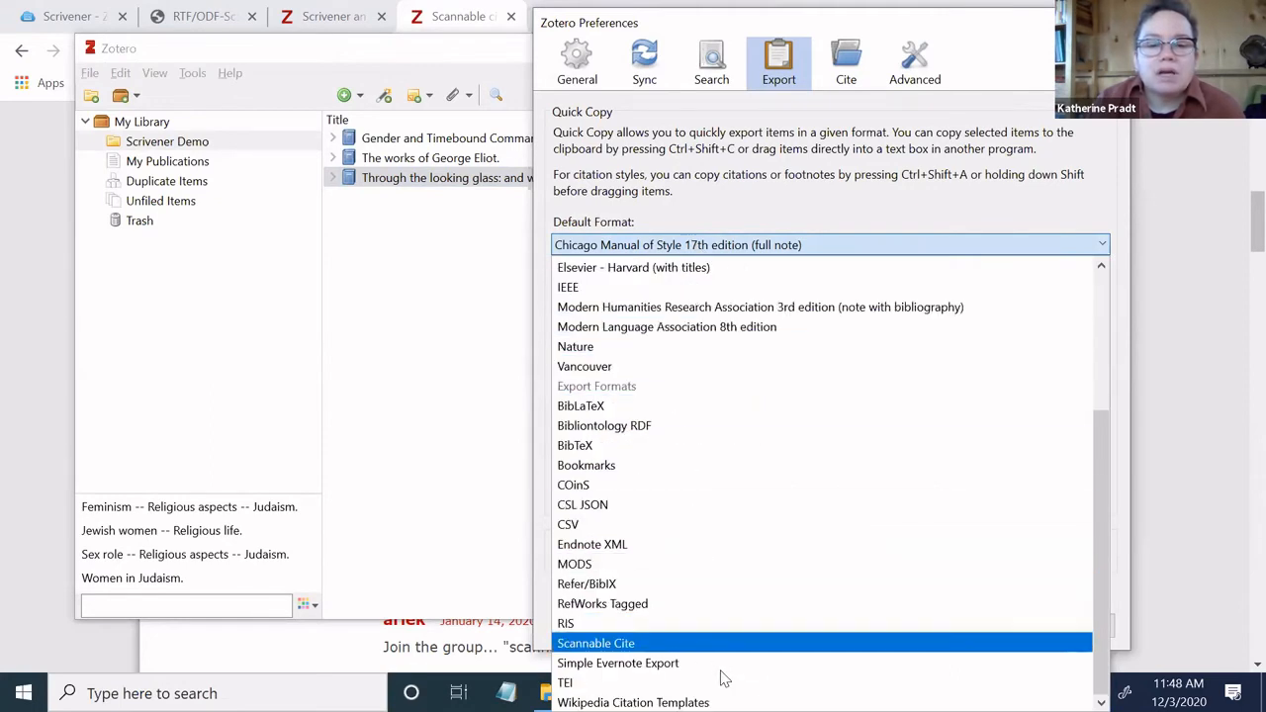
left_click(644, 644)
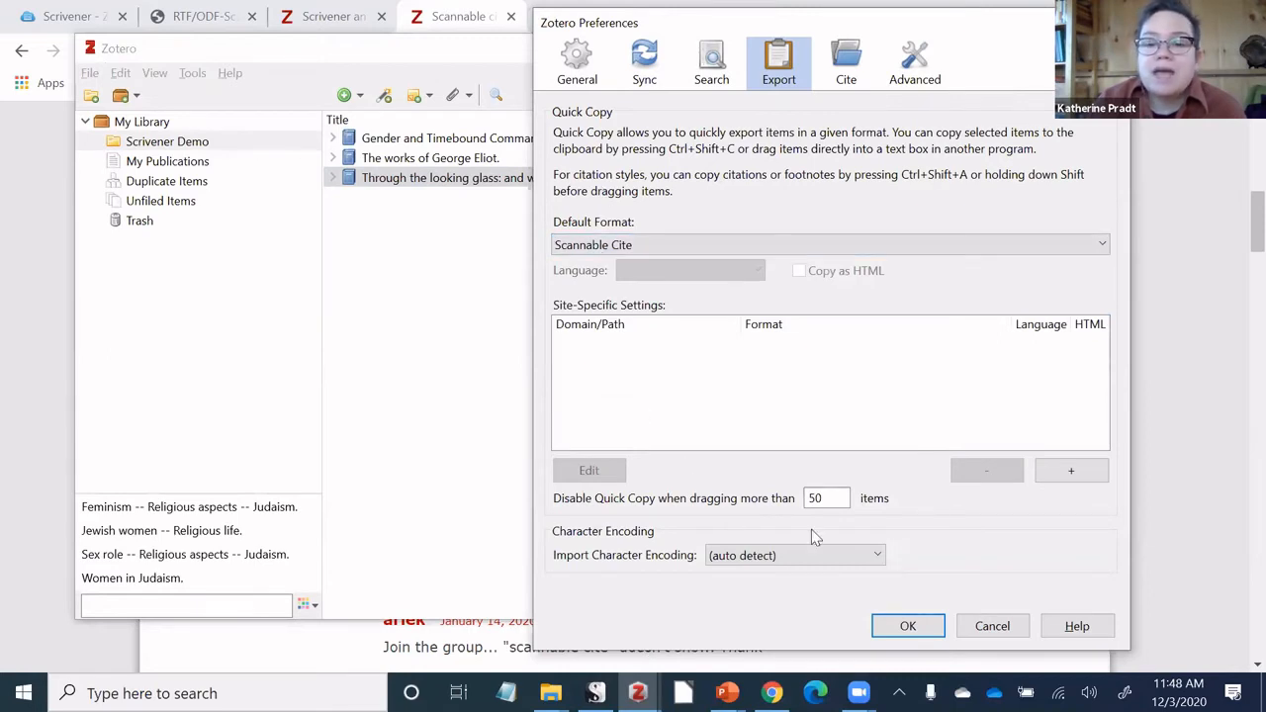
left_click(631, 246)
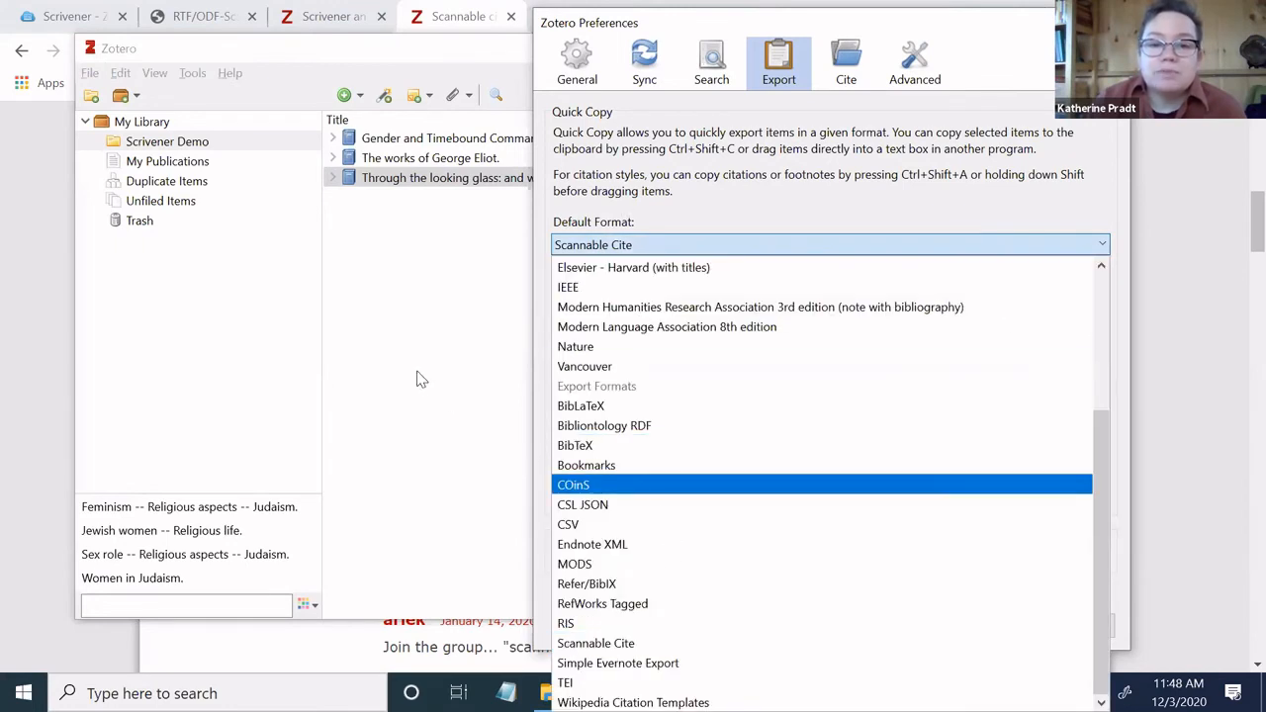
left_click(504, 186)
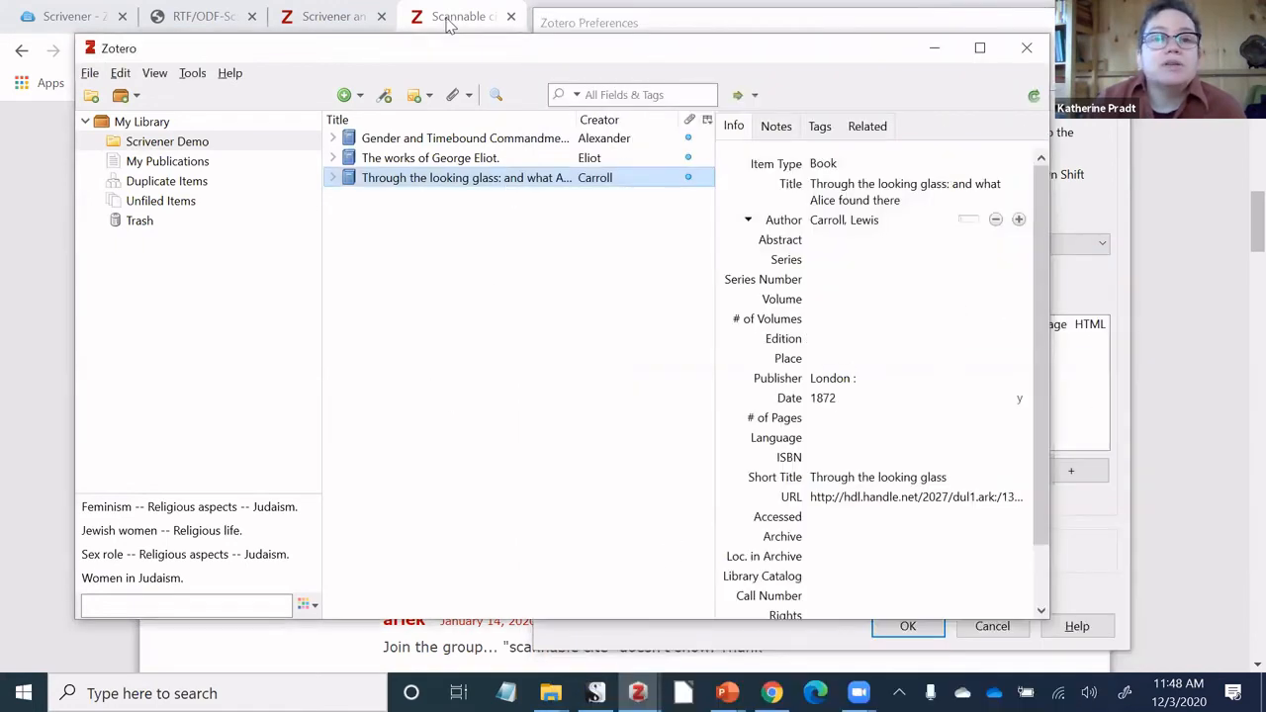
Return to the Scannable Cite forum thread in the browser and look through the replies for manual translator installation instructions.
key("alt+Tab")
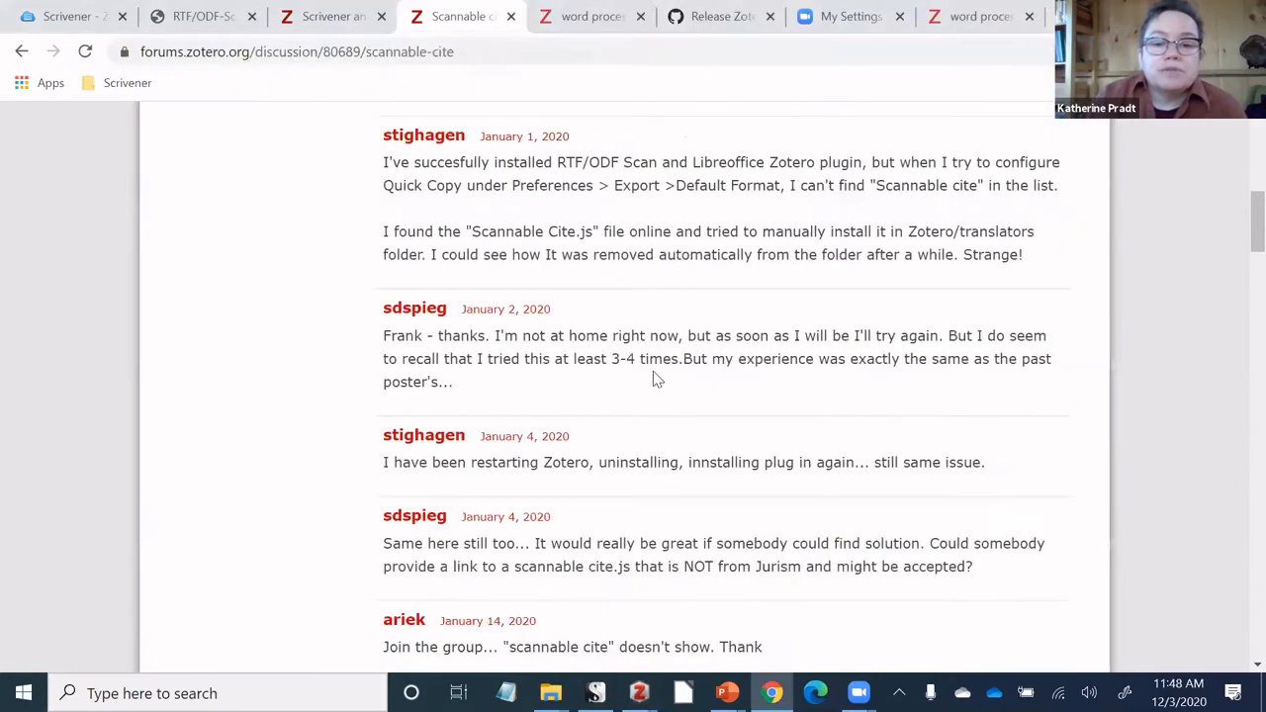
left_click(124, 85)
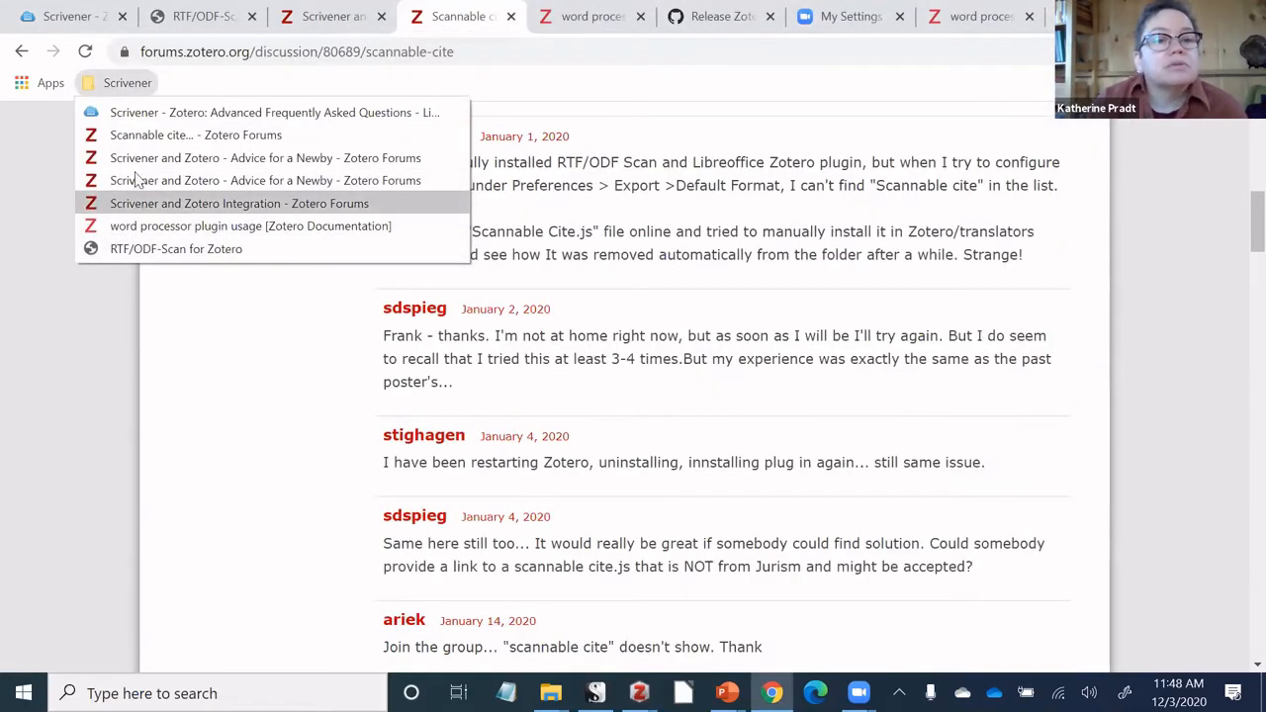
left_click(388, 357)
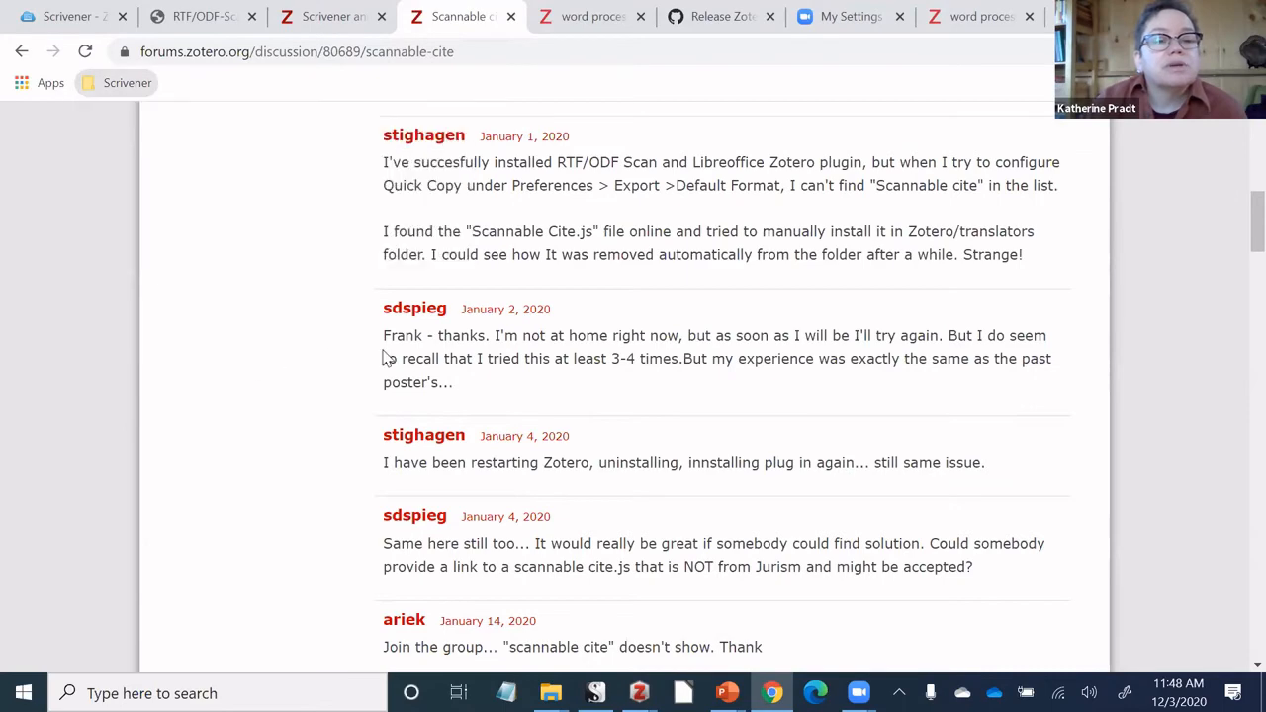
scroll(621, 374, "up", 1)
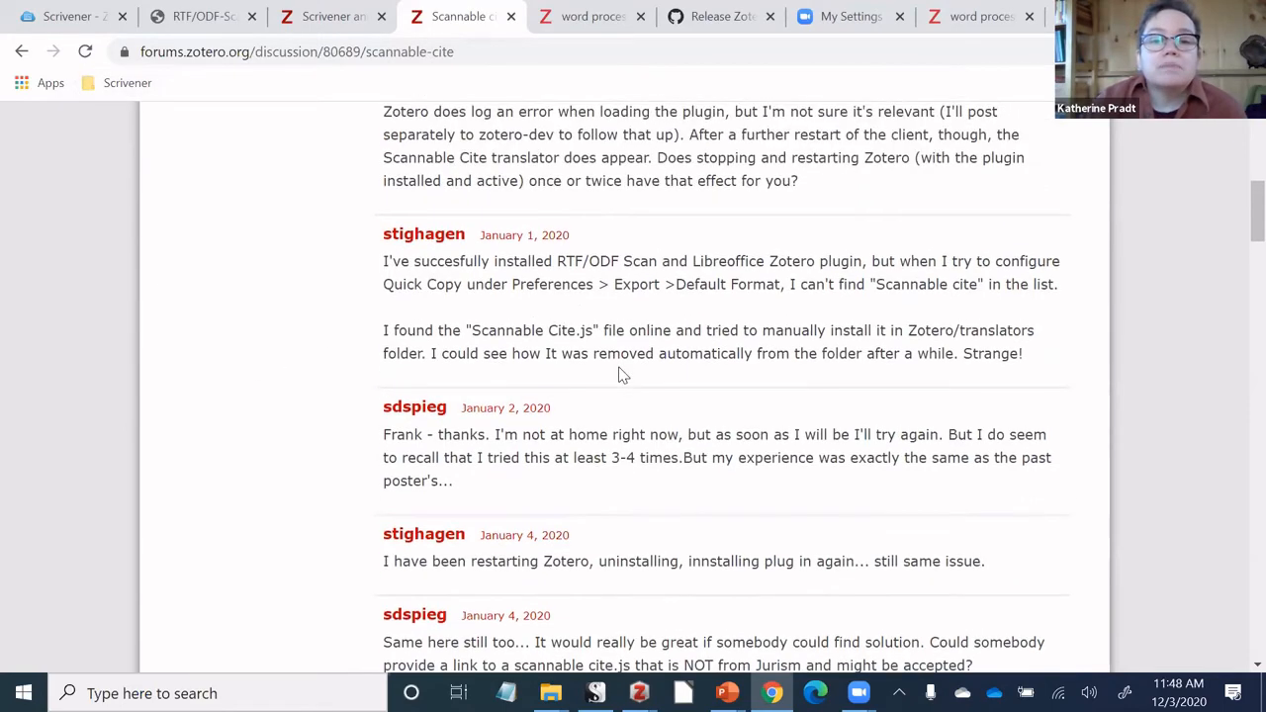
scroll(621, 374, "up", 2)
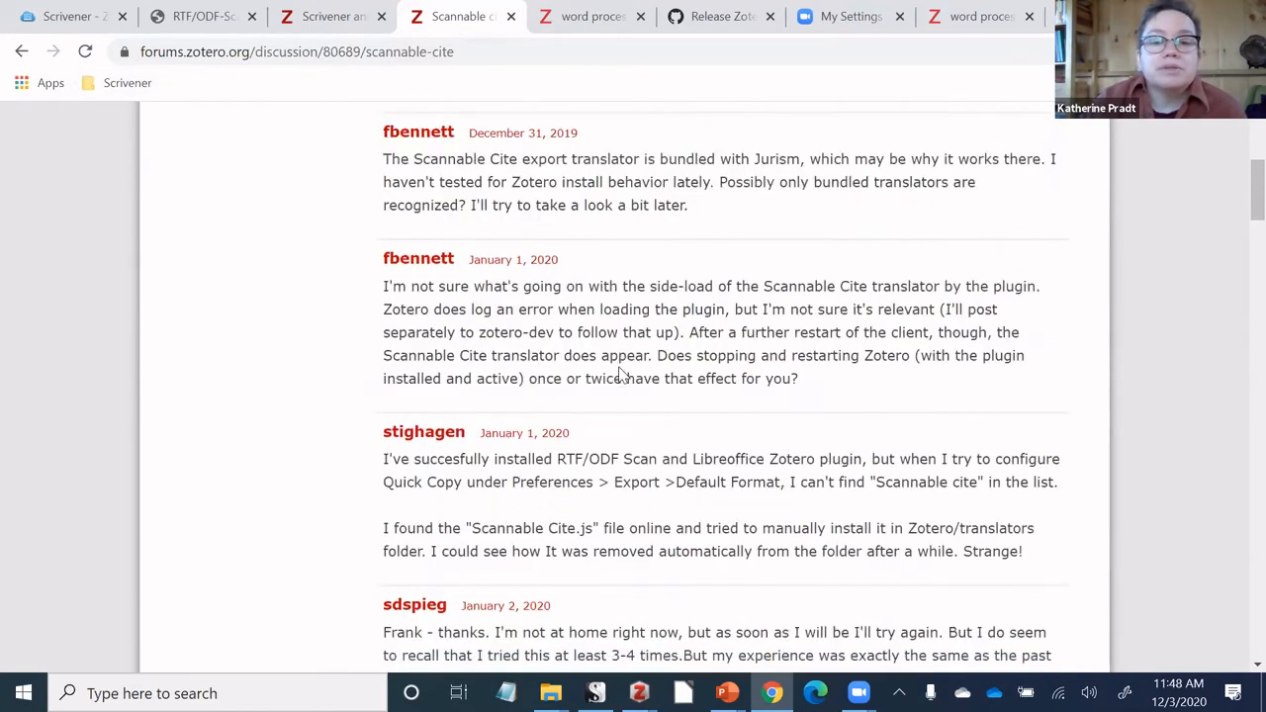
scroll(621, 374, "down", 5)
scroll(619, 373, "down", 4)
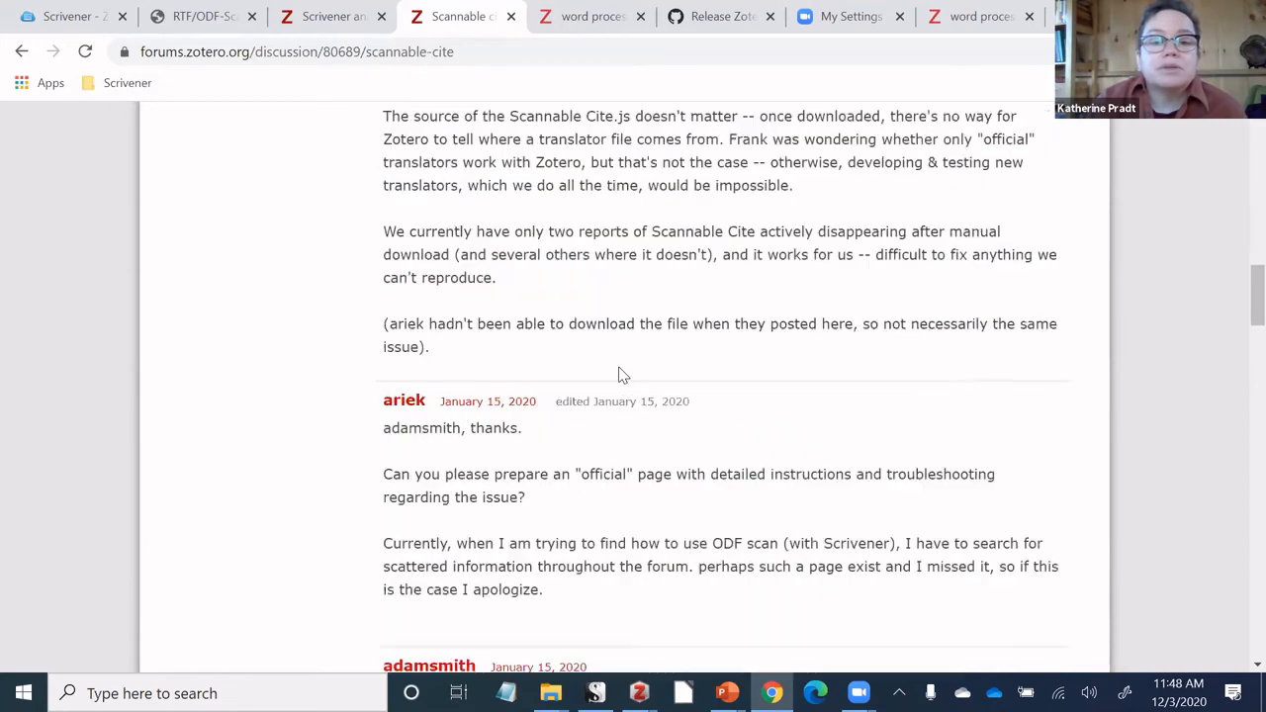
scroll(860, 312, "down", 2)
scroll(861, 313, "down", 1)
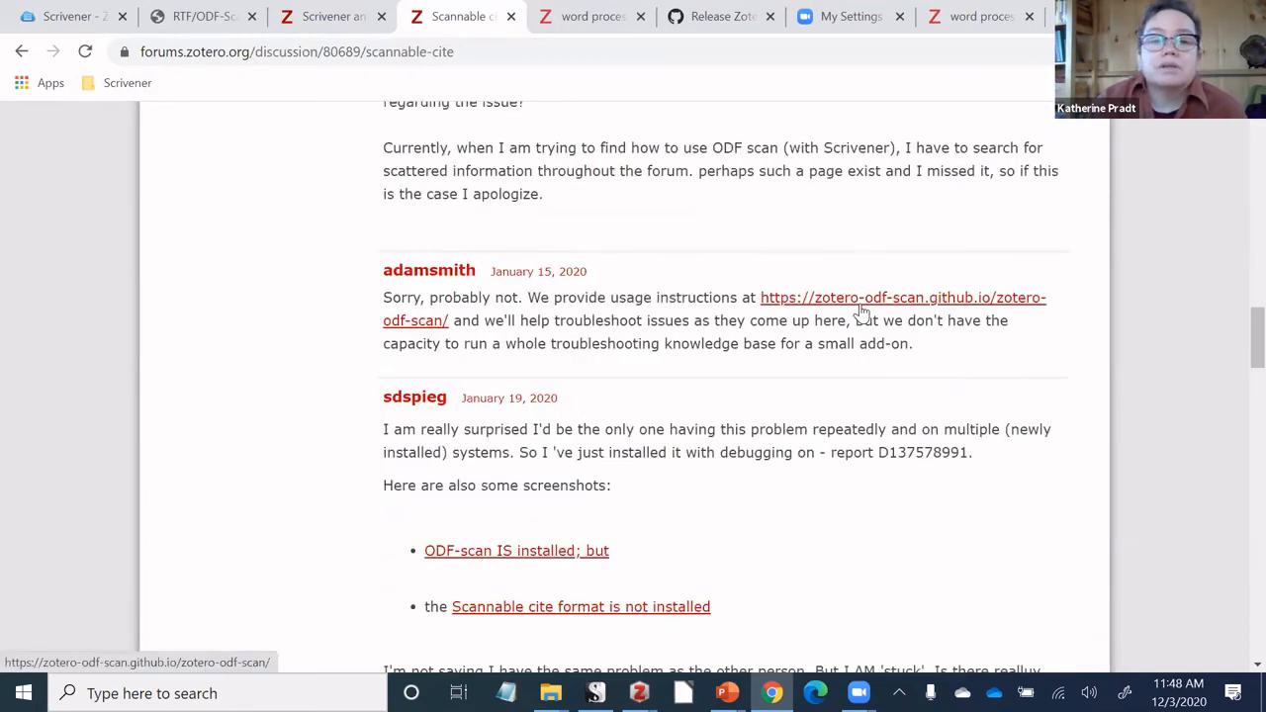
scroll(707, 556, "down", 1)
scroll(706, 556, "down", 2)
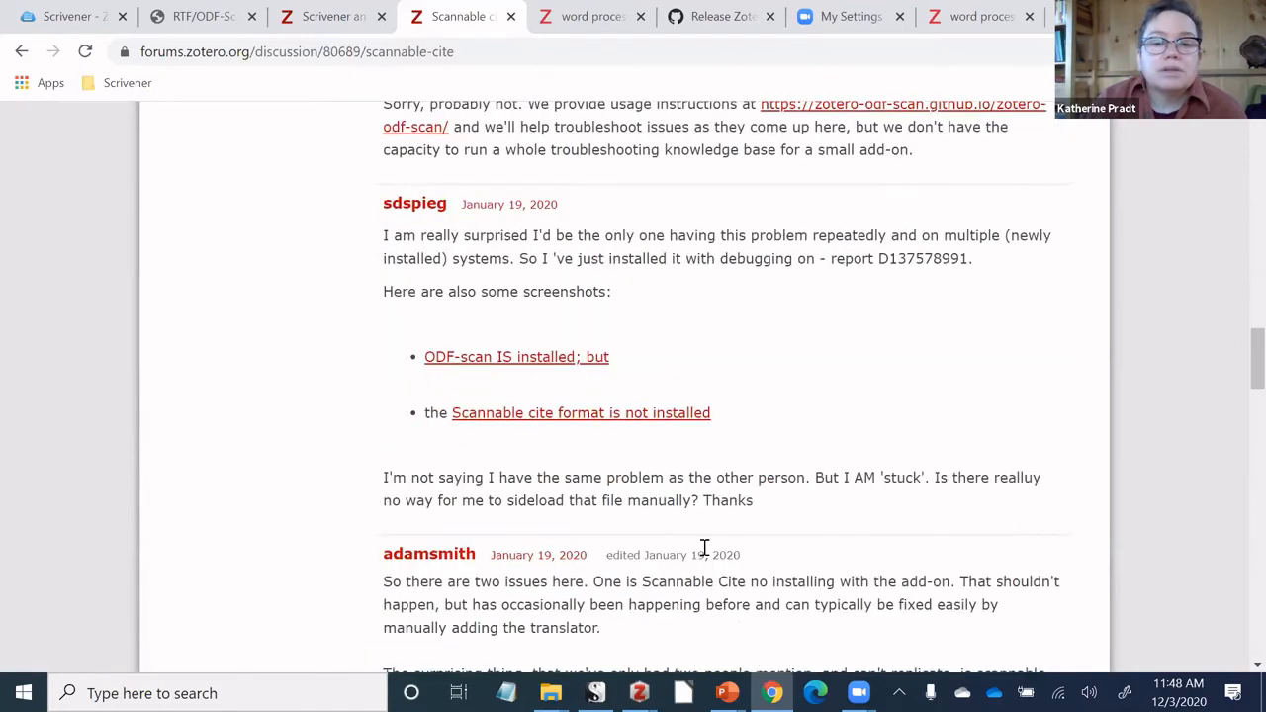
scroll(704, 550, "down", 7)
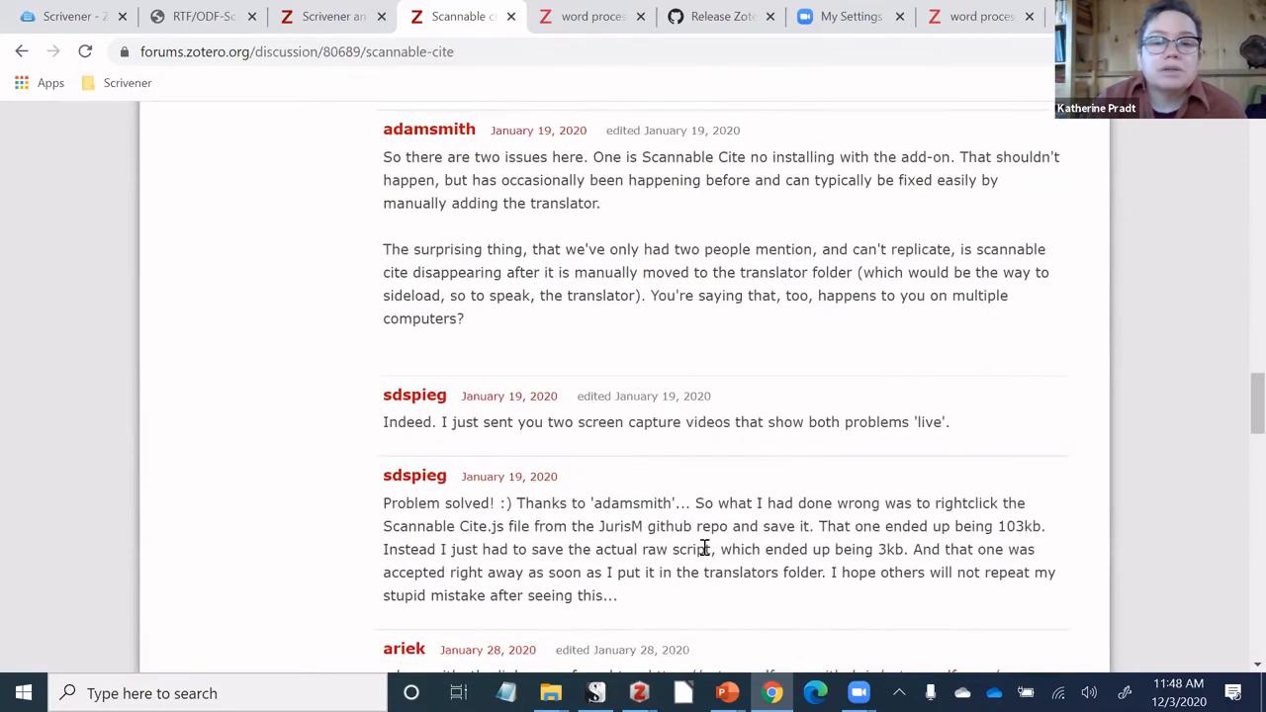
scroll(703, 556, "down", 1)
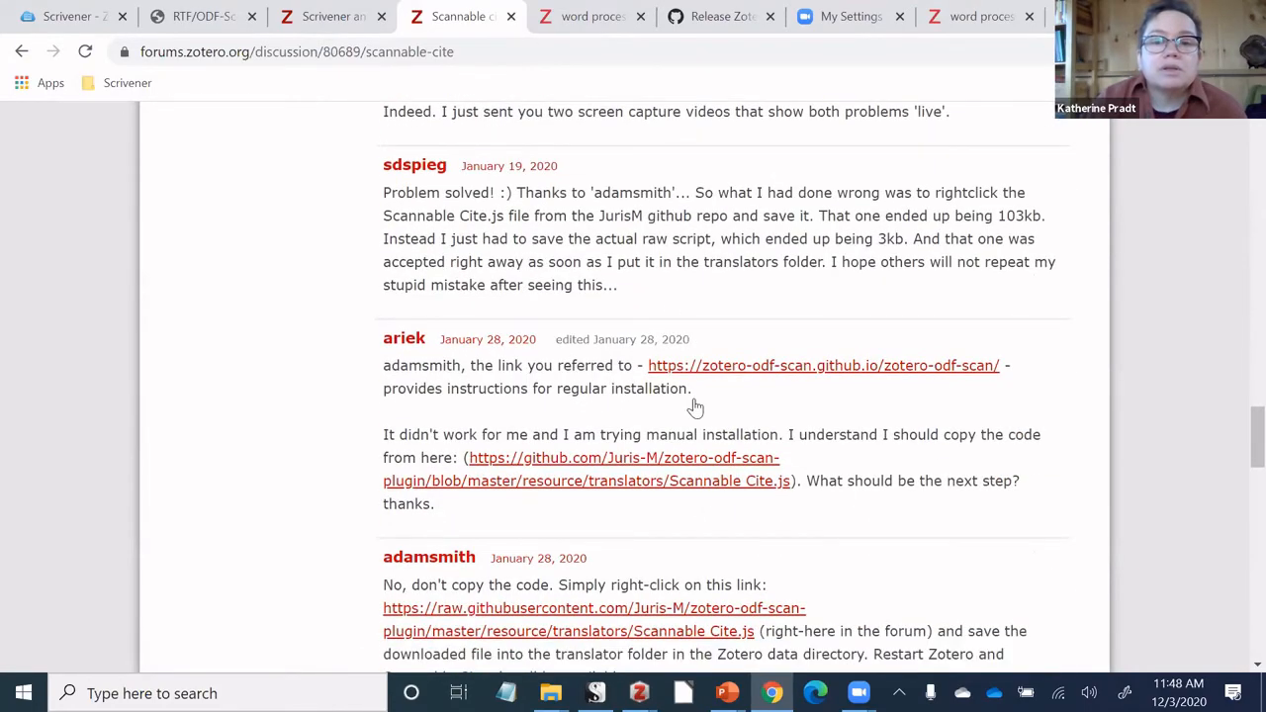
scroll(692, 406, "down", 3)
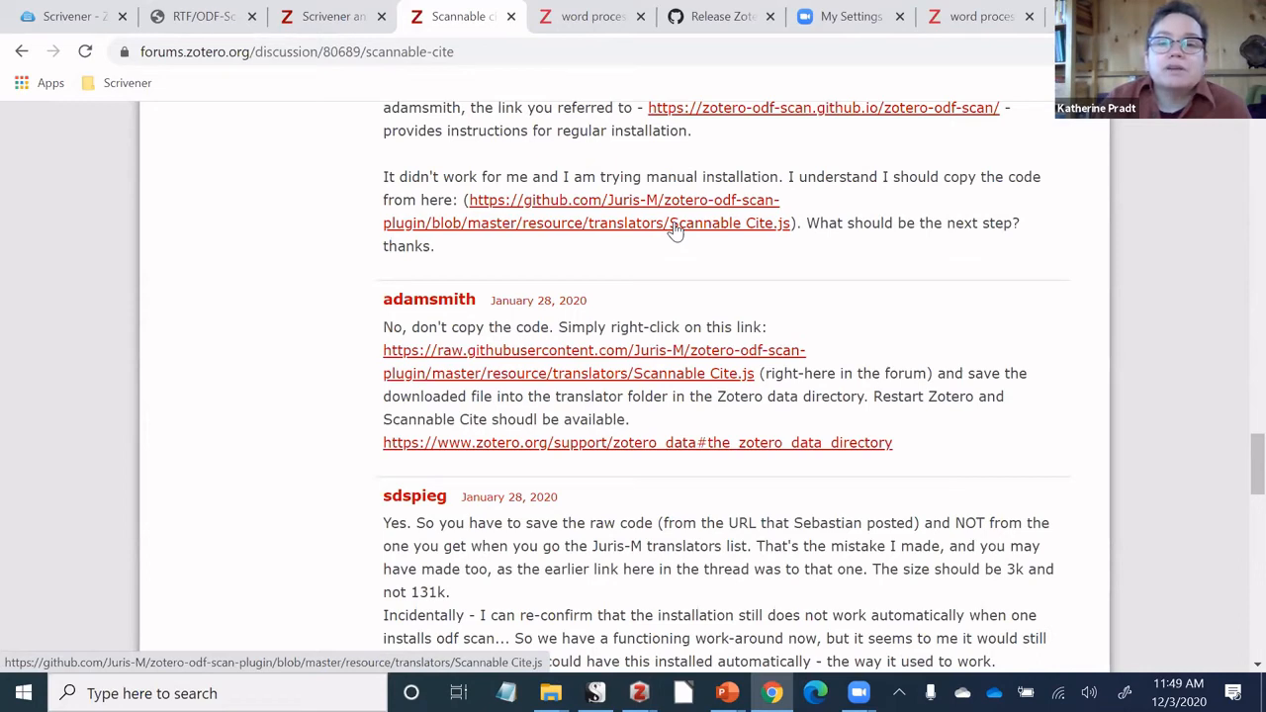
Try saving the linked Scannable Cite.js file from the forum thread into Zotero's translators folder.
right_click(676, 226)
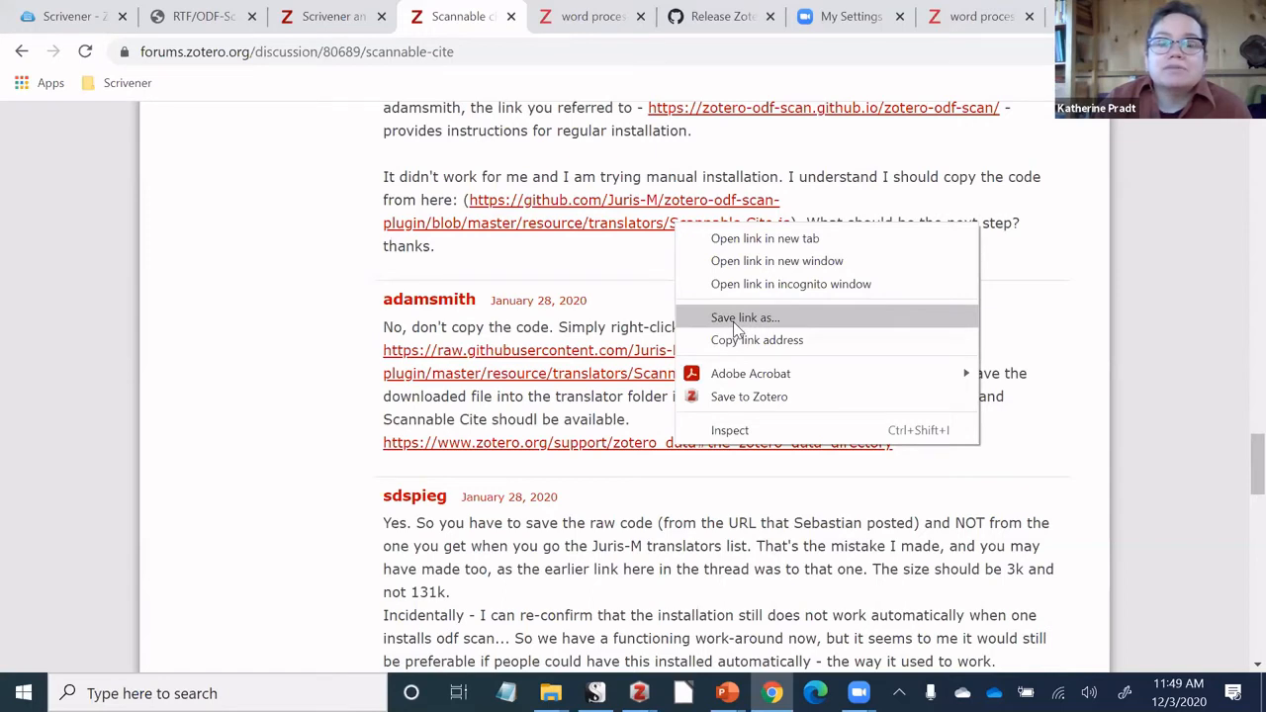
left_click(620, 287)
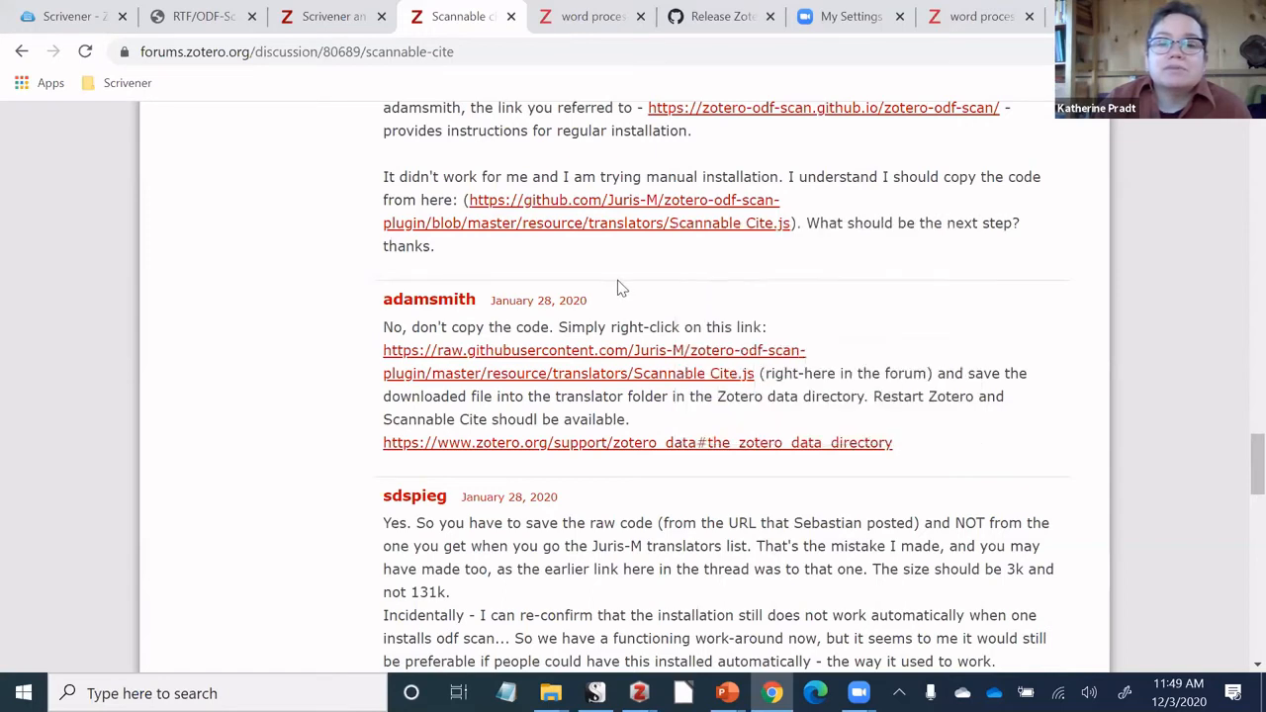
right_click(620, 227)
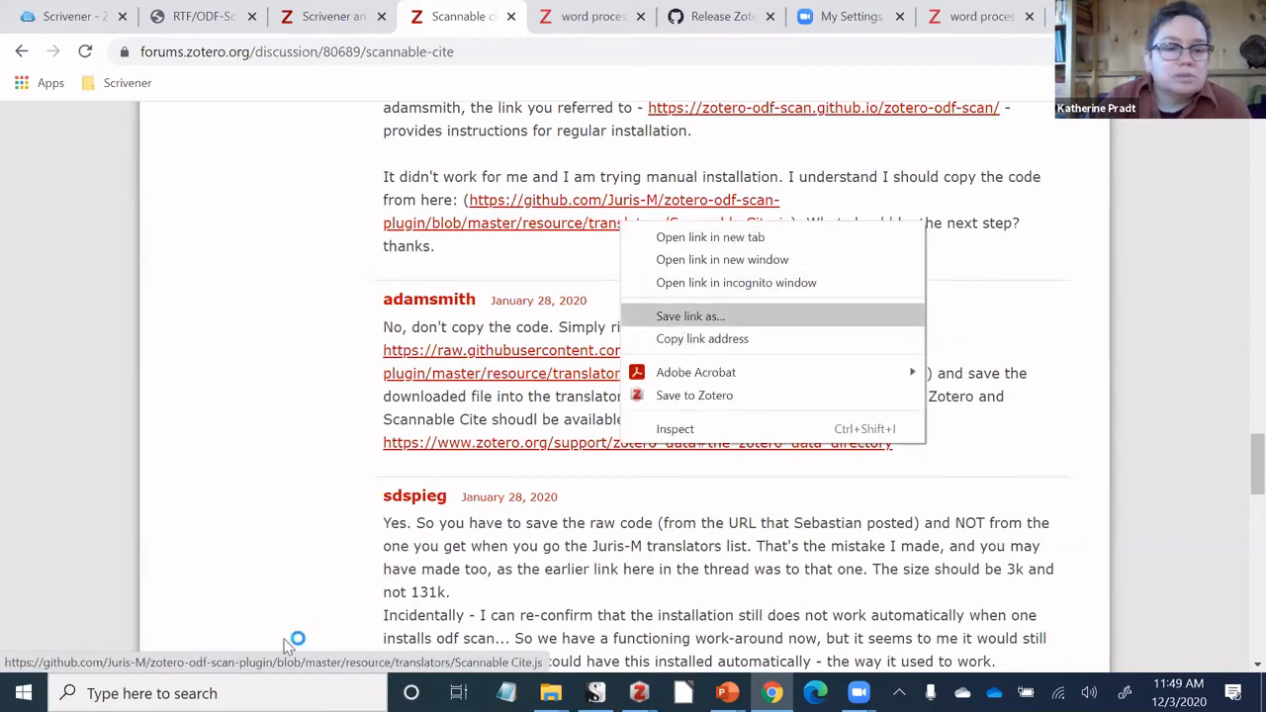
left_click(678, 318)
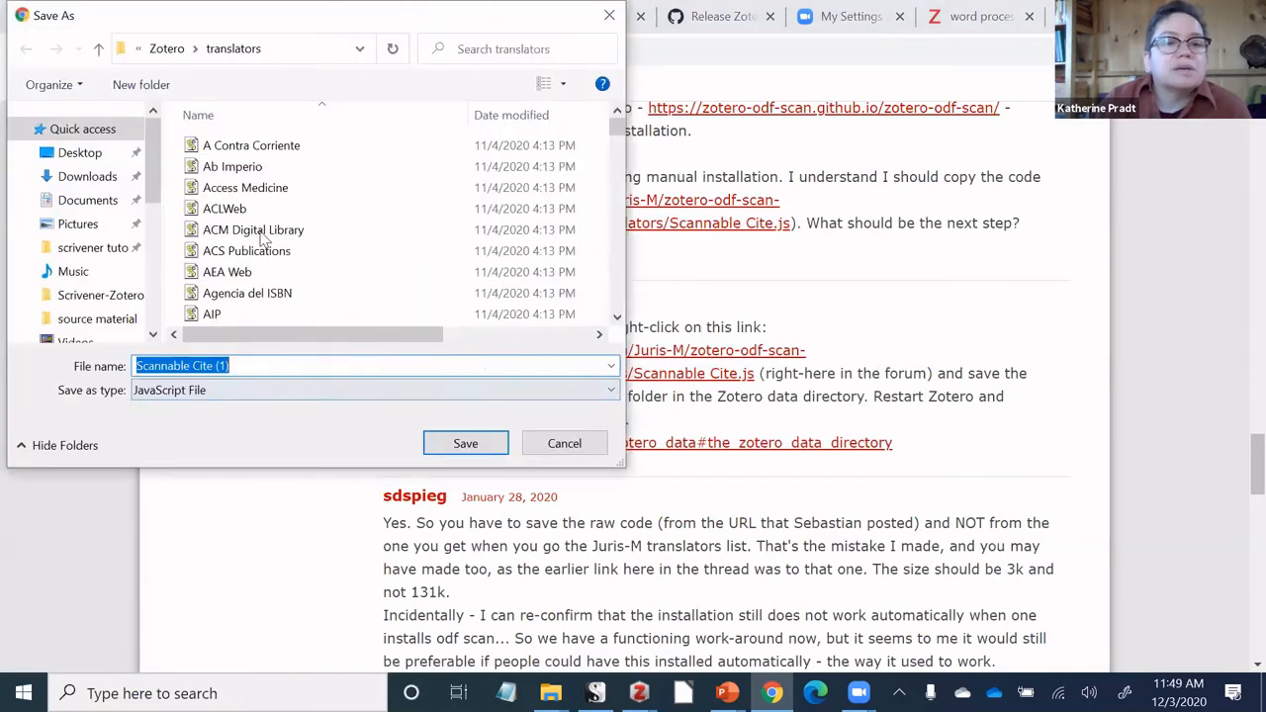
scroll(374, 242, "down", 12)
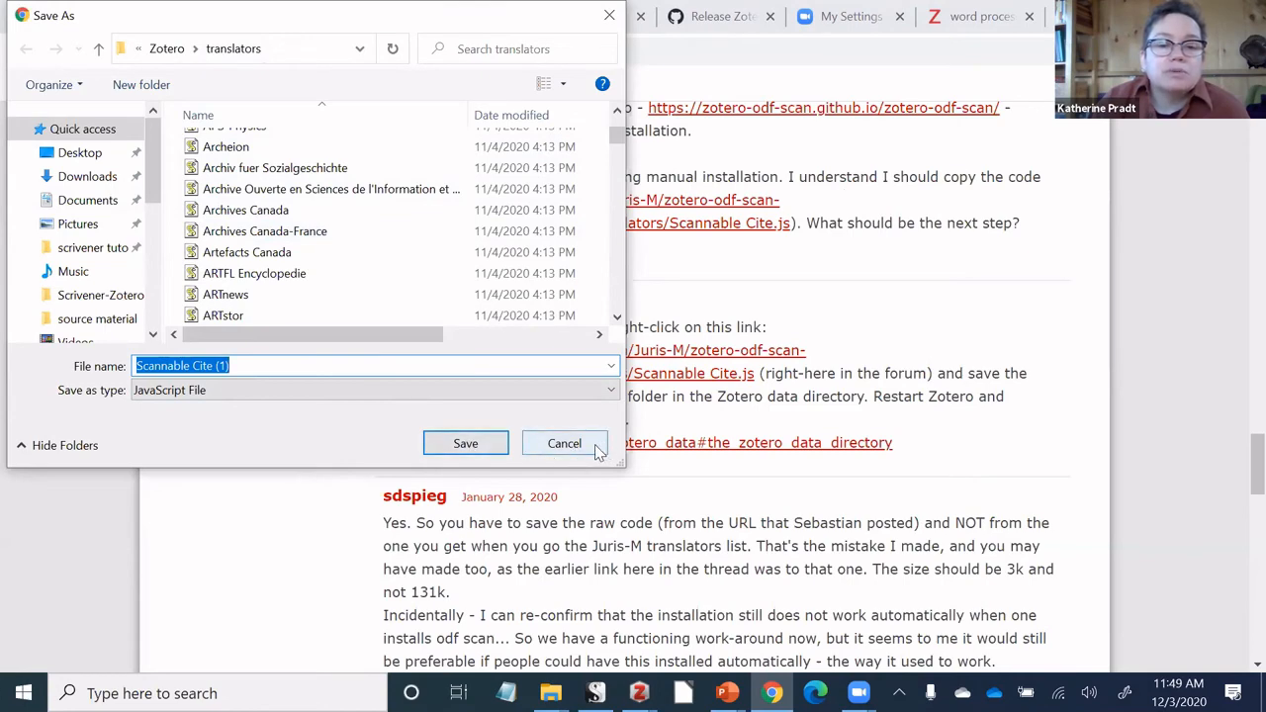
left_click(497, 453)
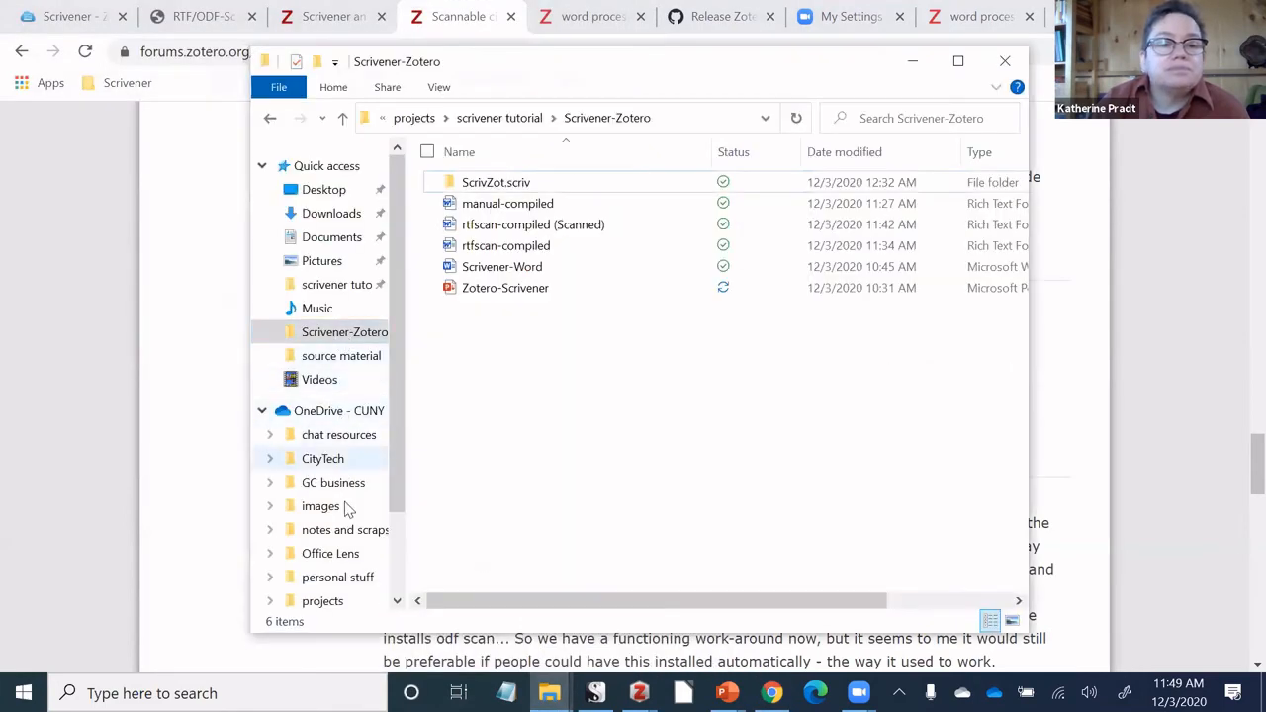
In File Explorer, open the translators folder inside the Zotero data directory of the current user's profile on the C: drive.
left_click_drag(390, 504, 403, 600)
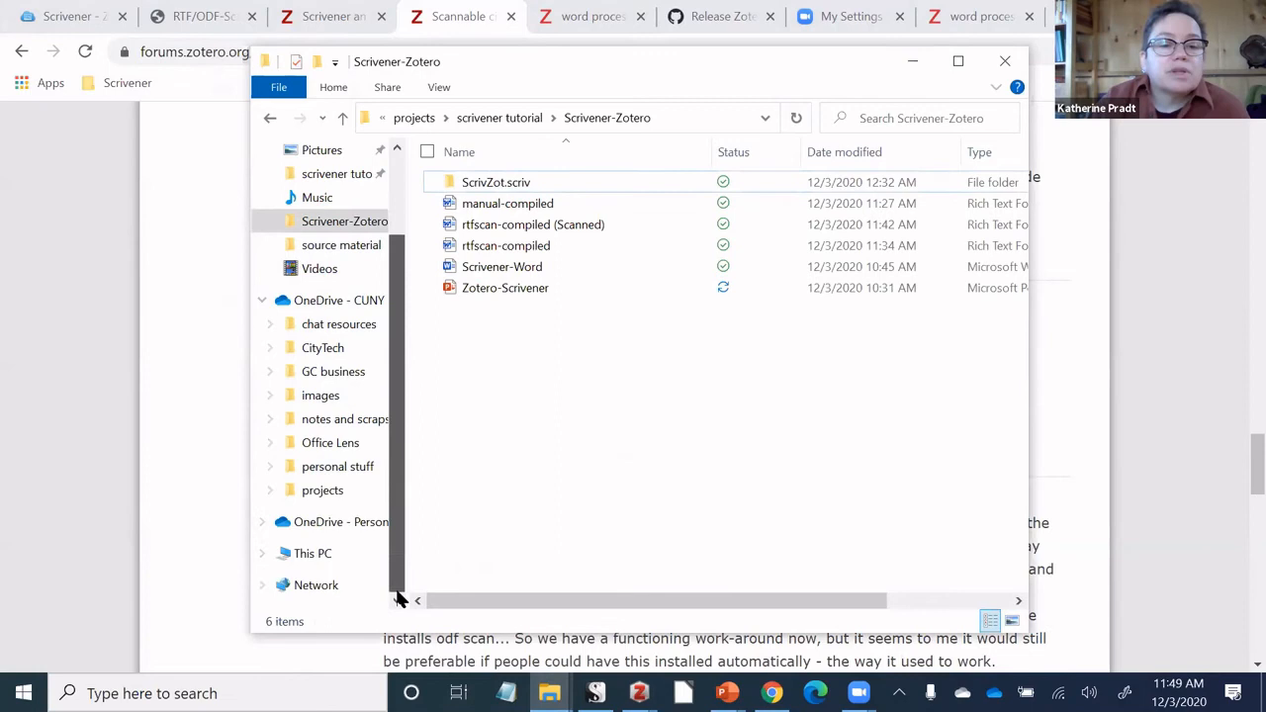
left_click(321, 559)
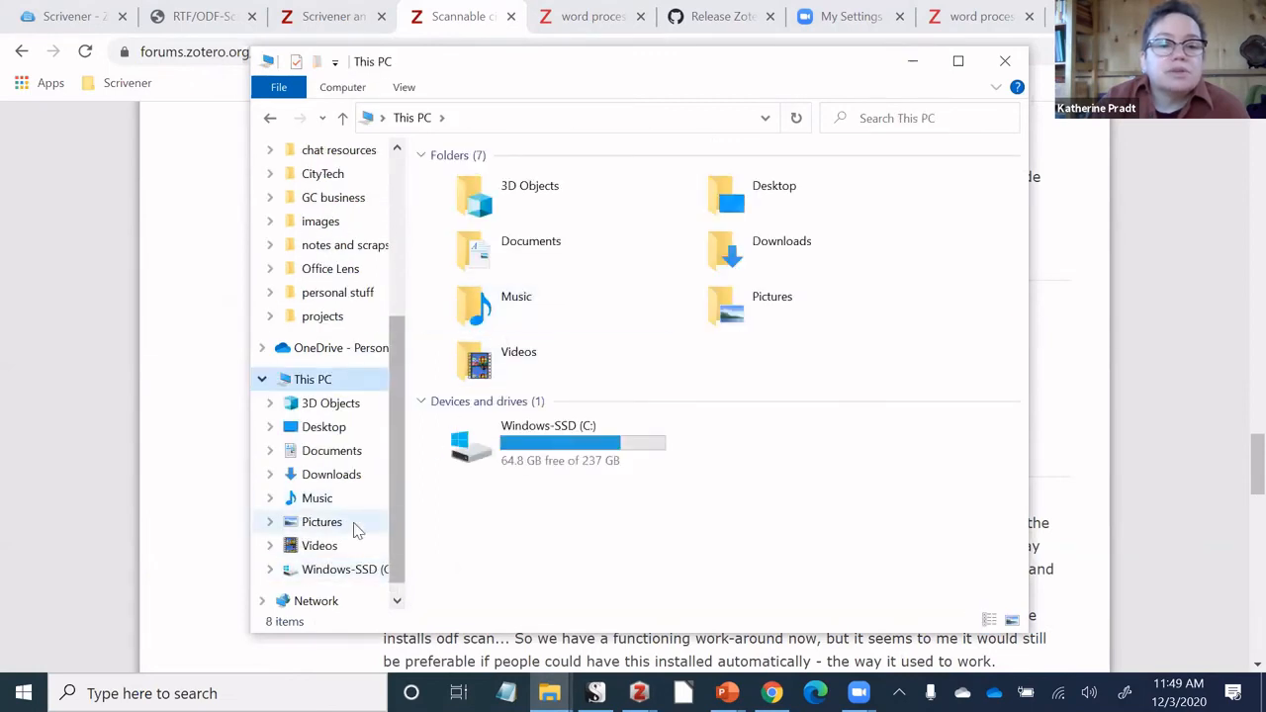
left_click(334, 571)
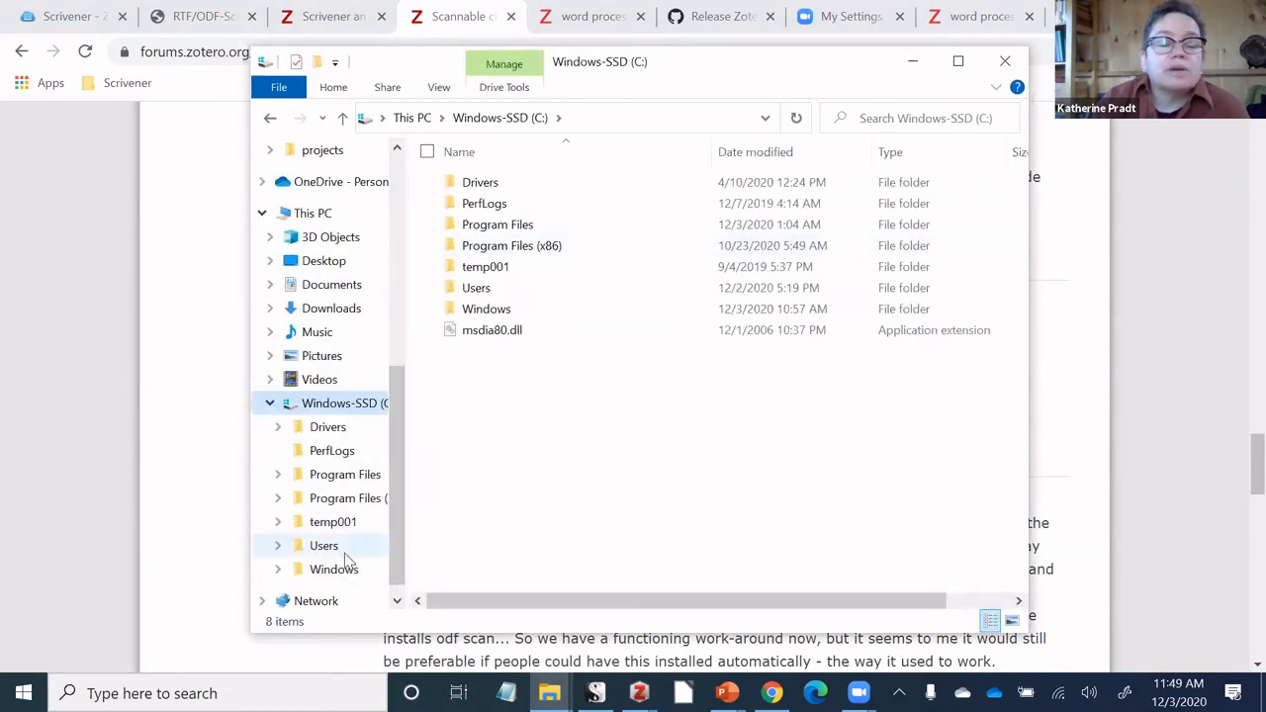
double_click(488, 288)
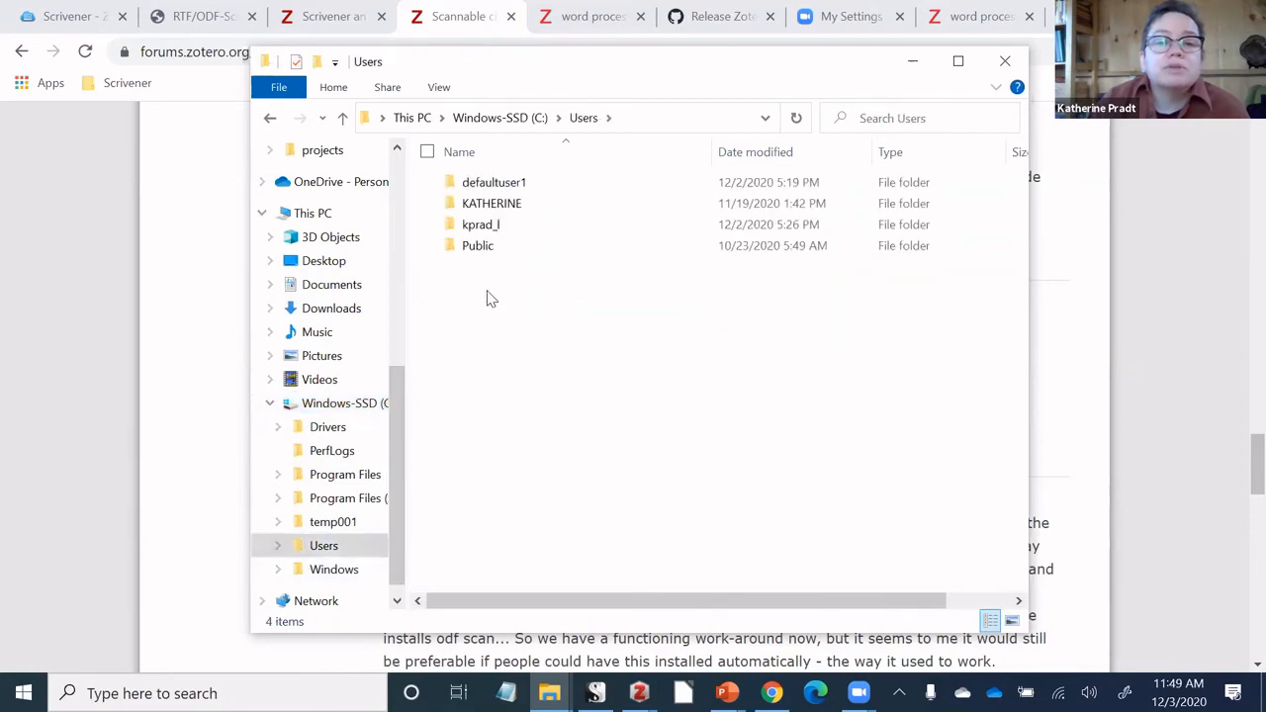
double_click(474, 224)
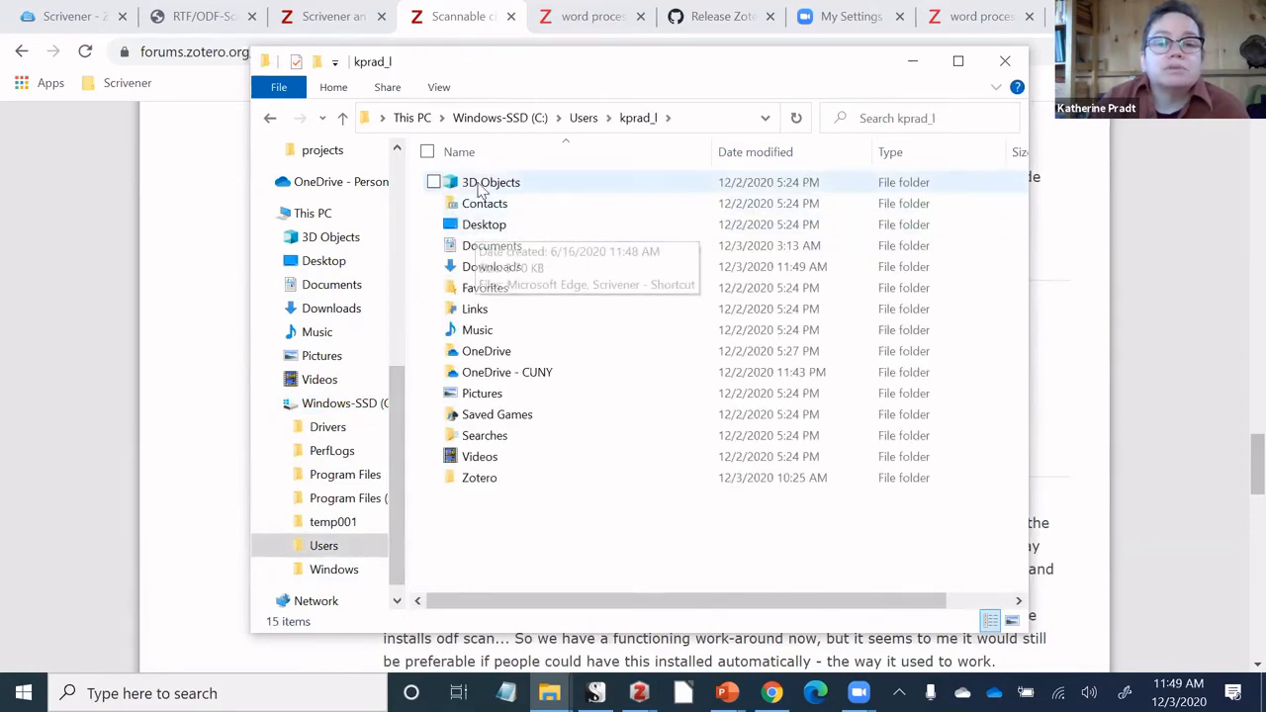
double_click(491, 480)
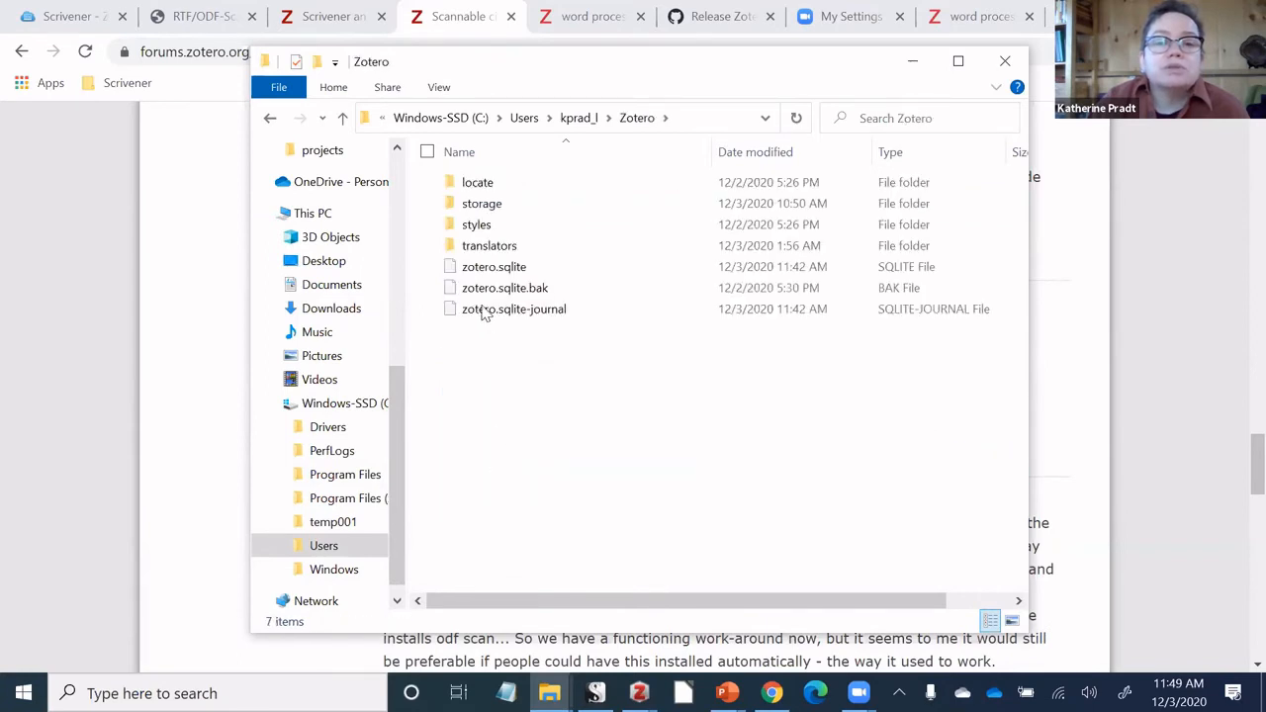
double_click(481, 247)
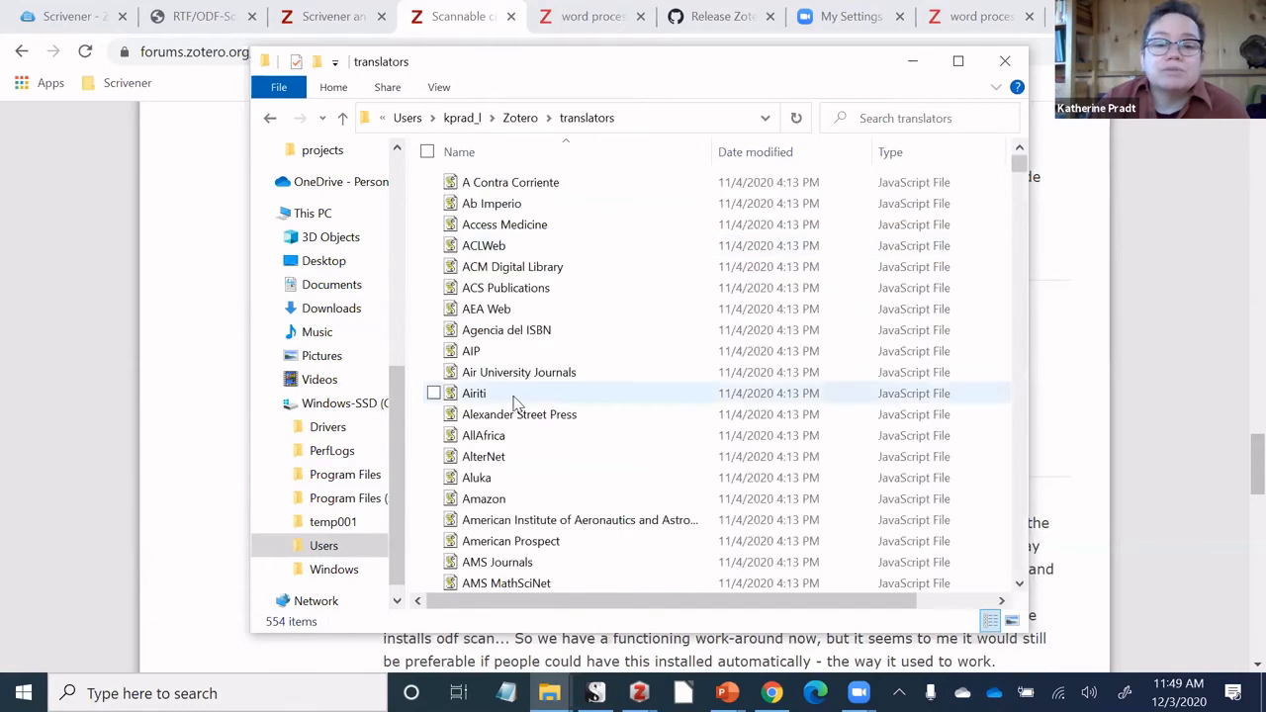
Find the Scannable Cite file in the translators folder, then close the folder window.
scroll(524, 406, "down", 20)
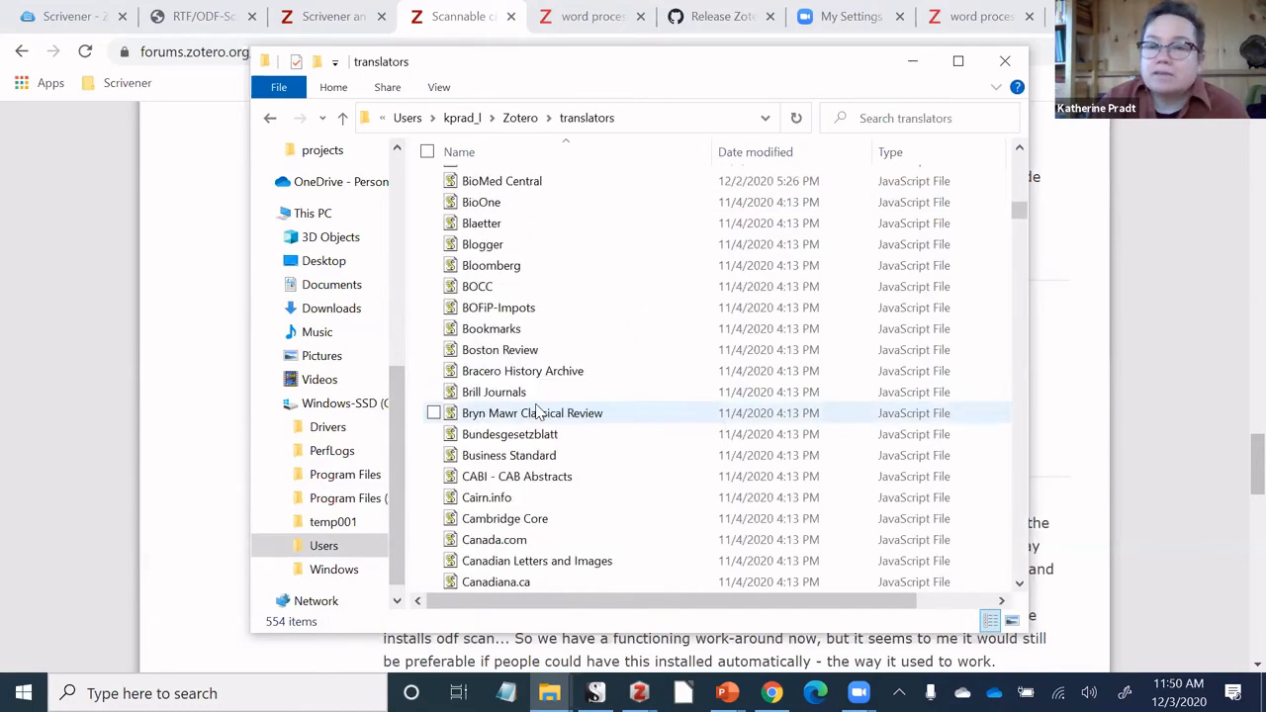
scroll(537, 411, "down", 6)
left_click(1023, 234)
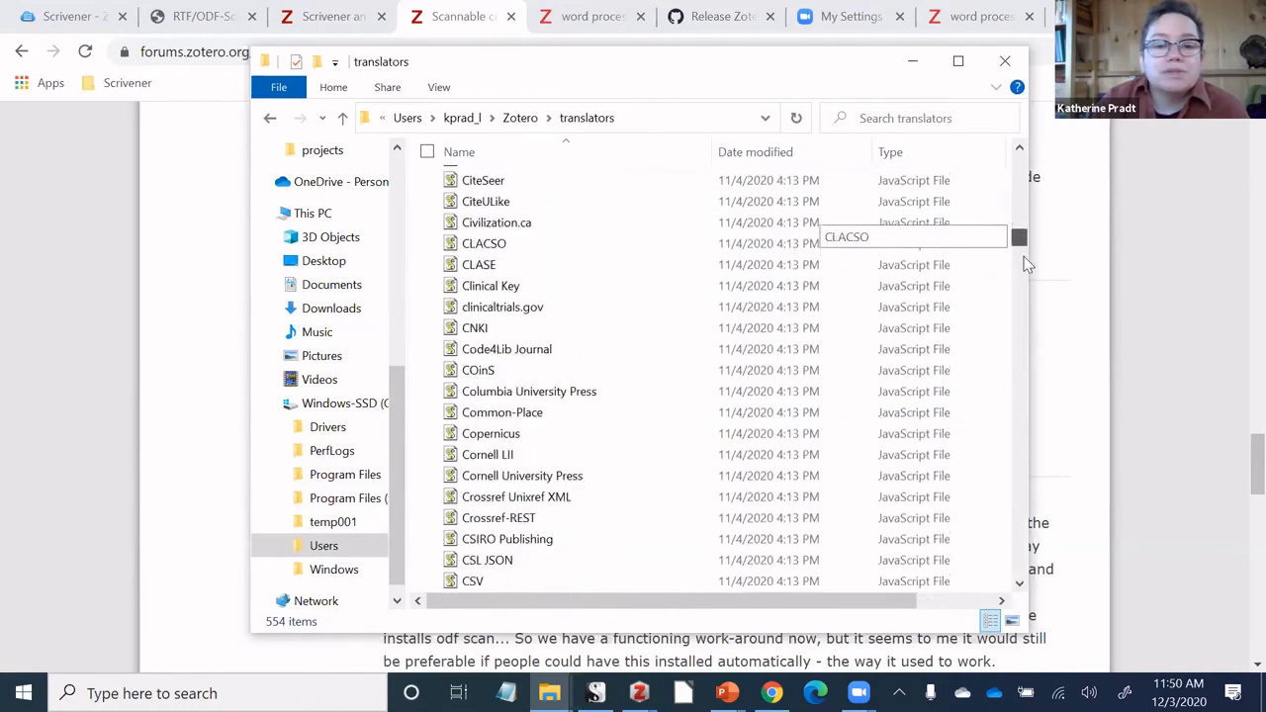
left_click_drag(1027, 264, 1027, 289)
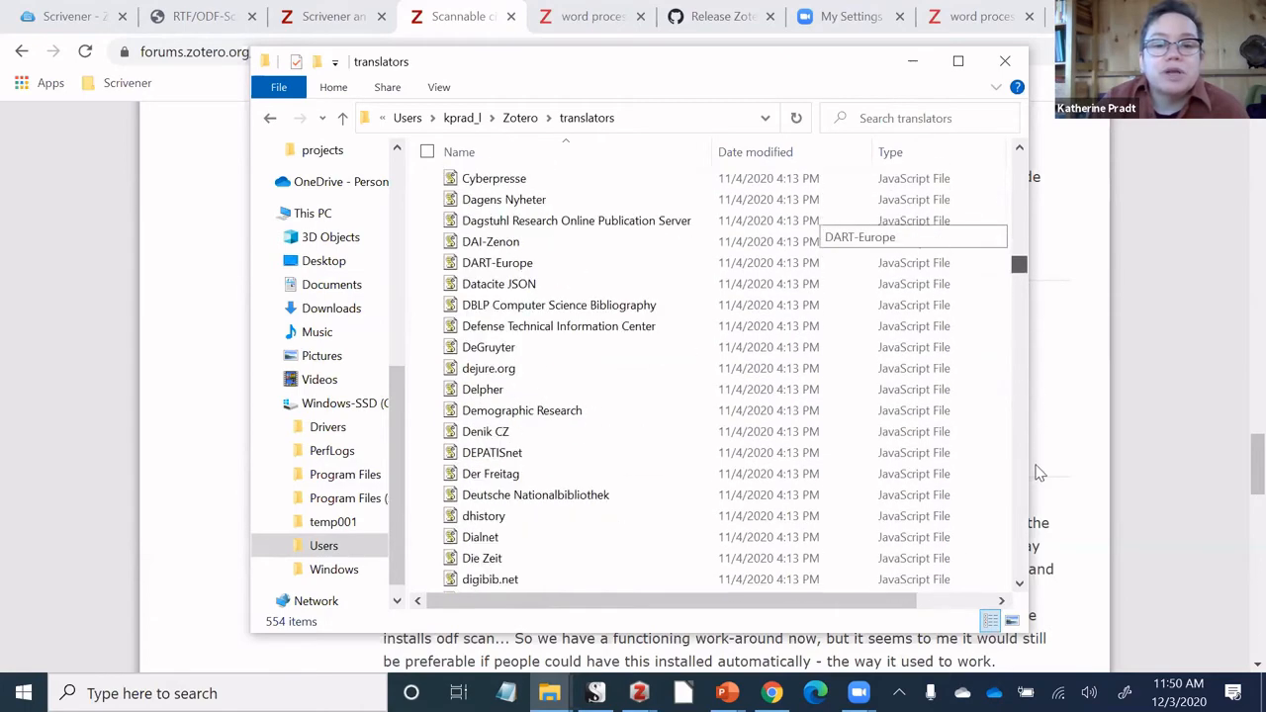
left_click_drag(1038, 473, 1039, 495)
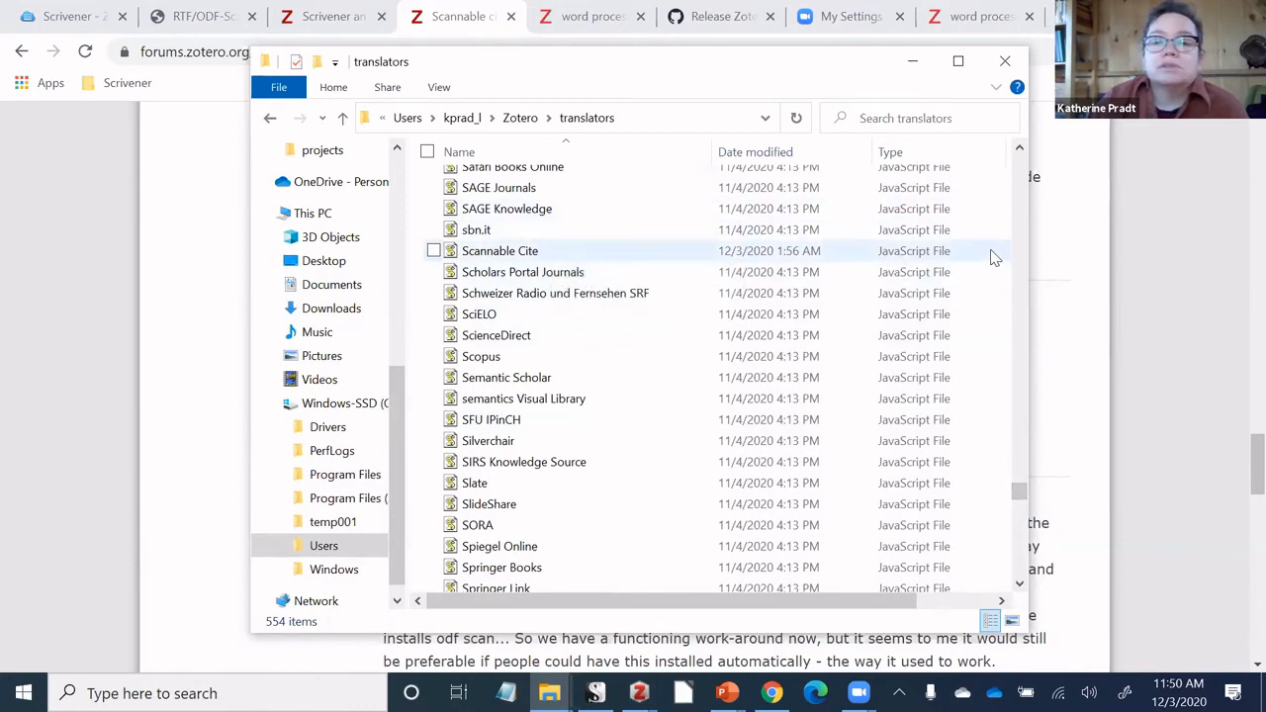
left_click(1006, 62)
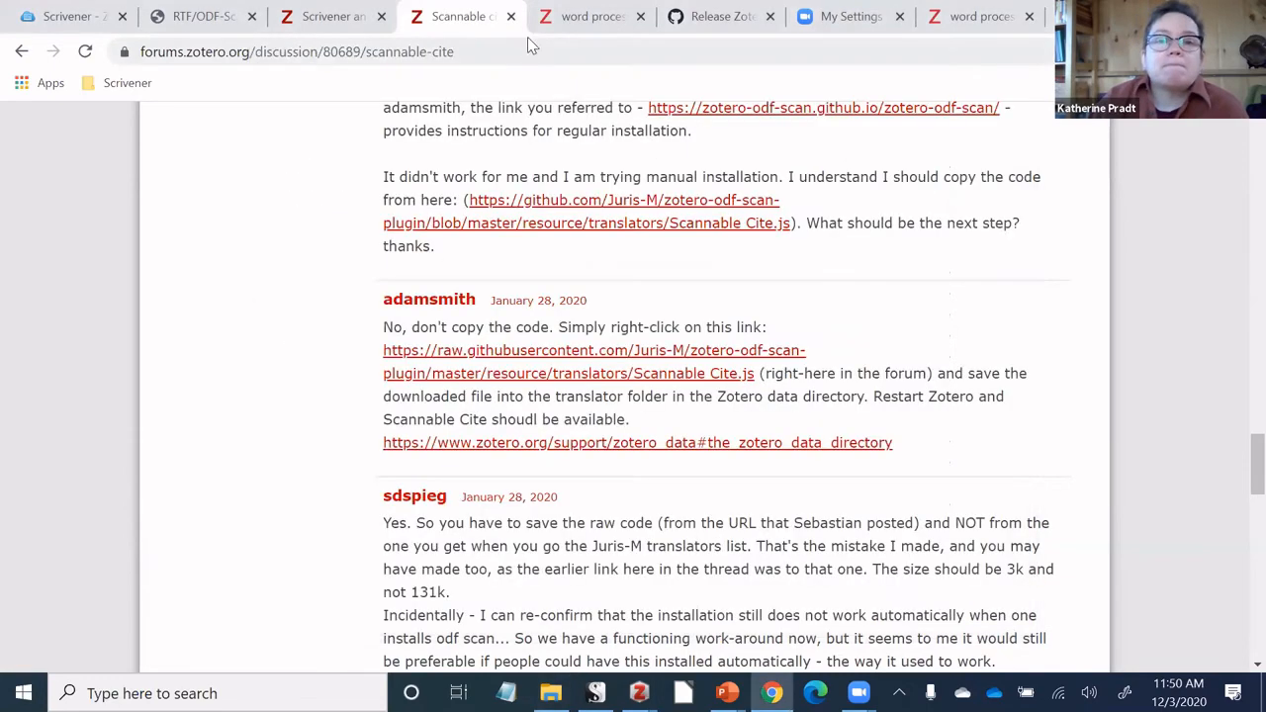
Close the Scannable Cite forum page and return to Part One in Scrivener, starting a new line after its last paragraph.
left_click(511, 17)
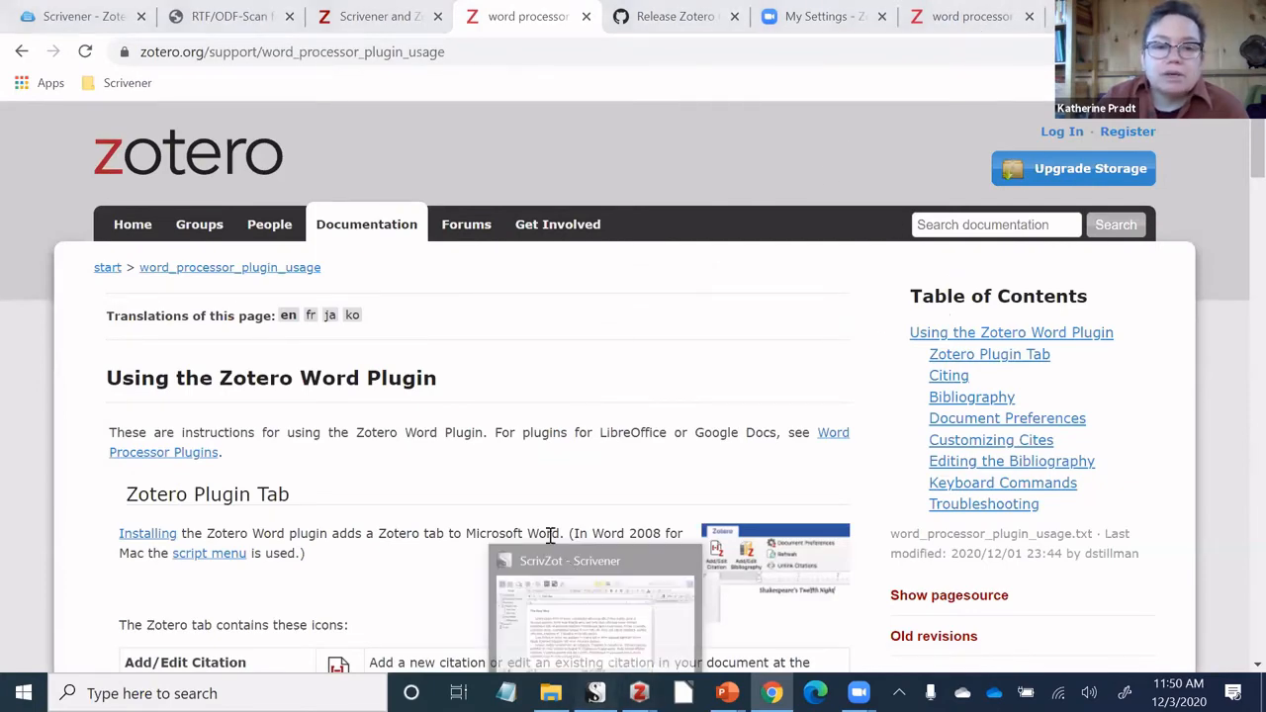
left_click(595, 609)
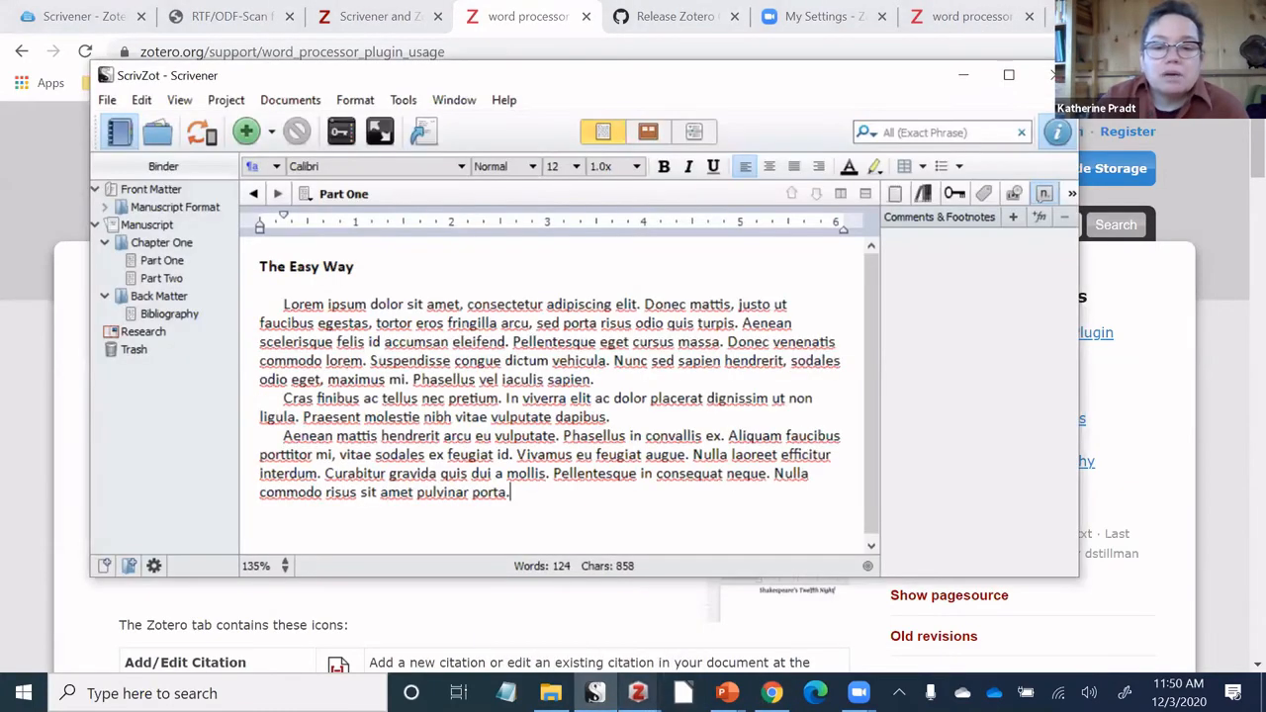
mouse_move(638, 694)
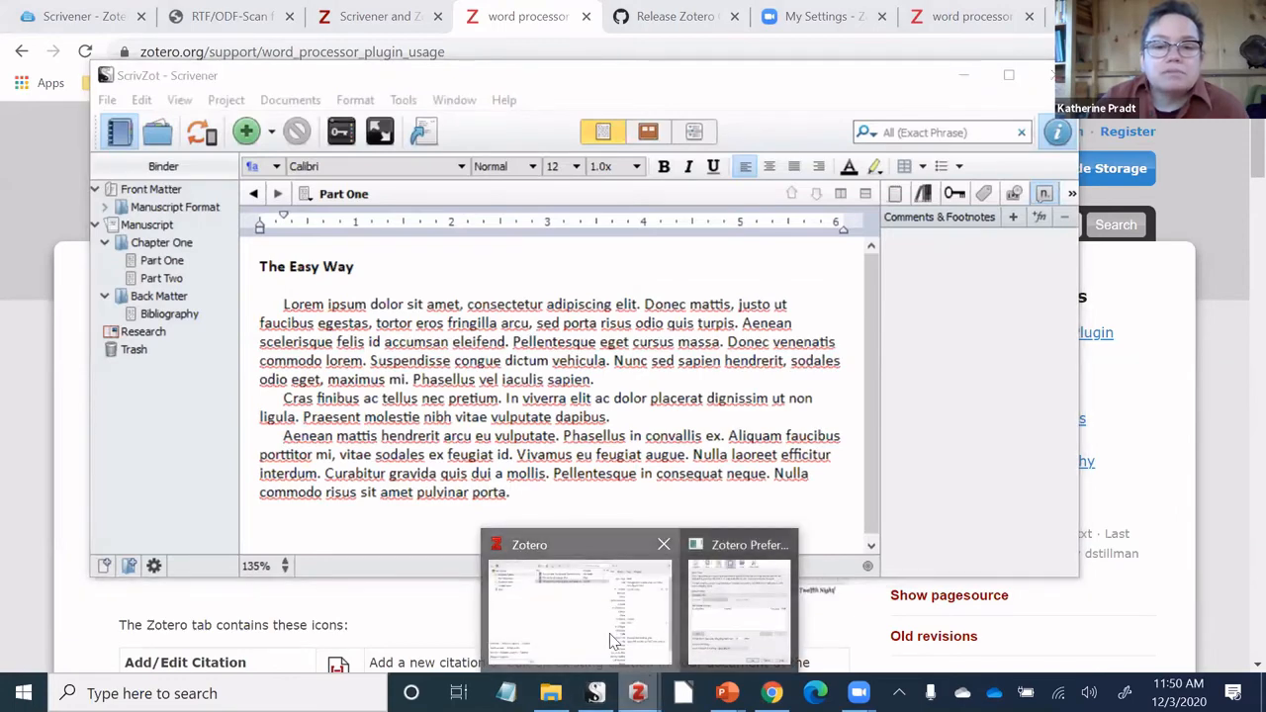
left_click(611, 642)
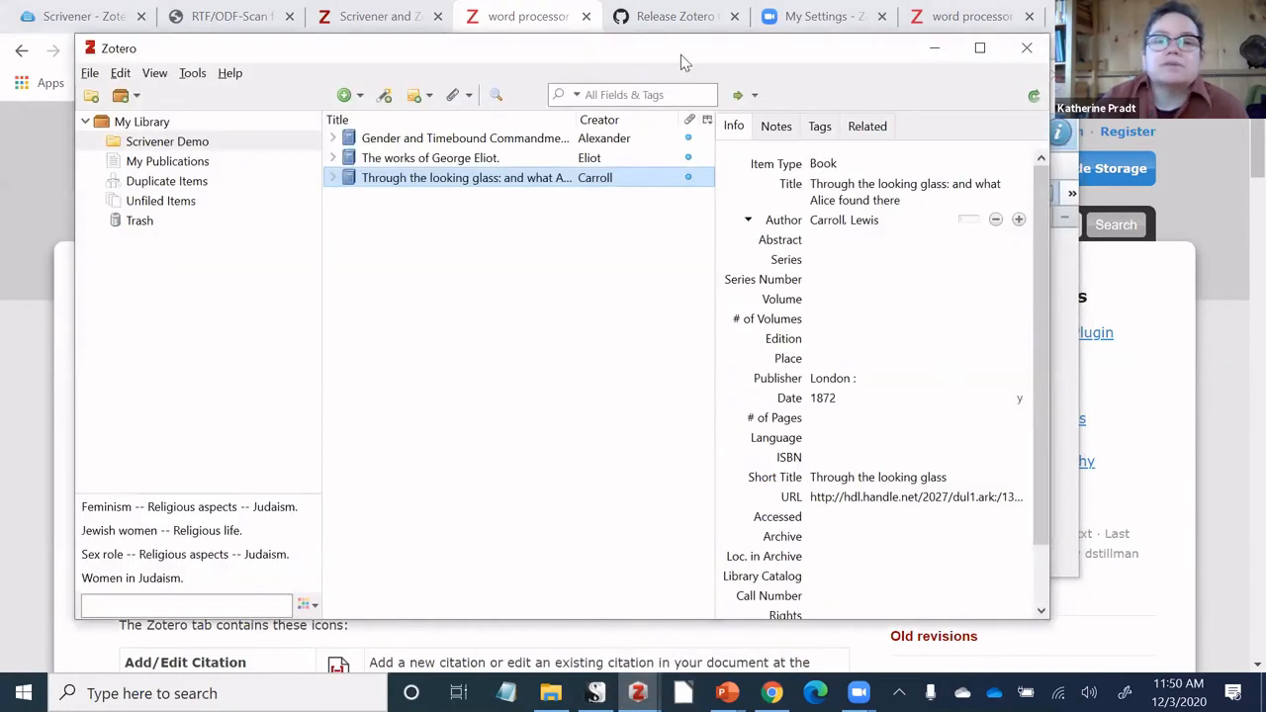
left_click(934, 47)
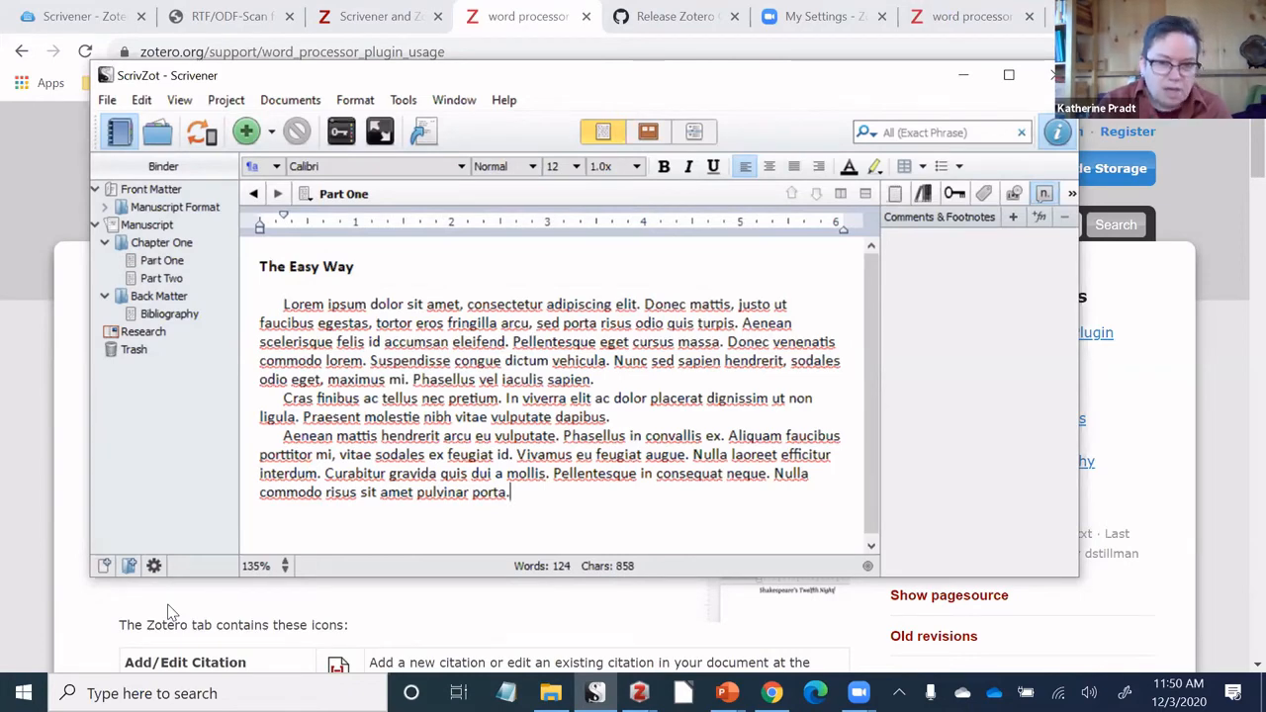
key("Return")
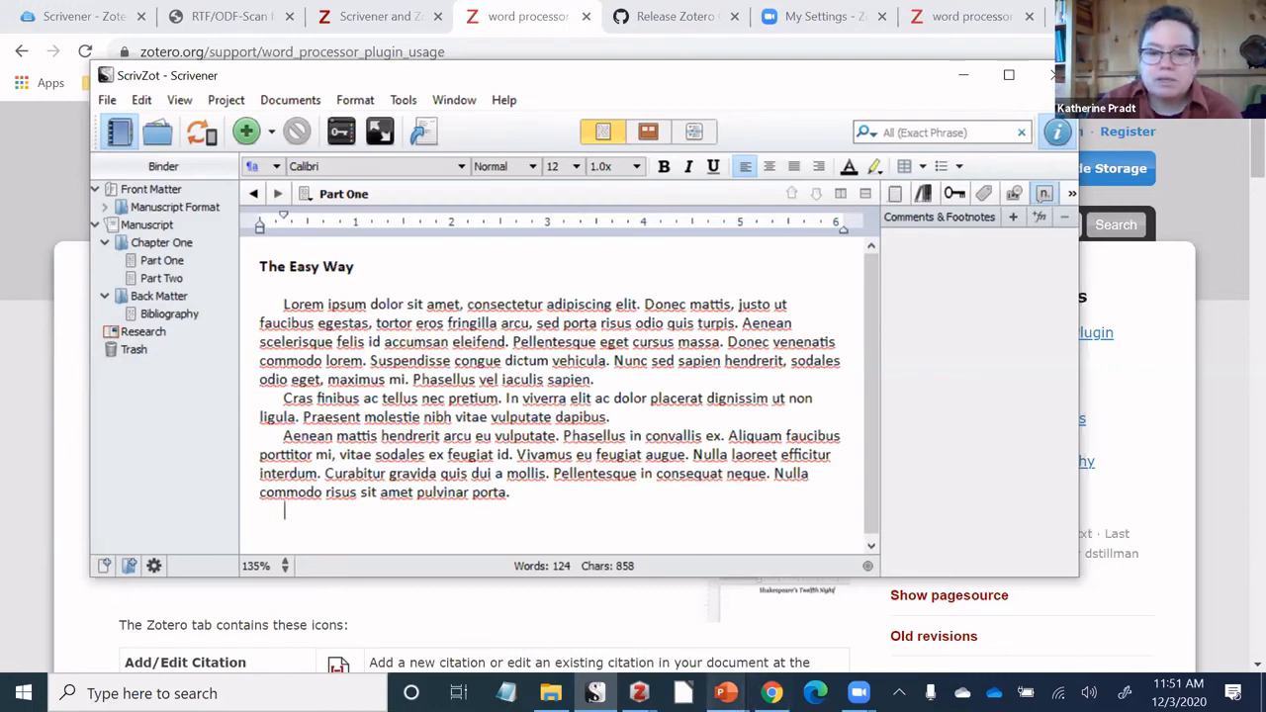
Switch to the PowerPoint presenter view, advance to slide 7, and swap presenter view with the slide show.
mouse_move(726, 694)
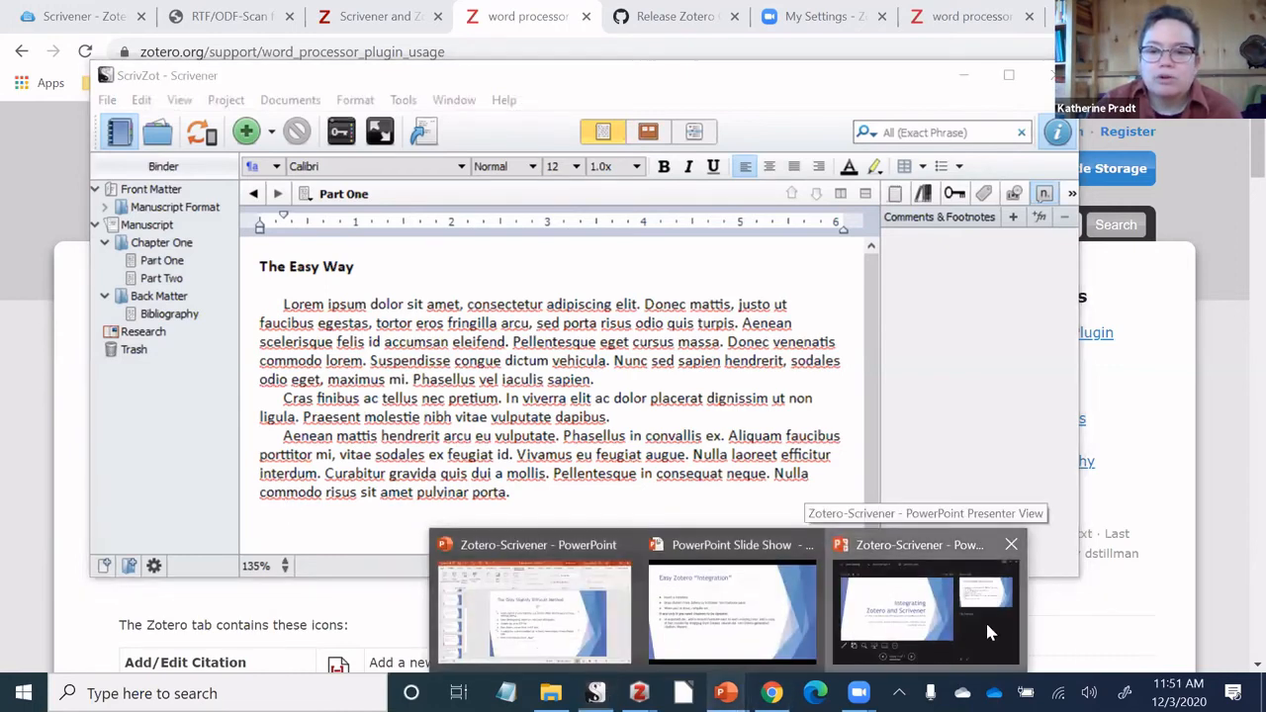
left_click(987, 626)
left_click(532, 658)
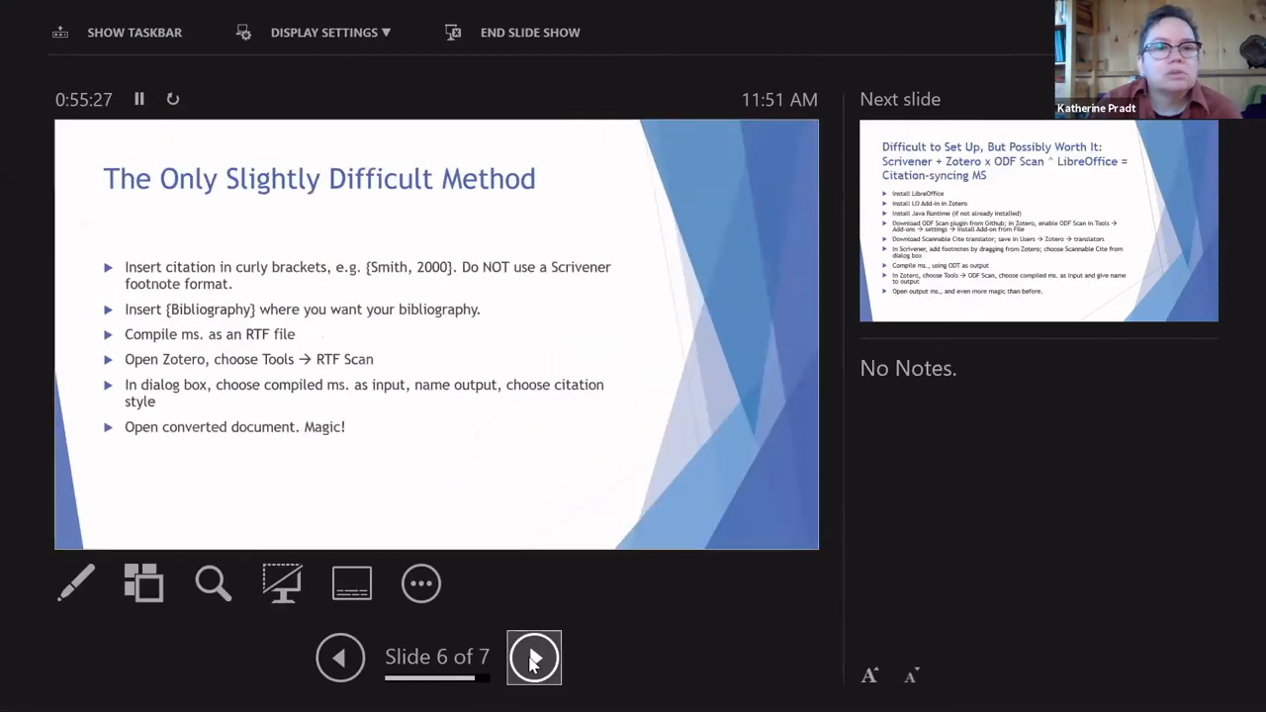
left_click(532, 658)
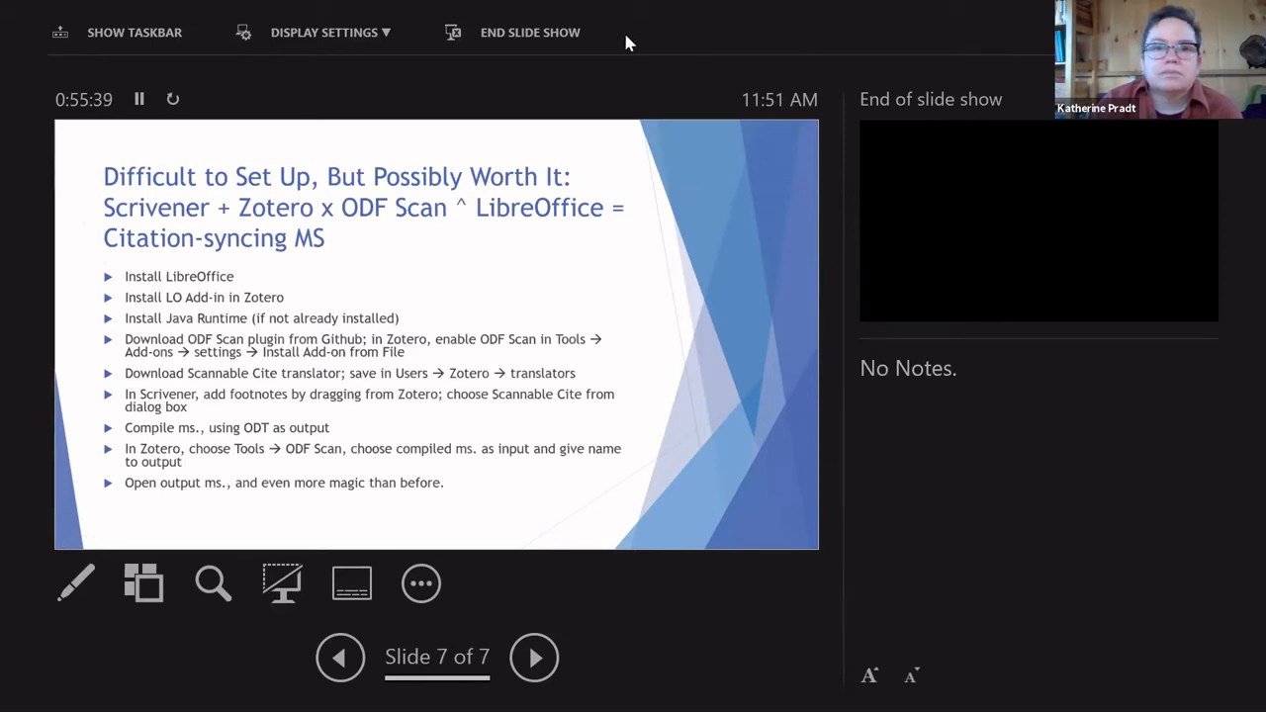
left_click(372, 33)
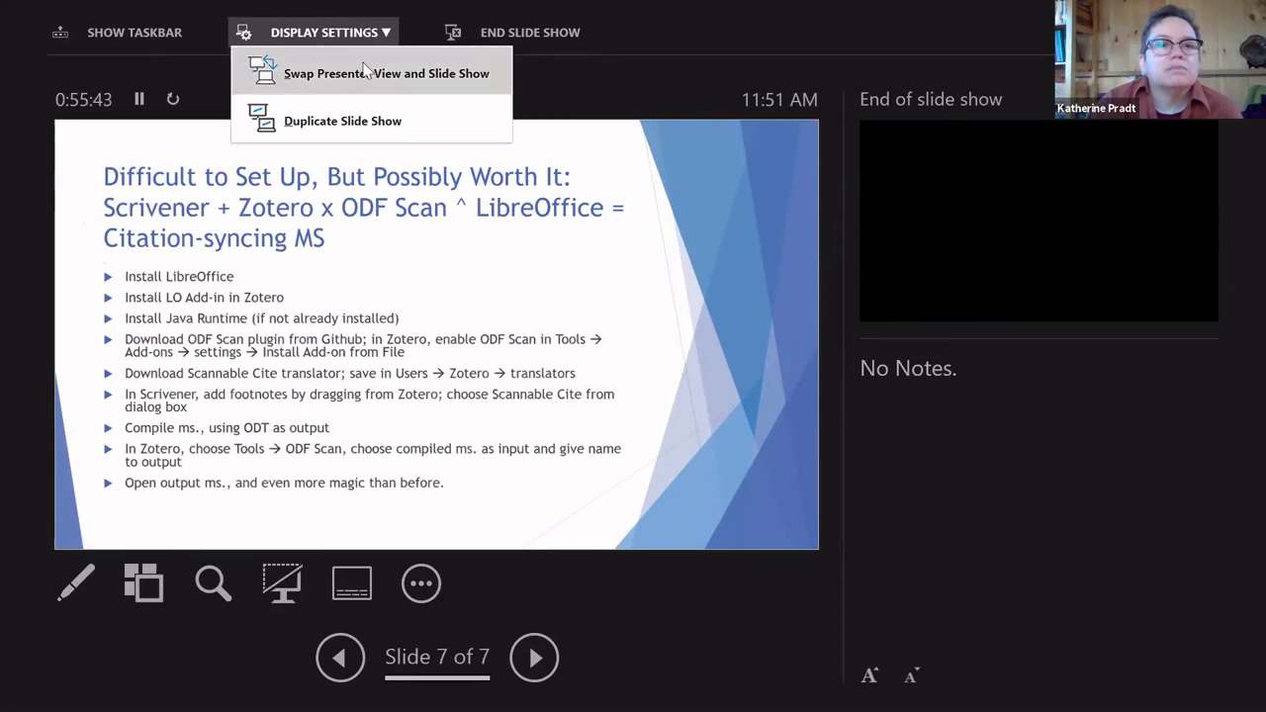
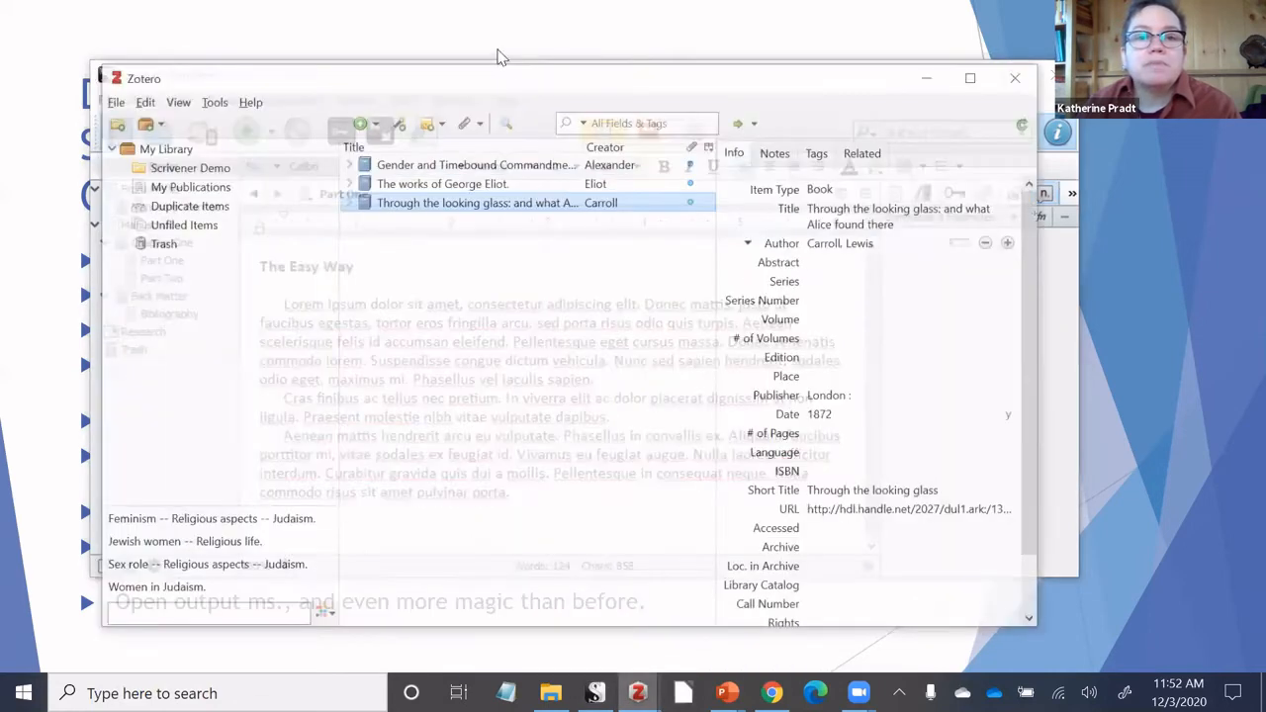
Add a Scrivener footnote at "dapibus." in Part One and insert Zotero's "Through the looking glass" item into it.
left_click_drag(508, 60, 800, 458)
left_click(604, 421)
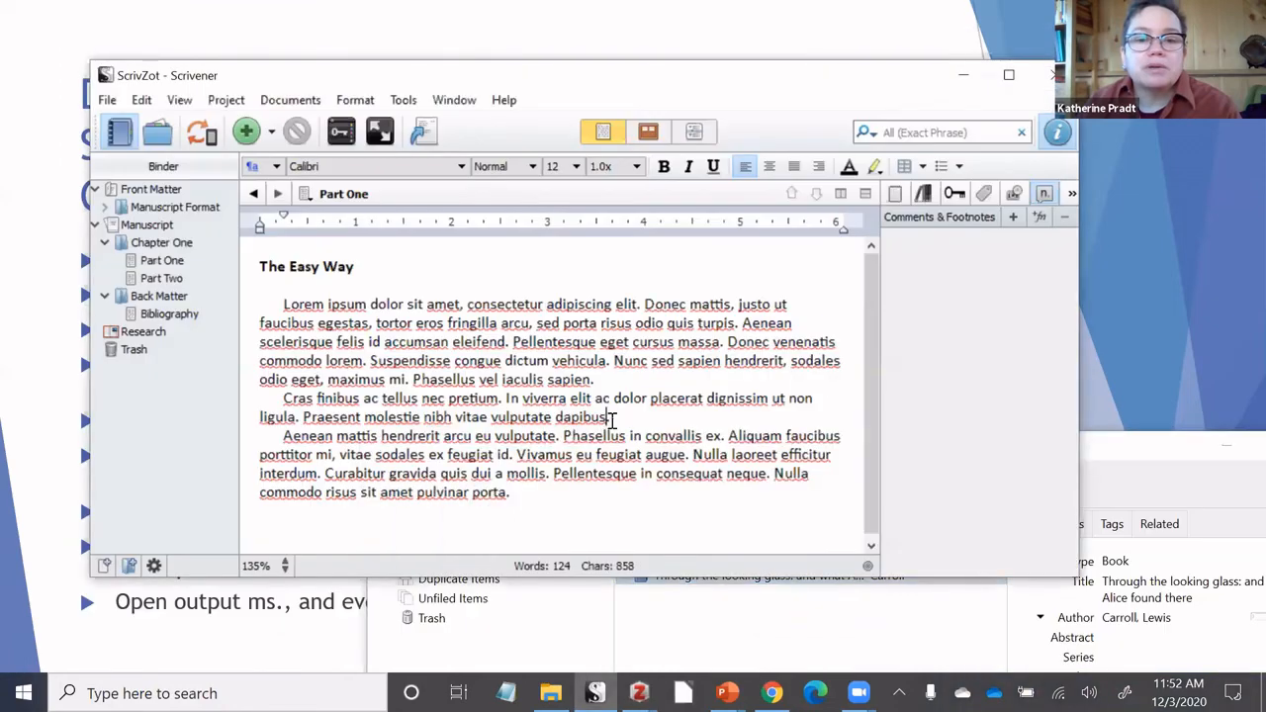
left_click(355, 100)
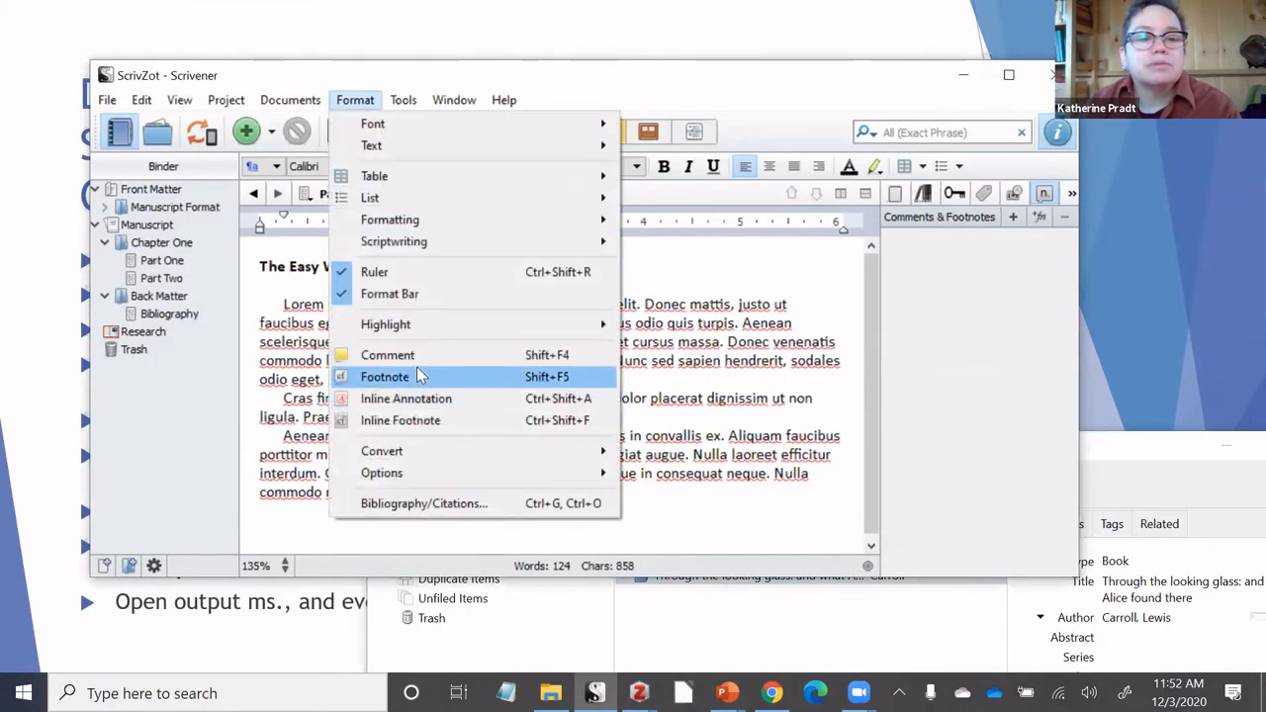
left_click(418, 376)
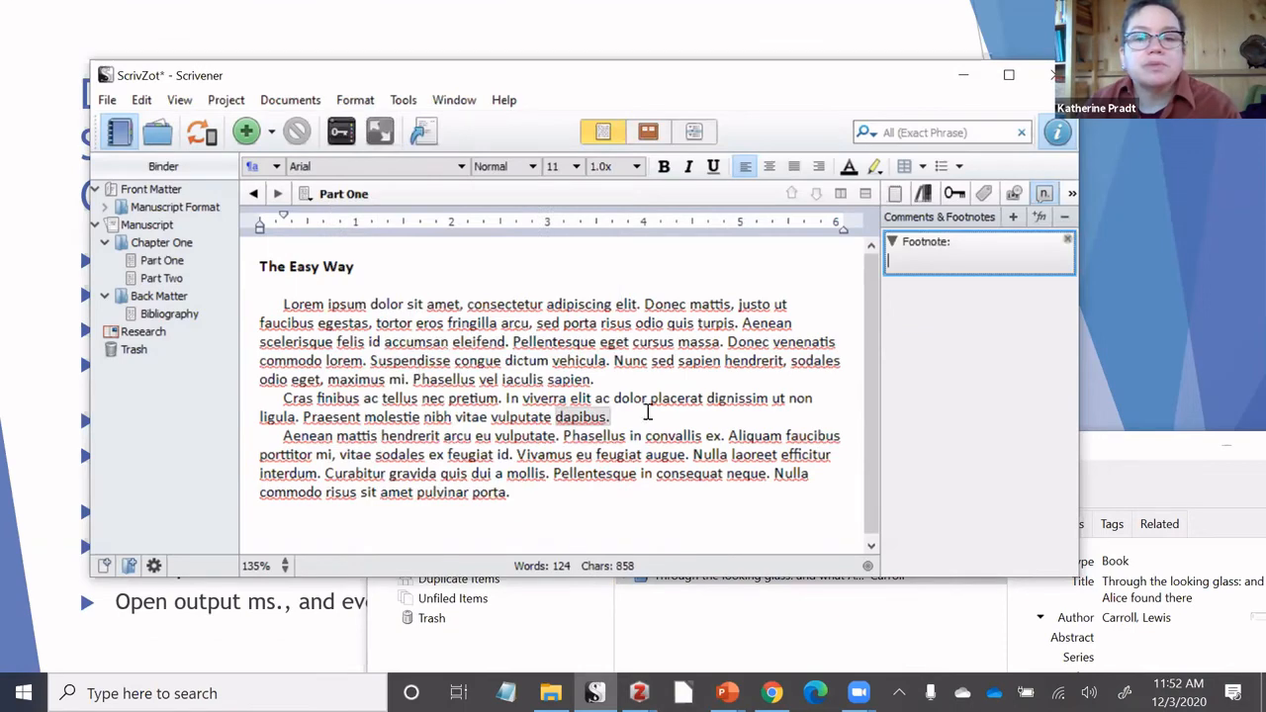
left_click(1116, 461)
left_click_drag(935, 531, 943, 272)
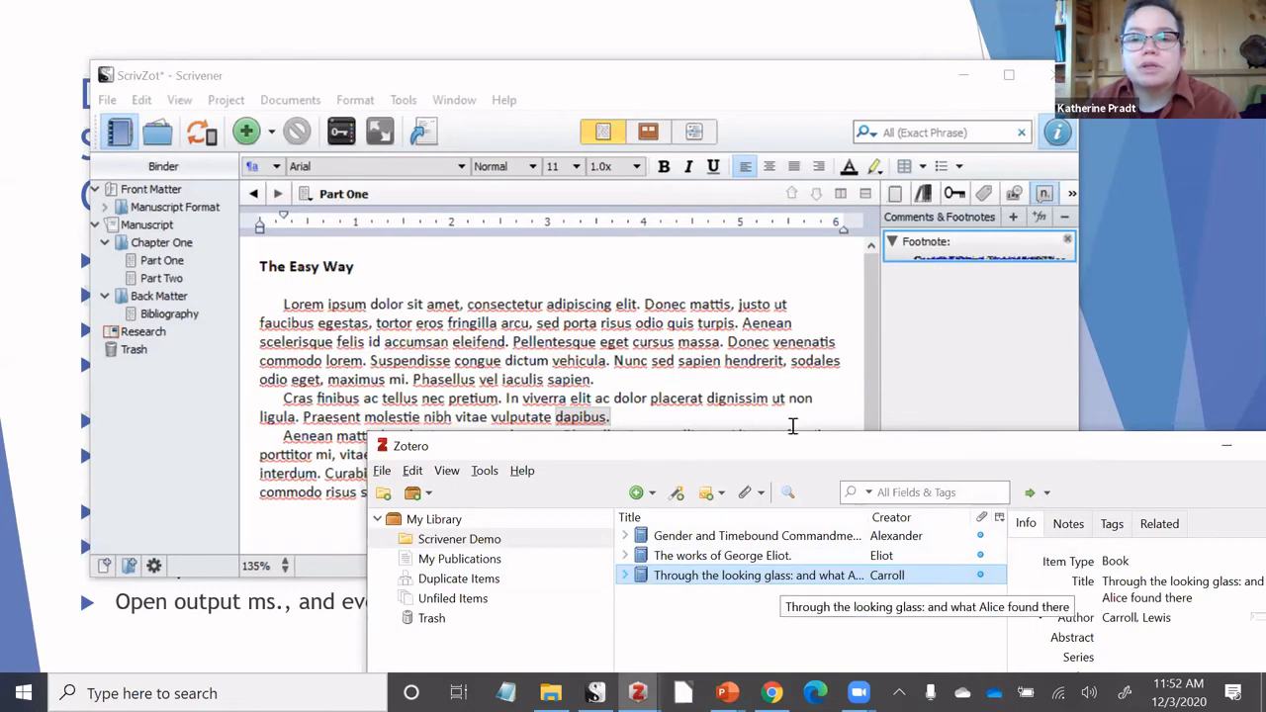
Add a Scrivener footnote at "porta." at the end of the last paragraph of Part One.
left_click_drag(624, 454, 547, 539)
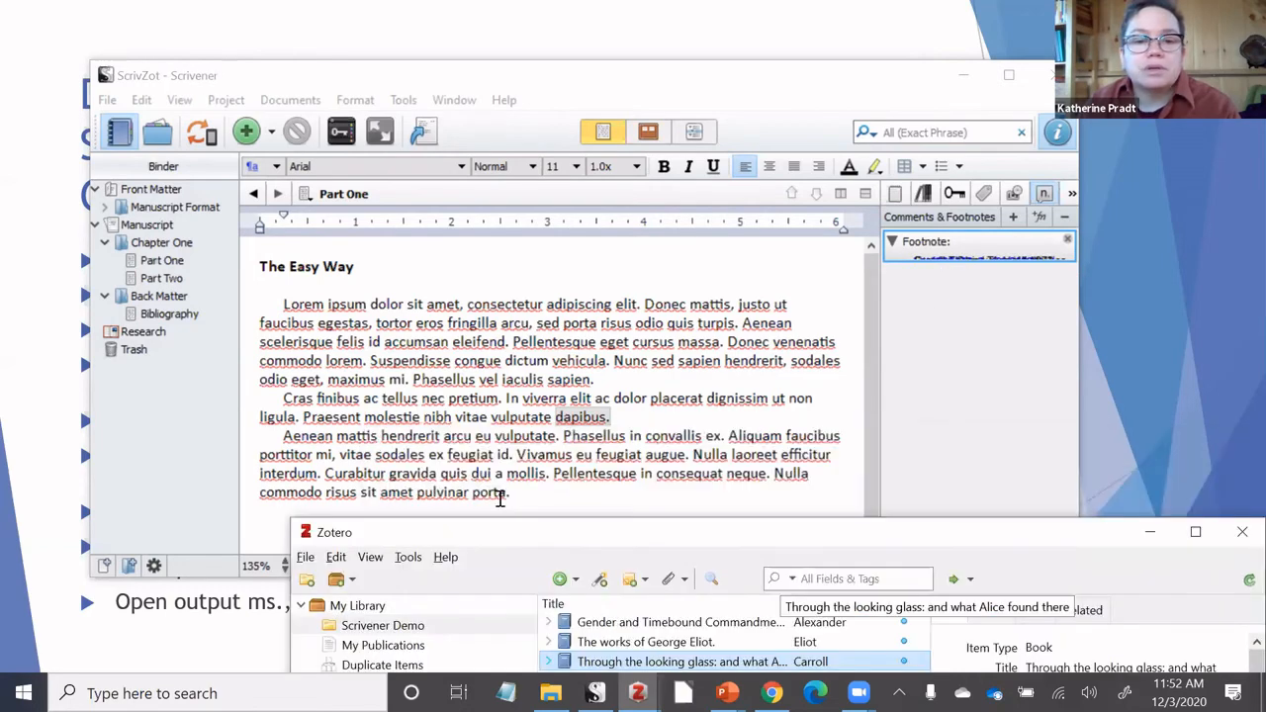
left_click(509, 493)
left_click_drag(621, 641, 525, 469)
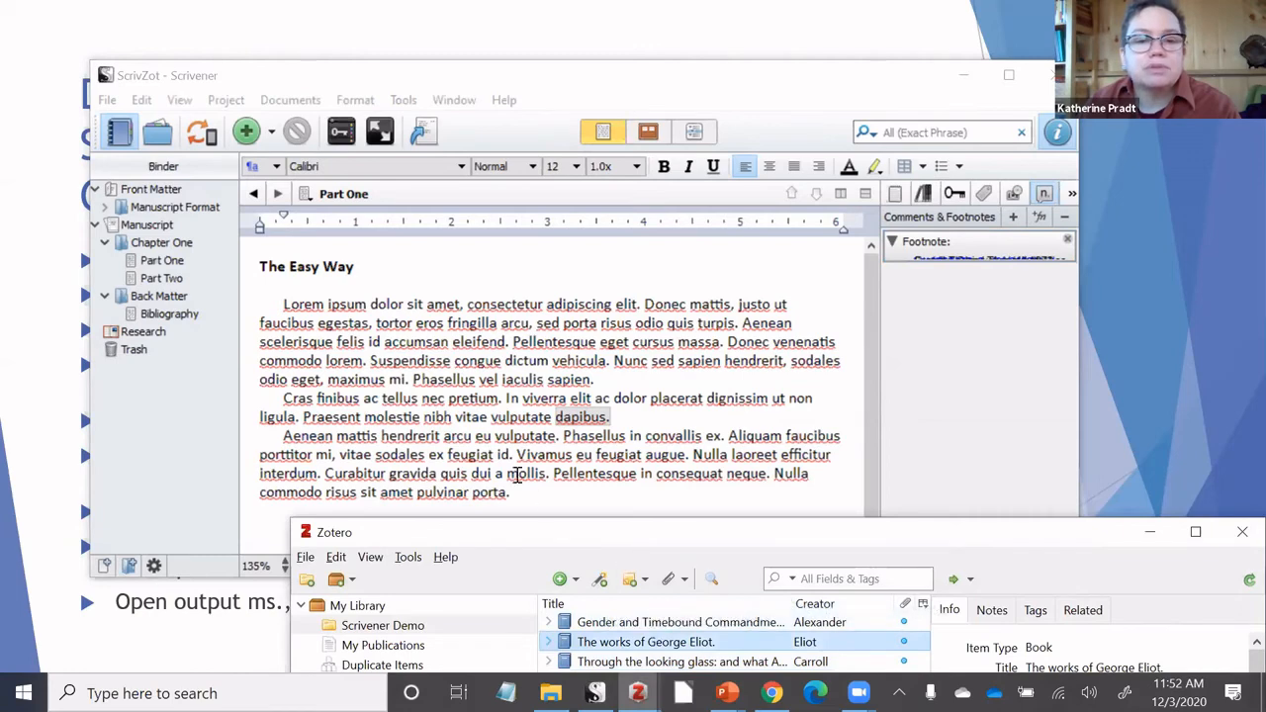
left_click(457, 153)
left_click(355, 100)
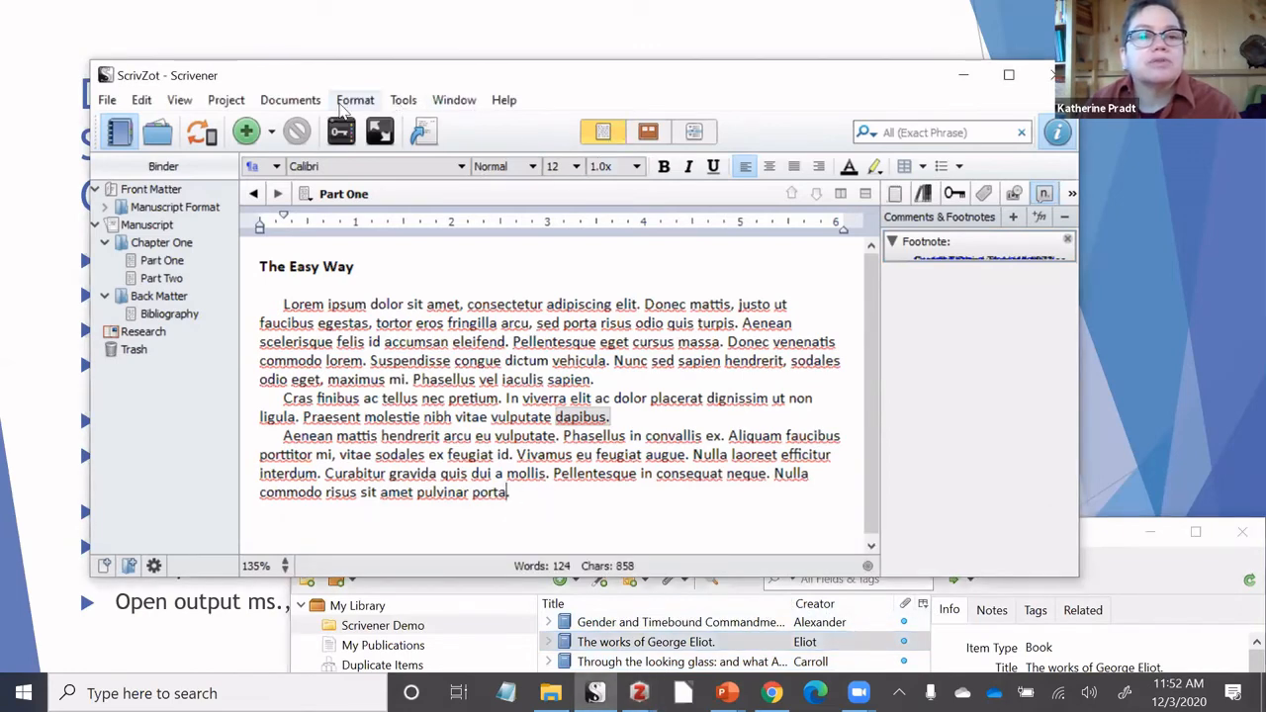
left_click(384, 377)
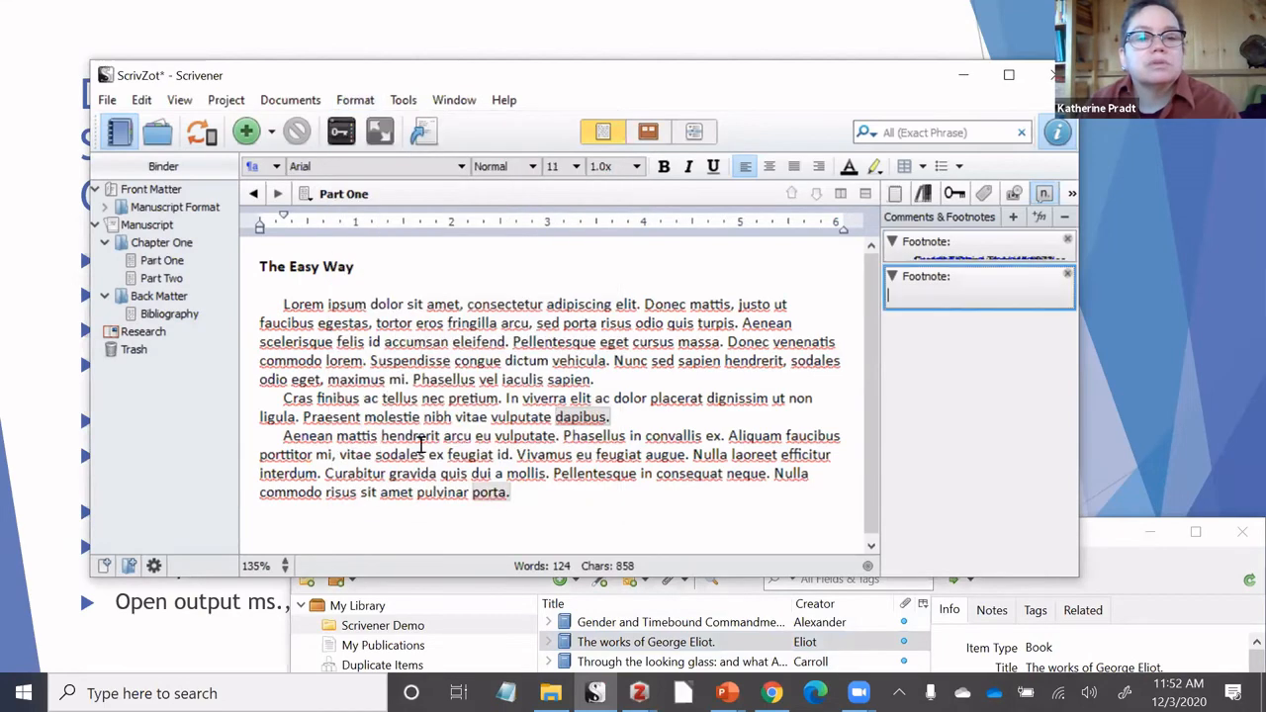
Insert Zotero's "The works of George Eliot." item into the new footnote, then reload Part One by briefly viewing the Bibliography document.
left_click(722, 630)
left_click_drag(723, 630, 952, 384)
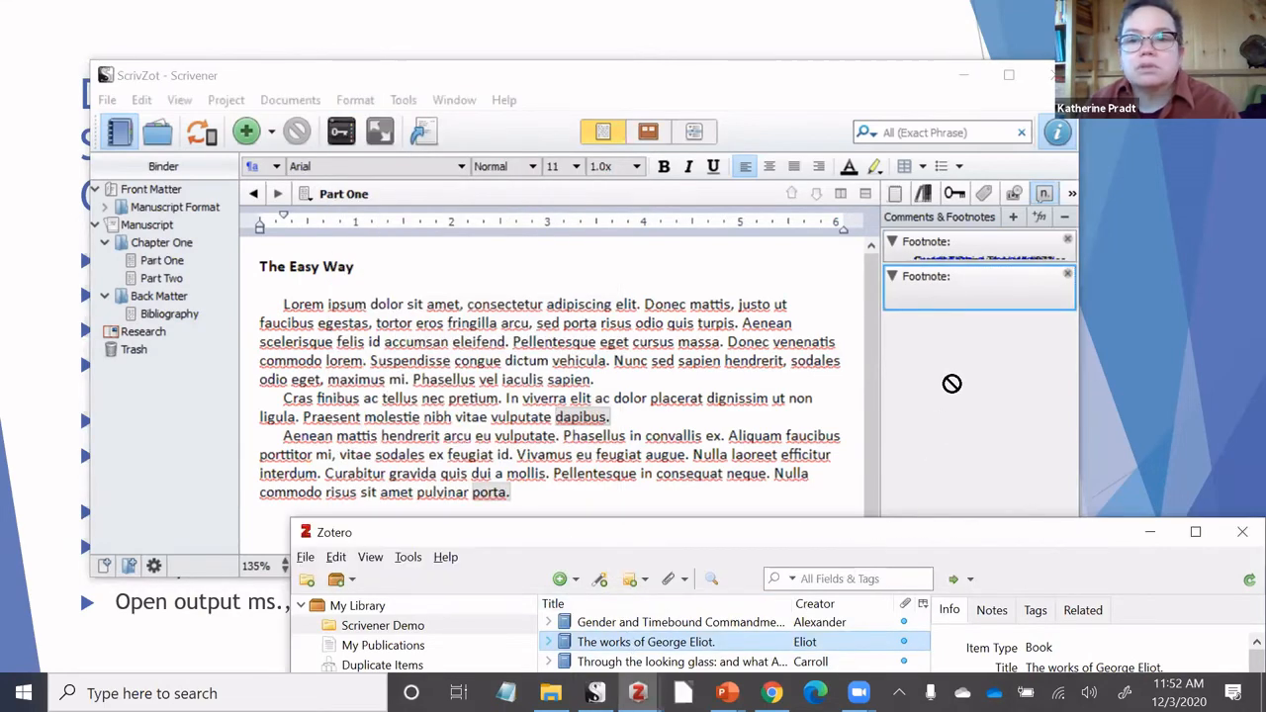
left_click_drag(934, 295, 934, 294)
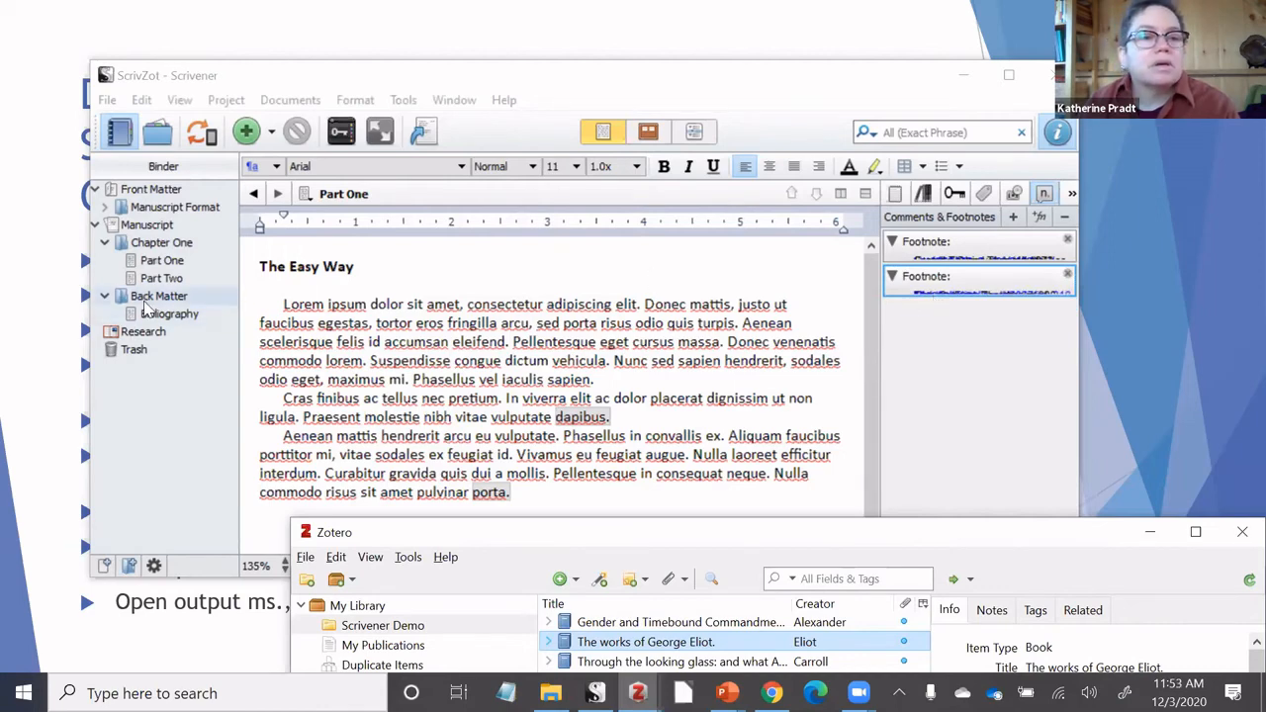
left_click(170, 314)
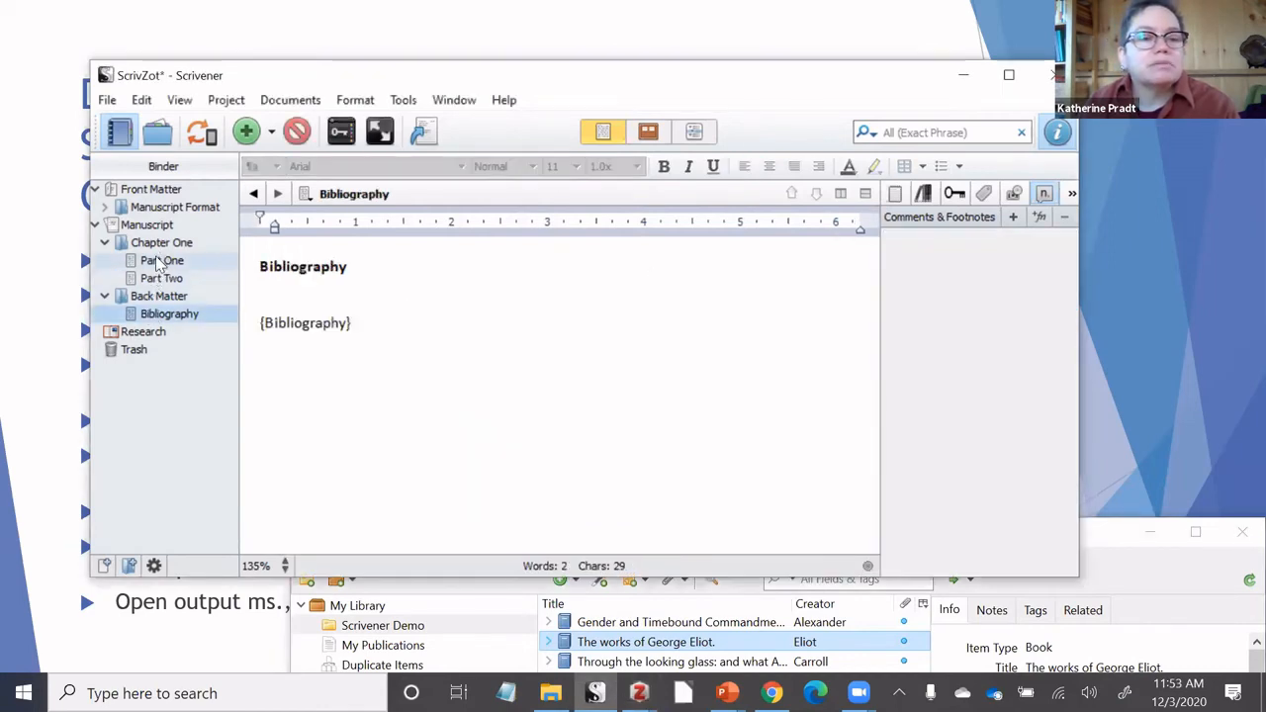
left_click(161, 260)
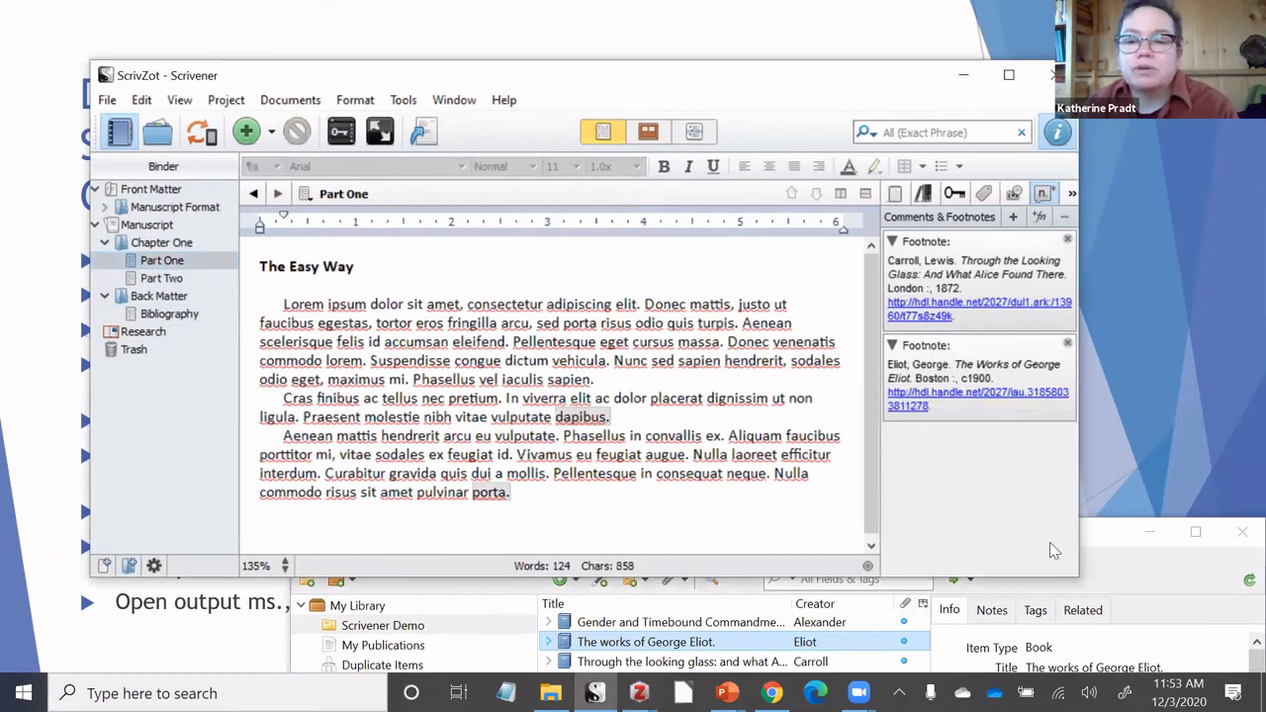
In Zotero's export preferences, accept Scannable Cite as the default Quick Copy format.
left_click(1096, 547)
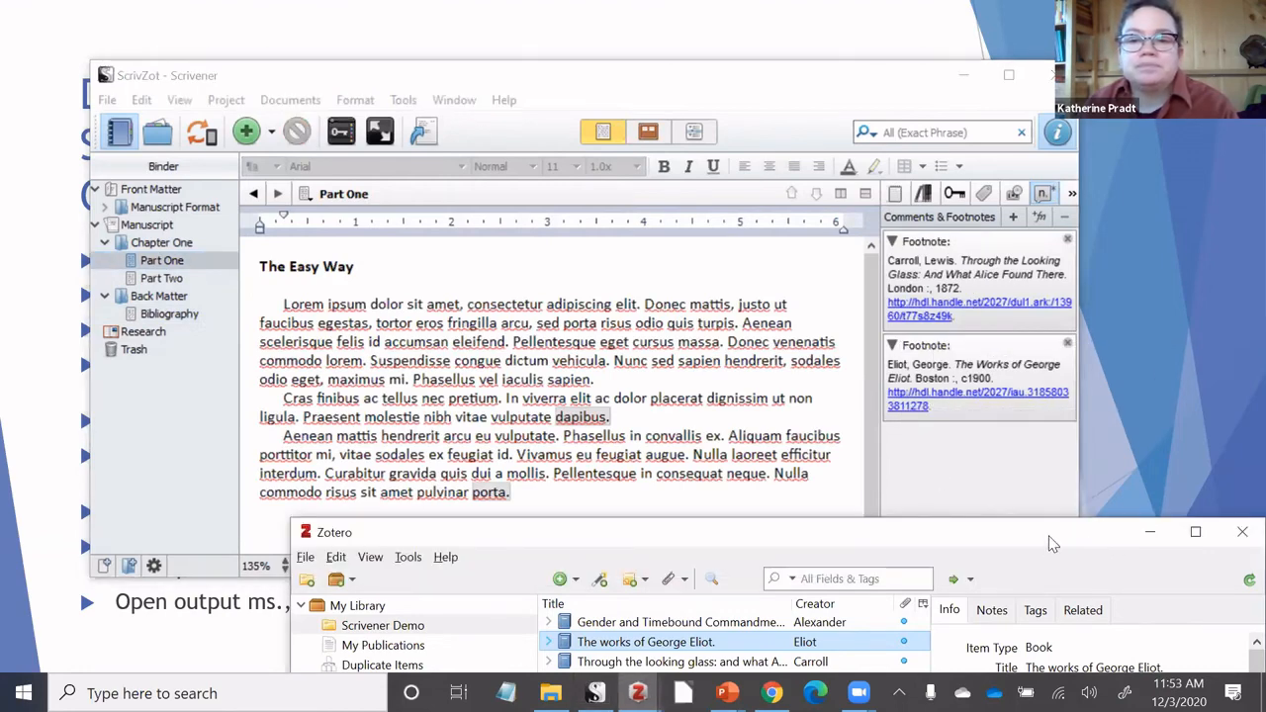
left_click_drag(1051, 544, 967, 87)
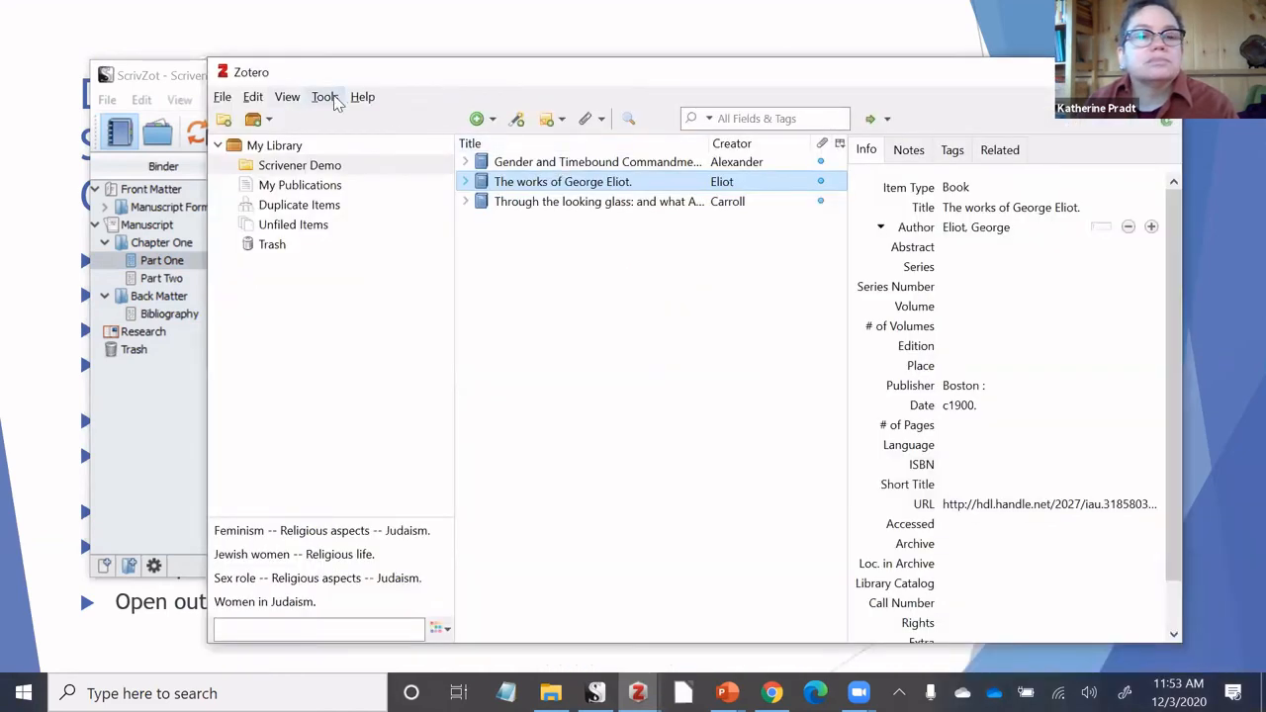
left_click(253, 97)
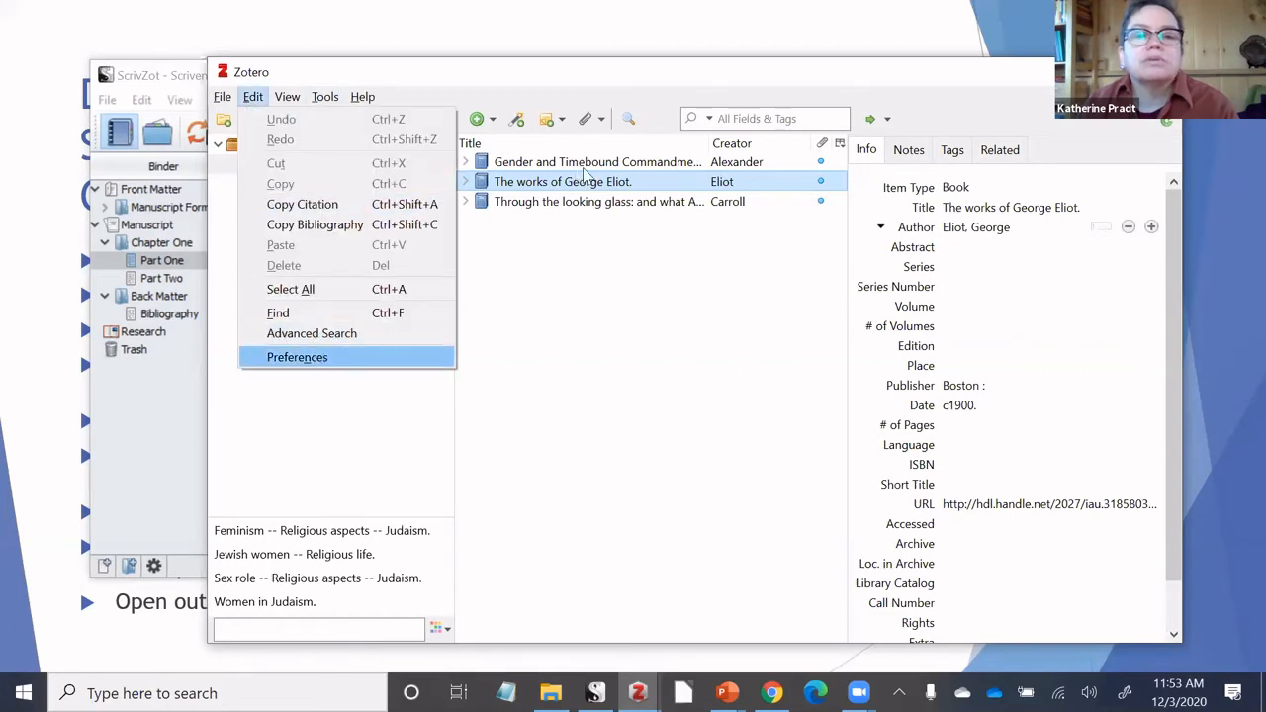
left_click(319, 357)
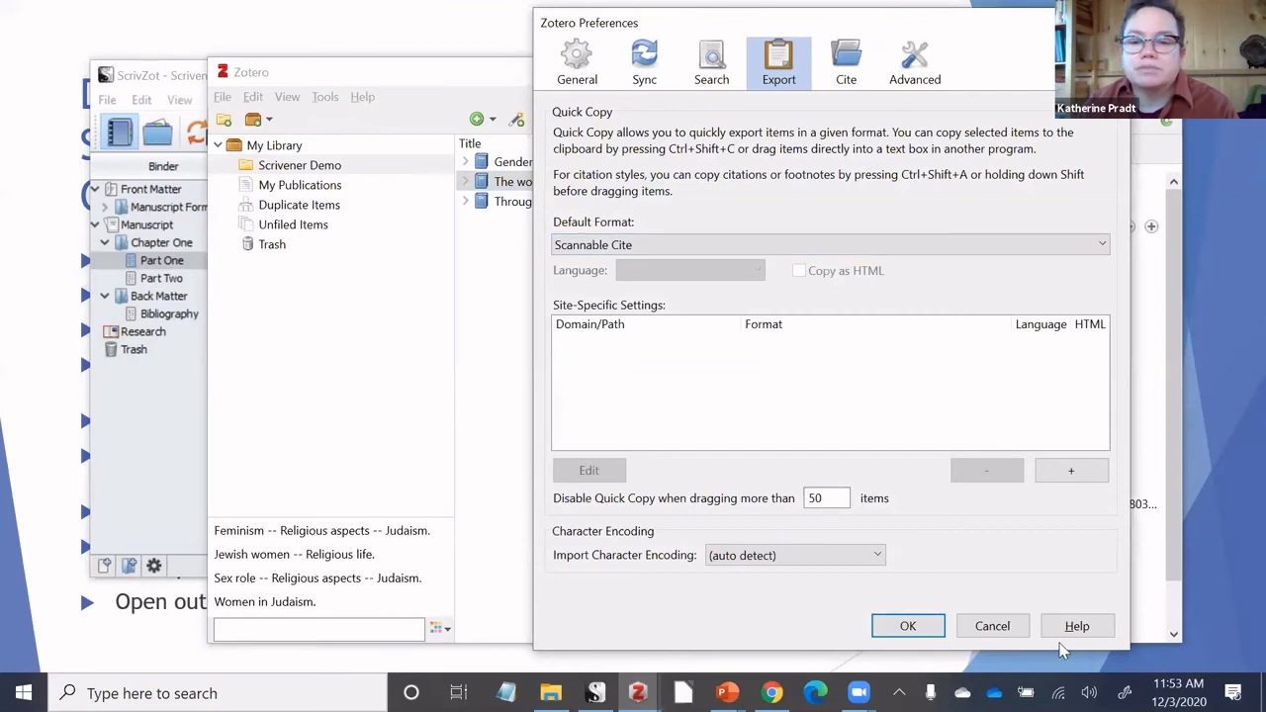
left_click(908, 626)
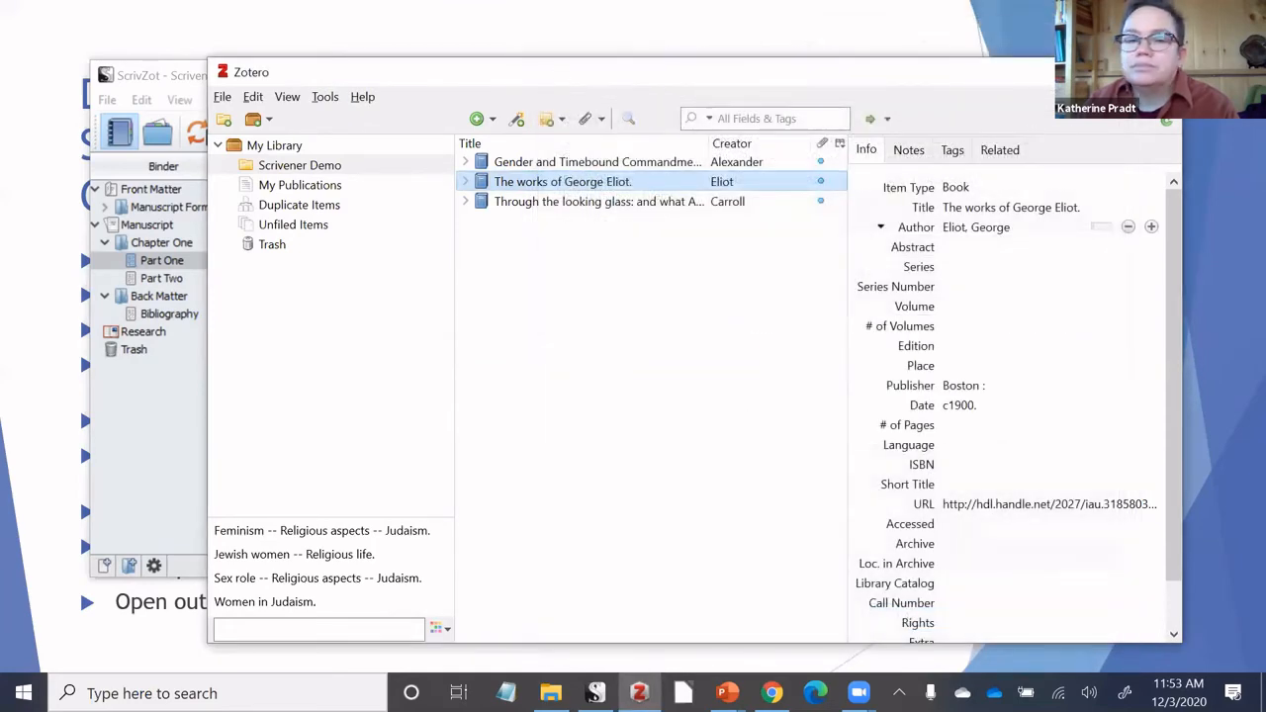
Switch back to Scrivener, view the Part Two document and return to Part One.
key("alt+Tab")
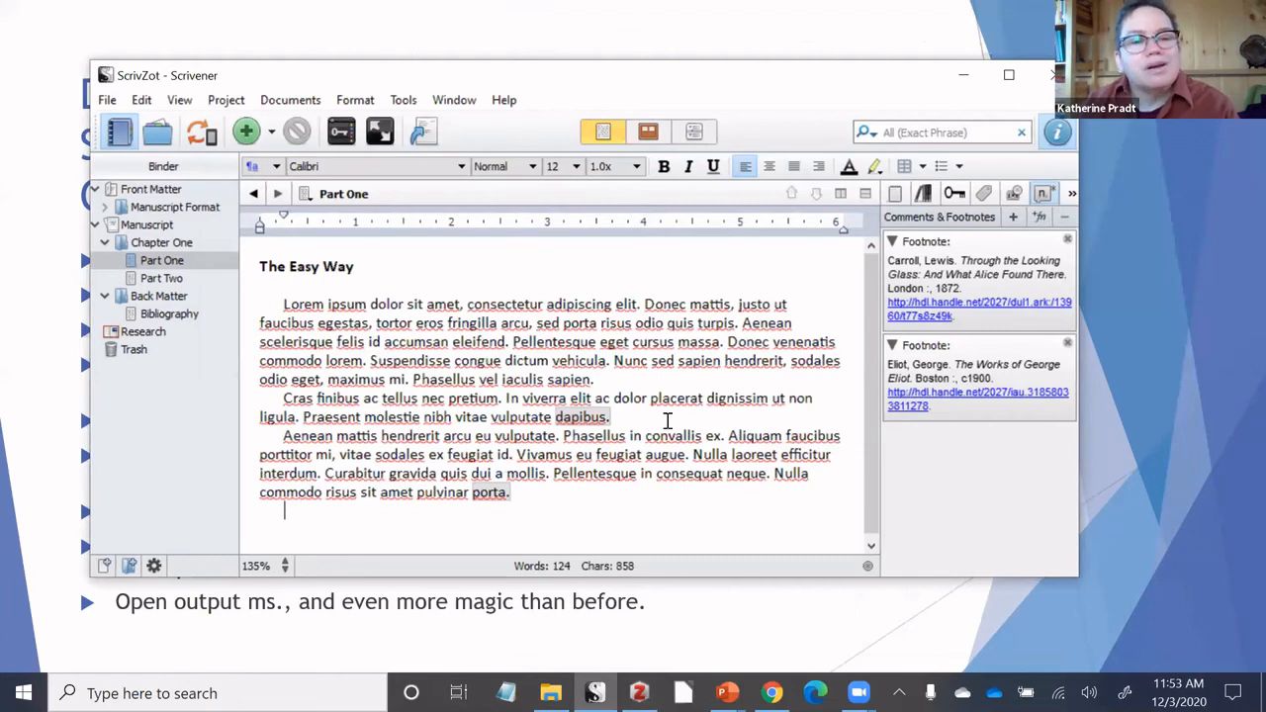
left_click(158, 280)
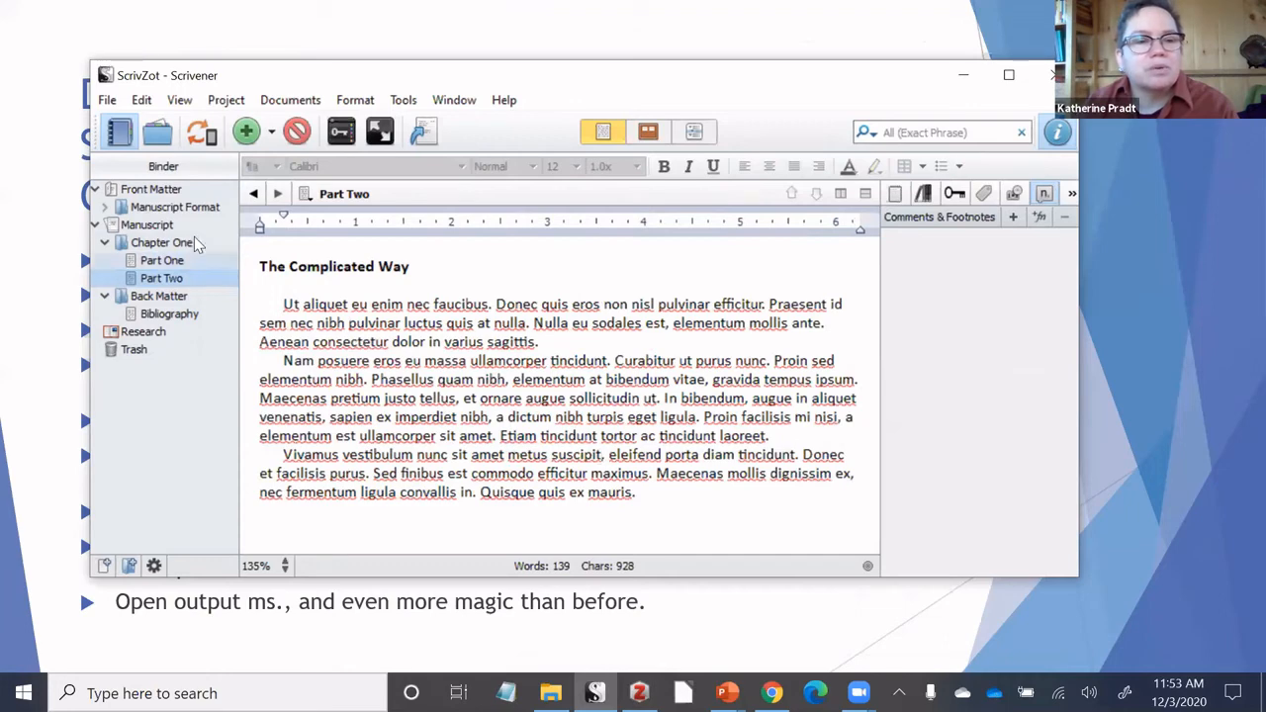
left_click(198, 263)
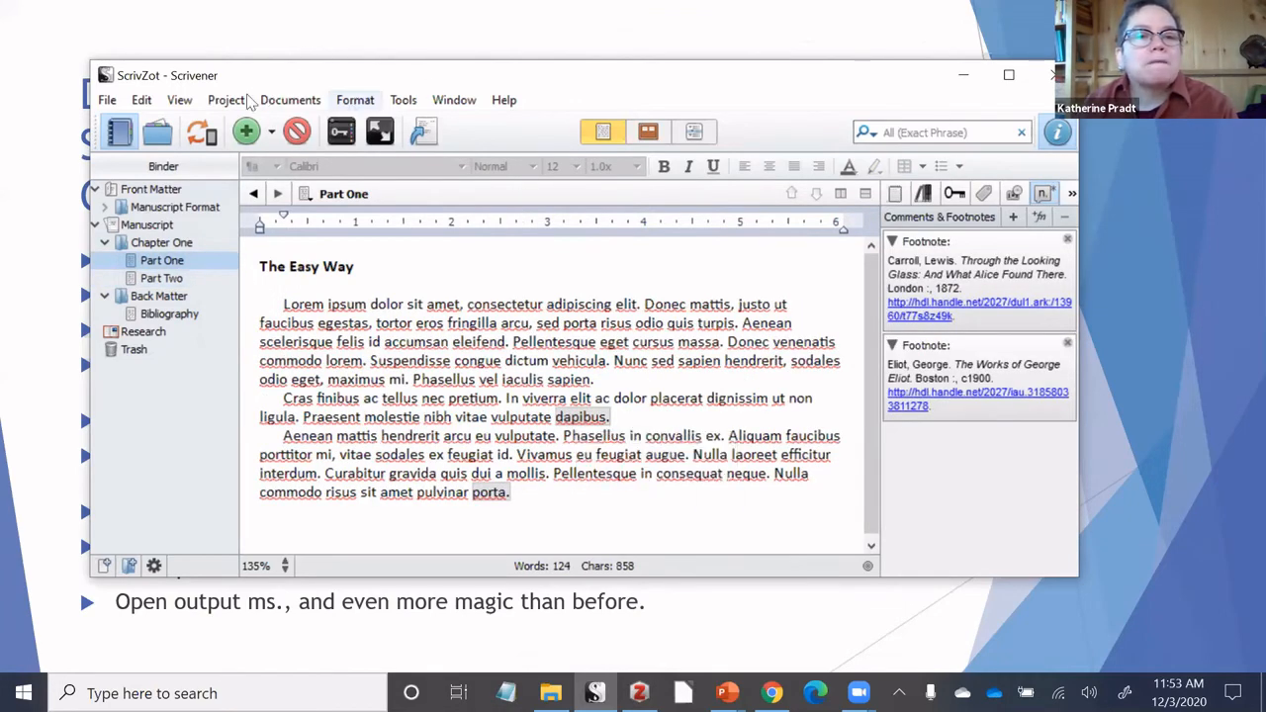
Compile the manuscript in OpenDocument Format (.odt) and save it as "odt-compiled" in the Scrivener-Zotero folder.
left_click(109, 101)
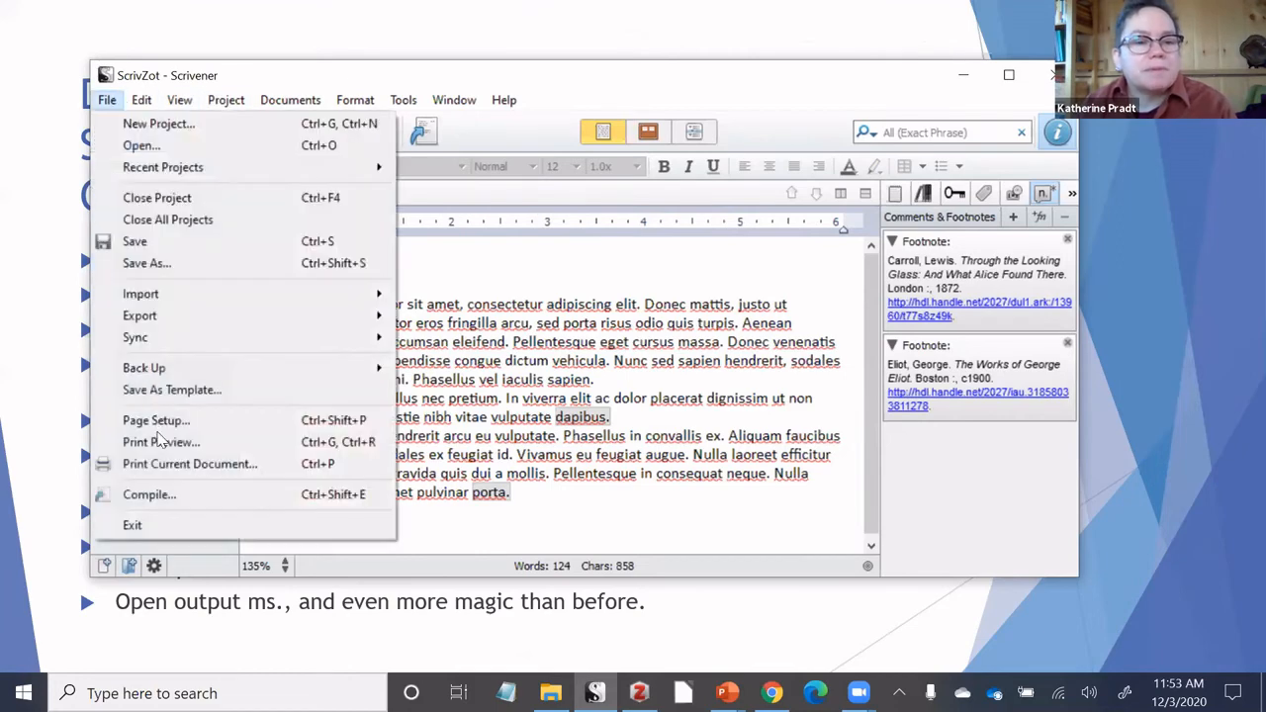
left_click(157, 495)
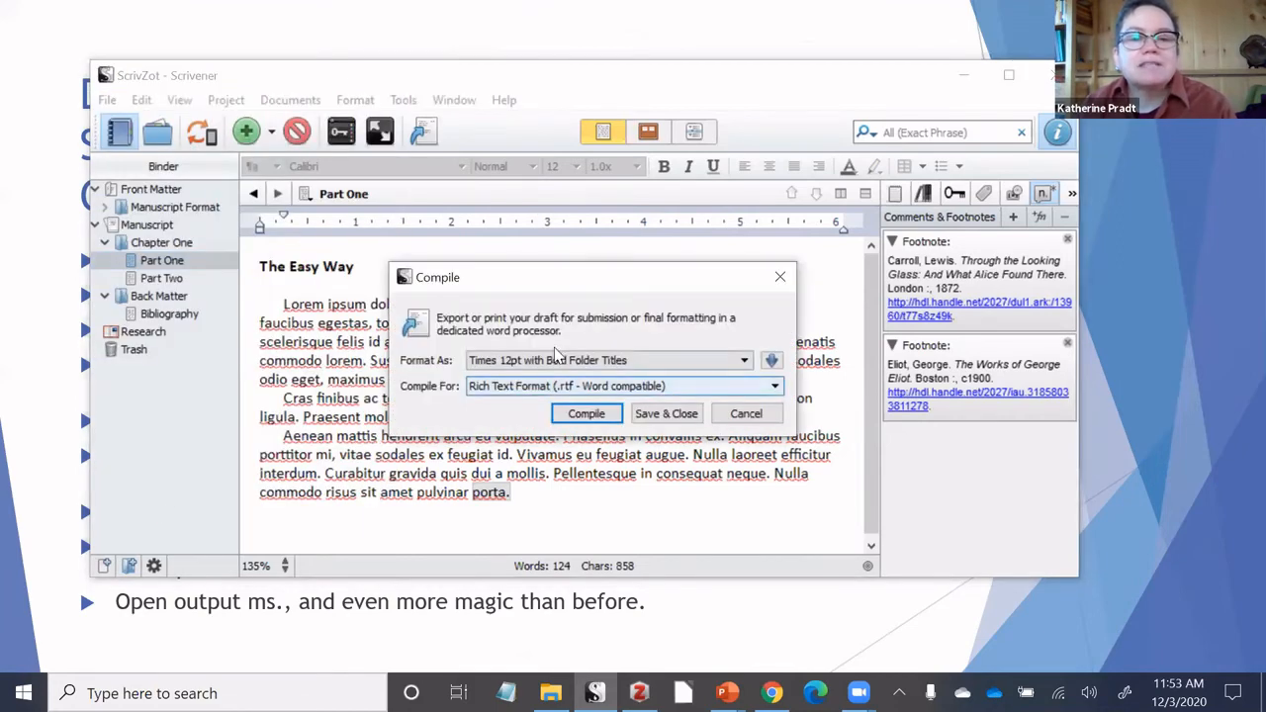
left_click(534, 386)
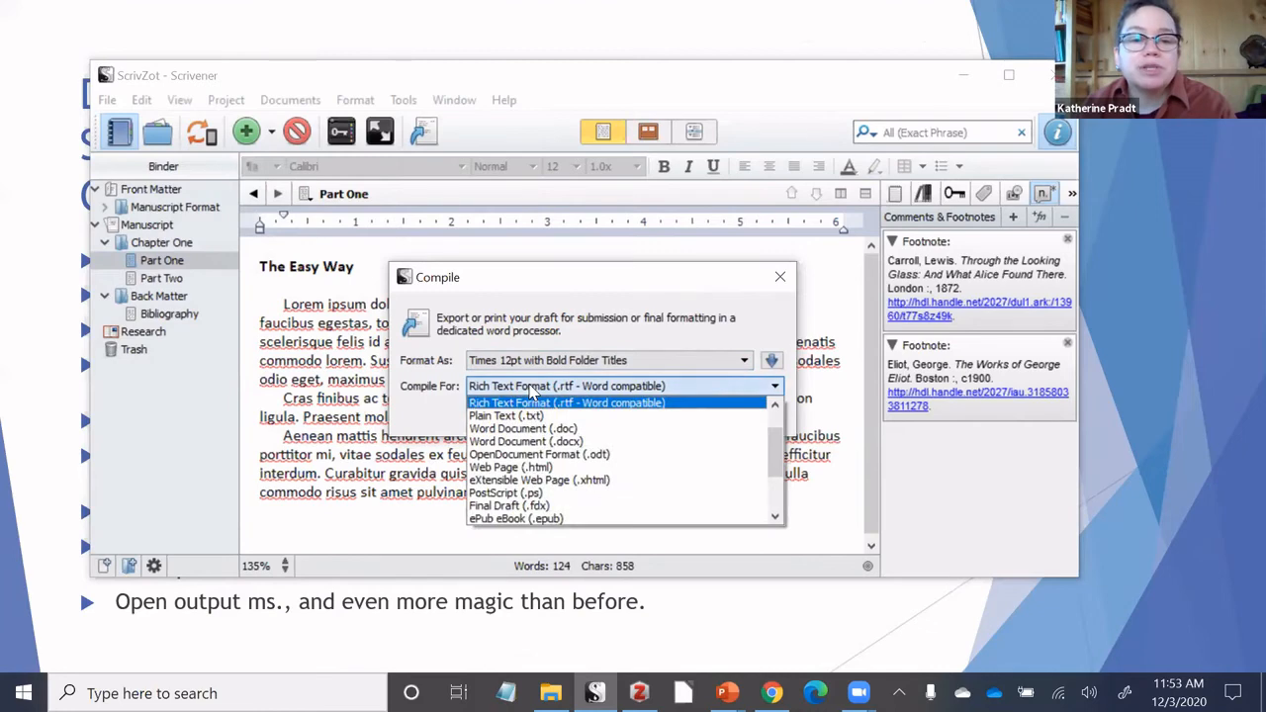
left_click(589, 454)
left_click(586, 415)
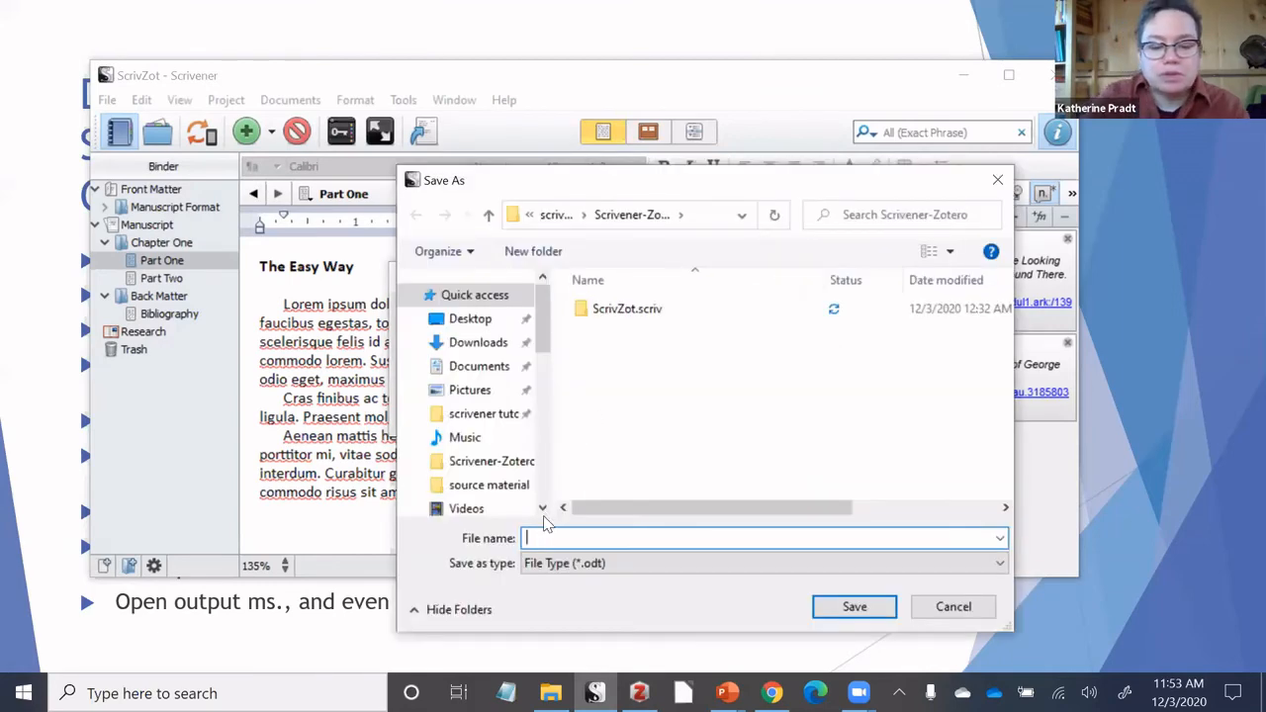
type("odt-compiled")
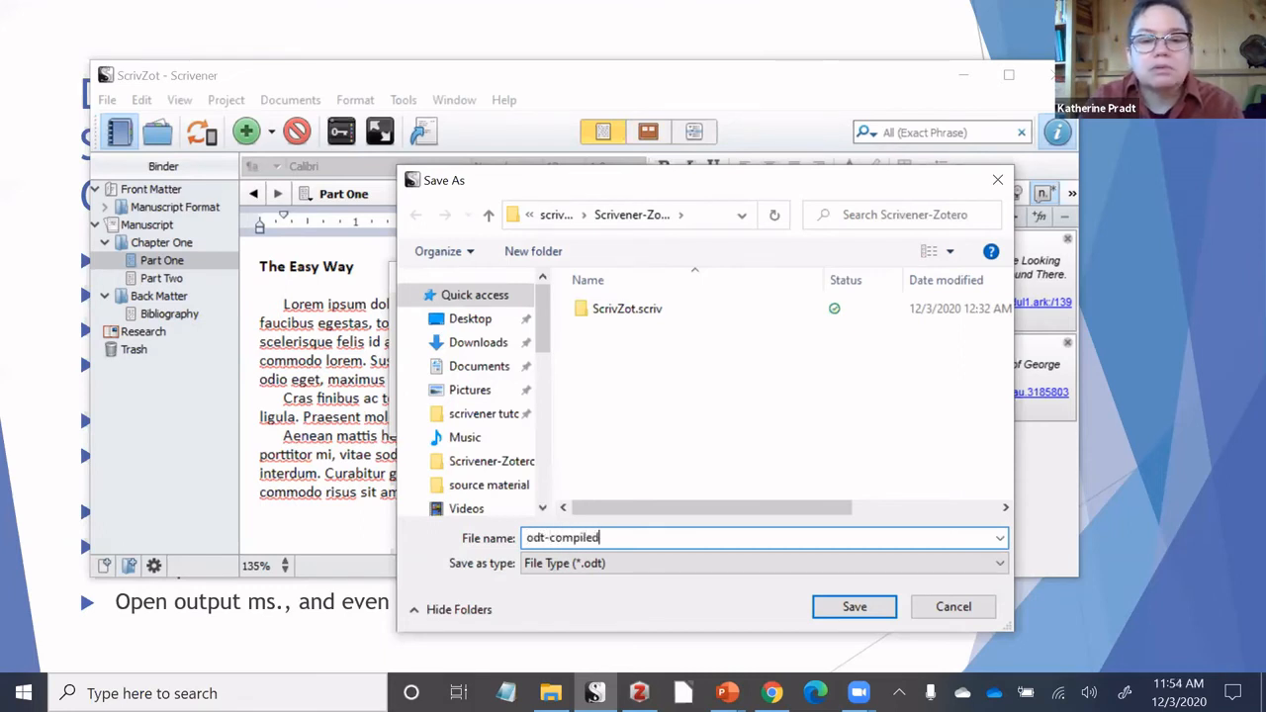
key("Return")
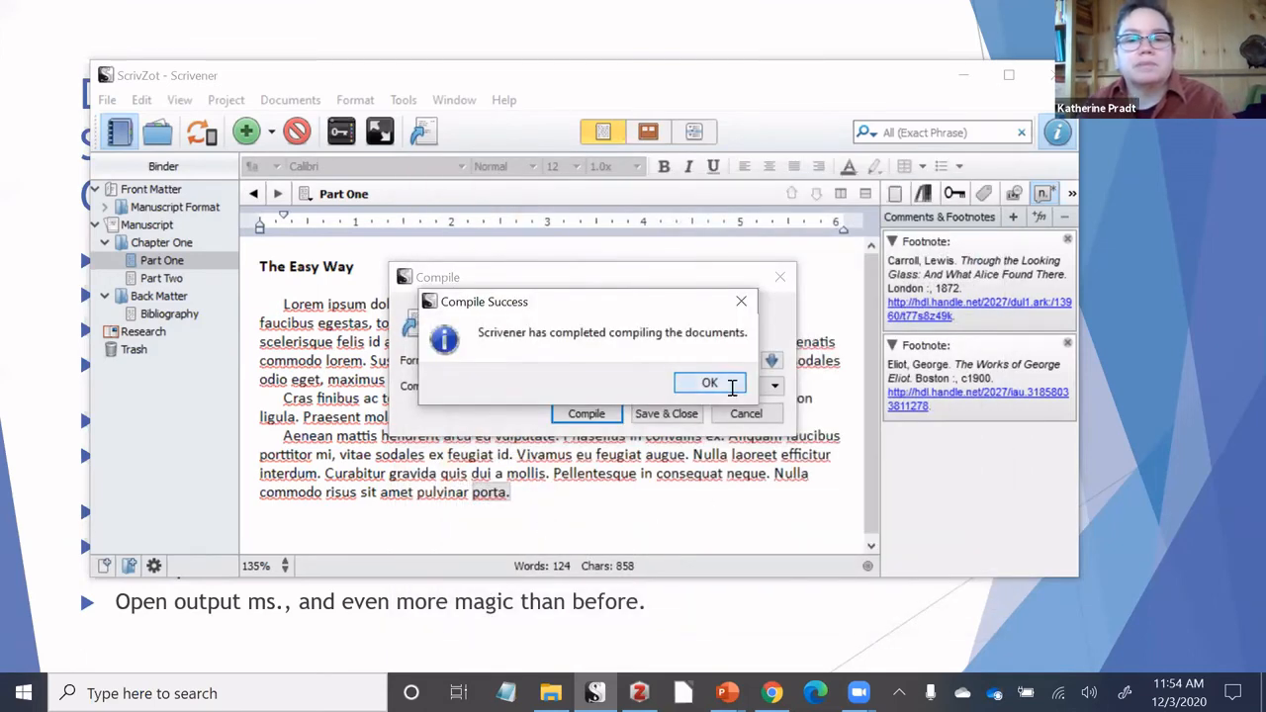
left_click(729, 385)
Switch to Zotero and examine the installed extensions in the Add-ons Manager, then close it.
left_click(639, 694)
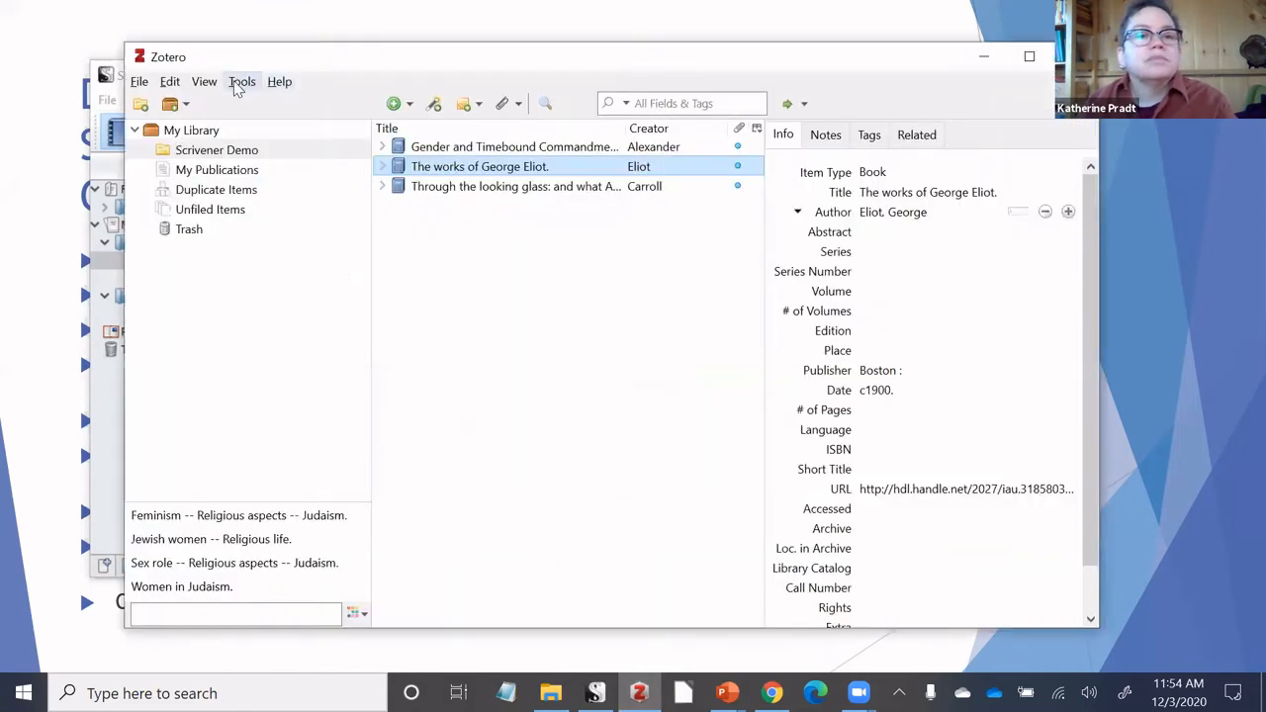
left_click(242, 81)
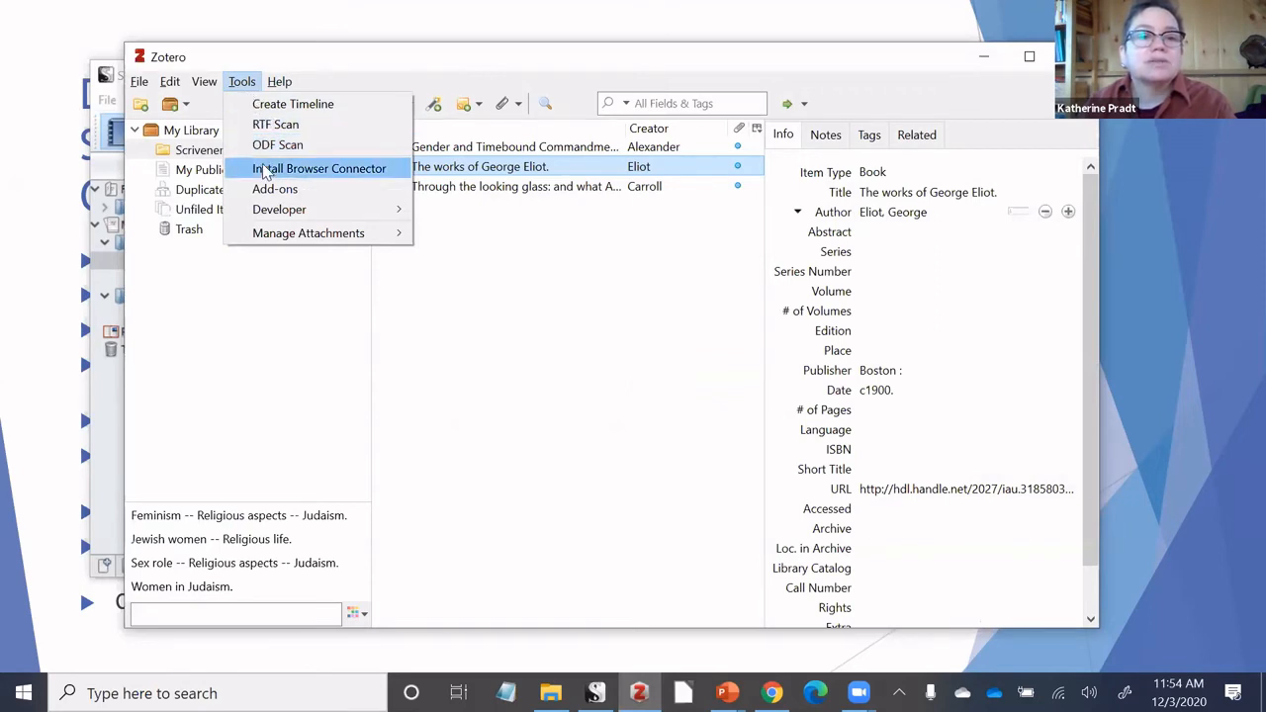
left_click(274, 189)
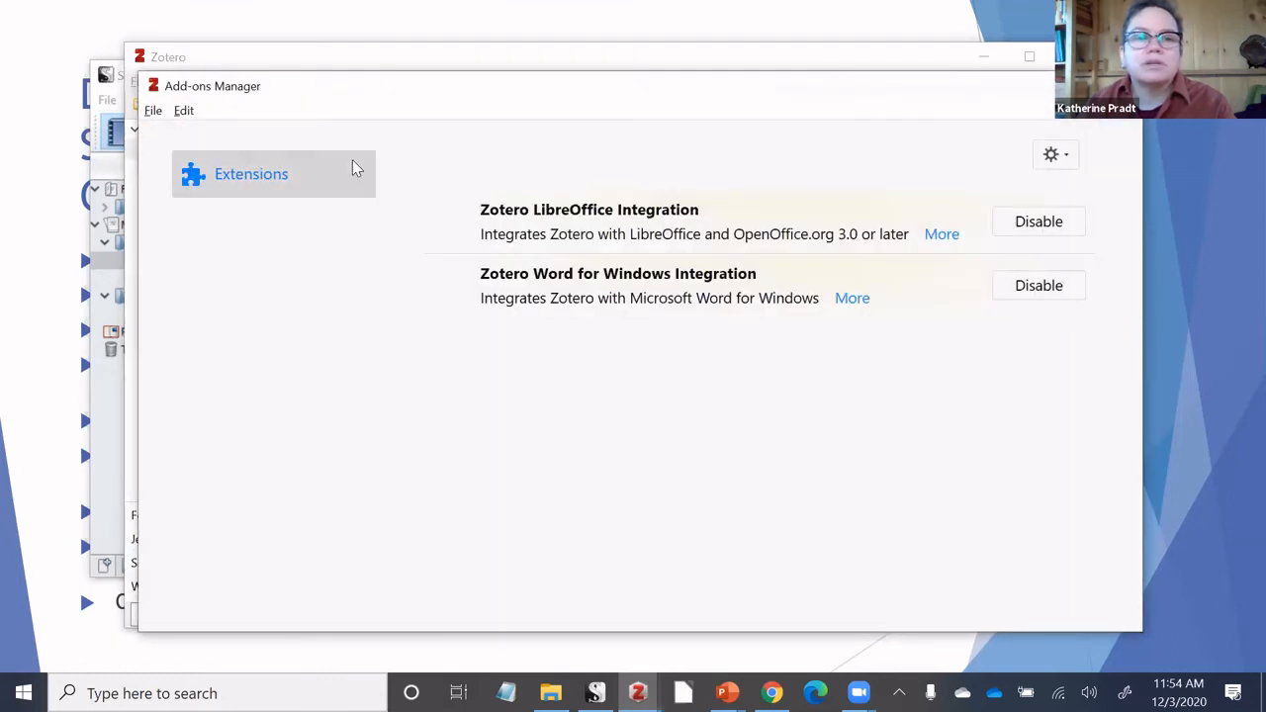
left_click_drag(467, 96, 553, 126)
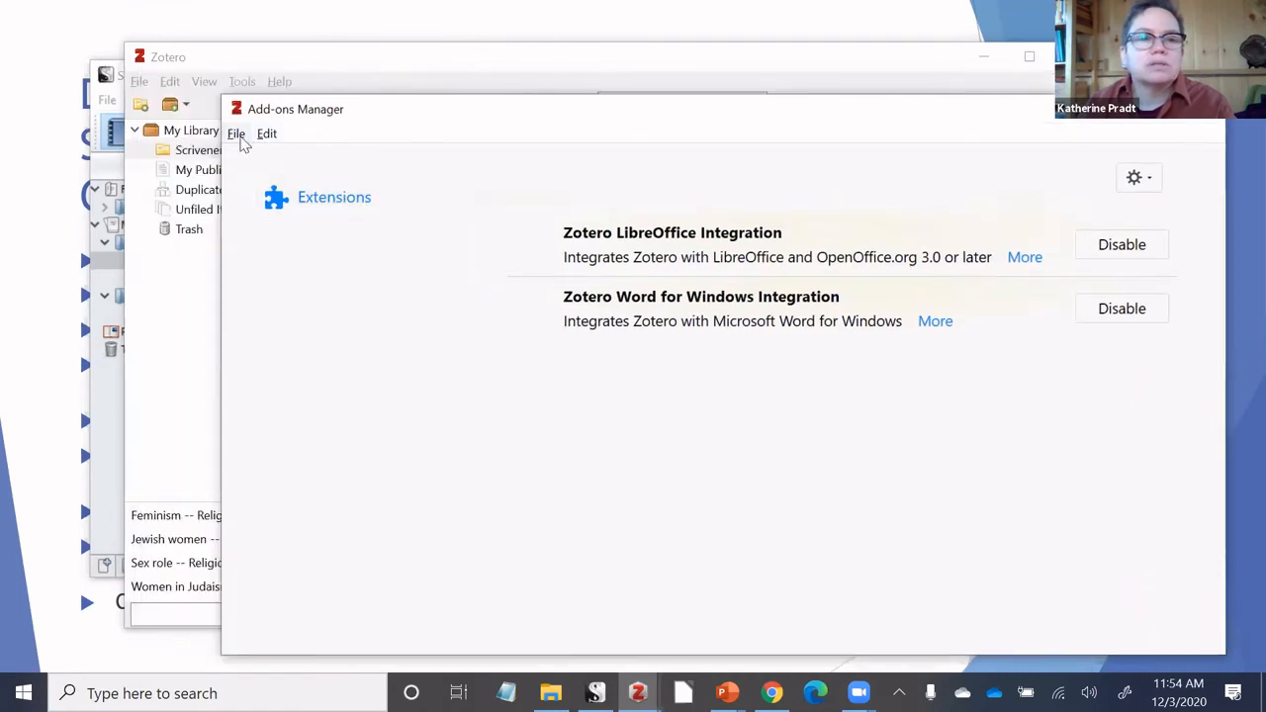
left_click(1212, 117)
Try to start the ODF Scan tool in Zotero.
left_click(243, 83)
left_click(280, 151)
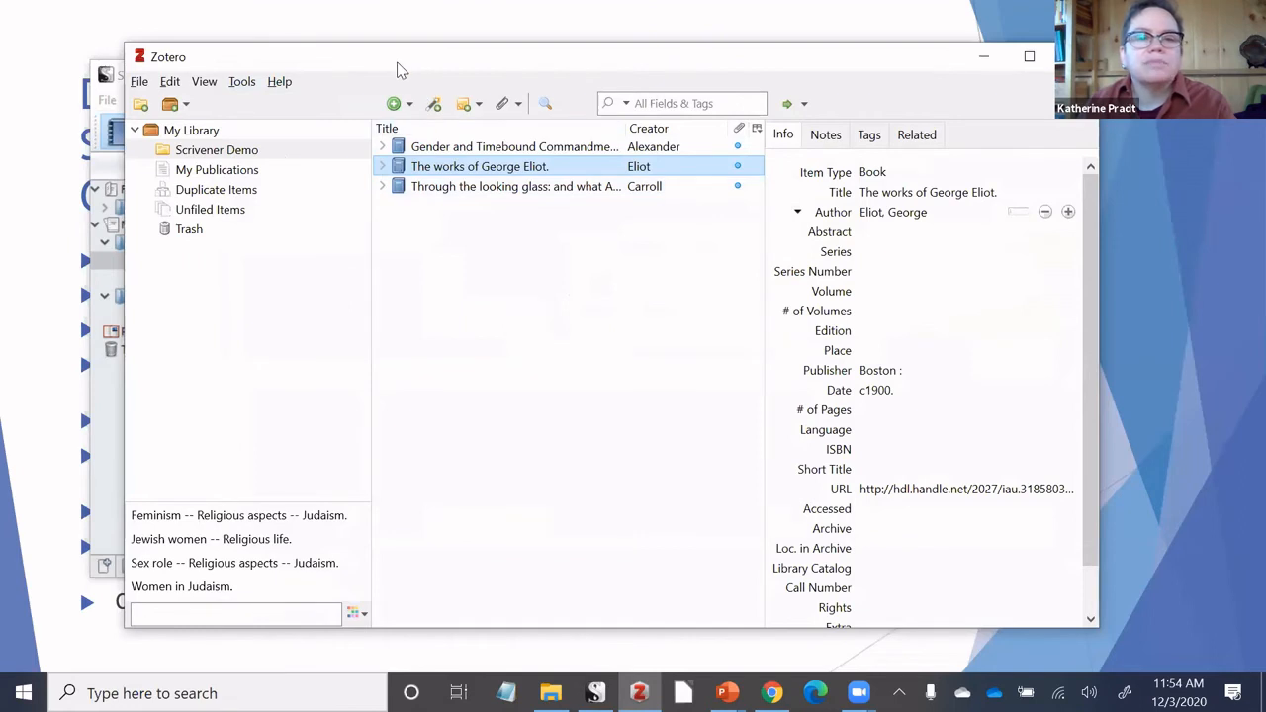
left_click_drag(397, 69, 474, 70)
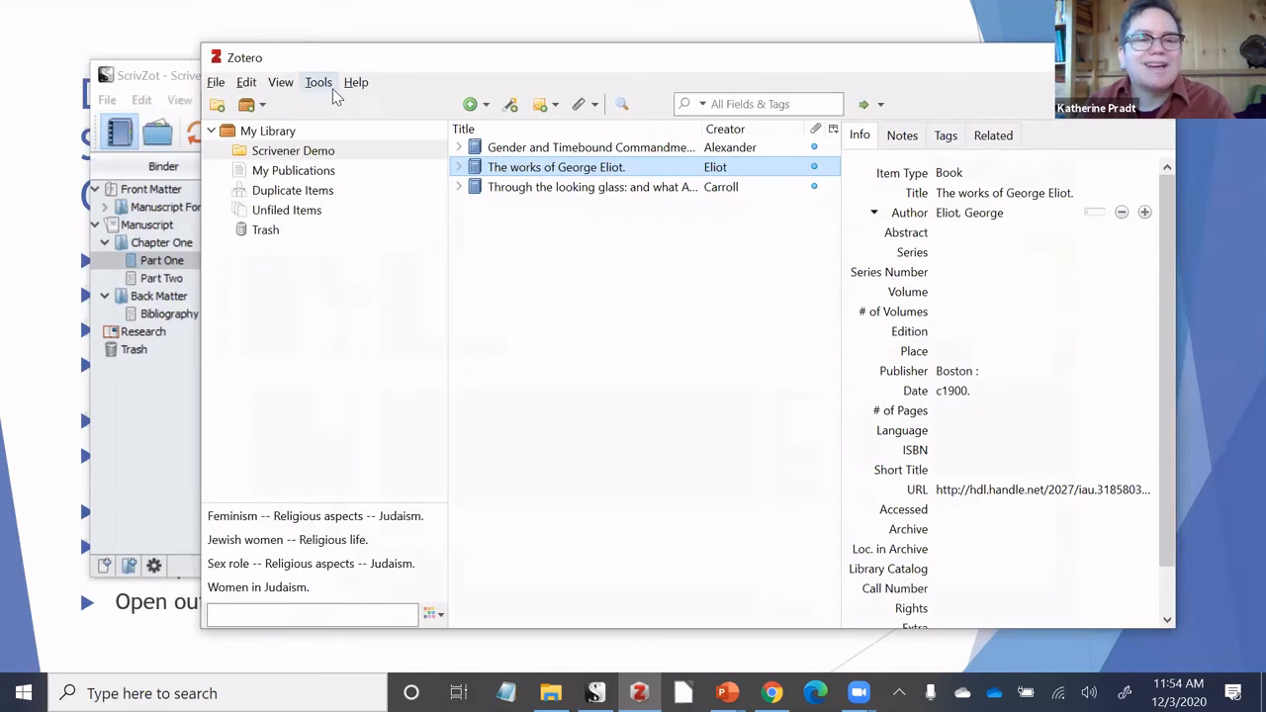
Examine the Export and Cite settings in Zotero's preferences, cancel without changes and return to the slide show.
left_click(247, 82)
left_click(326, 345)
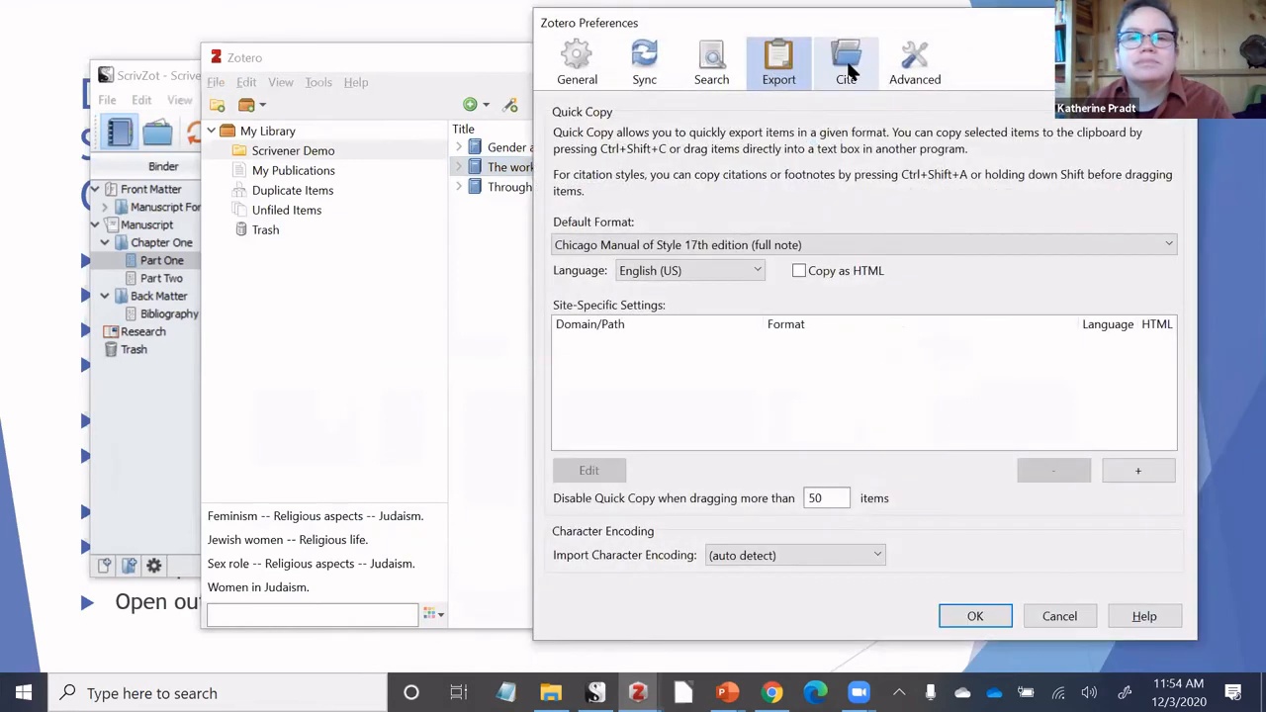
left_click(847, 65)
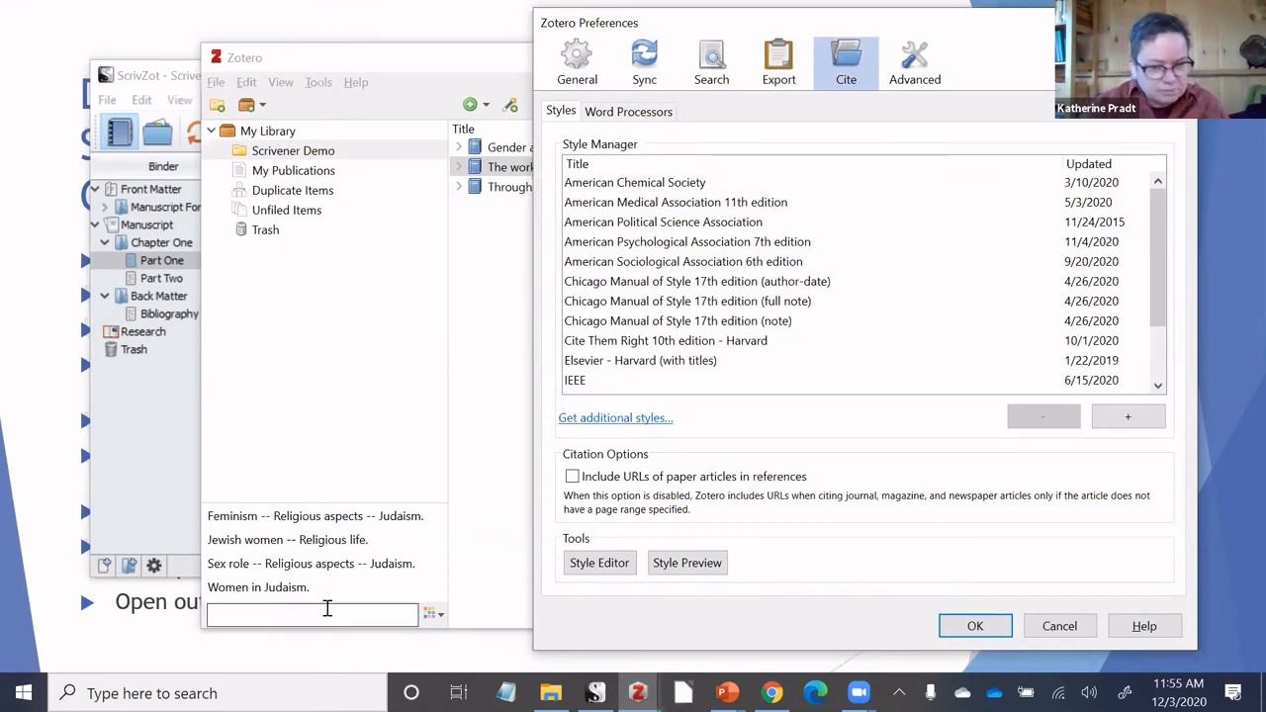
left_click(1067, 634)
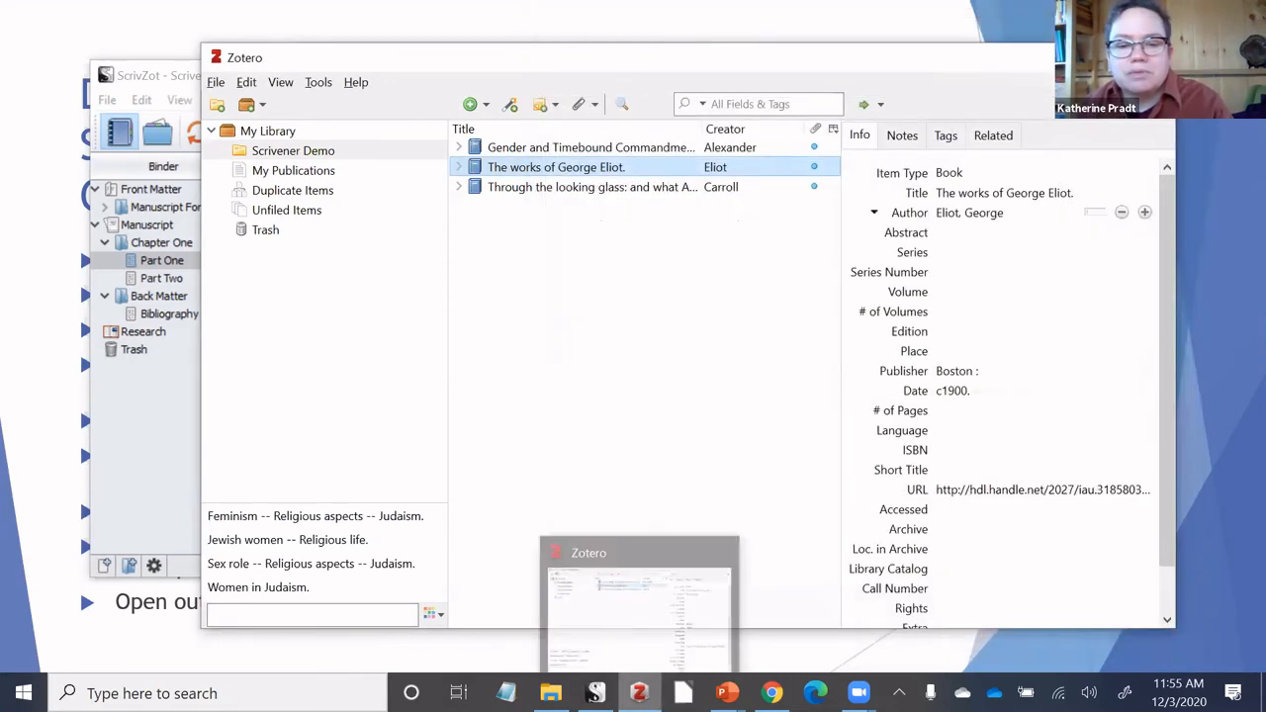
left_click(639, 693)
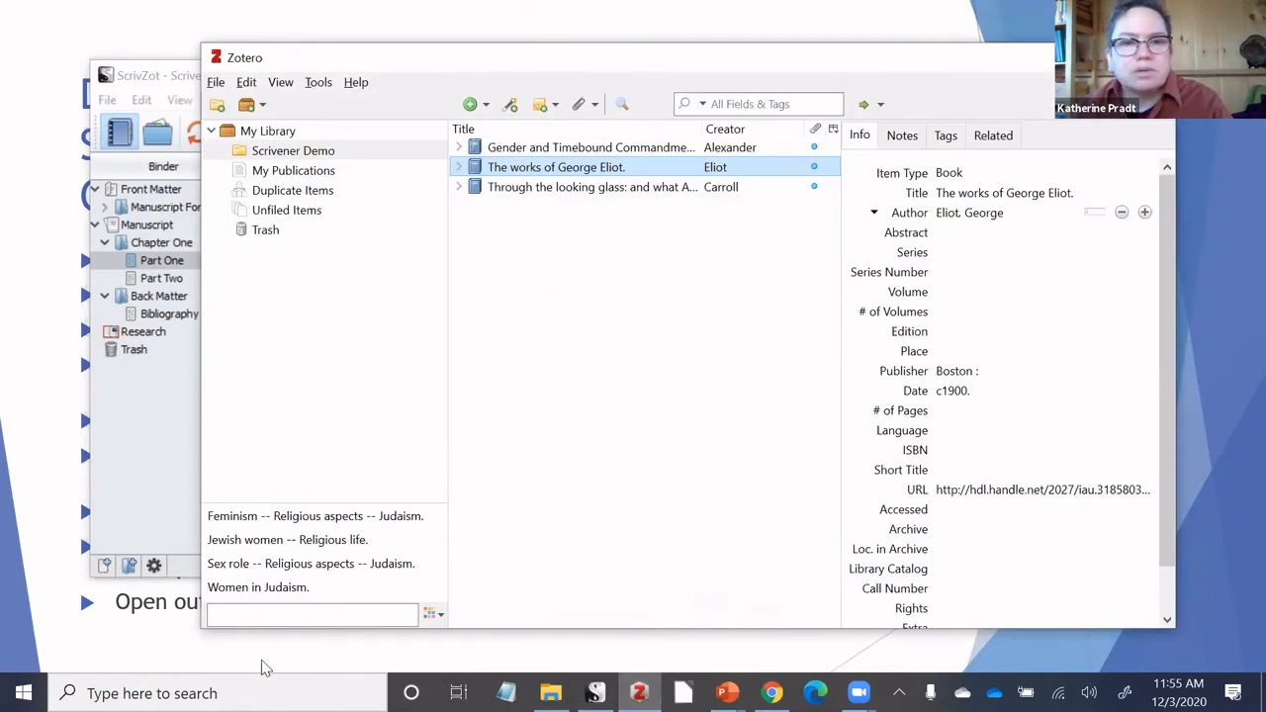
left_click(396, 24)
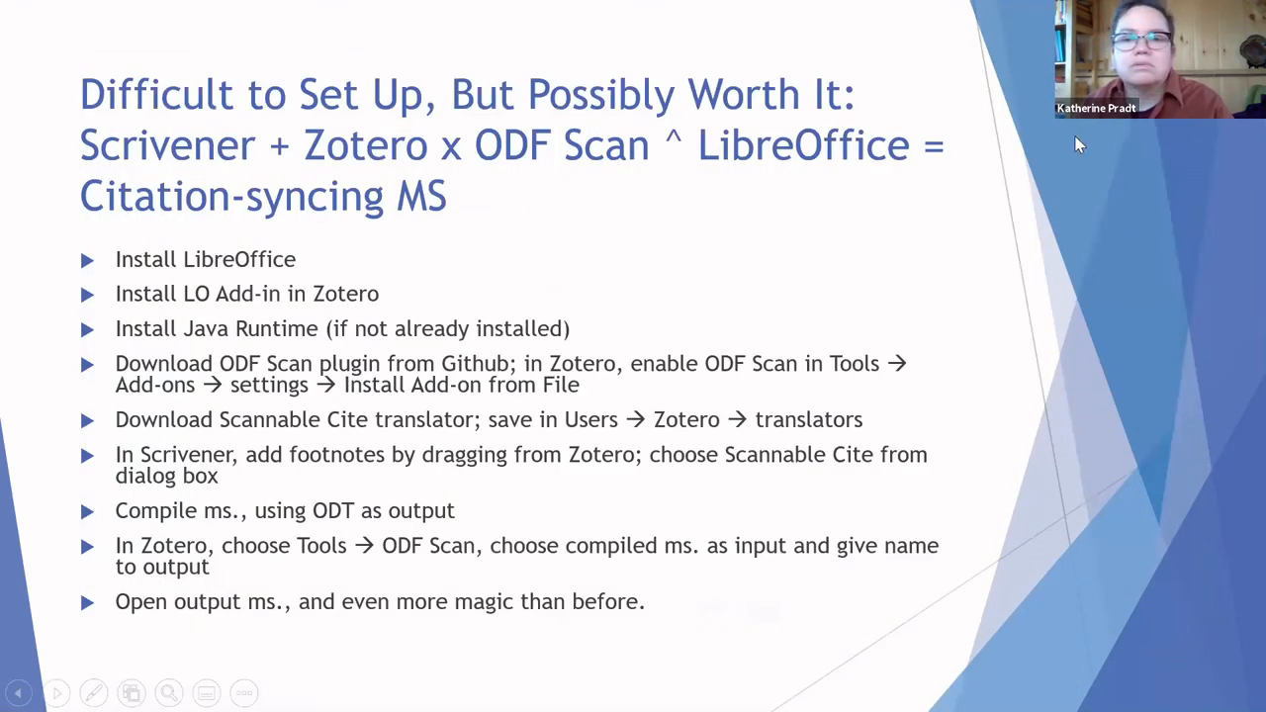
Switch to Chrome and display the already open RTF/ODF-Scan for Zotero page.
key("alt+Tab")
key("alt+Tab")
key("alt+Tab")
key("alt+Tab")
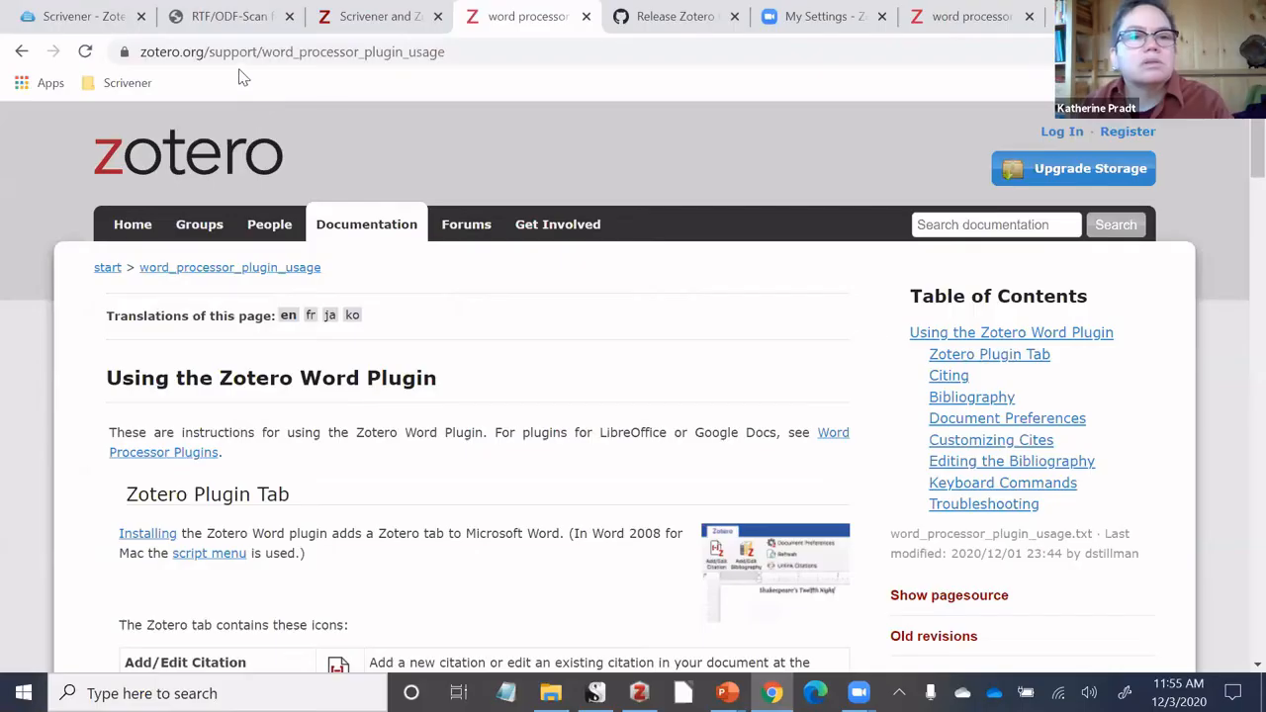
left_click(229, 16)
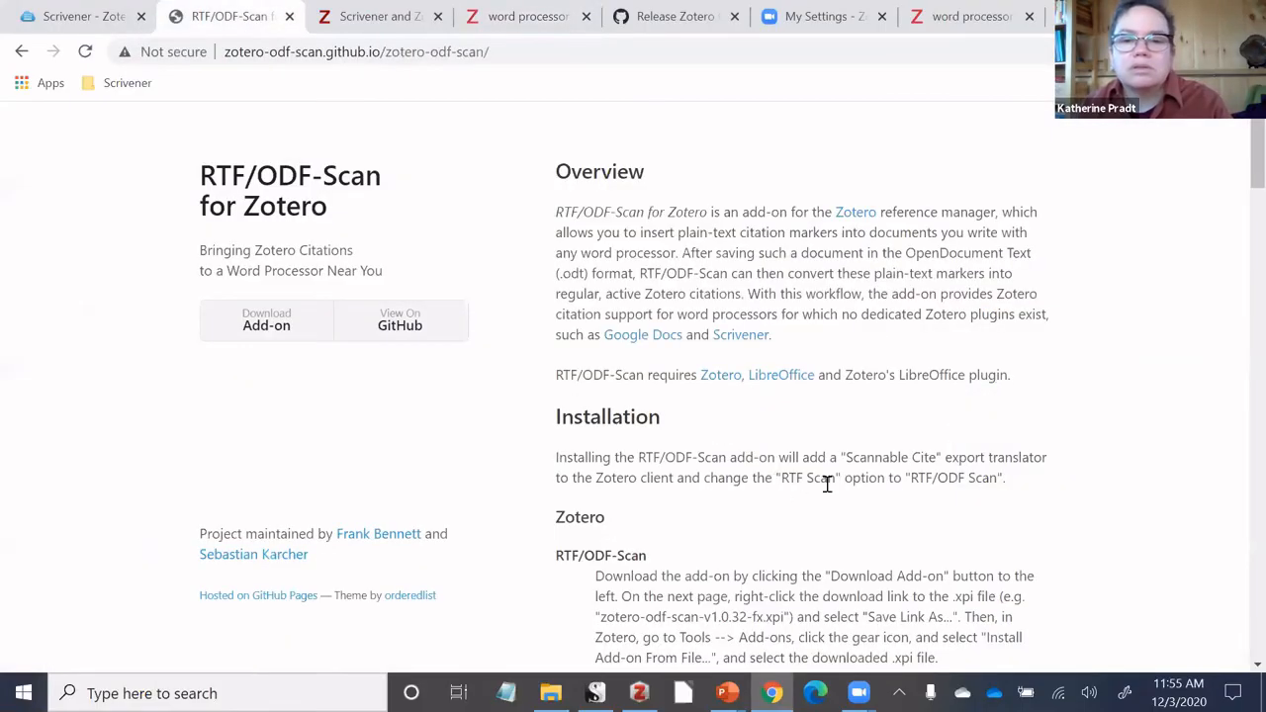
Read the add-on's installation instructions on the web page, then switch to Zotero and open its Add-ons Manager.
scroll(989, 485, "down", 1)
scroll(842, 410, "down", 2)
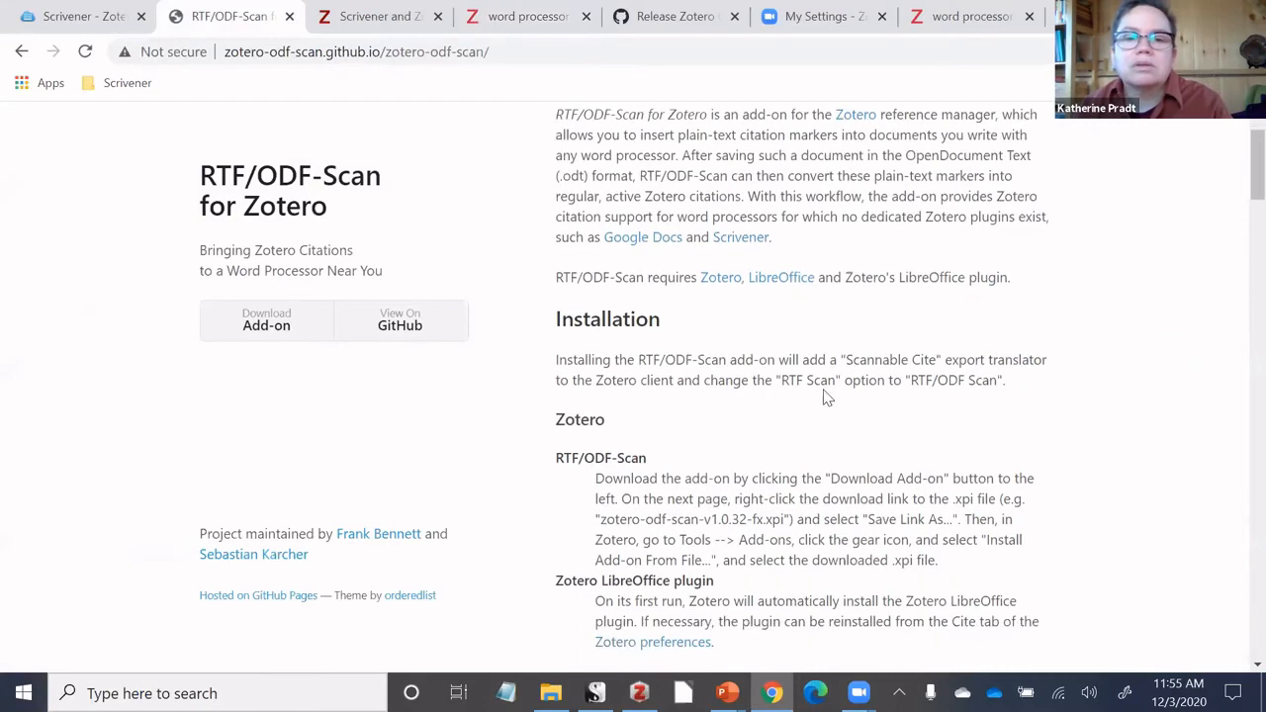
scroll(899, 361, "down", 3)
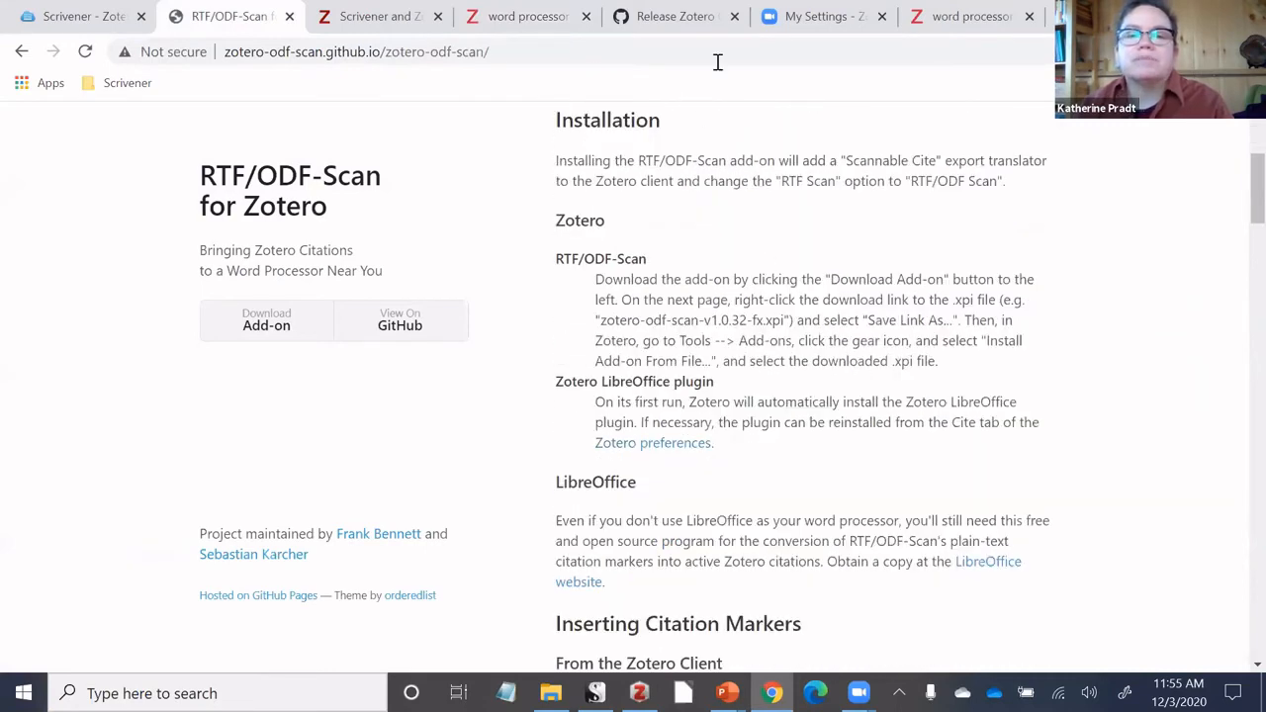
left_click(639, 693)
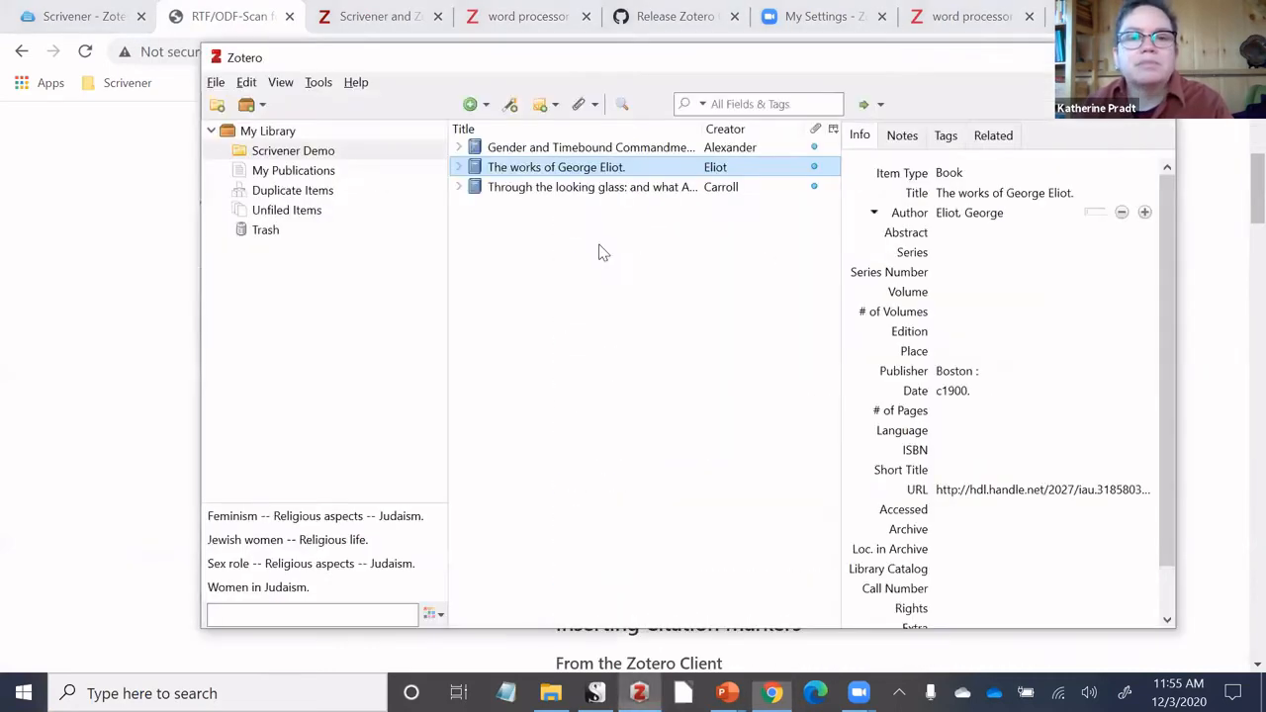
left_click(317, 82)
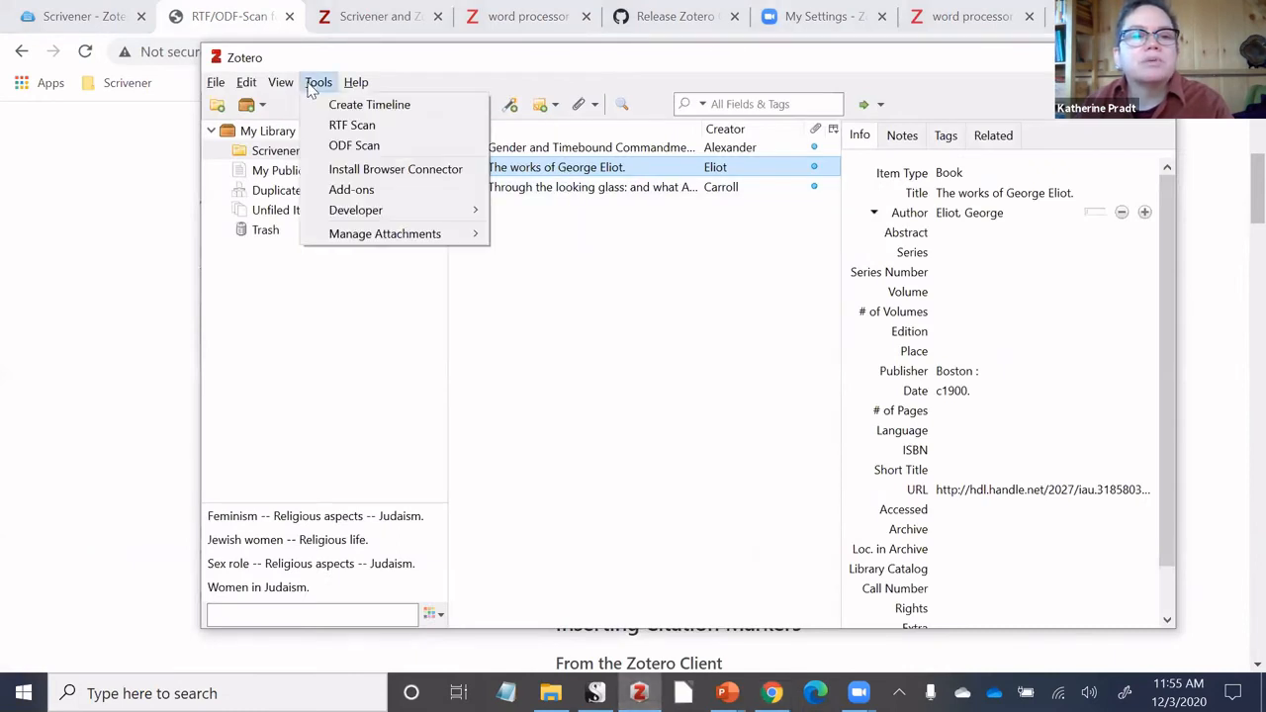
left_click(359, 197)
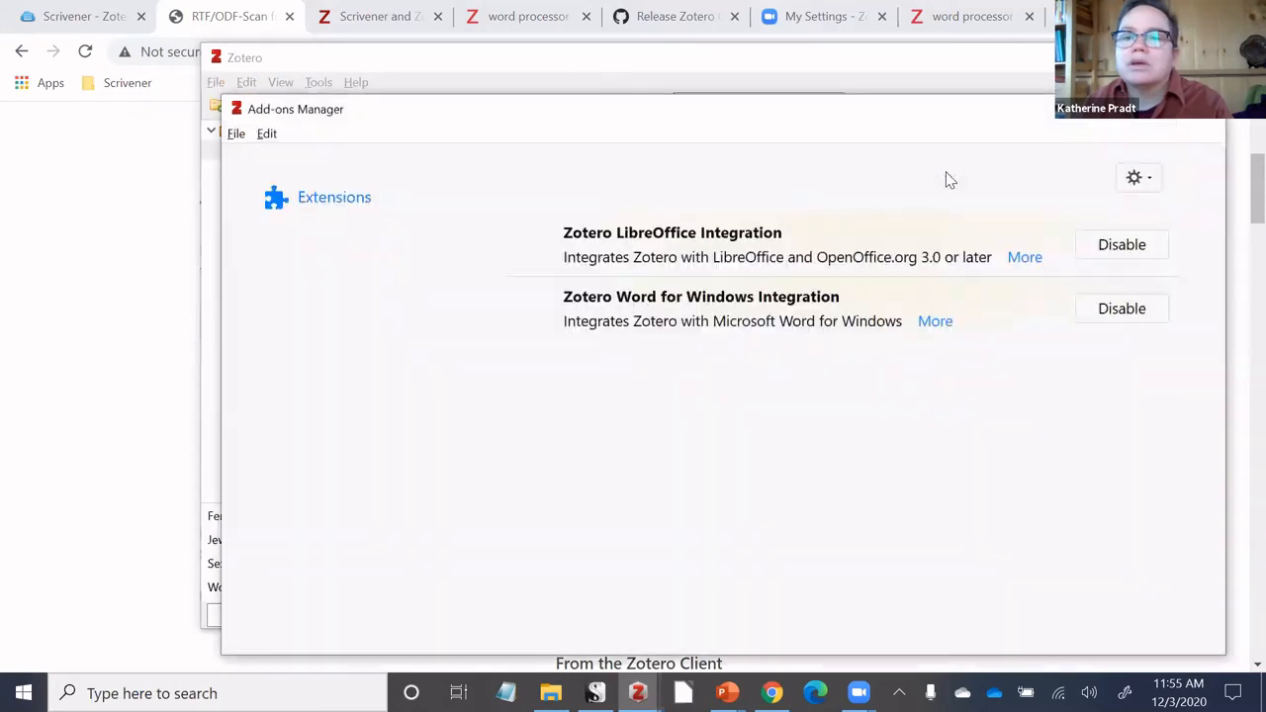
Install the ODF Scan for Zotero add-on from the file zotero-odf-scan-v2.0.43.xpi in the Downloads folder.
left_click(1136, 180)
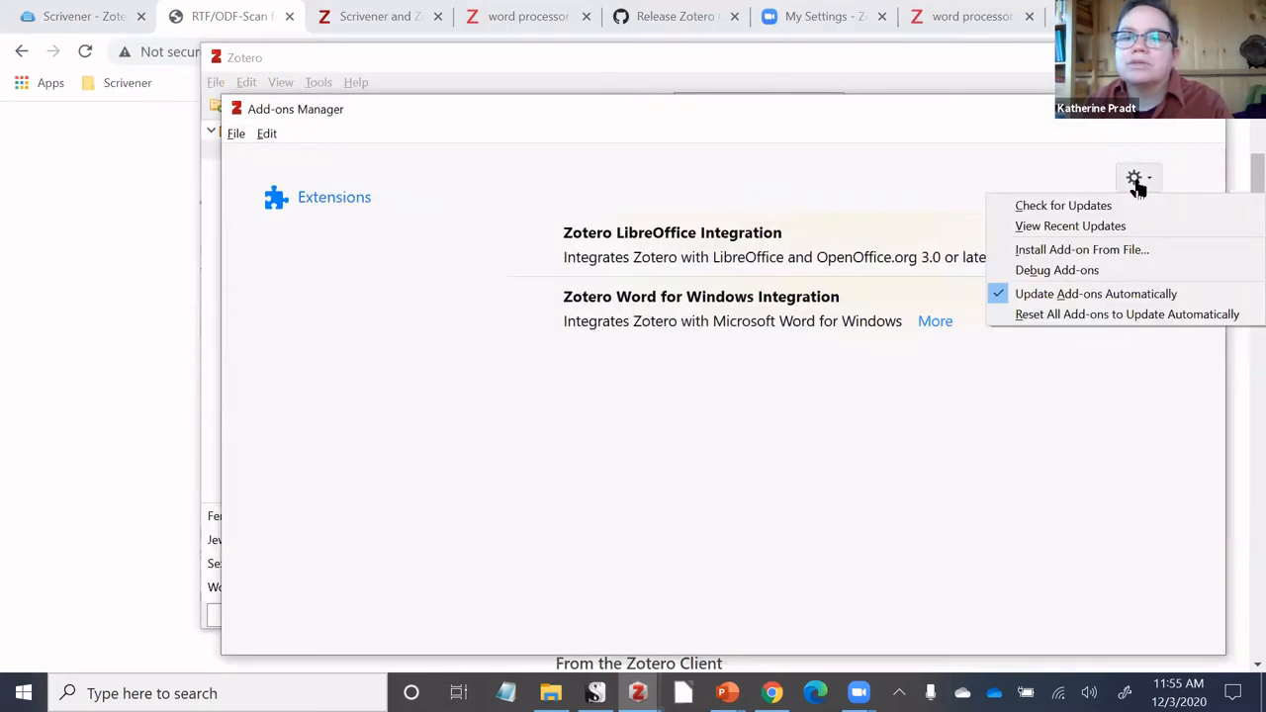
left_click(1080, 253)
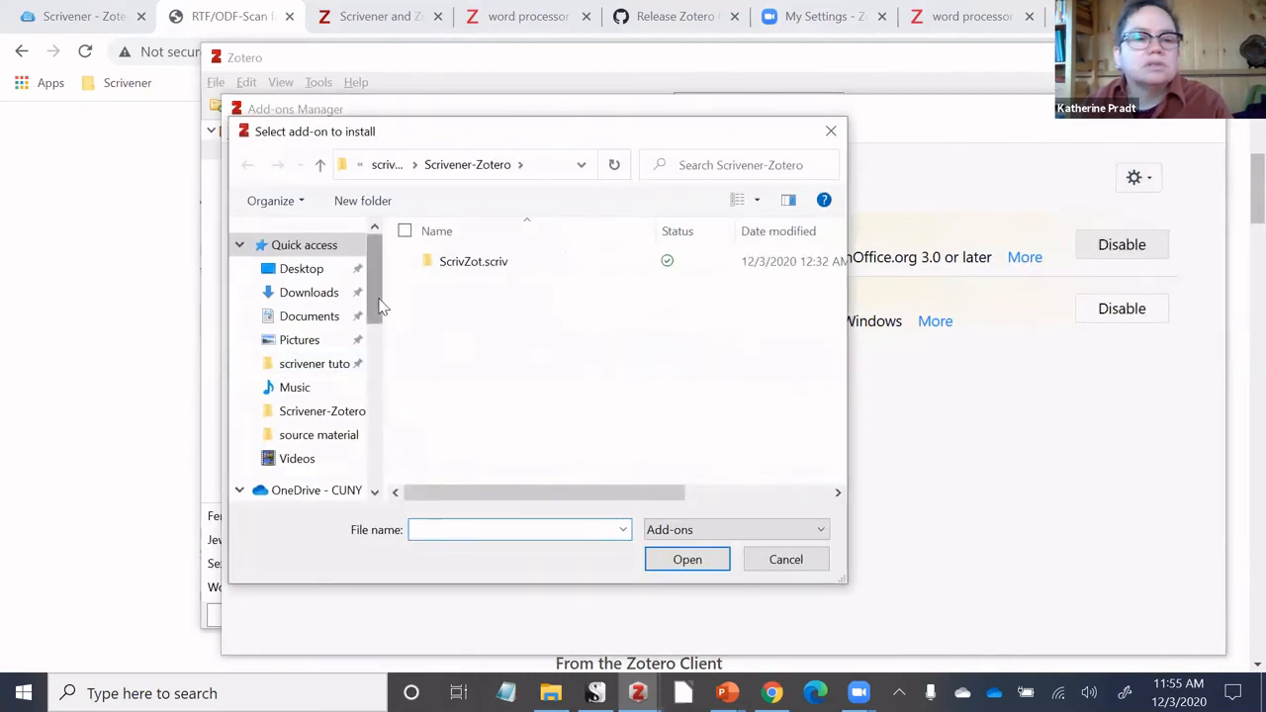
left_click(329, 295)
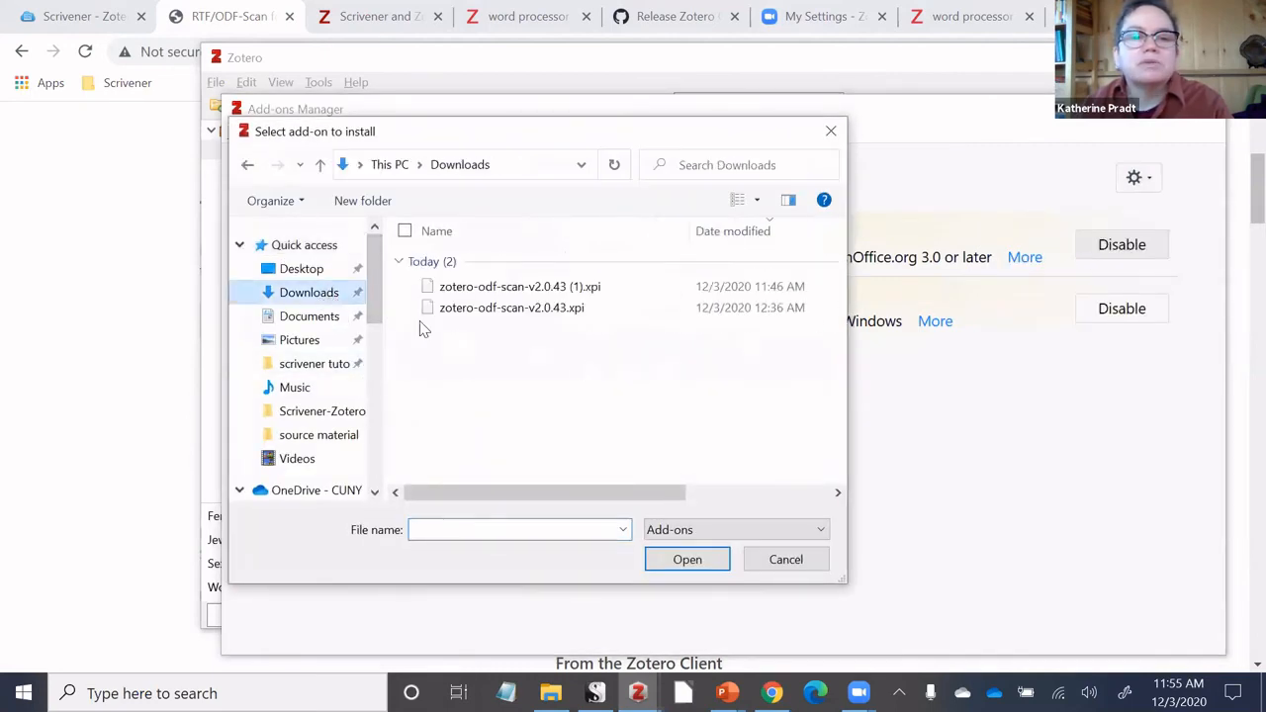
left_click(535, 308)
left_click(724, 562)
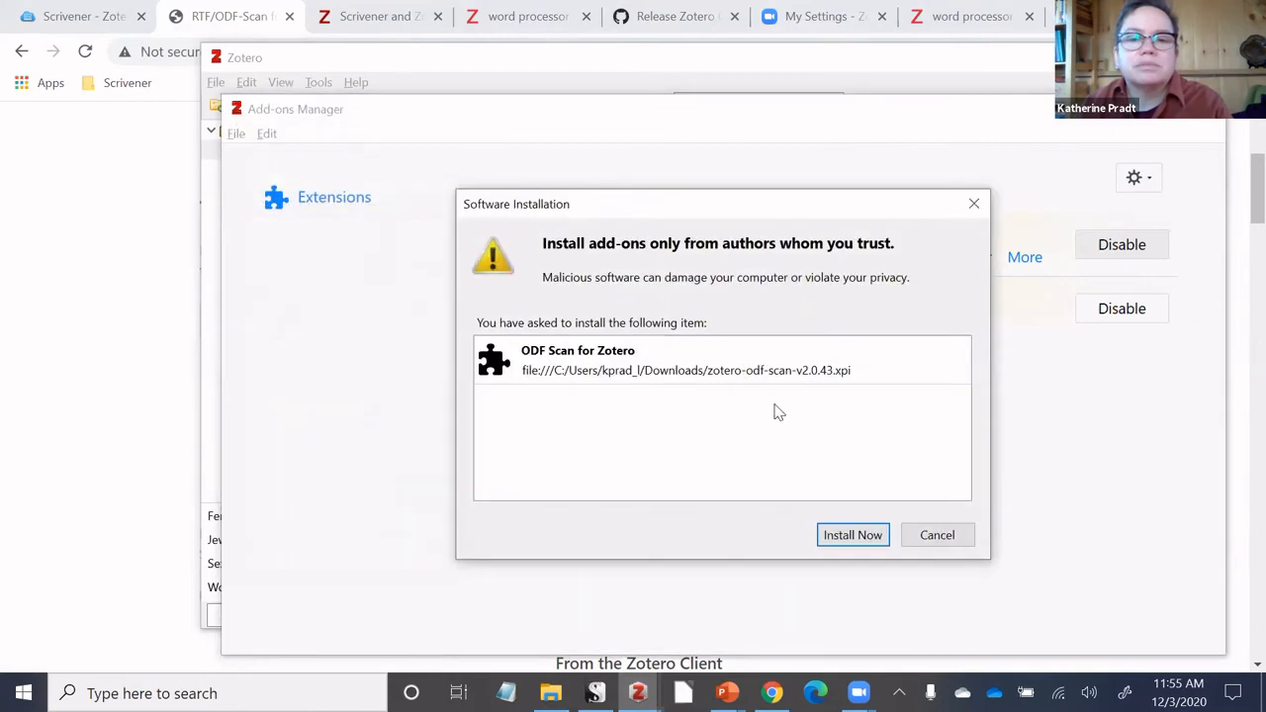
left_click(871, 536)
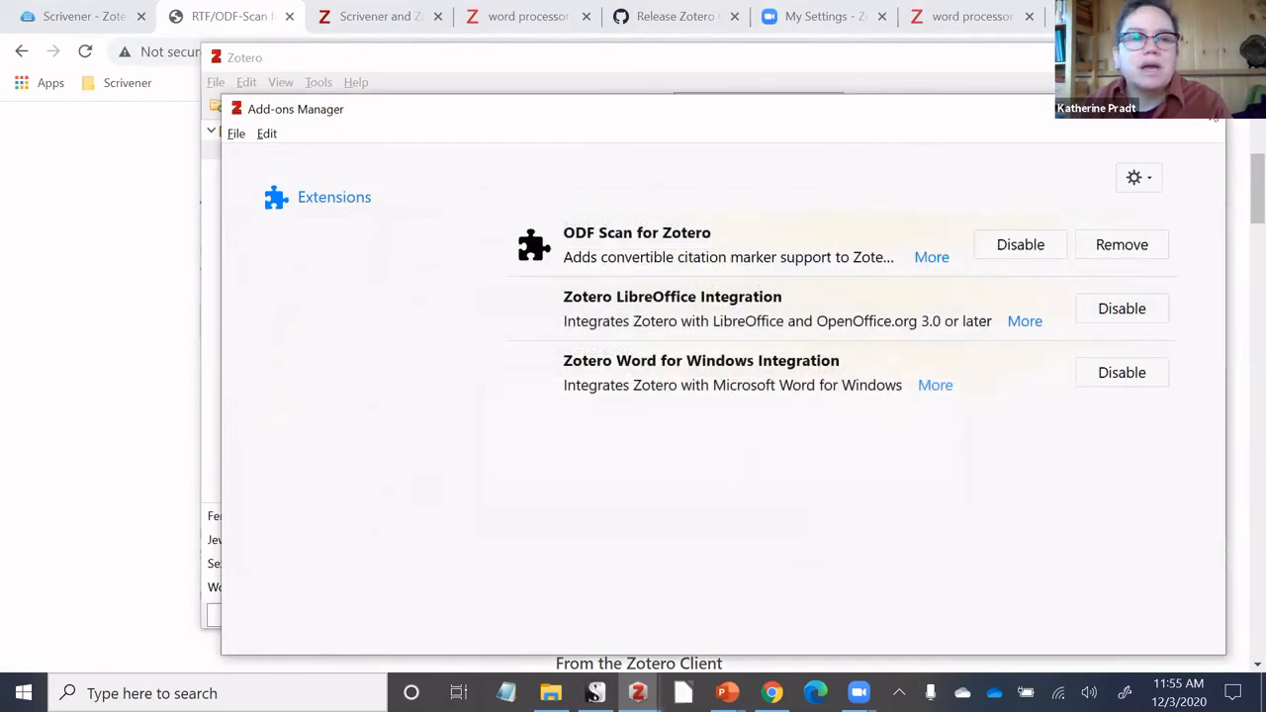
Try to scan odt-compiled with ODF Scan (to citations), saving the output as odt-compiled (citations).
left_click(317, 83)
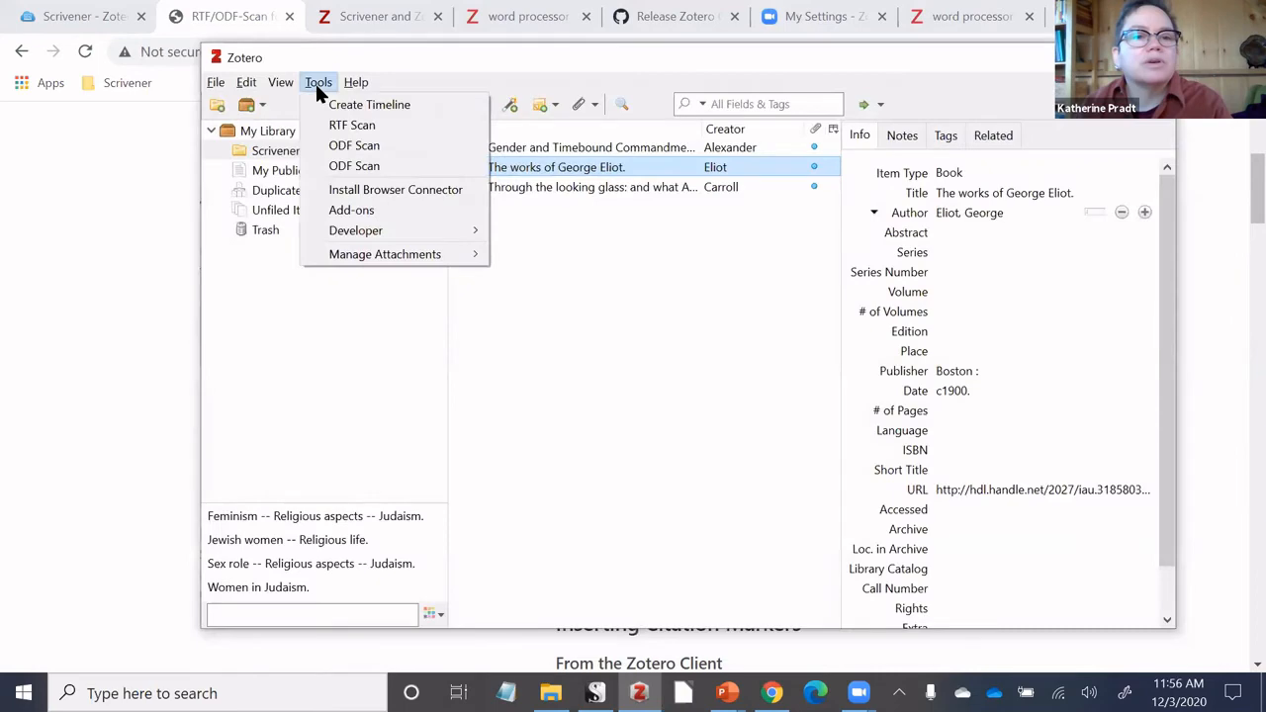
left_click(341, 165)
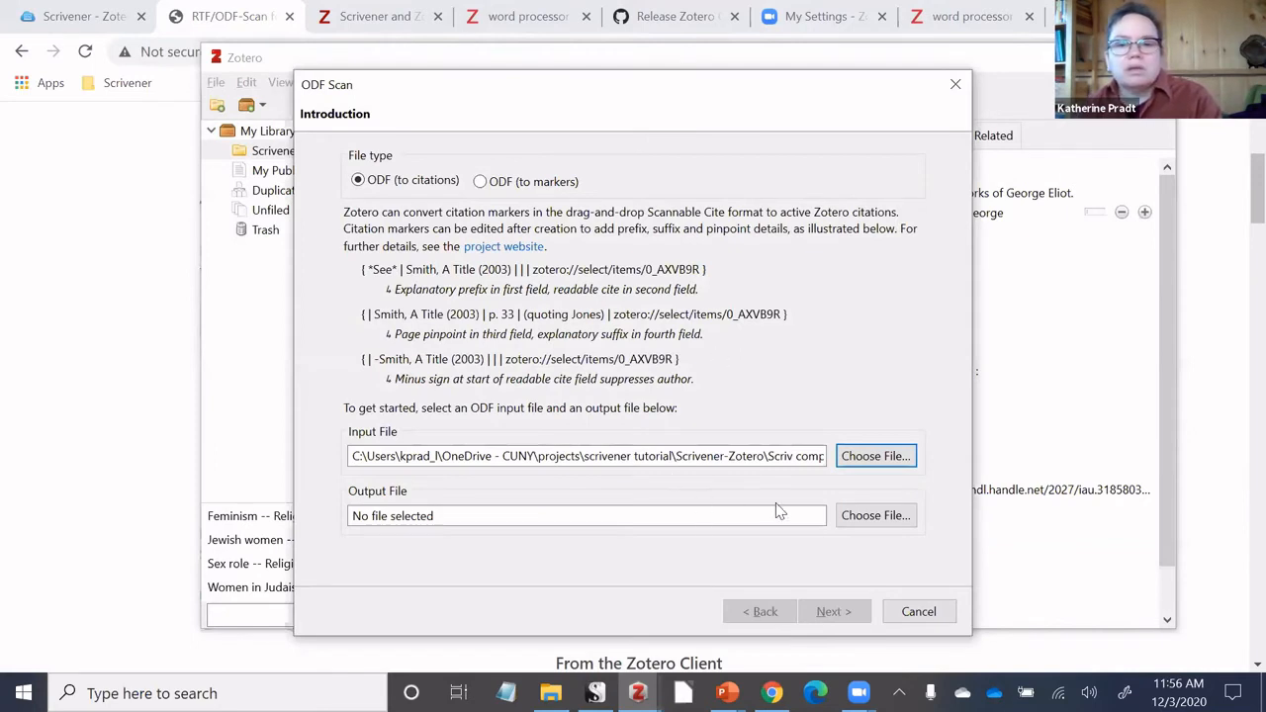
left_click(853, 459)
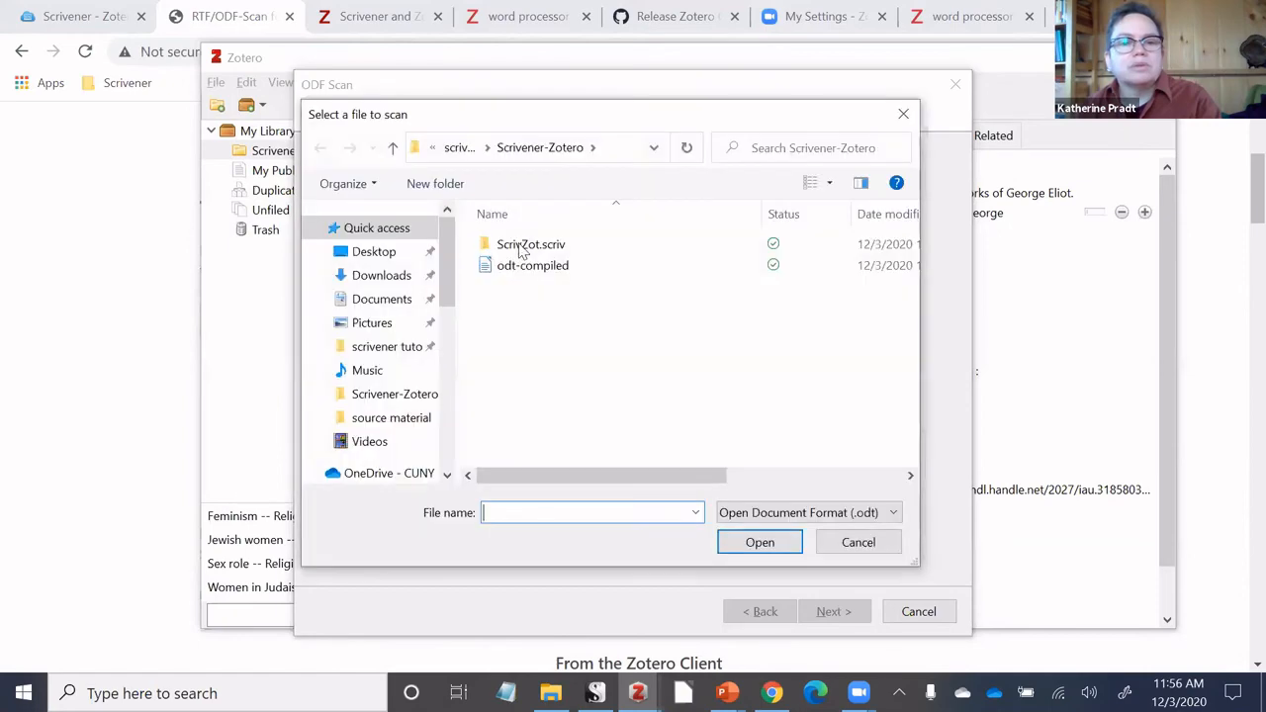
left_click(532, 265)
left_click(758, 542)
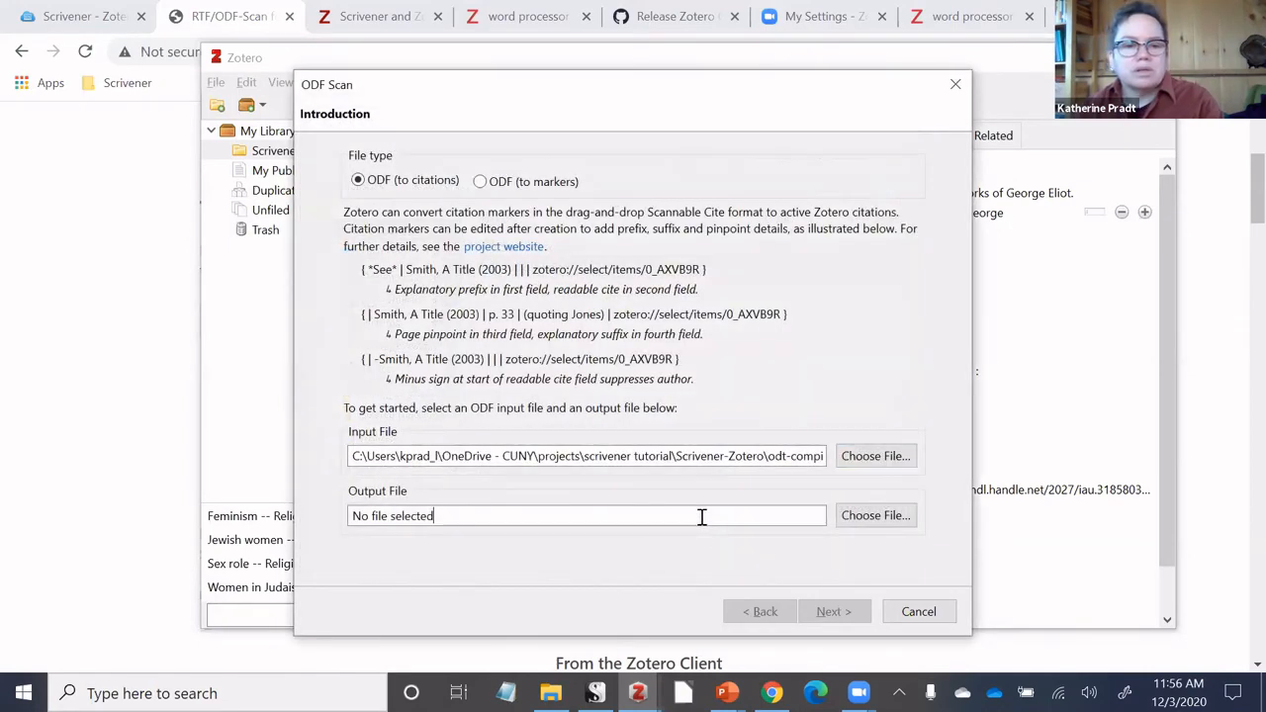
left_click(863, 529)
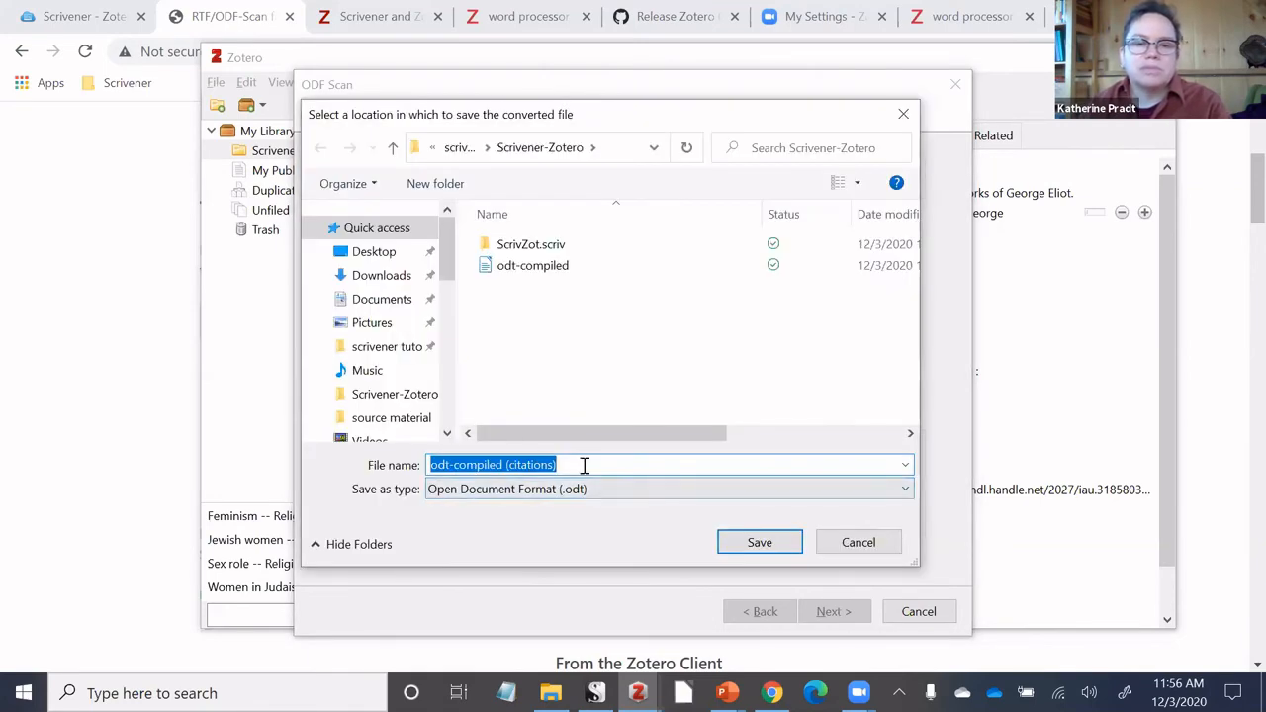
left_click(770, 547)
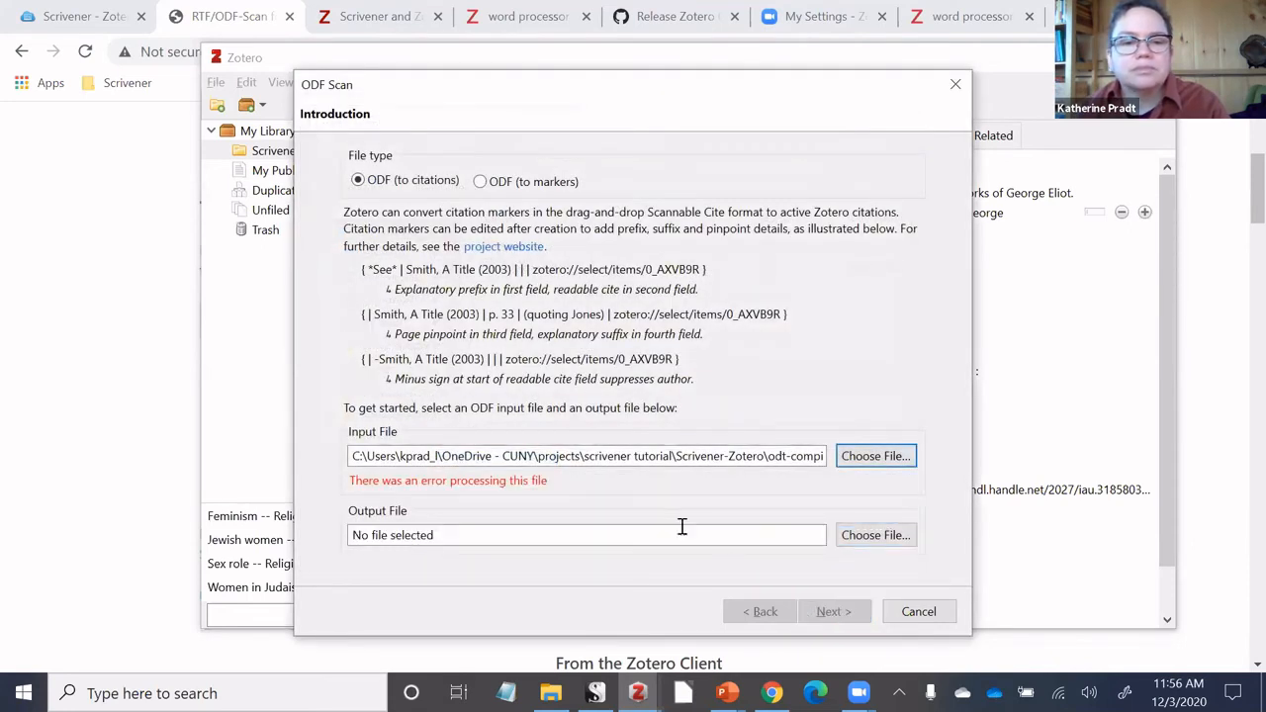
Retry the ODF Scan by reselecting odt-compiled as input and odt-compiled (citations) as output, then return to the Zotero library.
left_click(848, 461)
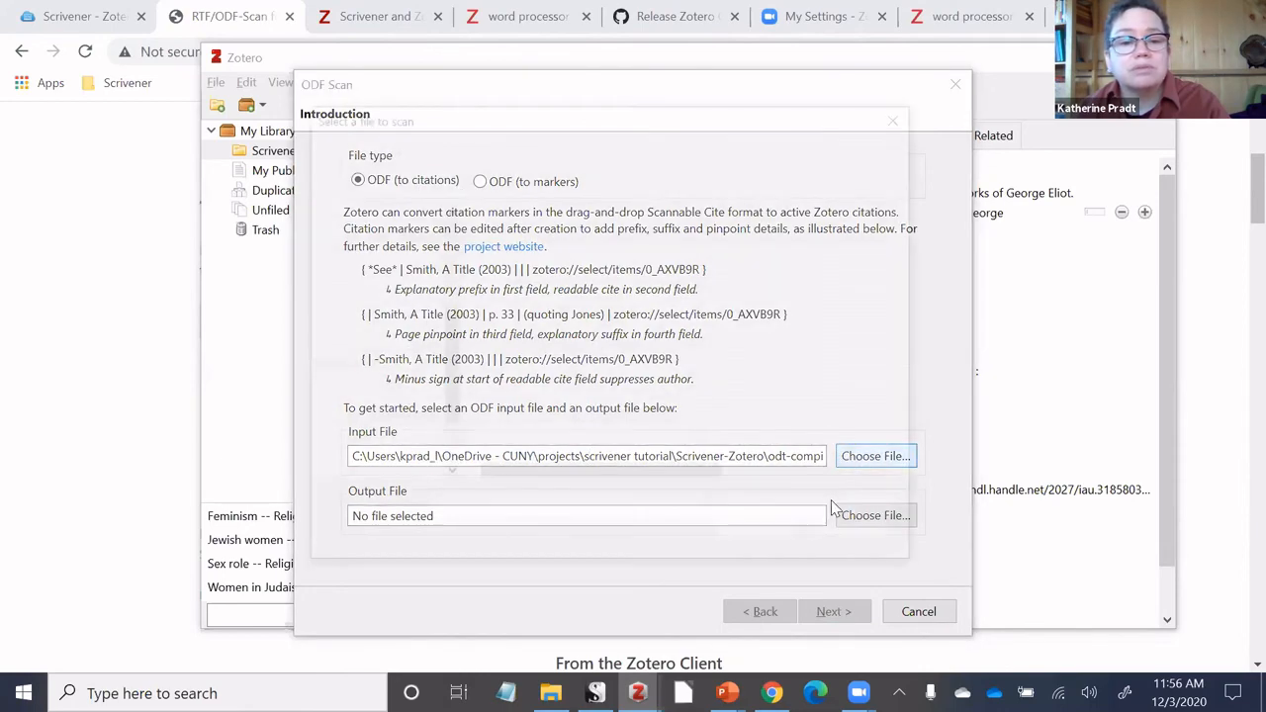
left_click(542, 265)
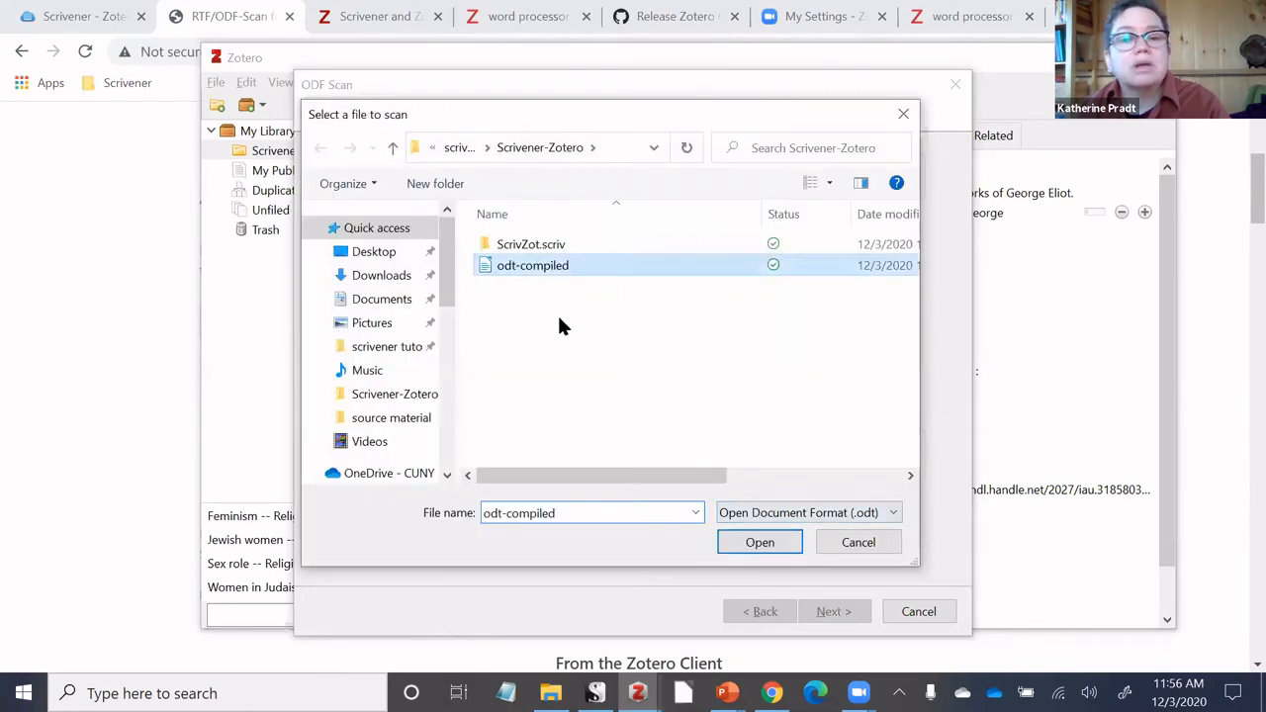
left_click(749, 544)
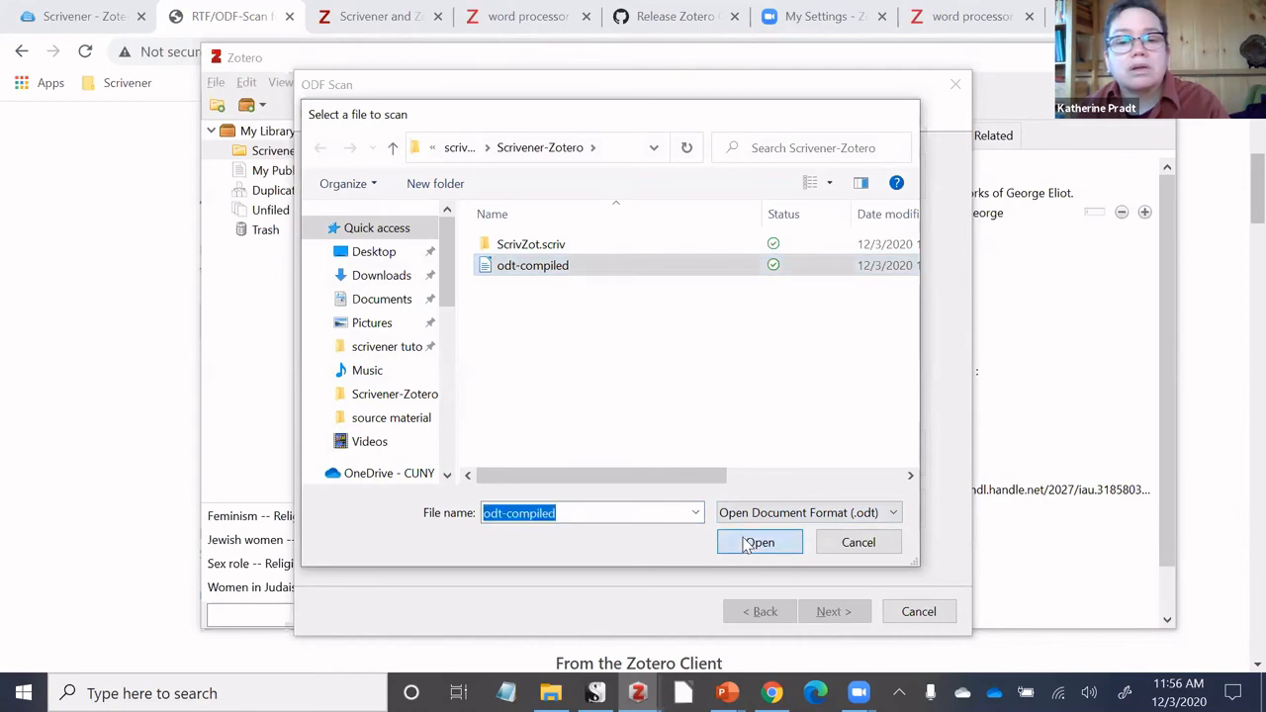
left_click(843, 522)
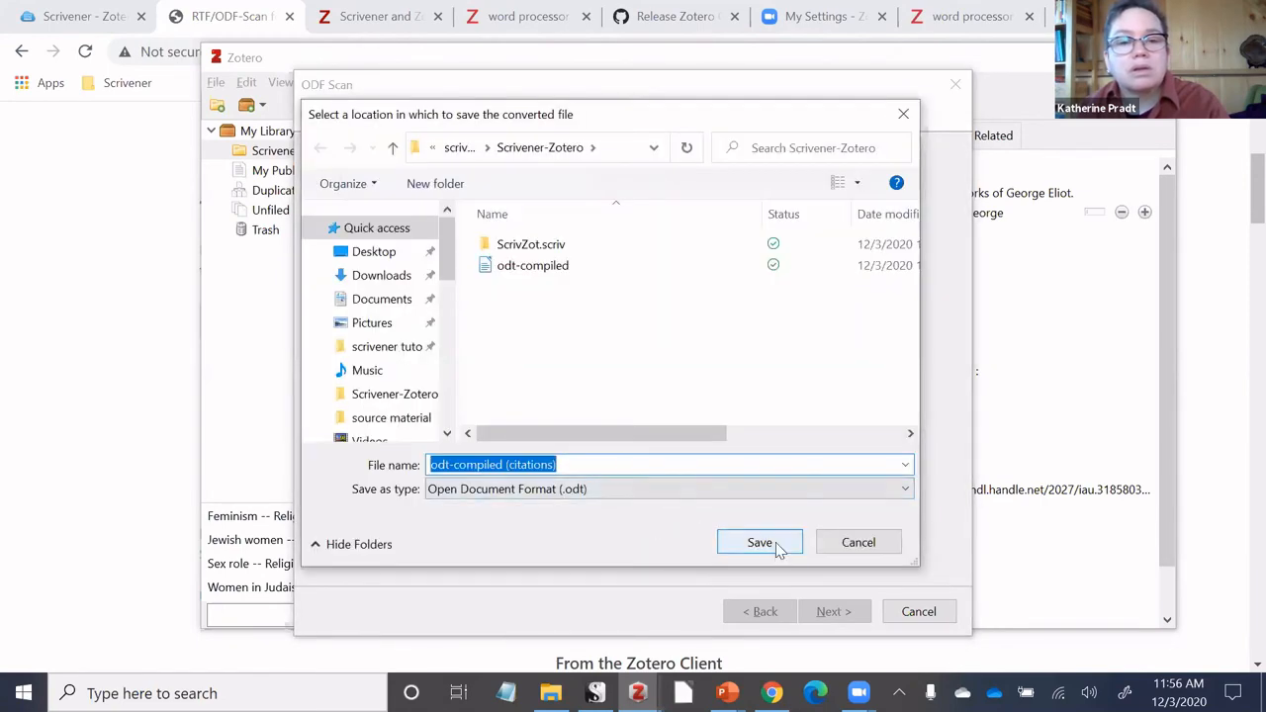
left_click(775, 542)
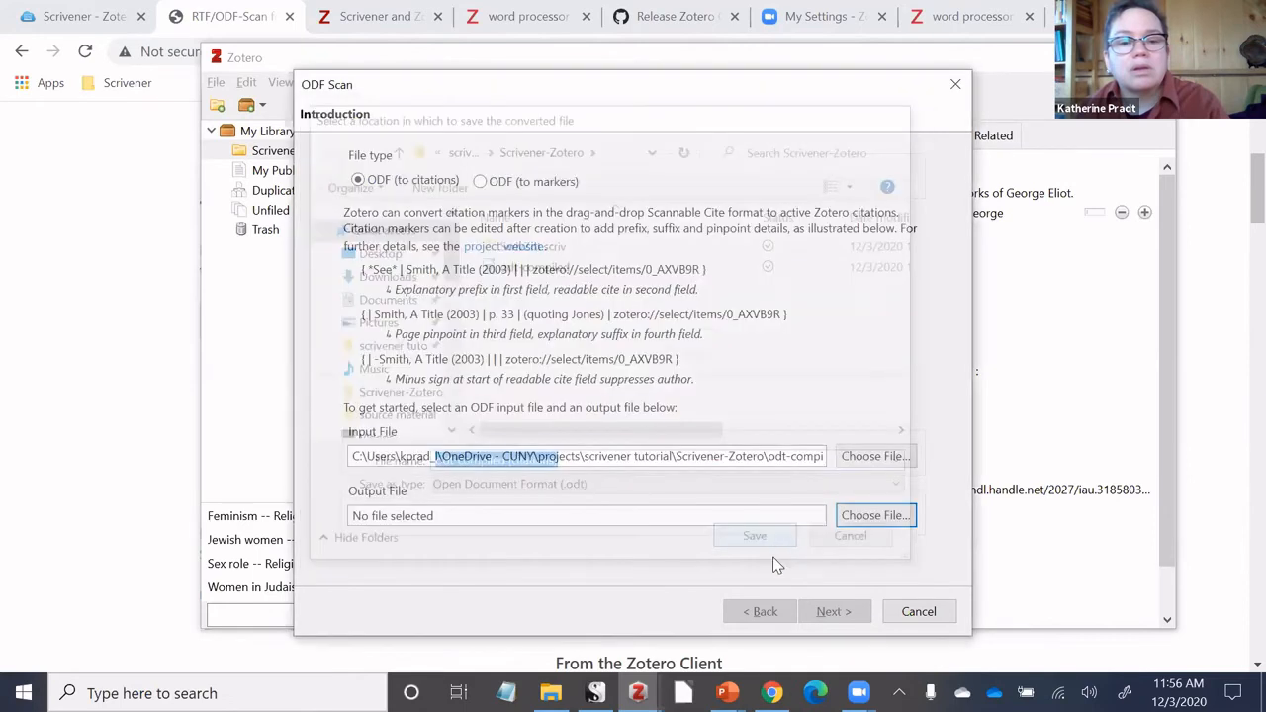
left_click(831, 610)
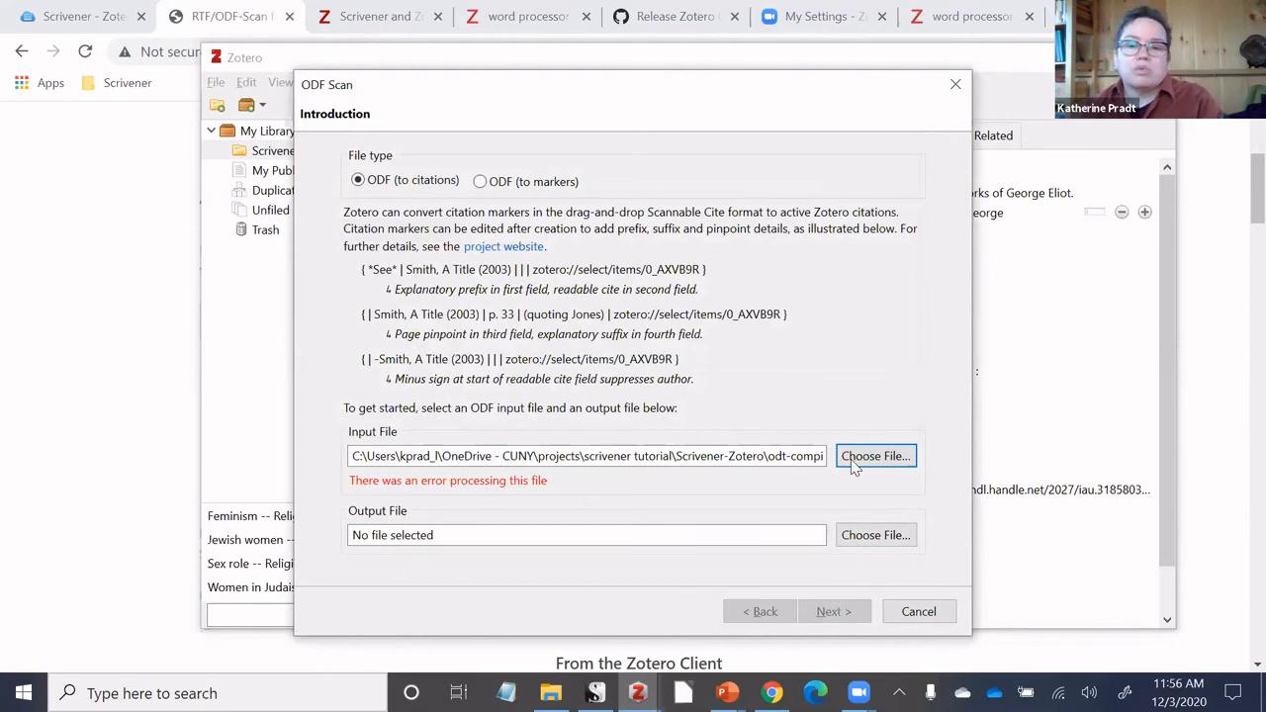
left_click(275, 374)
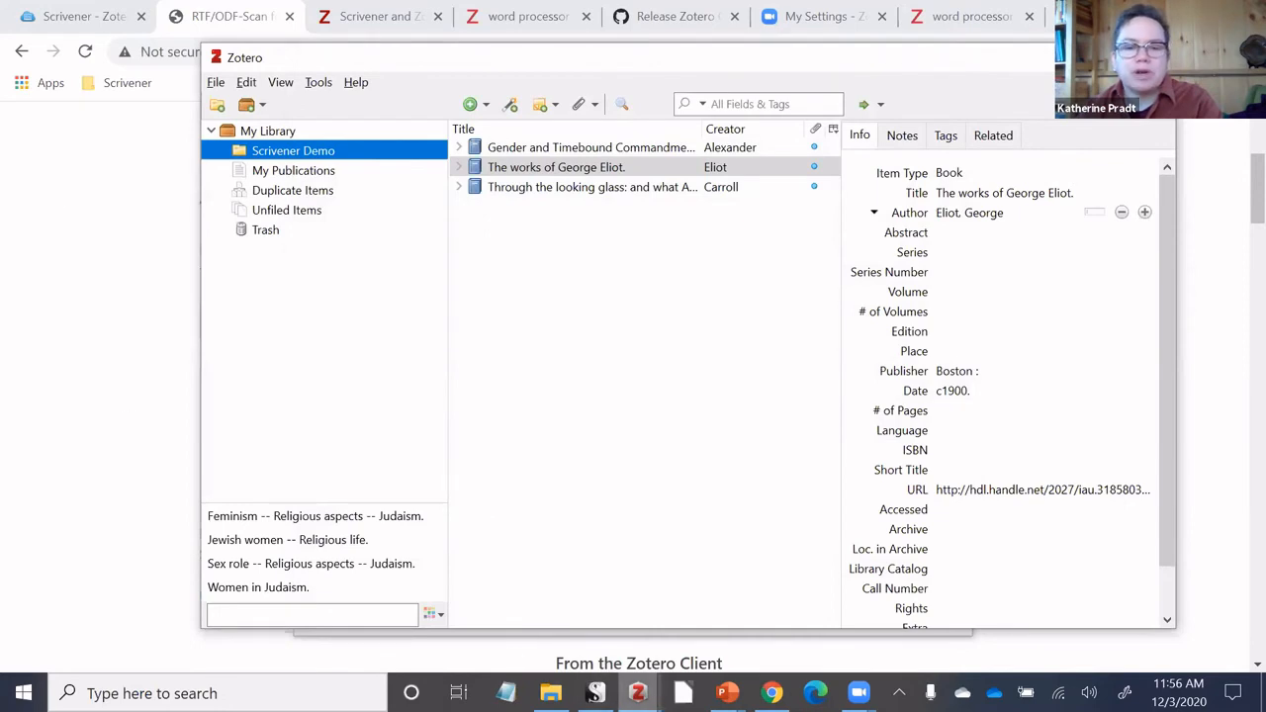
Switch to Scrivener and compile the manuscript again to OpenDocument Format (.odt), saving it as odt-2ndtry-compiled.
left_click(637, 693)
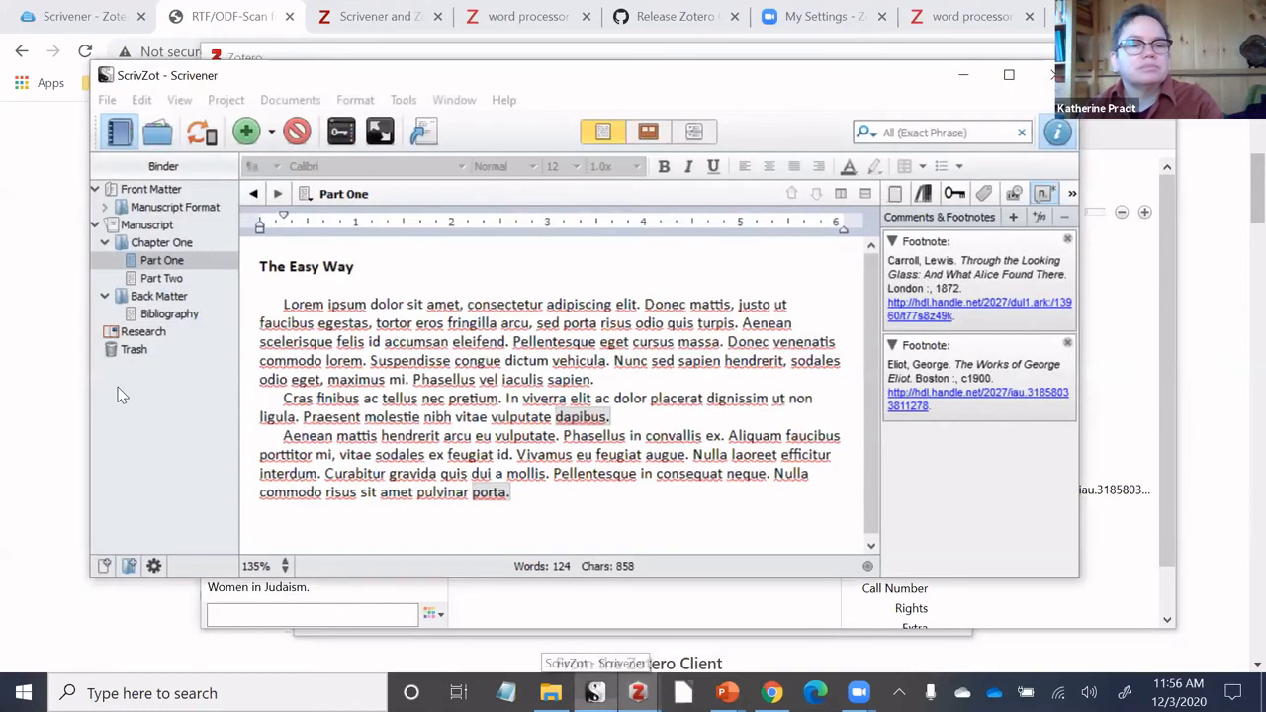
key("alt+f")
key("Escape")
key("ctrl+shift+e")
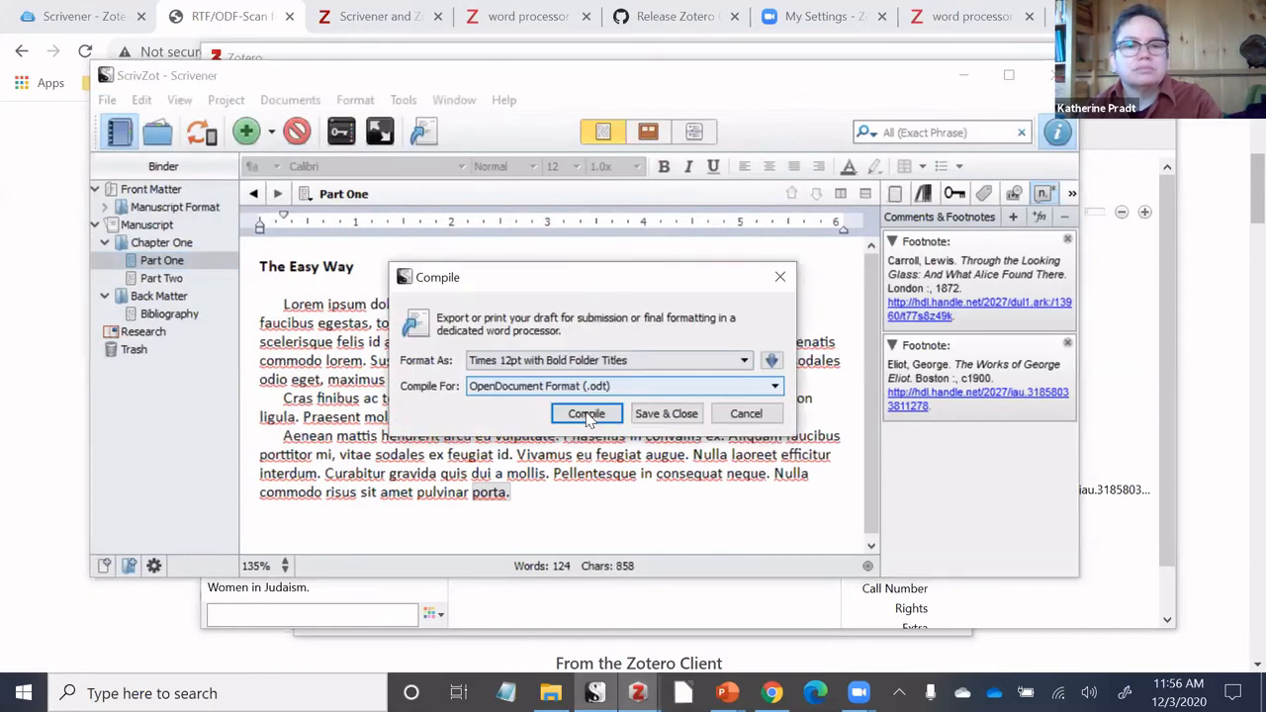
left_click(587, 415)
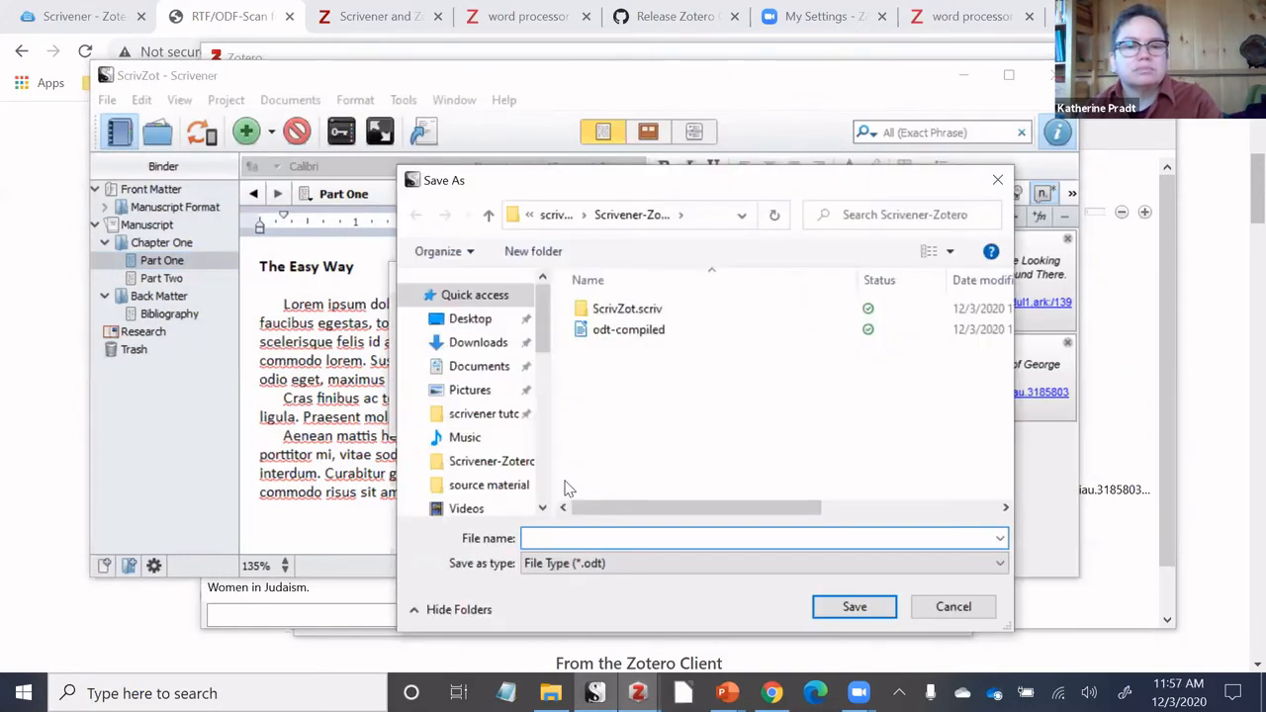
type("od")
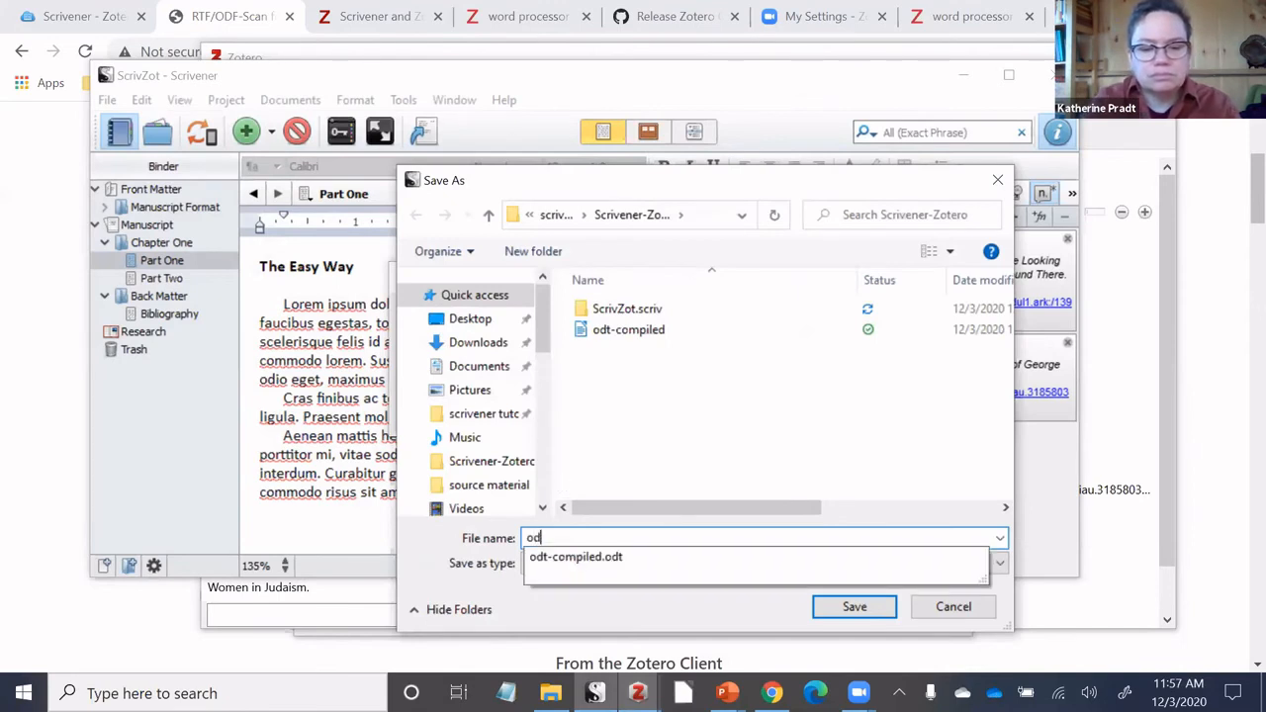
type("t-")
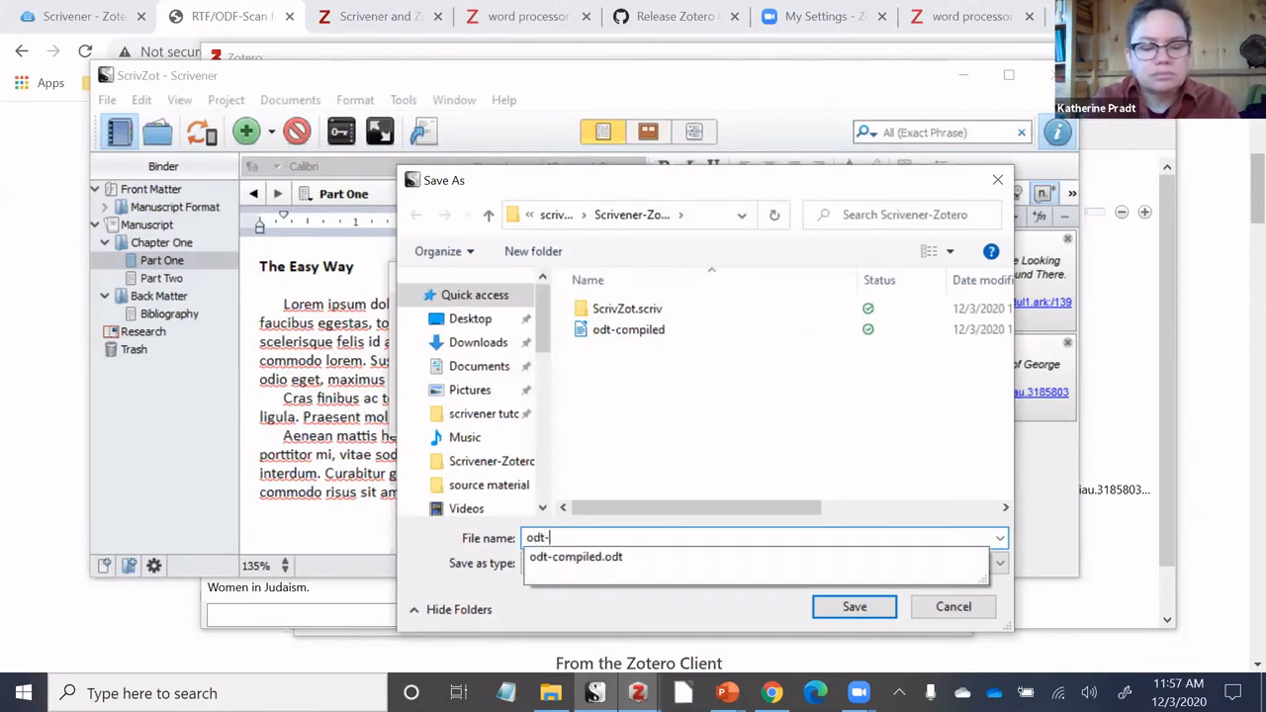
type("2ndtry-")
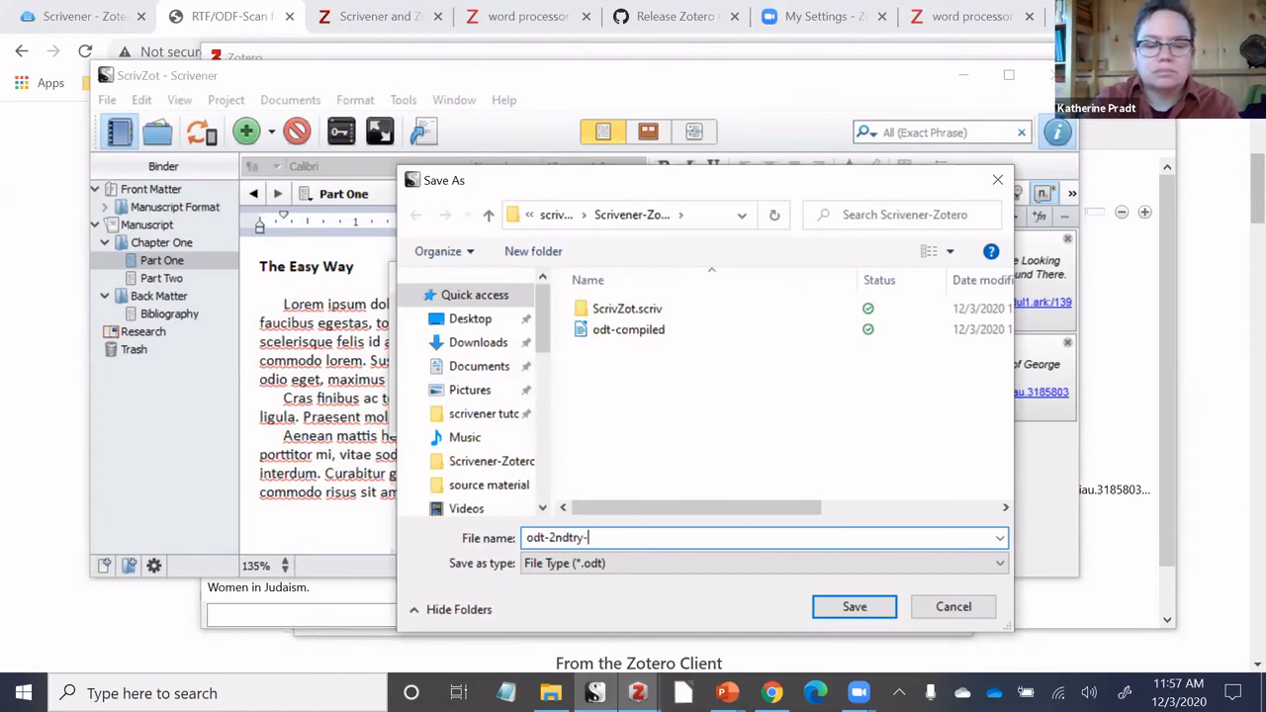
type("compiled")
key("Return")
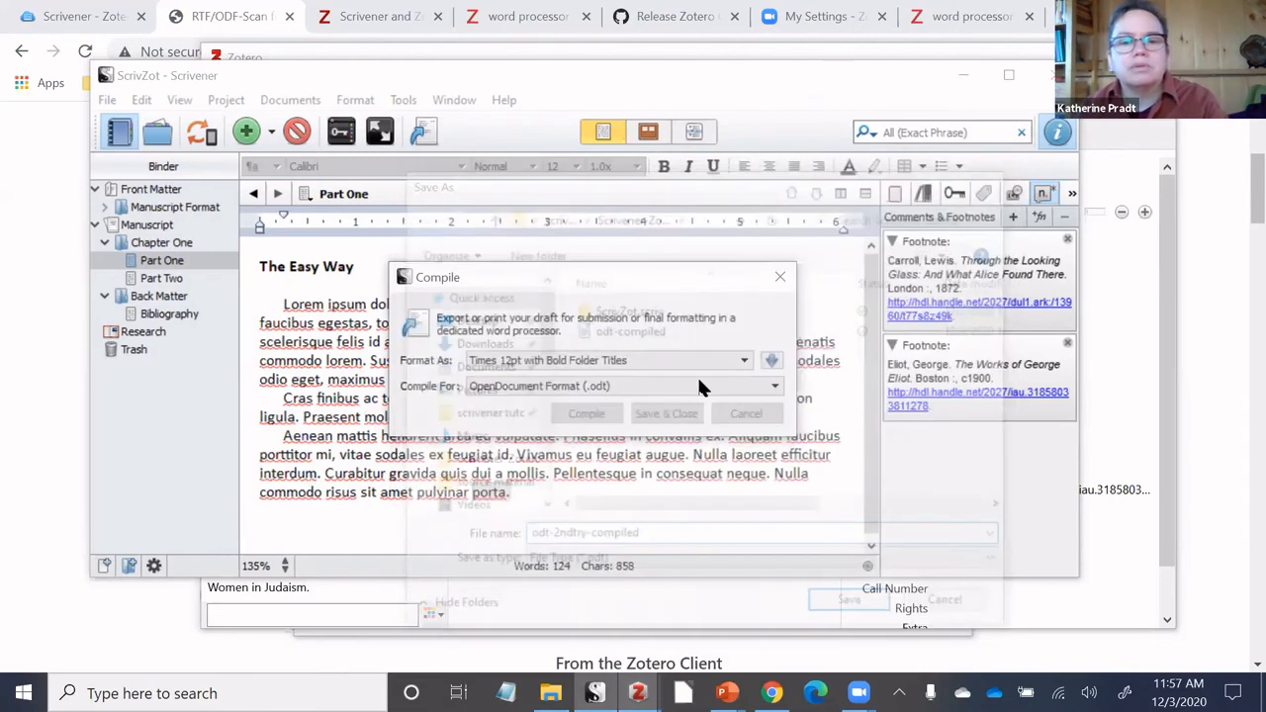
left_click(702, 382)
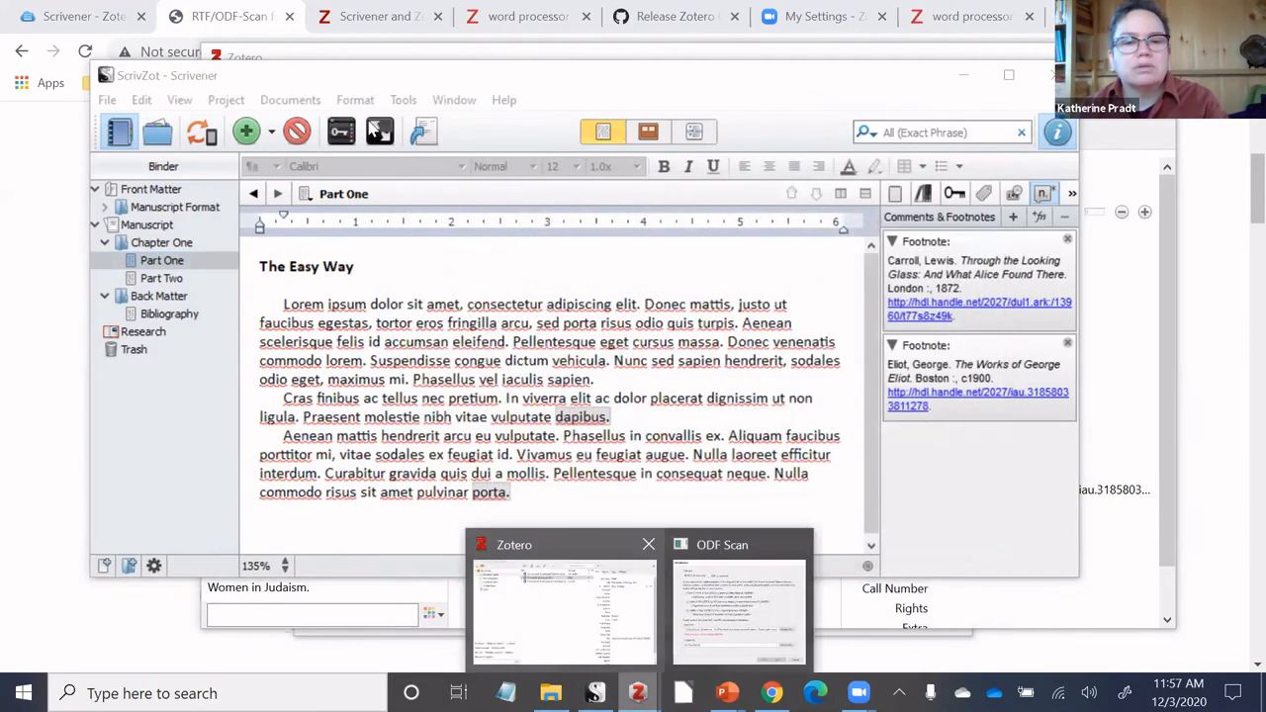
Switch back to Zotero, start ODF Scan and choose odt-2ndtry-compiled as the input file.
left_click(561, 603)
left_click(318, 82)
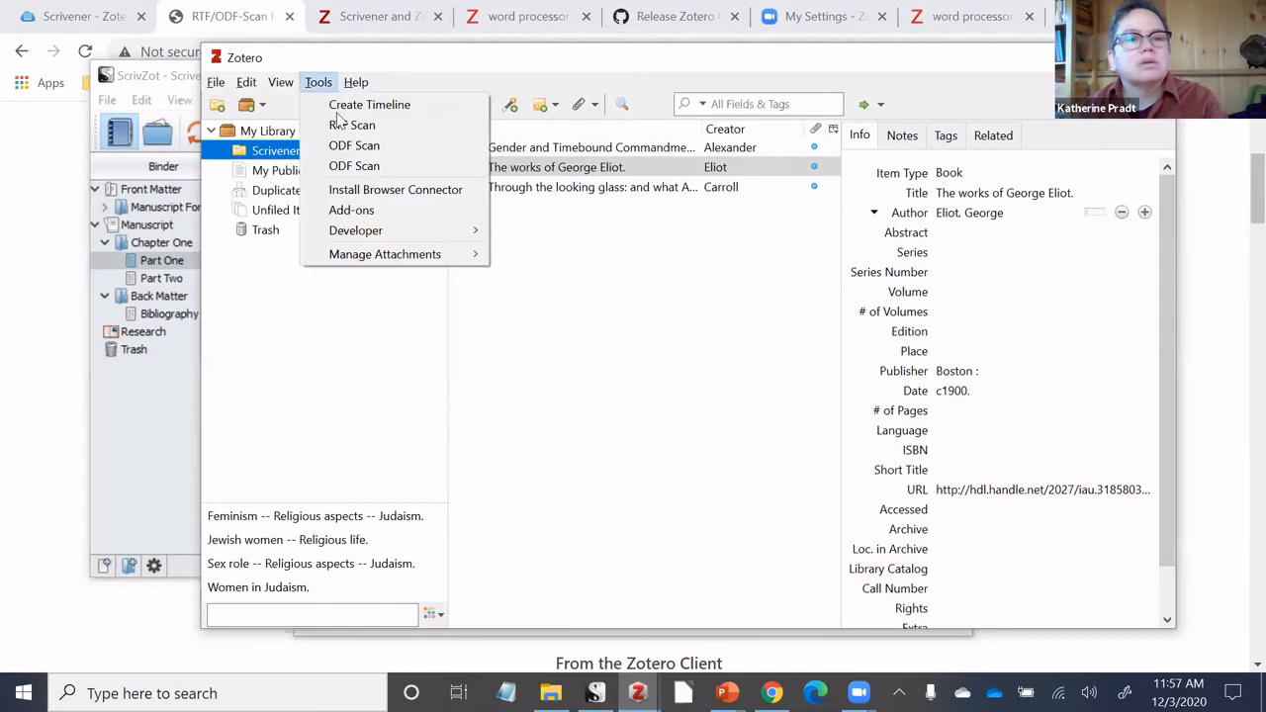
left_click(352, 168)
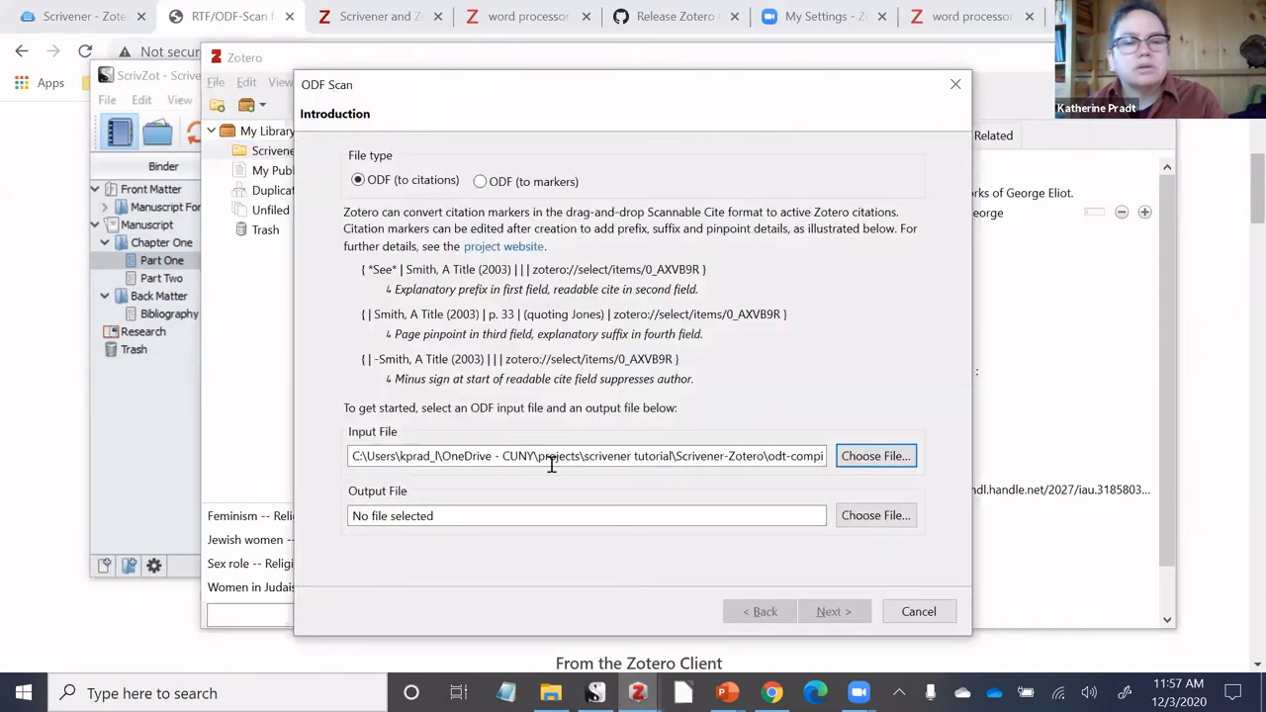
left_click(855, 467)
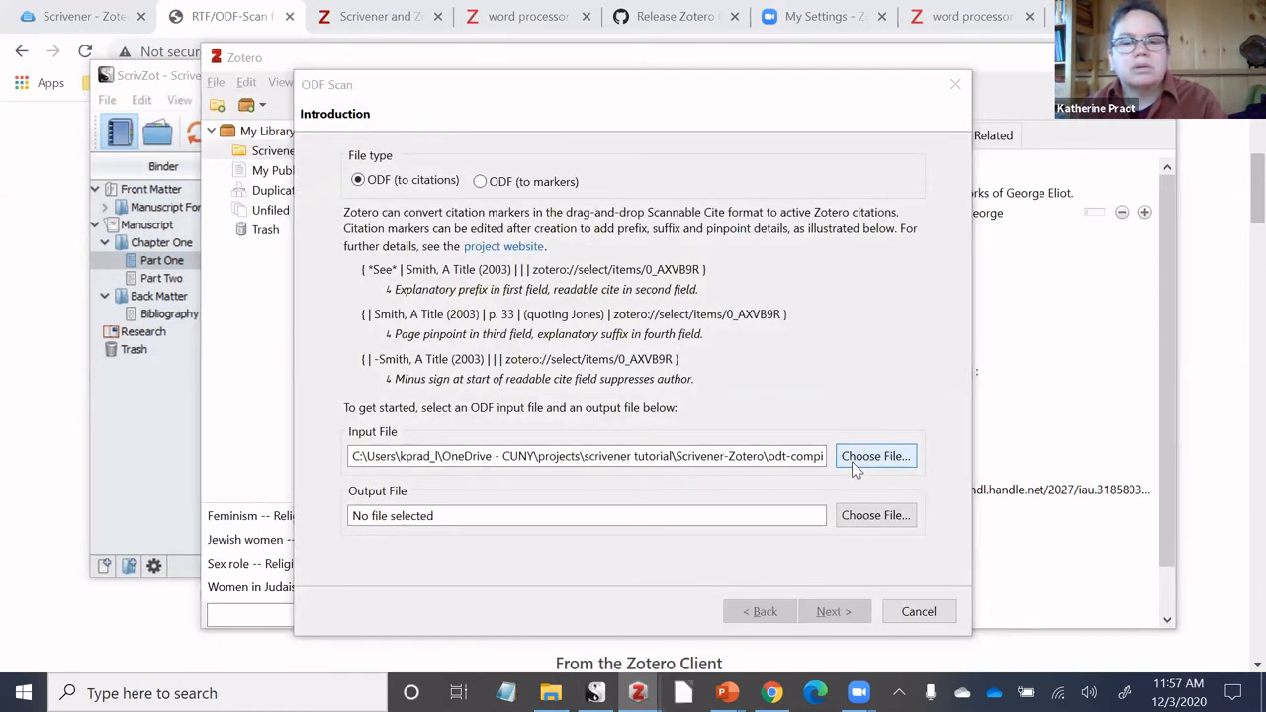
left_click(552, 265)
left_click(748, 544)
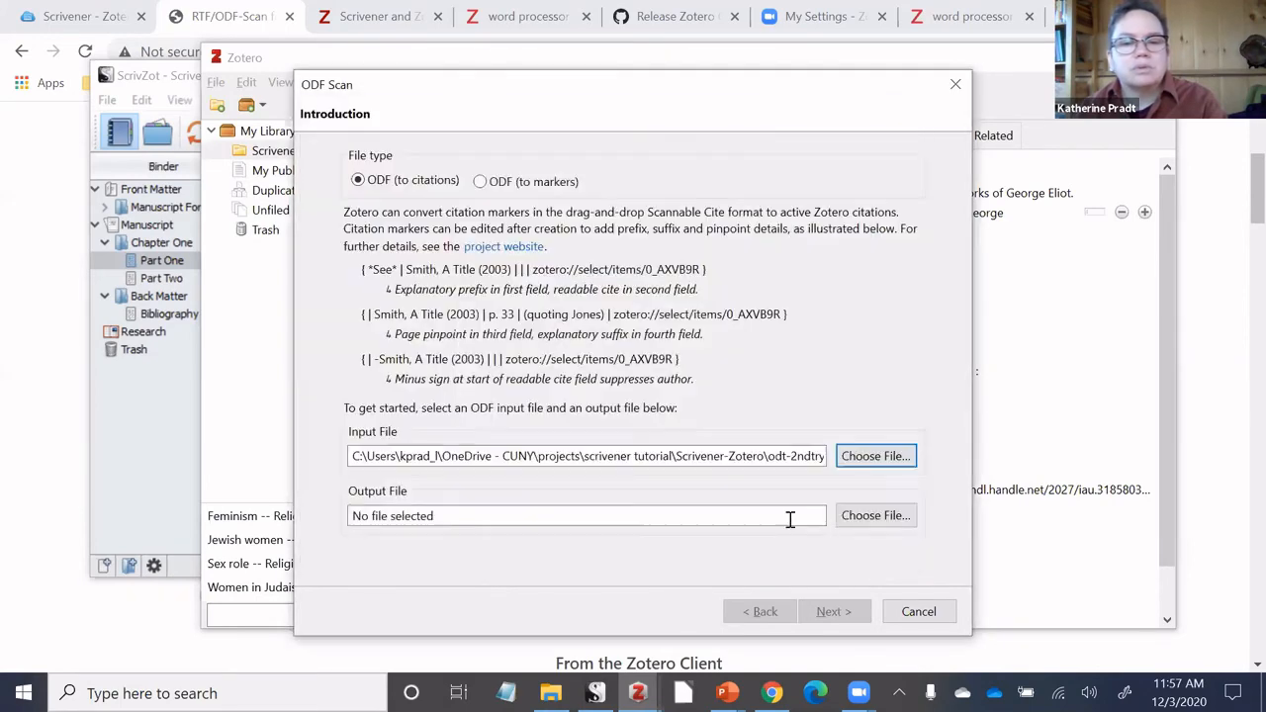
Try to convert odt-2ndtry-compiled with ODF Scan, saving the output as odt-2ndtry-compiled (citations), and put the Zotero window away.
left_click(841, 515)
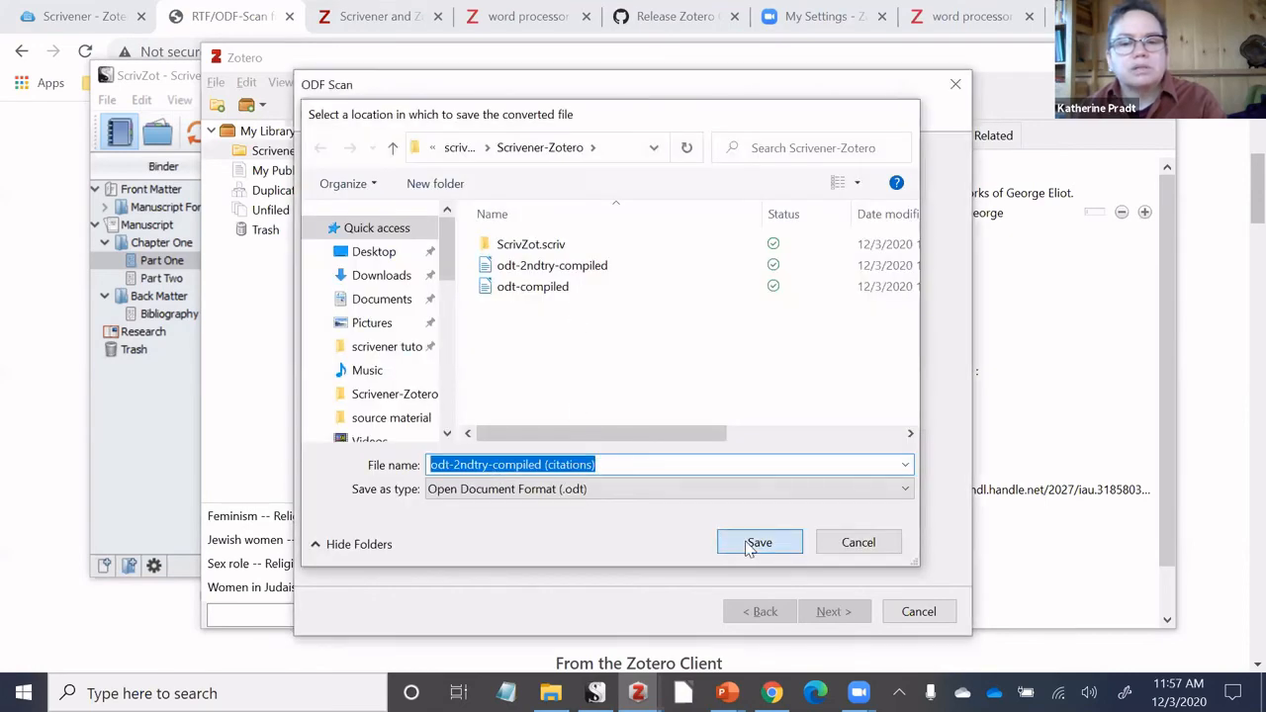
left_click(820, 614)
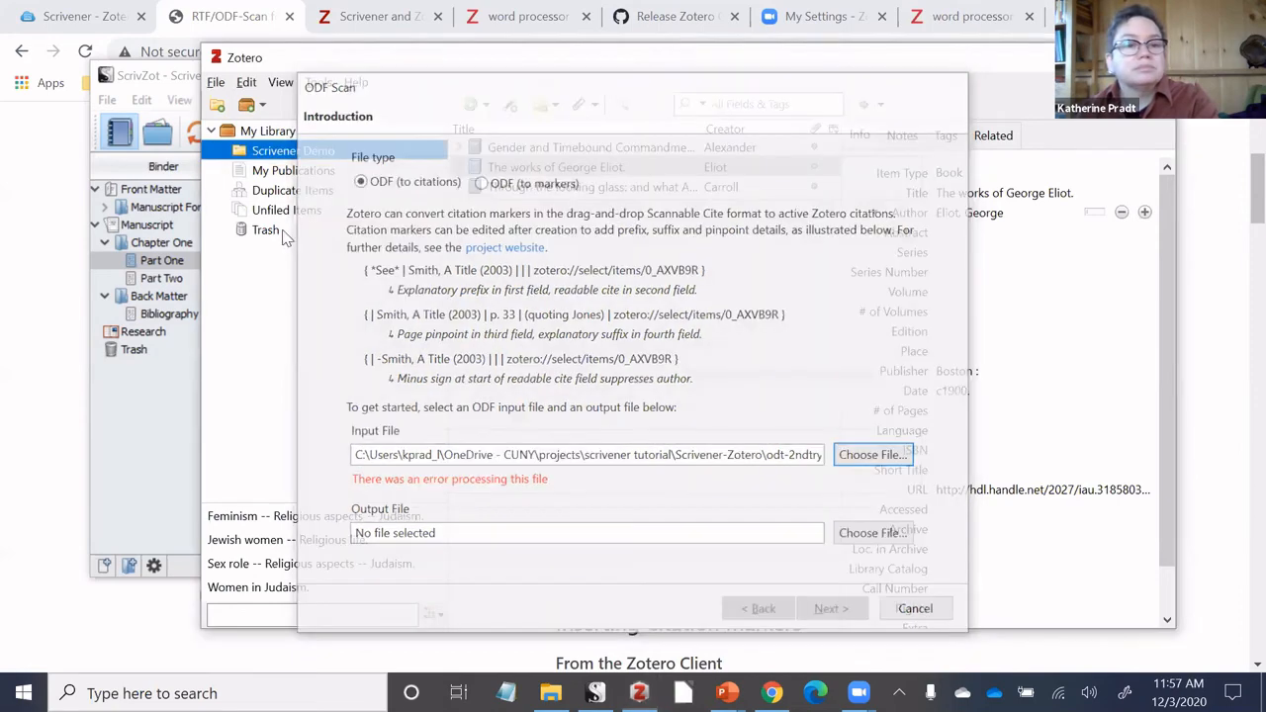
left_click(281, 233)
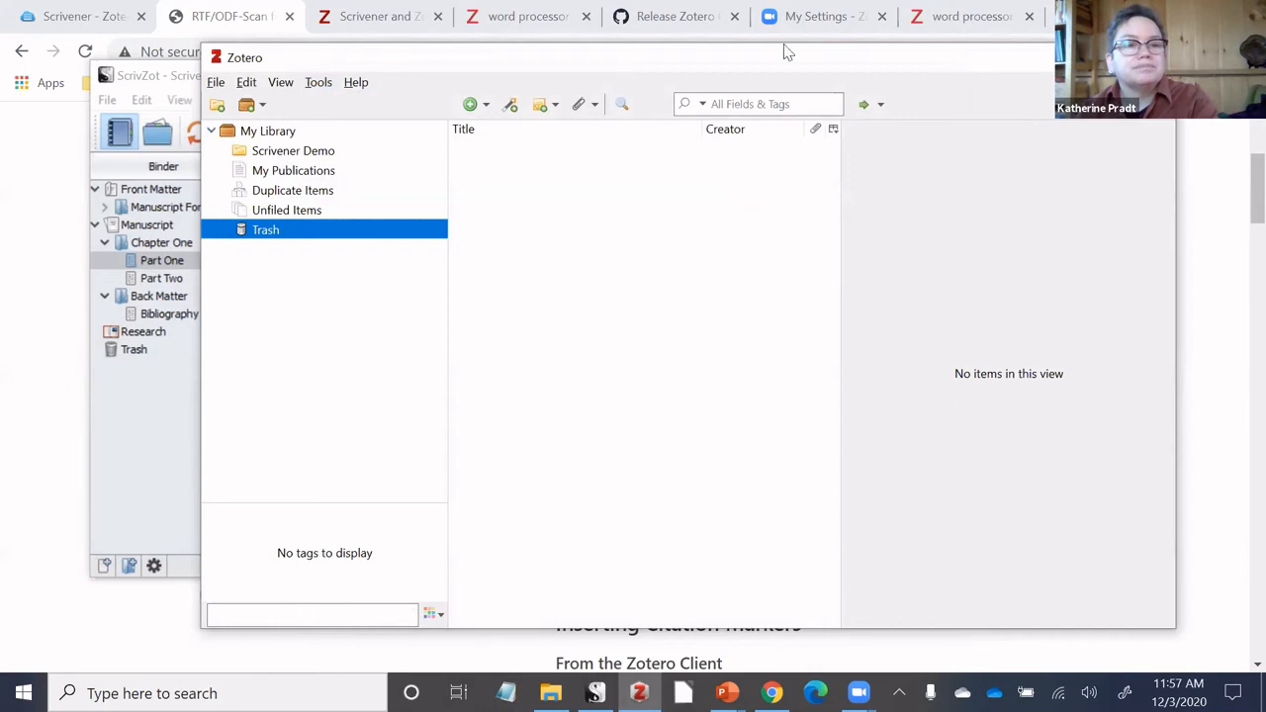
left_click_drag(621, 65, 588, 48)
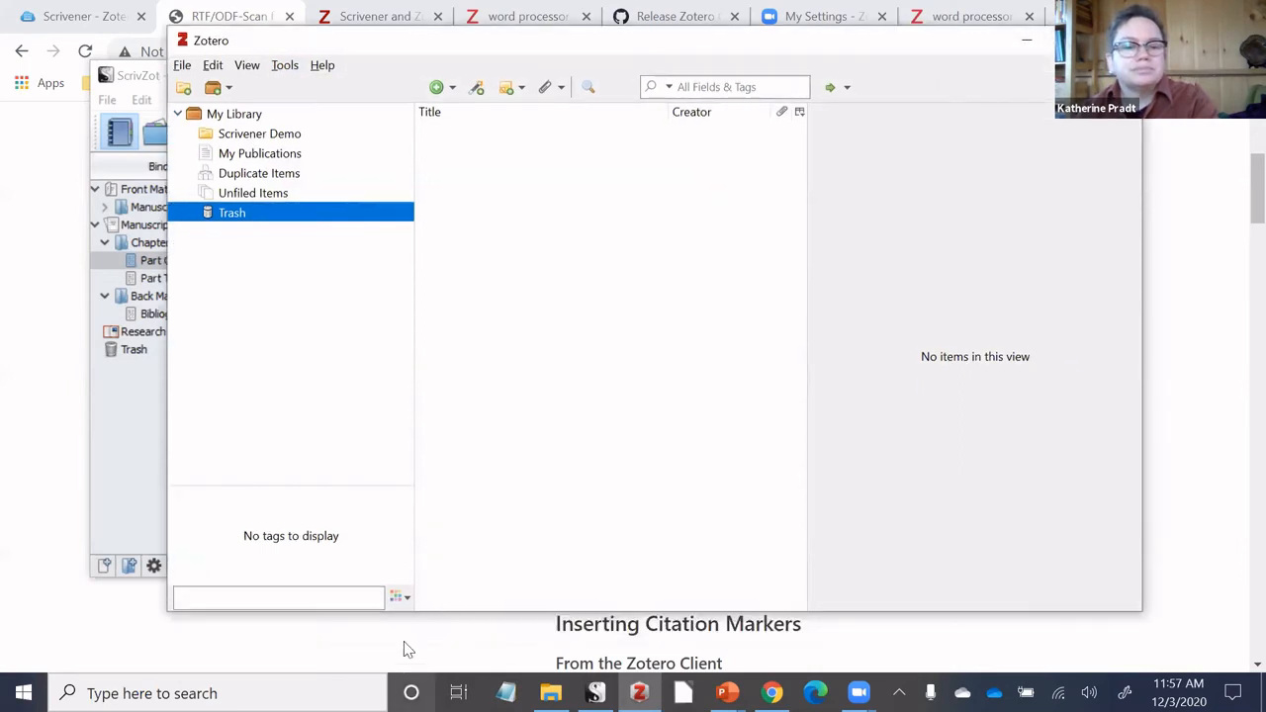
left_click(571, 613)
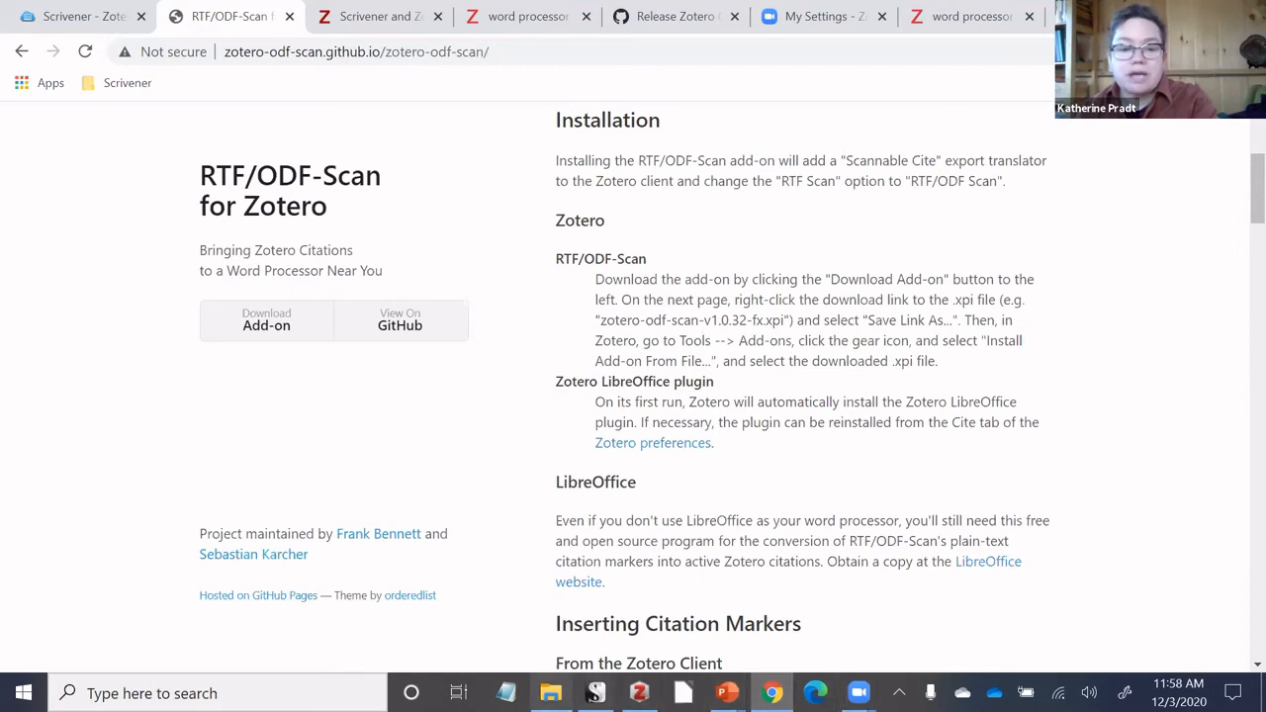
Switch to the Scrivener-Zotero folder in File Explorer and open the Scrivener-Word document in Word.
mouse_move(594, 695)
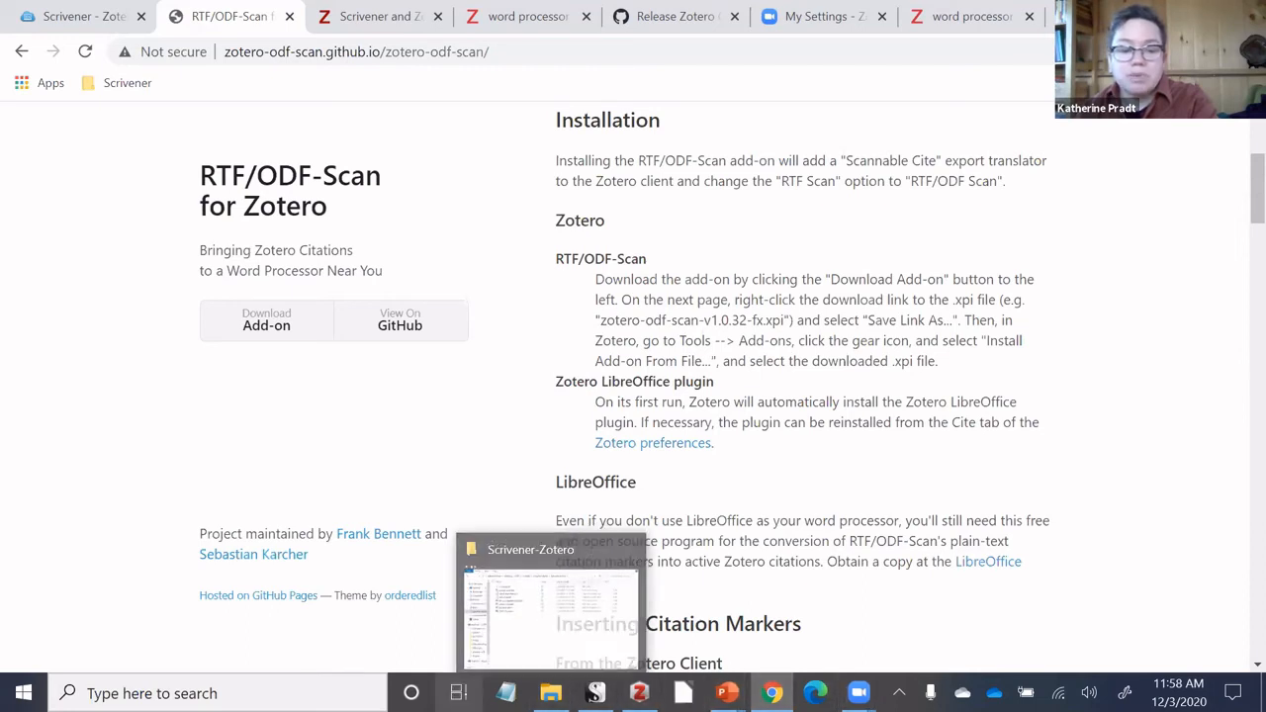
mouse_move(551, 692)
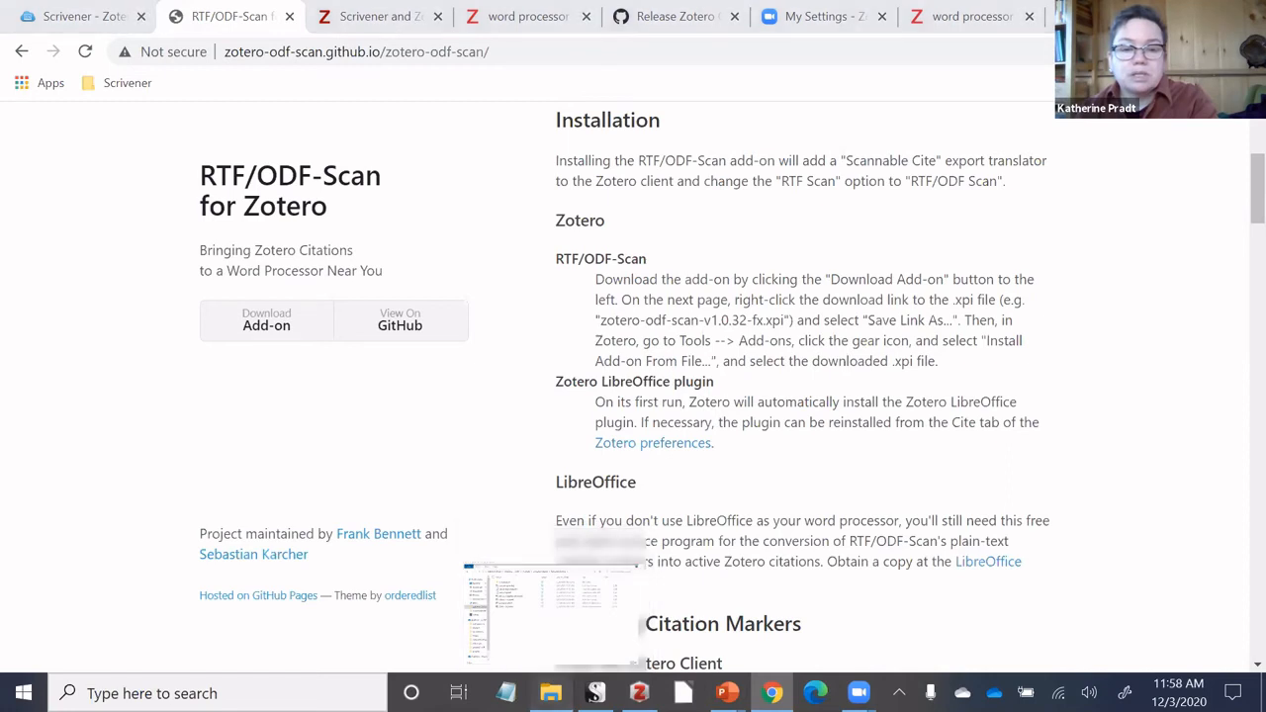
left_click(551, 693)
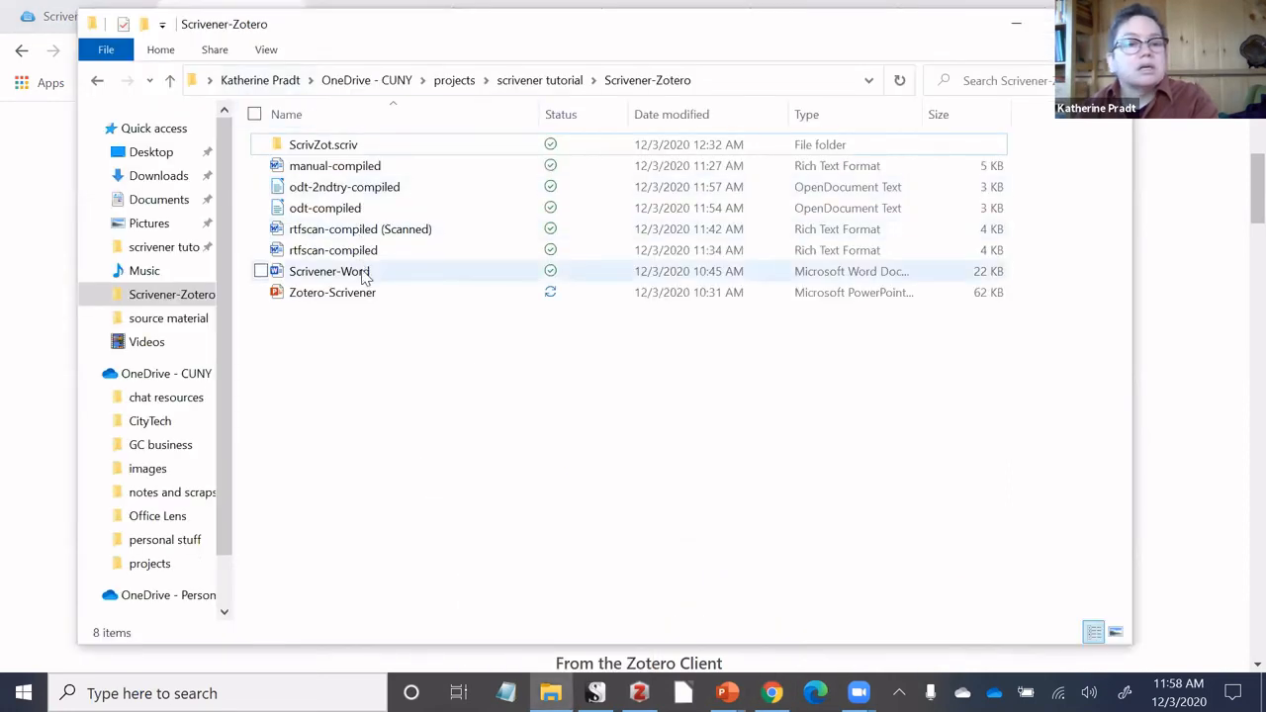
double_click(365, 274)
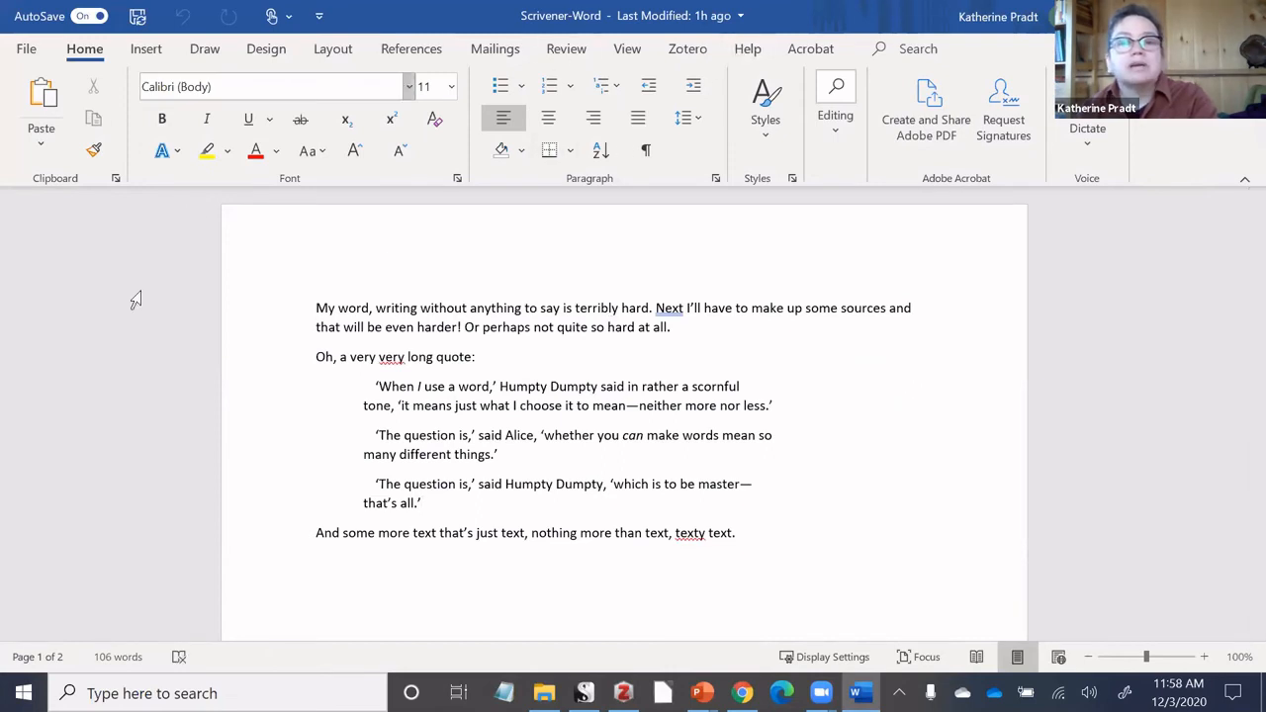
Insert a Zotero citation to Carroll's Through the looking glass (1872) at the end of the long Humpty Dumpty quote.
left_click(677, 50)
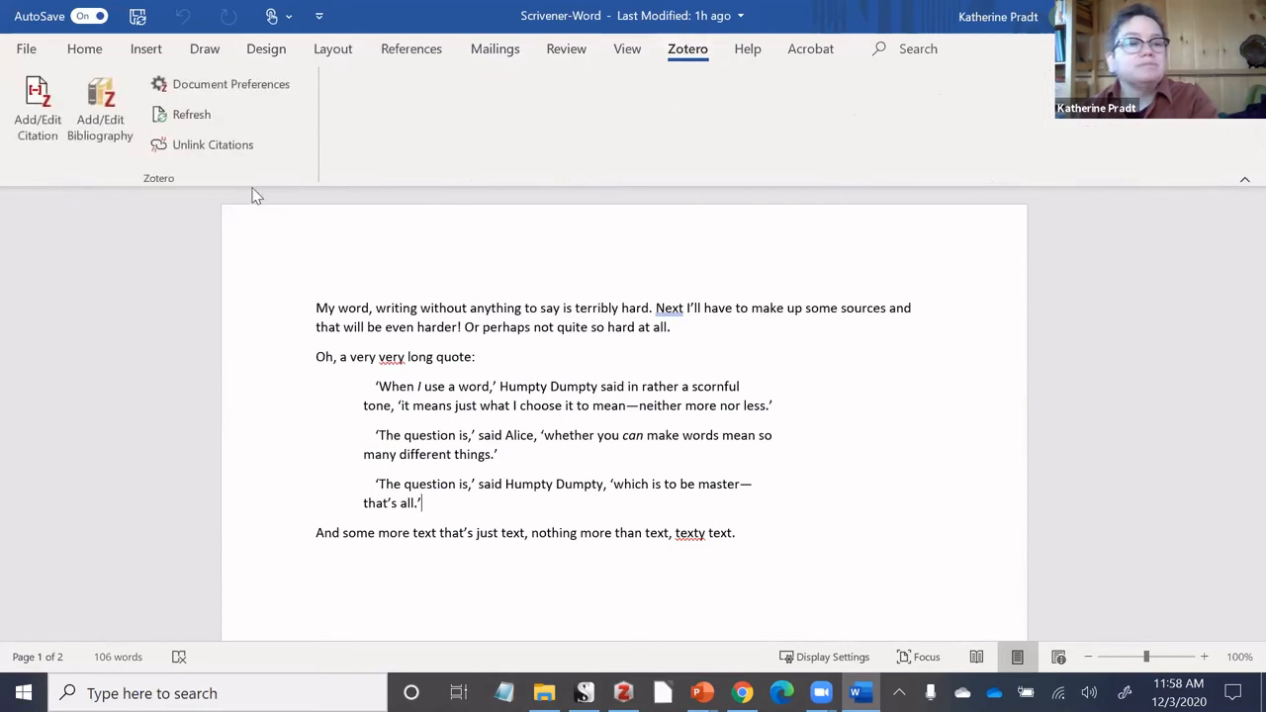
left_click(44, 99)
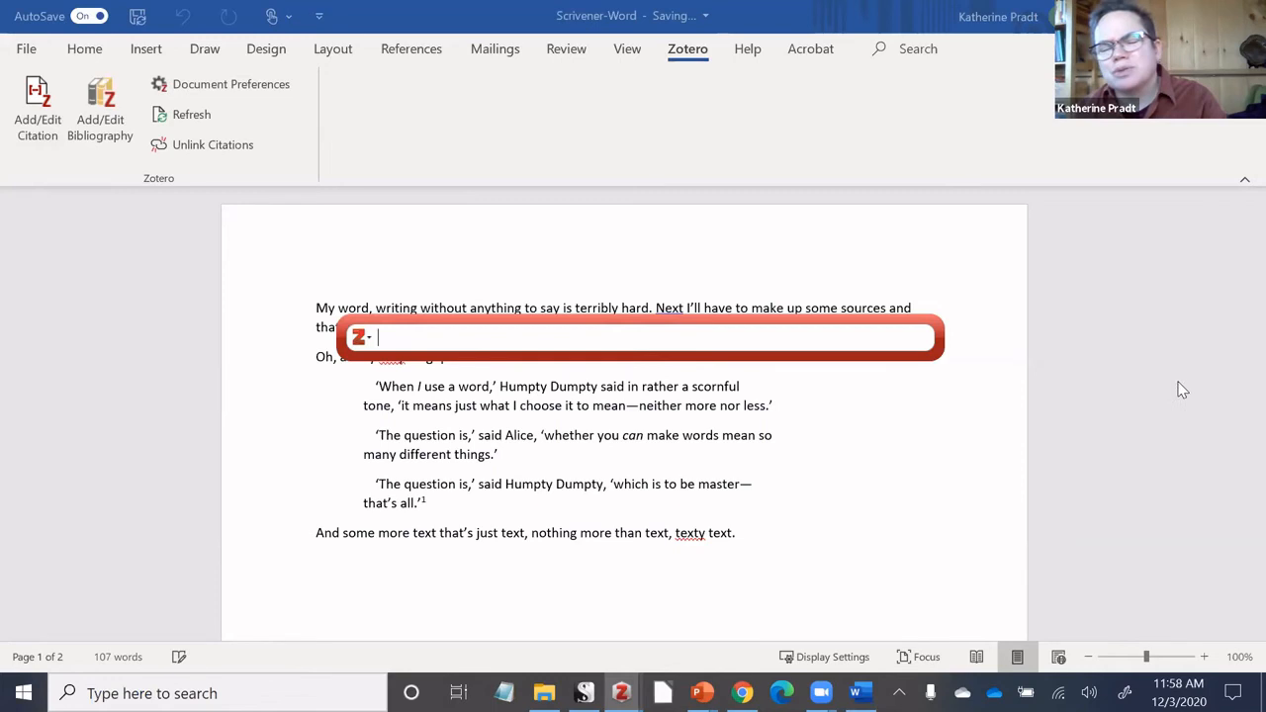
type("carr")
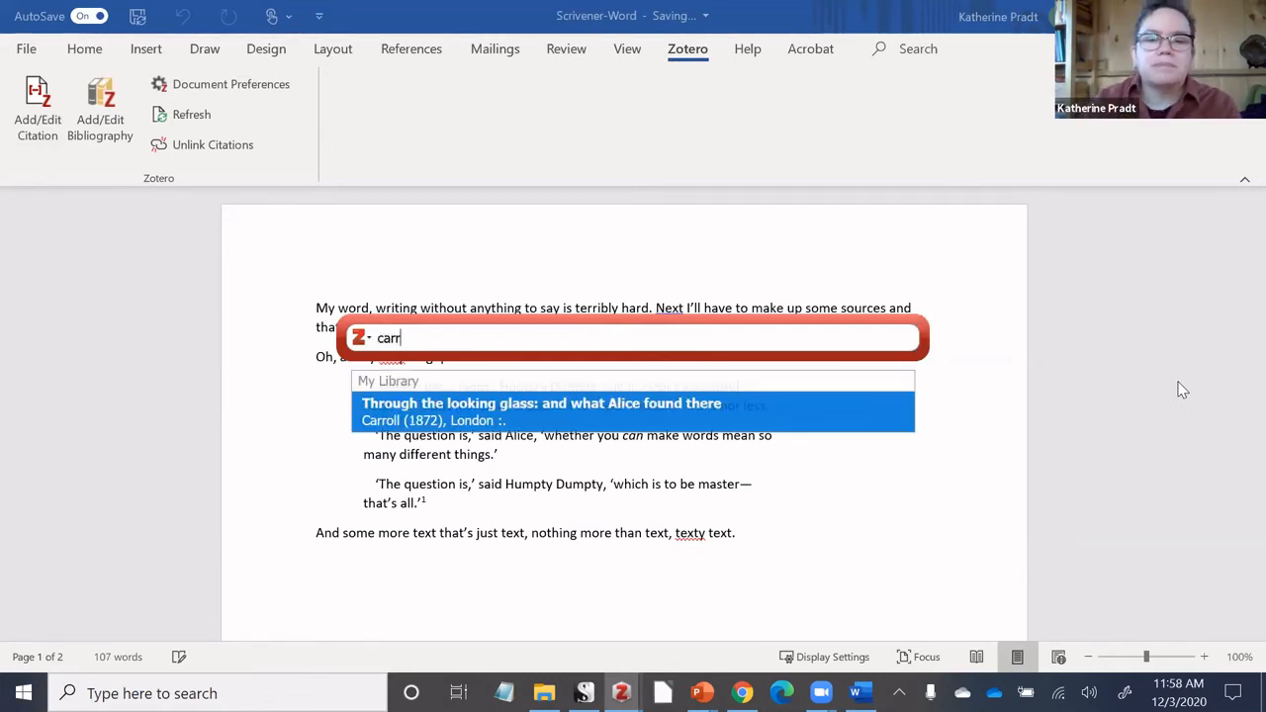
left_click(462, 412)
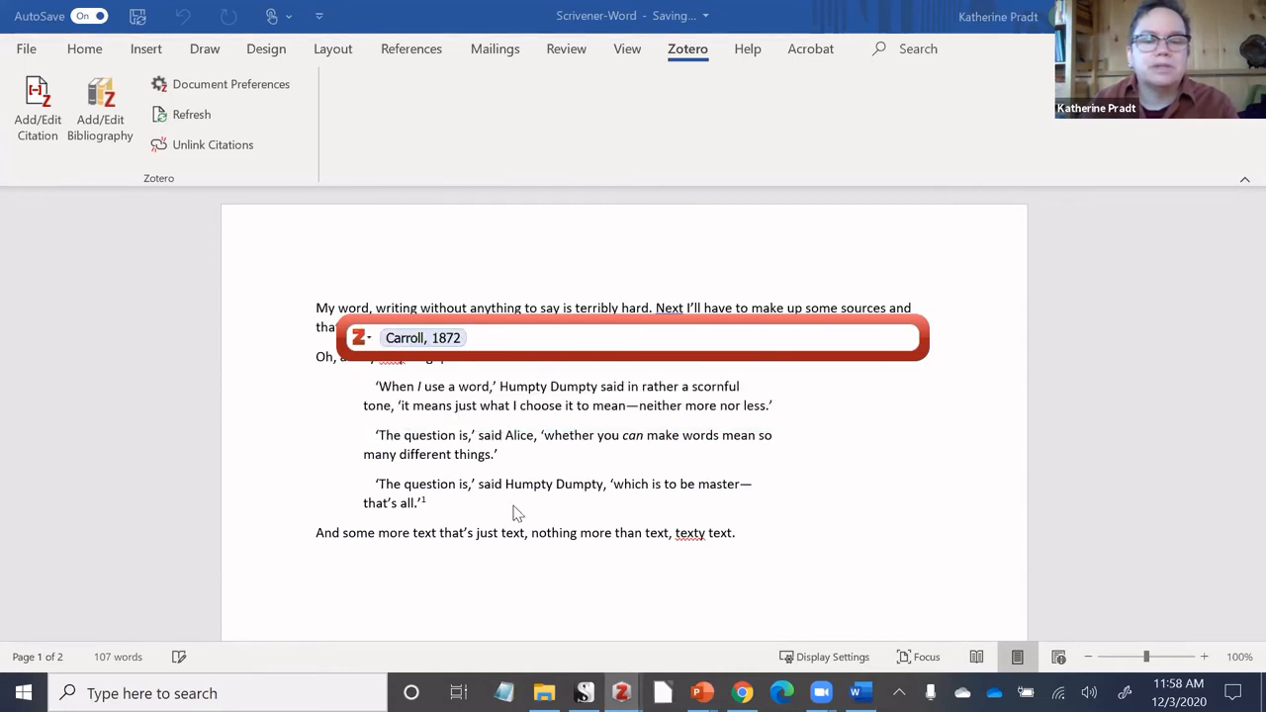
key("Return")
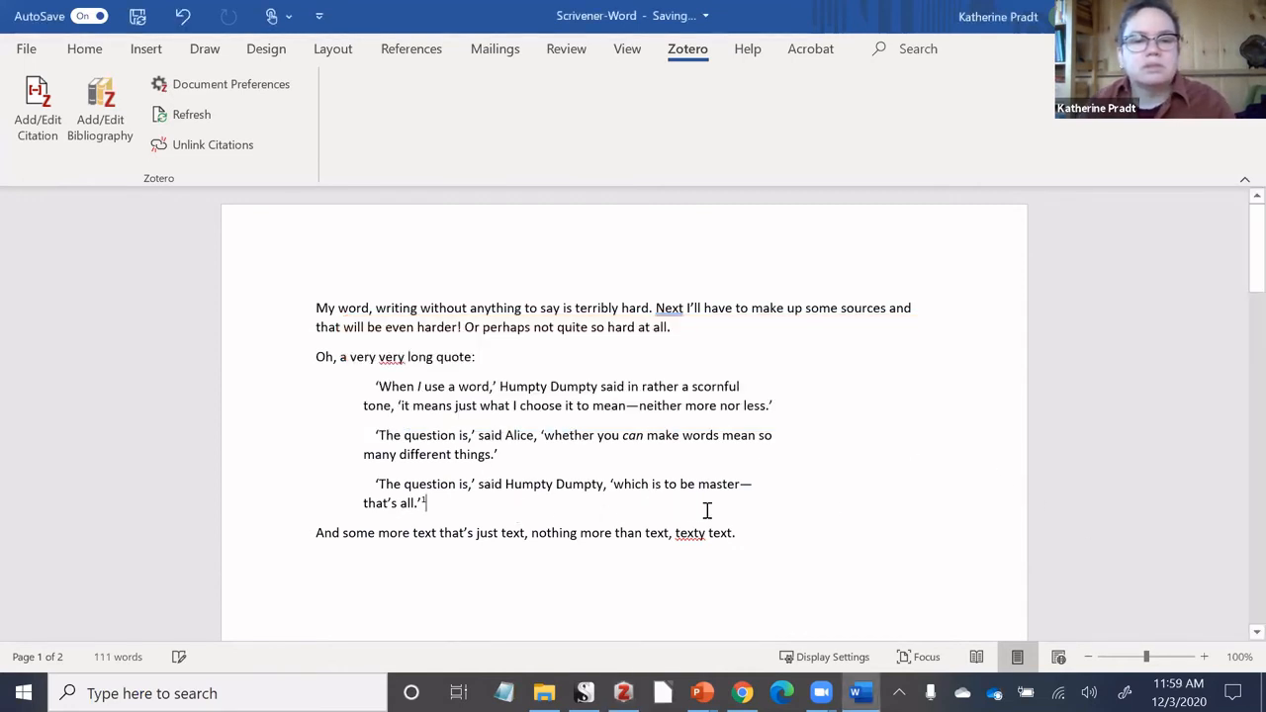
Insert the Zotero bibliography below the BIBLIOGRAPHY heading on page 2.
scroll(835, 506, "down", 2)
scroll(835, 505, "down", 2)
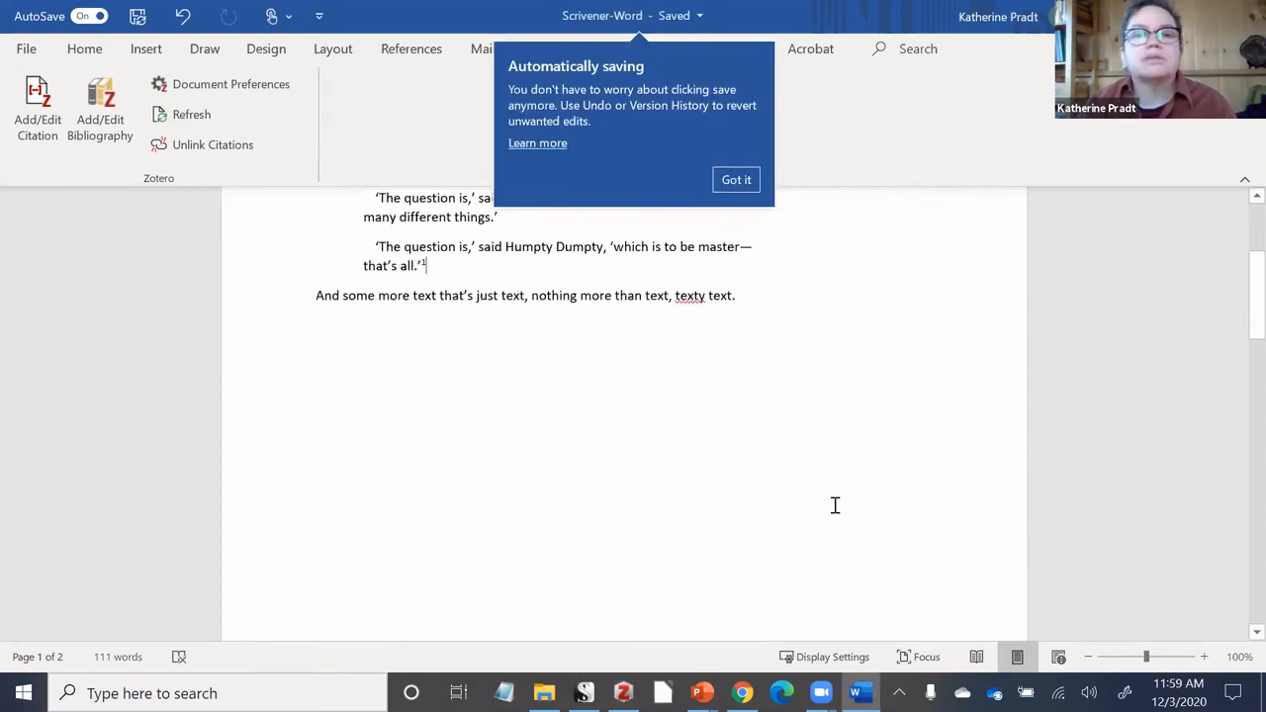
scroll(817, 415, "down", 5)
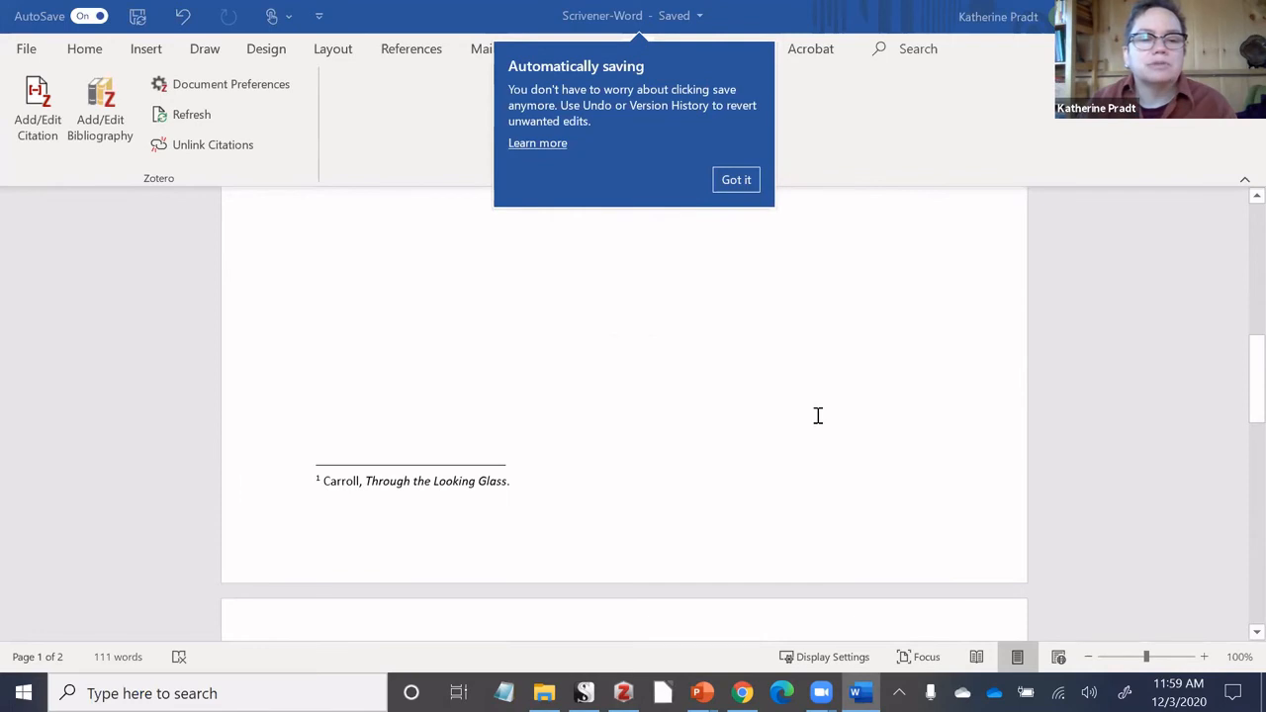
scroll(818, 415, "down", 3)
scroll(819, 416, "down", 2)
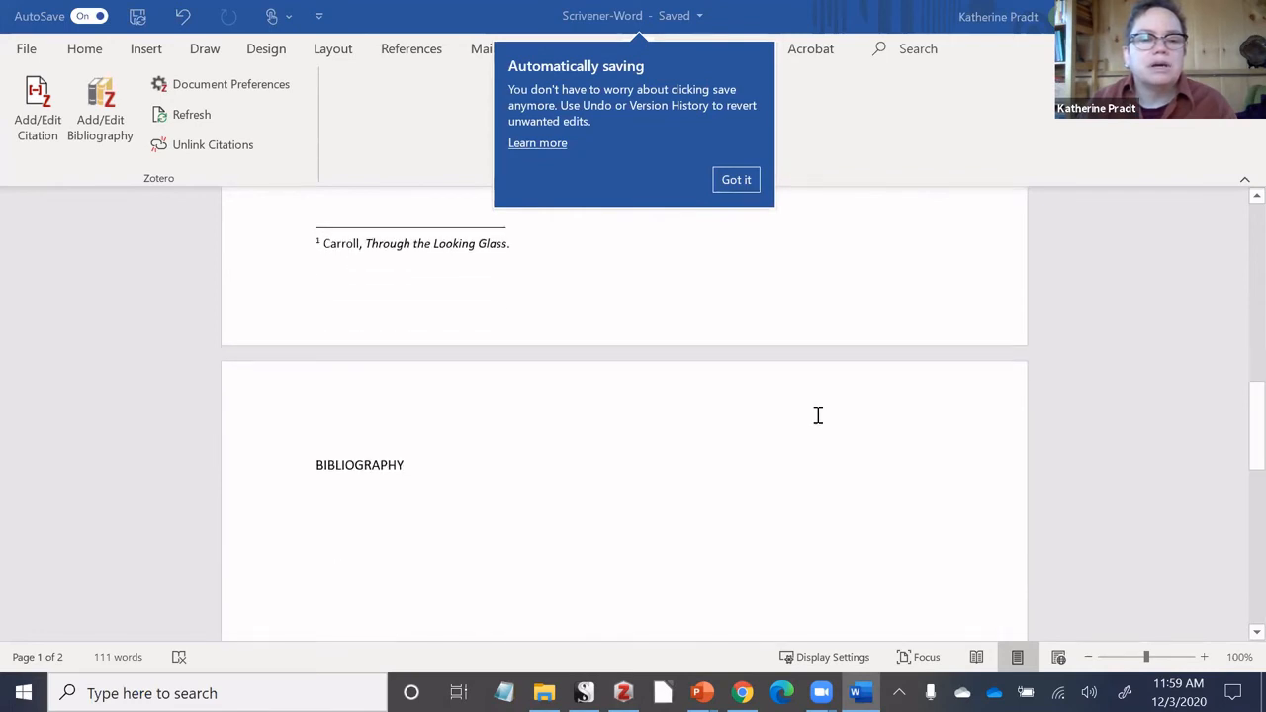
left_click(489, 423)
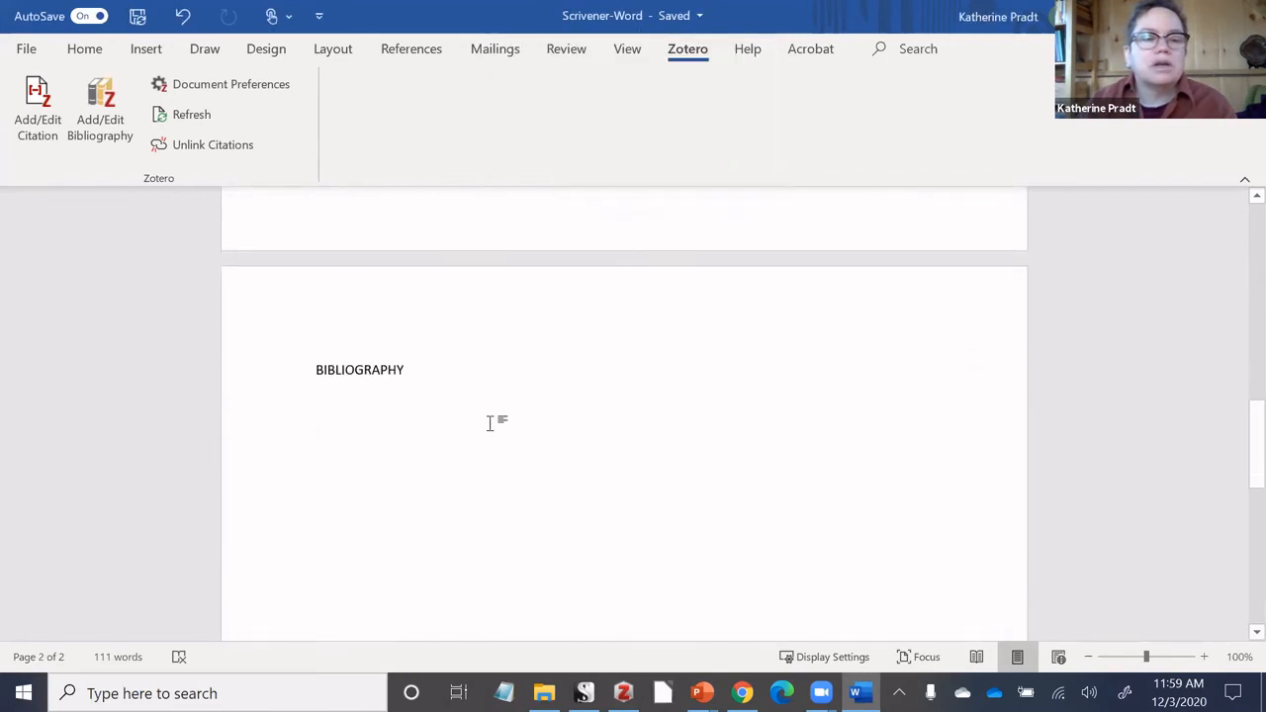
left_click(102, 107)
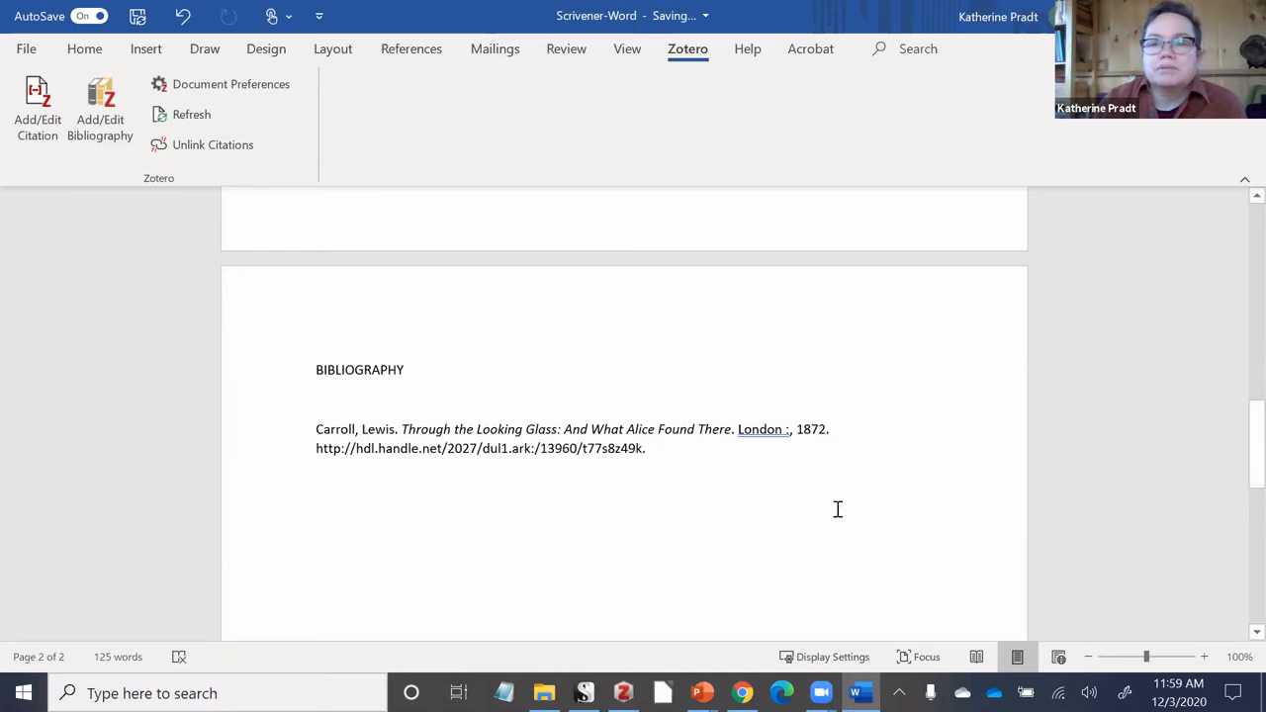
Insert a Zotero citation to Eliot before the final period of the last text paragraph, and review the footnotes and bibliography.
scroll(836, 510, "up", 5)
scroll(834, 500, "up", 2)
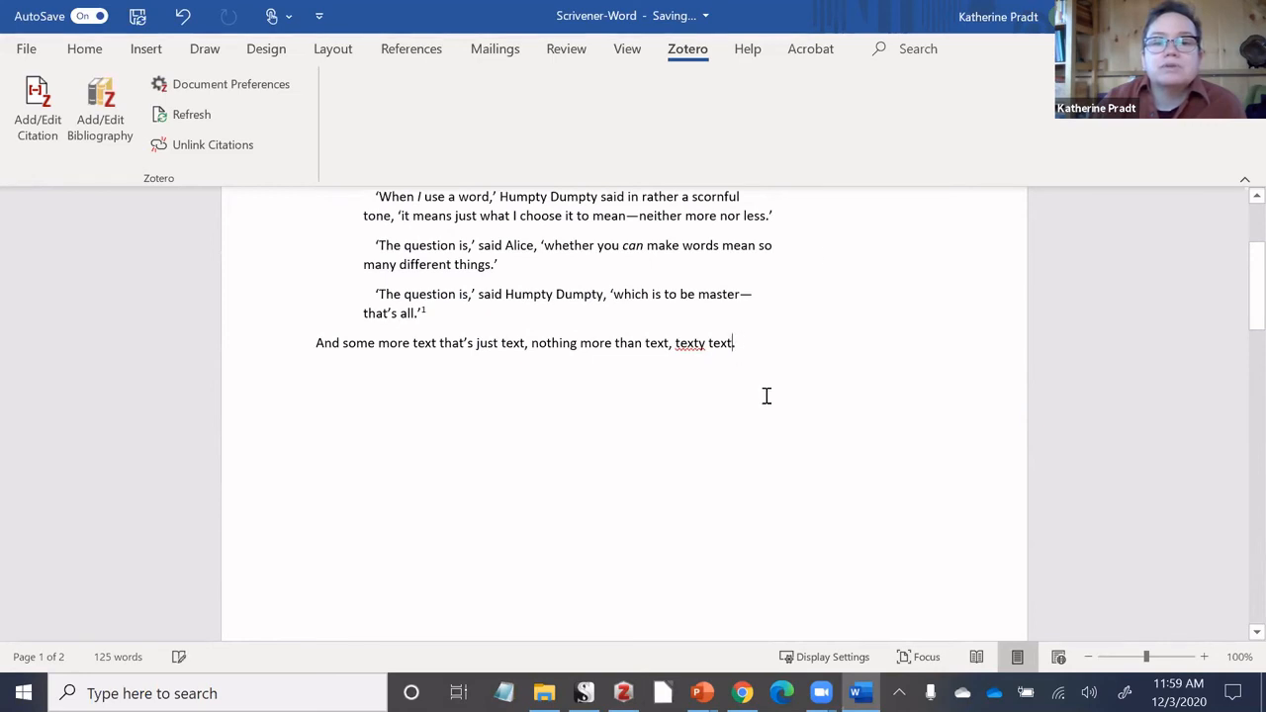
left_click(31, 116)
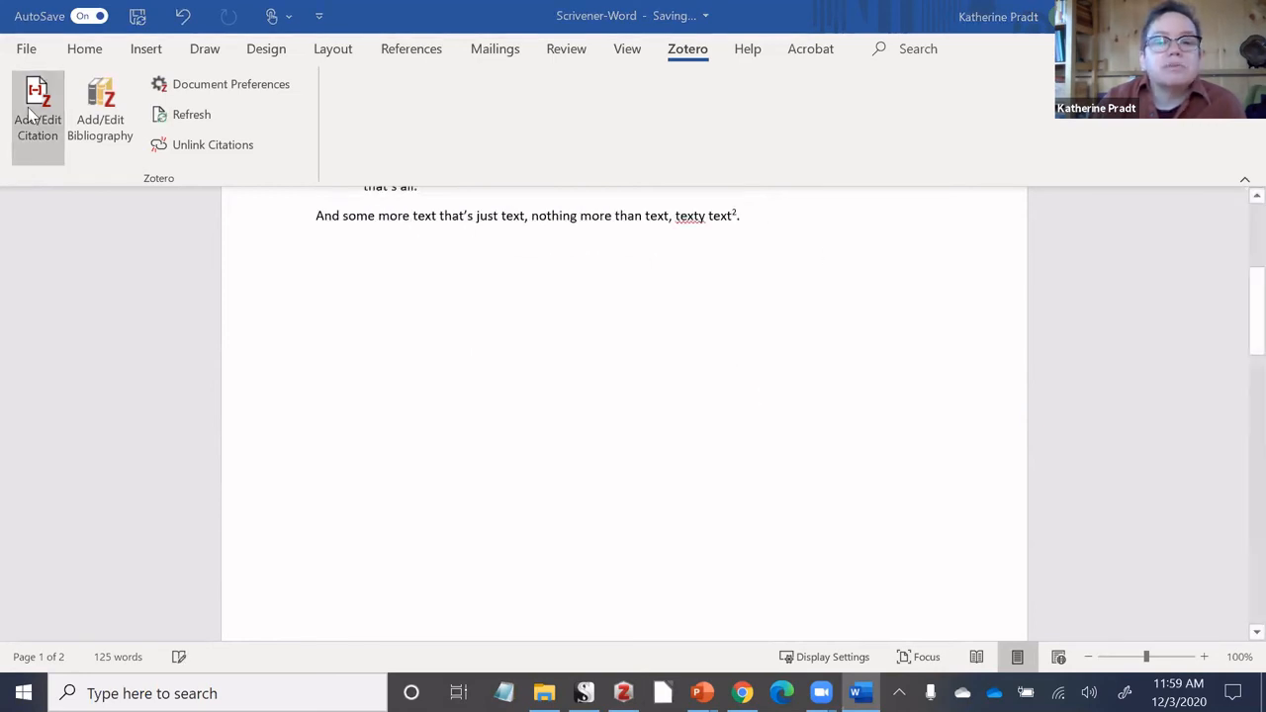
type("eliot")
key("Return")
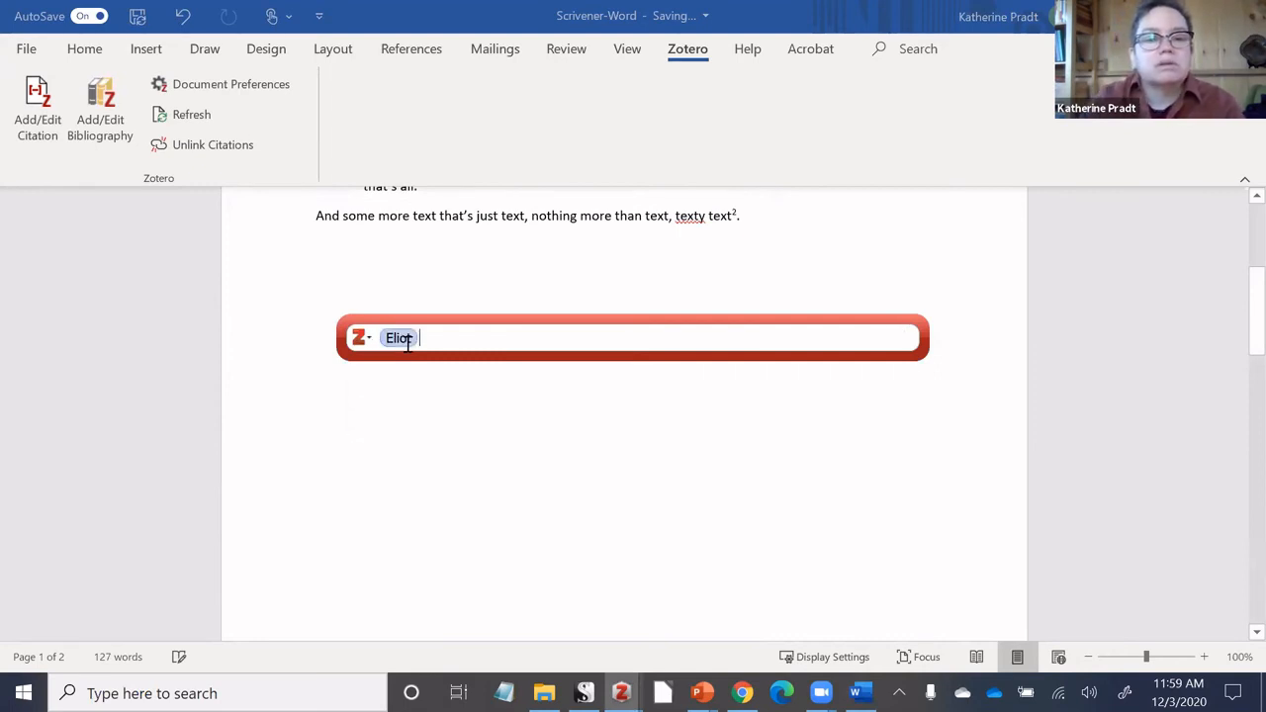
key("Return")
scroll(507, 394, "down", 5)
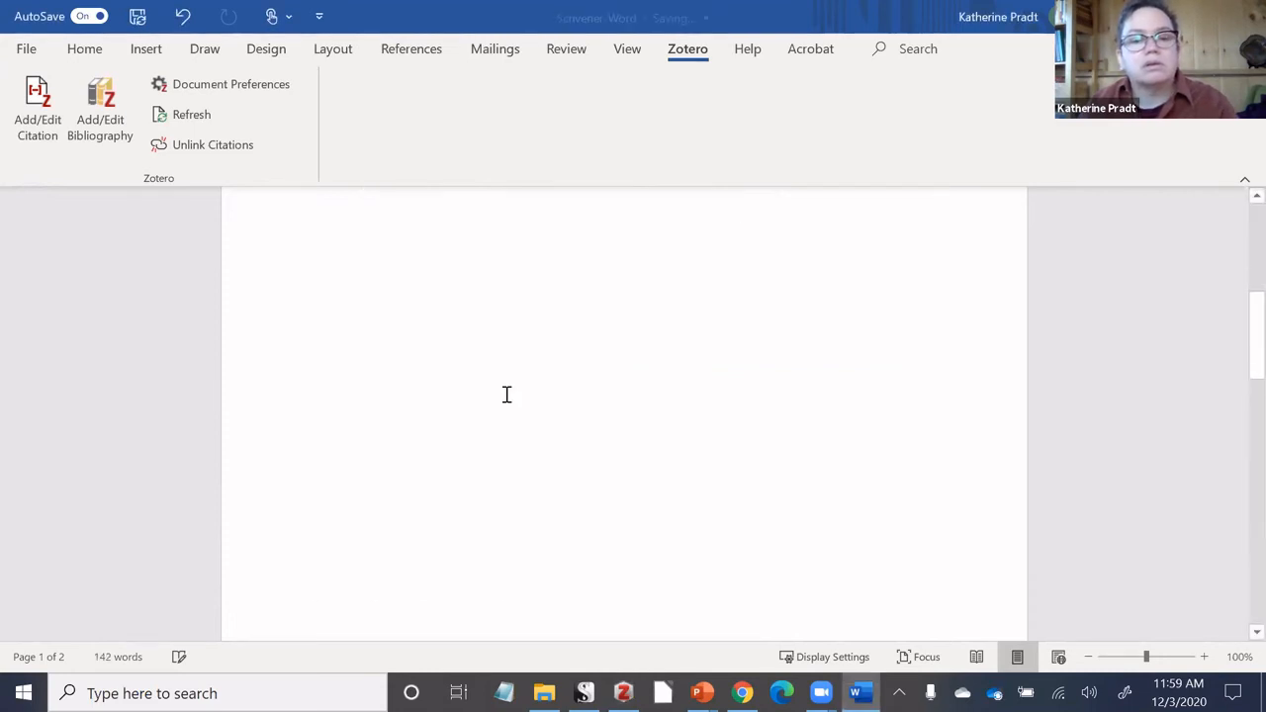
scroll(498, 547, "down", 5)
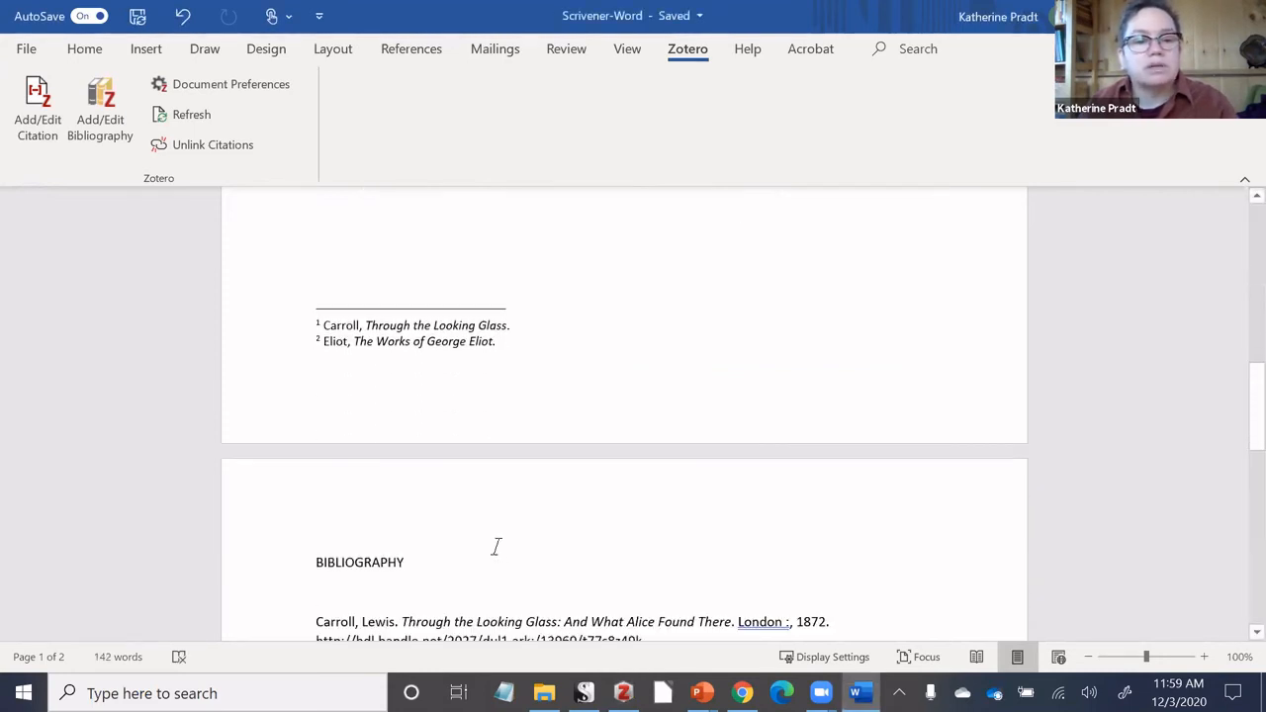
scroll(277, 554, "down", 2)
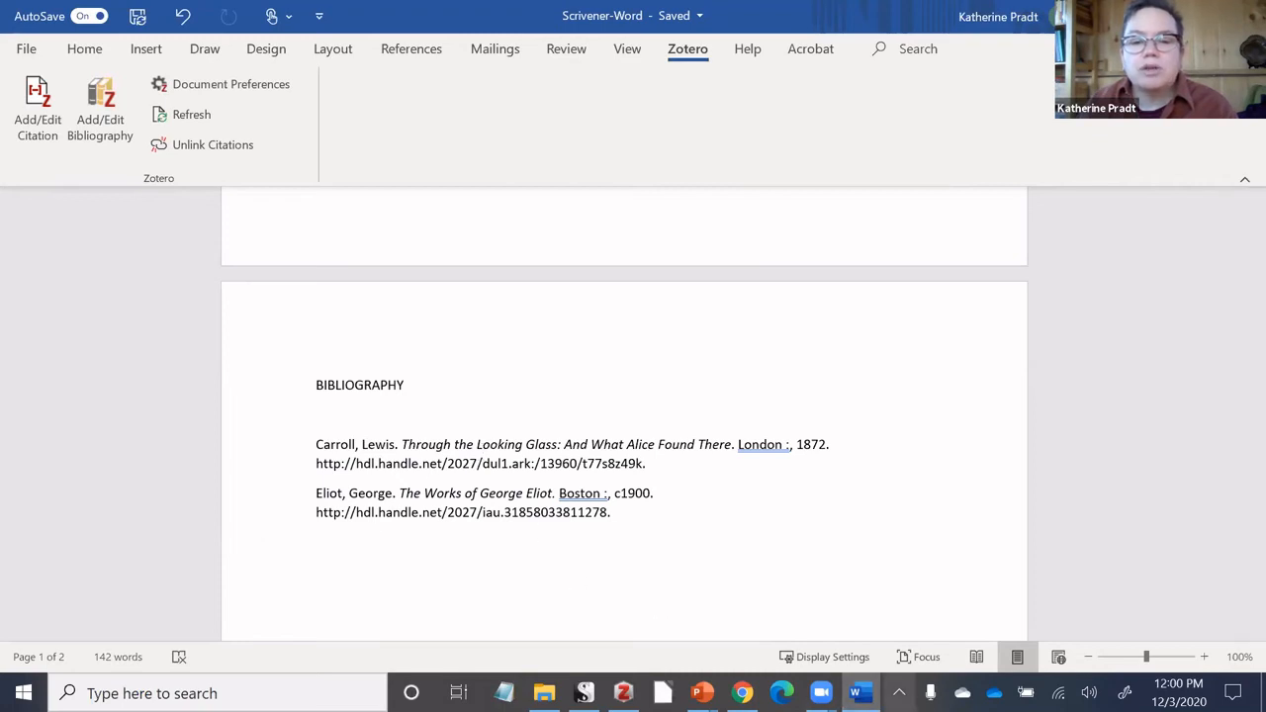
Examine the Through the looking glass record in Zotero's Scrivener Demo collection and compare it with the bibliography in Word.
left_click(624, 693)
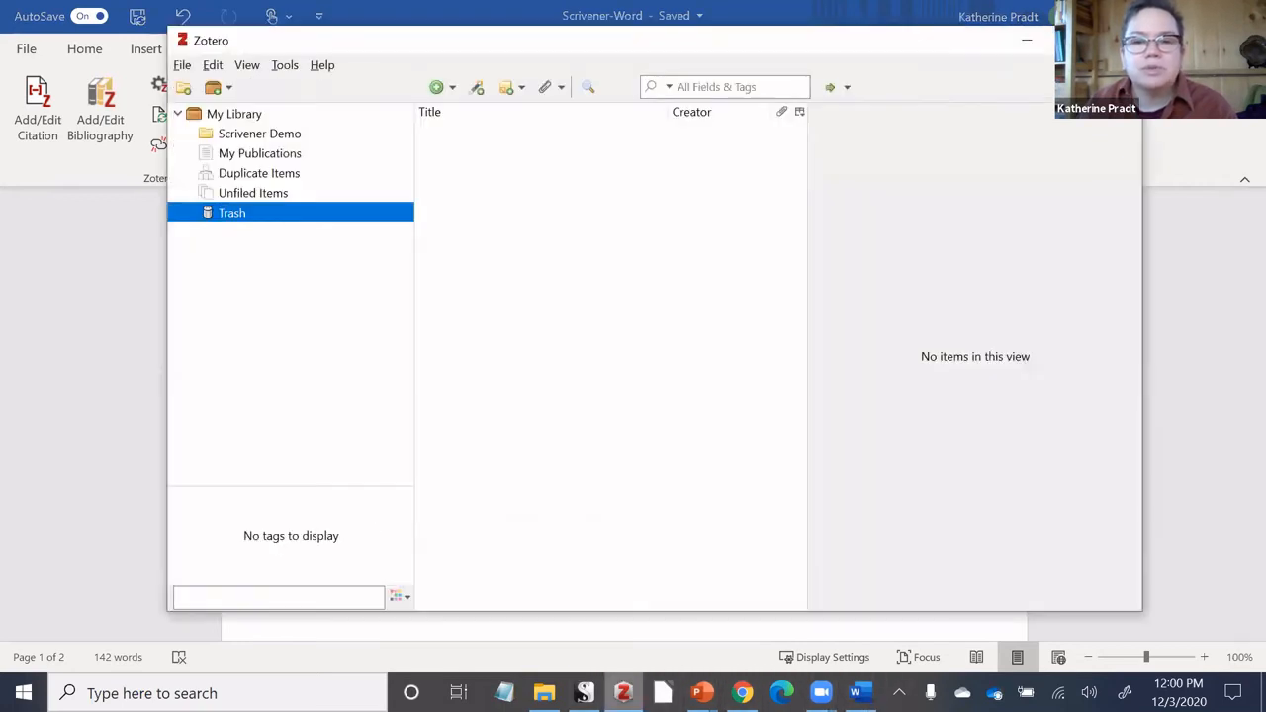
left_click(251, 138)
left_click(567, 170)
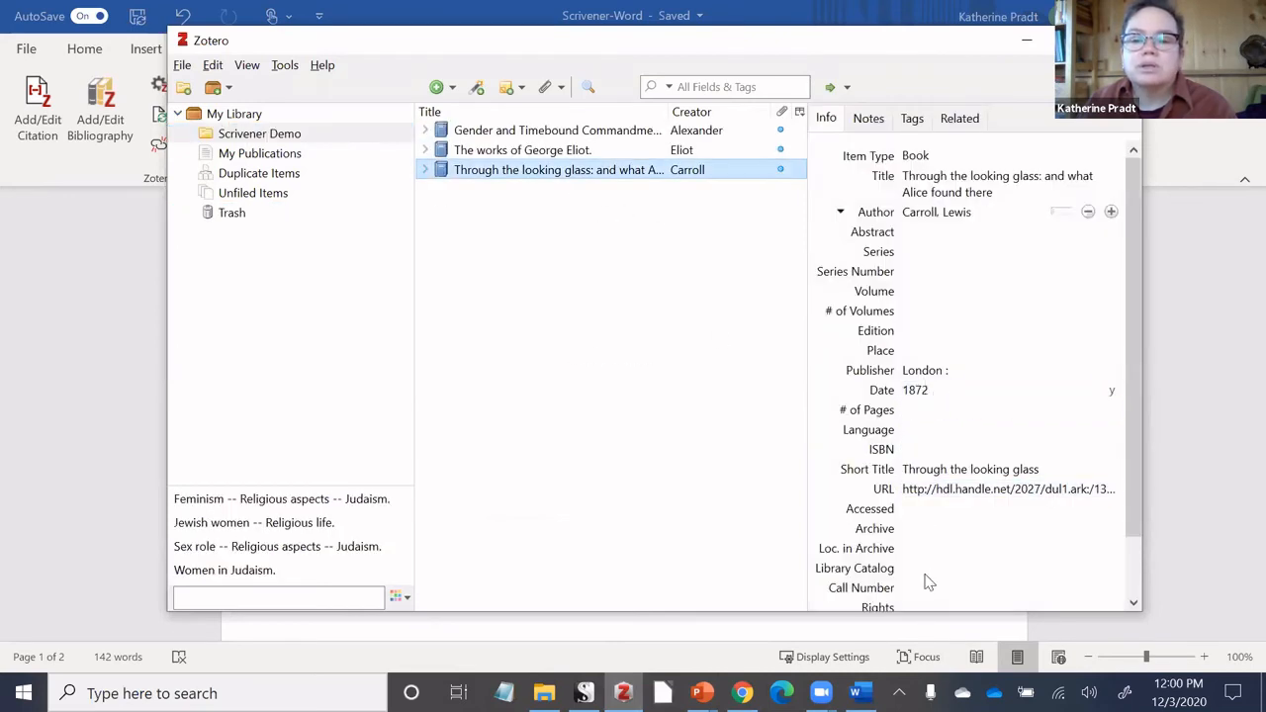
scroll(925, 589, "down", 2)
scroll(929, 590, "up", 2)
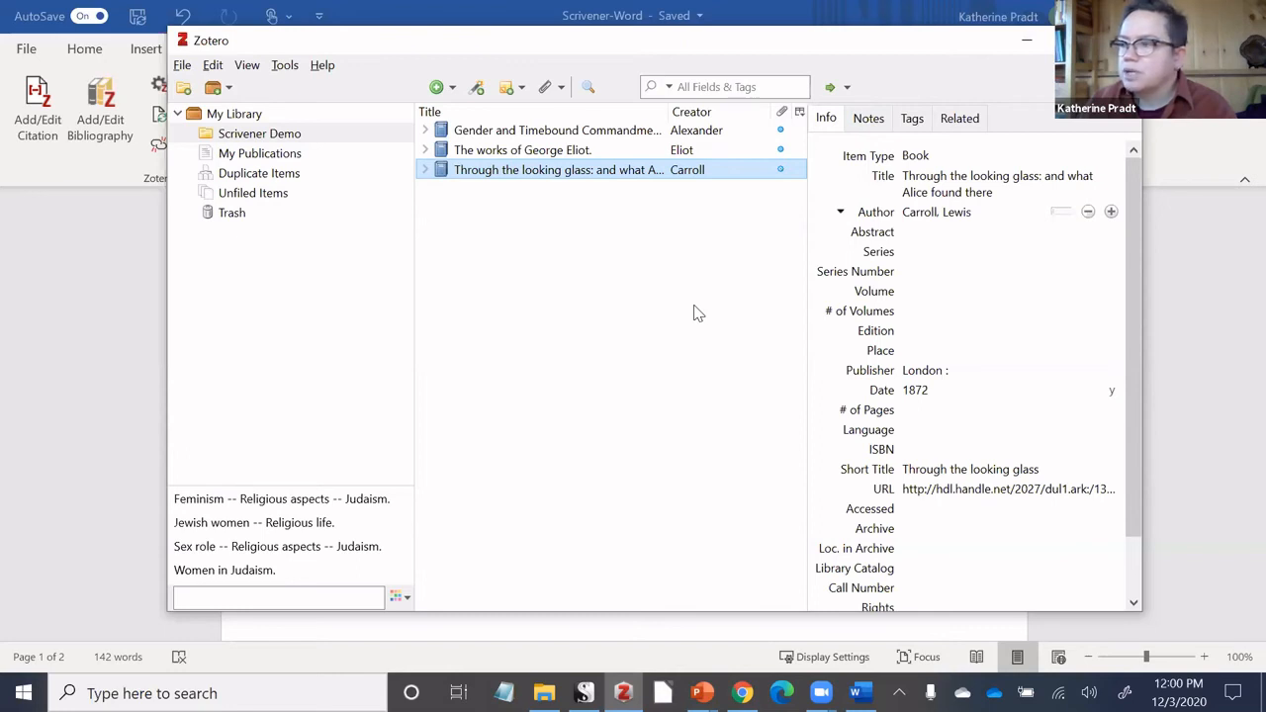
left_click(1029, 42)
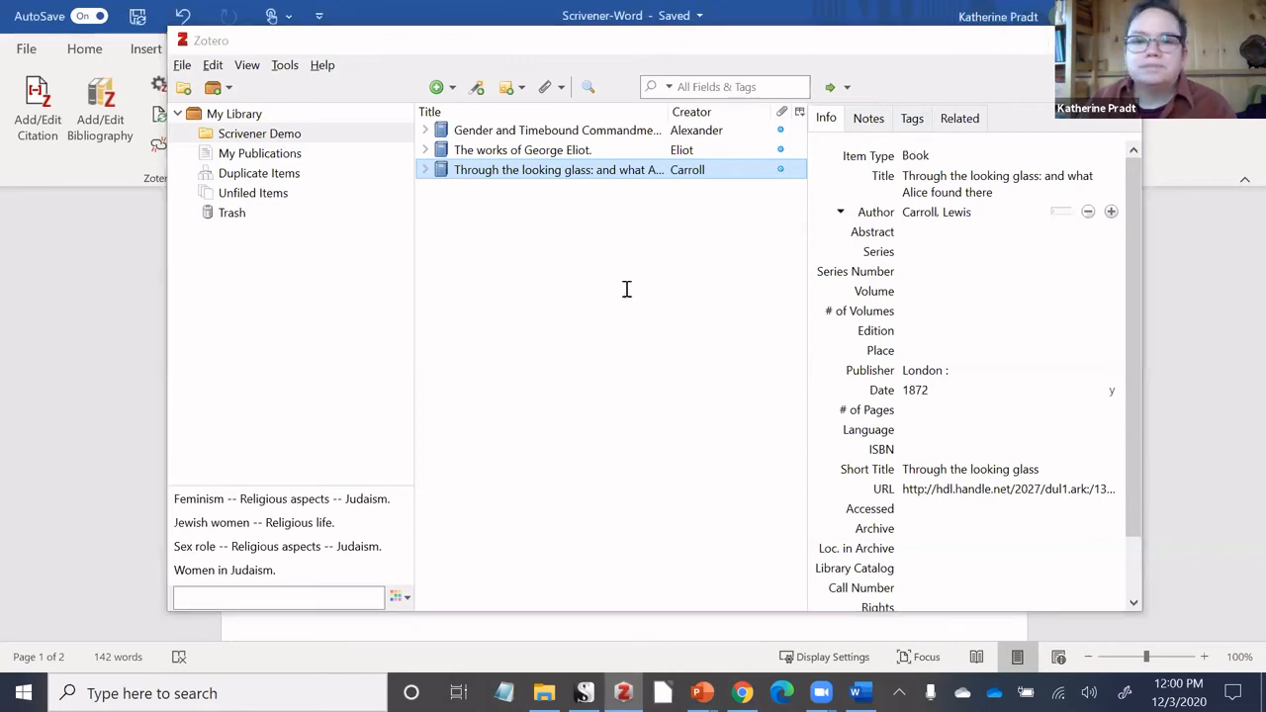
left_click(642, 514)
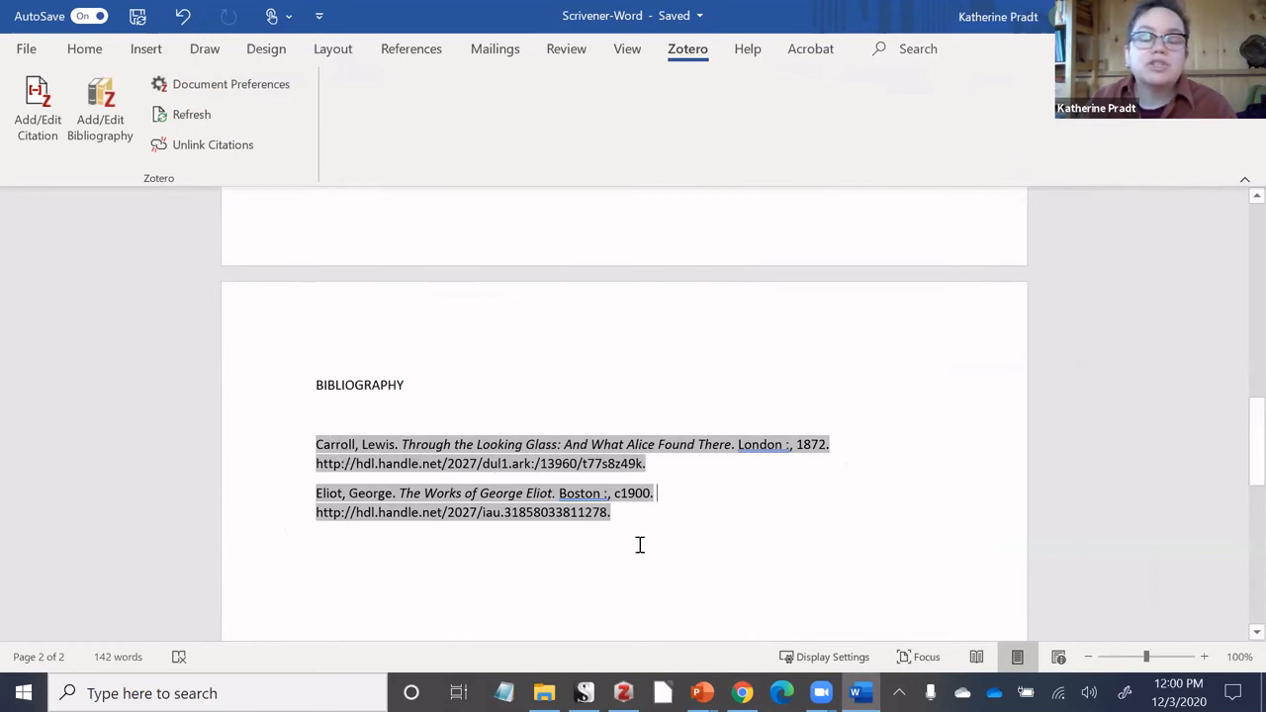
scroll(639, 544, "up", 3)
scroll(639, 543, "down", 2)
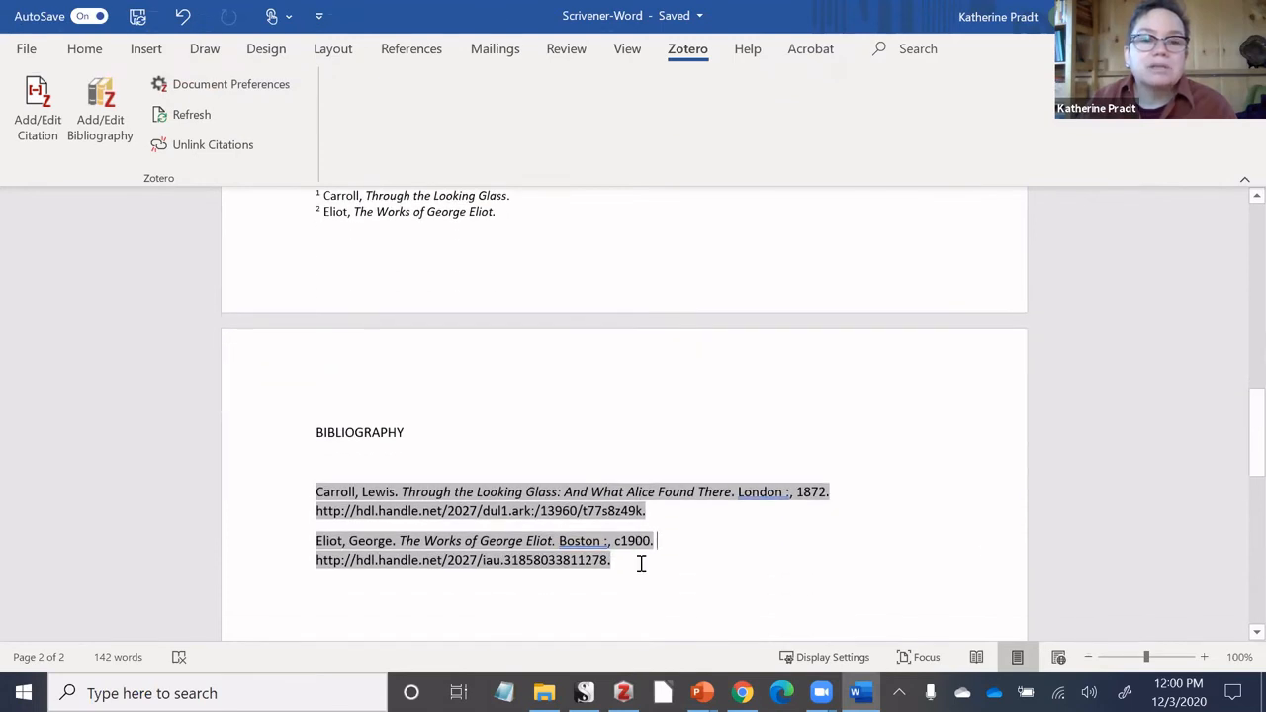
scroll(936, 551, "down", 1)
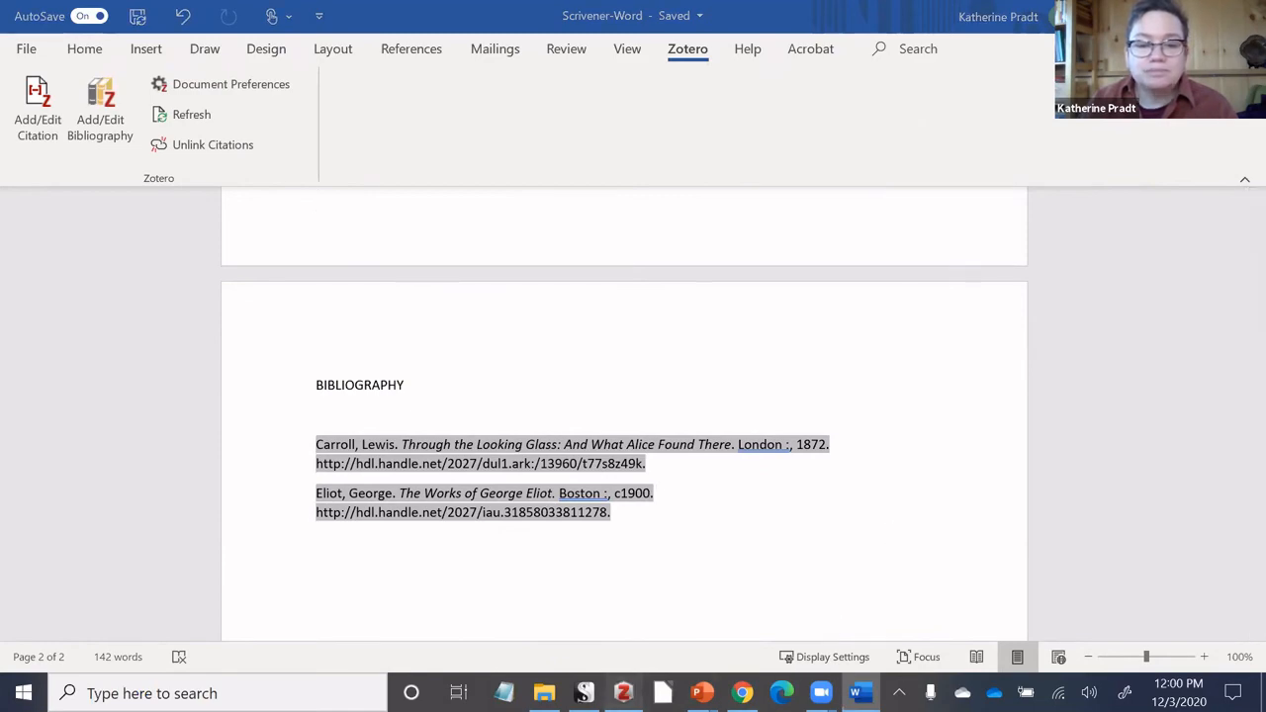
In Zotero, clear the publisher of the Through the looking glass record and set its place to London.
left_click(624, 693)
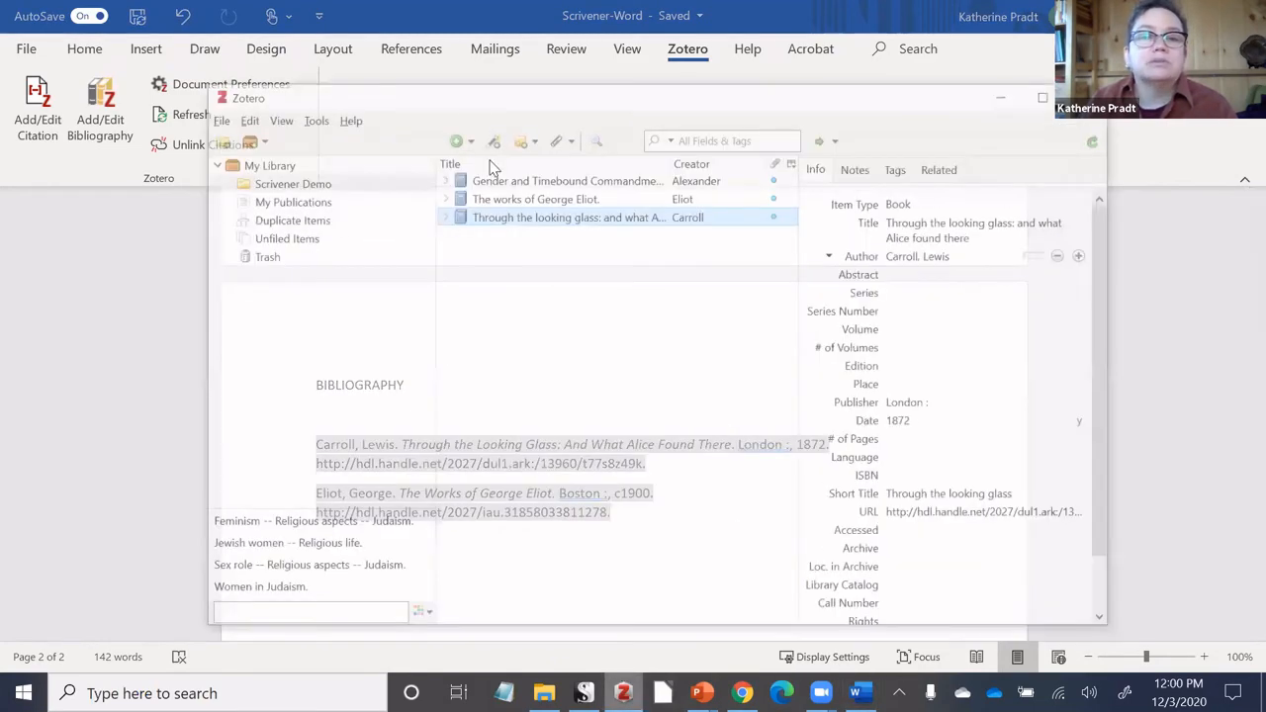
left_click(916, 376)
left_click_drag(904, 372, 955, 372)
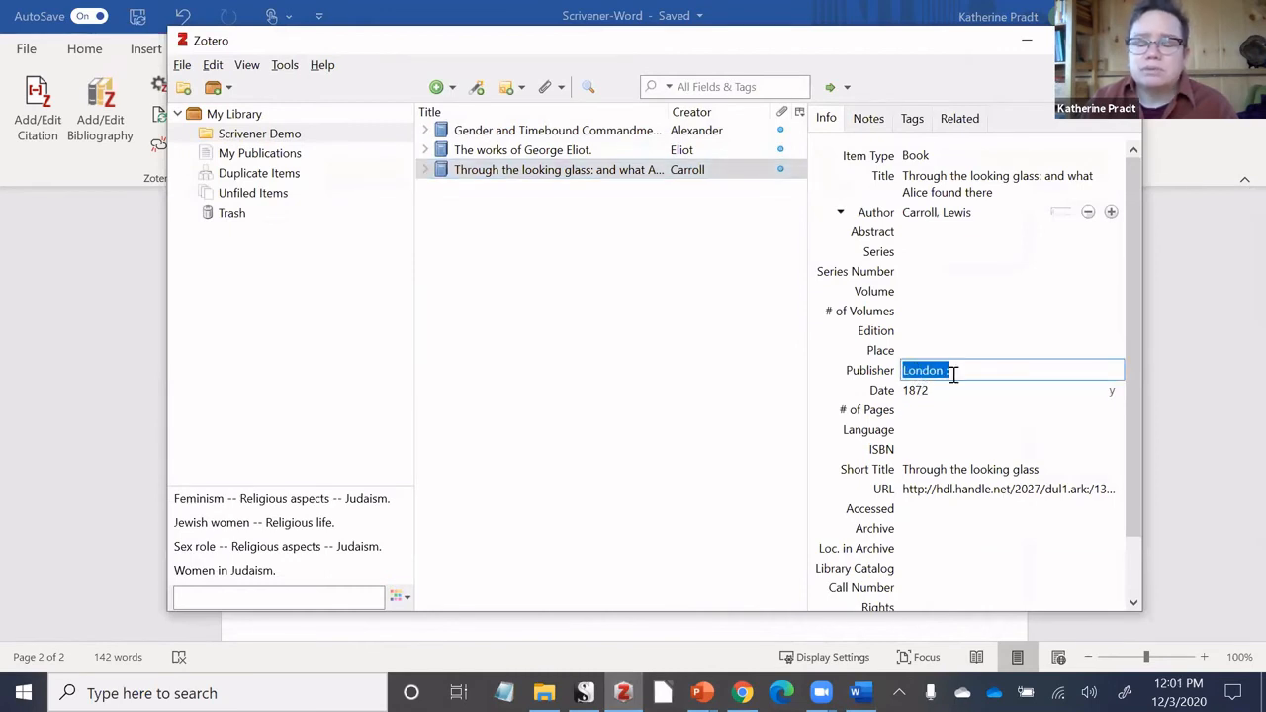
key("BackSpace")
left_click(956, 352)
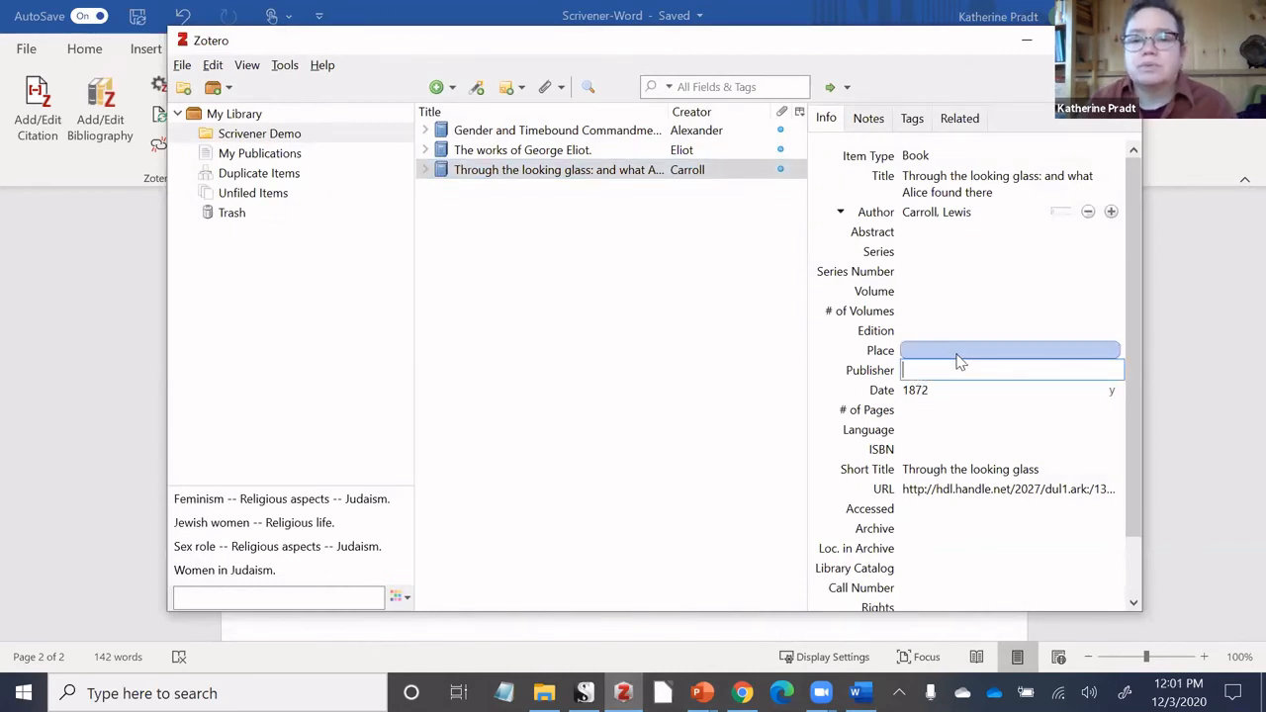
type("London")
Set the Through the looking glass record's publisher to Macmillan and Co., and refresh the Zotero citations in the Word document.
left_click(958, 369)
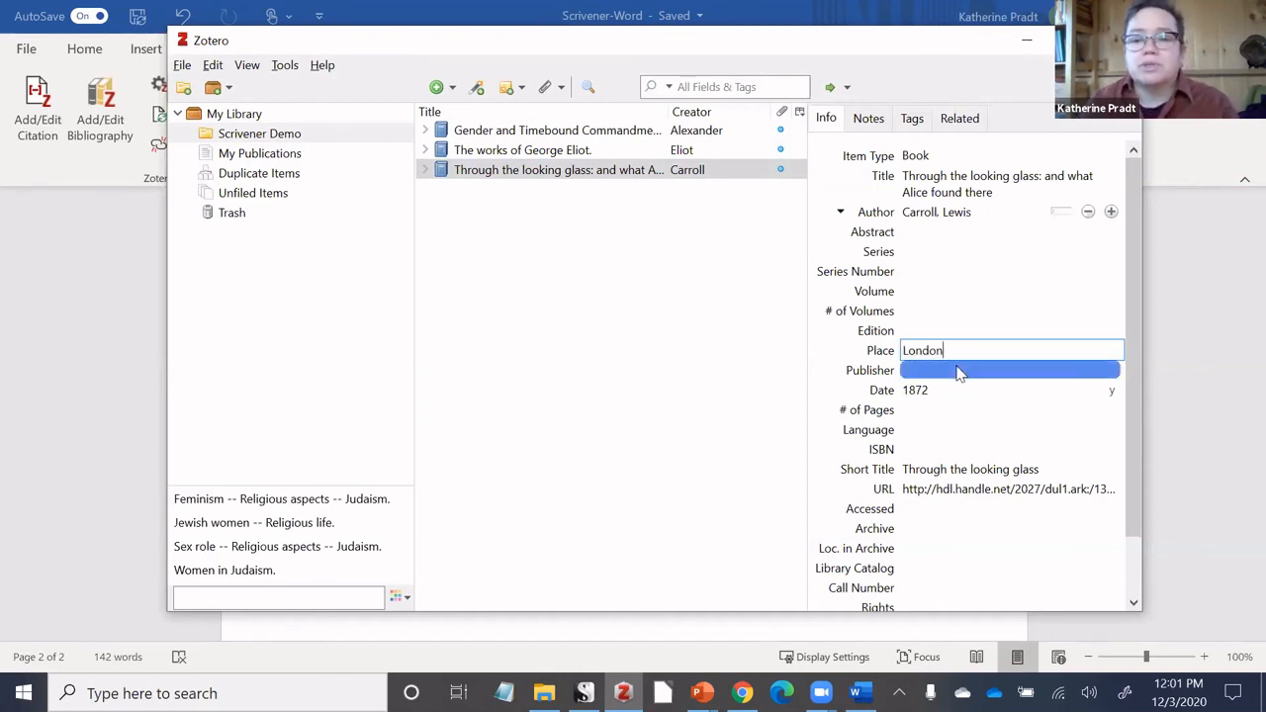
type("Macmil")
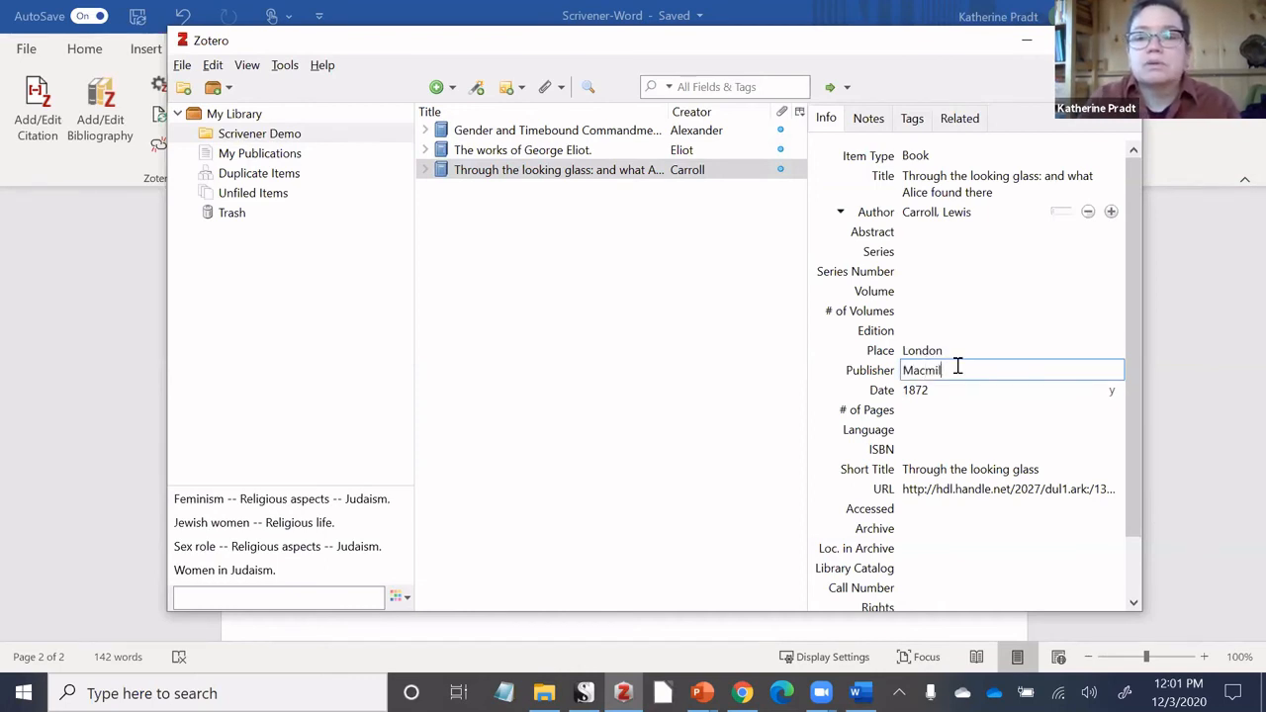
type("lan and Co.")
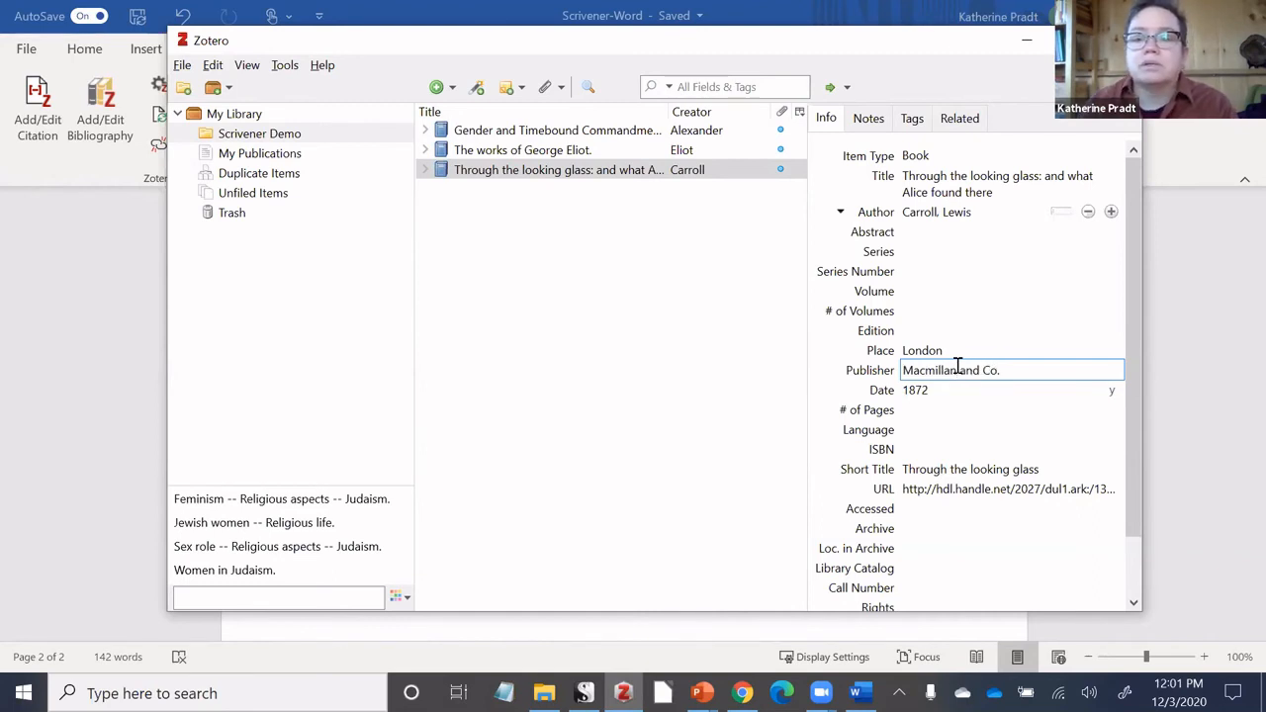
left_click(741, 413)
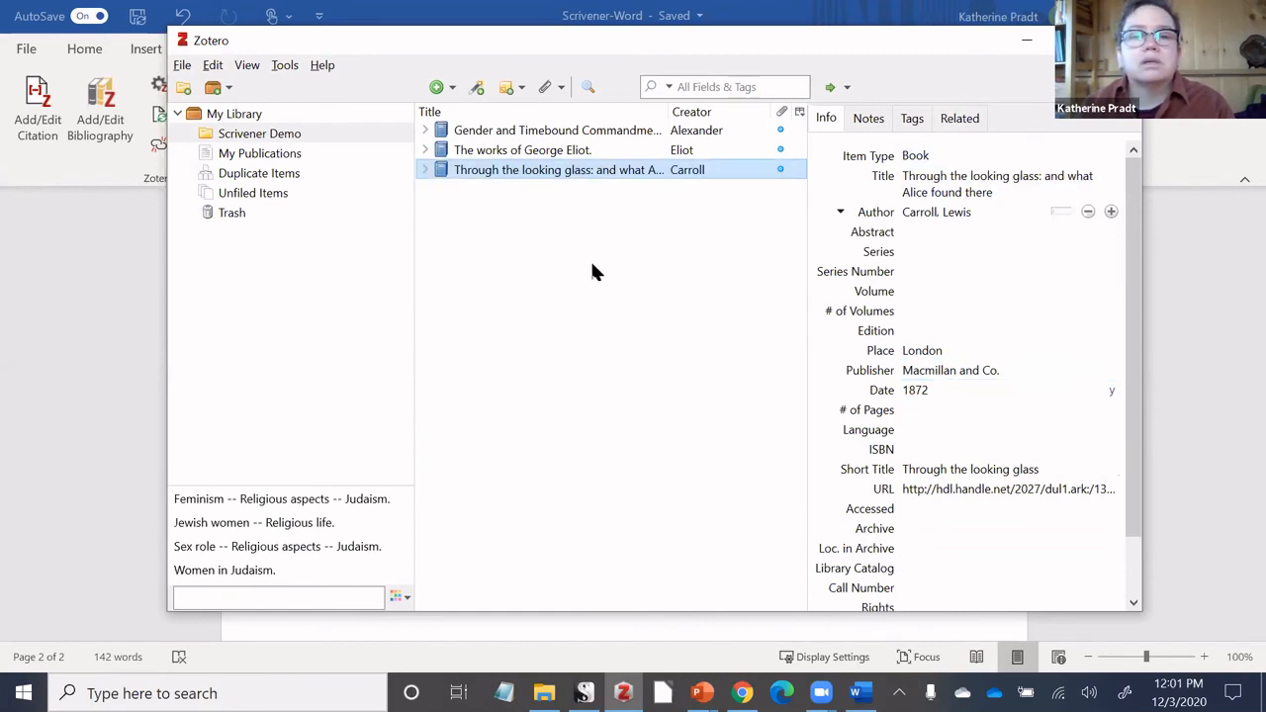
left_click(144, 287)
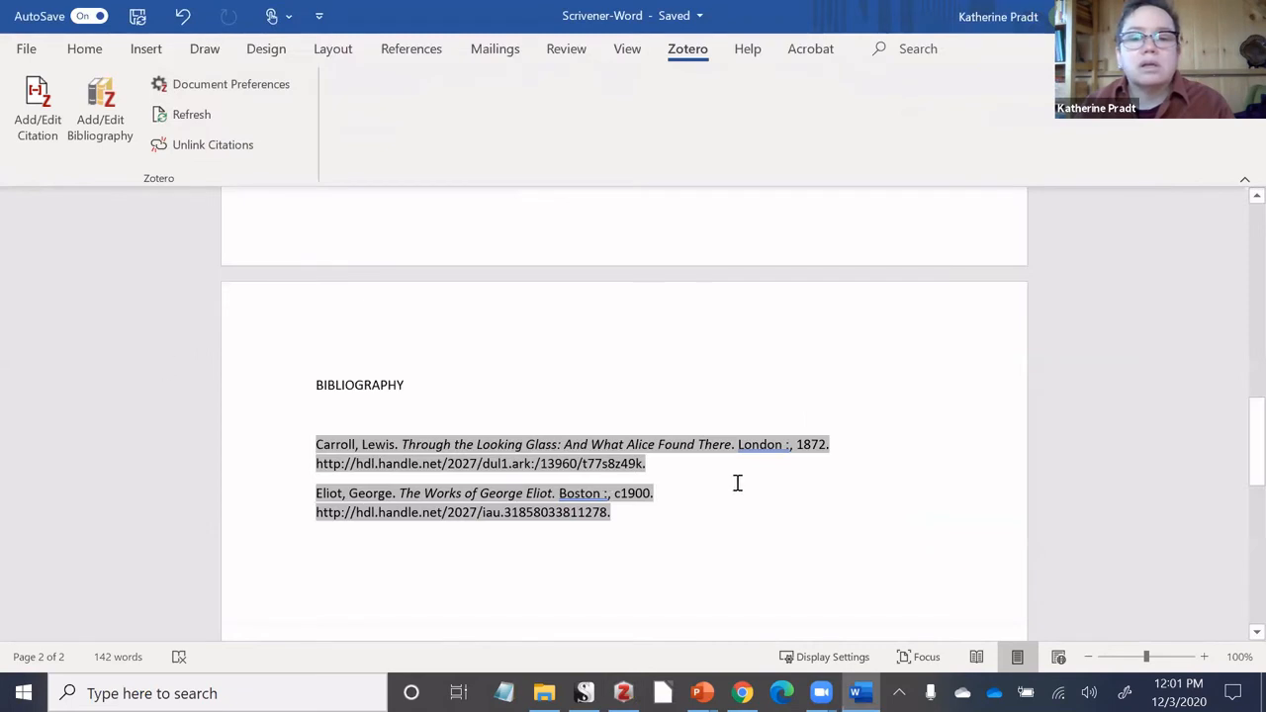
left_click(192, 115)
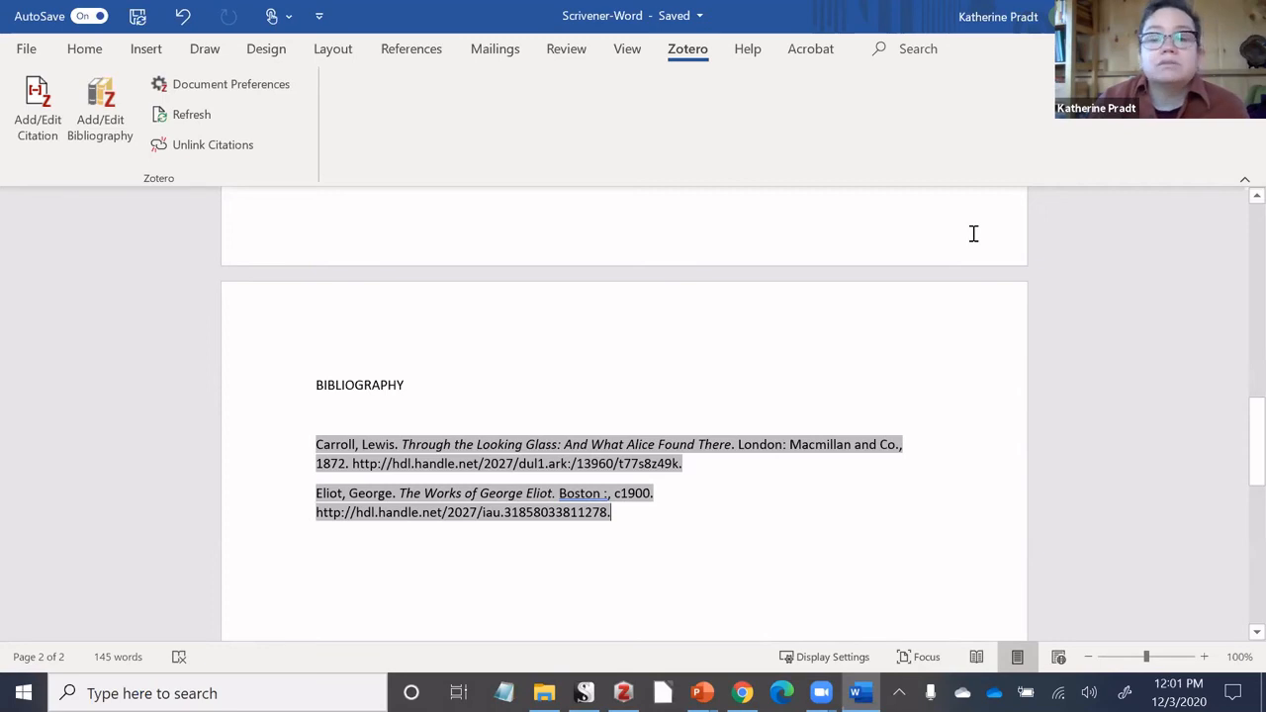
In Zotero, change the author of the Through the looking glass record to Dodgson, Charles.
left_click(624, 693)
left_click(910, 211)
type("Do")
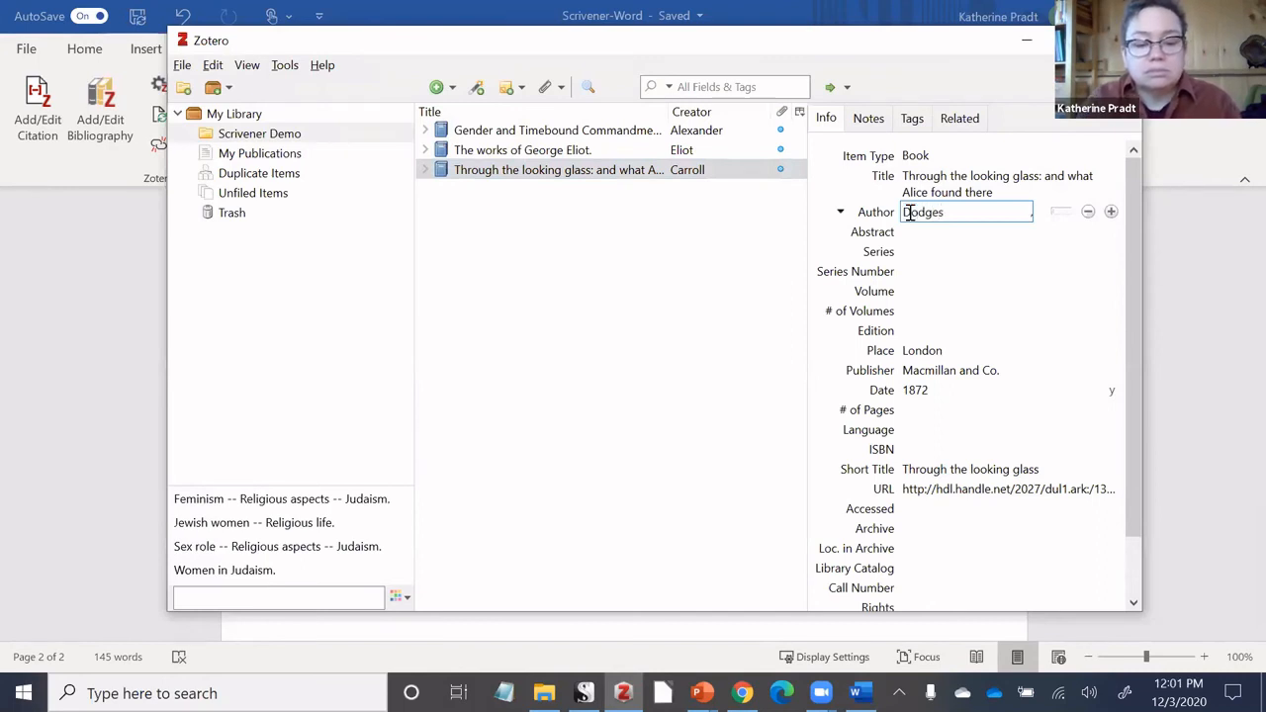
type("dgson")
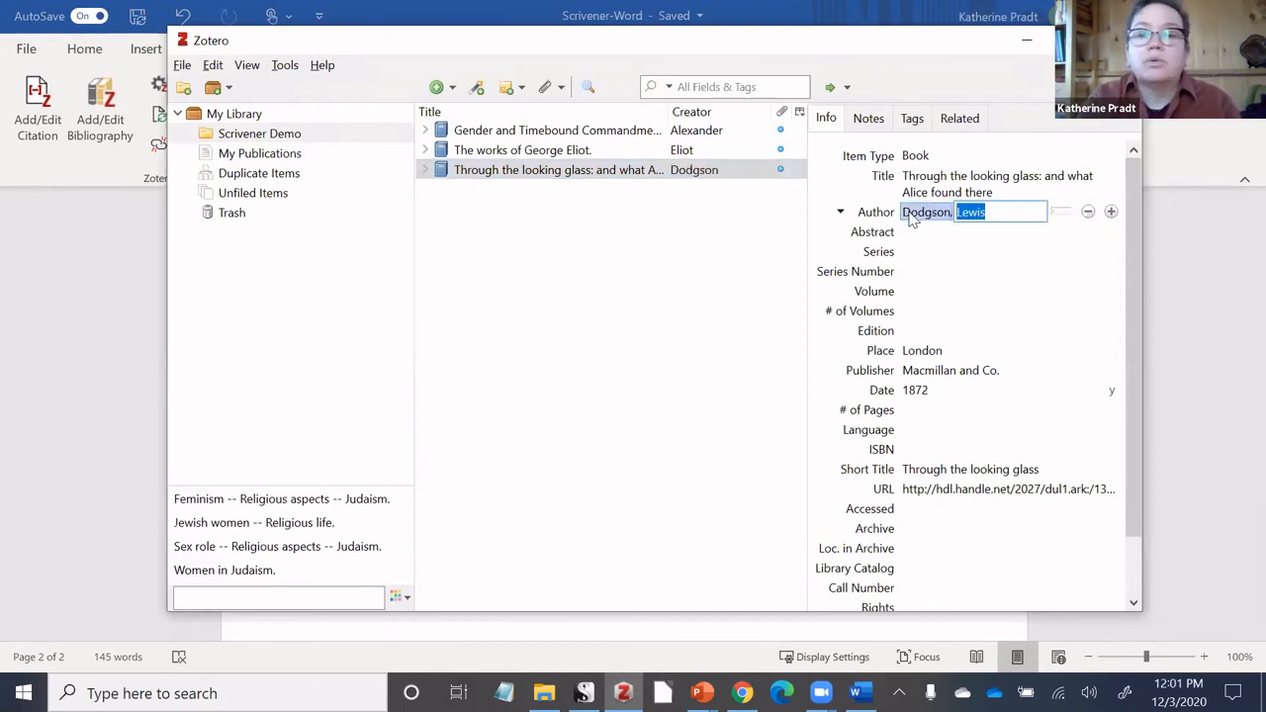
type("CHar")
key("BackSpace")
key("BackSpace")
key("BackSpace")
type("harles")
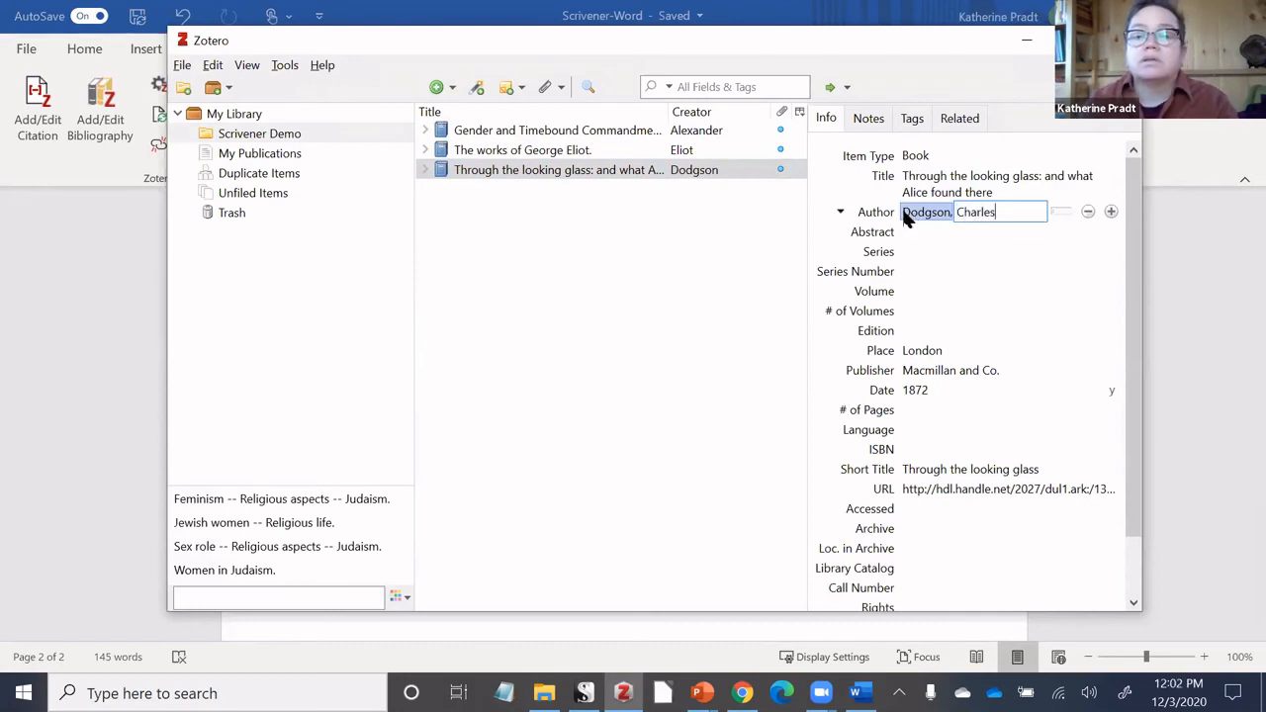
key("Return")
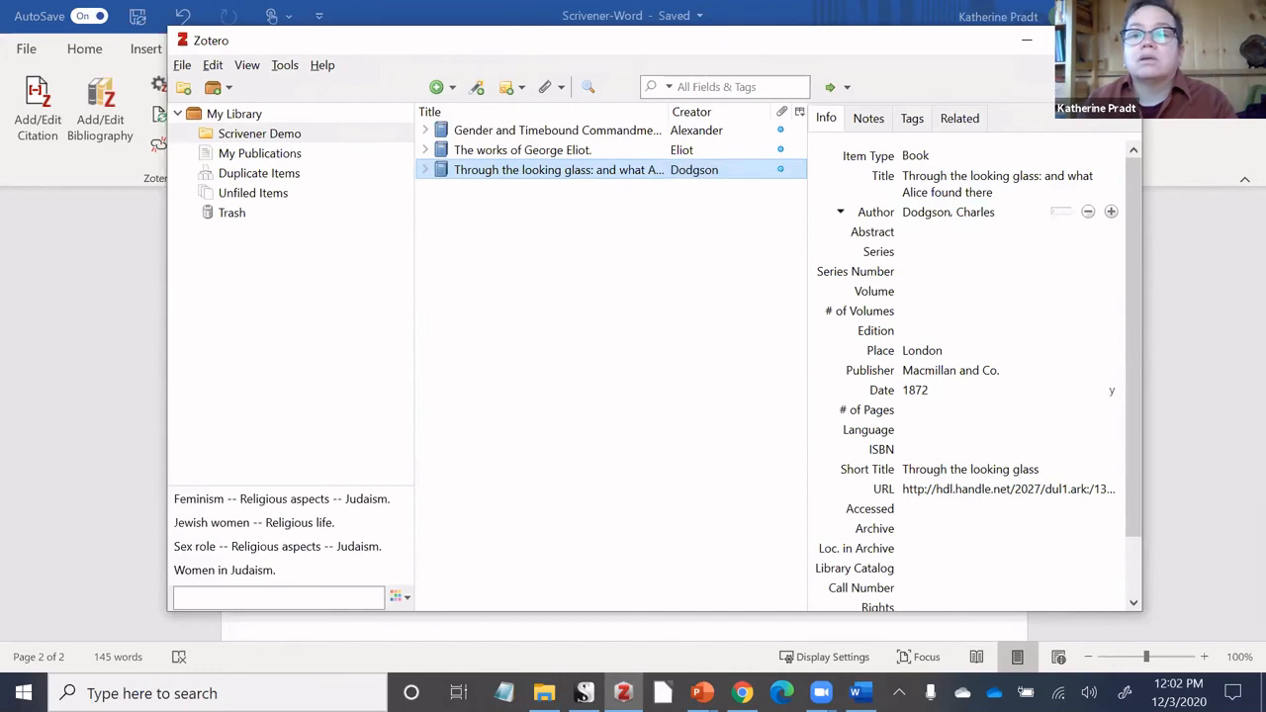
Refresh the Zotero citations in Word and check the author in the bibliography and footnotes.
left_click(46, 400)
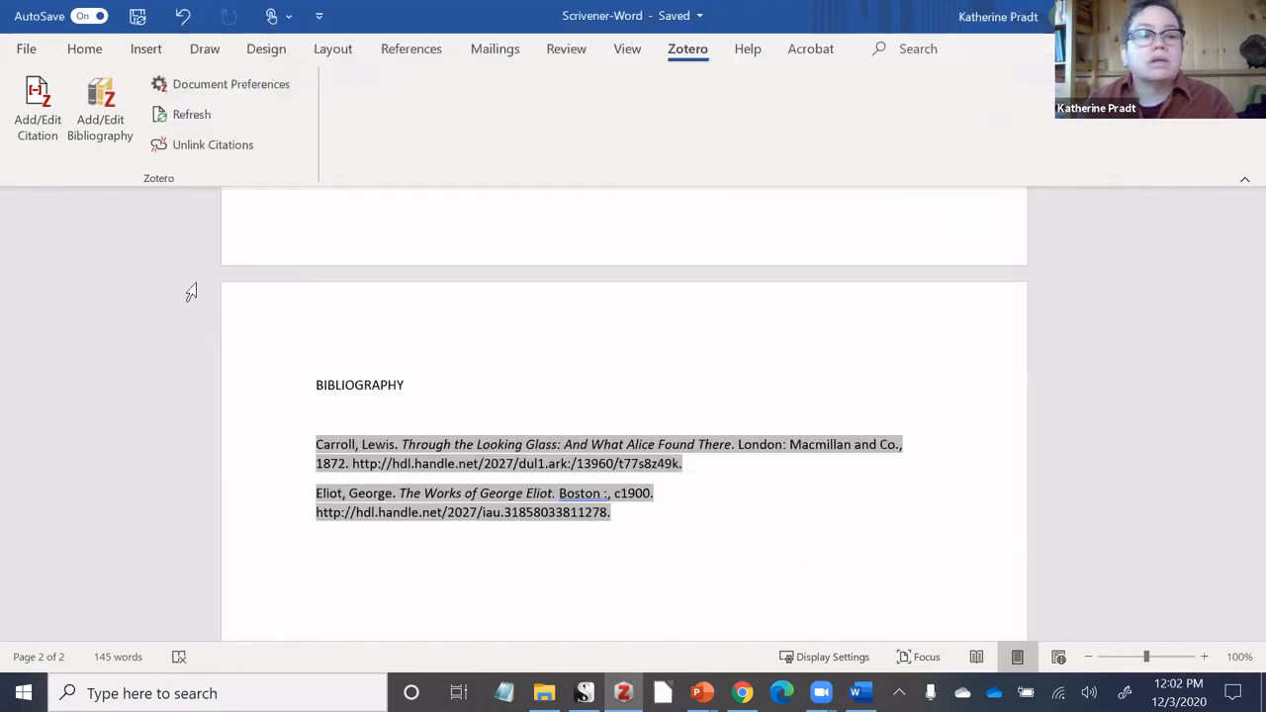
left_click(191, 116)
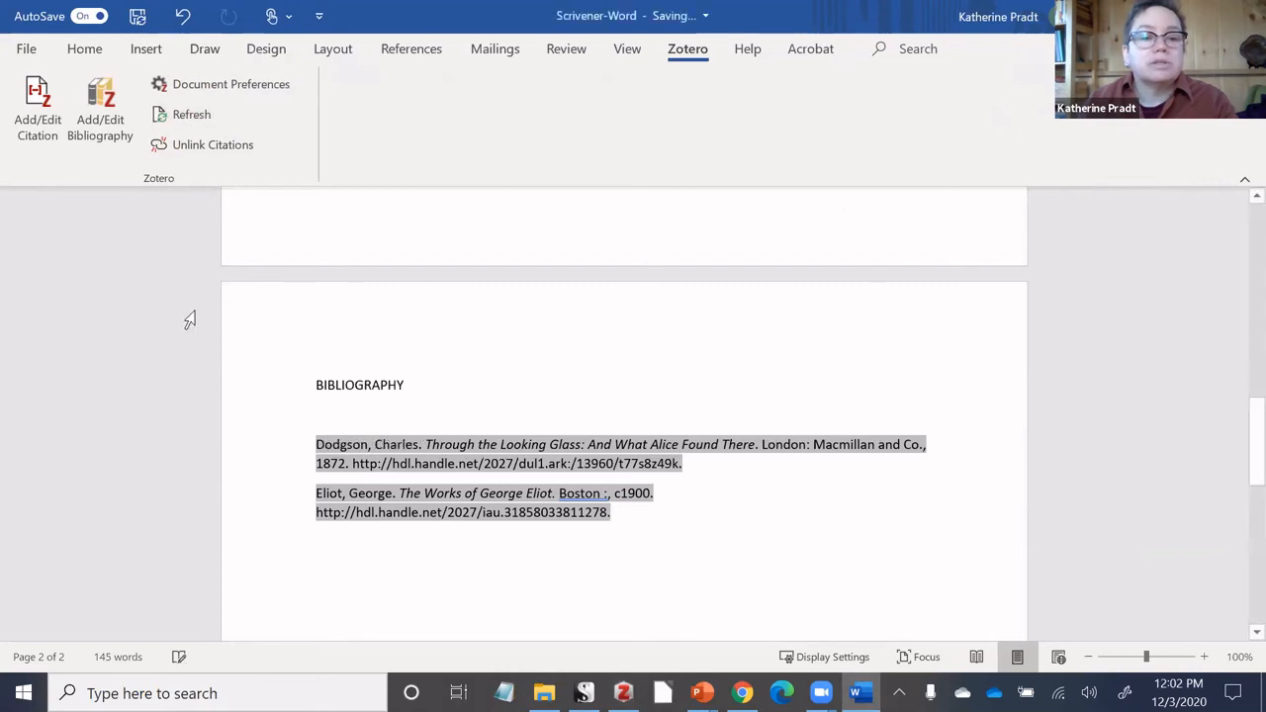
scroll(400, 413, "up", 3)
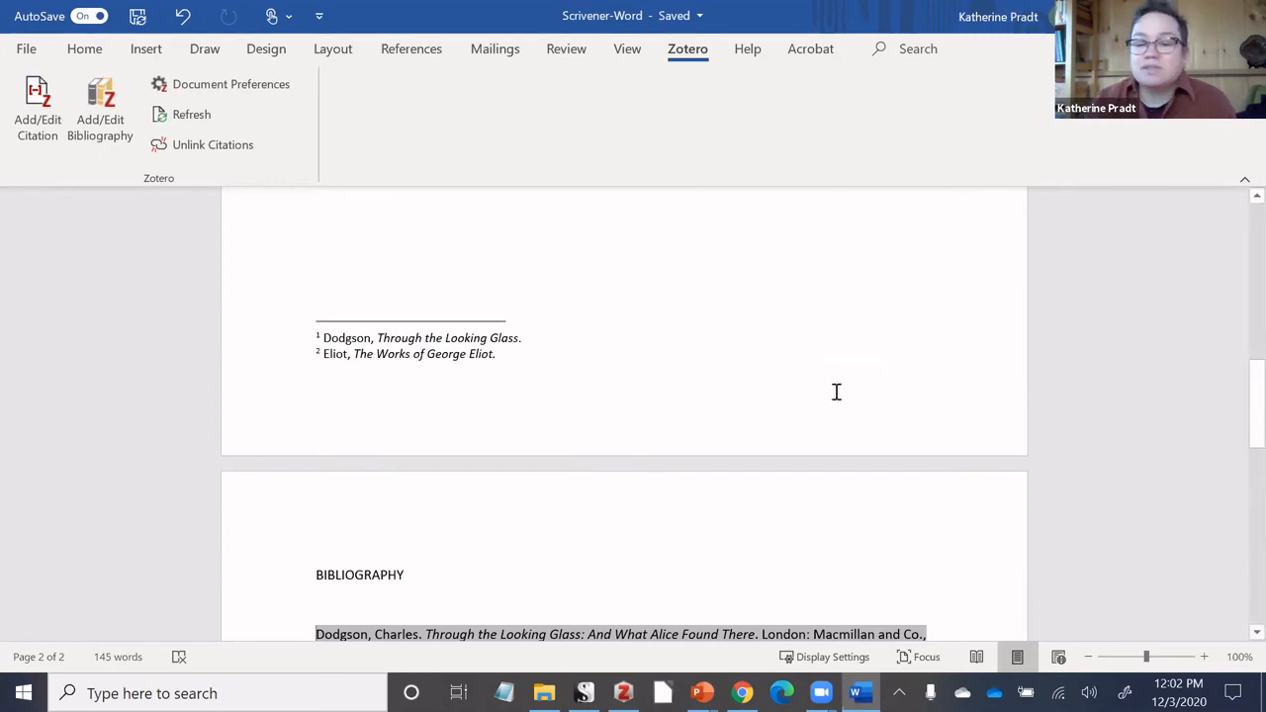
mouse_move(585, 692)
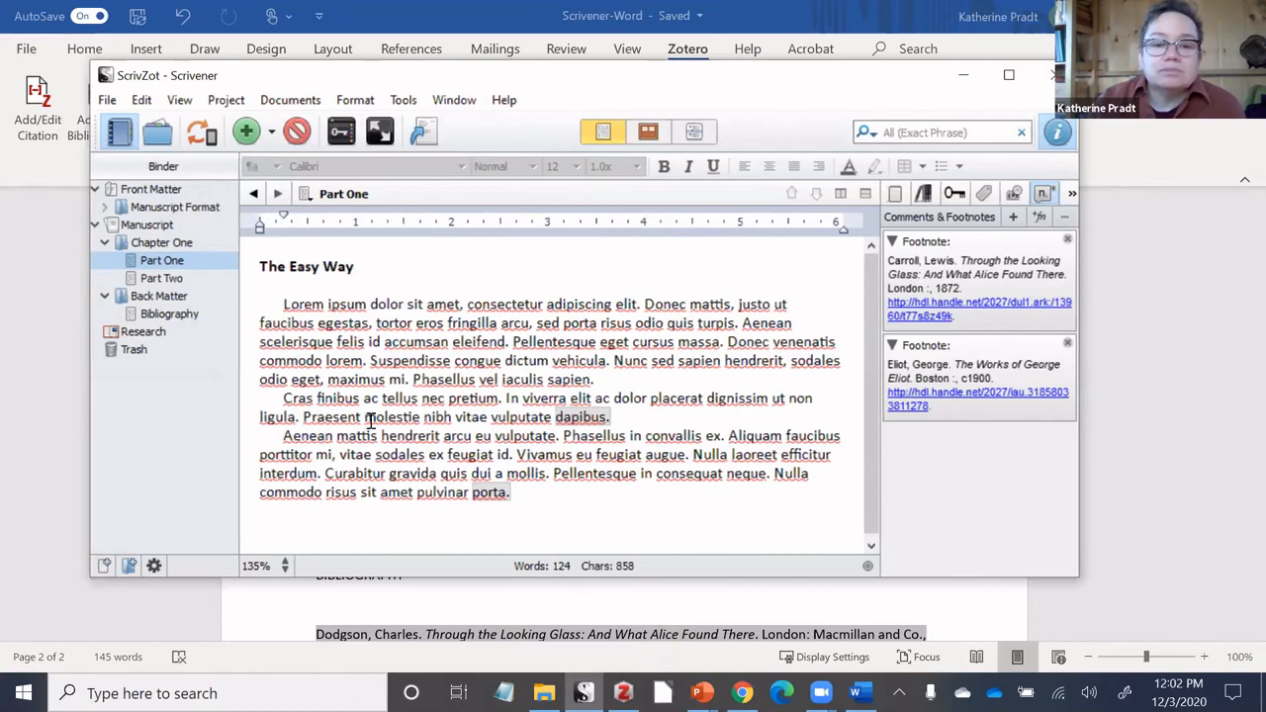
left_click(508, 454)
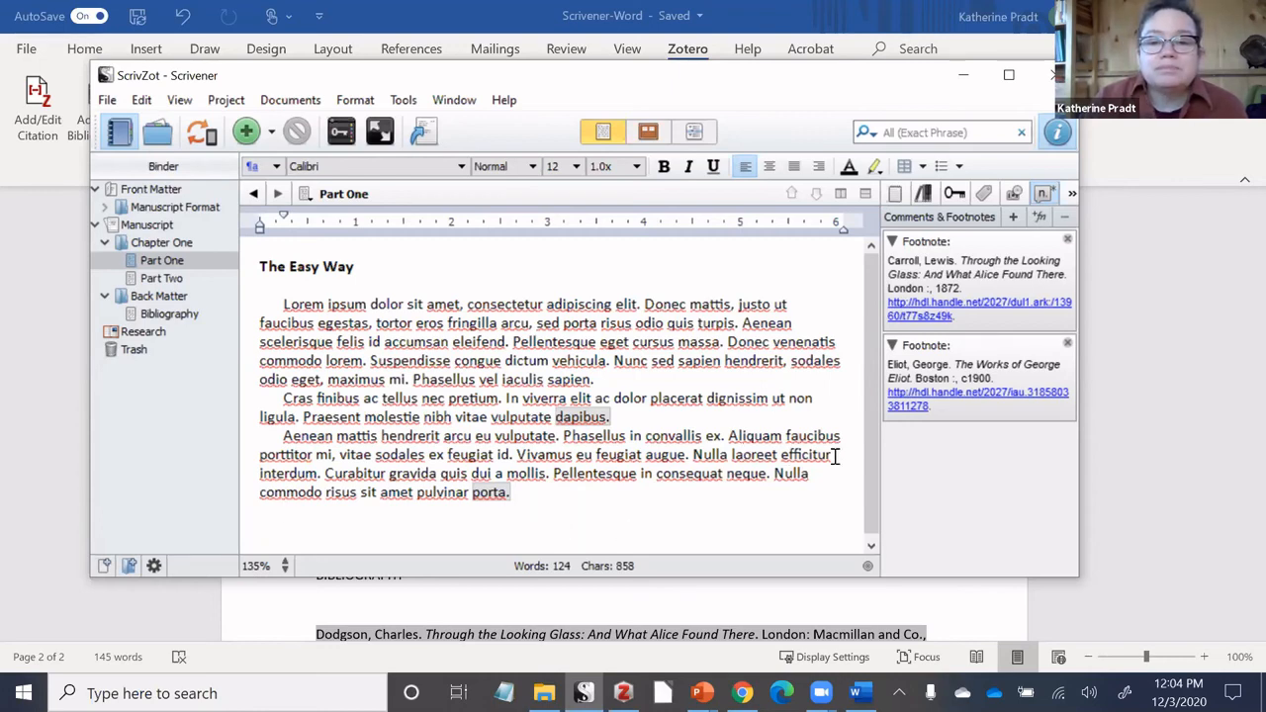
left_click(687, 456)
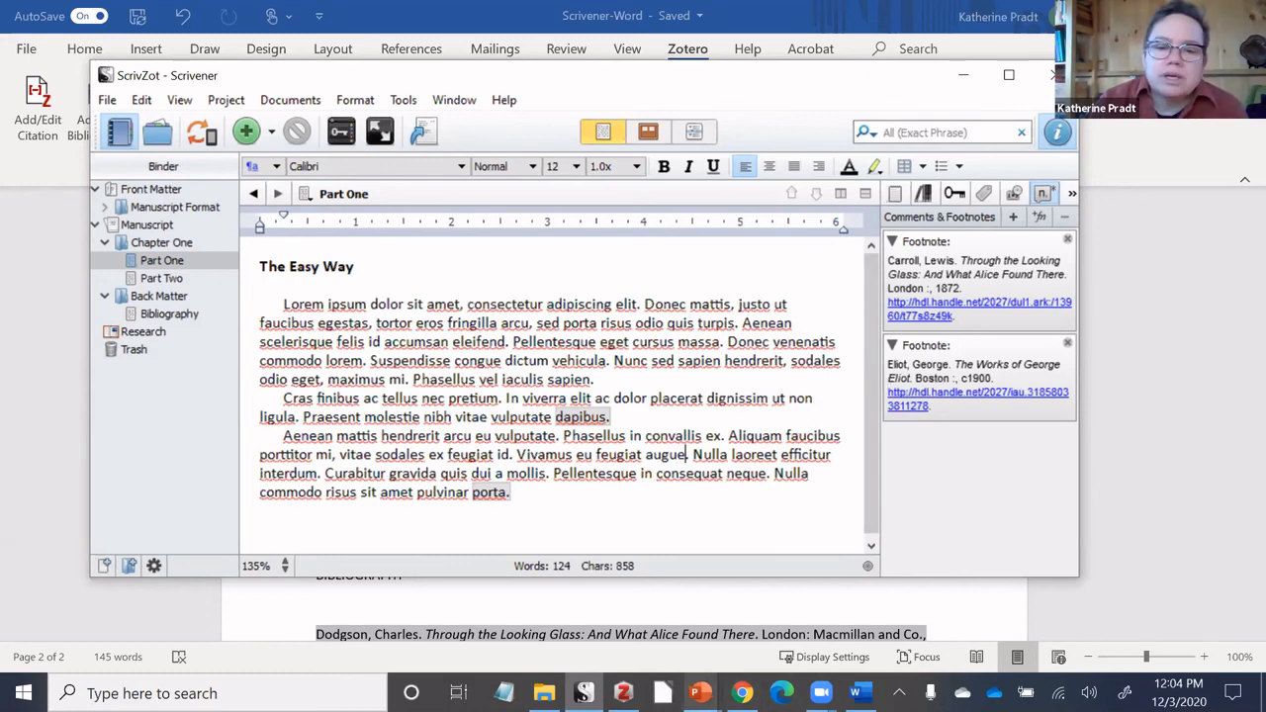
left_click(623, 693)
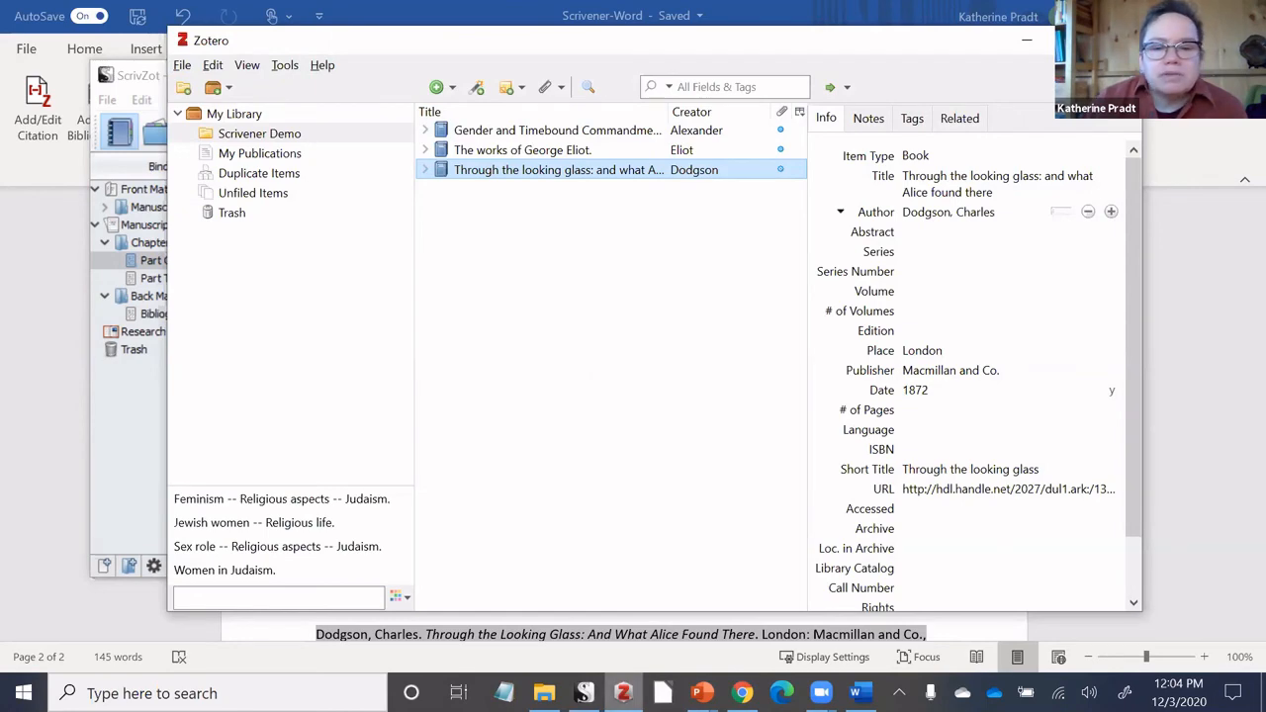
Switch to Chrome and add the Cite Item(s) bookmarklet from the RTF/ODF-Scan for Zotero page to the bookmarks bar.
left_click(742, 692)
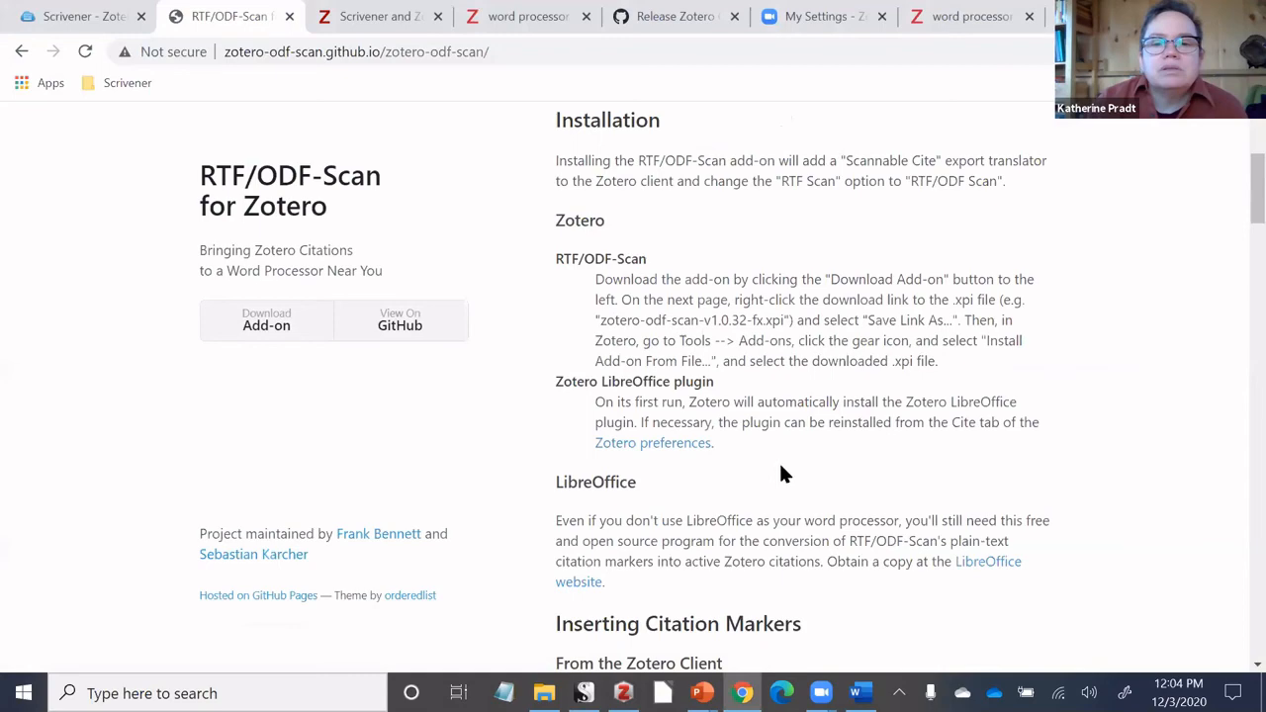
scroll(781, 474, "down", 4)
scroll(784, 474, "down", 1)
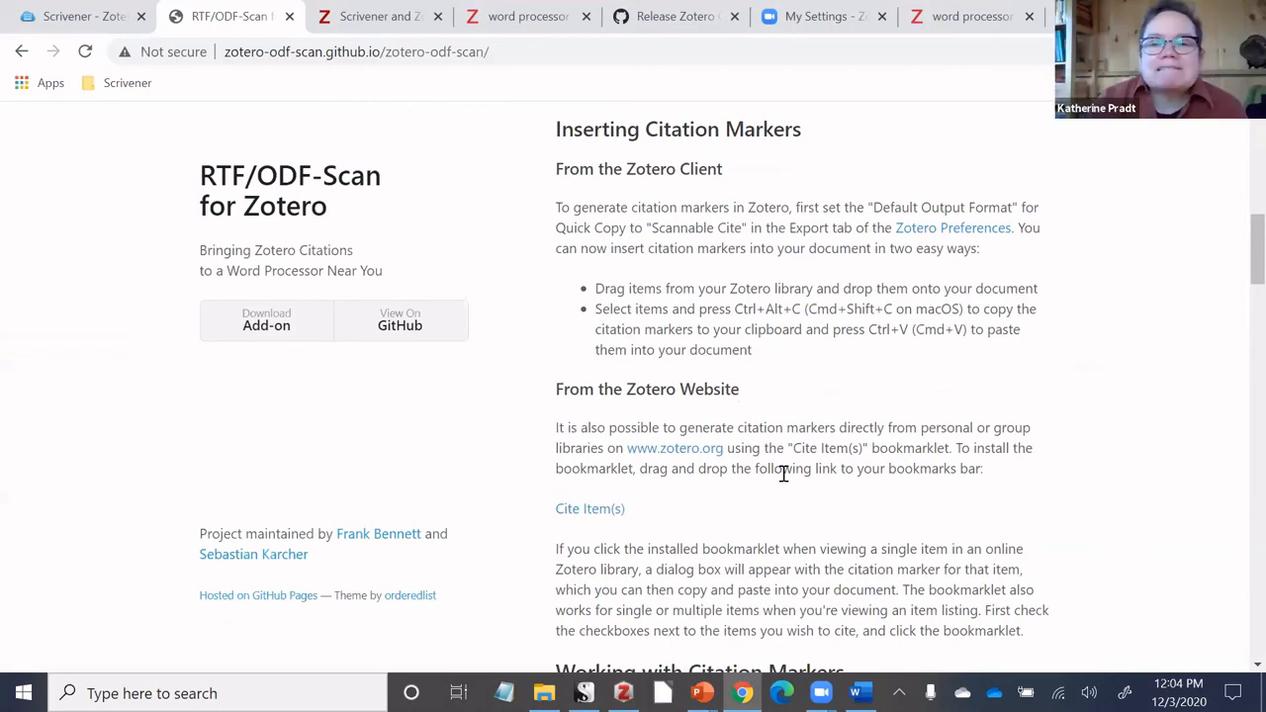
scroll(784, 474, "up", 1)
scroll(877, 475, "down", 1)
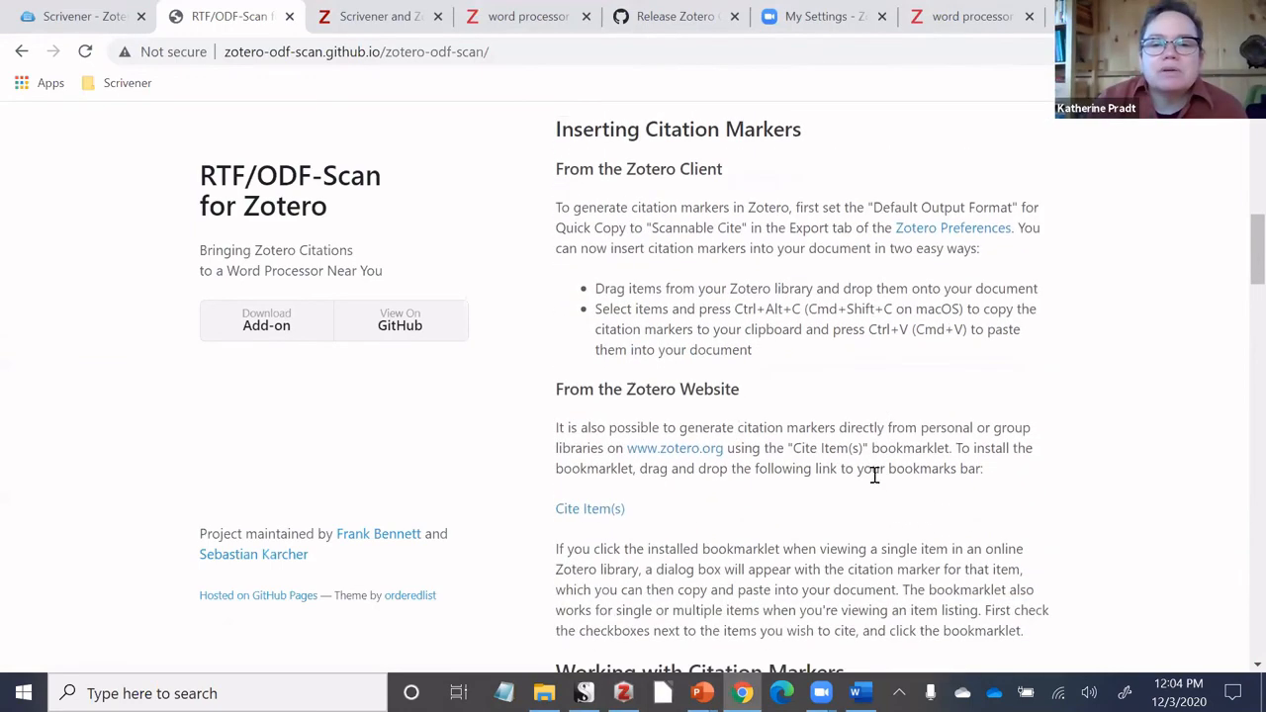
left_click_drag(794, 449, 871, 454)
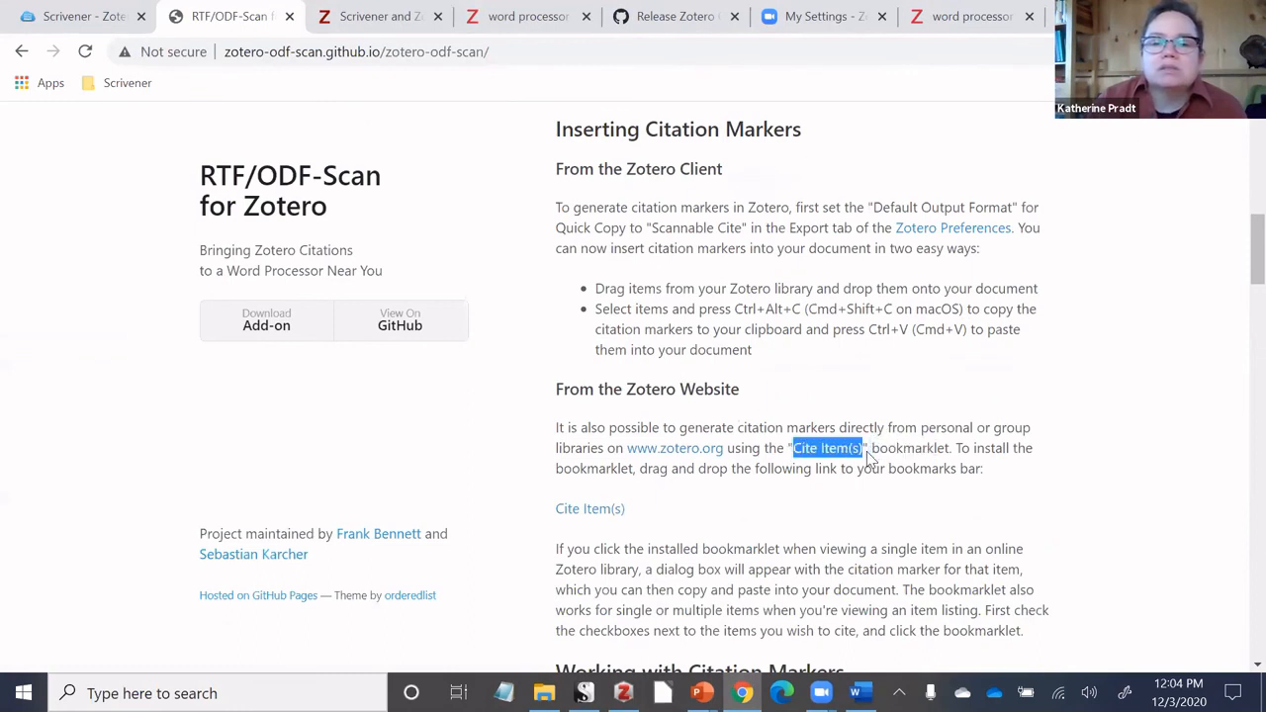
left_click(681, 540)
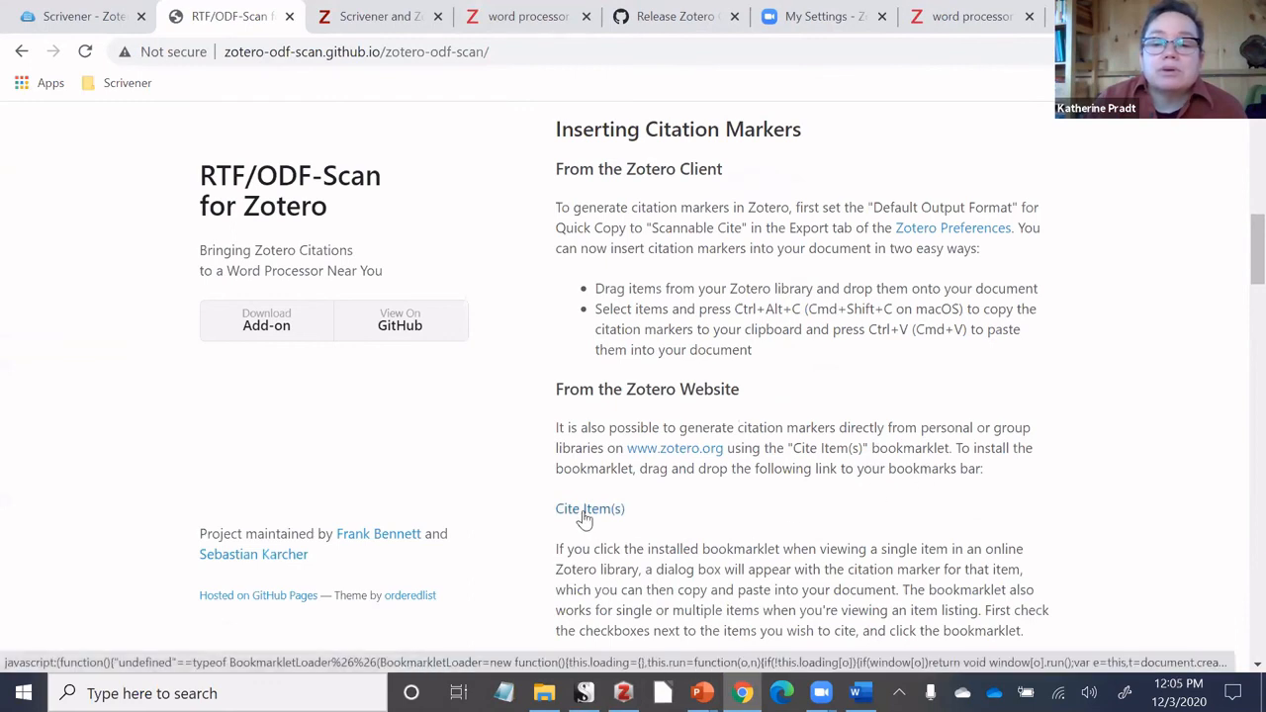
scroll(832, 582, "down", 1)
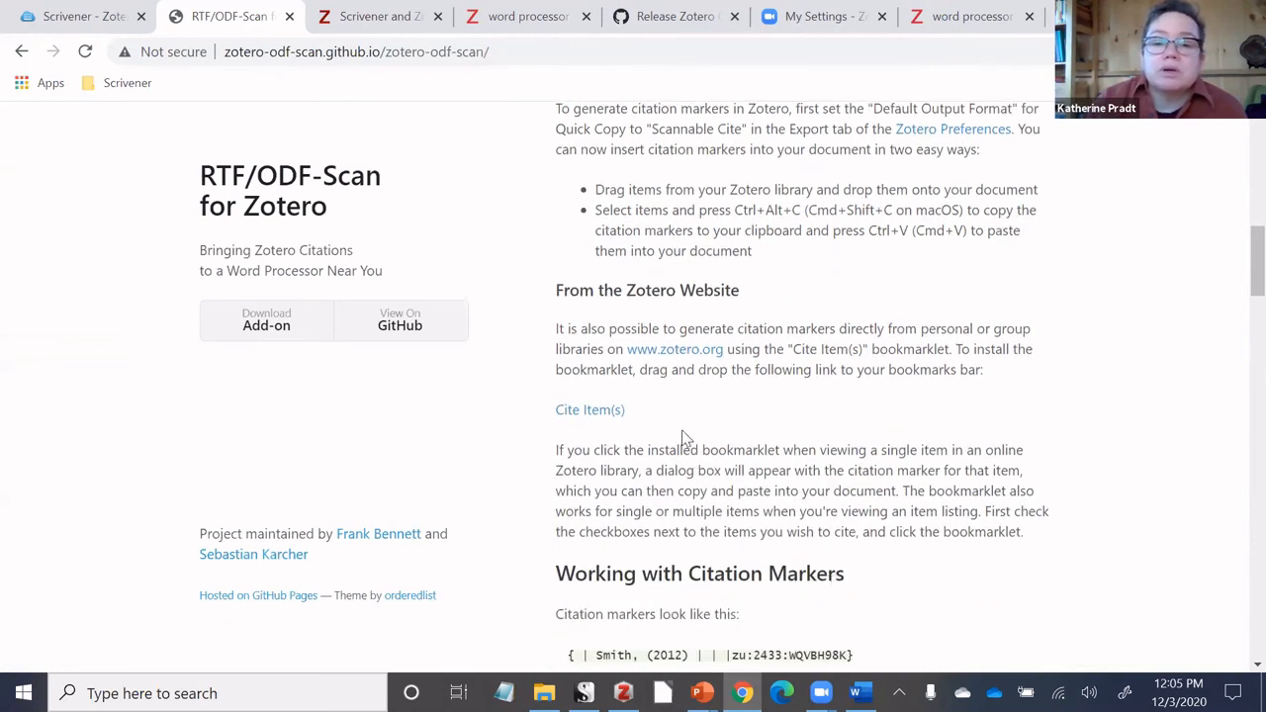
mouse_move(588, 416)
left_mouse_down()
mouse_move(385, 204)
mouse_move(204, 89)
left_mouse_up()
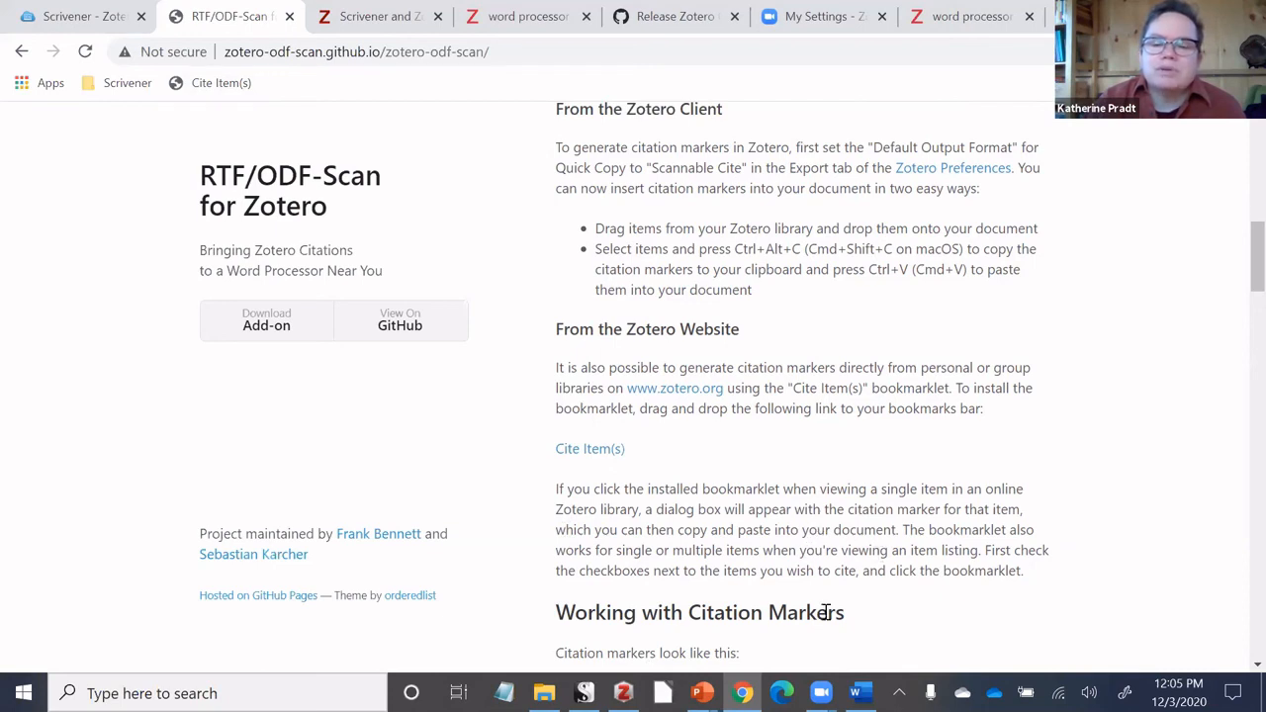
left_click(623, 693)
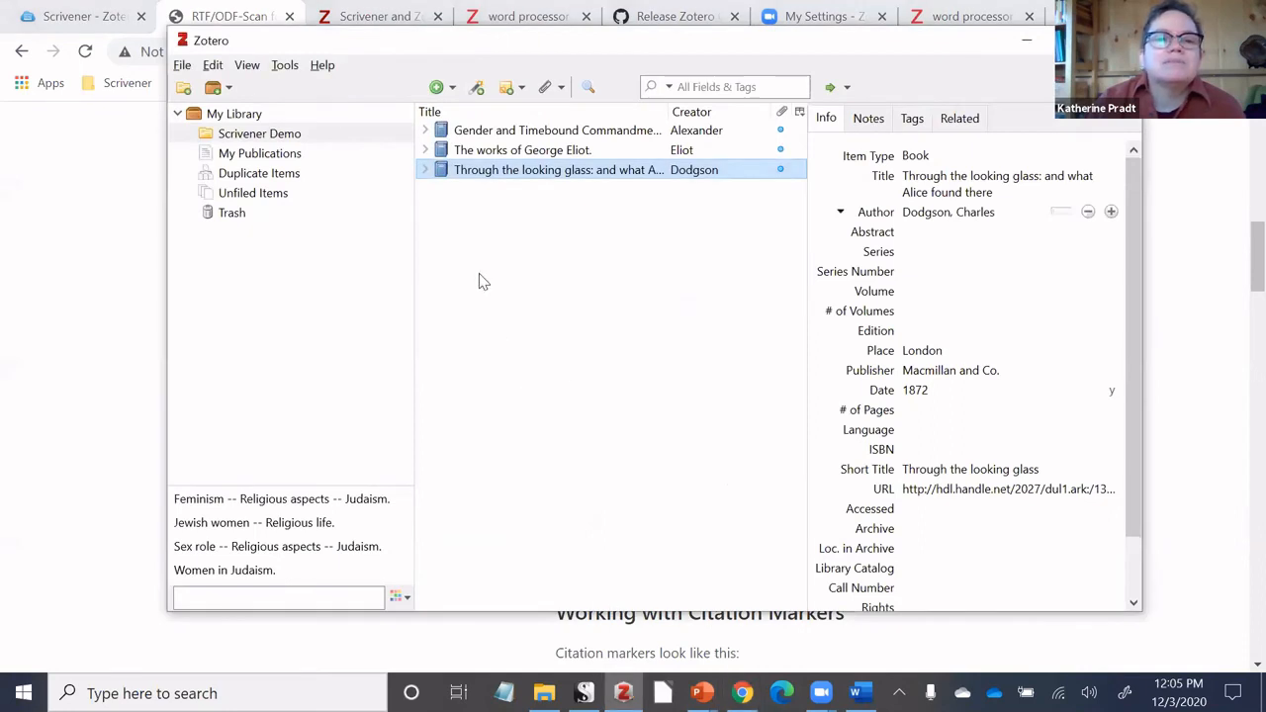
right_click(469, 174)
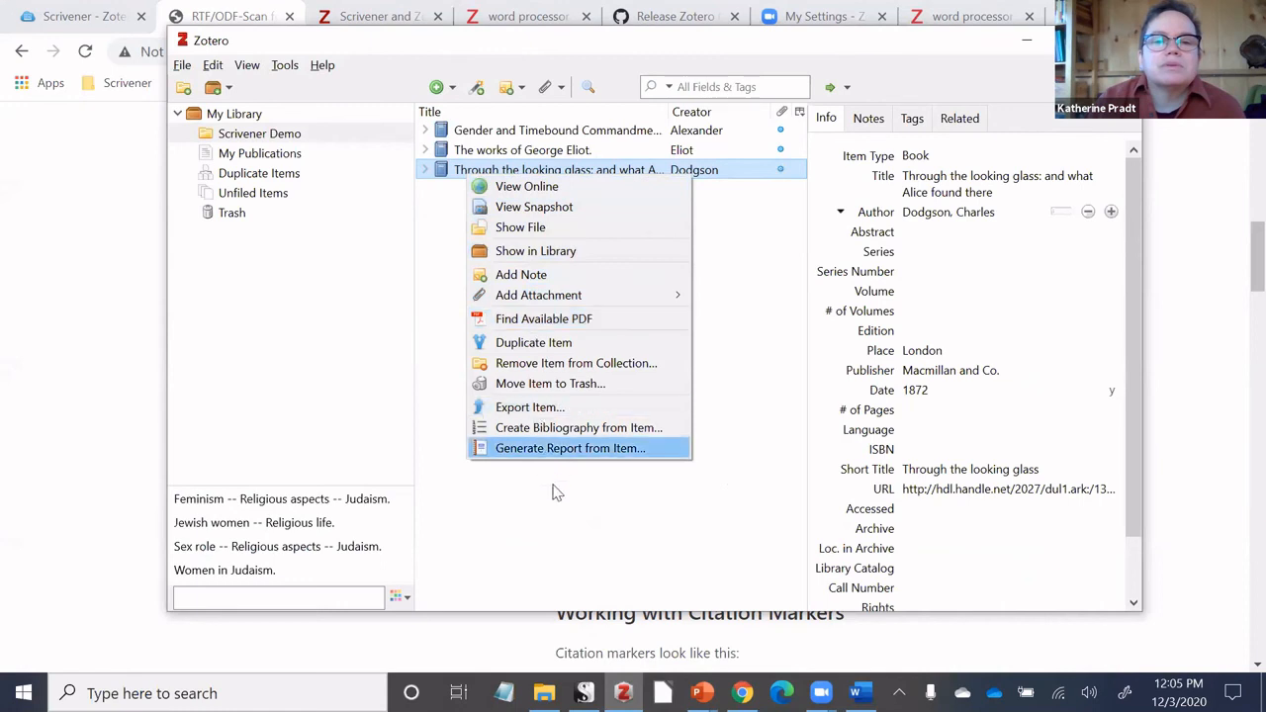
left_click(531, 408)
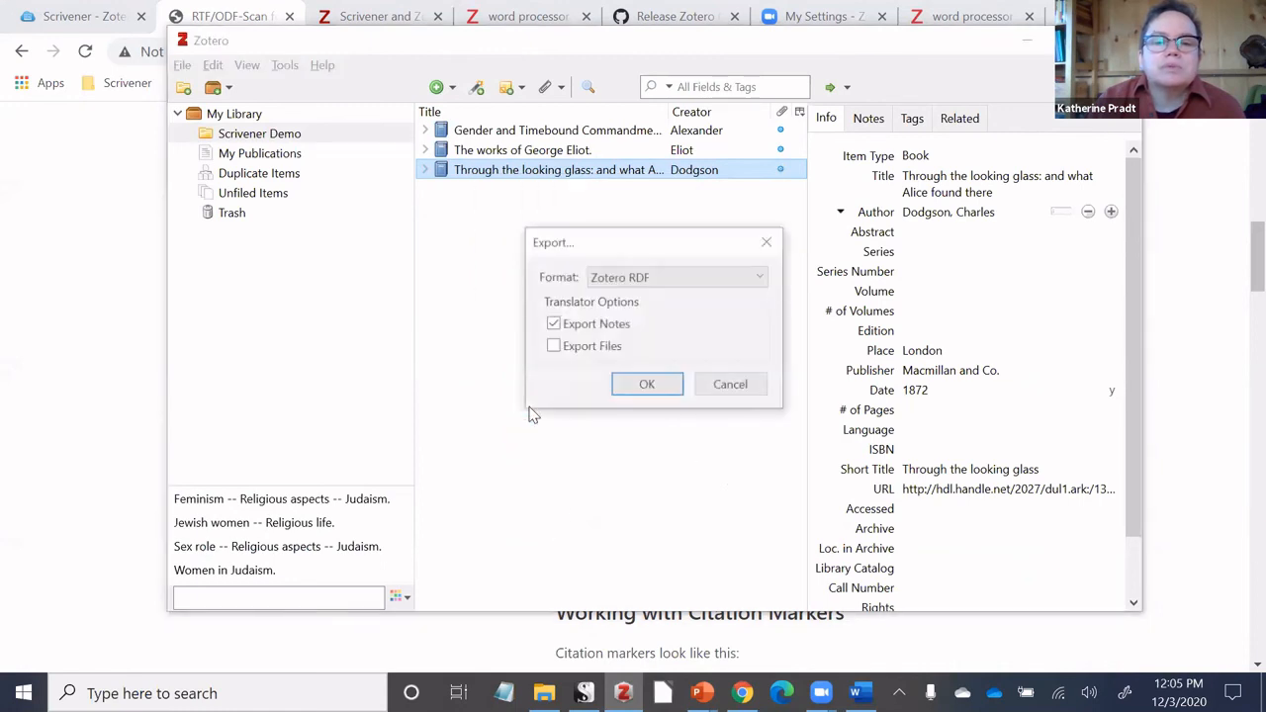
left_click(725, 387)
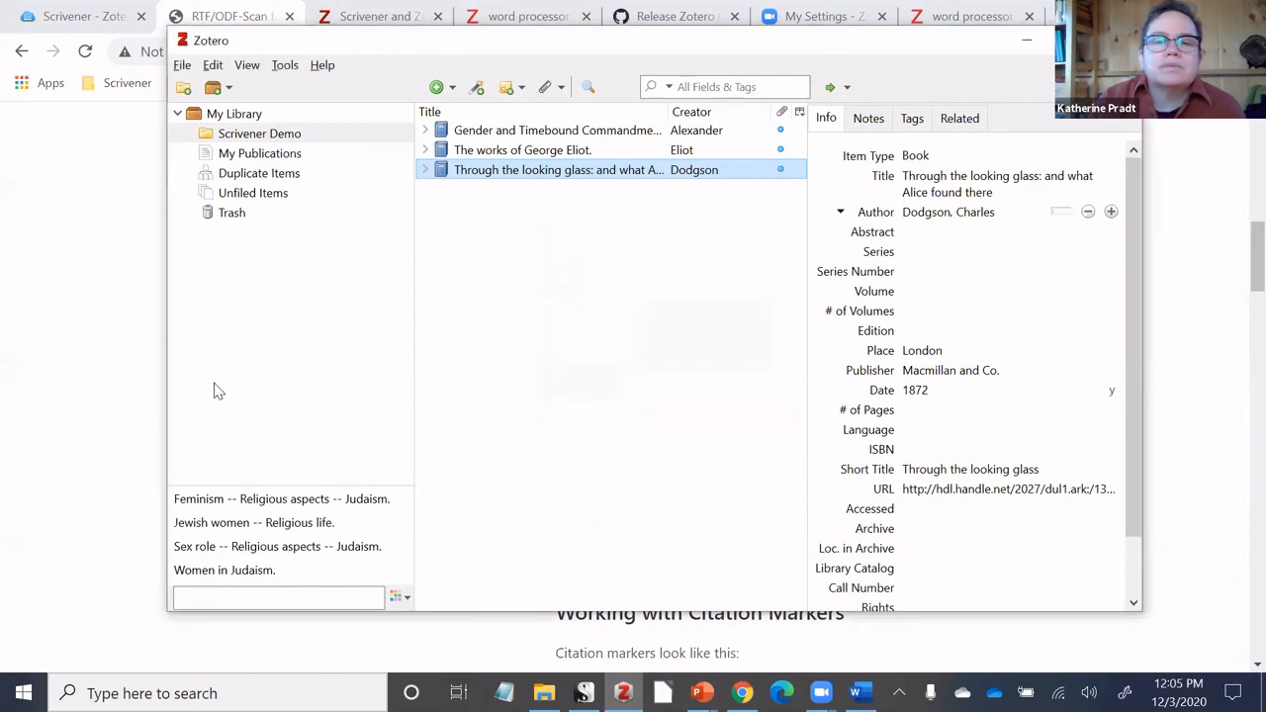
Return to the RTF/ODF-Scan for Zotero page in Chrome and review the instructions for inserting citation markers from the Zotero client.
left_click(136, 381)
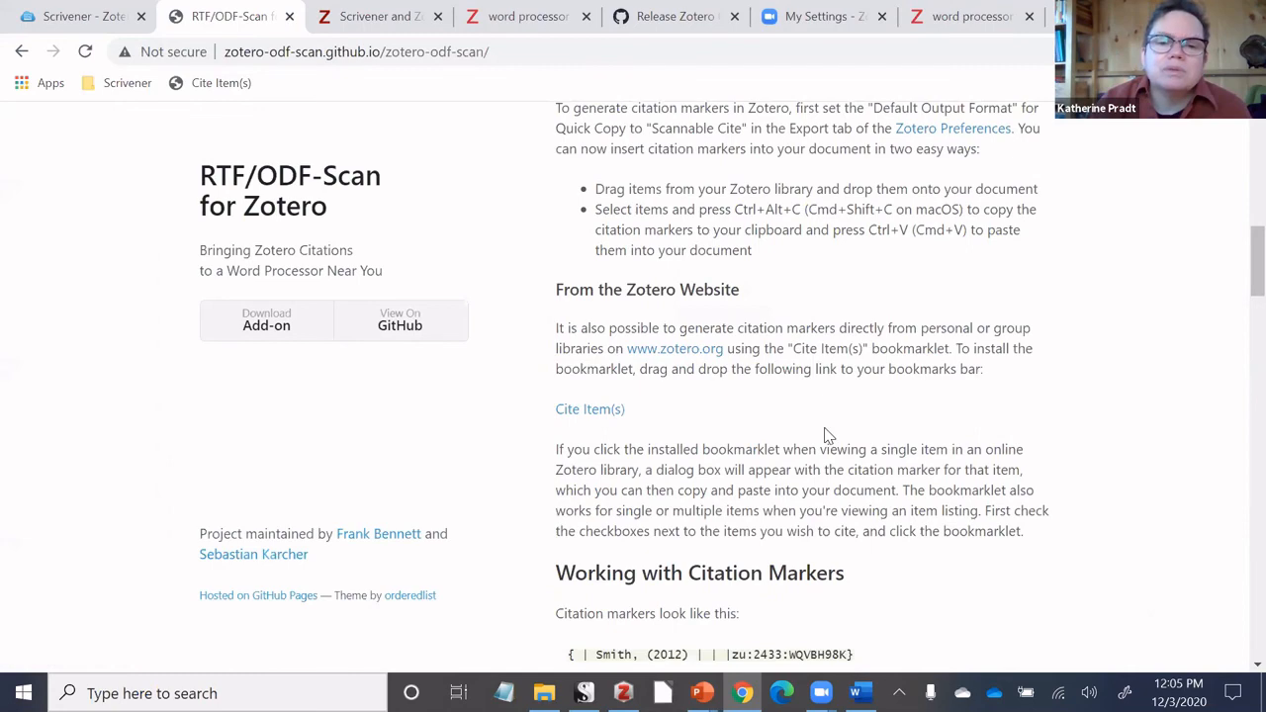
scroll(829, 437, "down", 2)
scroll(814, 418, "up", 3)
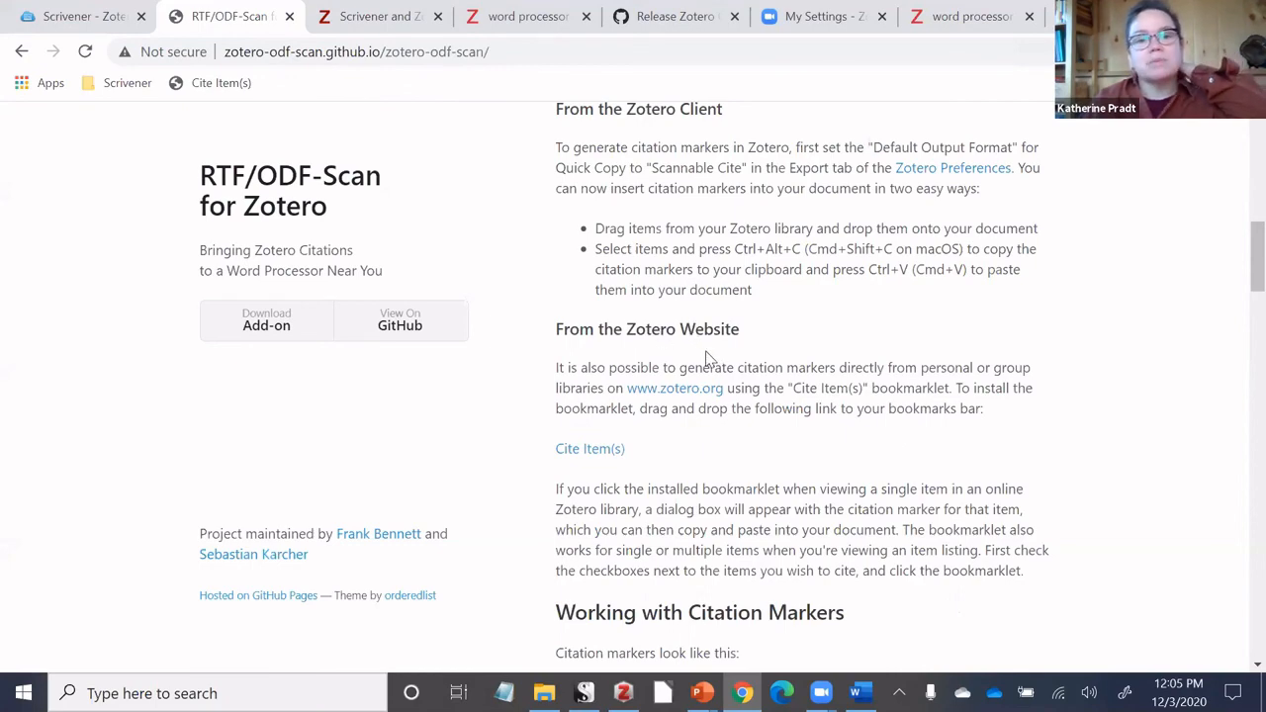
scroll(709, 358, "up", 1)
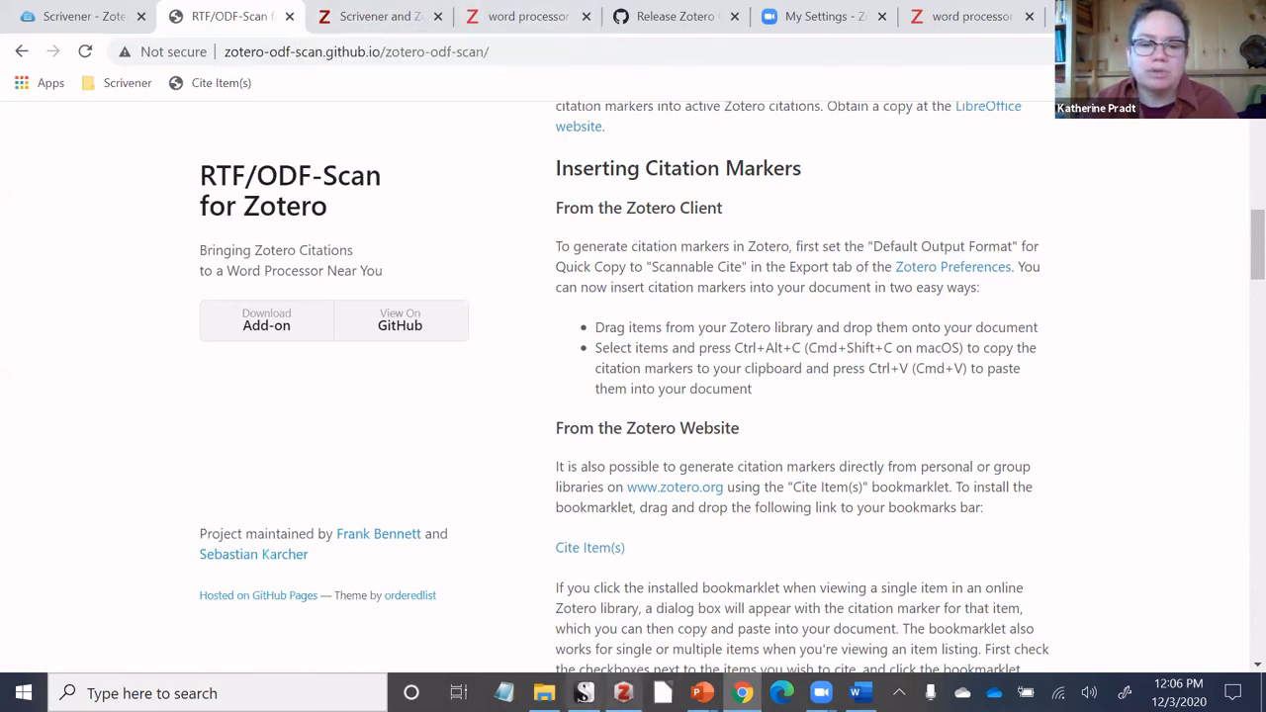
Try to copy the Gender and Timebound Commandments citation marker from Zotero into Scrivener's Part One after "augue", and undo the pasted link.
key("alt+Tab")
left_click(502, 135)
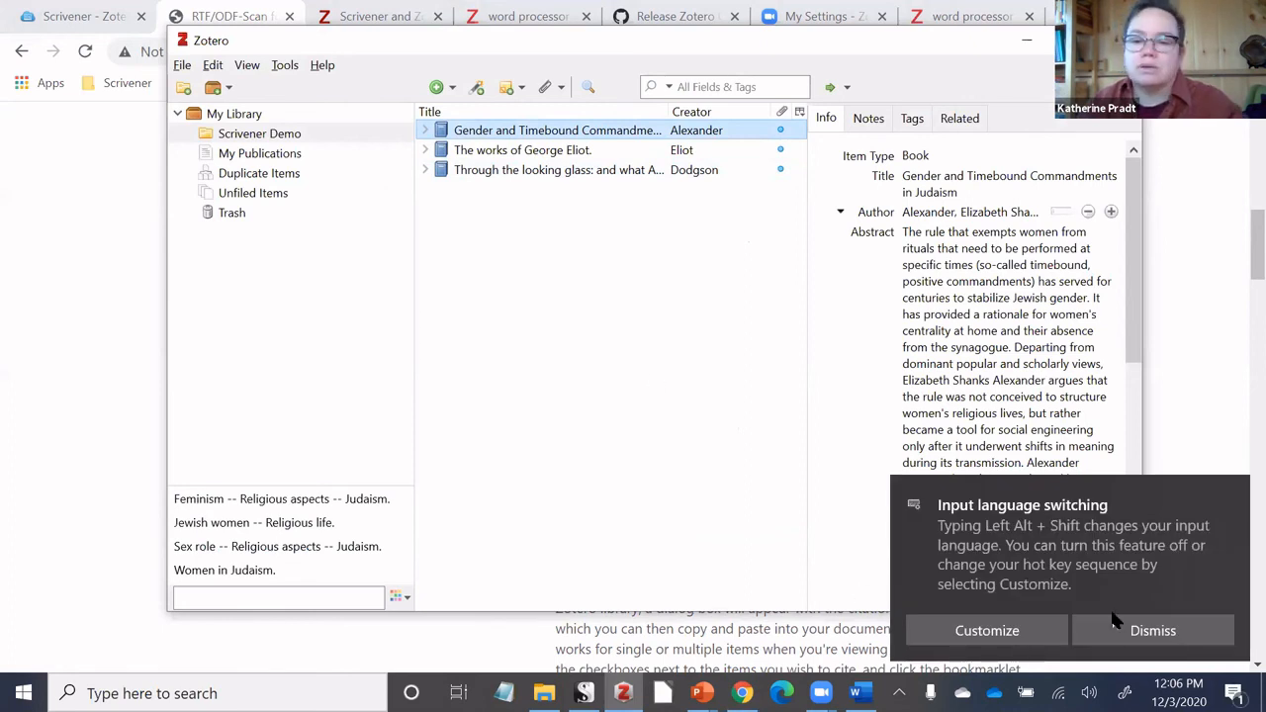
left_click(1177, 633)
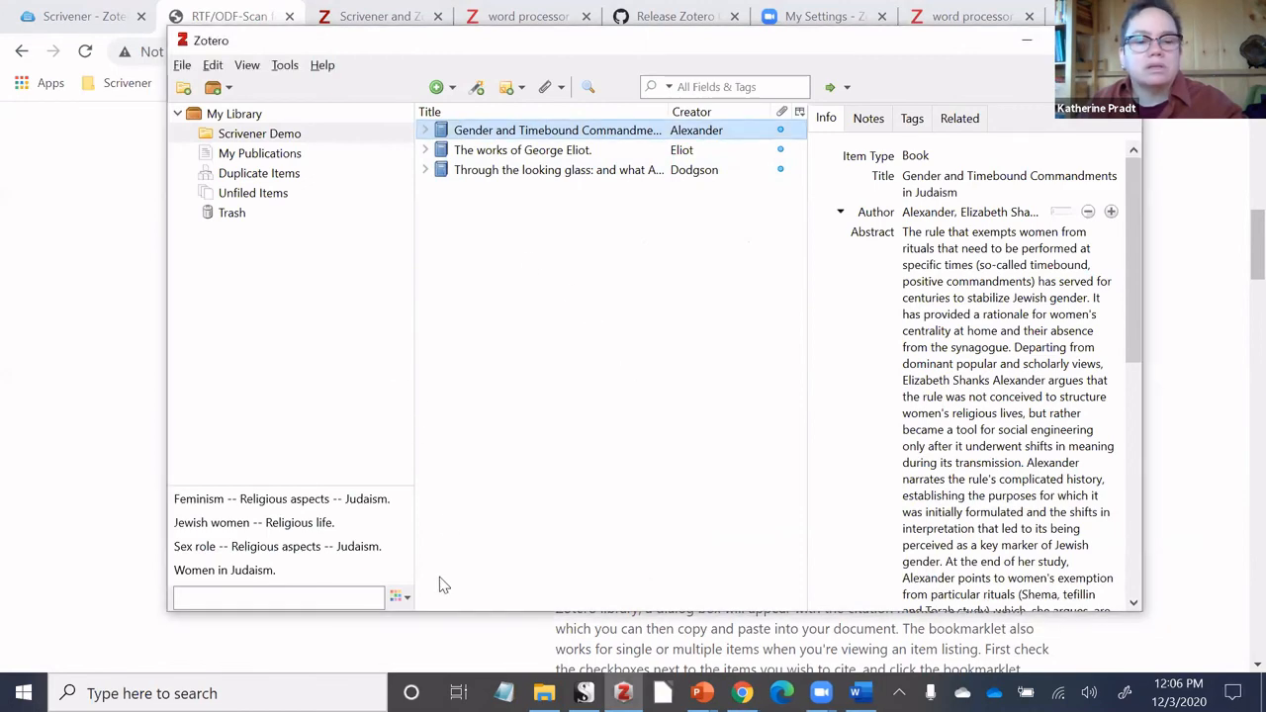
left_click(585, 694)
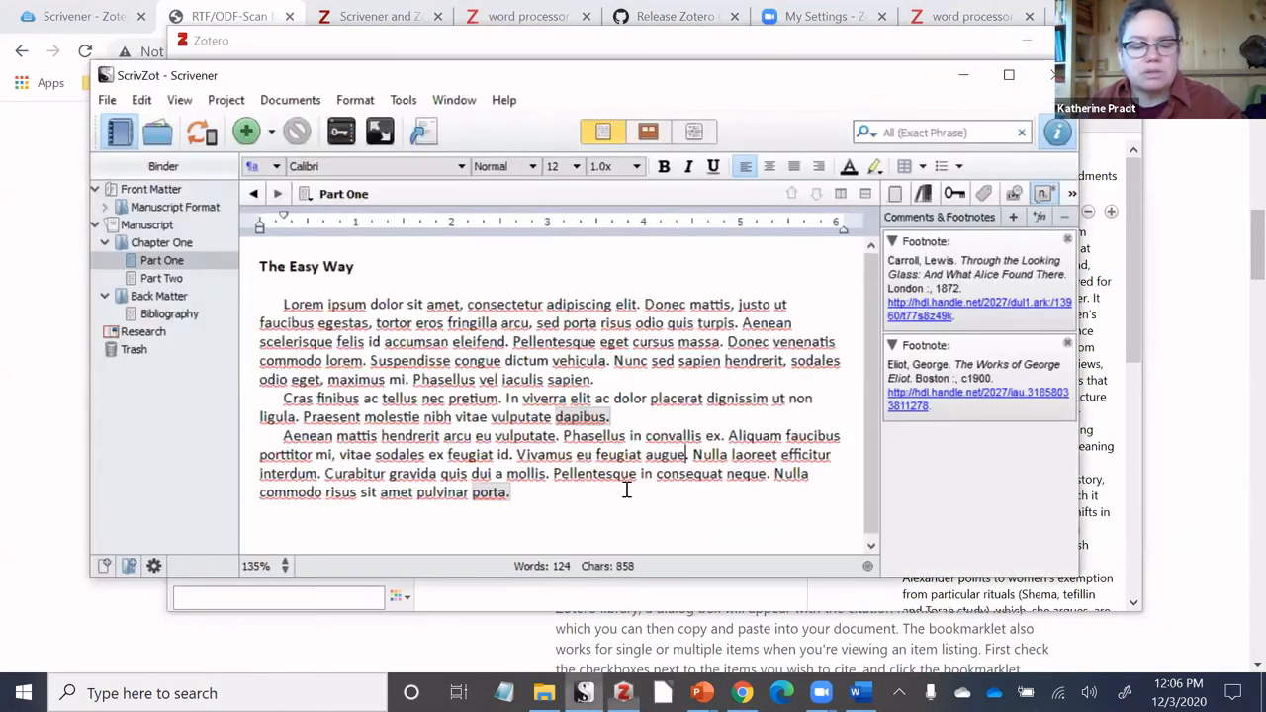
type("http://hdl.handle.net/2027/dul1.ark:/13960/t77s8z49k")
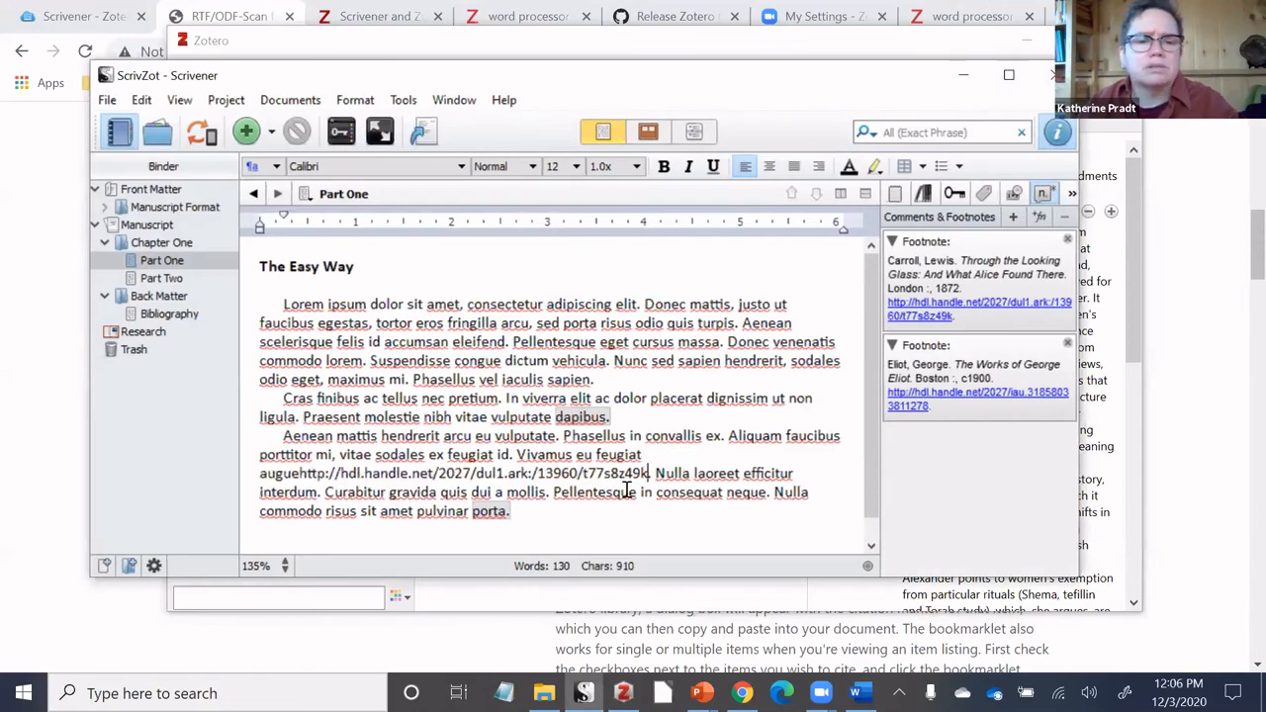
key("ctrl+z")
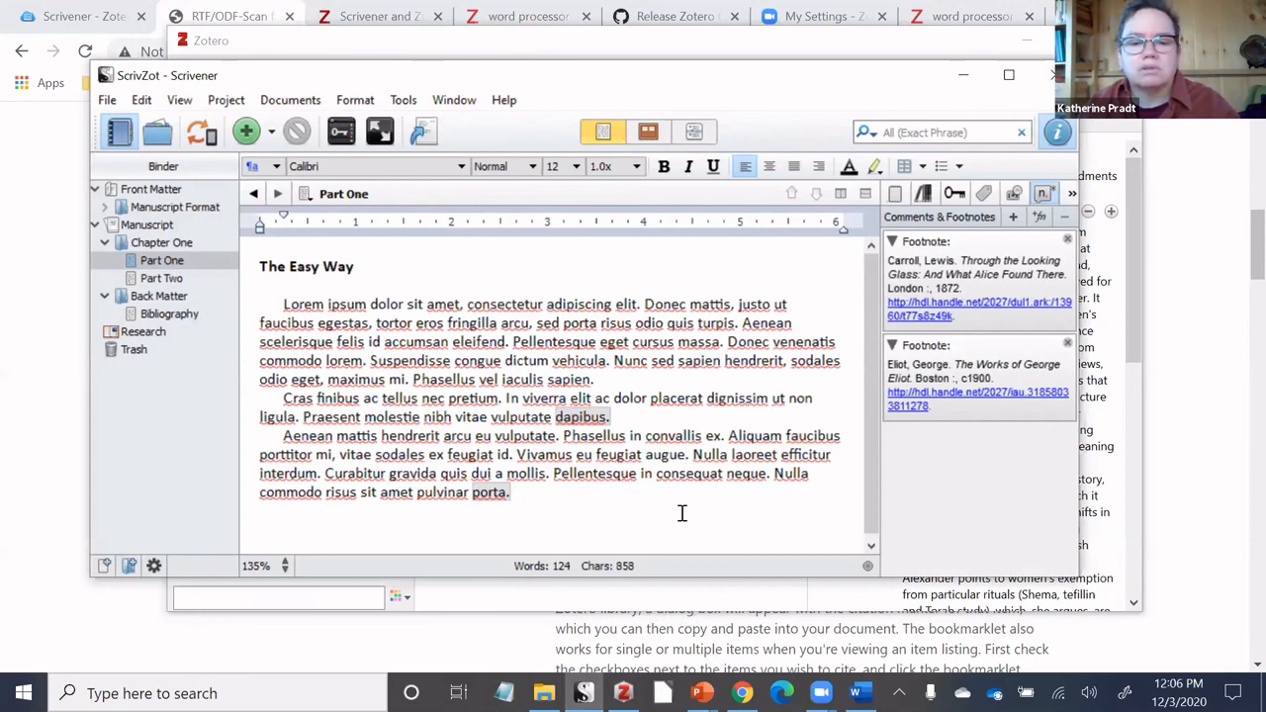
Recheck the copy instructions in Chrome, retry transferring the Zotero marker into Scrivener, undo the paste, and place the cursor after "augue".
left_click(1177, 367)
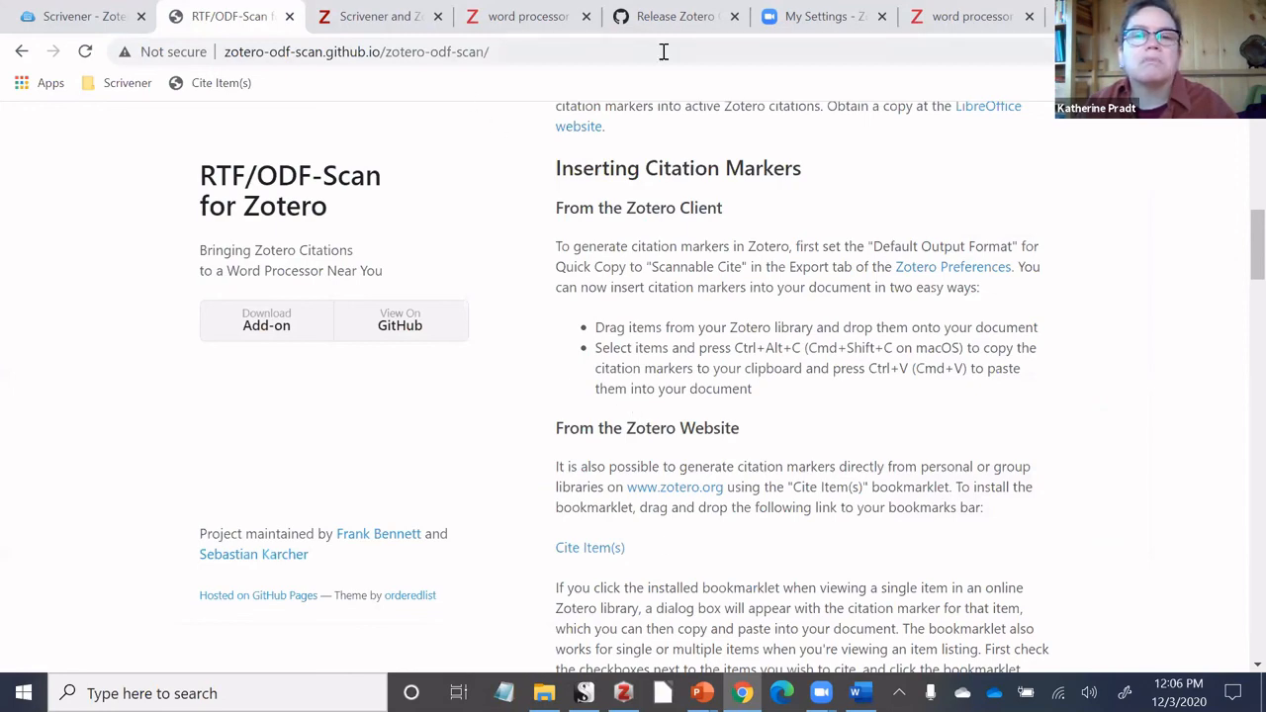
left_click(624, 693)
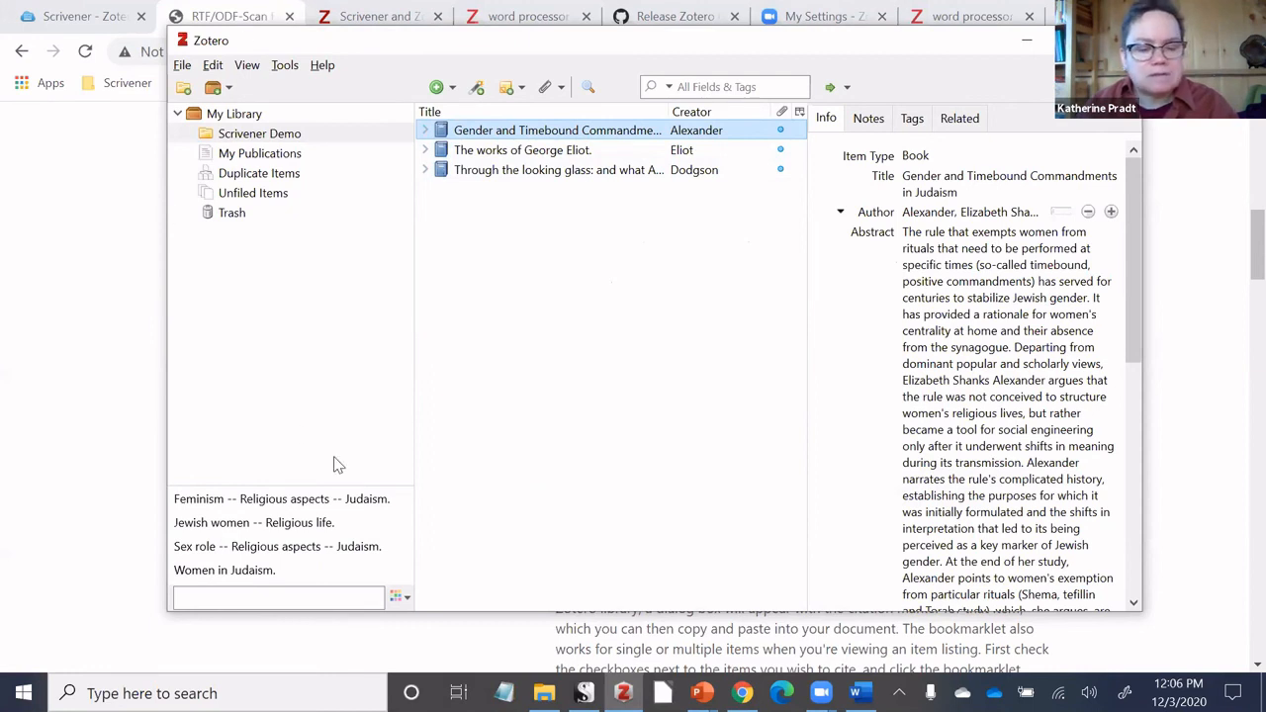
key("alt+Tab")
key("alt+Tab")
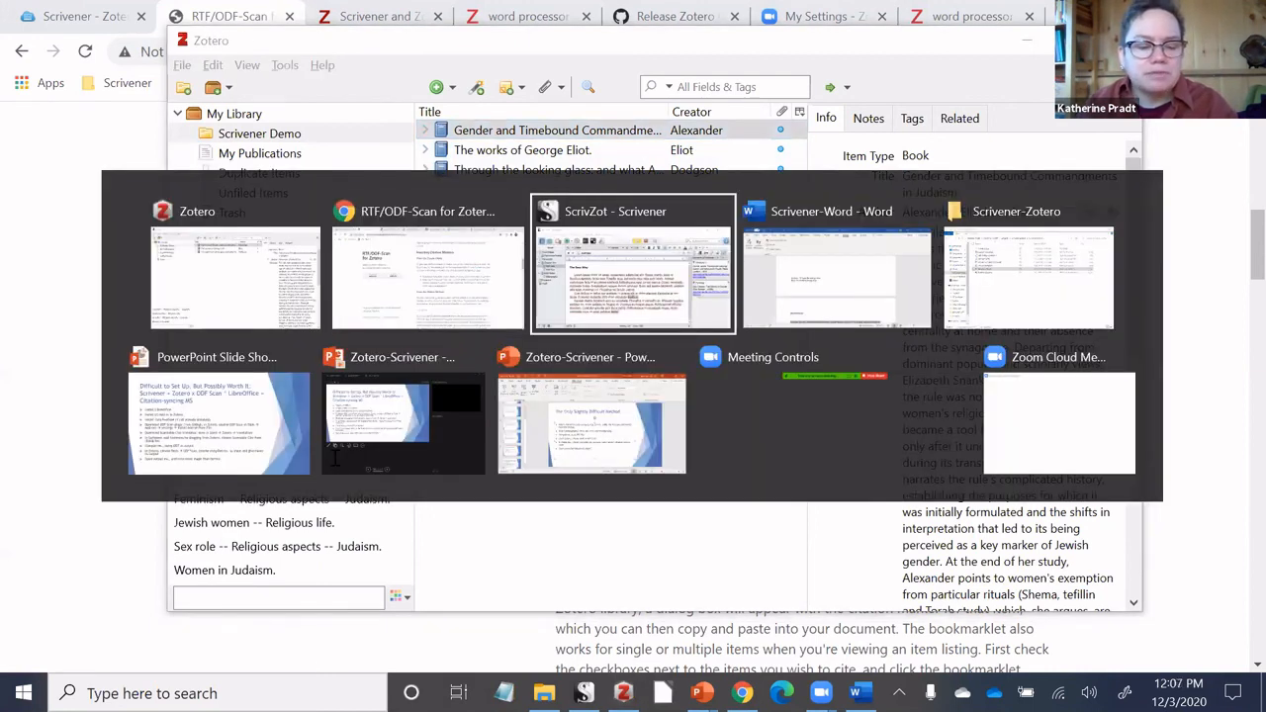
type("http://hdl.handle.net/2027/dul1.ark:/13960/t77s8z49k")
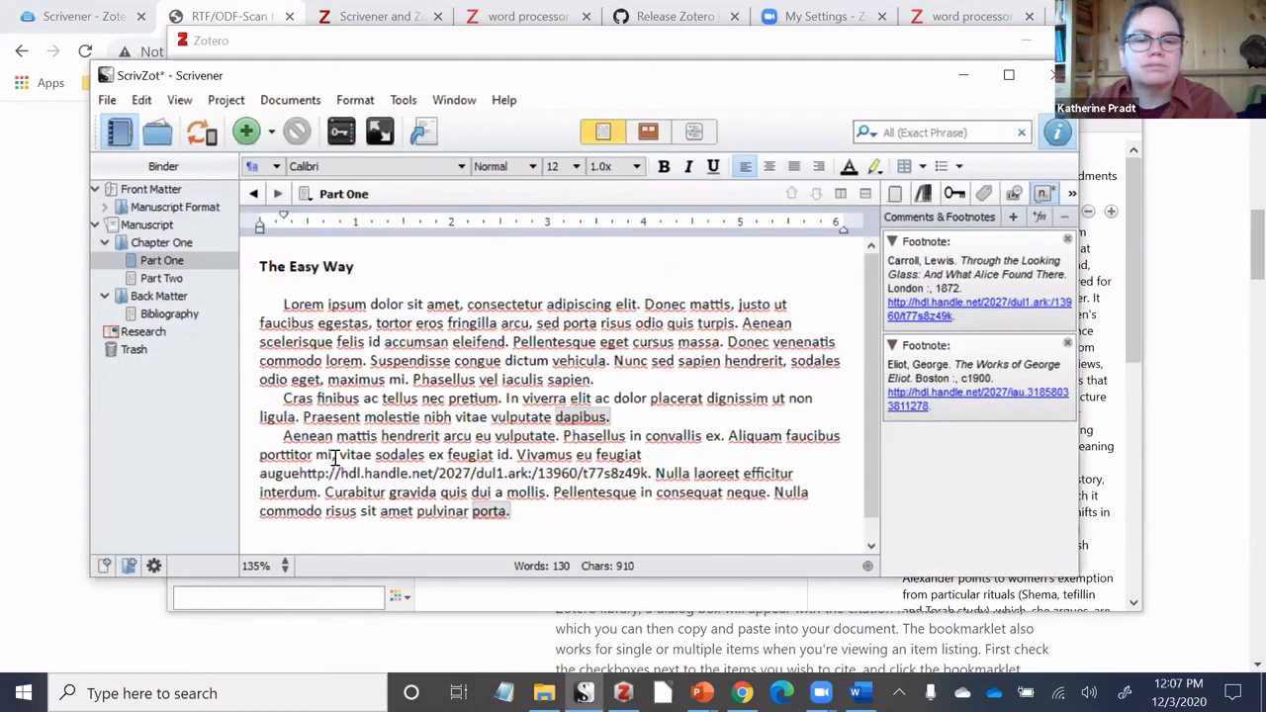
key("ctrl+z")
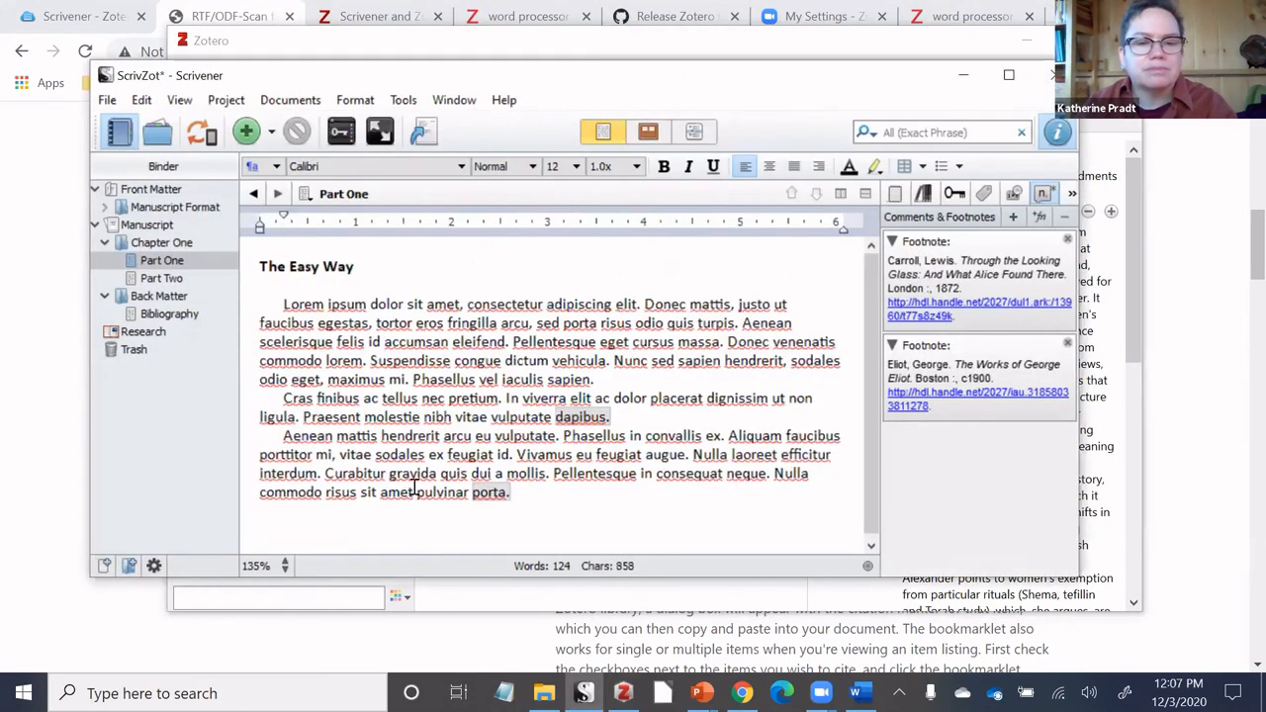
left_click(575, 494)
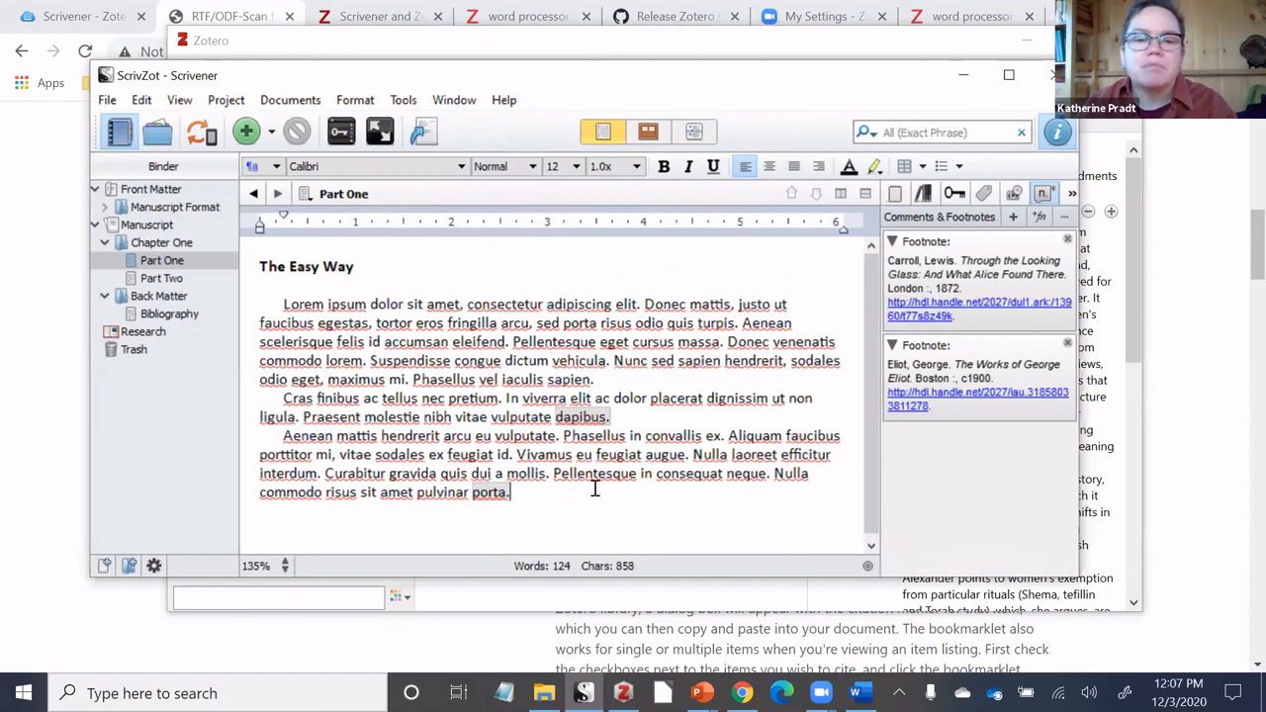
left_click(689, 457)
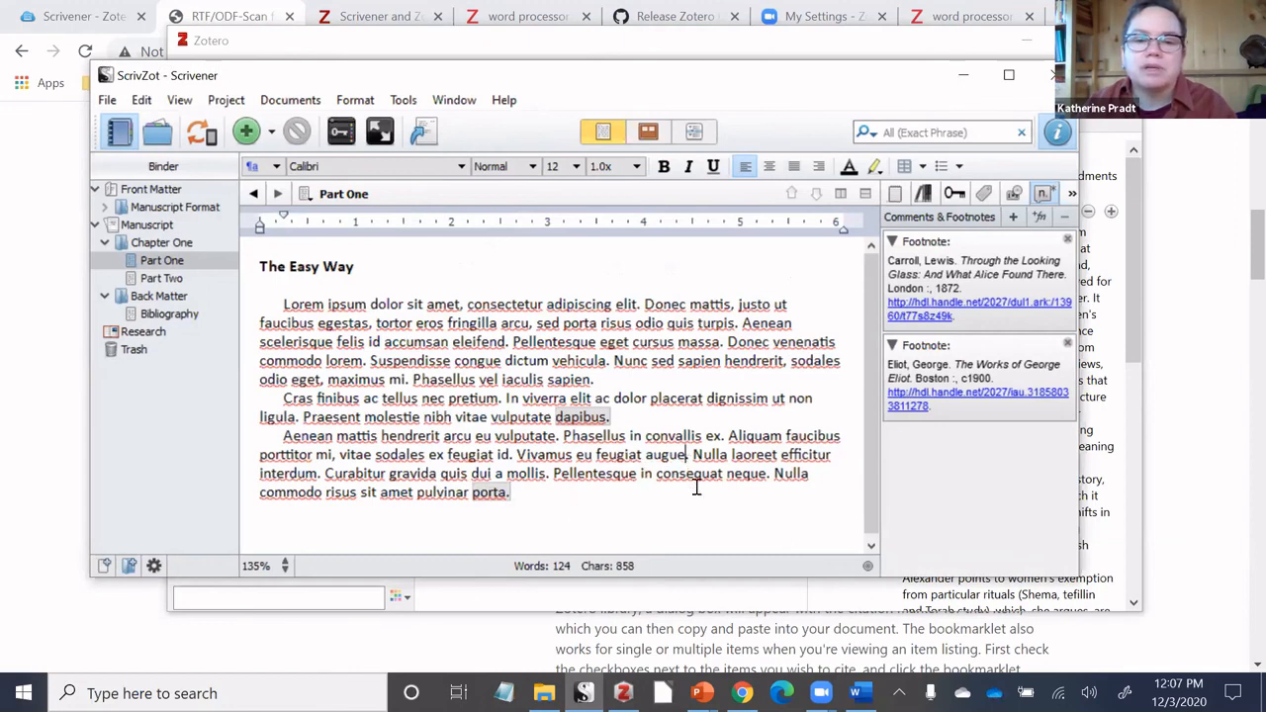